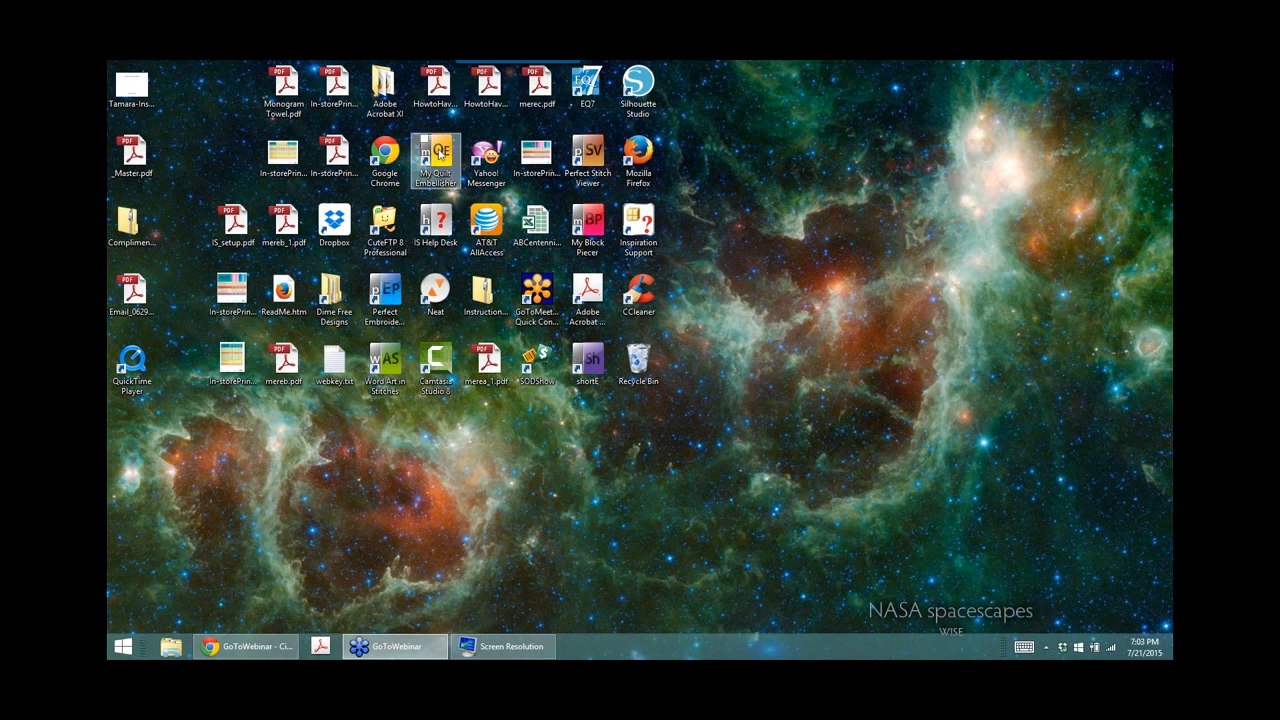
# Step: Open My Quilt Embellisher from the desktop and create a new design
pyautogui.click(438, 160)
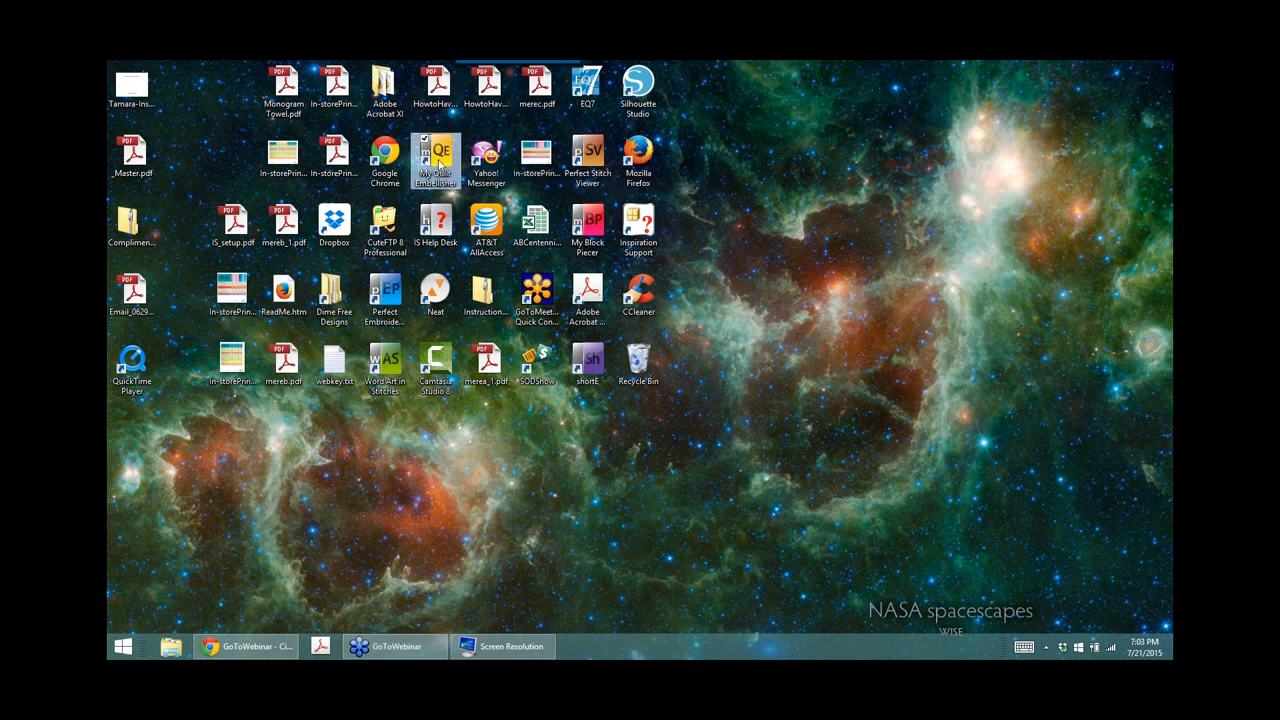
pyautogui.doubleClick(440, 163)
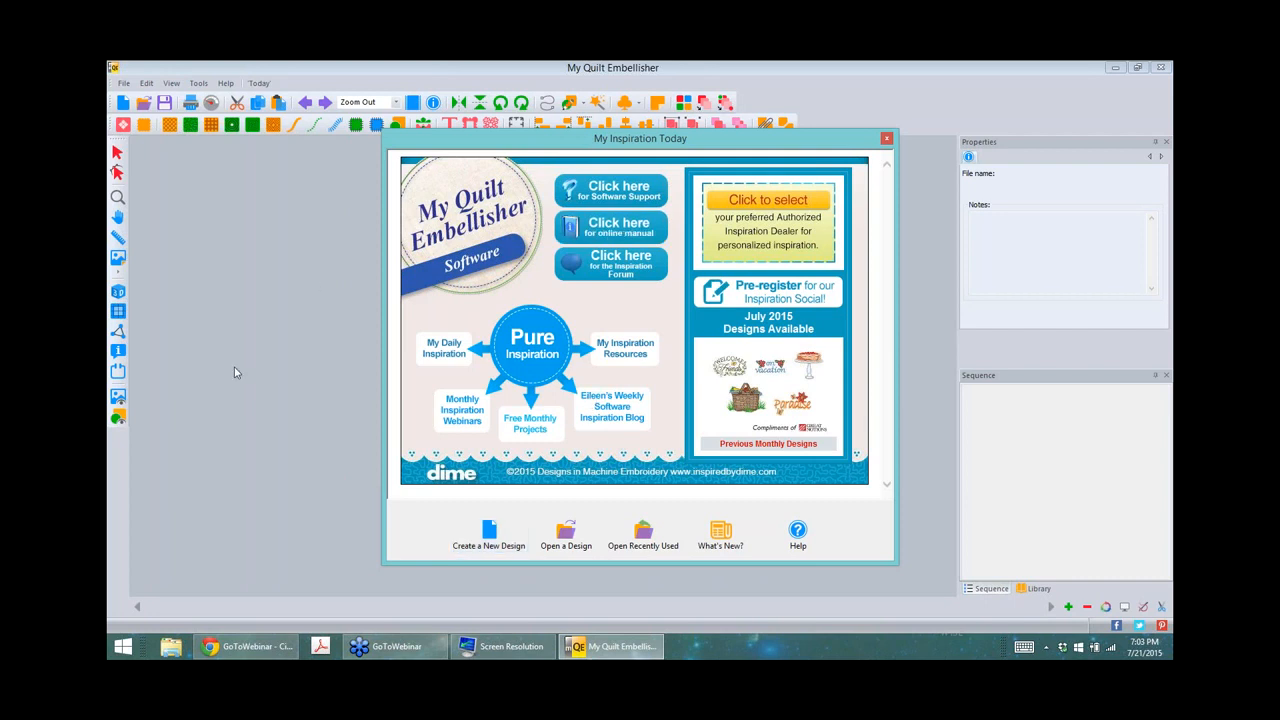
pyautogui.click(490, 534)
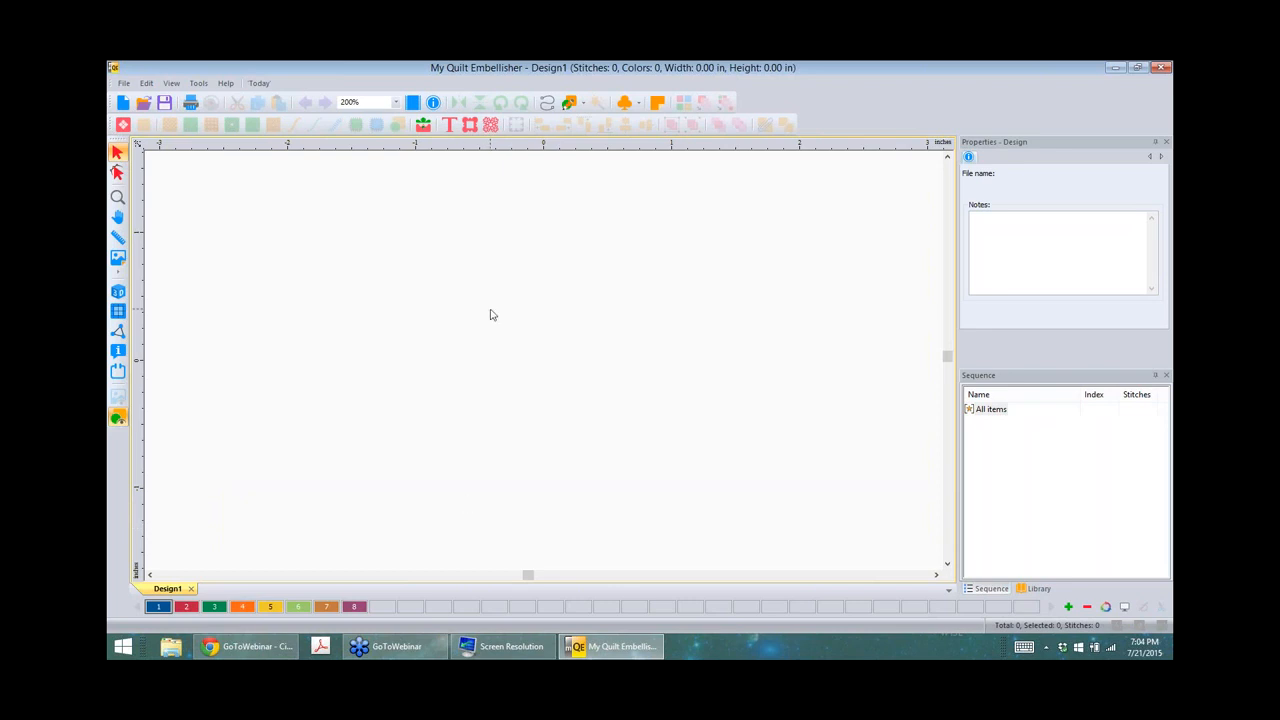
# Step: Start a Run path across the middle of the empty canvas using straight segments in an angular zigzag
pyautogui.click(547, 103)
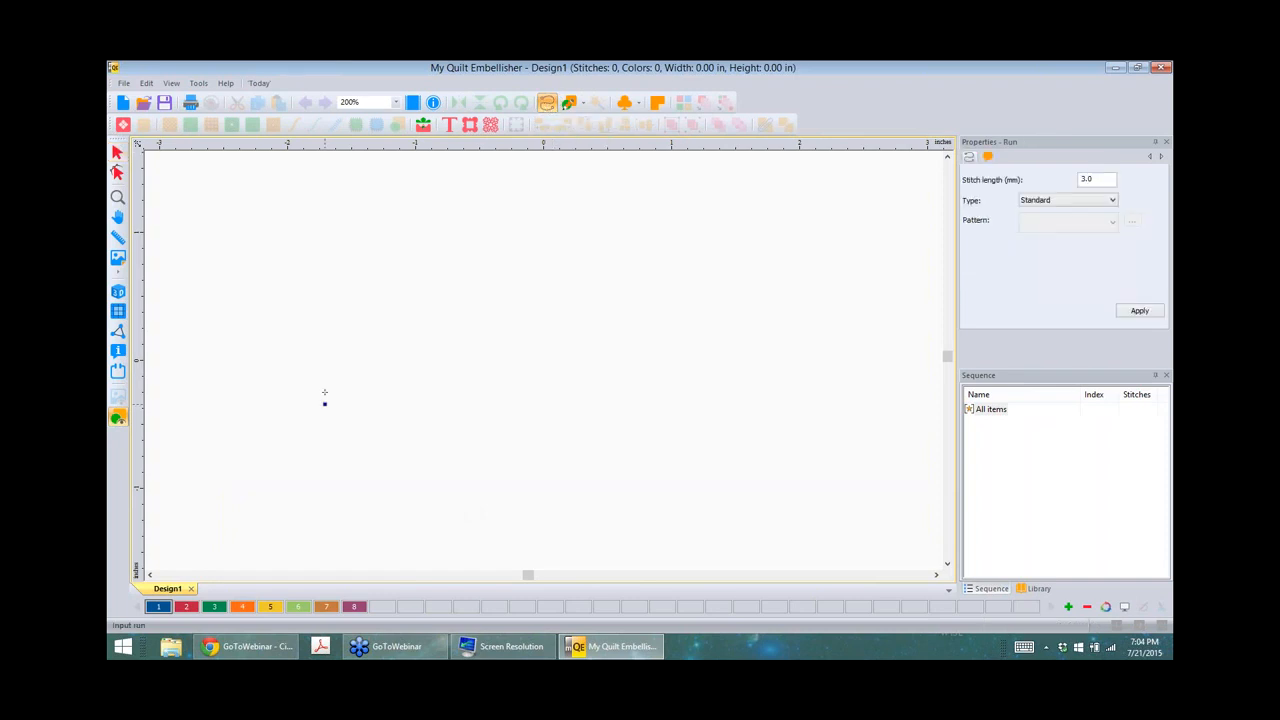
pyautogui.click(325, 403)
pyautogui.click(332, 347)
pyautogui.click(393, 348)
pyautogui.click(471, 431)
pyautogui.click(553, 402)
pyautogui.click(571, 327)
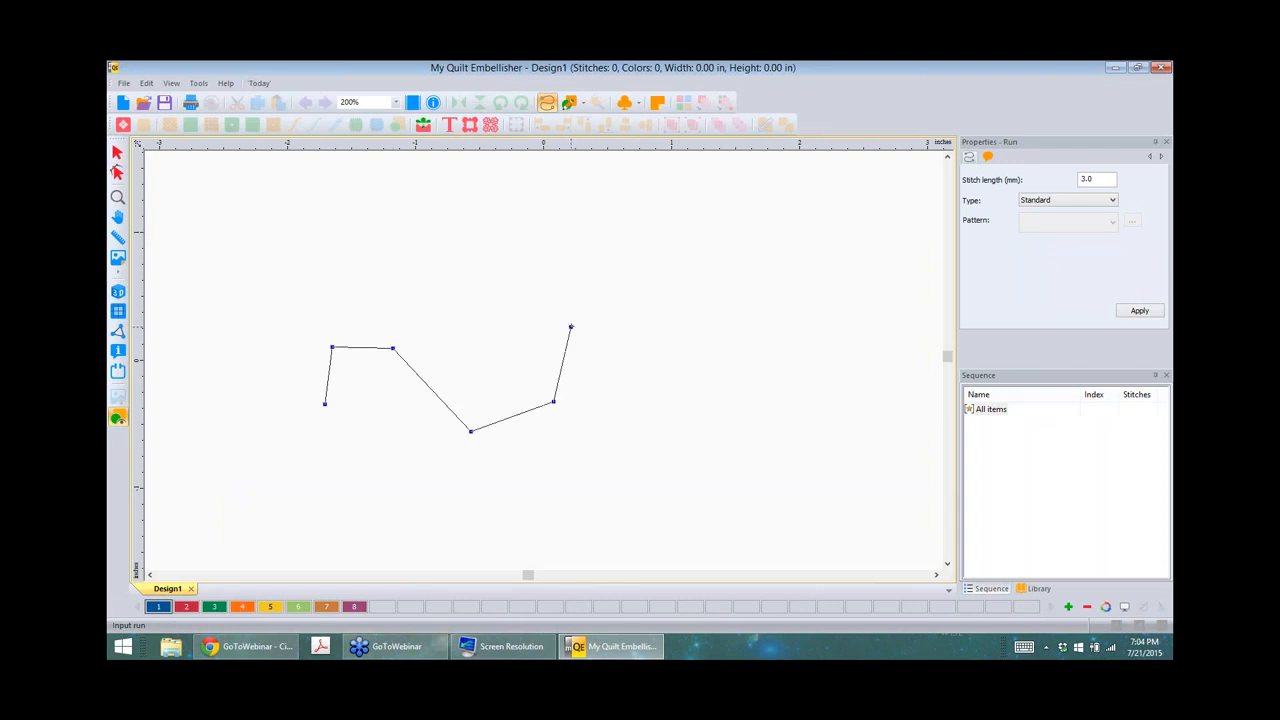
pyautogui.click(658, 327)
# Step: Continue the run path with curve points through a large loop and waves, finishing it at about 3.40 by 1.30 in
pyautogui.rightClick(734, 402)
pyautogui.rightClick(696, 451)
pyautogui.rightClick(632, 480)
pyautogui.rightClick(570, 487)
pyautogui.rightClick(588, 421)
pyautogui.rightClick(614, 376)
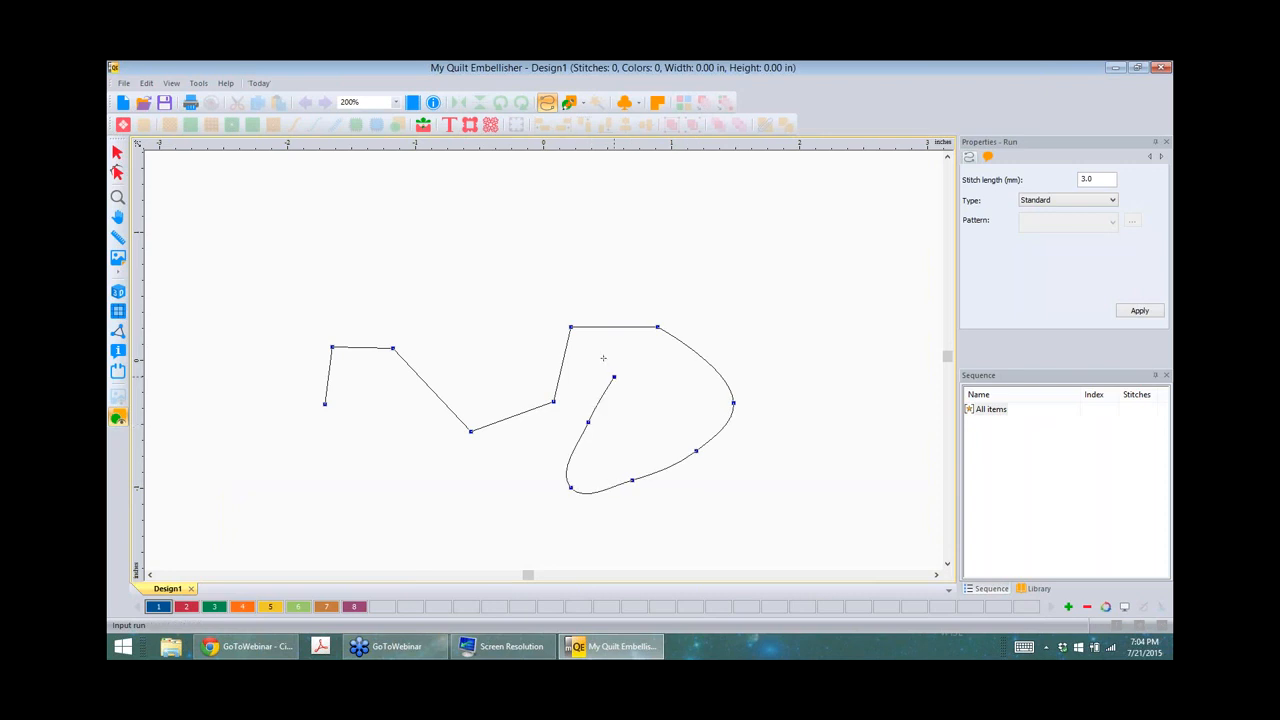
pyautogui.rightClick(592, 361)
pyautogui.rightClick(568, 404)
pyautogui.rightClick(530, 463)
pyautogui.rightClick(495, 485)
pyautogui.rightClick(451, 454)
pyautogui.rightClick(418, 395)
pyautogui.rightClick(382, 420)
pyautogui.rightClick(340, 479)
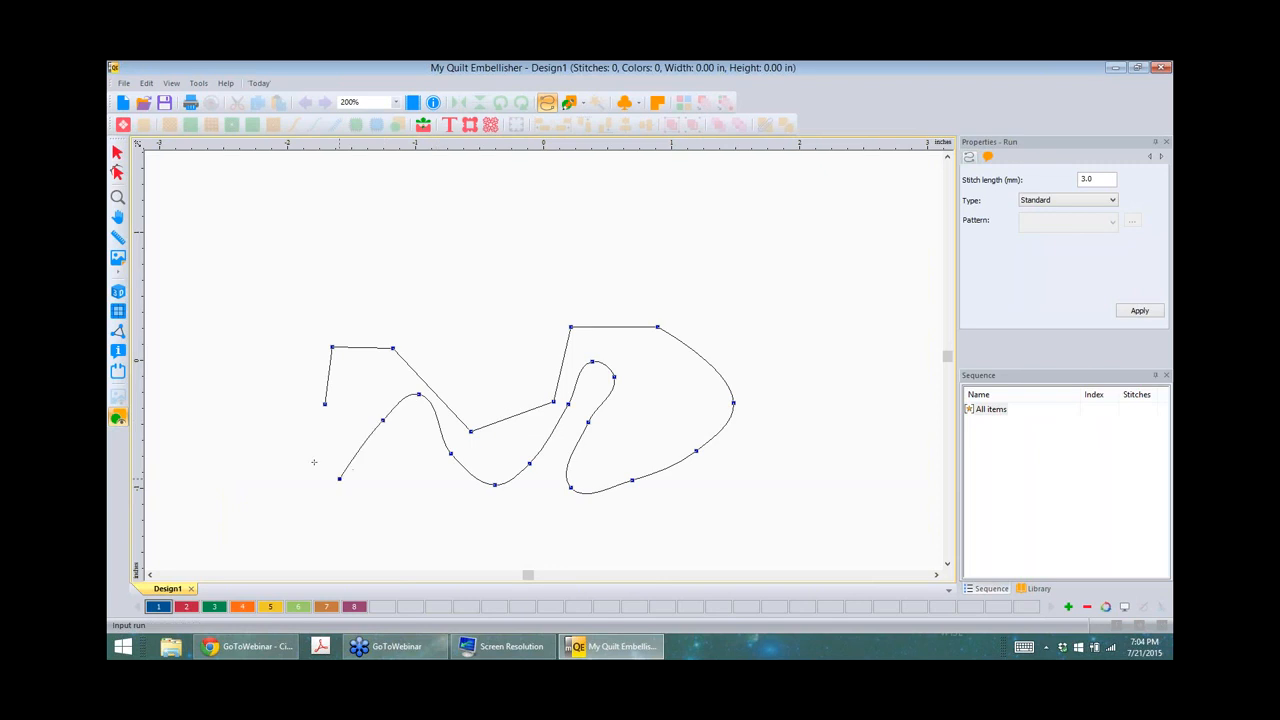
pyautogui.rightClick(297, 453)
pyautogui.press('Return')
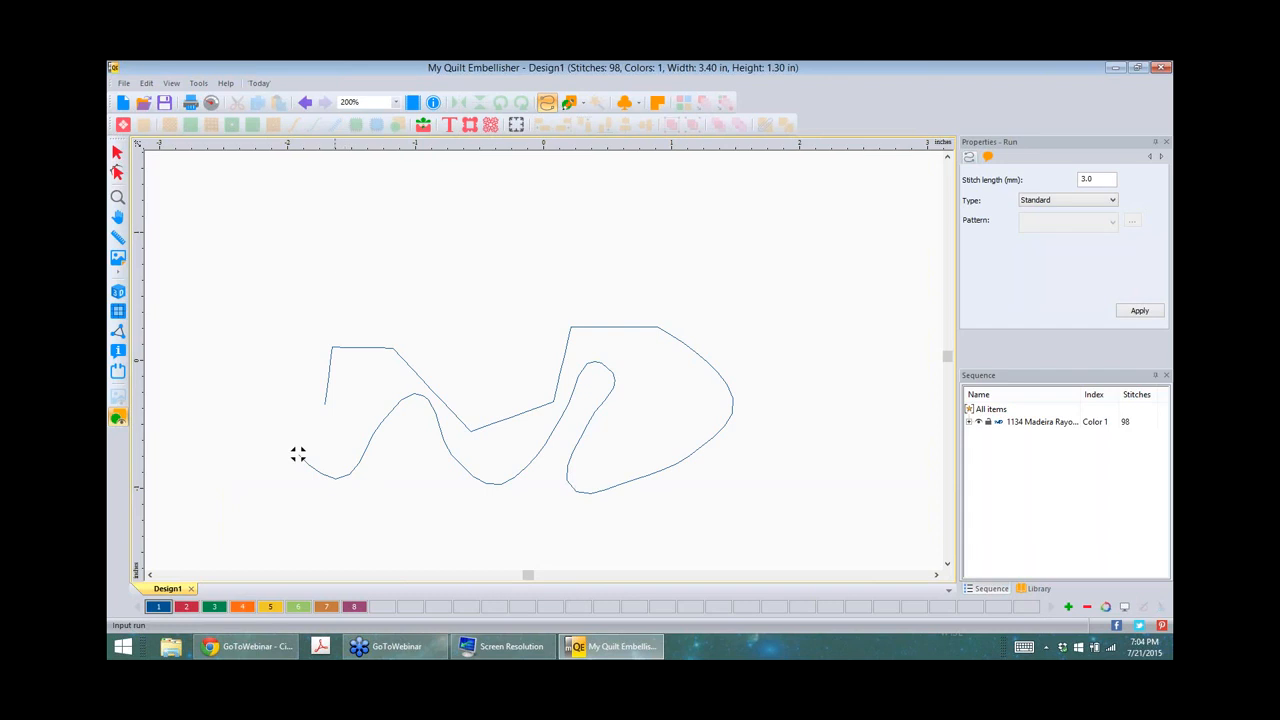
# Step: Delete the practice run path from the canvas
pyautogui.click(117, 151)
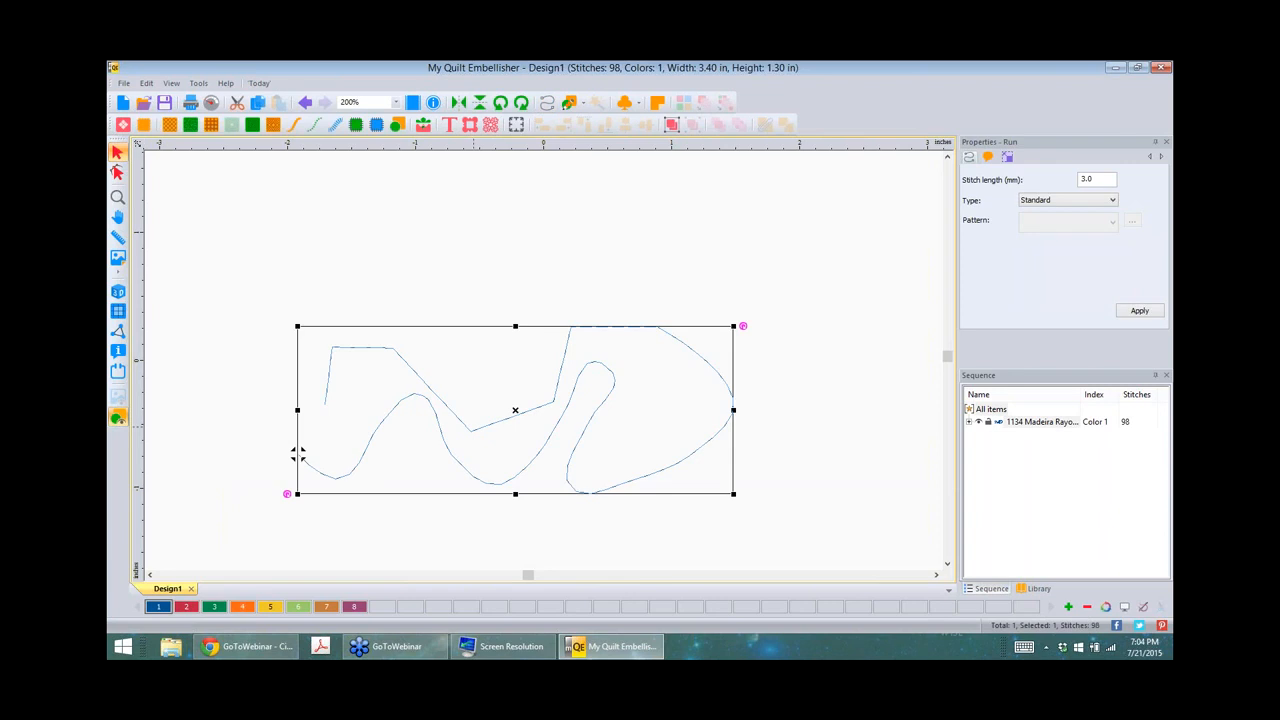
pyautogui.press('Delete')
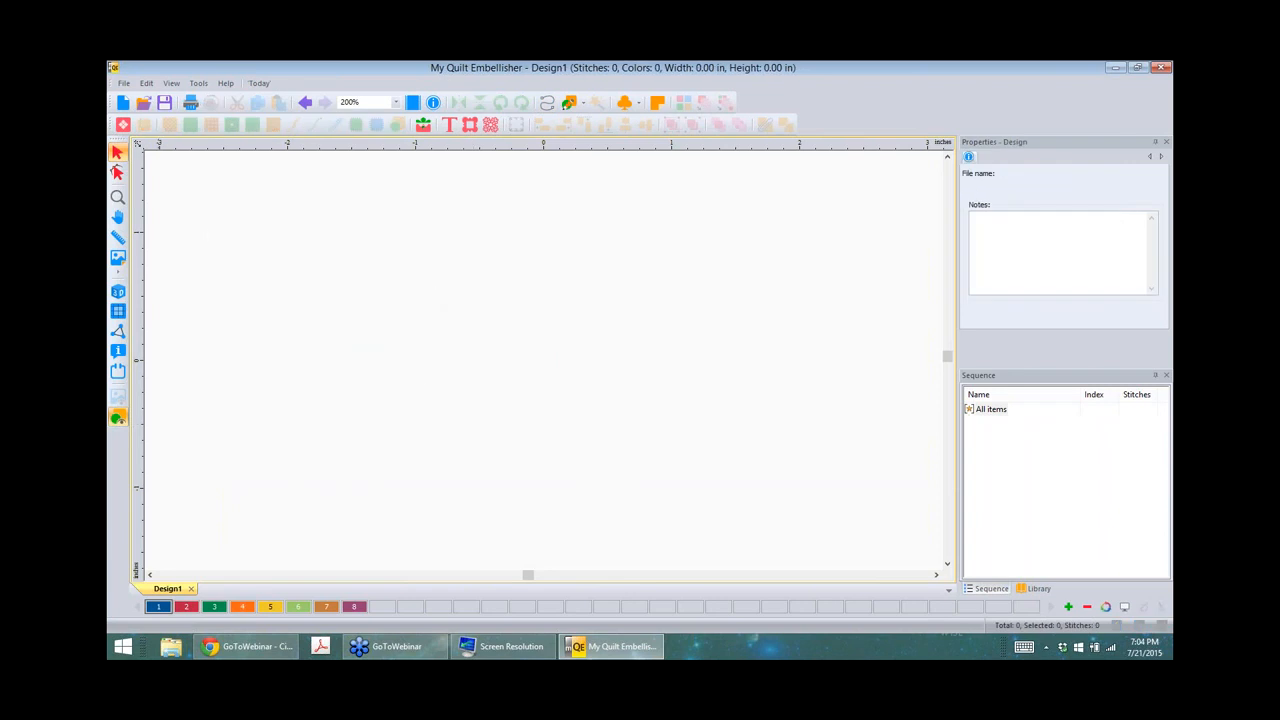
# Step: Load FriendshipBlossumVariation.jpg from the Images folder as the design's backdrop
pyautogui.click(118, 258)
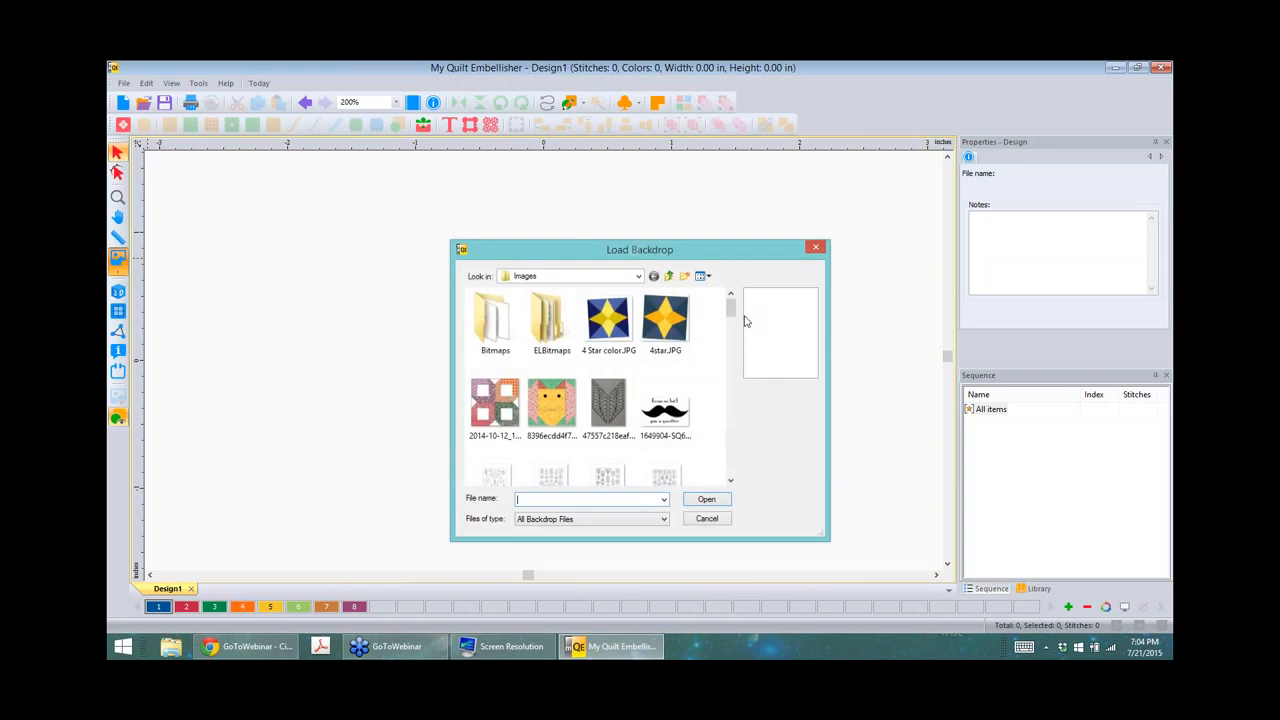
pyautogui.moveTo(730, 311); pyautogui.dragTo(741, 393)
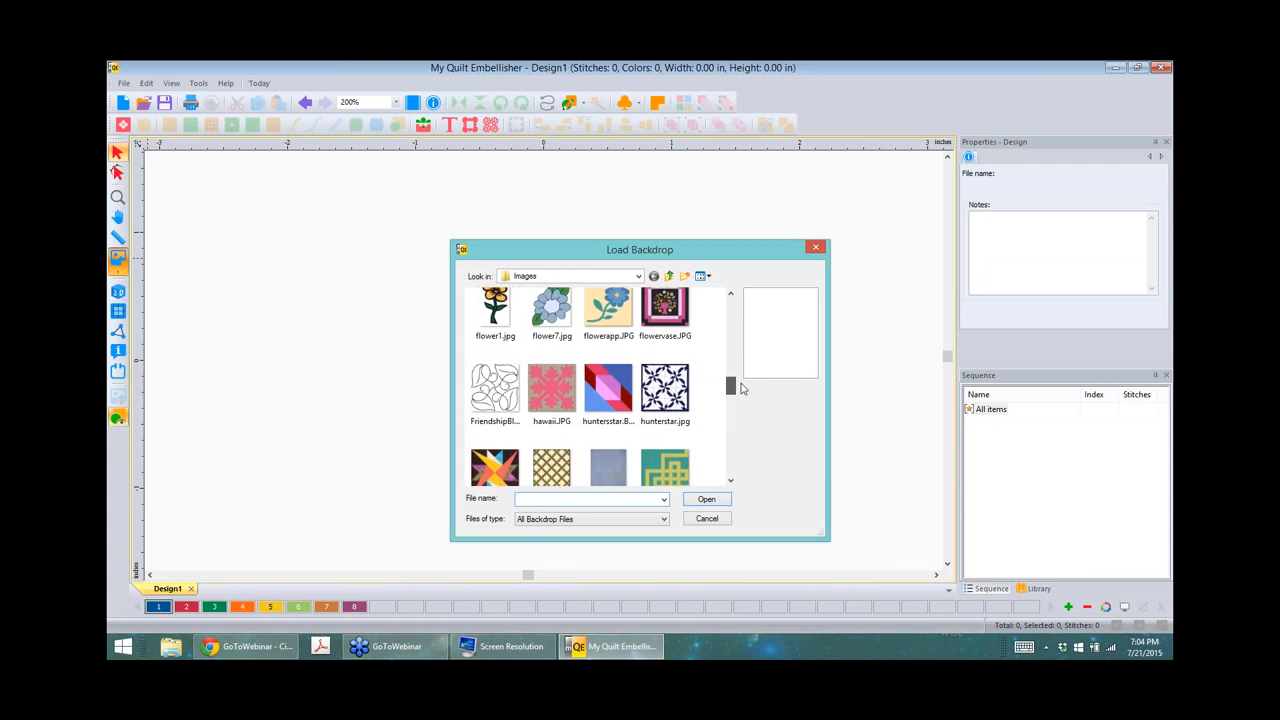
pyautogui.click(497, 381)
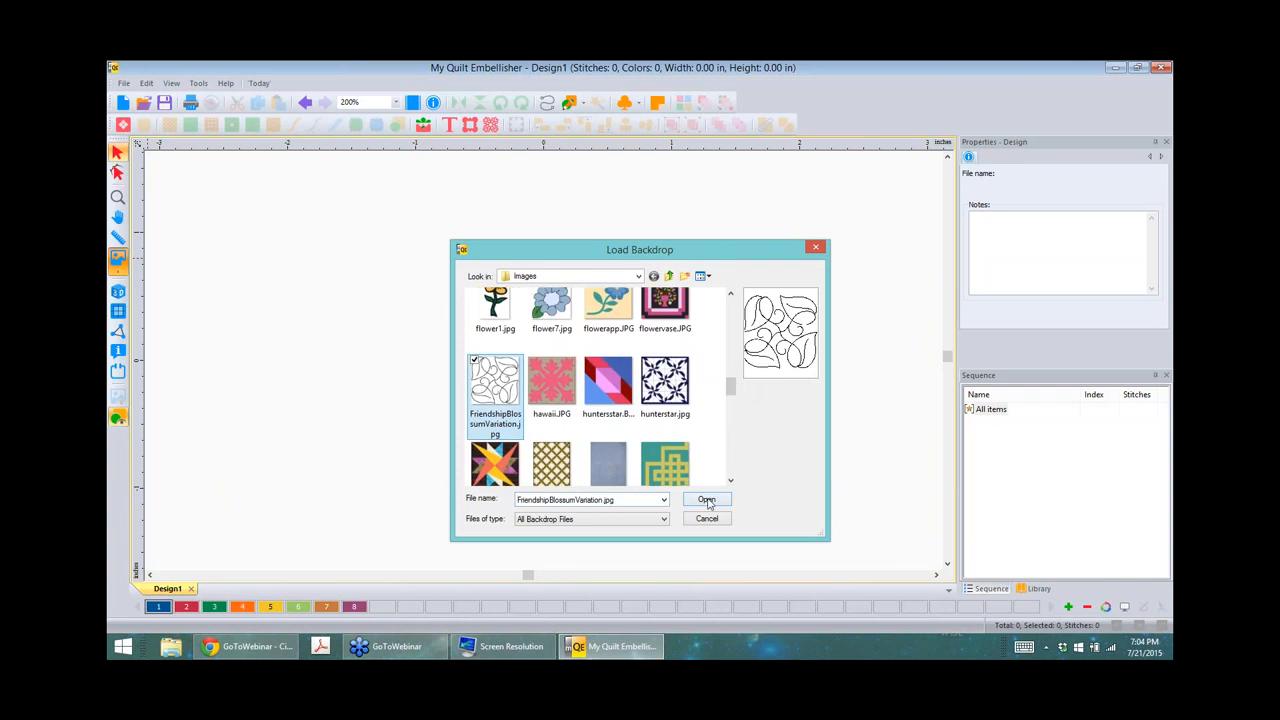
pyautogui.click(707, 501)
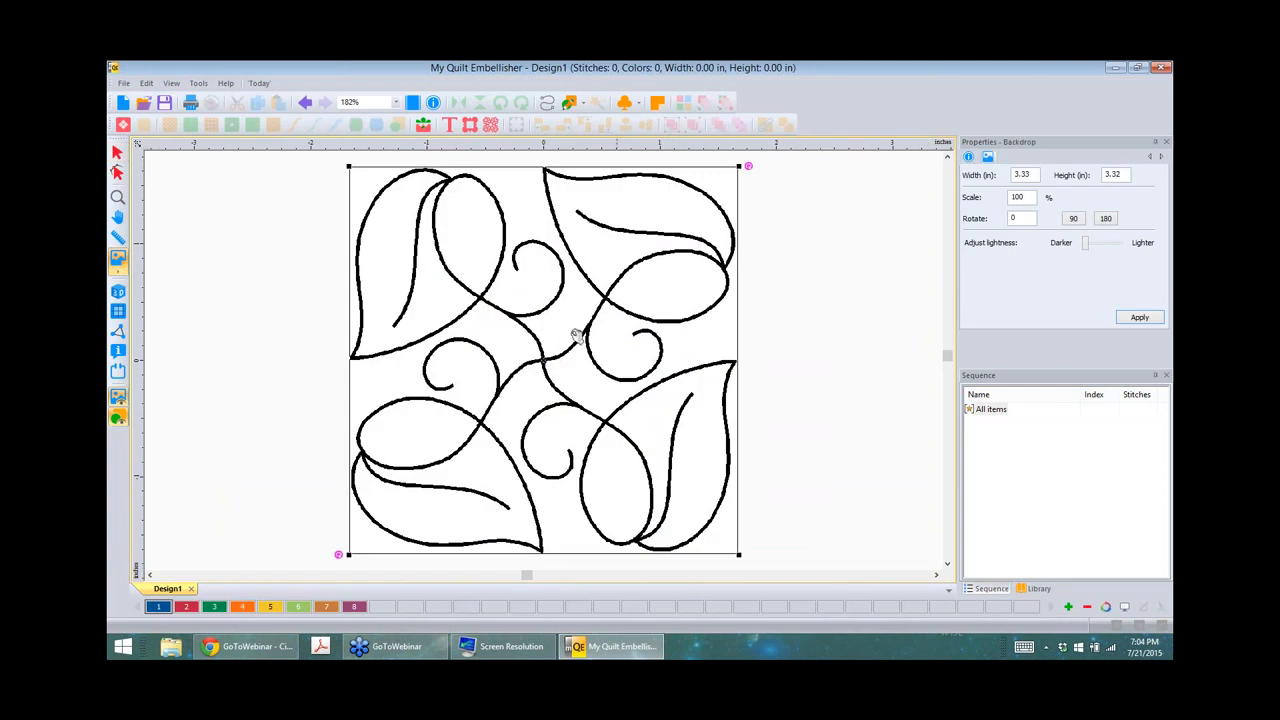
# Step: Set the backdrop image's width to 8 in
pyautogui.scroll(10, 575, 350)
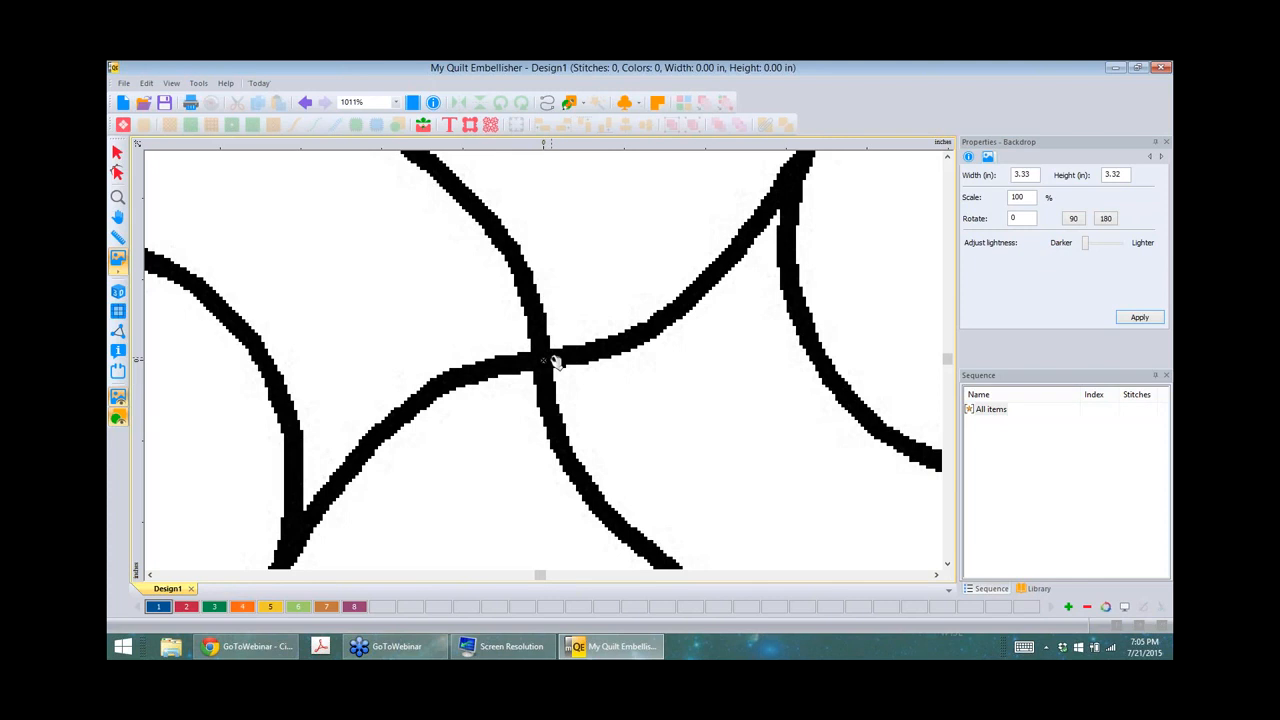
pyautogui.scroll(-5, 556, 362)
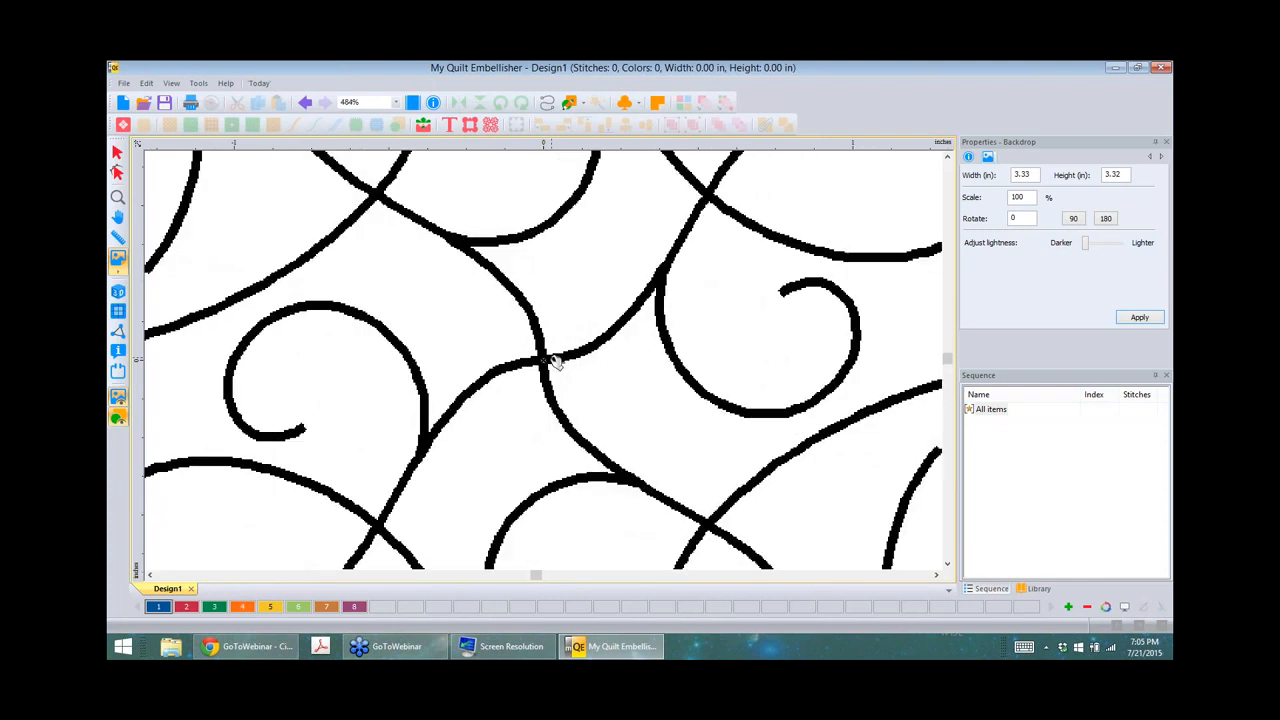
pyautogui.scroll(-5, 556, 362)
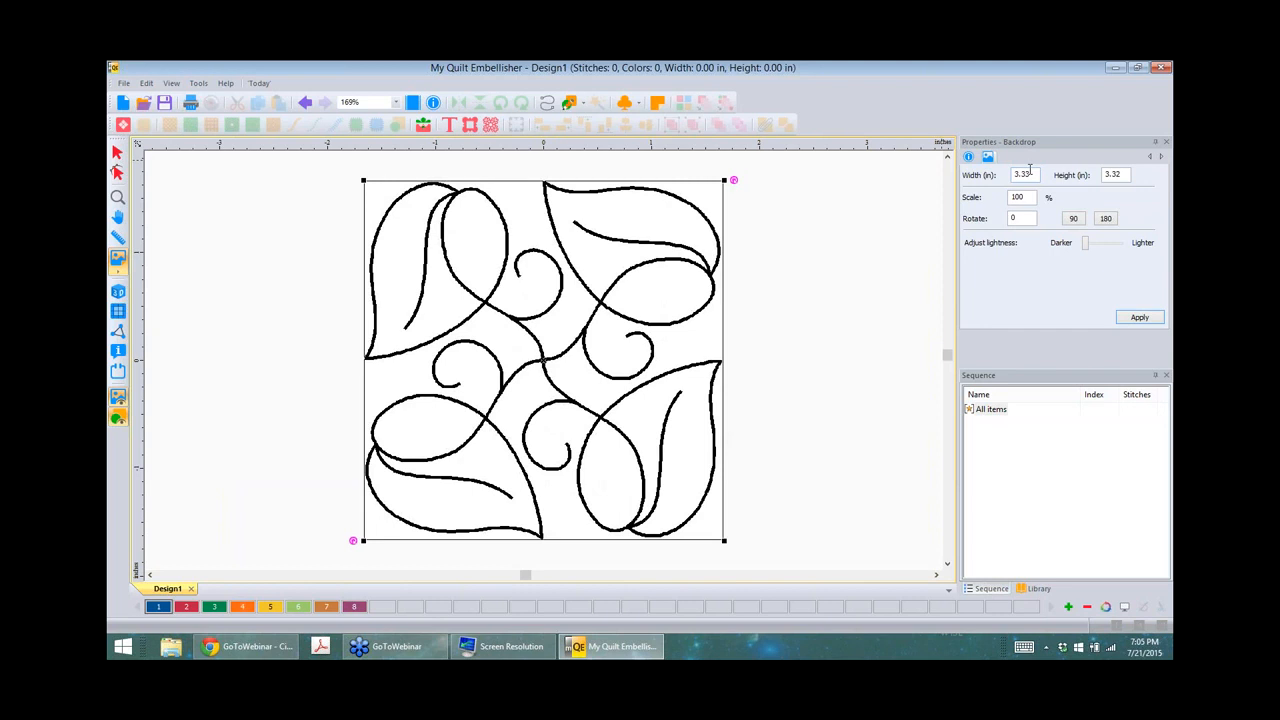
pyautogui.moveTo(1030, 172); pyautogui.dragTo(1002, 170)
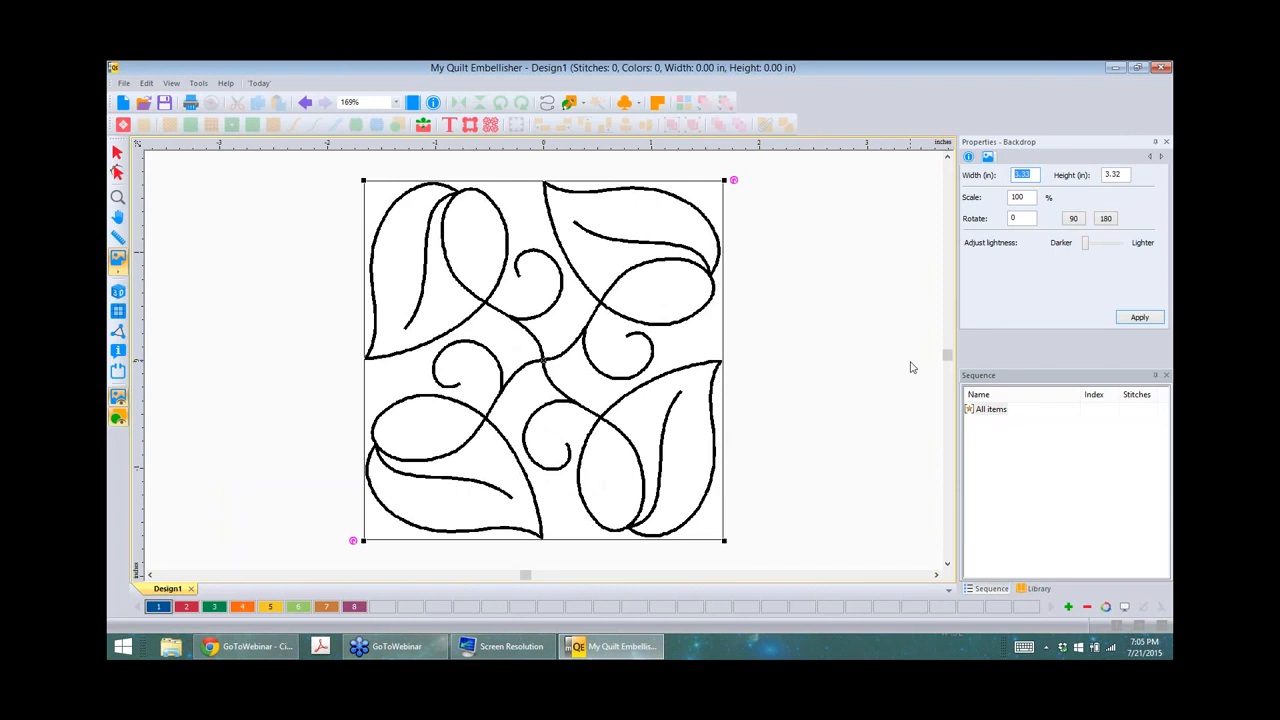
pyautogui.write('8')
pyautogui.click(1140, 318)
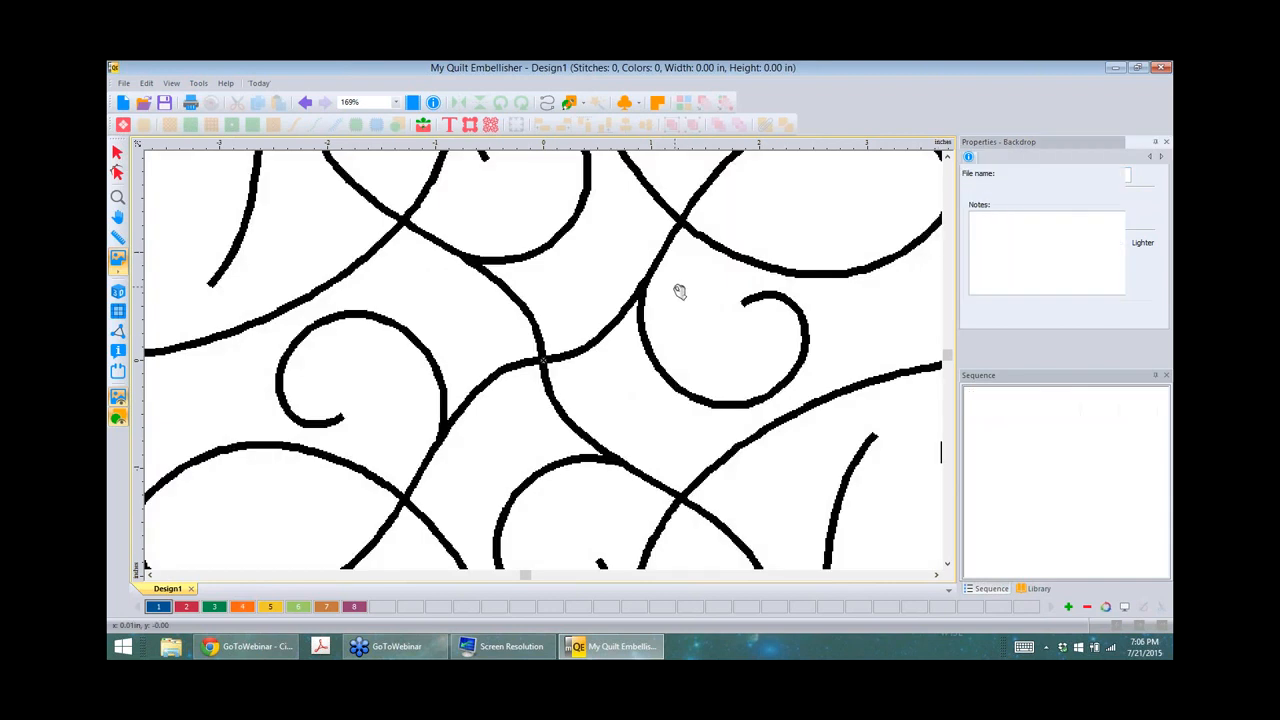
pyautogui.scroll(-10, 679, 291)
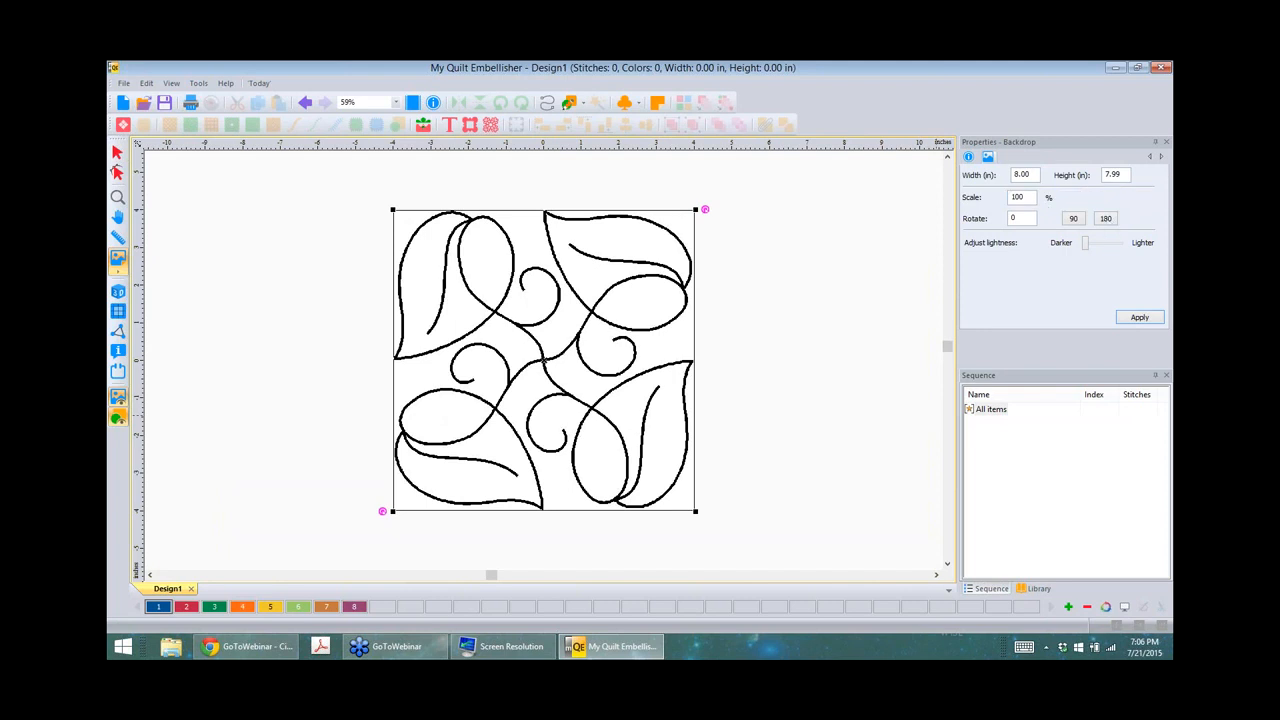
# Step: Try a lighter setting on the backdrop image and return it to its original lightness
pyautogui.doubleClick(1016, 219)
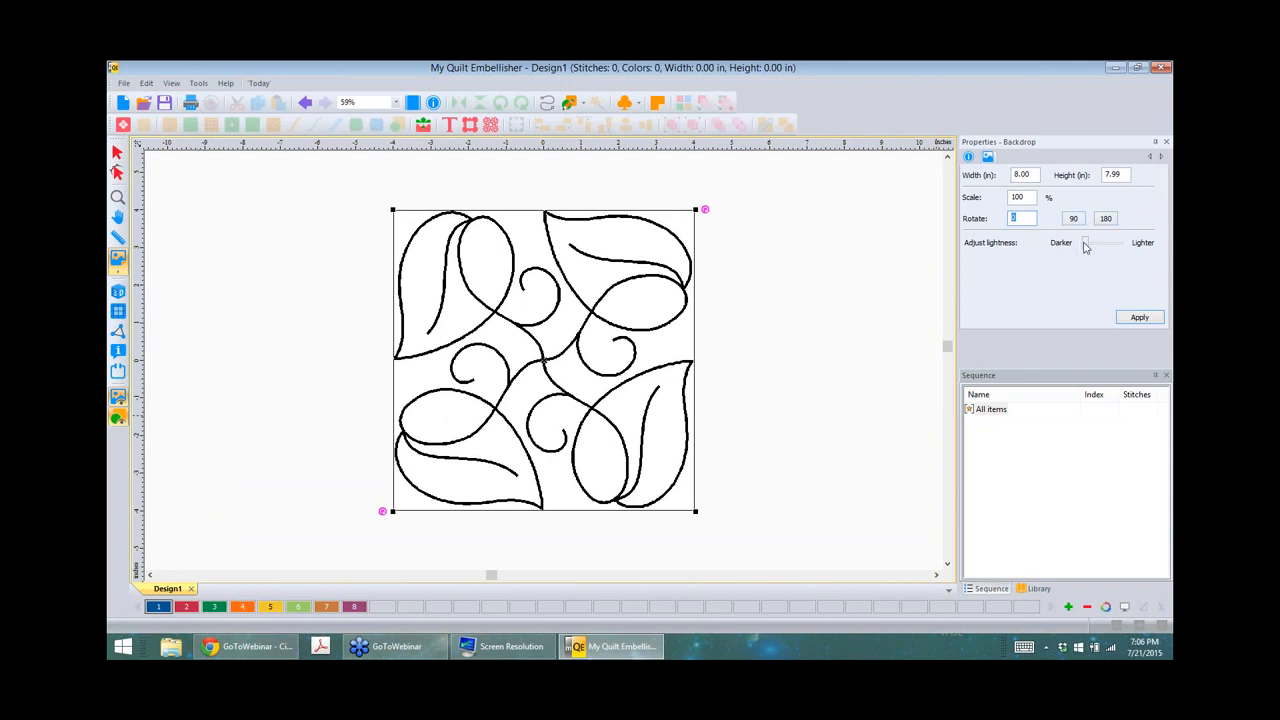
pyautogui.moveTo(1083, 242); pyautogui.dragTo(1115, 242)
pyautogui.click(1139, 317)
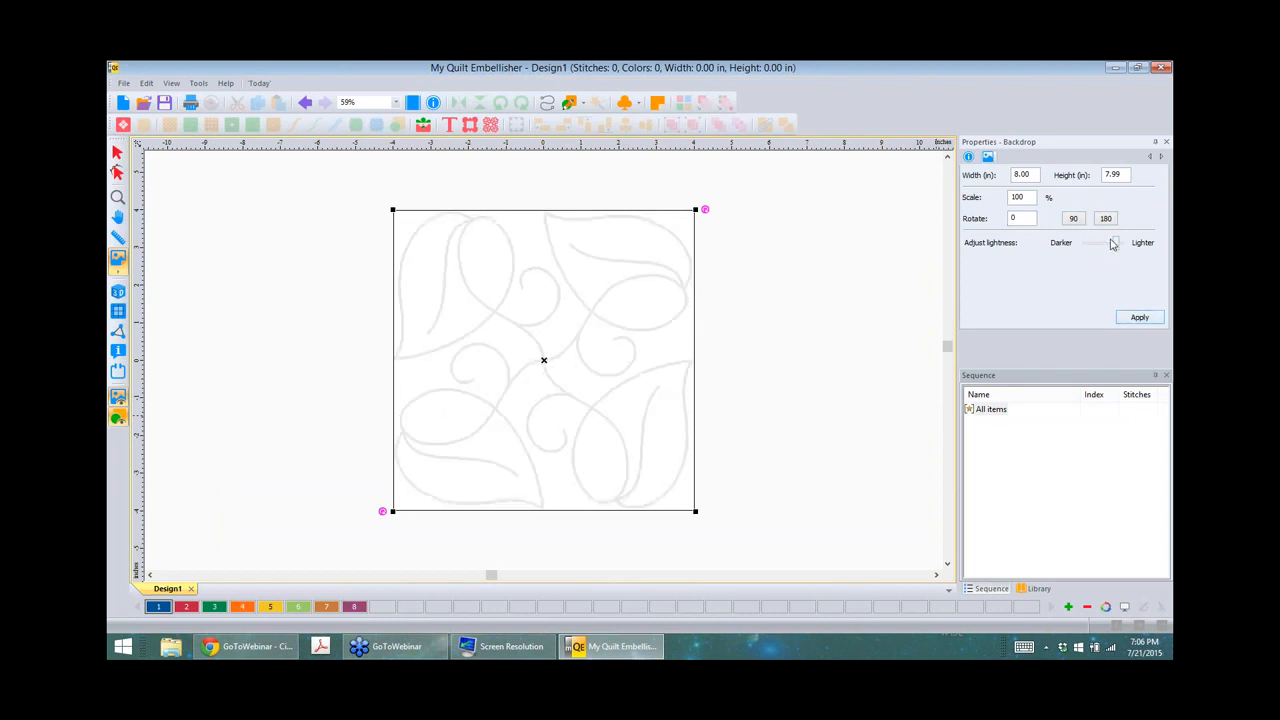
pyautogui.moveTo(1117, 246); pyautogui.dragTo(1085, 243)
pyautogui.click(1139, 318)
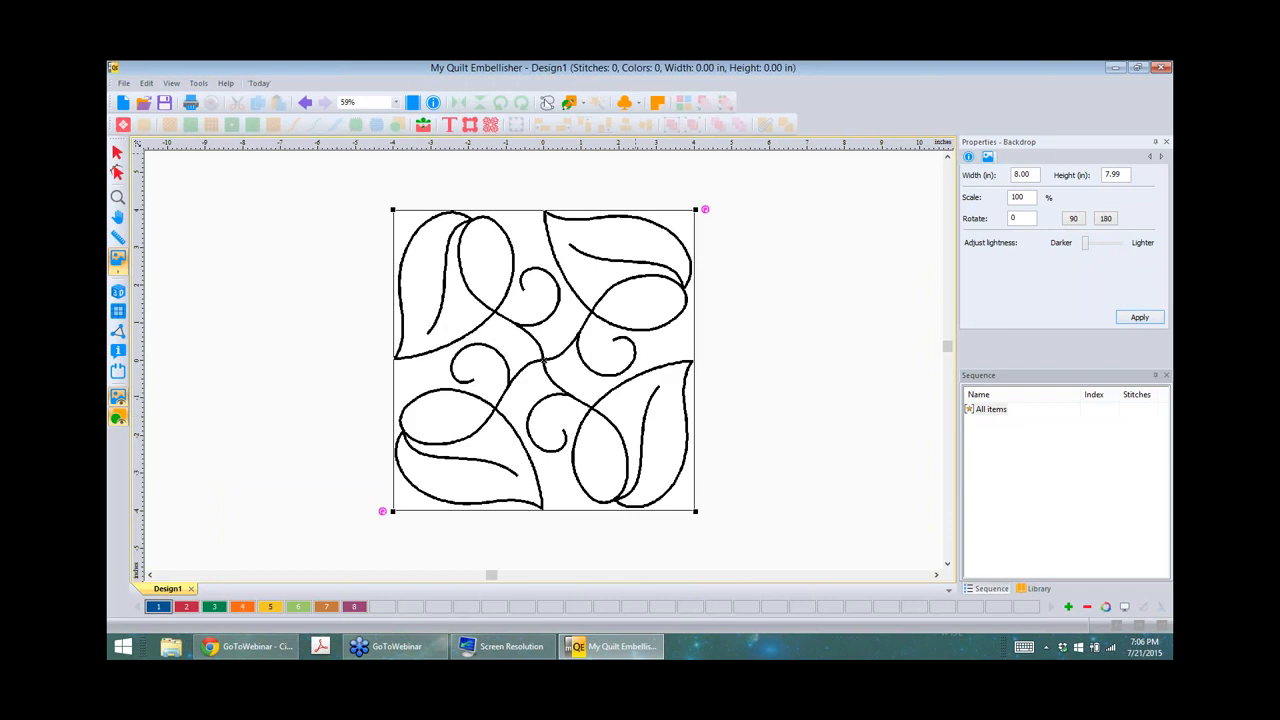
# Step: Trace the top edge of the backdrop's upper-right leaf with a Run path, about 3.44 by 0.67 in
pyautogui.click(549, 104)
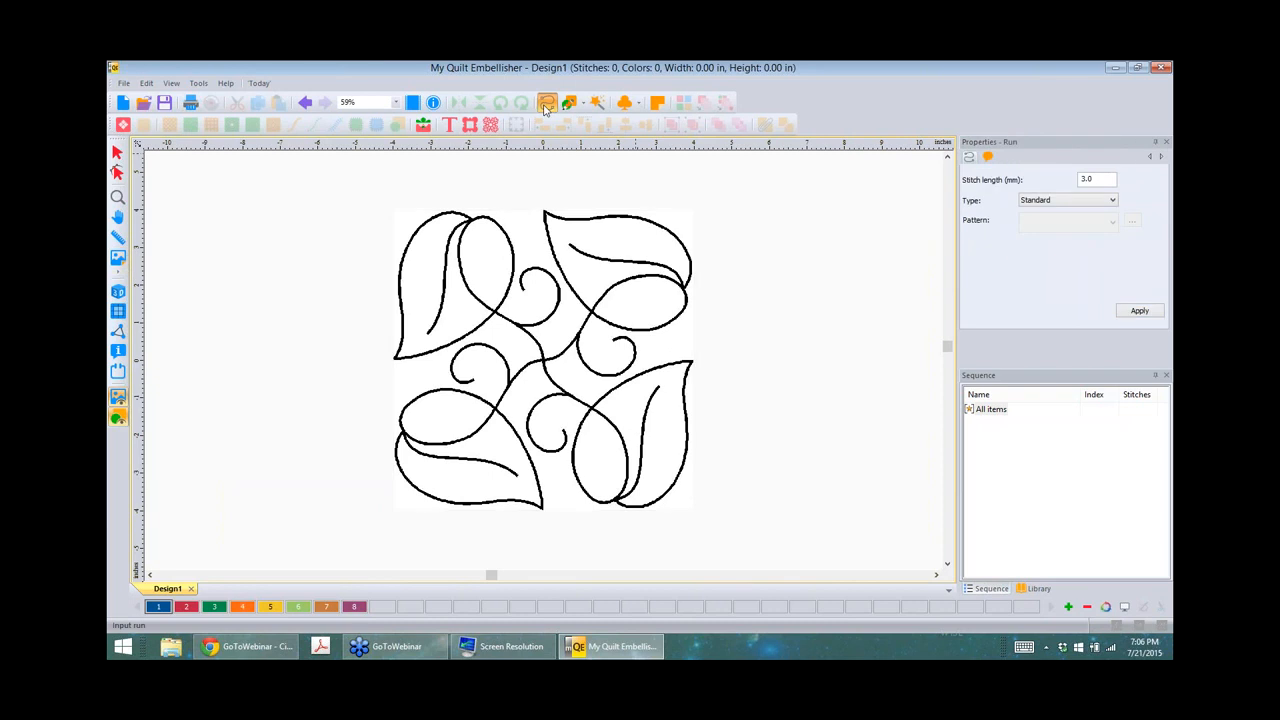
pyautogui.click(545, 212)
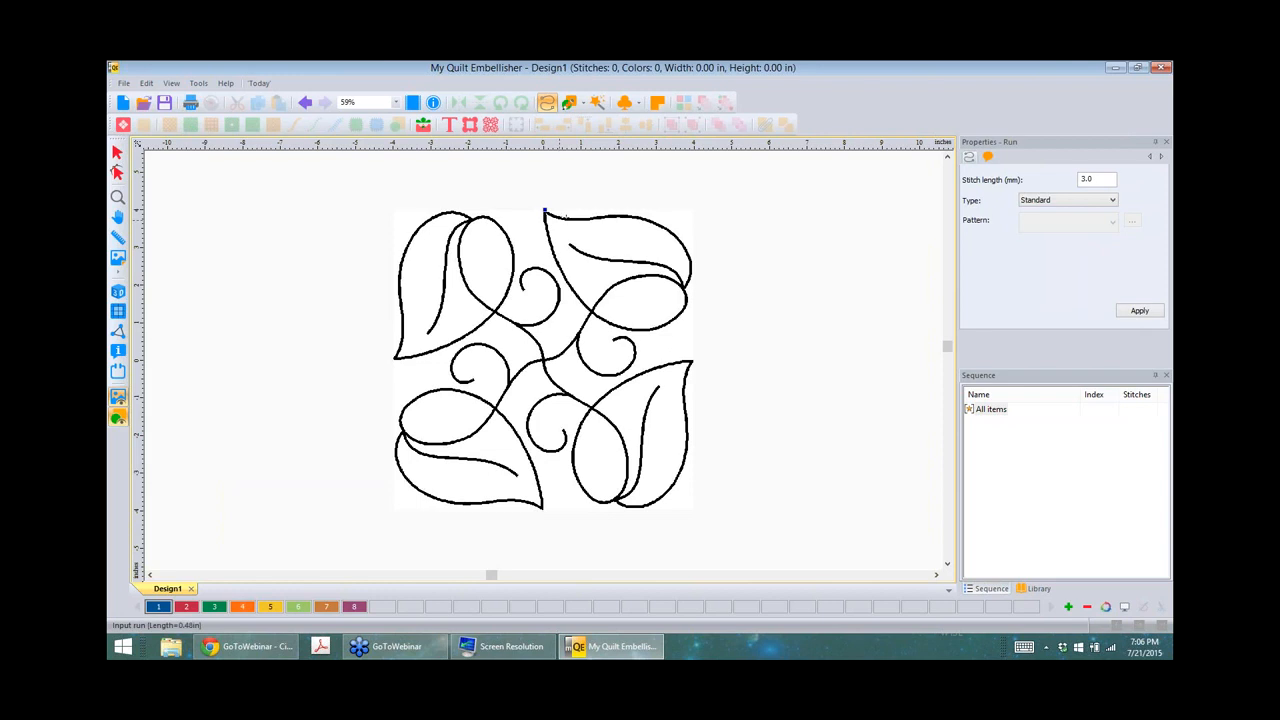
pyautogui.click(566, 219)
pyautogui.click(590, 217)
pyautogui.click(615, 215)
pyautogui.click(640, 218)
pyautogui.click(663, 226)
pyautogui.click(675, 235)
pyautogui.press('Return')
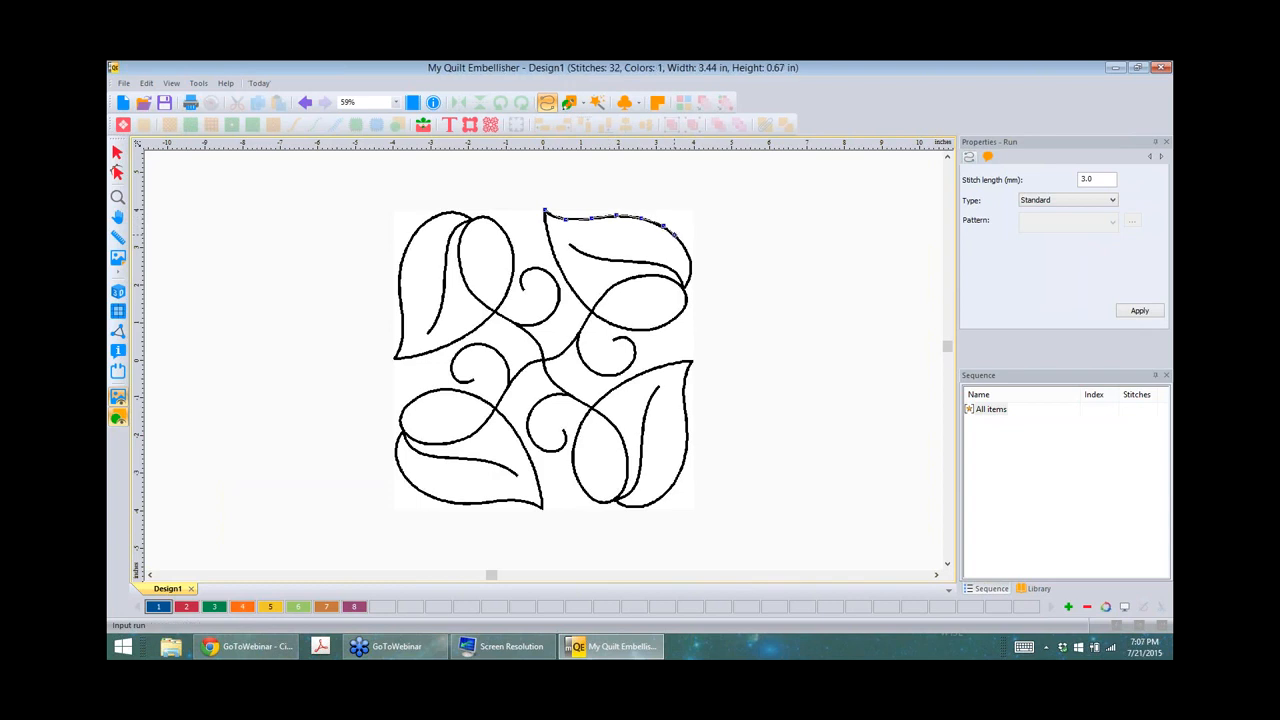
# Step: Hide the backdrop to check the traced run path, show it again, and undo the path
pyautogui.click(118, 399)
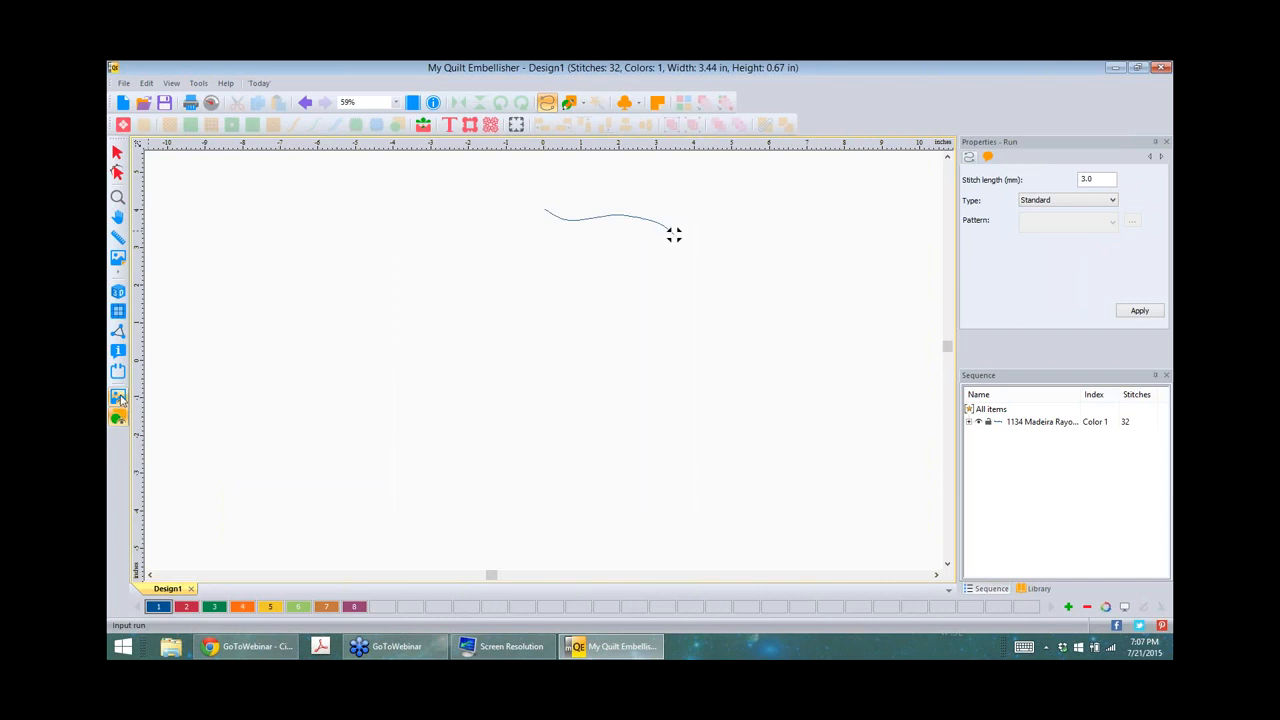
pyautogui.click(117, 399)
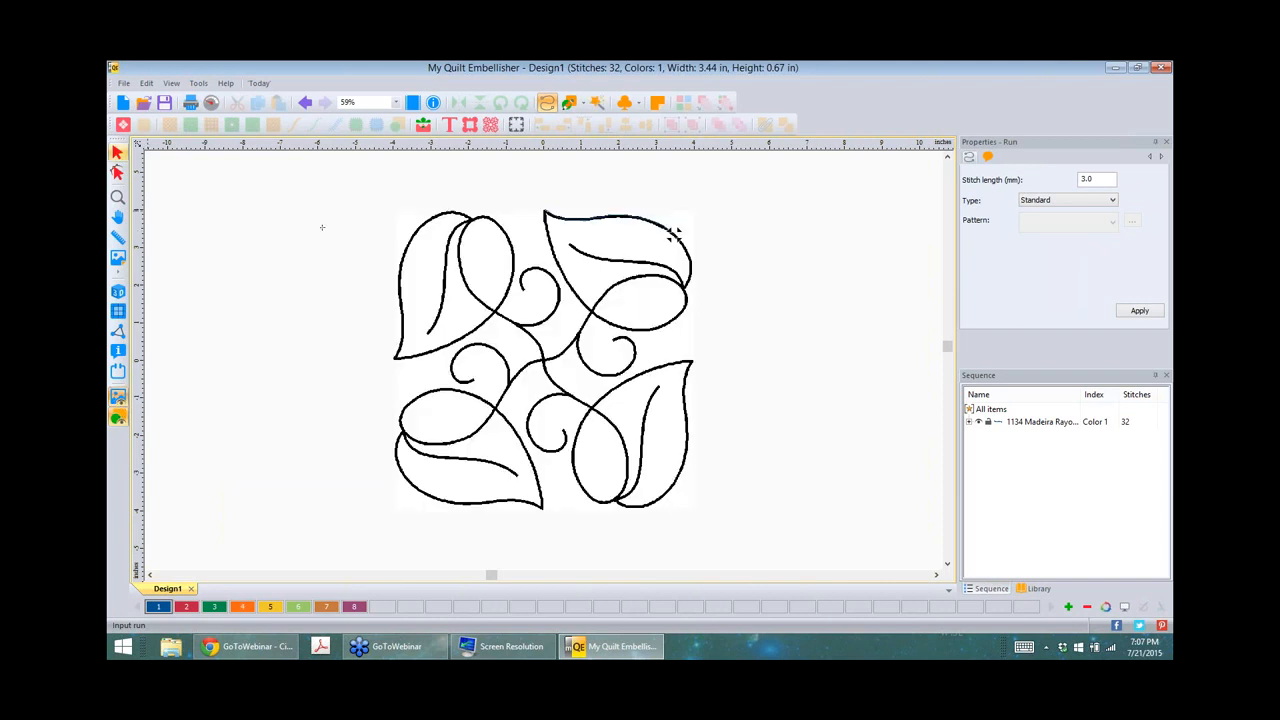
pyautogui.click(306, 108)
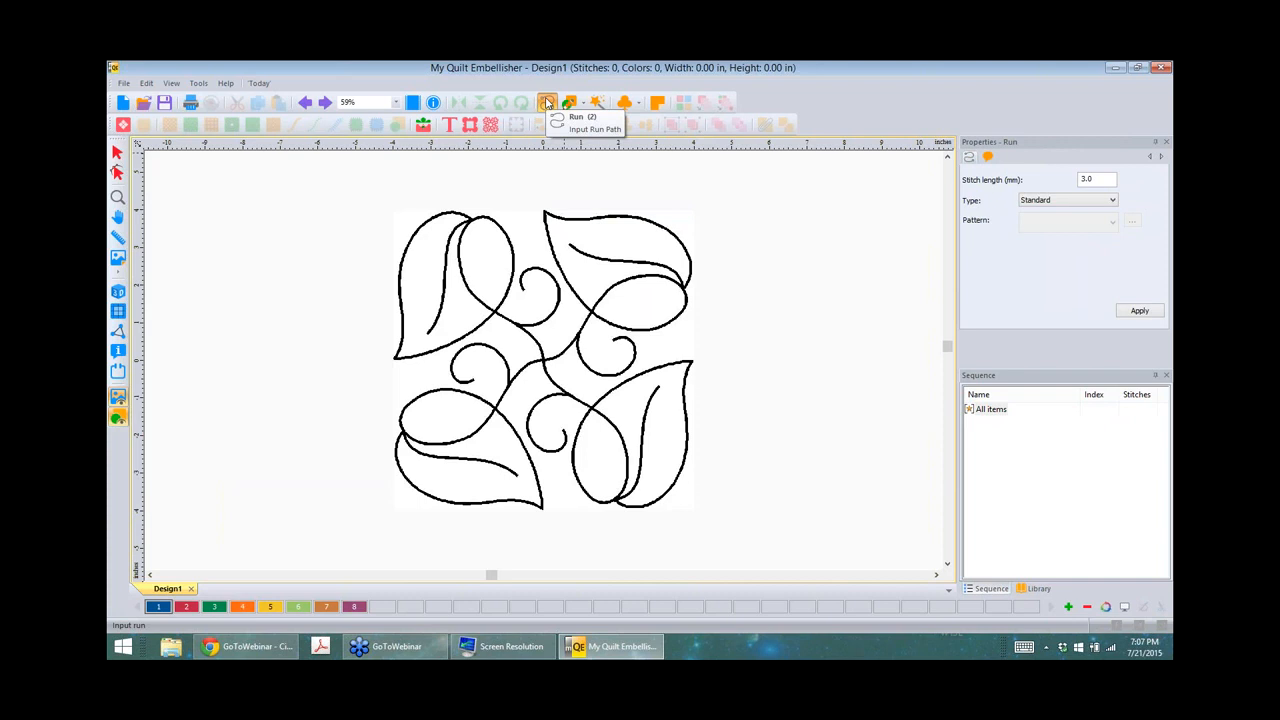
# Step: Outline the backdrop's black line art as run stitches with the Magic Wand
pyautogui.click(565, 381)
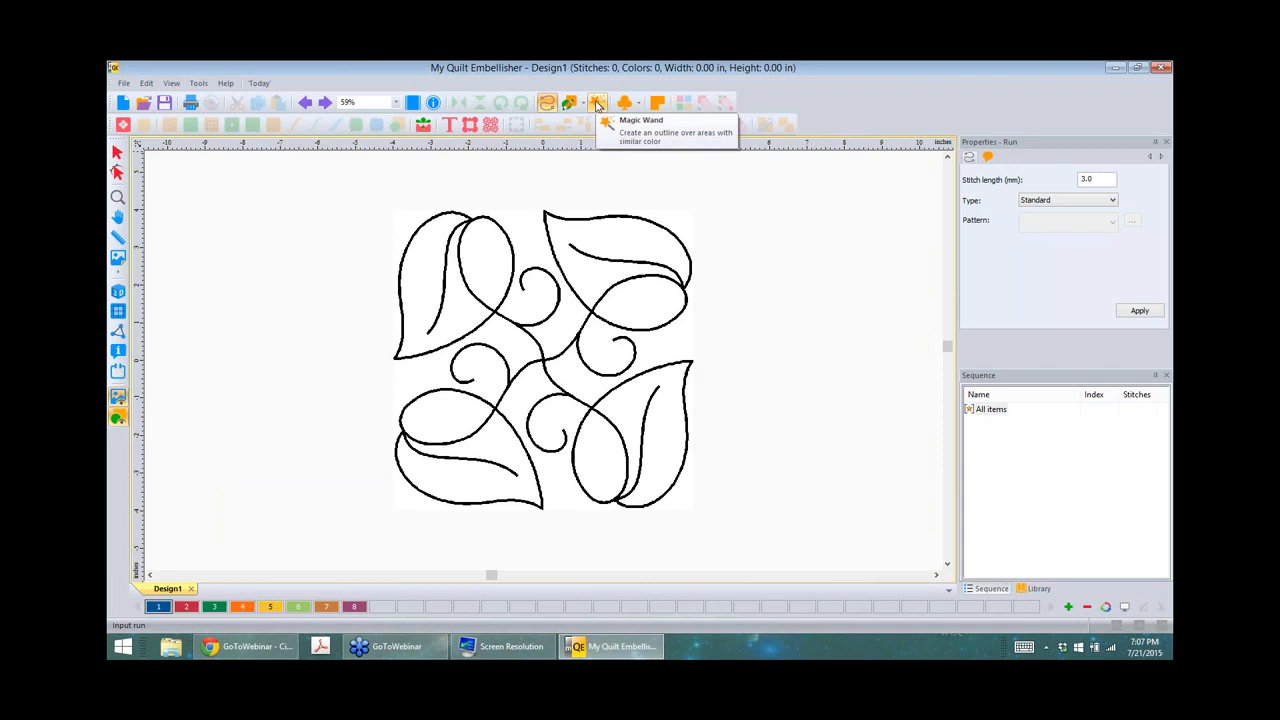
pyautogui.click(597, 104)
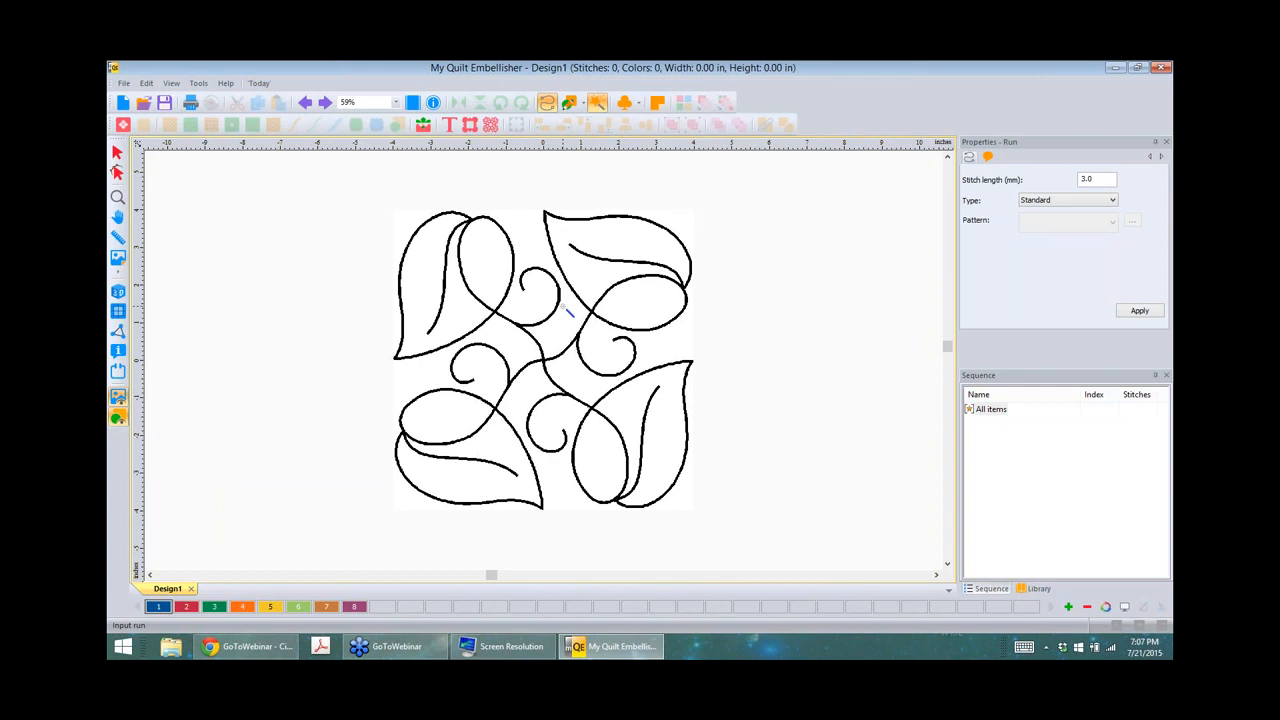
pyautogui.scroll(1, 567, 313)
pyautogui.scroll(1, 567, 313)
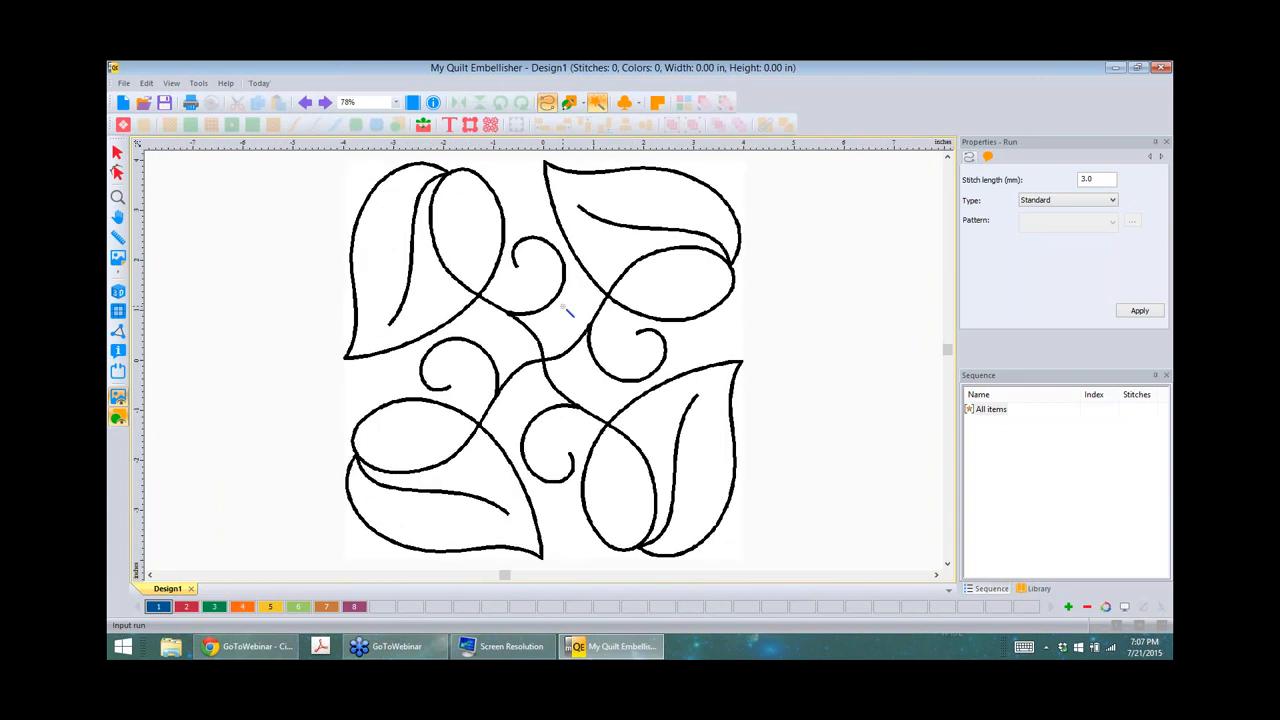
pyautogui.scroll(1, 567, 313)
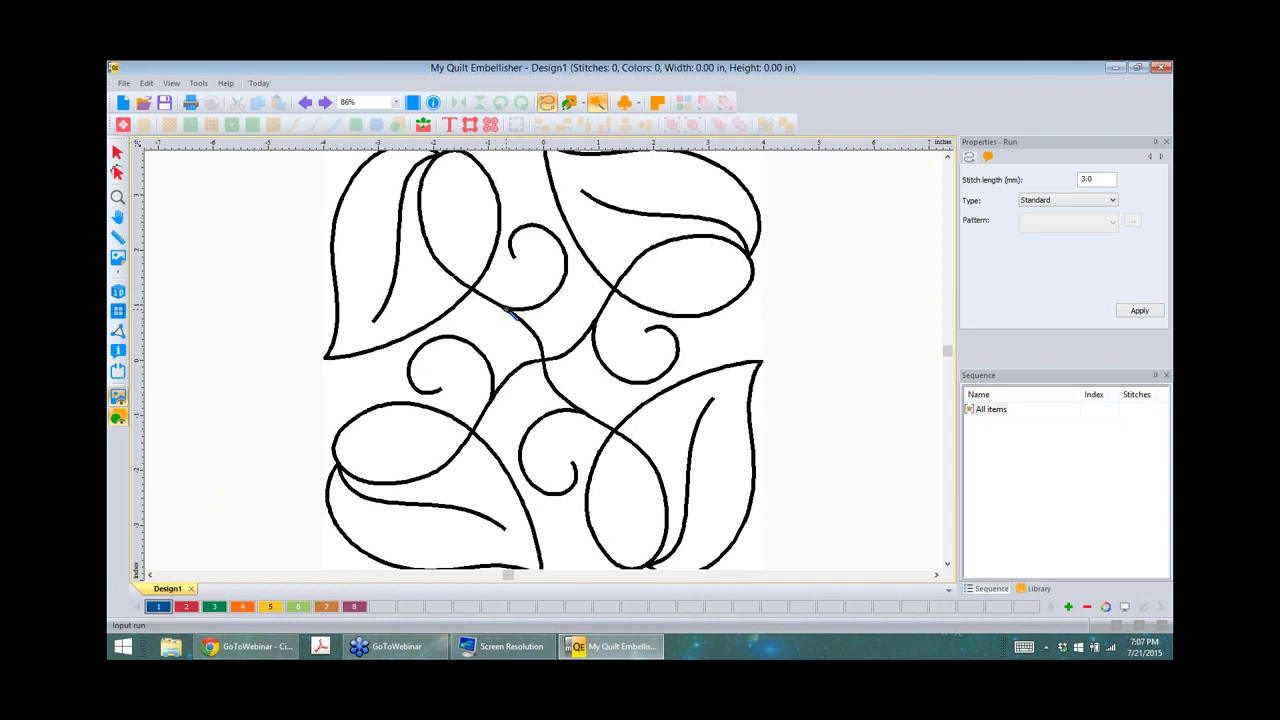
# Step: Hide the backdrop to inspect the Magic Wand outlines and undo them
pyautogui.click(118, 398)
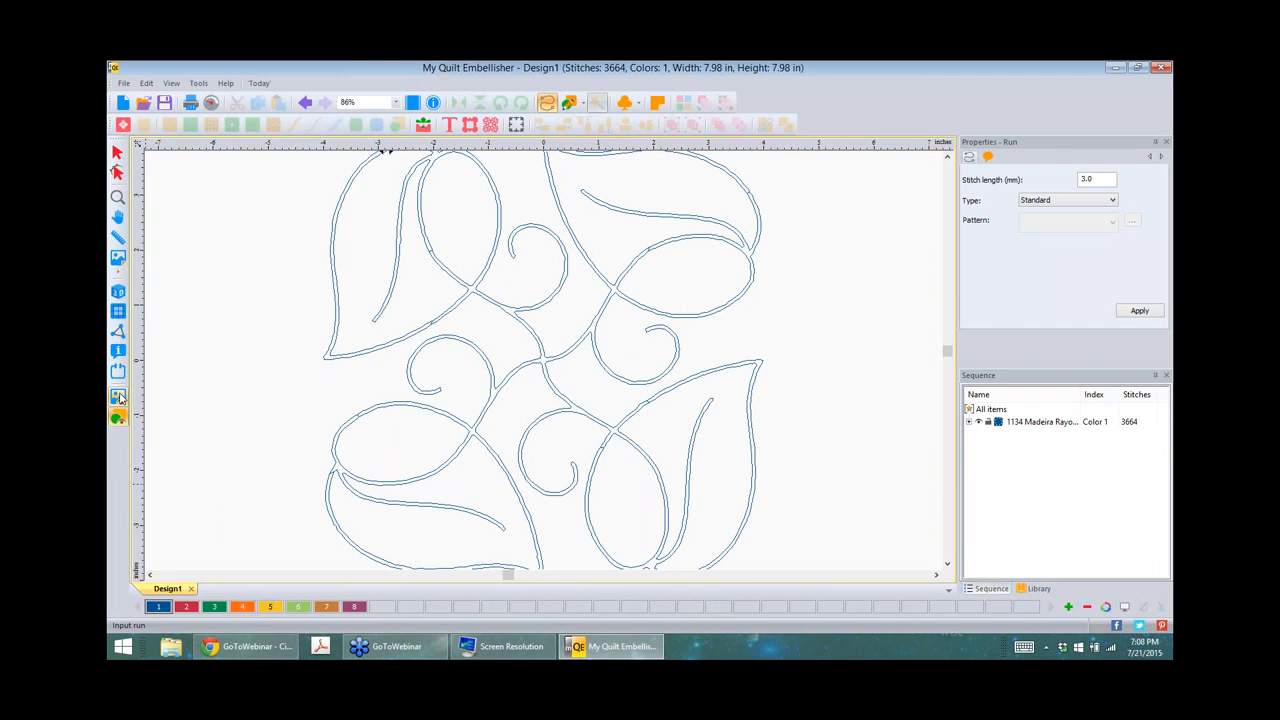
pyautogui.click(305, 103)
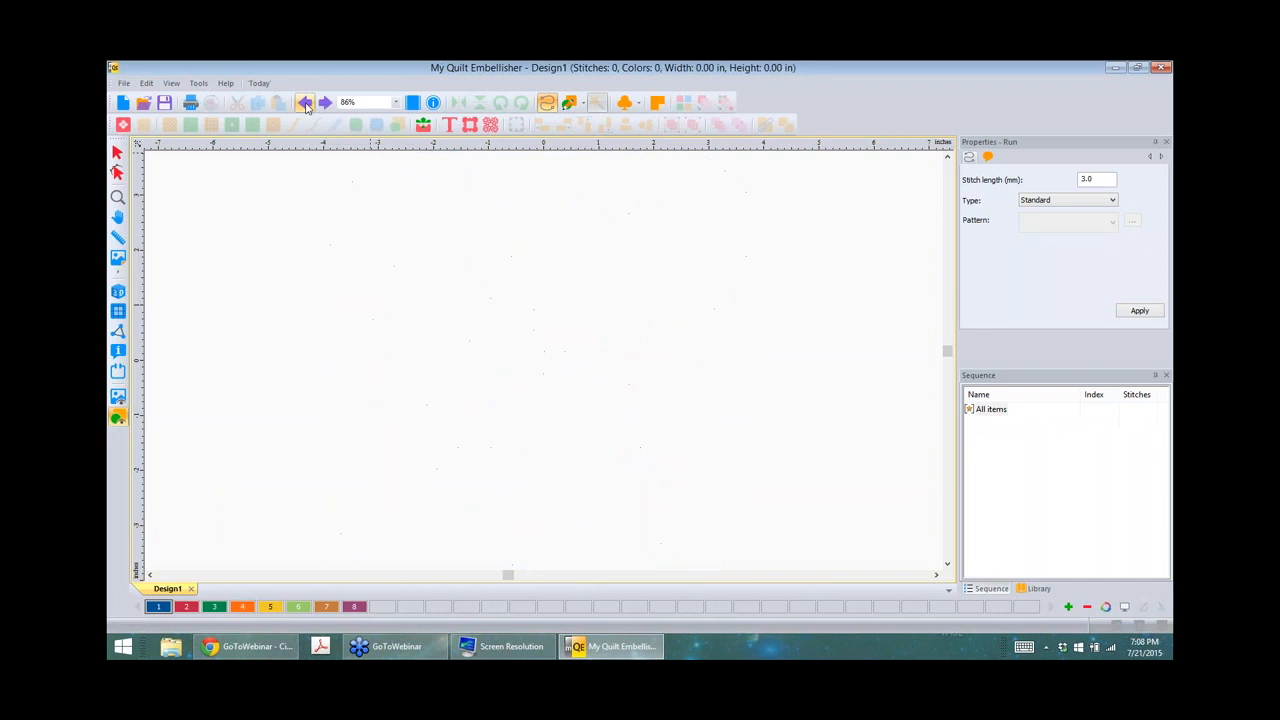
# Step: Trace the backdrop's line art as single-line run stitches with the Magic Wand, and hide the backdrop to inspect the whole motif
pyautogui.click(118, 397)
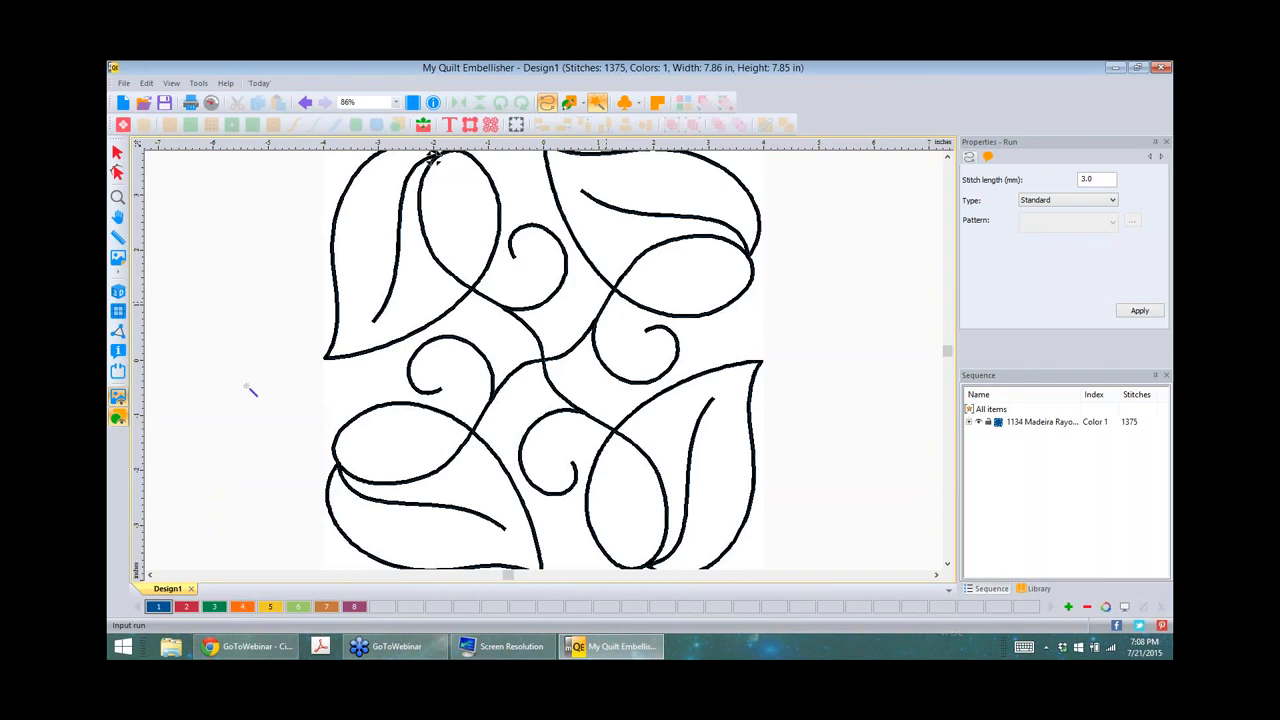
pyautogui.click(118, 397)
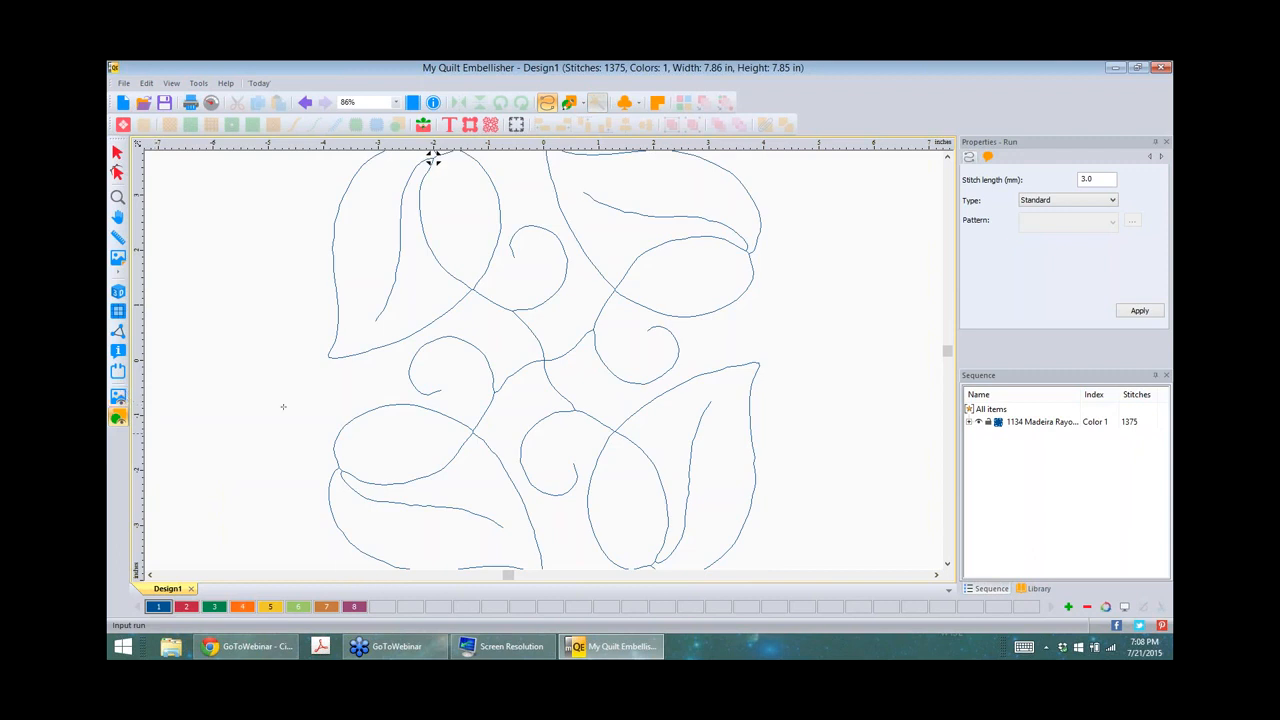
pyautogui.scroll(-1, 266, 413)
pyautogui.scroll(-1, 270, 400)
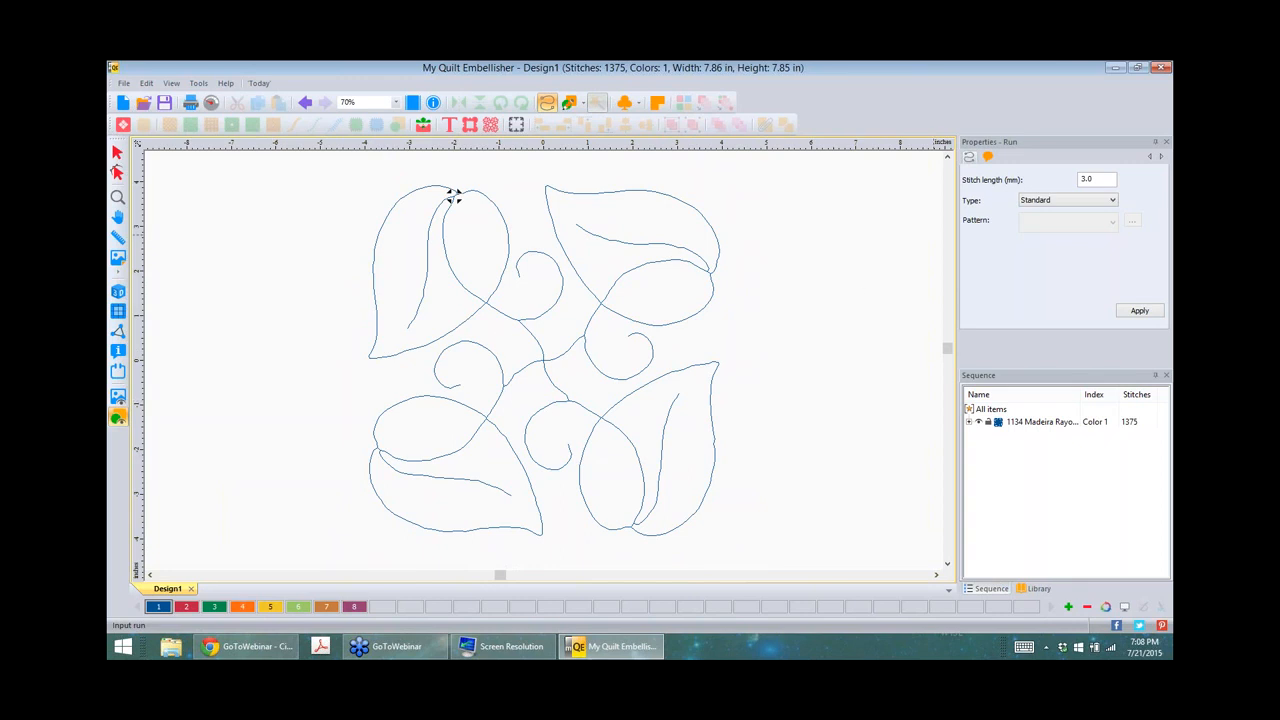
# Step: Change the traced motif's run type to Two ply and display the design in 3D view
pyautogui.click(117, 152)
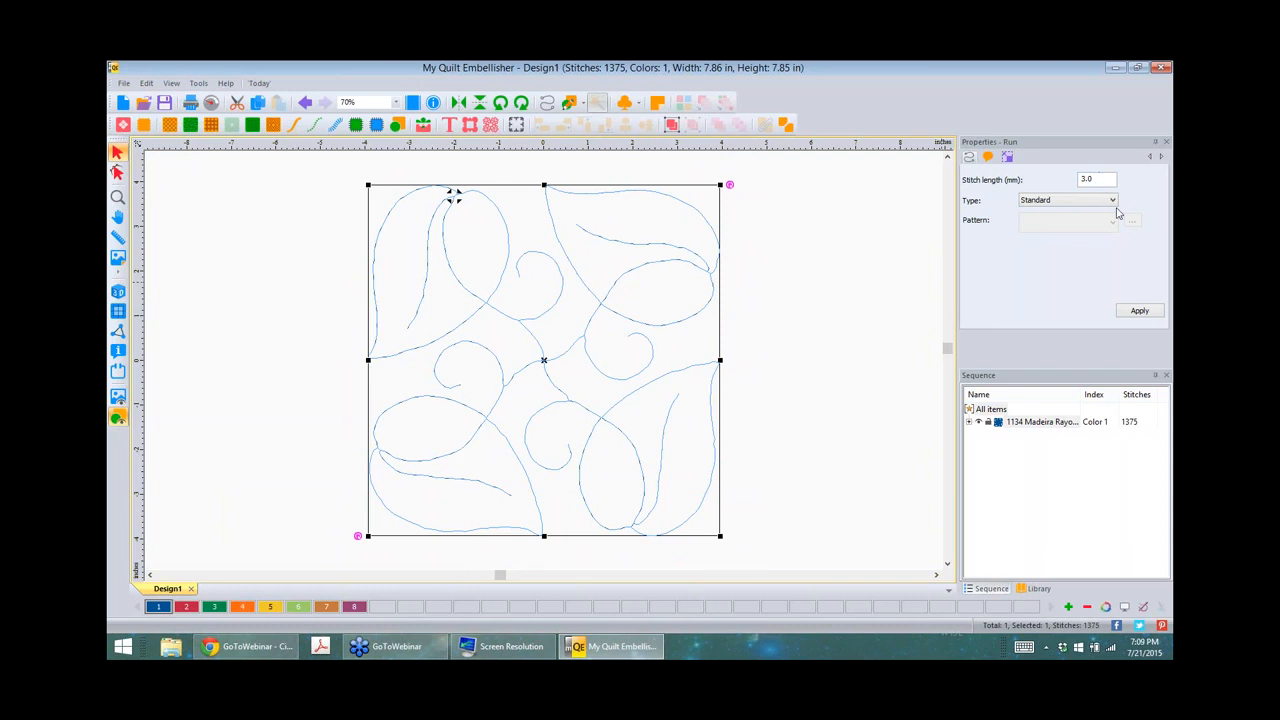
pyautogui.click(1113, 202)
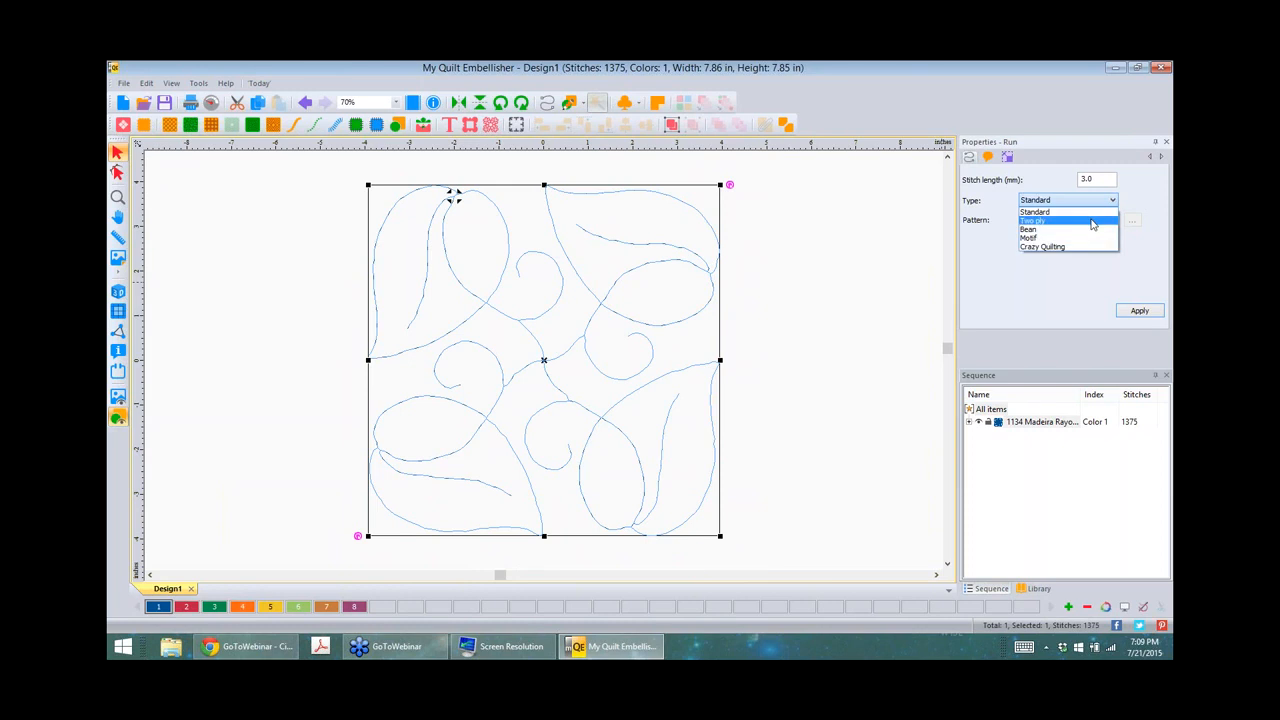
pyautogui.click(1093, 223)
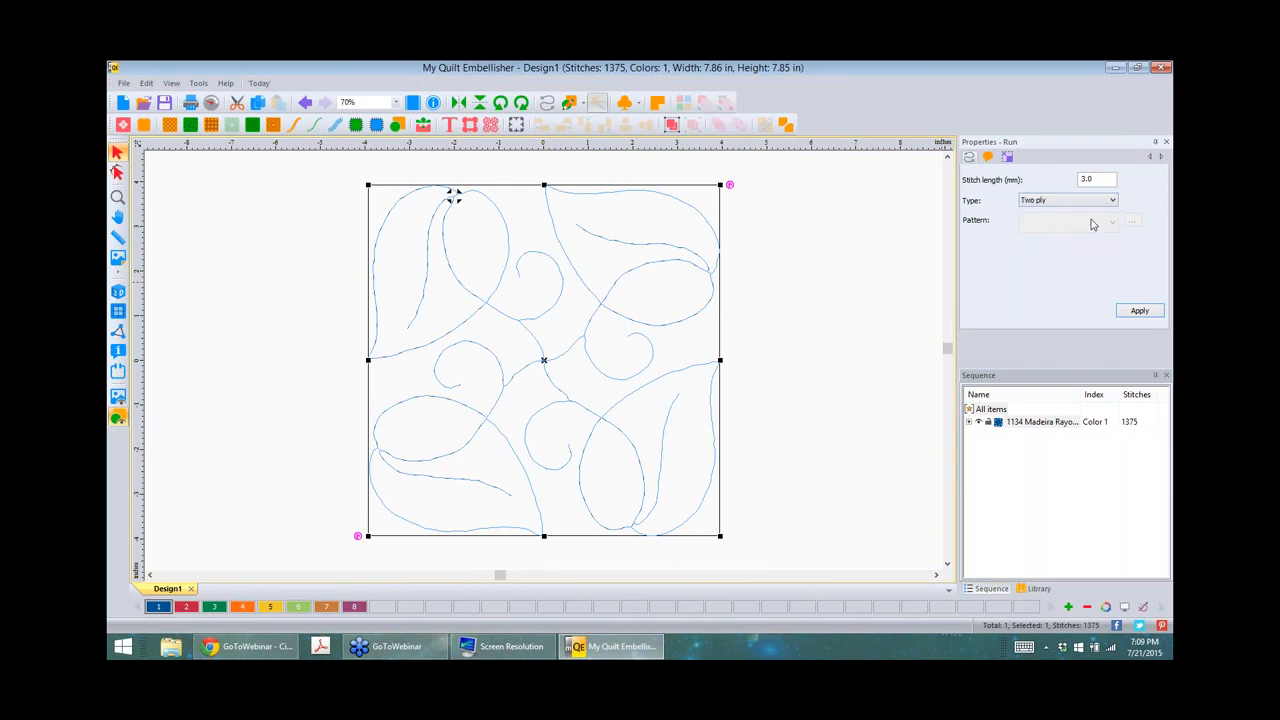
pyautogui.click(1140, 312)
pyautogui.click(117, 292)
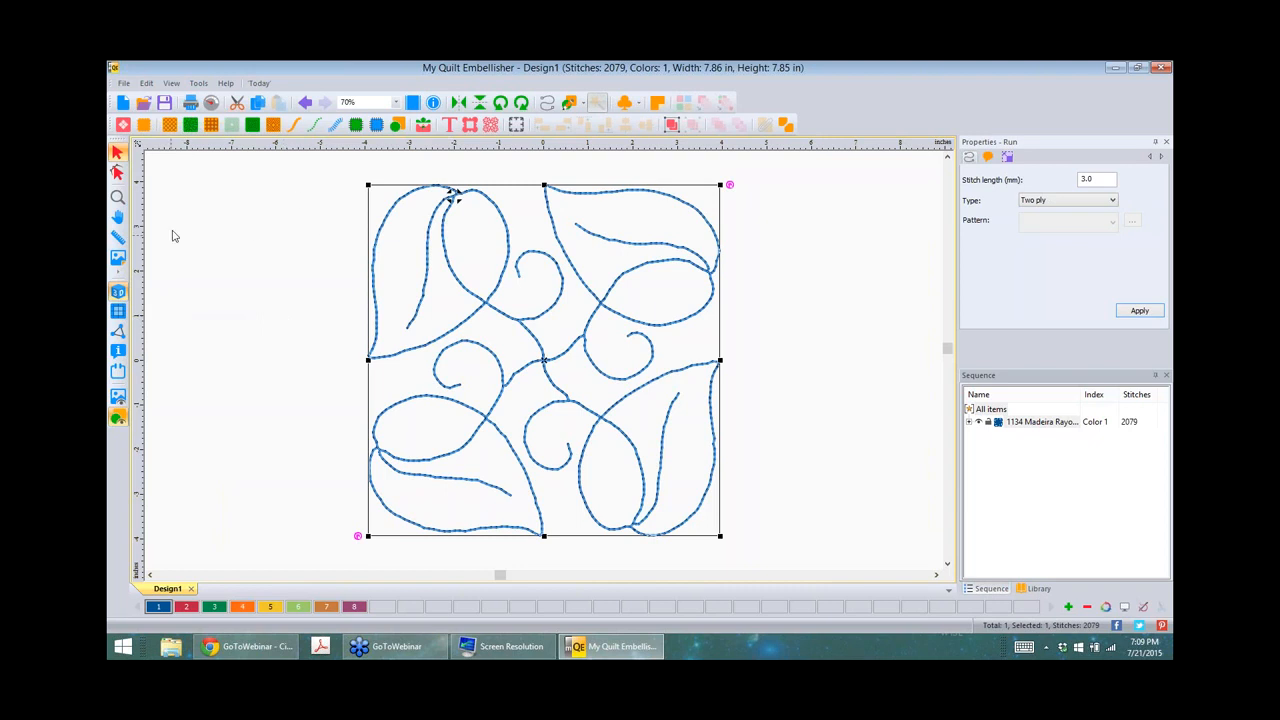
# Step: Check the general view option that increases double and bean run thickness in 3D view
pyautogui.click(198, 84)
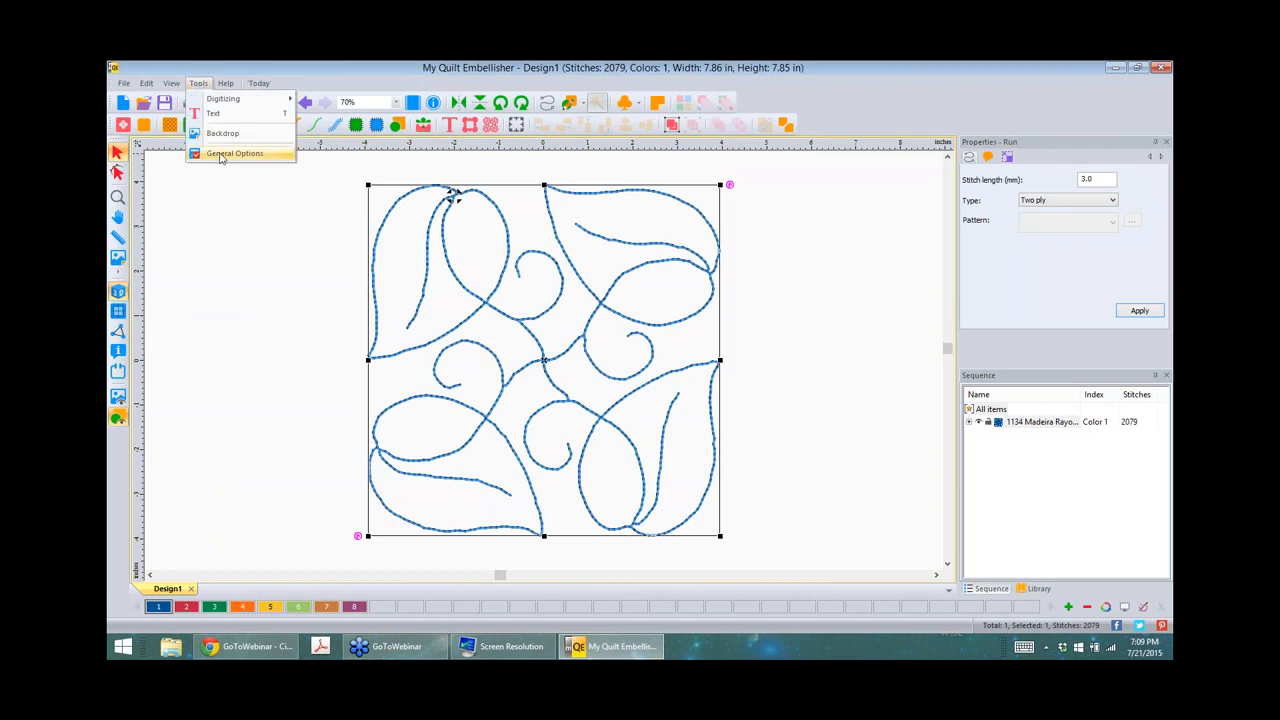
pyautogui.click(221, 155)
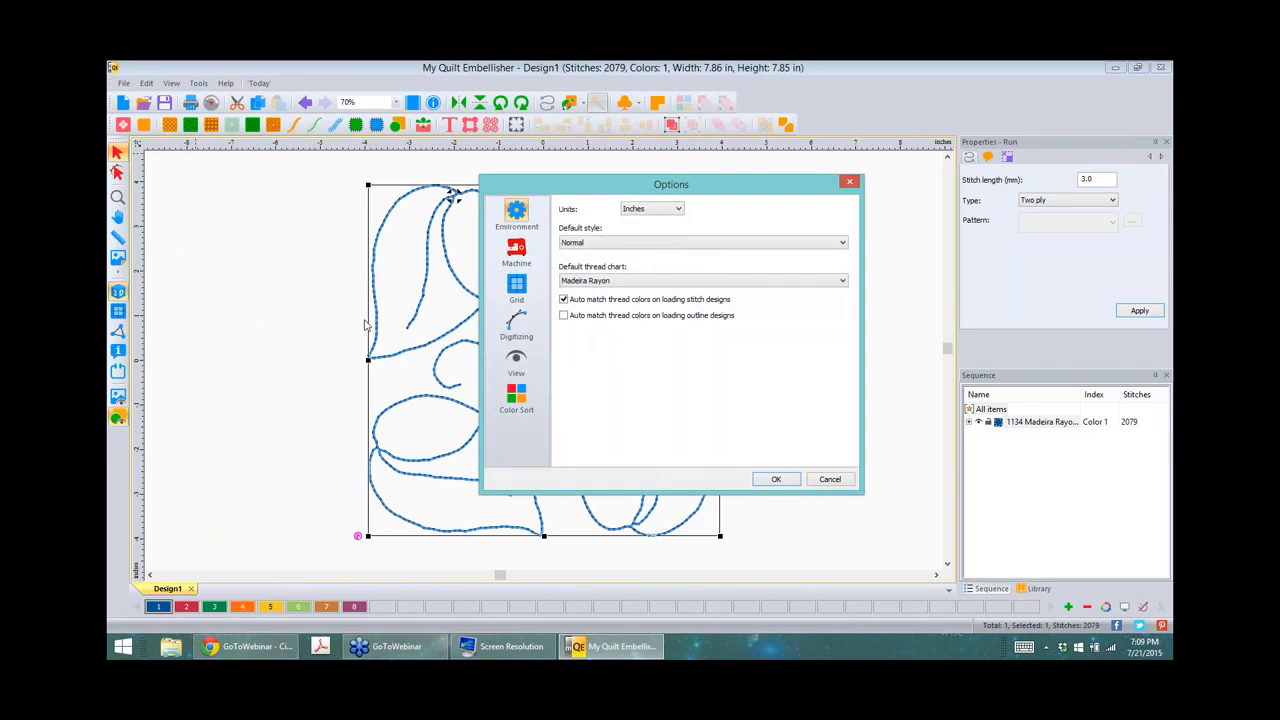
pyautogui.click(517, 364)
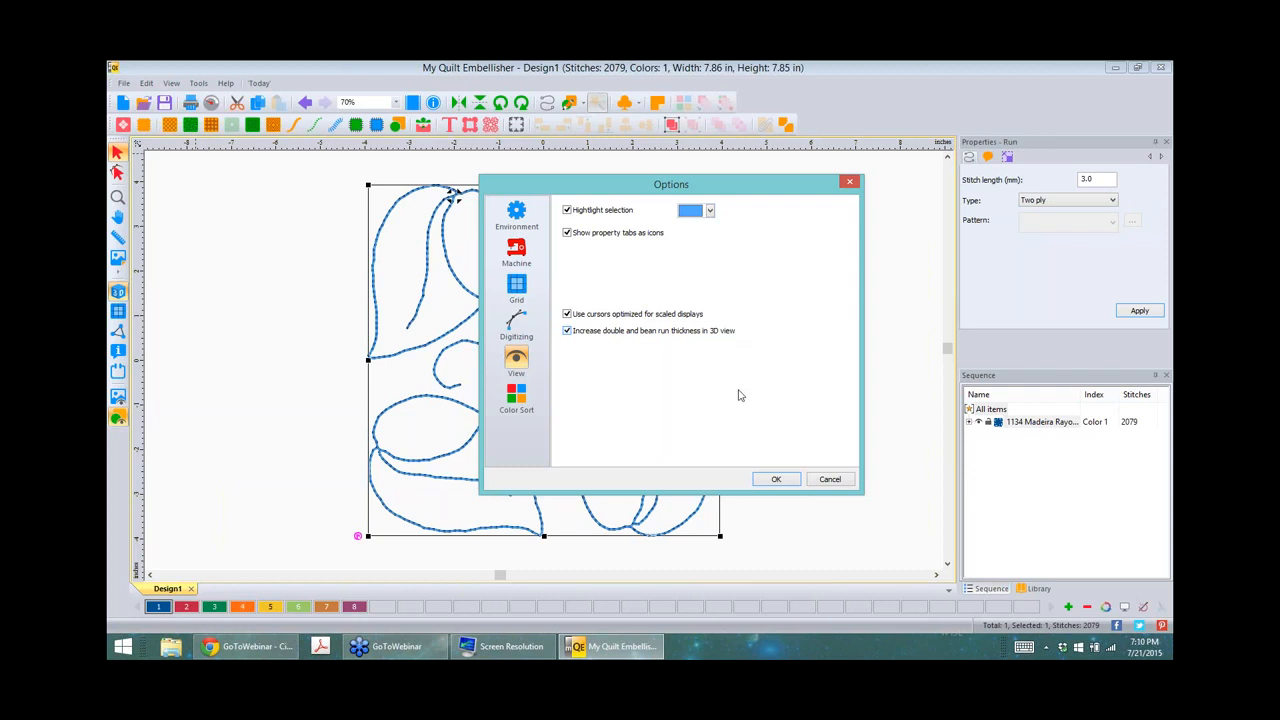
pyautogui.click(778, 479)
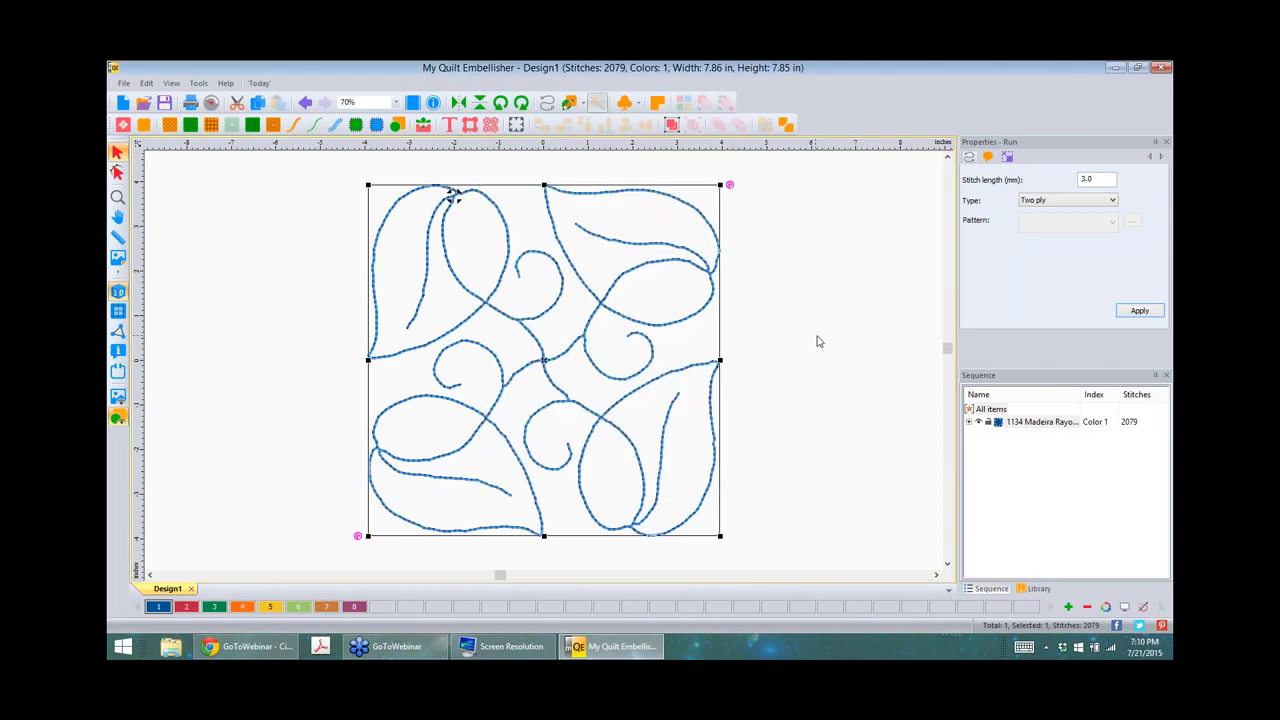
# Step: Change the motif's run type to Bean with 7 repeats and a 3.8 mm stitch length, and inspect the stitching
pyautogui.click(1112, 200)
pyautogui.click(1095, 230)
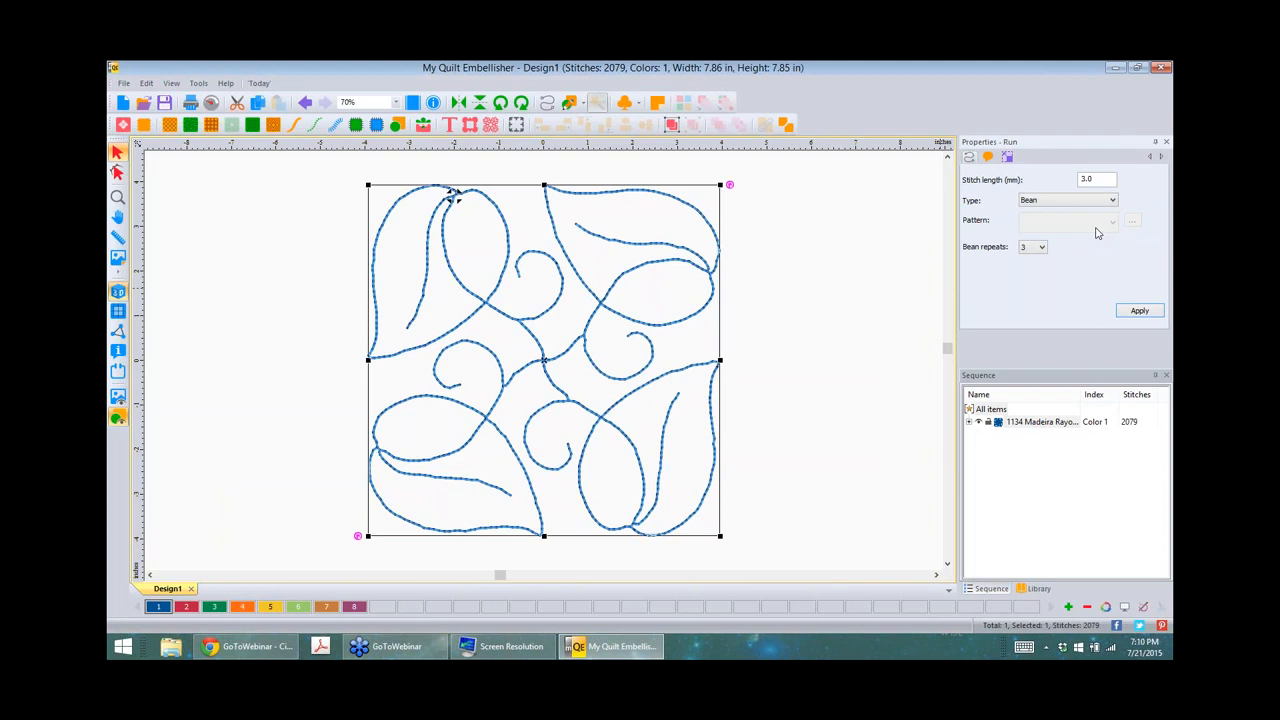
pyautogui.click(1041, 248)
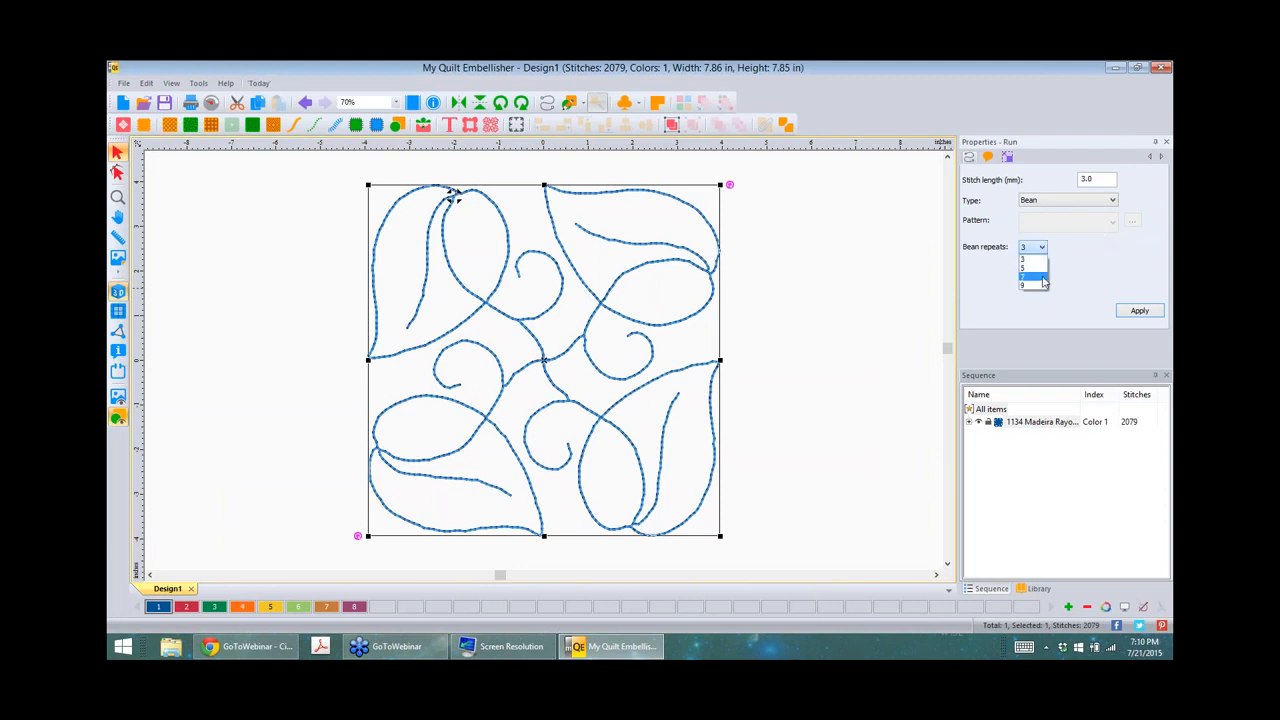
pyautogui.click(1042, 278)
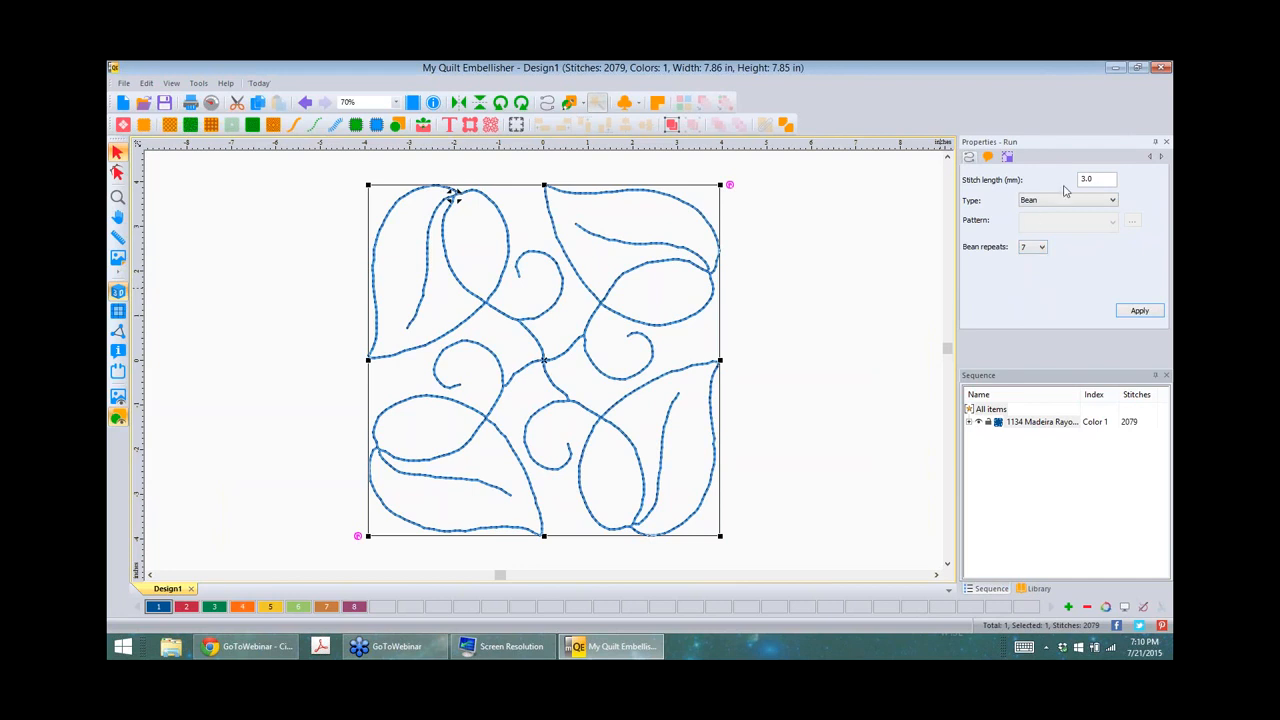
pyautogui.moveTo(1097, 179); pyautogui.dragTo(1076, 177)
pyautogui.write('3.8')
pyautogui.click(1139, 312)
pyautogui.click(782, 305)
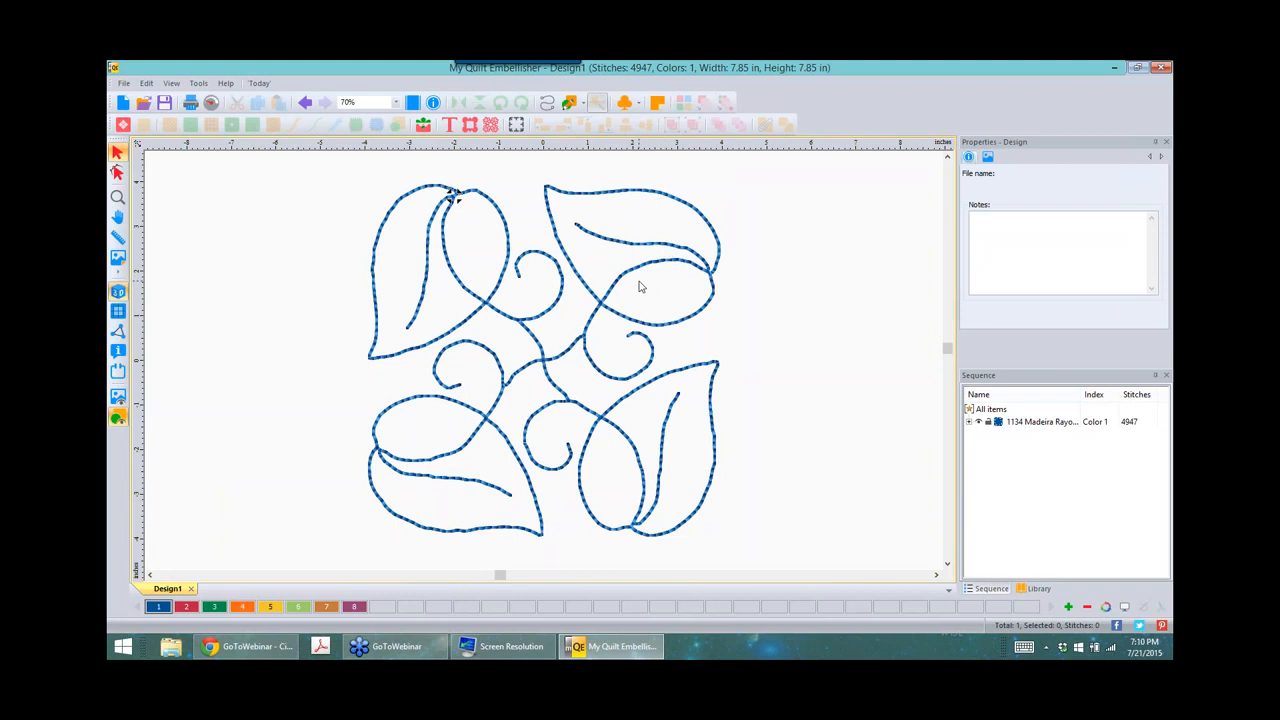
pyautogui.scroll(1, 640, 284)
pyautogui.scroll(-1, 650, 245)
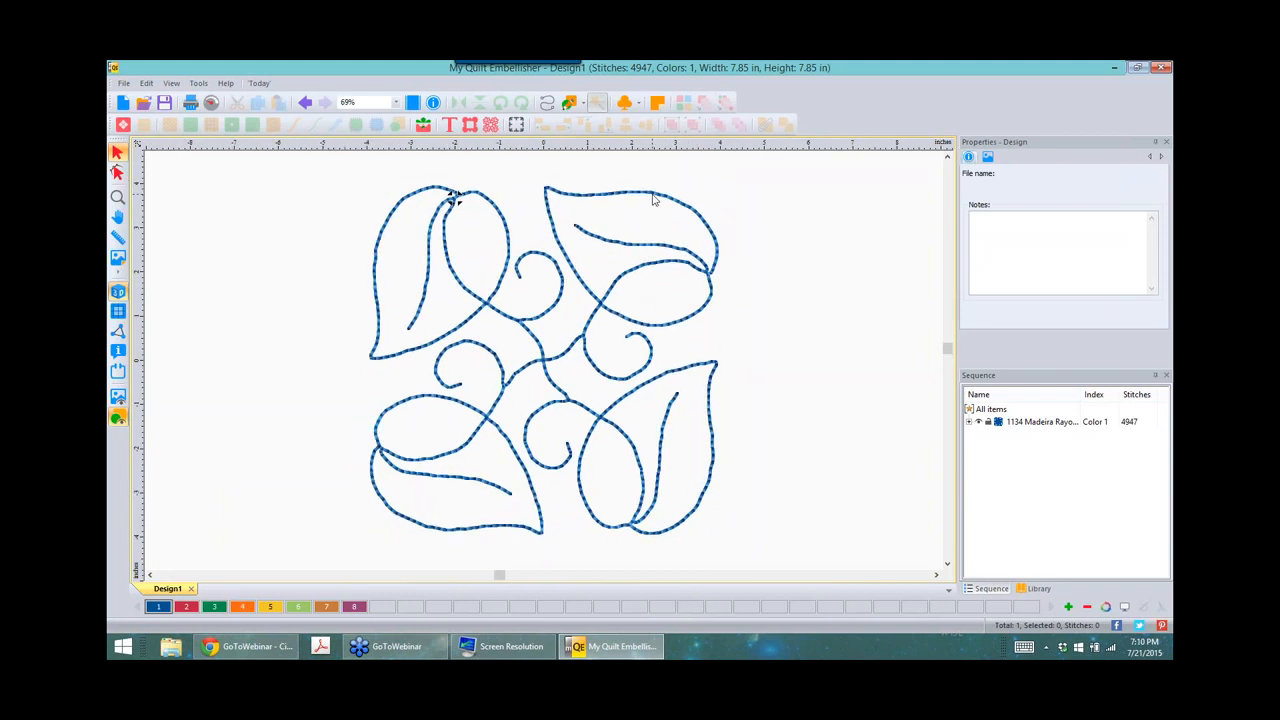
# Step: Change the quilting design's run type to Motif with pattern 103
pyautogui.click(652, 194)
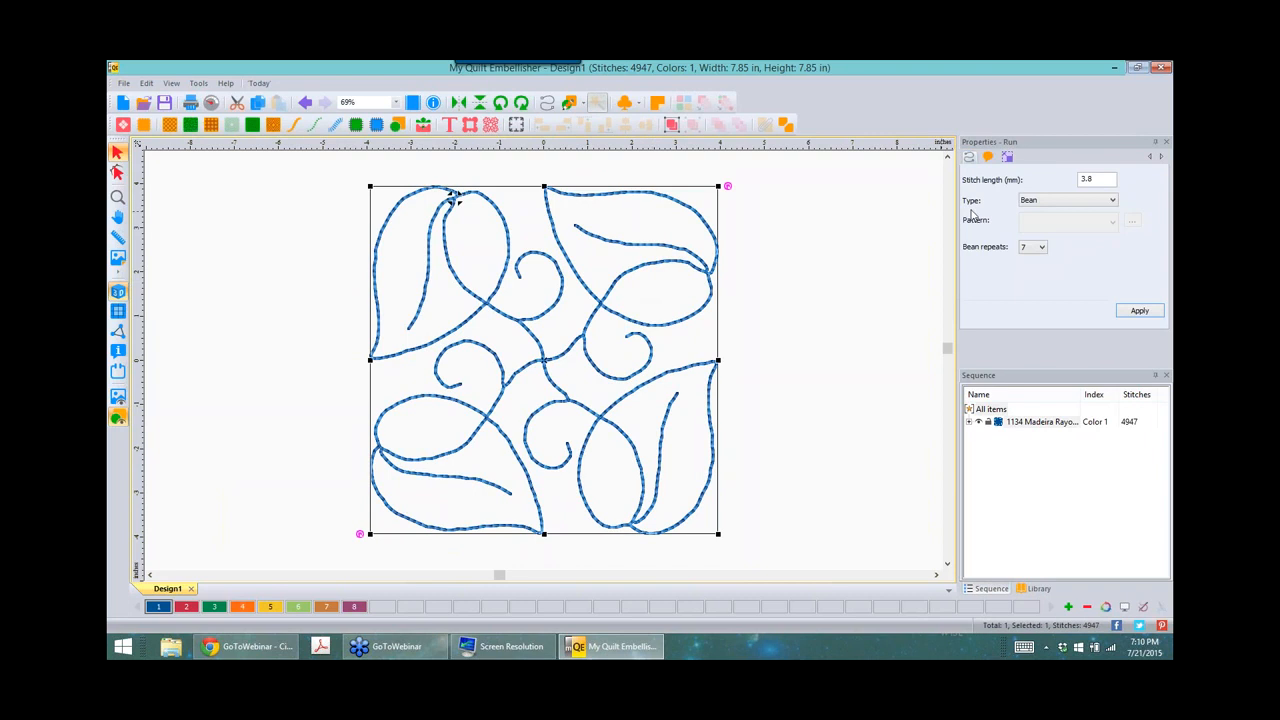
pyautogui.click(1114, 201)
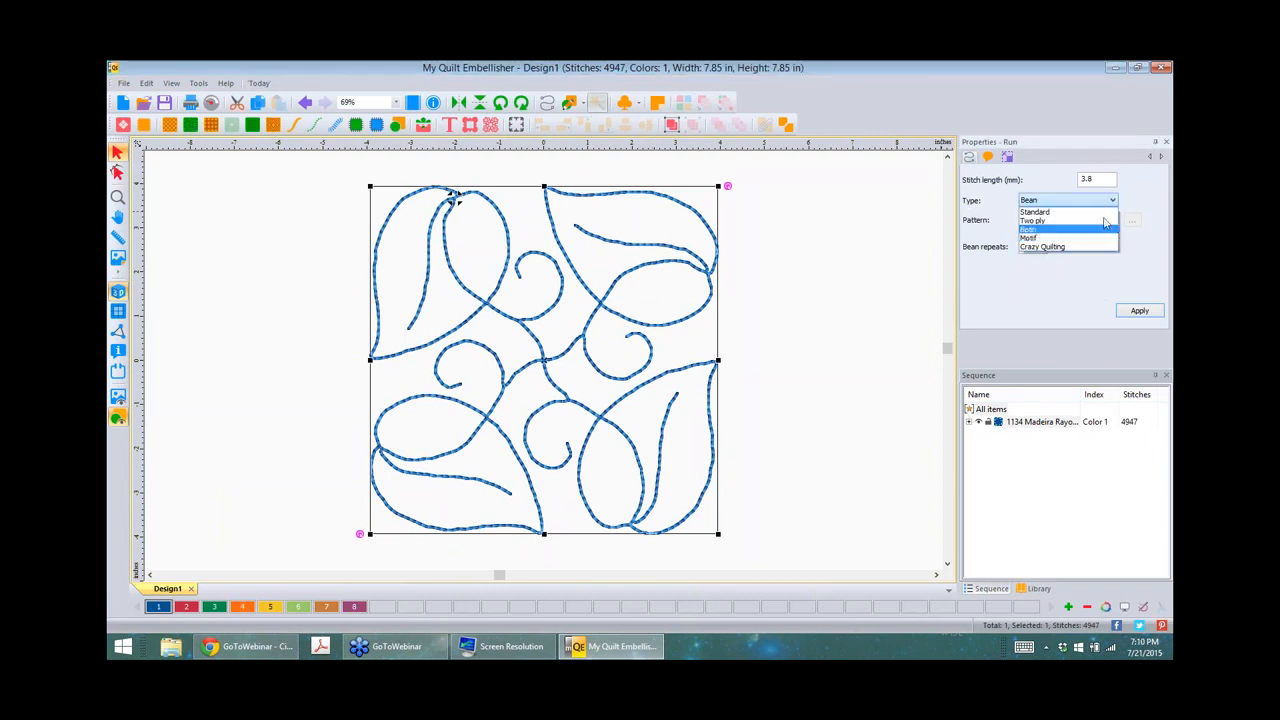
pyautogui.click(1060, 235)
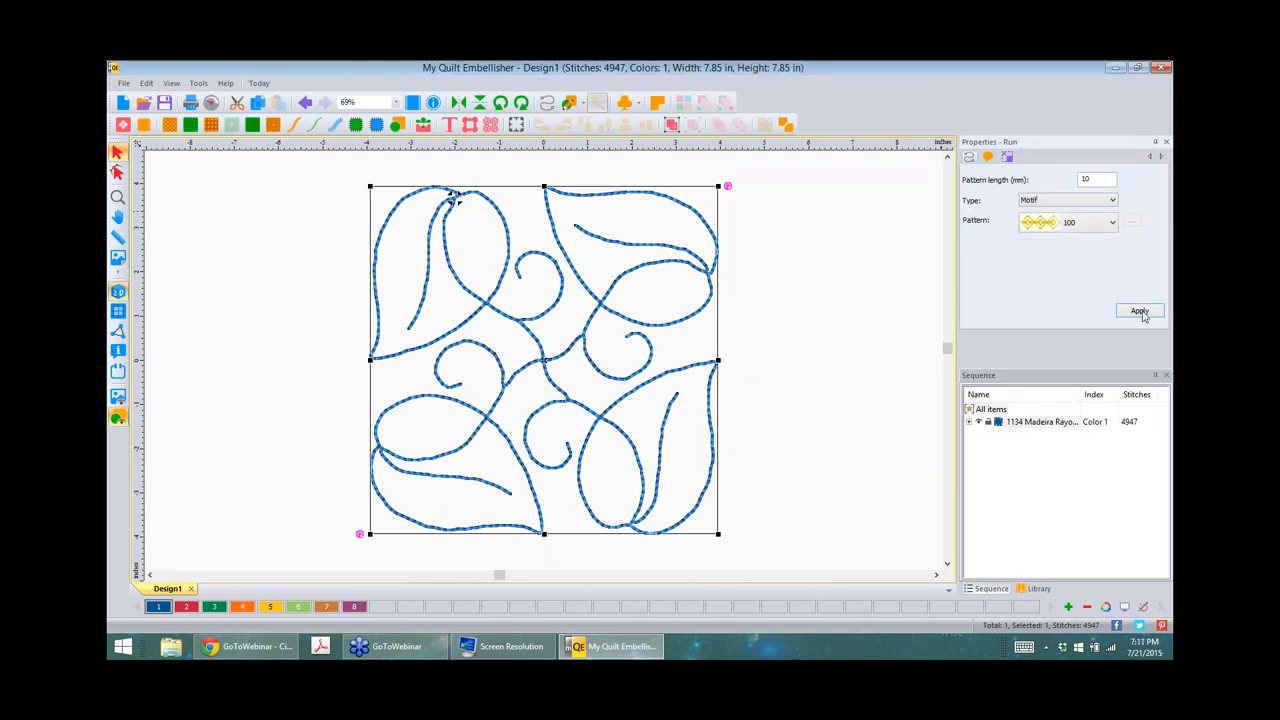
pyautogui.click(1112, 223)
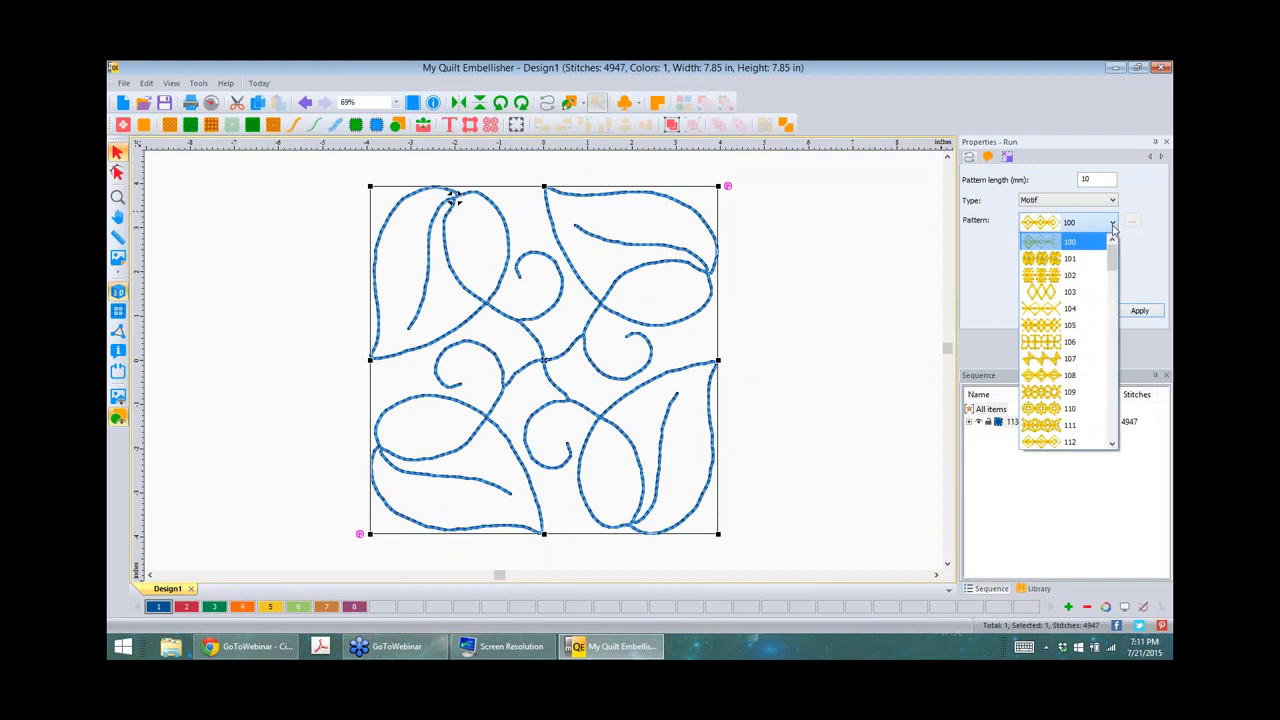
pyautogui.click(1046, 293)
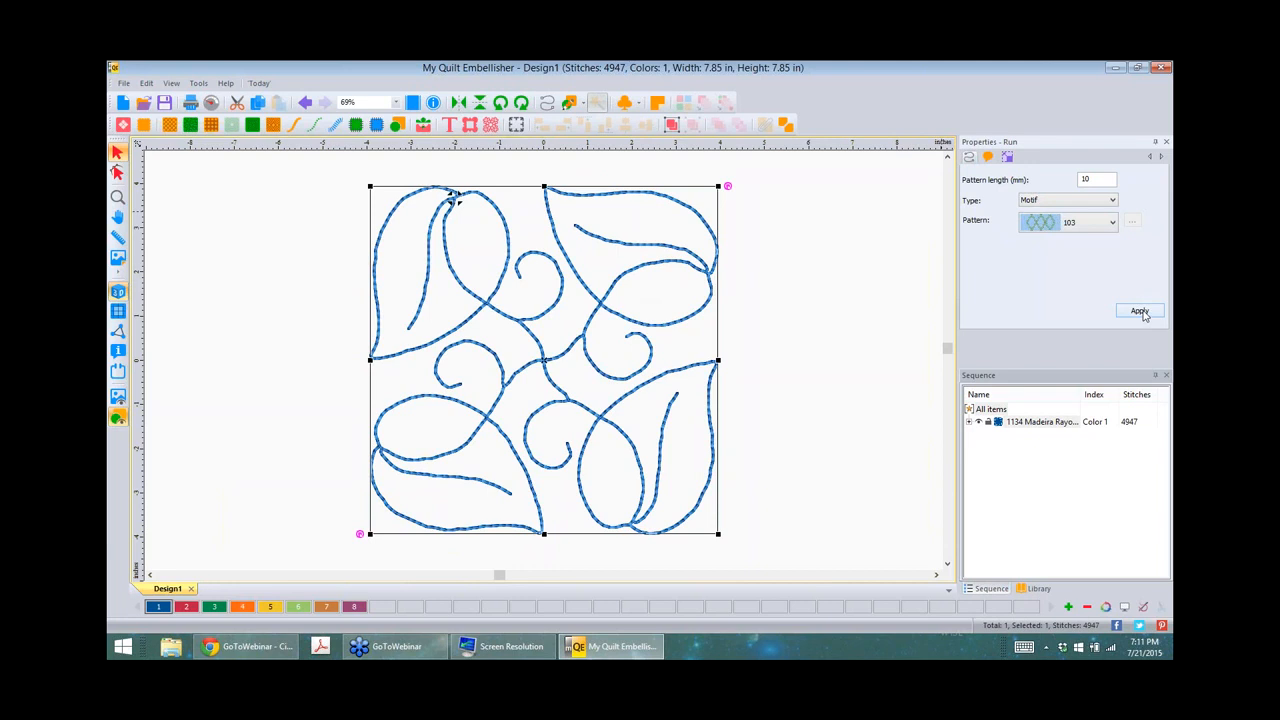
pyautogui.click(1140, 311)
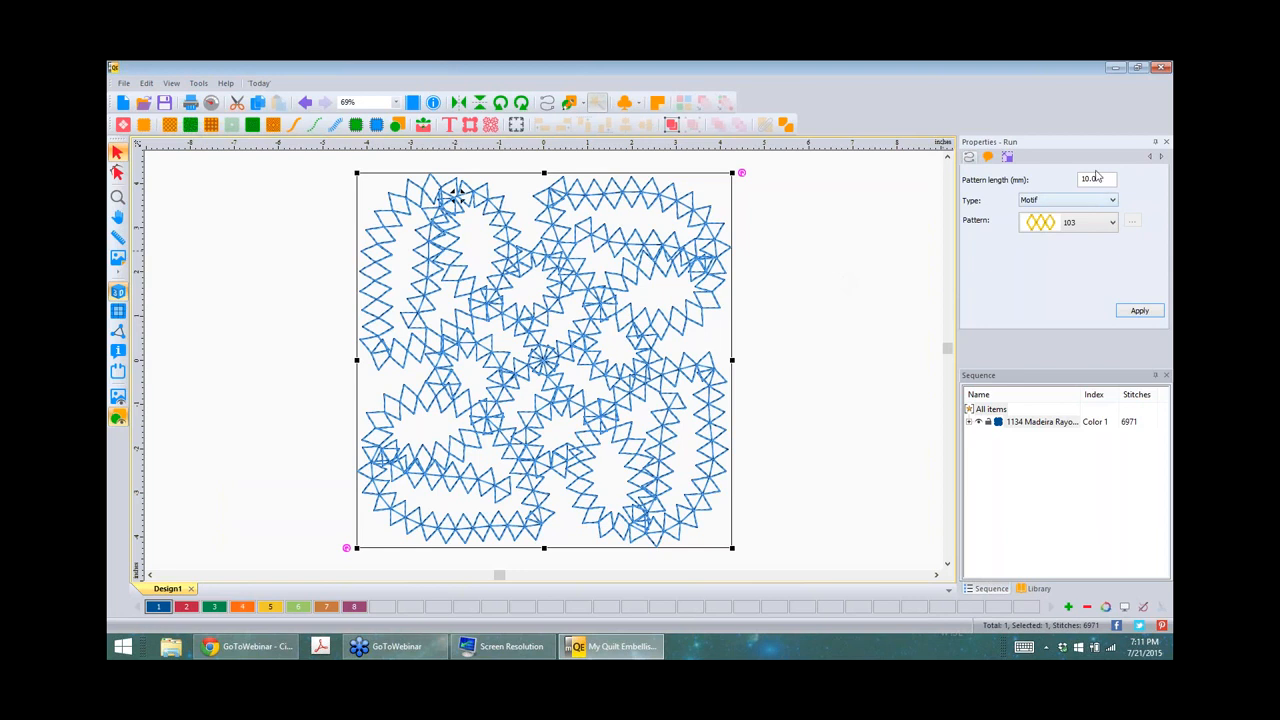
# Step: Set the Motif run's pattern length to 3 mm
pyautogui.moveTo(1104, 178); pyautogui.dragTo(1063, 179)
pyautogui.write('3')
pyautogui.click(1139, 312)
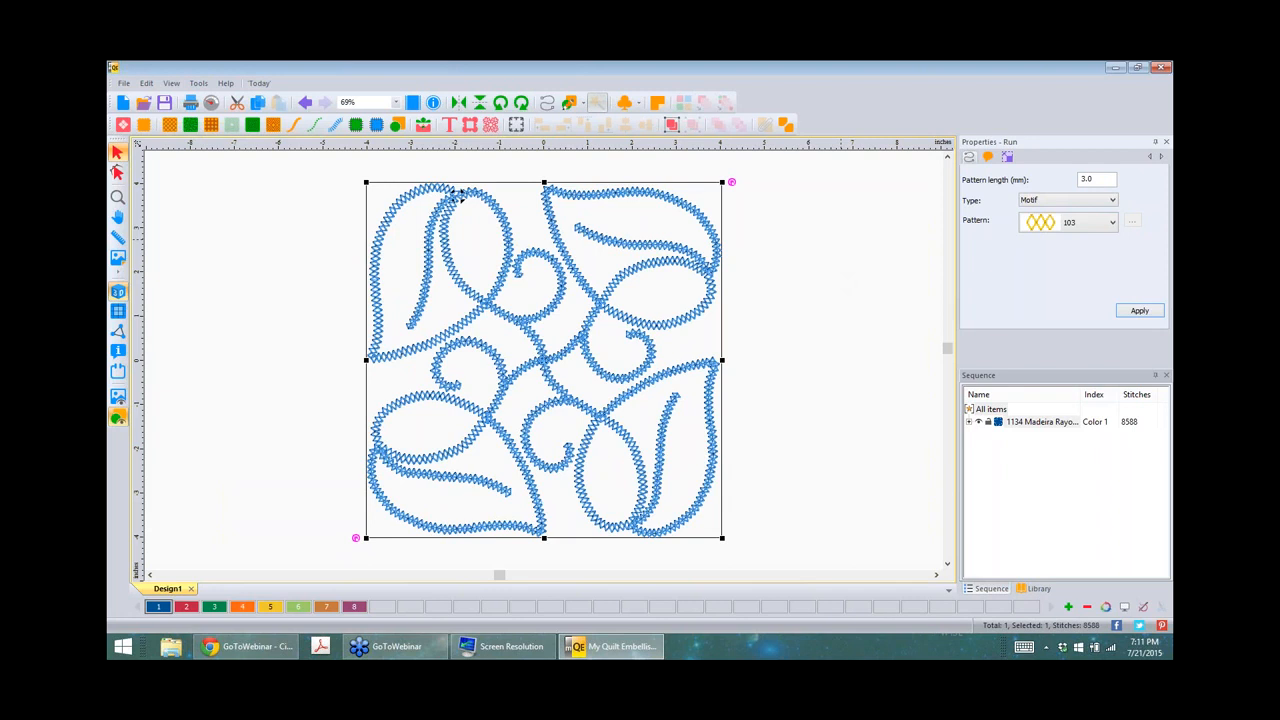
# Step: Set the design's run type to Crazy Quilting and choose the Stitch44 pattern
pyautogui.click(1113, 201)
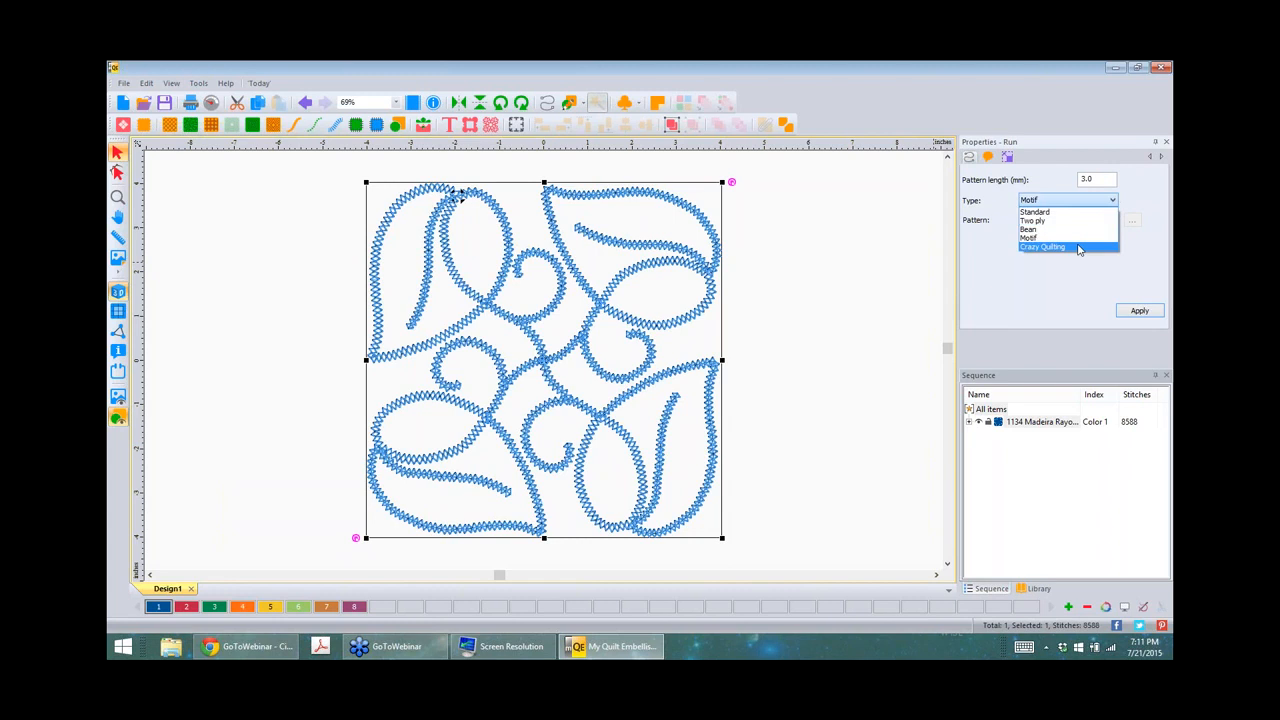
pyautogui.click(1079, 248)
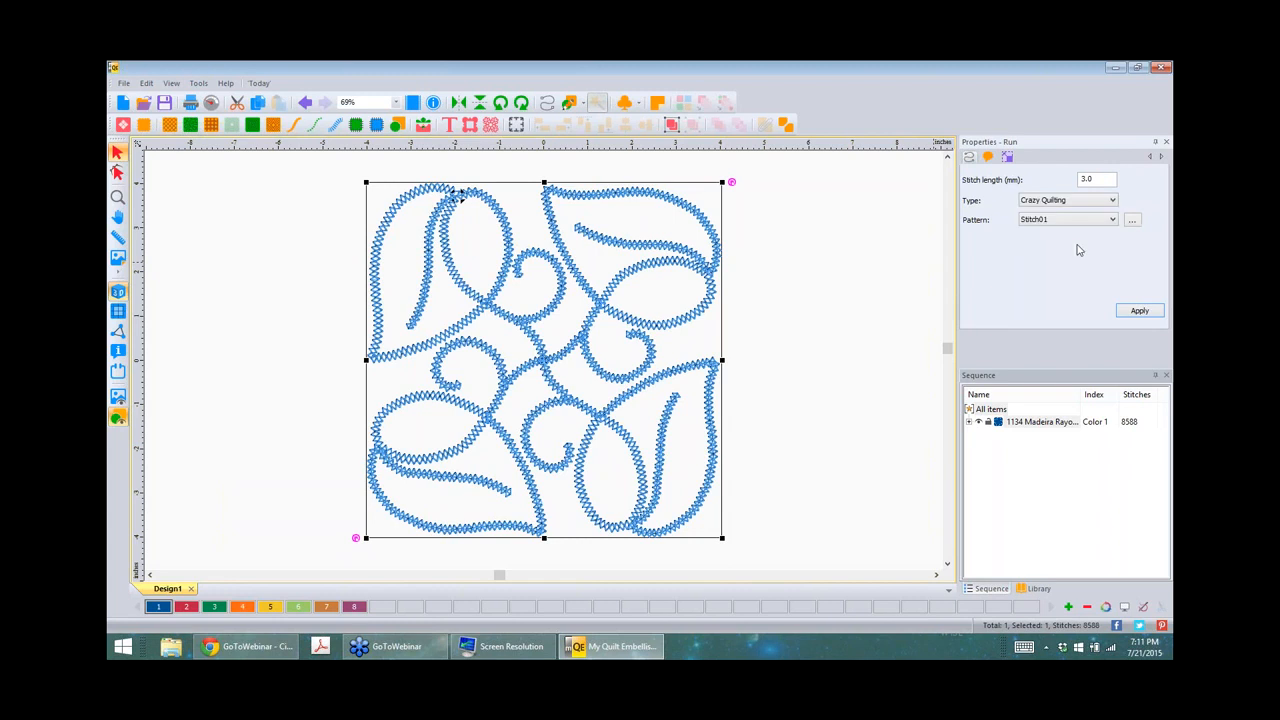
pyautogui.click(1133, 220)
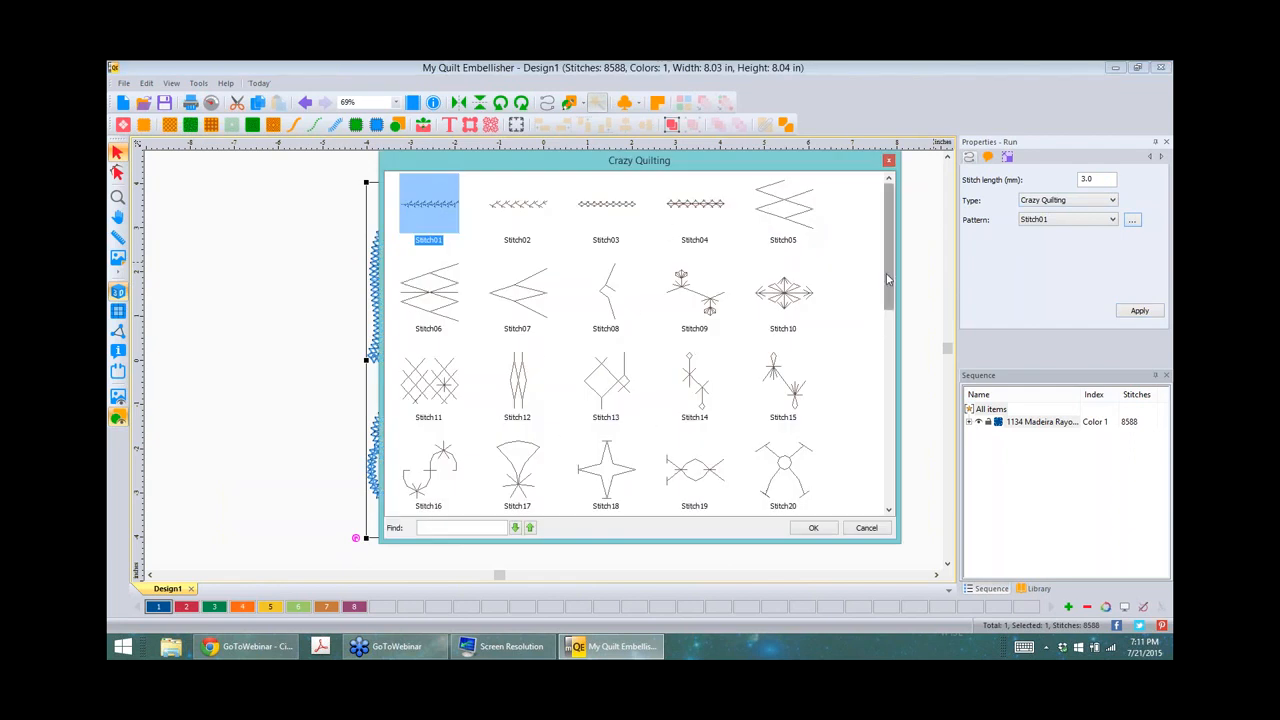
pyautogui.moveTo(890, 285); pyautogui.dragTo(870, 488)
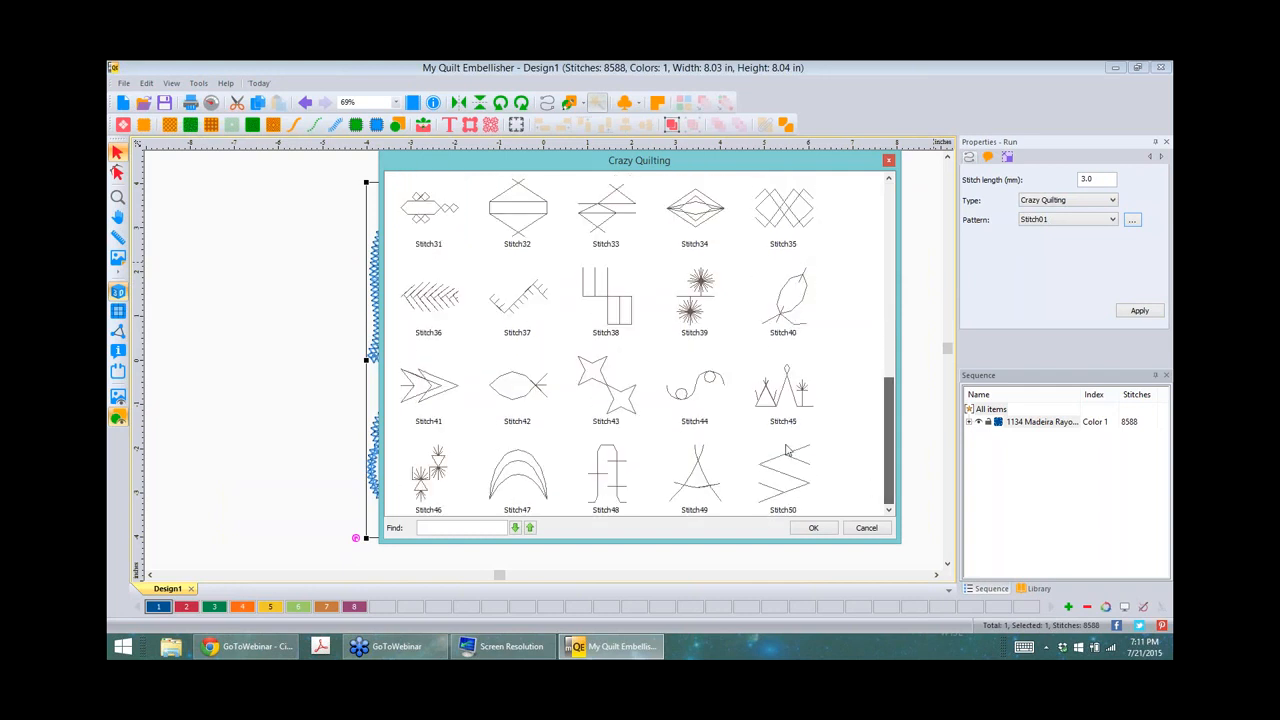
pyautogui.click(702, 380)
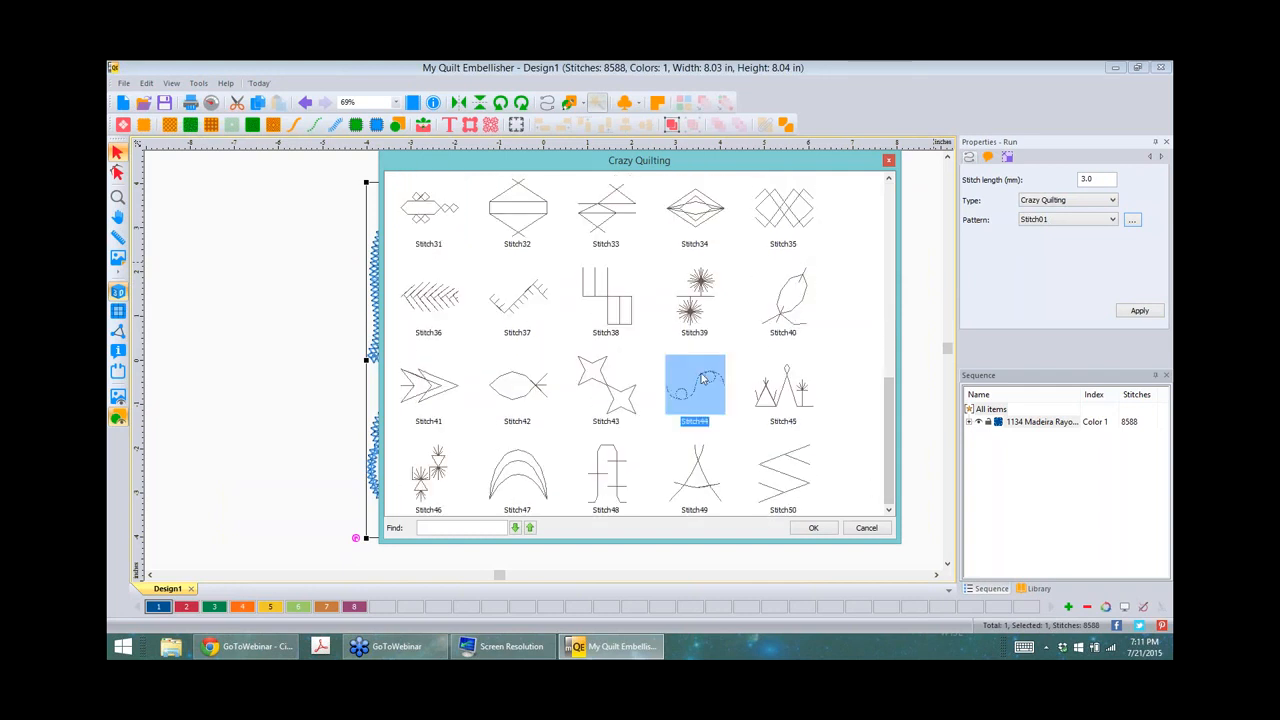
pyautogui.click(812, 530)
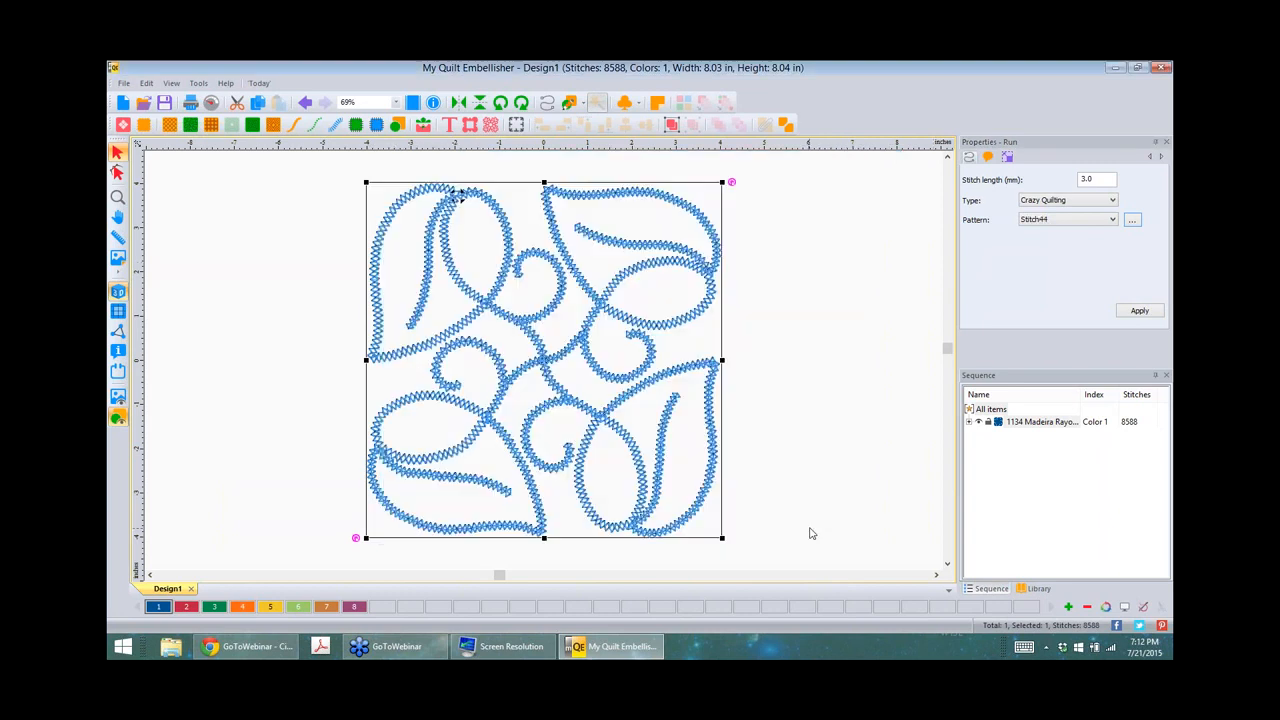
# Step: Apply the Crazy Quilting run with a stitch length of 8 mm and deselect the design
pyautogui.doubleClick(1095, 179)
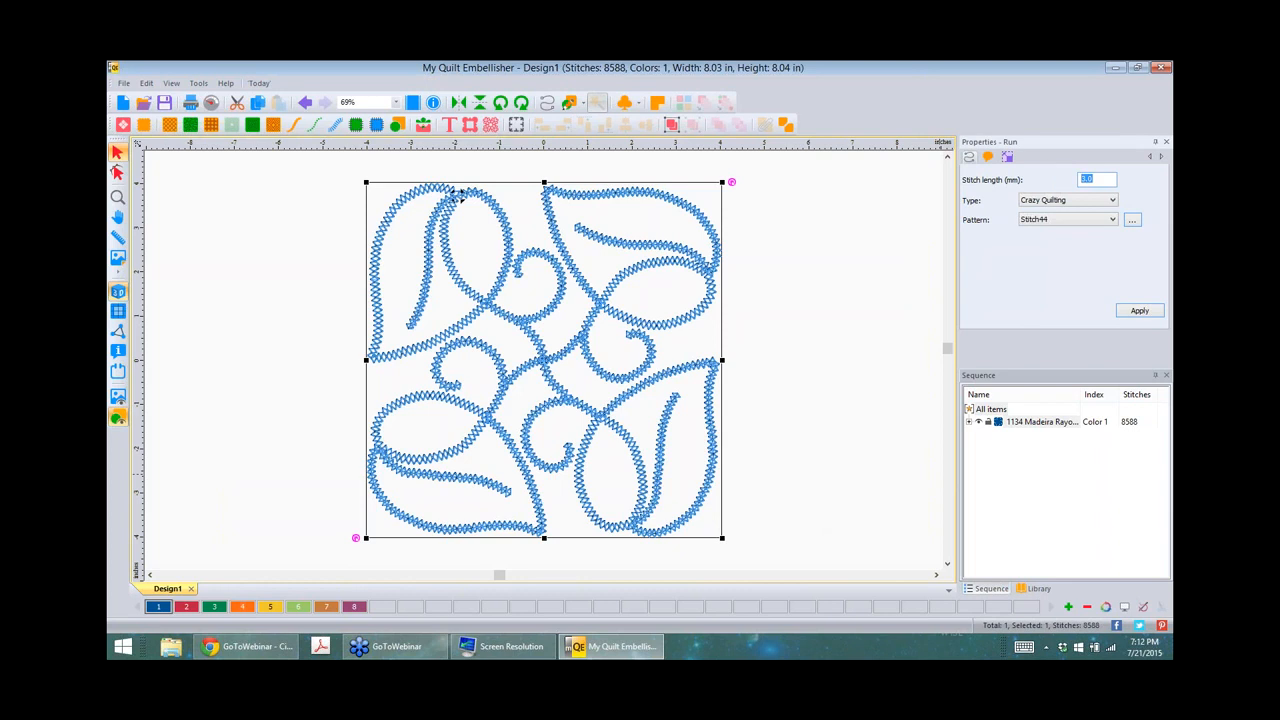
pyautogui.write('8')
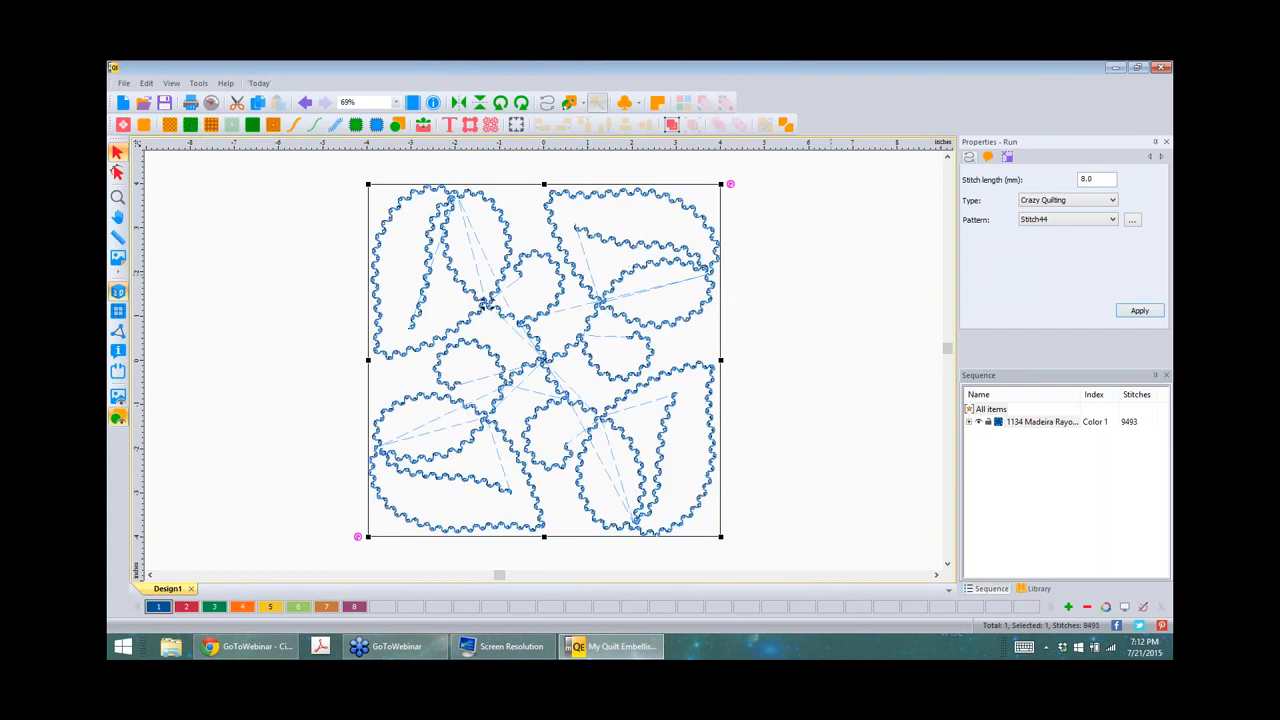
pyautogui.click(834, 281)
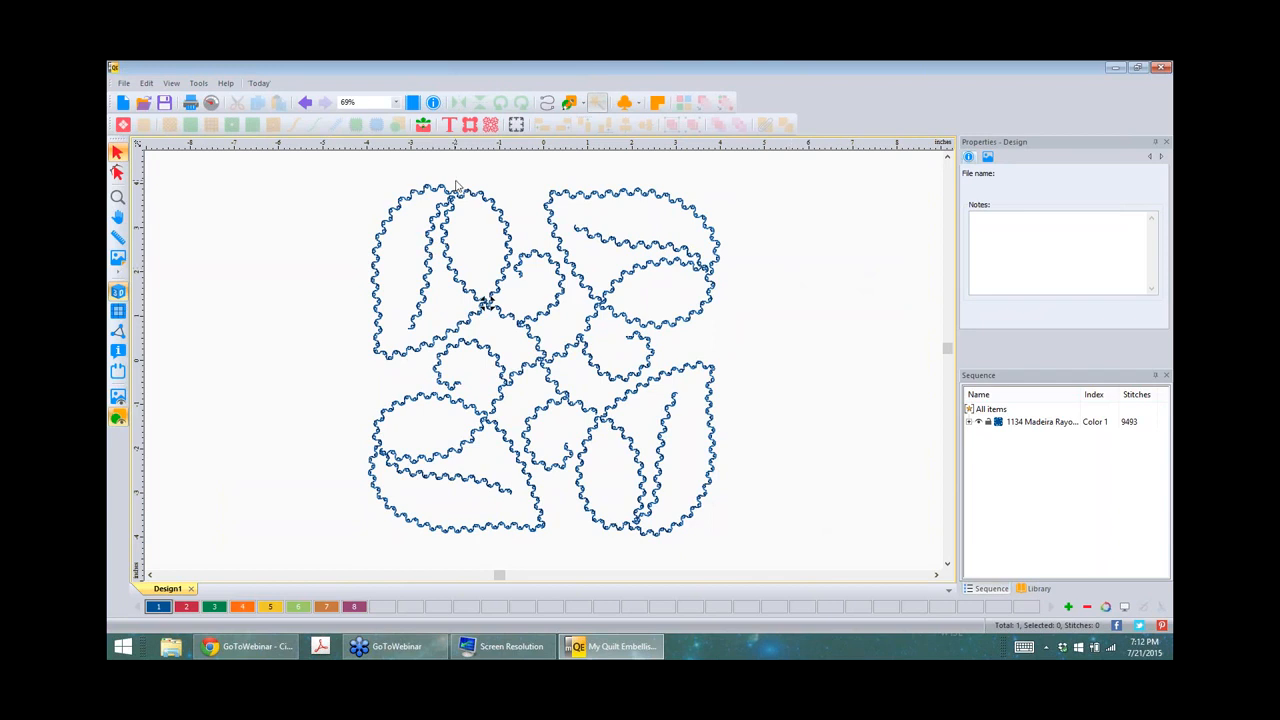
# Step: Delete the entire stitched design and show the backdrop again with the Run tool active
pyautogui.moveTo(346, 156); pyautogui.dragTo(776, 570)
pyautogui.press('Delete')
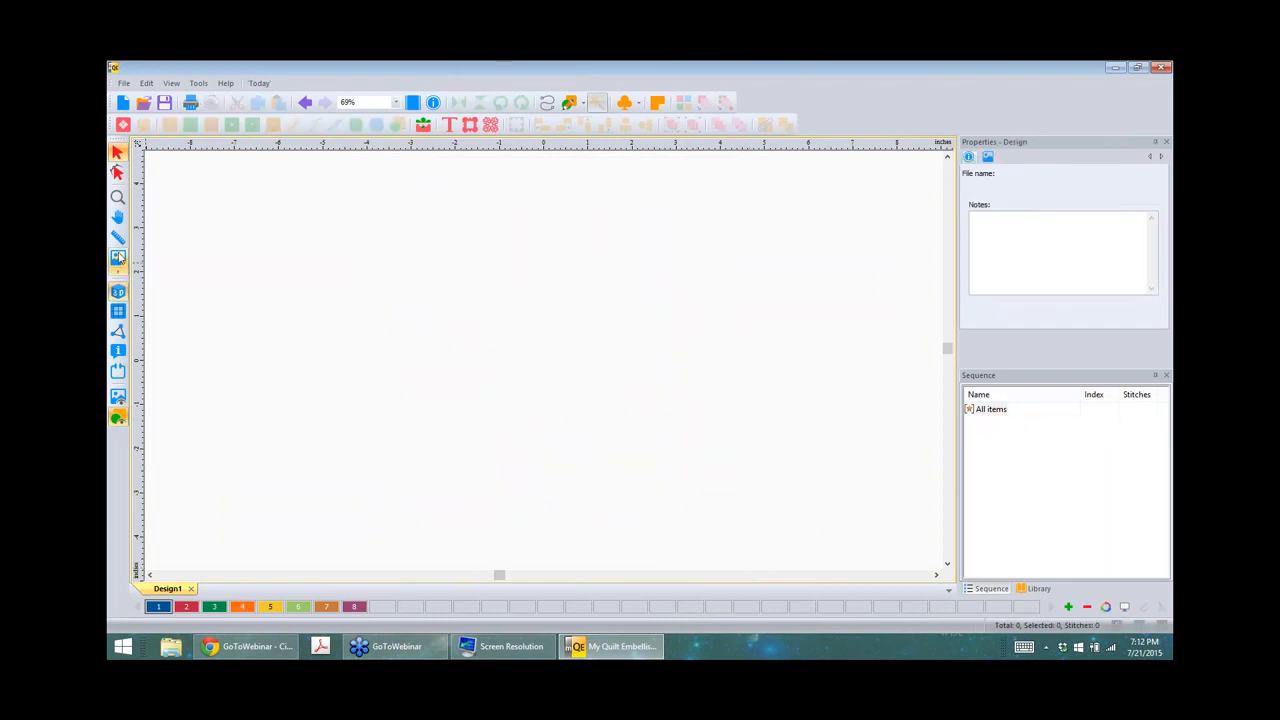
pyautogui.click(116, 396)
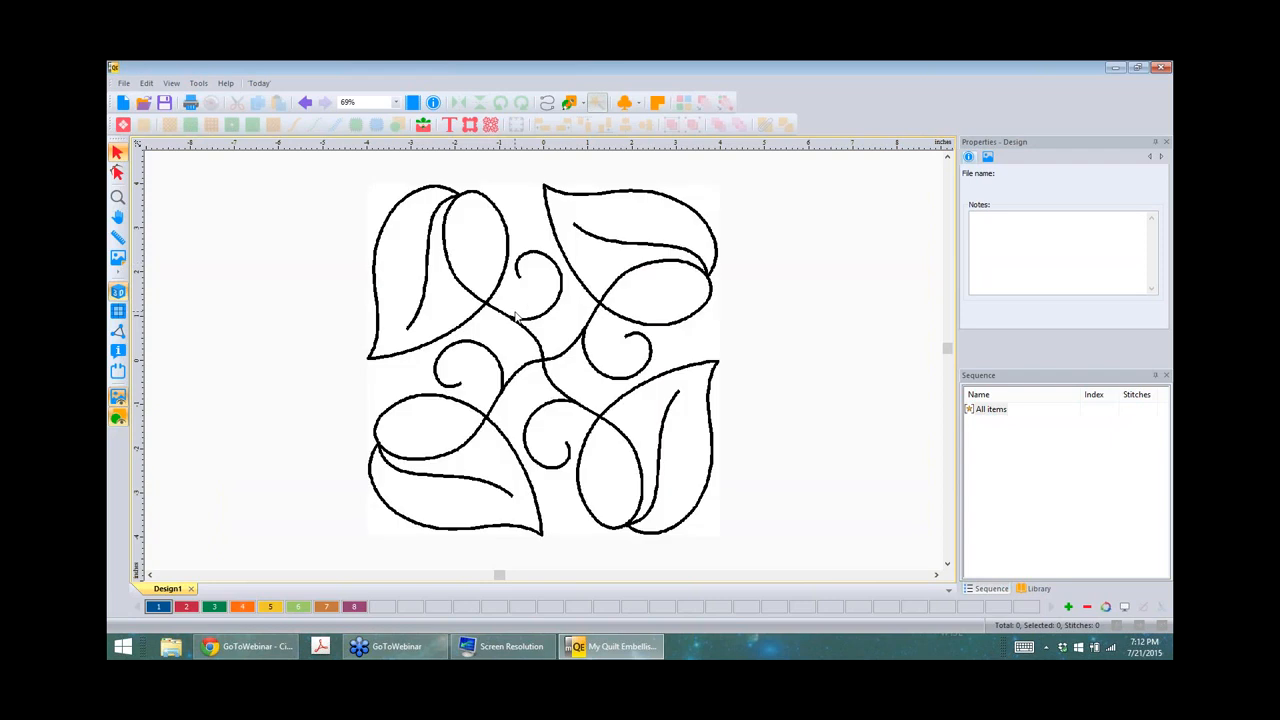
pyautogui.click(547, 103)
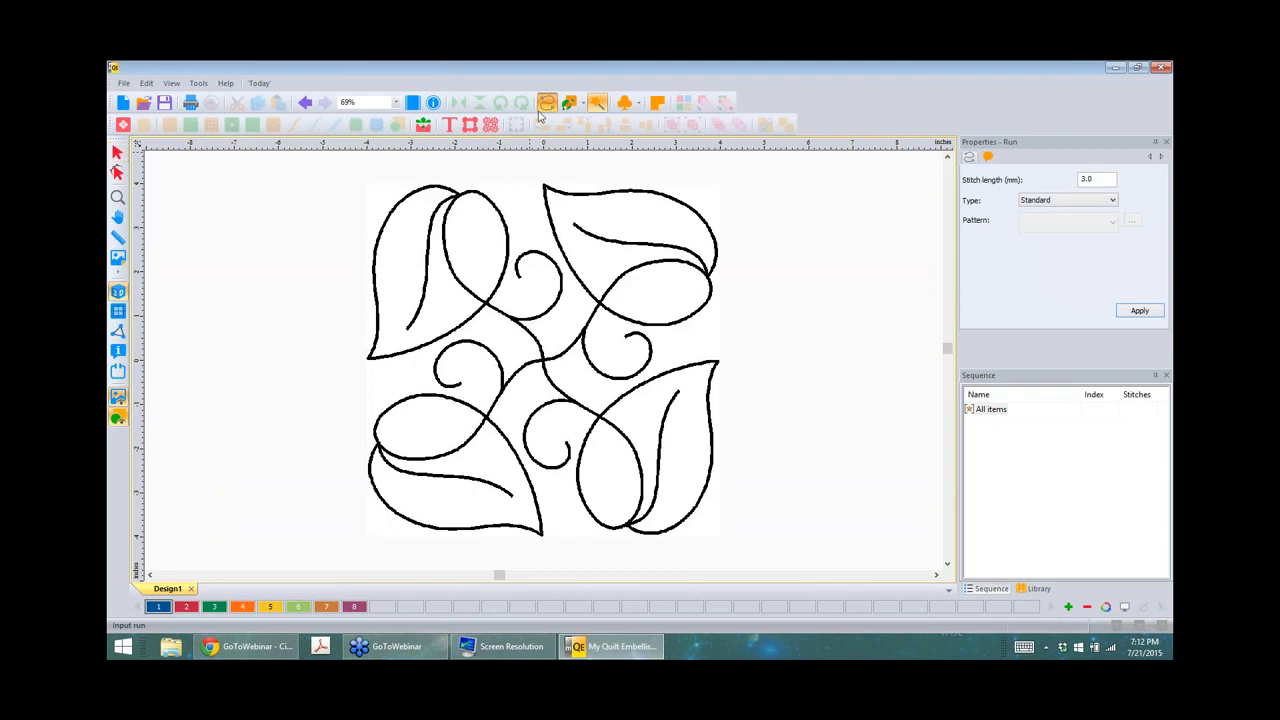
# Step: Trace the quilting motif backdrop with the Magic Wand as a Standard run with 3 mm stitches and hide the backdrop
pyautogui.click(597, 103)
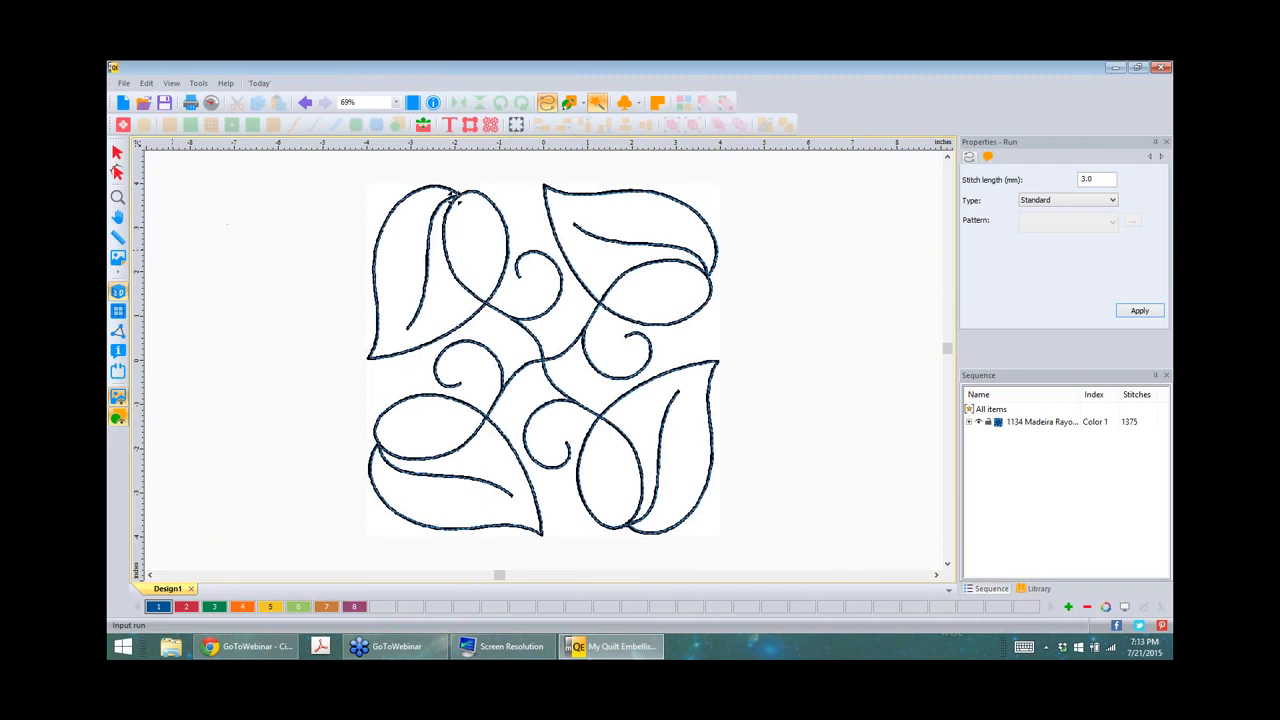
pyautogui.click(118, 398)
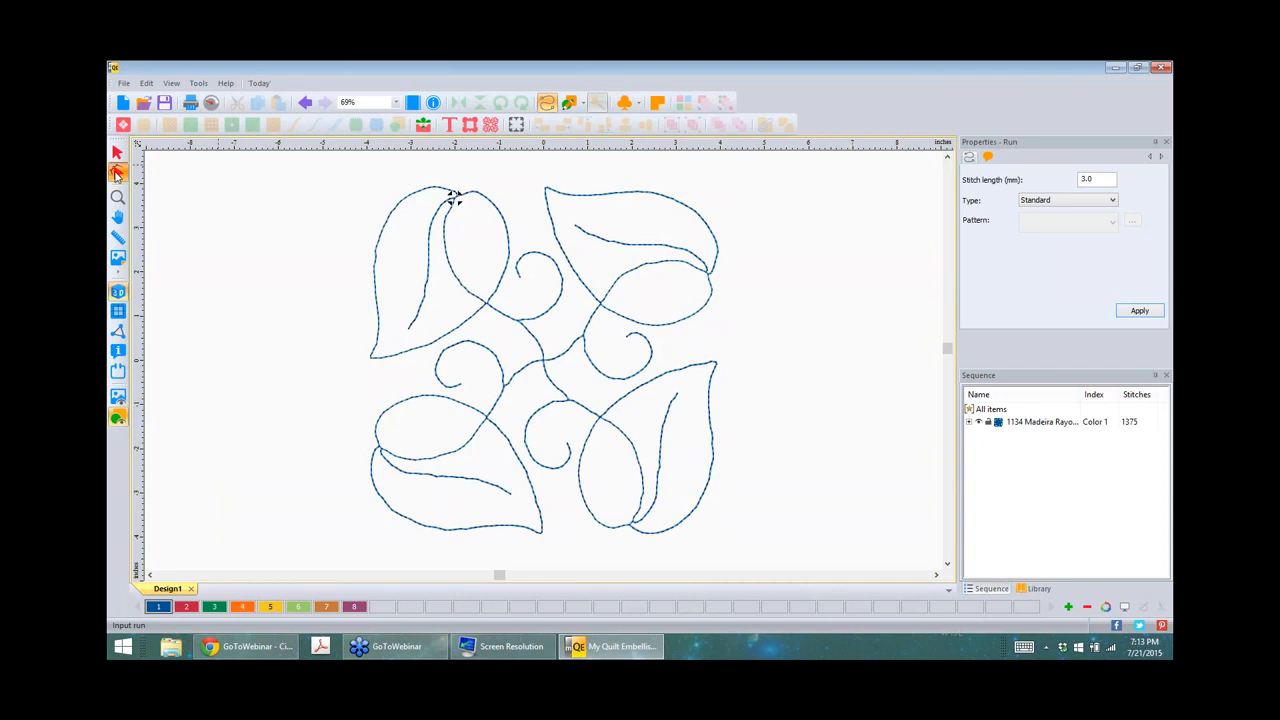
# Step: Examine the outline nodes of the wand-traced motif run, including the upper-left leaf's inner vein, and deselect the run
pyautogui.click(116, 174)
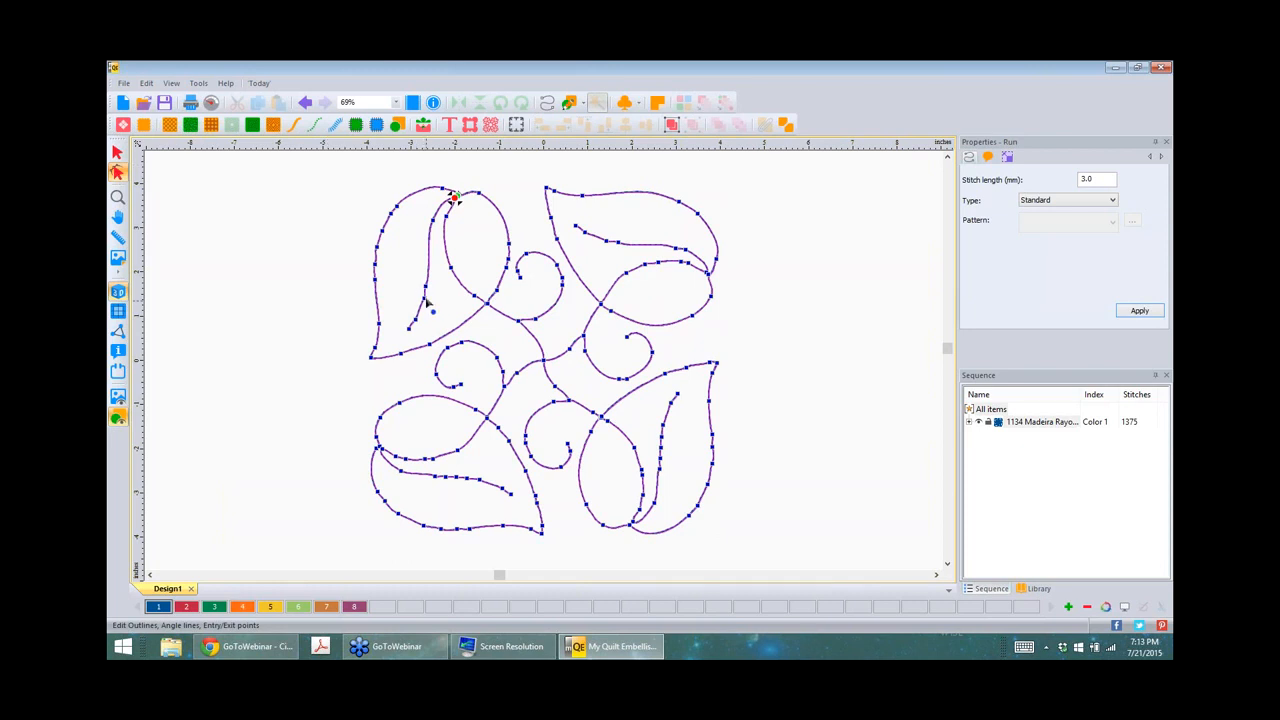
pyautogui.moveTo(425, 287); pyautogui.dragTo(428, 255)
pyautogui.click(328, 291)
pyautogui.click(326, 287)
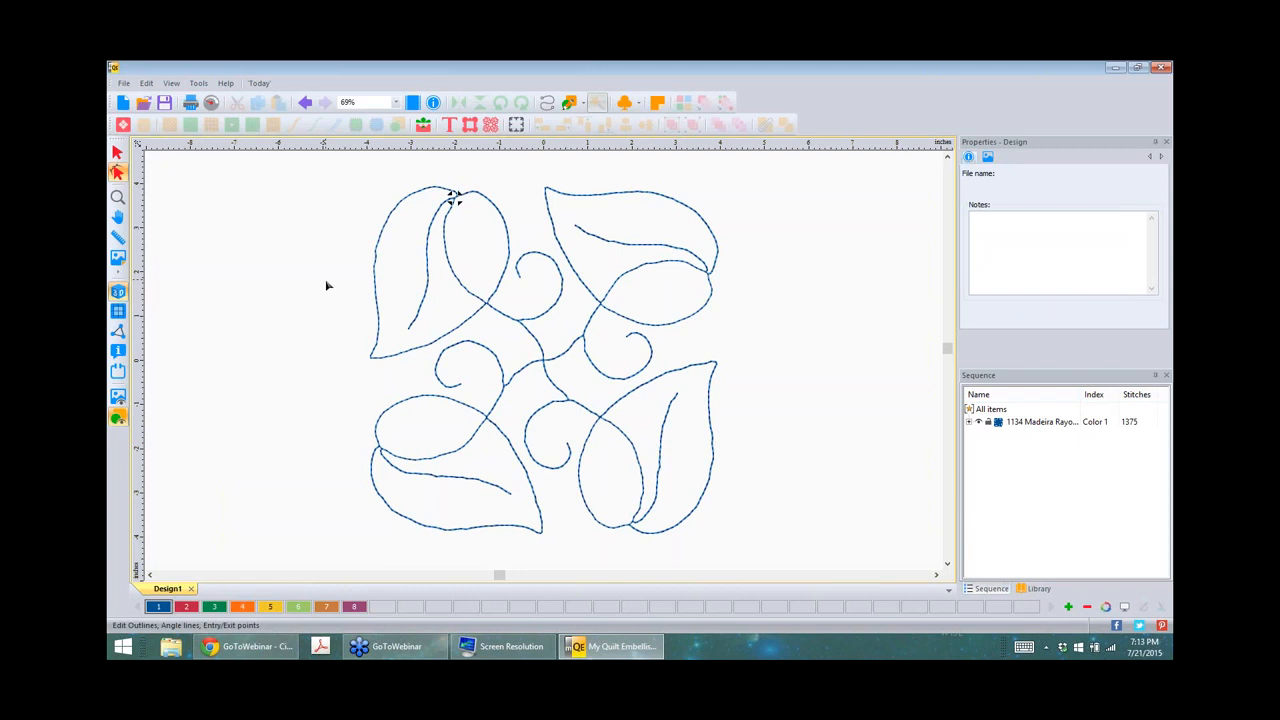
# Step: Create a new design, load BowScan.jpg as its backdrop and inspect the dashed lines of the scan
pyautogui.click(123, 104)
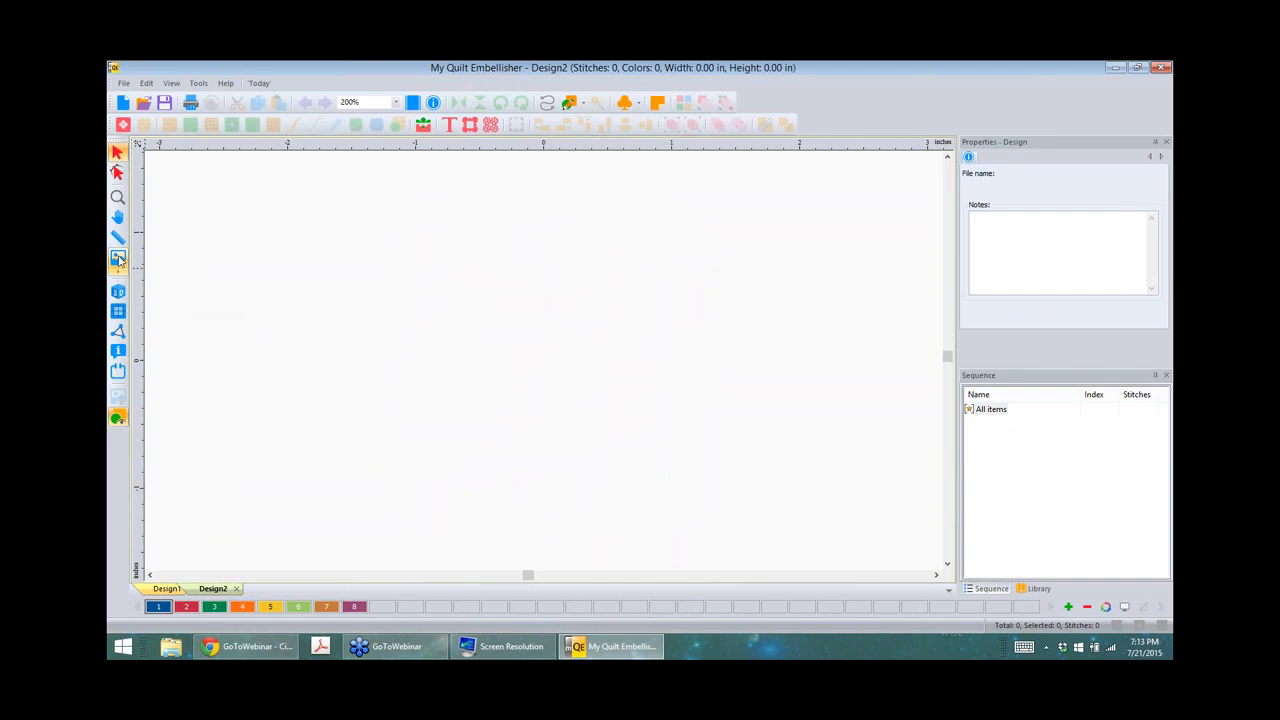
pyautogui.click(118, 259)
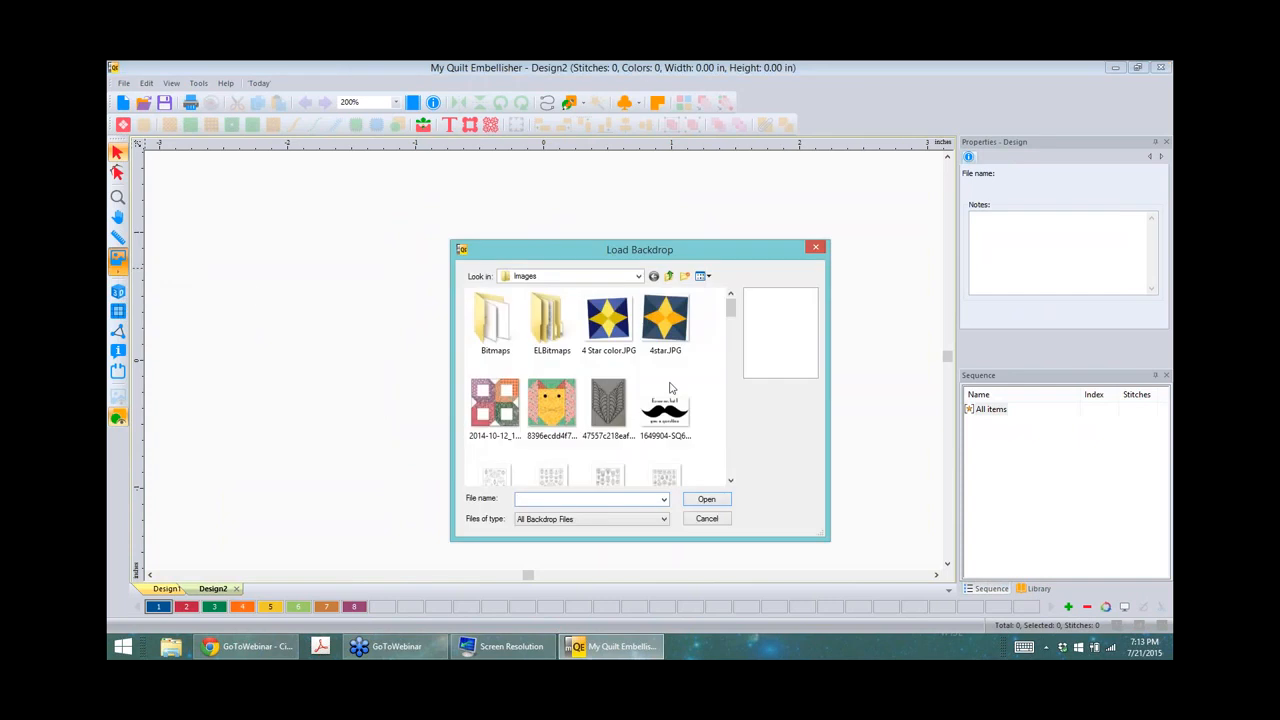
pyautogui.moveTo(734, 325)
pyautogui.mouseDown()
pyautogui.moveTo(734, 350)
pyautogui.moveTo(733, 330)
pyautogui.mouseUp()
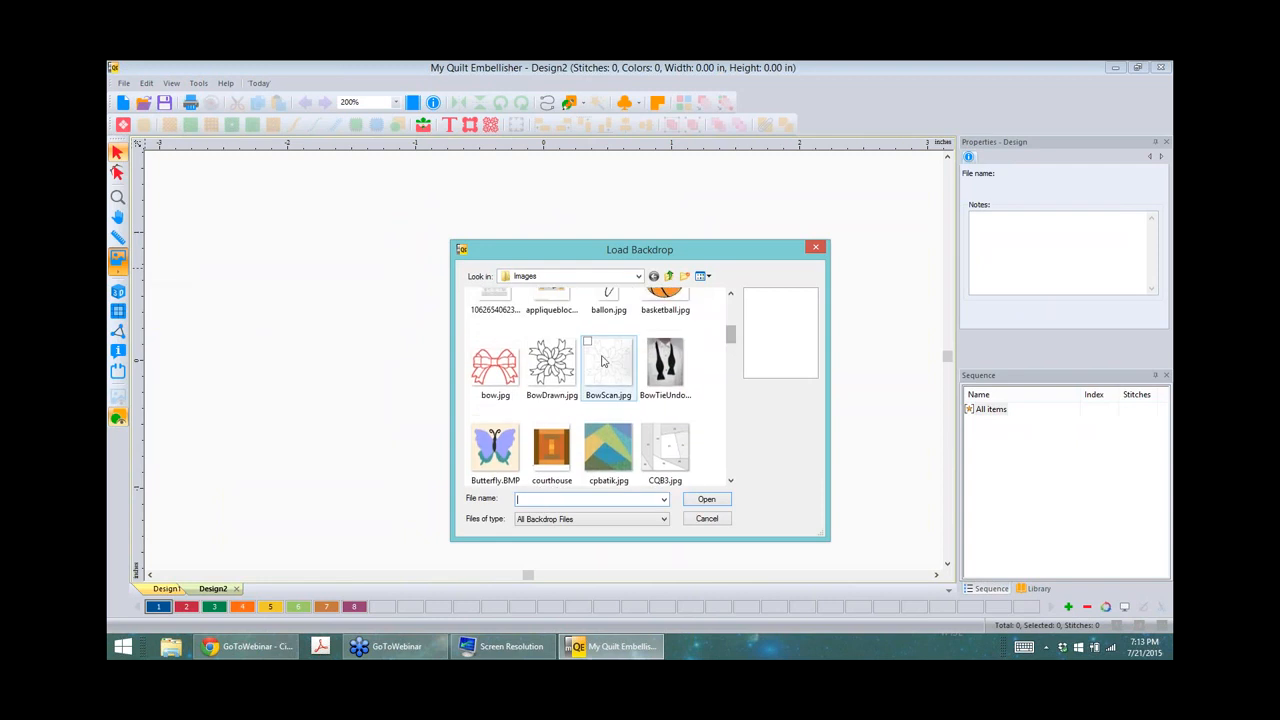
pyautogui.click(606, 362)
pyautogui.click(714, 504)
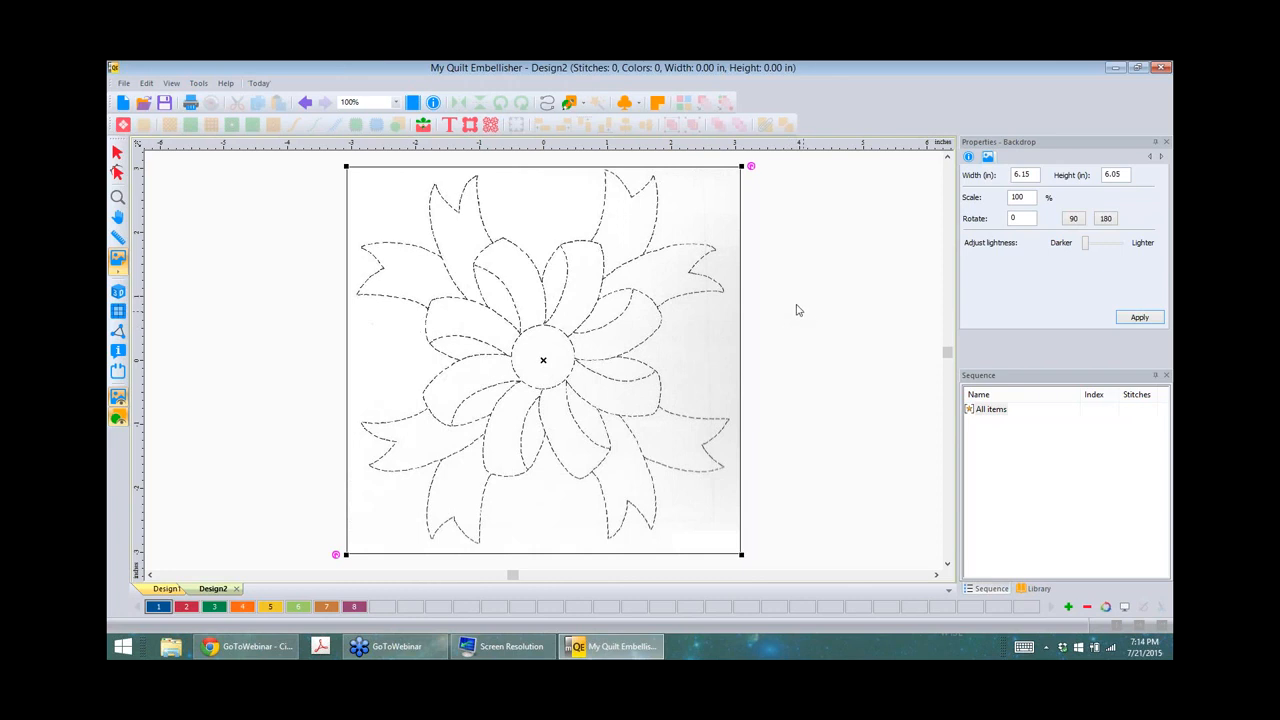
pyautogui.scroll(5, 703, 347)
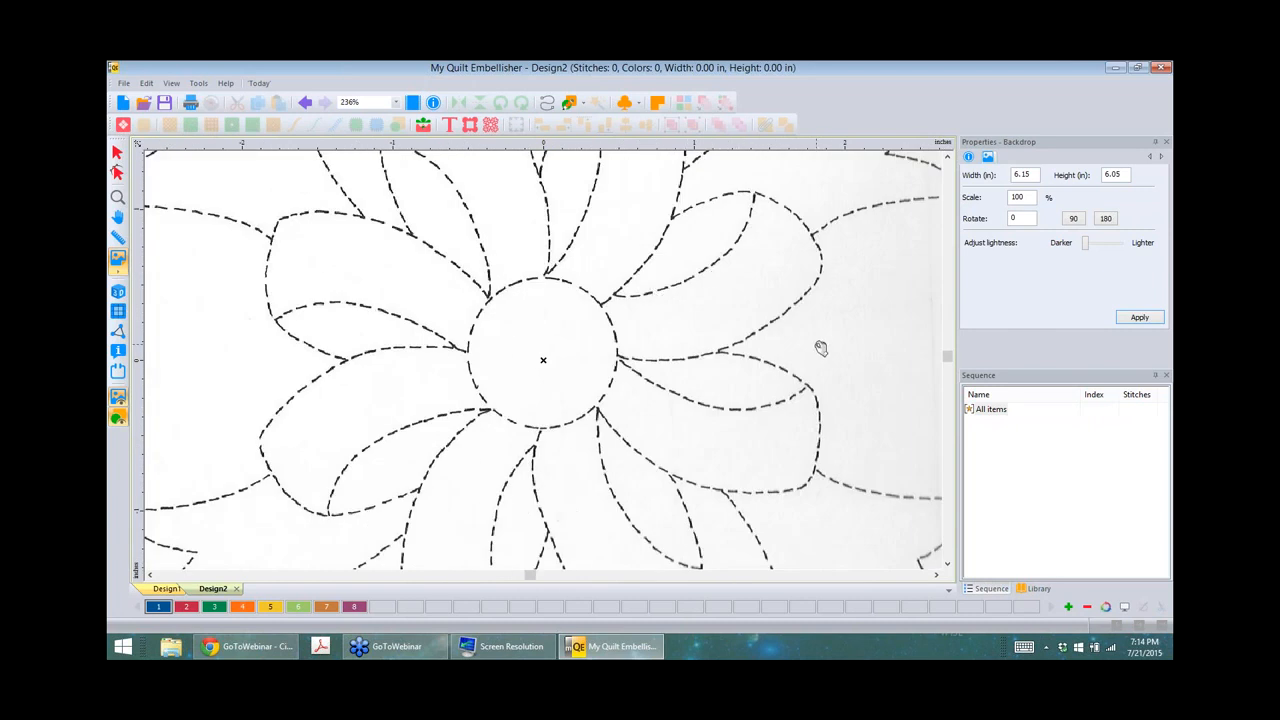
pyautogui.scroll(-6, 820, 347)
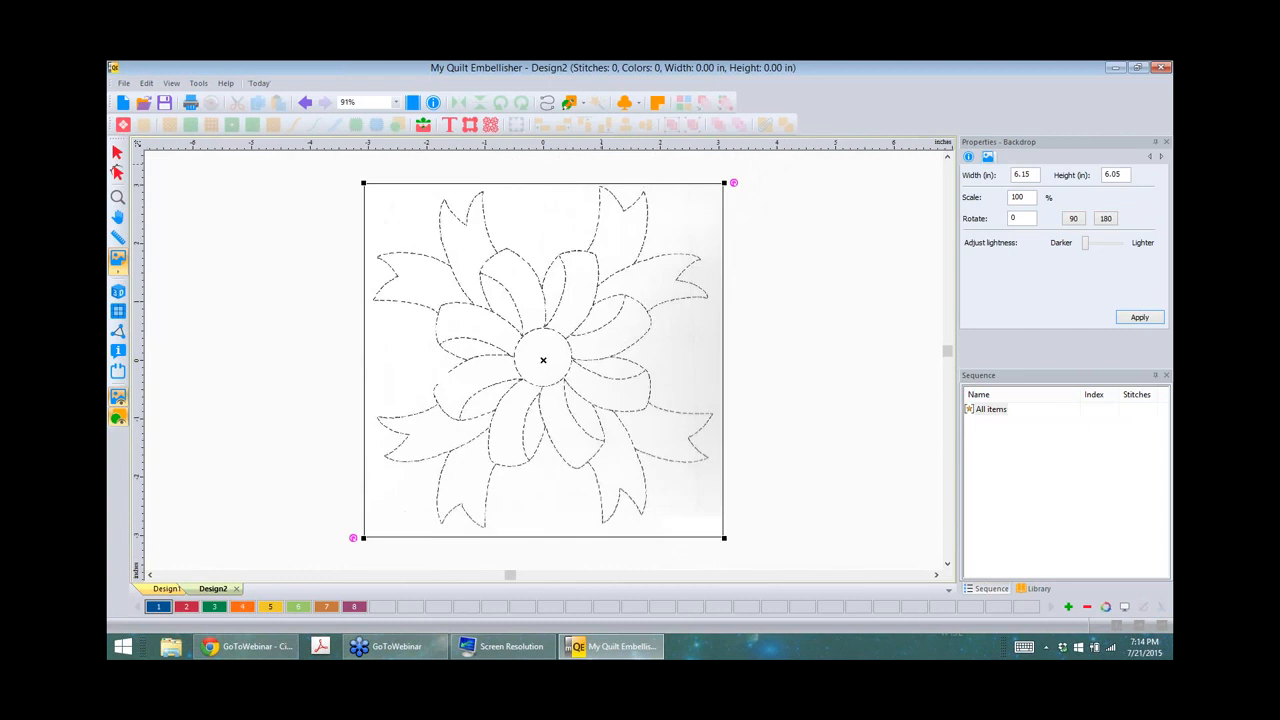
# Step: Create another new design and load BowDrawn.jpg as its backdrop
pyautogui.click(124, 103)
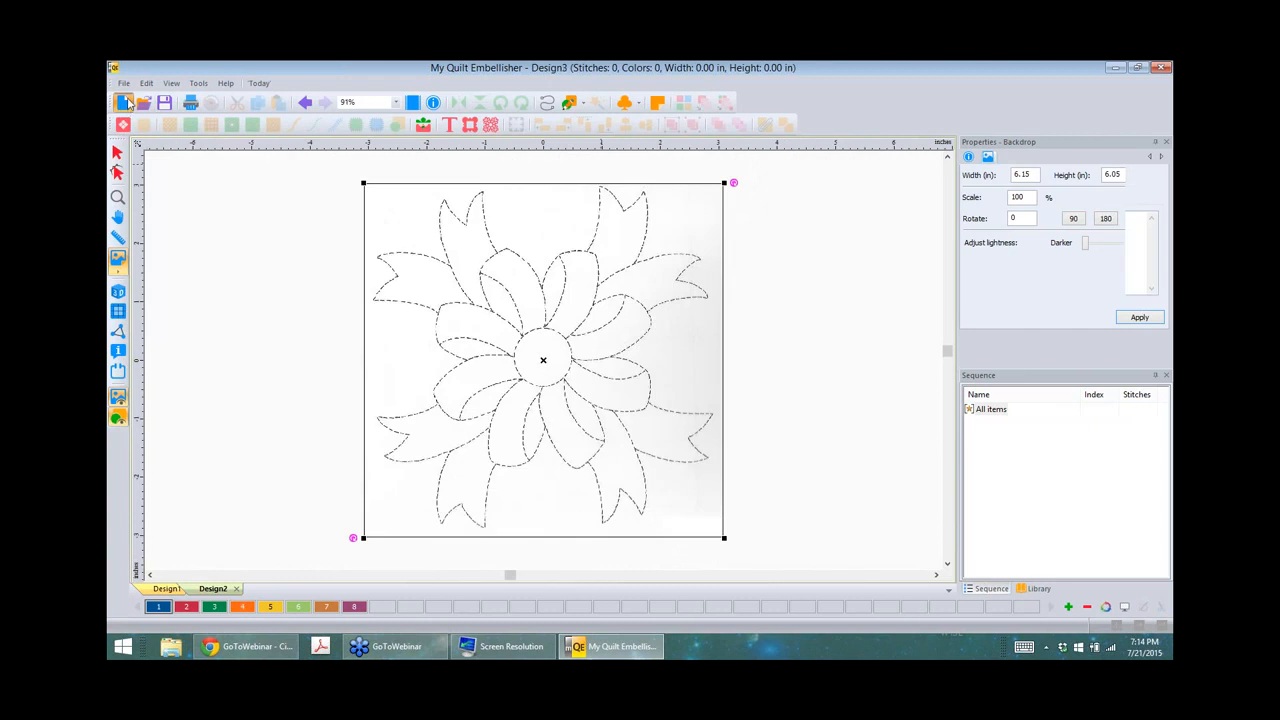
pyautogui.click(118, 259)
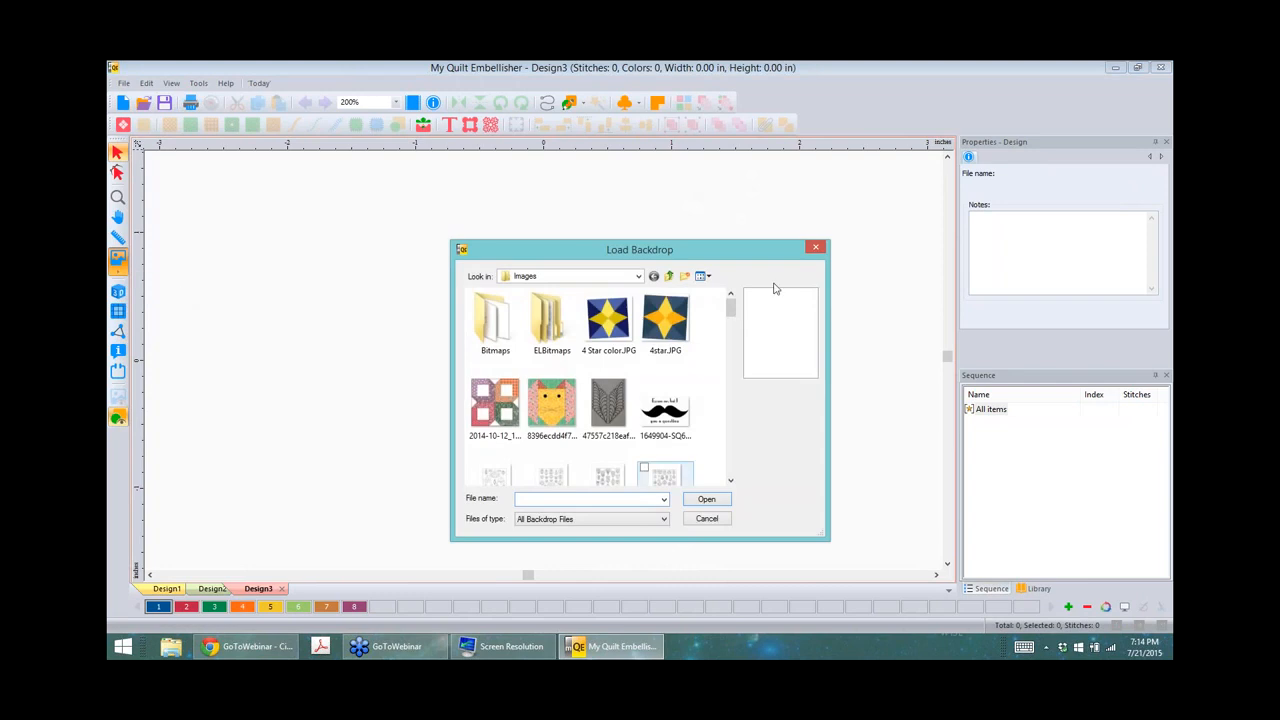
pyautogui.scroll(-5, 513, 375)
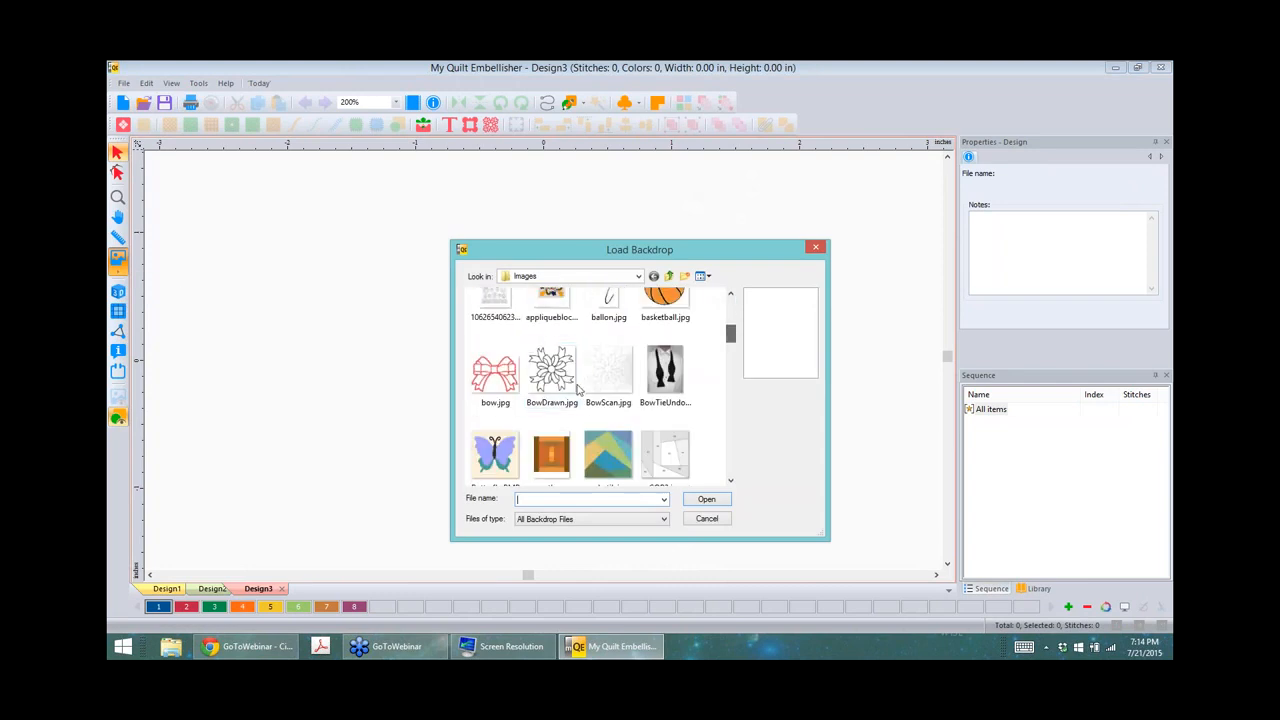
pyautogui.click(545, 372)
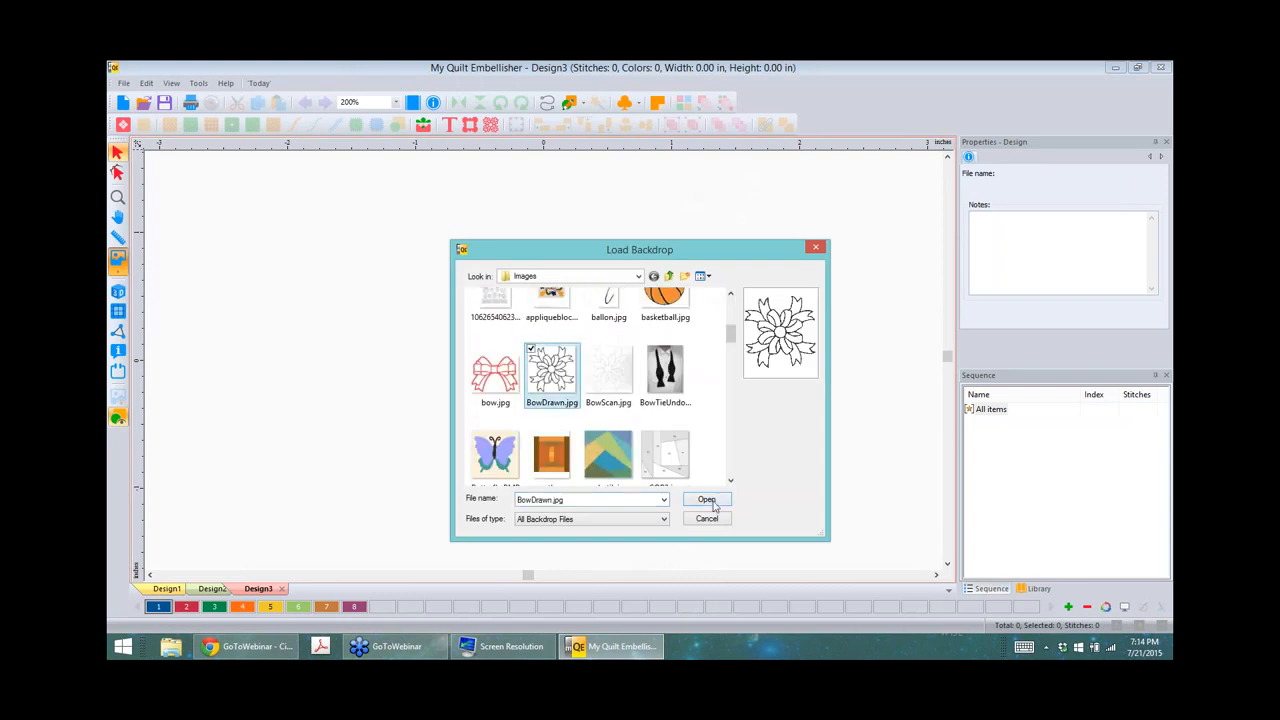
pyautogui.click(707, 500)
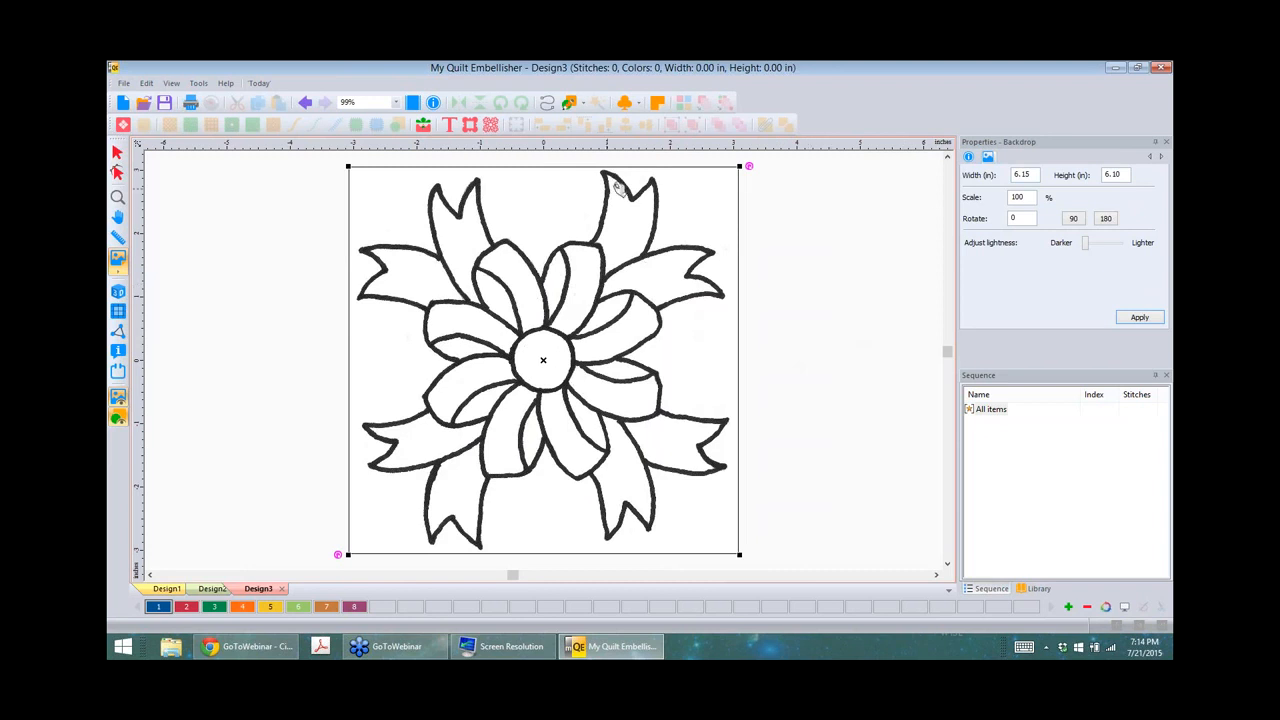
# Step: Trace the solid-line bow backdrop with the Magic Wand as a Standard run with 3 mm stitches and hide the backdrop
pyautogui.click(548, 104)
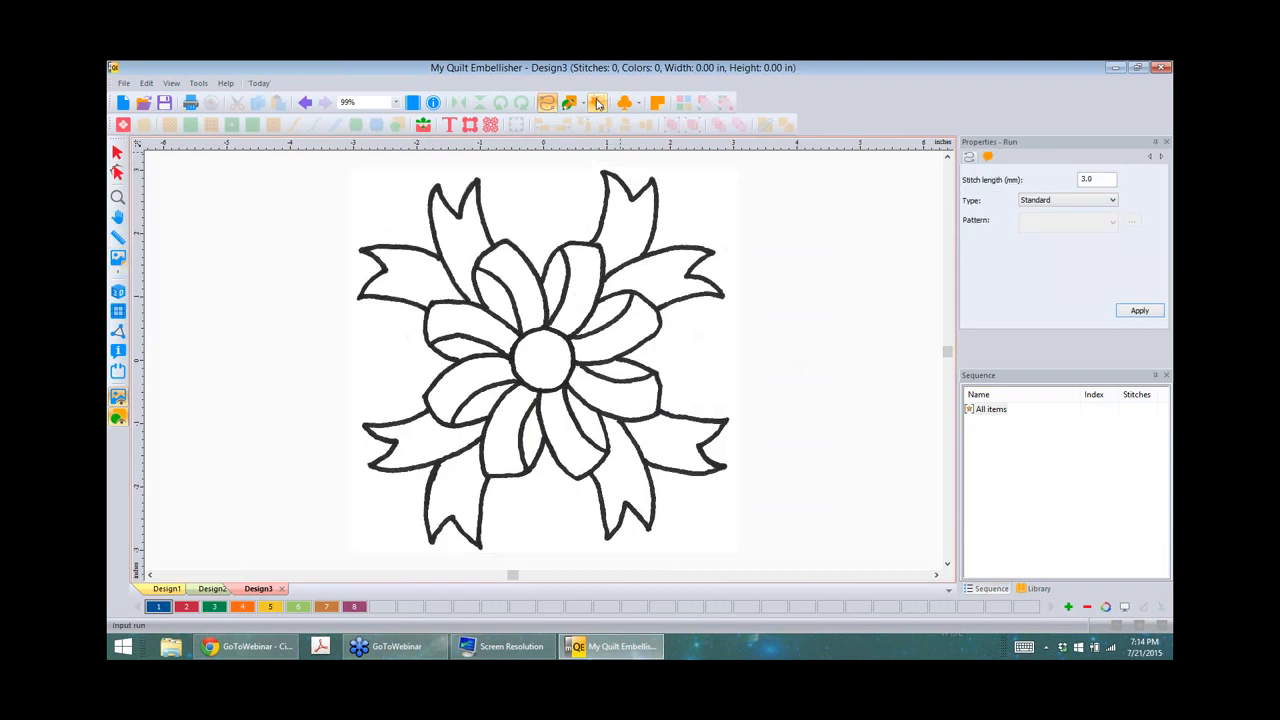
pyautogui.click(597, 103)
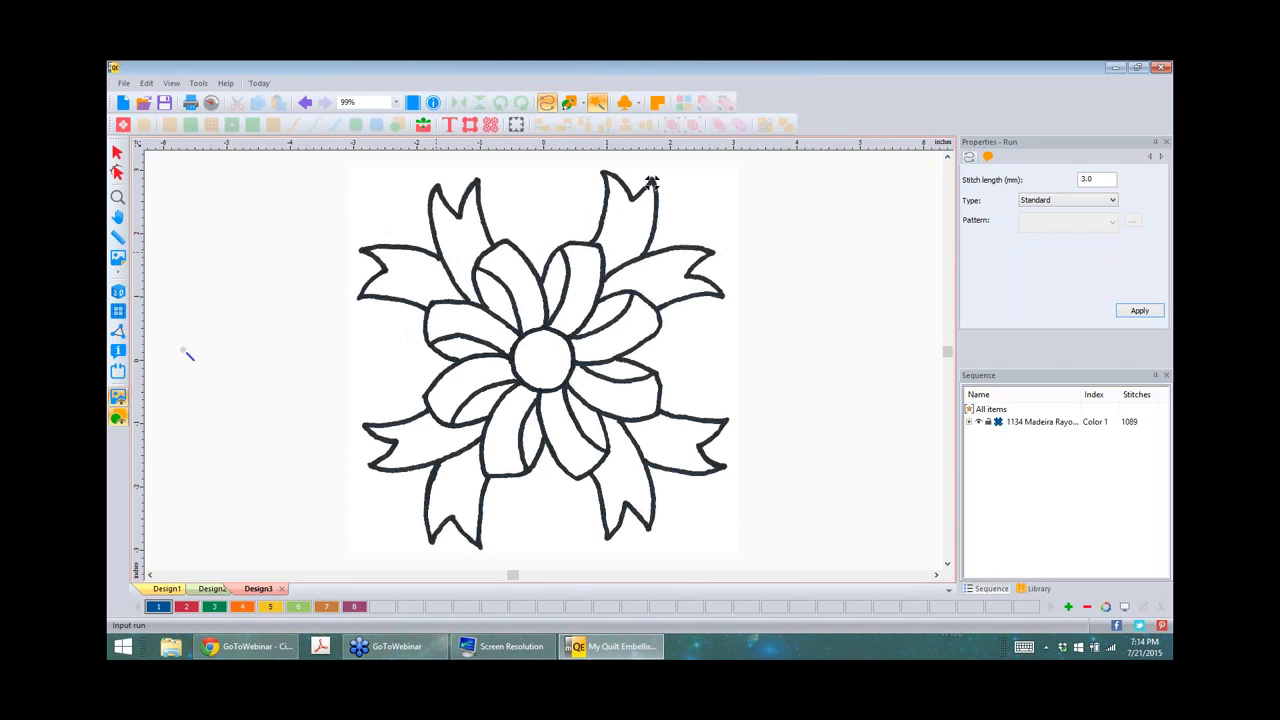
pyautogui.click(117, 398)
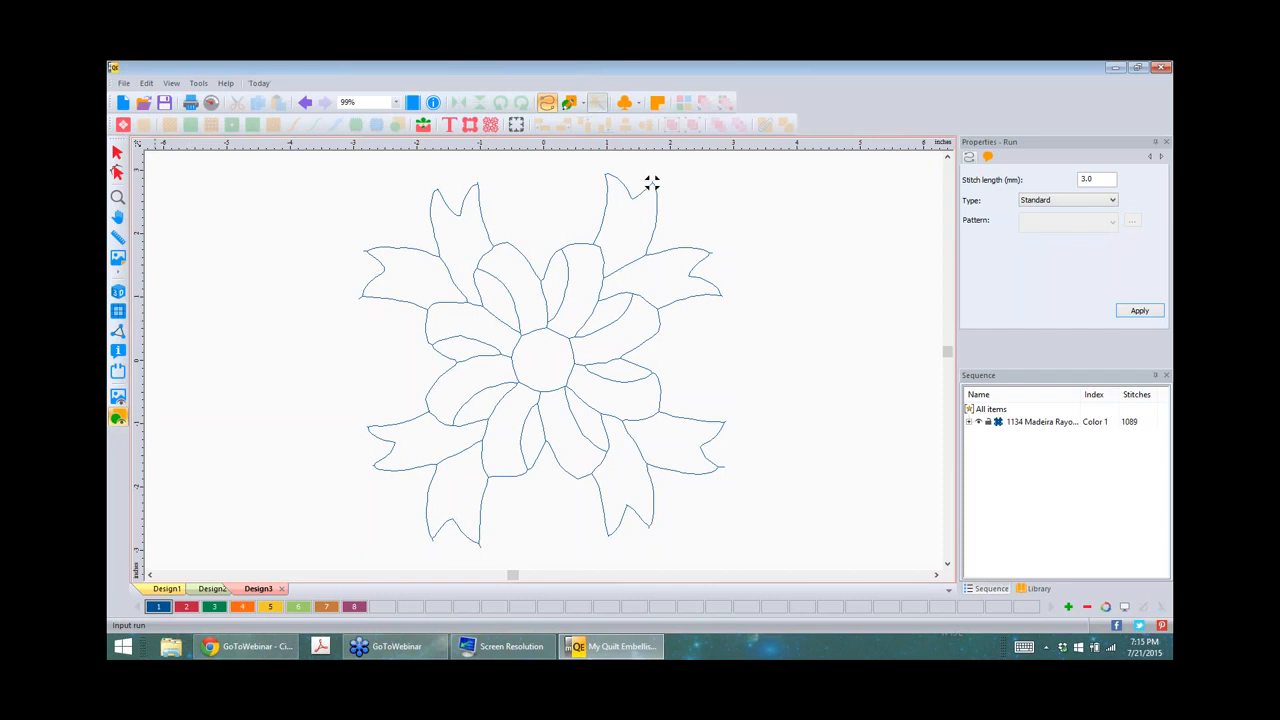
# Step: Switch back to Design2 with the dashed bow scan and activate the Run tool
pyautogui.click(207, 589)
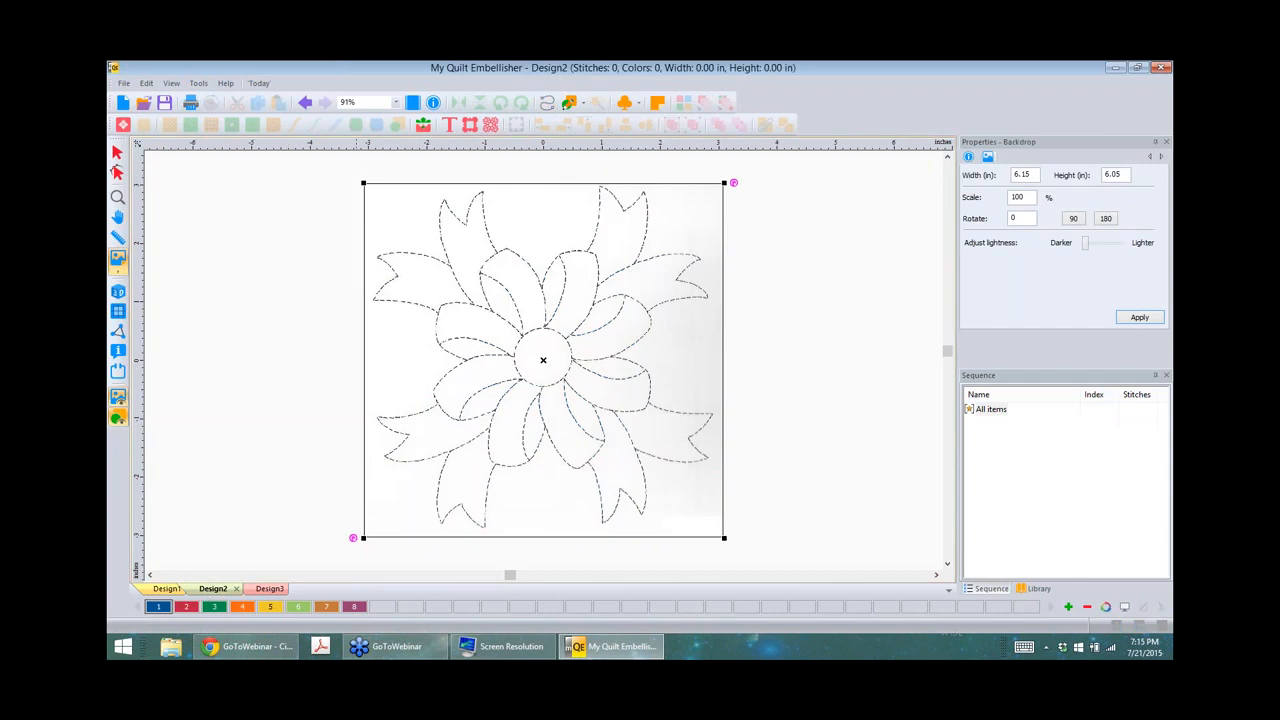
pyautogui.scroll(1, 460, 376)
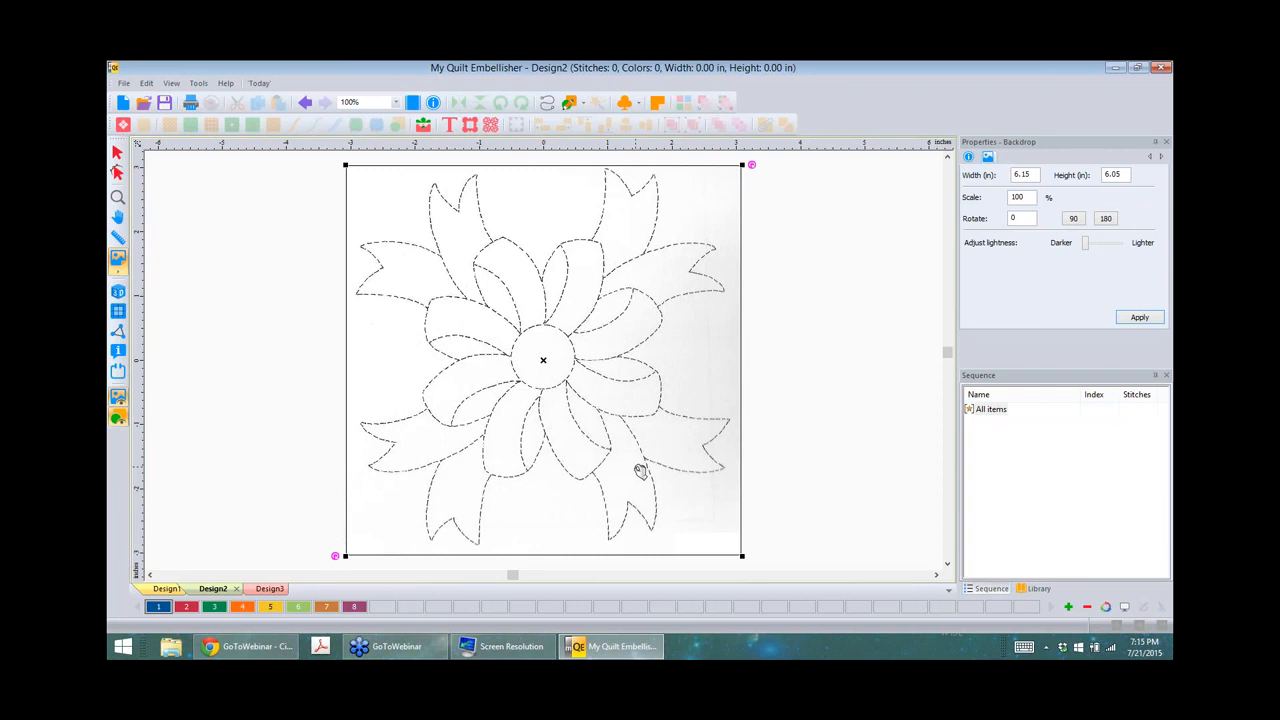
pyautogui.click(546, 104)
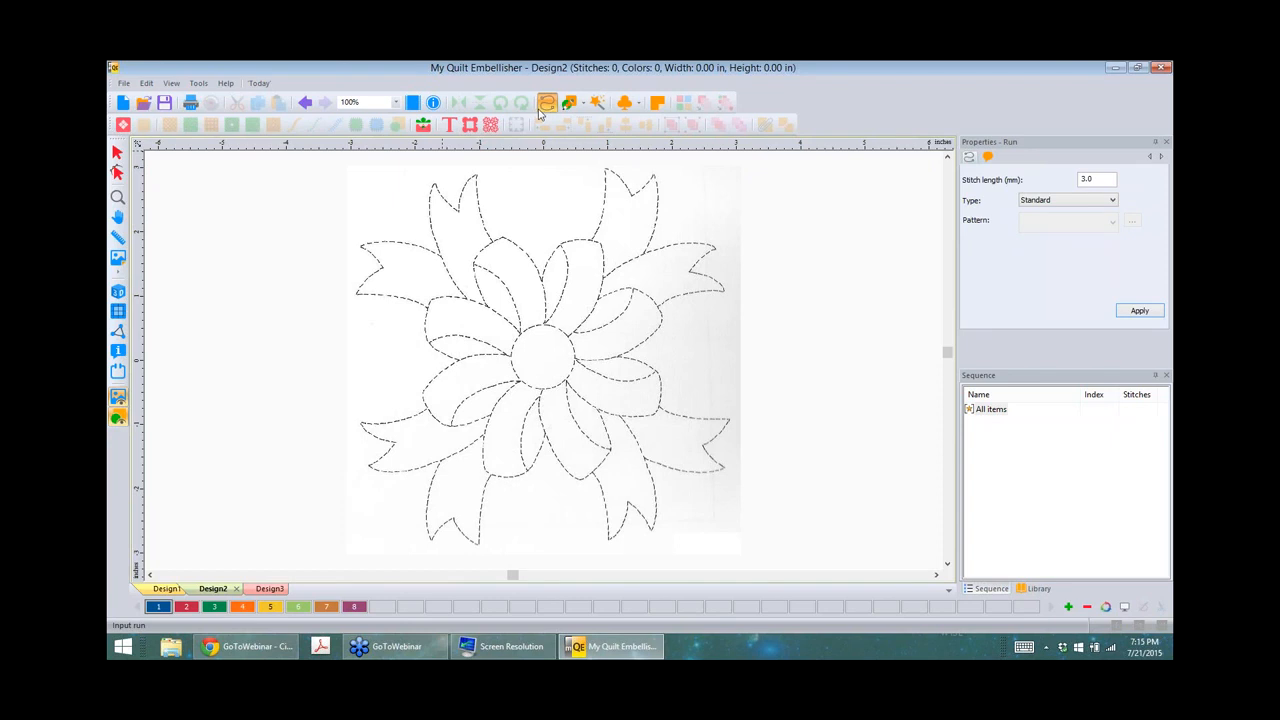
# Step: Try the Free hand outline input mode in the digitizing options, set it back to Simple draw and accept the options
pyautogui.click(198, 84)
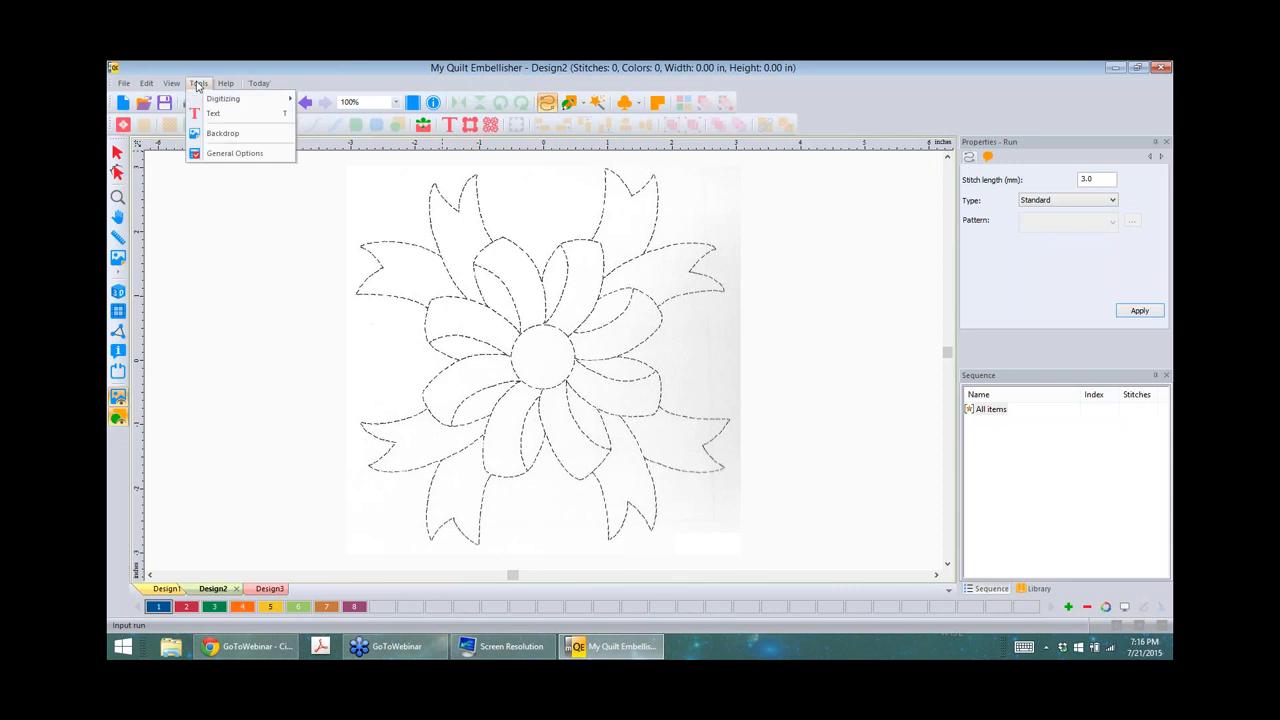
pyautogui.click(221, 155)
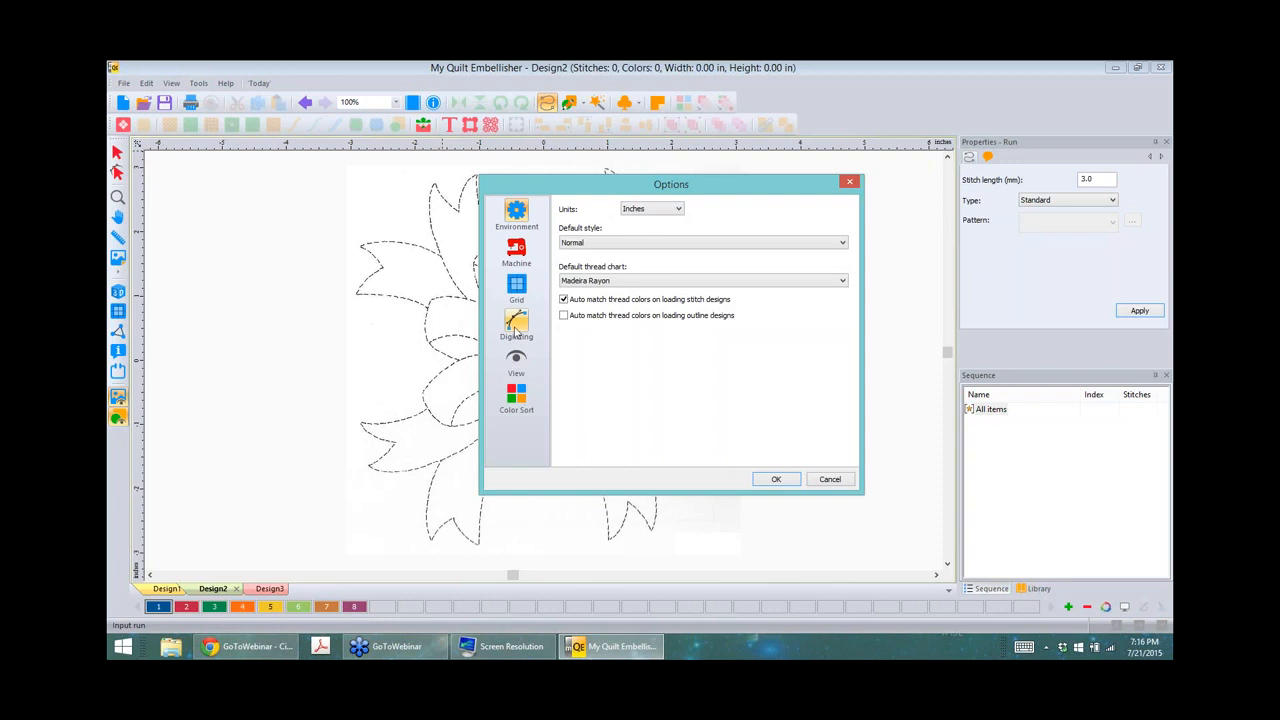
pyautogui.click(516, 325)
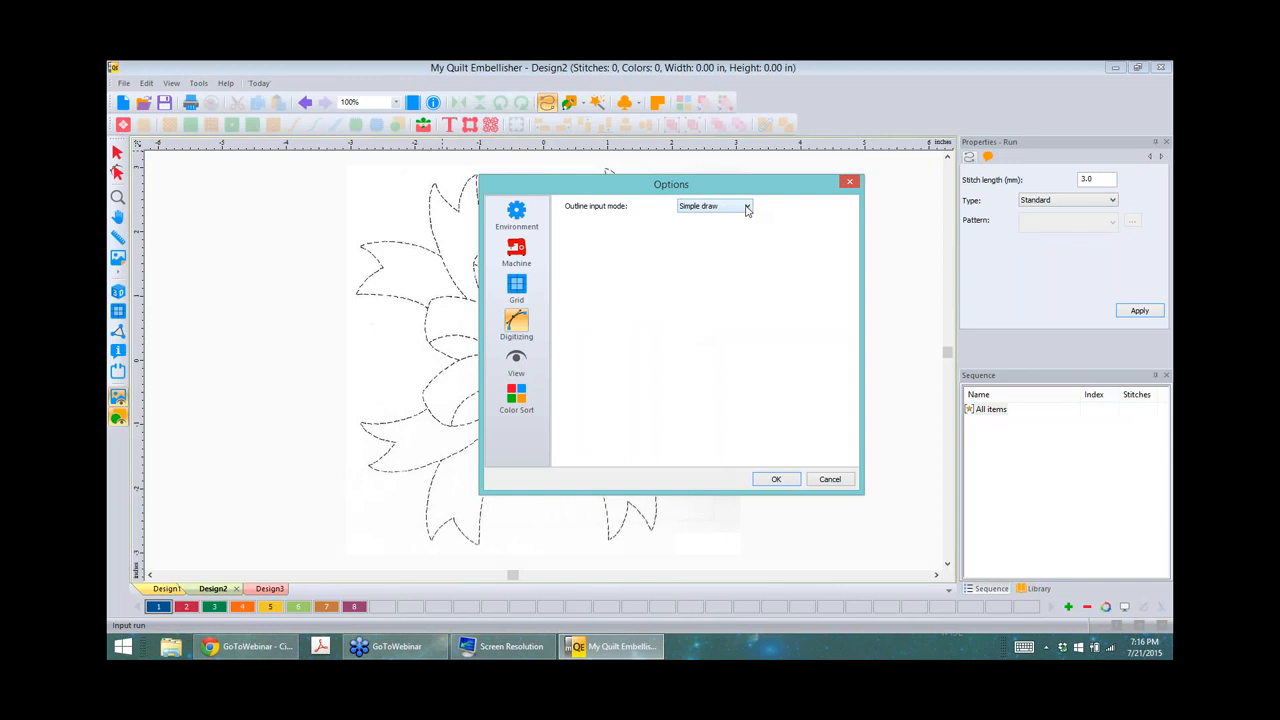
pyautogui.click(746, 207)
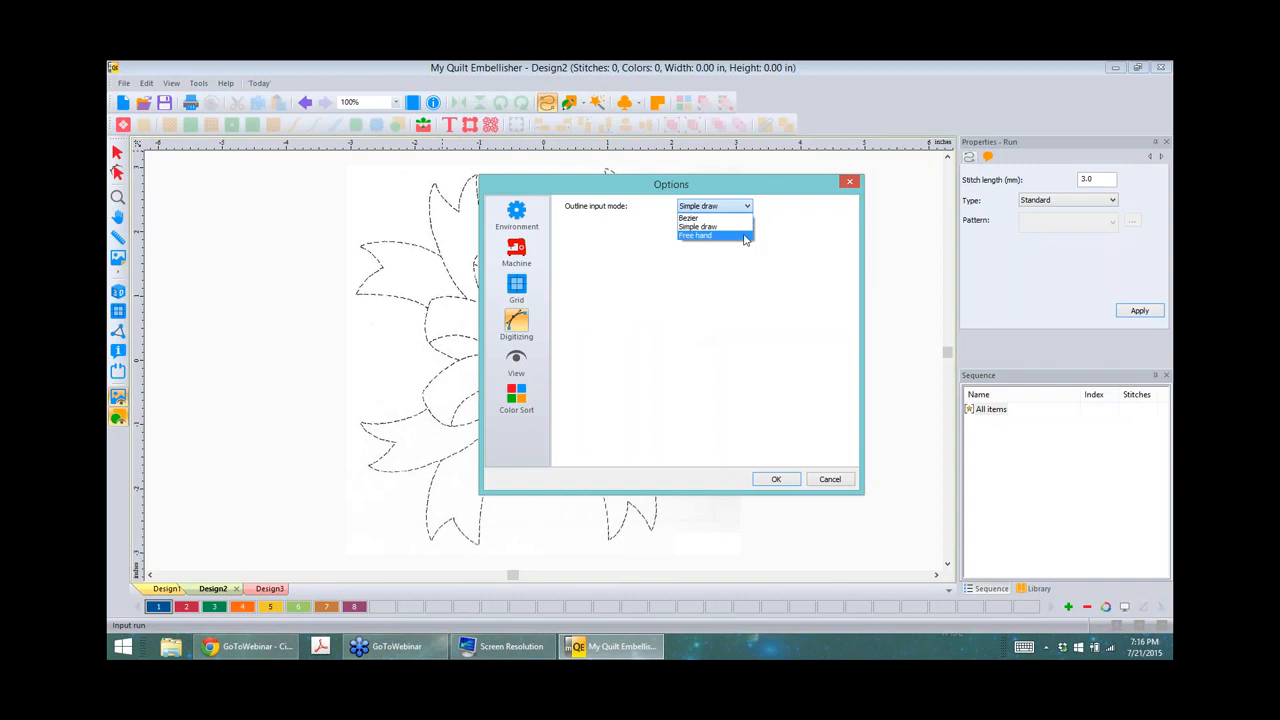
pyautogui.click(744, 236)
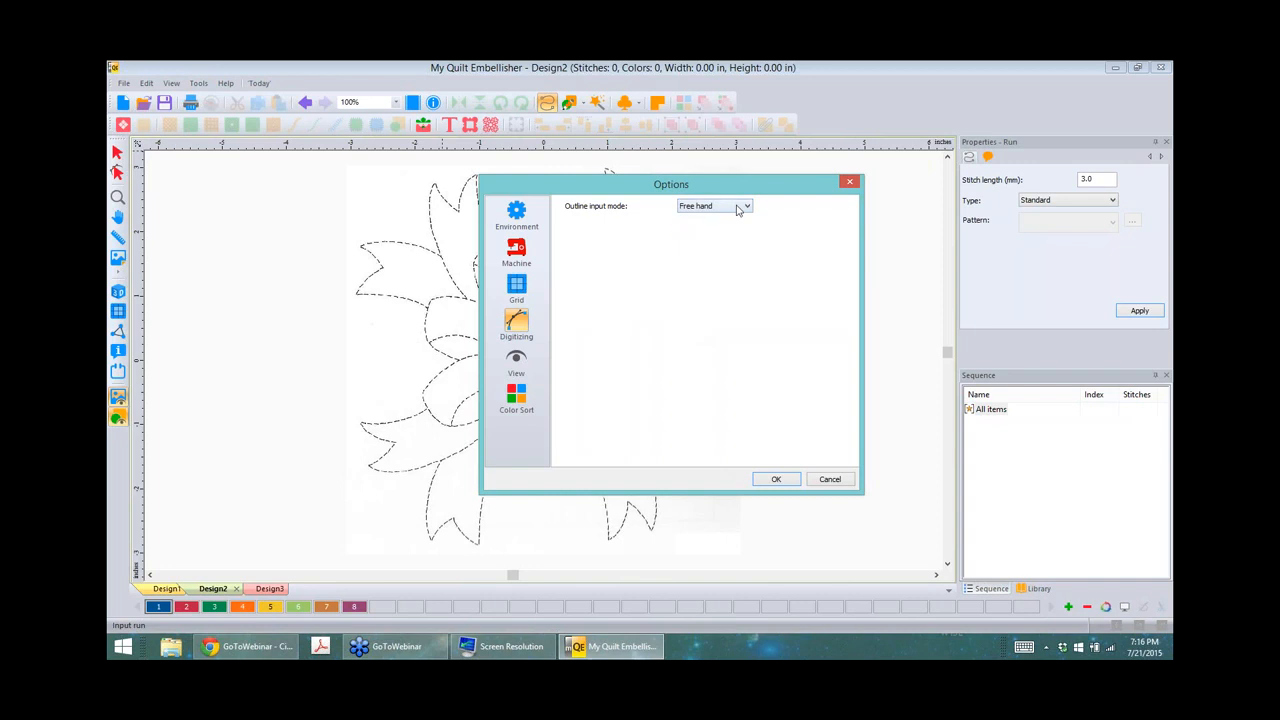
pyautogui.click(776, 481)
pyautogui.click(747, 207)
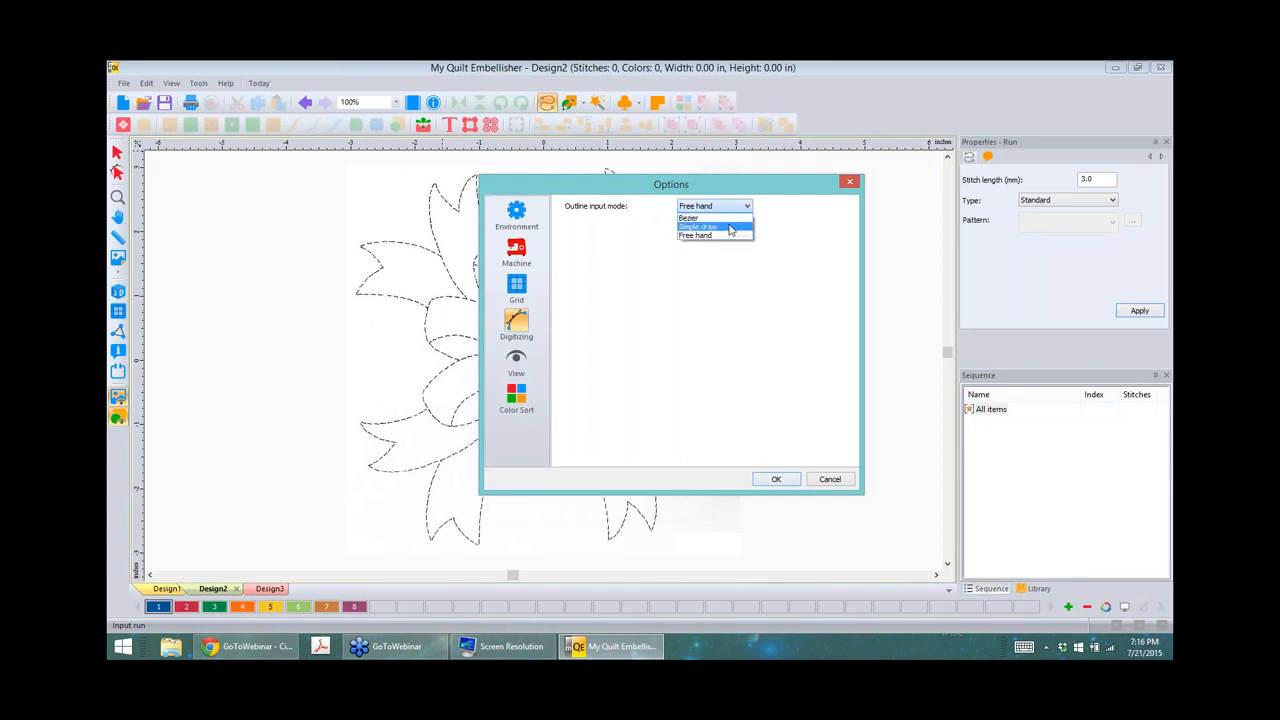
pyautogui.click(730, 227)
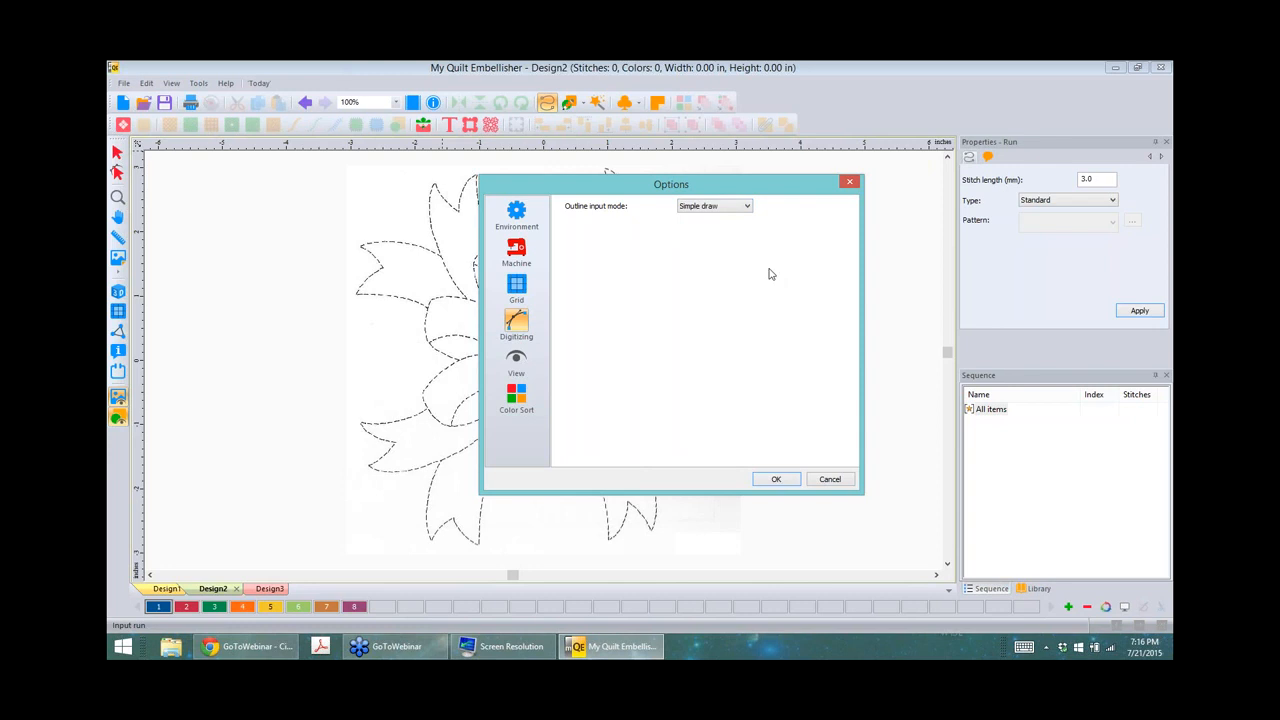
pyautogui.click(777, 480)
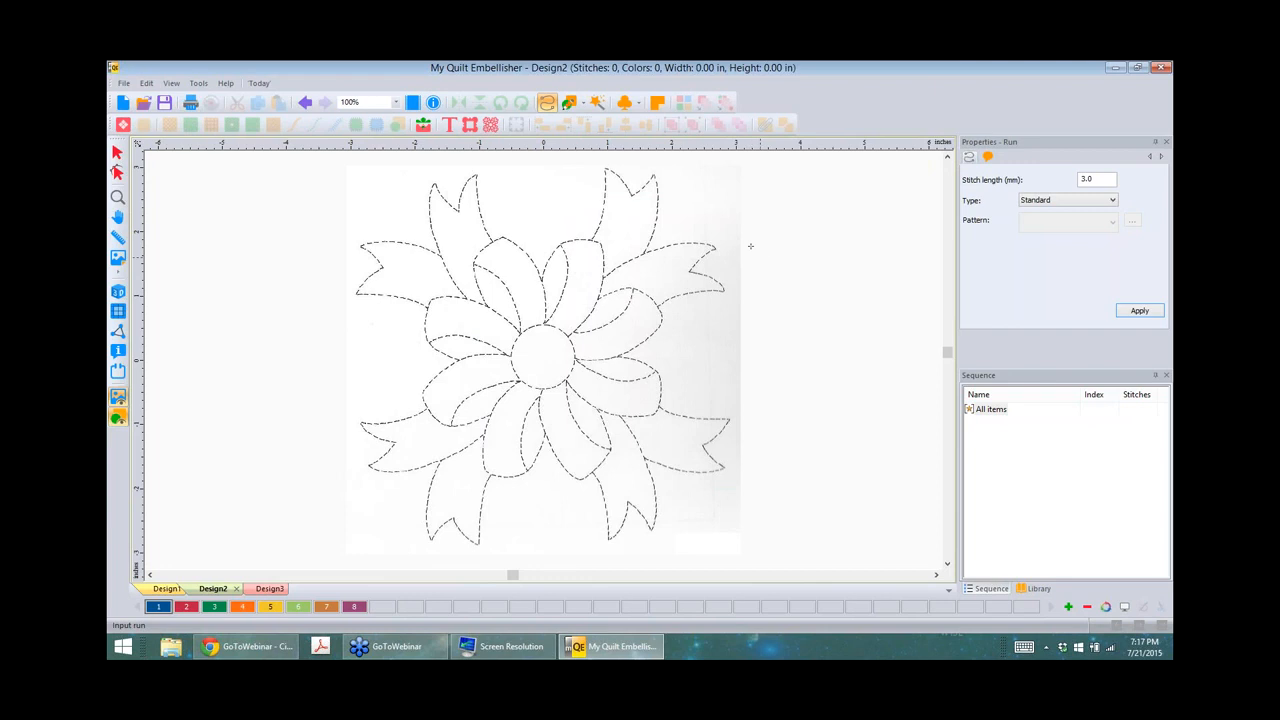
# Step: Trace the left edge of the upright ribbon tail at the bow's upper right, from the petal to its left tip, redoing the tip point
pyautogui.scroll(2, 750, 245)
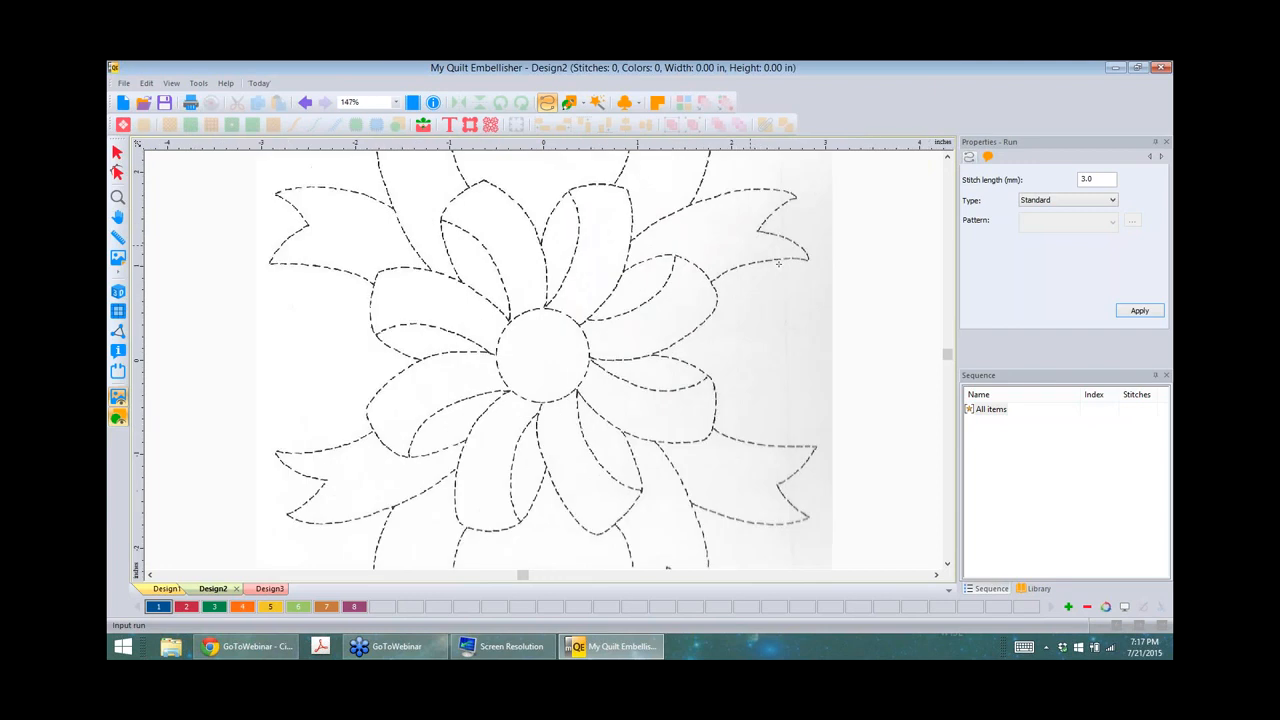
pyautogui.scroll(1, 778, 262)
pyautogui.click(948, 158)
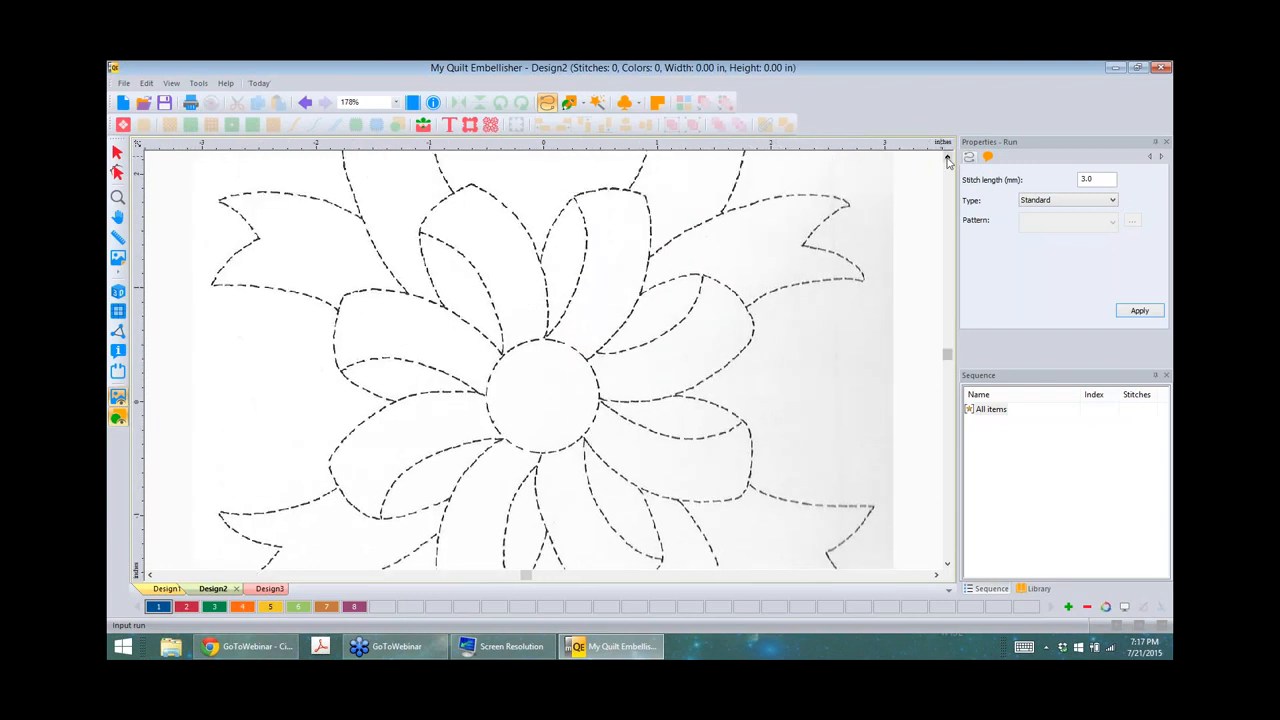
pyautogui.click(948, 158)
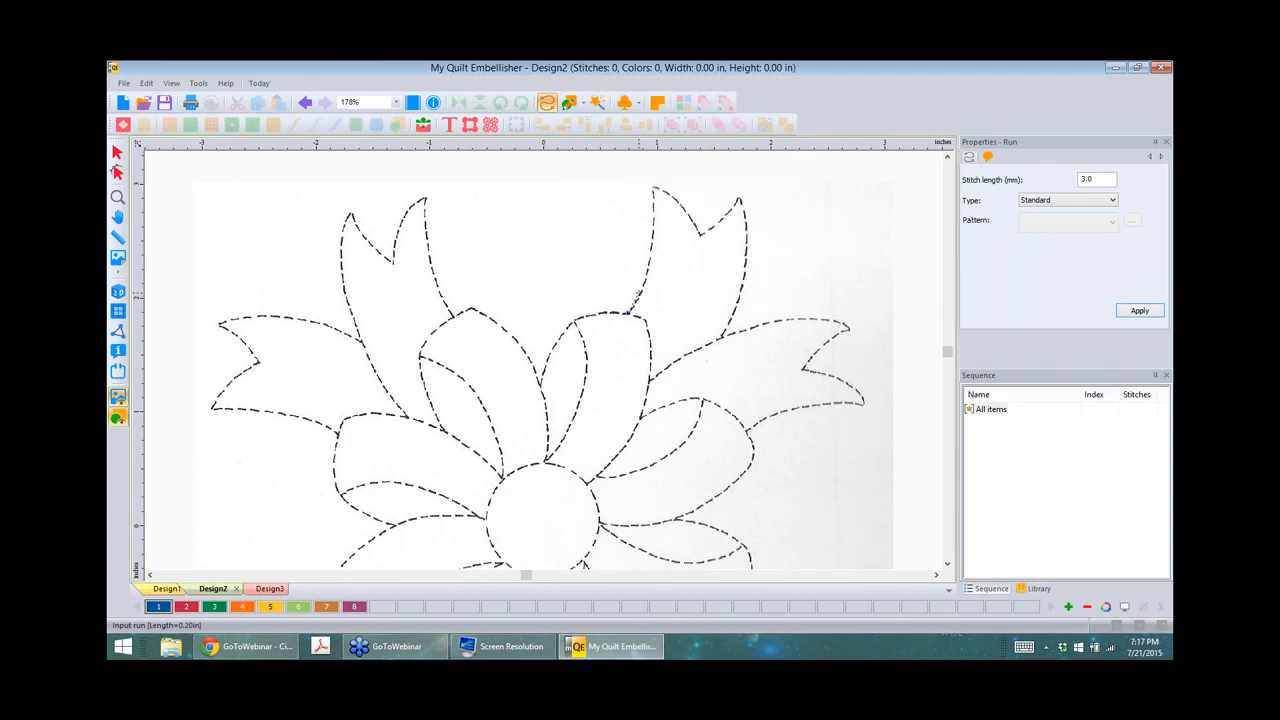
pyautogui.click(644, 287)
pyautogui.click(651, 250)
pyautogui.click(654, 204)
pyautogui.click(652, 186)
pyautogui.click(673, 197)
pyautogui.press('BackSpace')
pyautogui.press('BackSpace')
pyautogui.click(653, 188)
# Step: Continue the run from the left tip down through the ribbon tail's V-shaped notch and up to its right tip
pyautogui.click(670, 194)
pyautogui.click(683, 207)
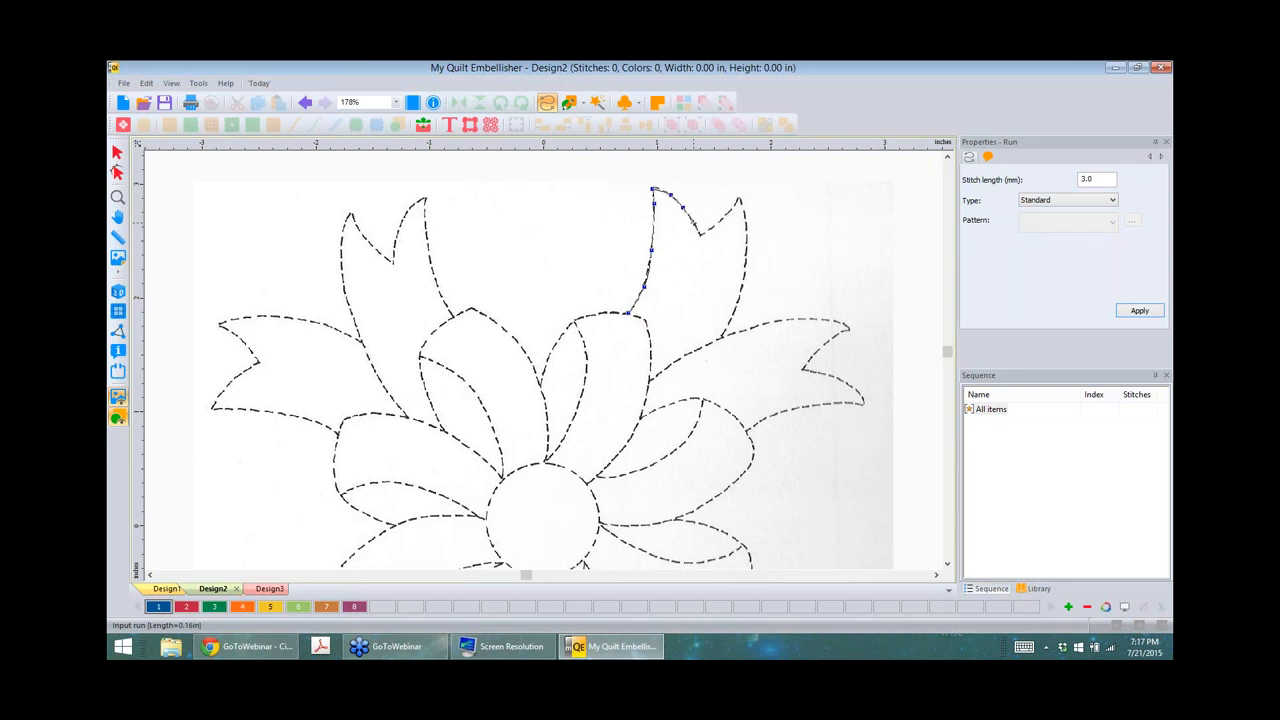
pyautogui.click(693, 222)
pyautogui.click(702, 236)
pyautogui.click(720, 223)
pyautogui.click(739, 198)
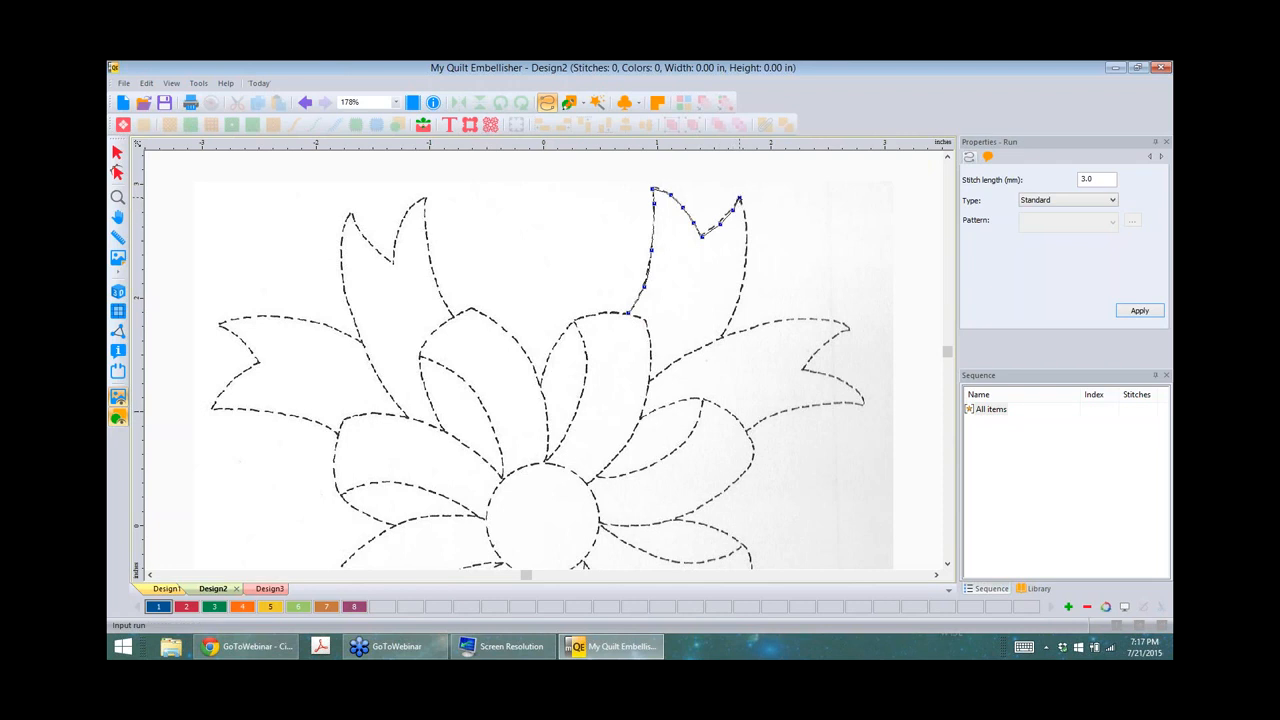
# Step: Trace the ribbon tail's right edge down to the neighbouring ribbon and finish the run
pyautogui.click(746, 233)
pyautogui.click(745, 260)
pyautogui.click(741, 285)
pyautogui.click(738, 299)
pyautogui.click(730, 318)
pyautogui.click(725, 331)
pyautogui.click(719, 338)
pyautogui.rightClick(720, 338)
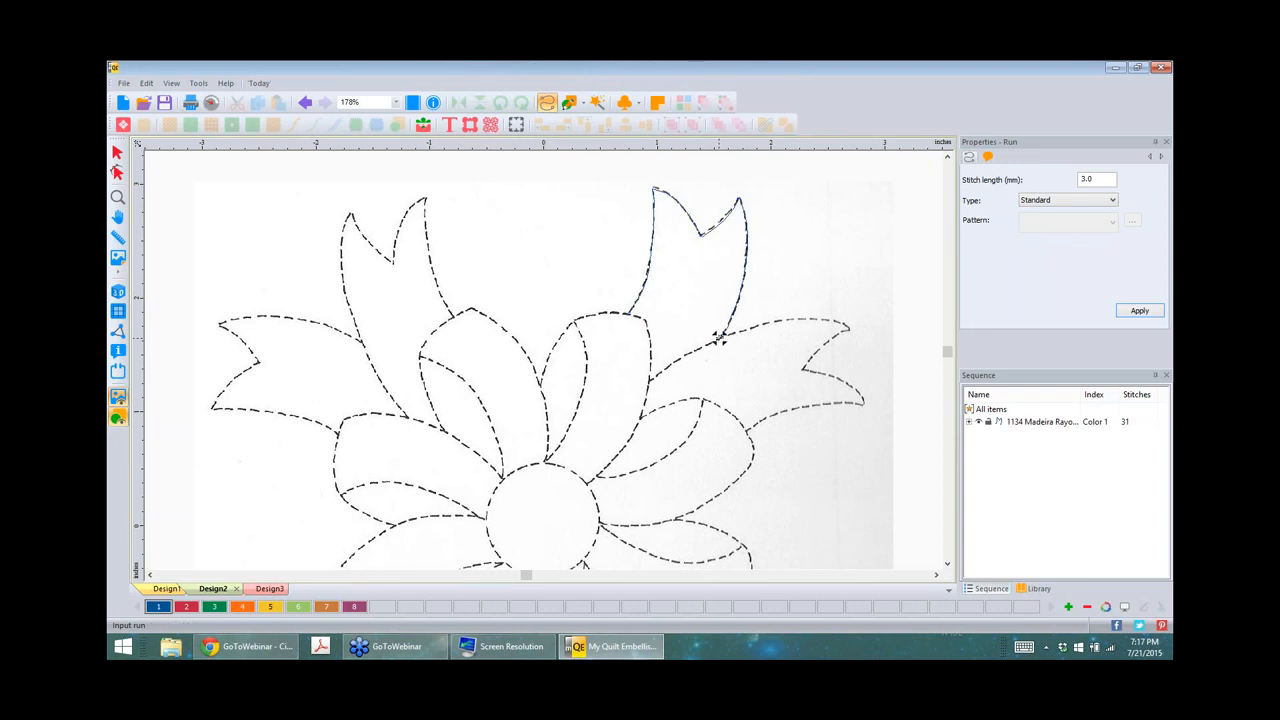
# Step: Hide the backdrop to check the traced ribbon tail on its own, and show it again
pyautogui.click(117, 398)
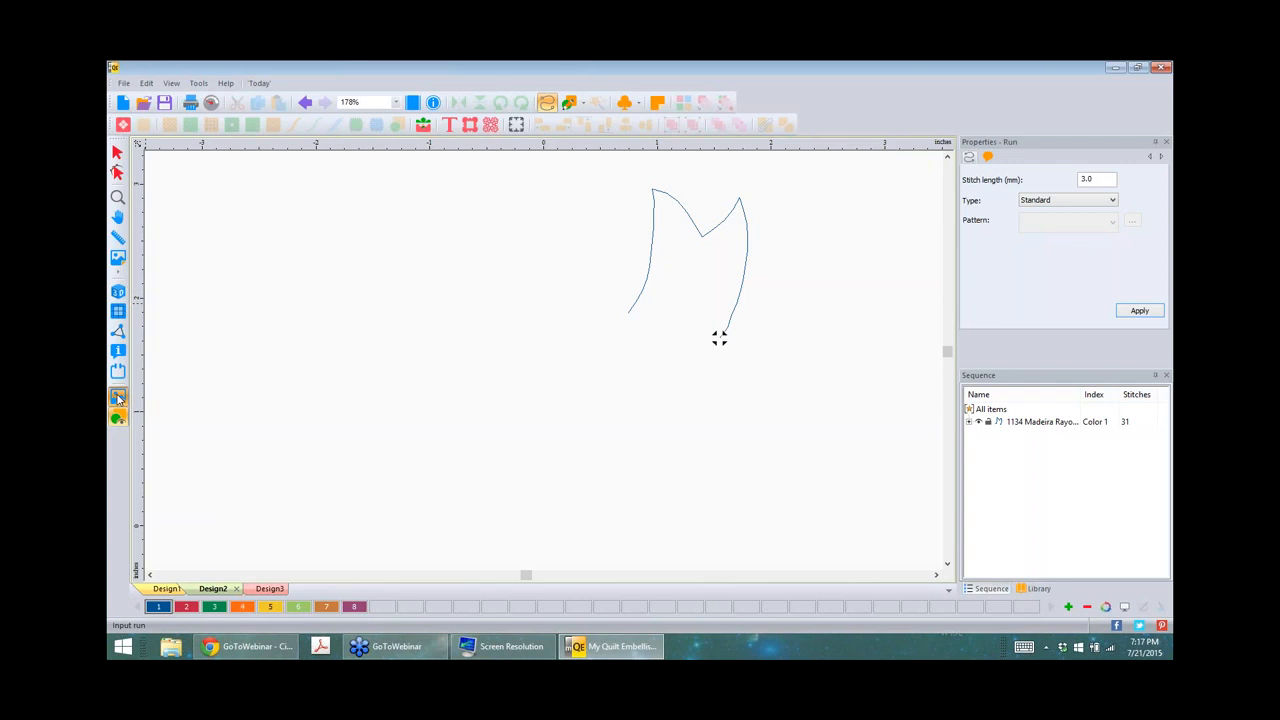
pyautogui.click(117, 398)
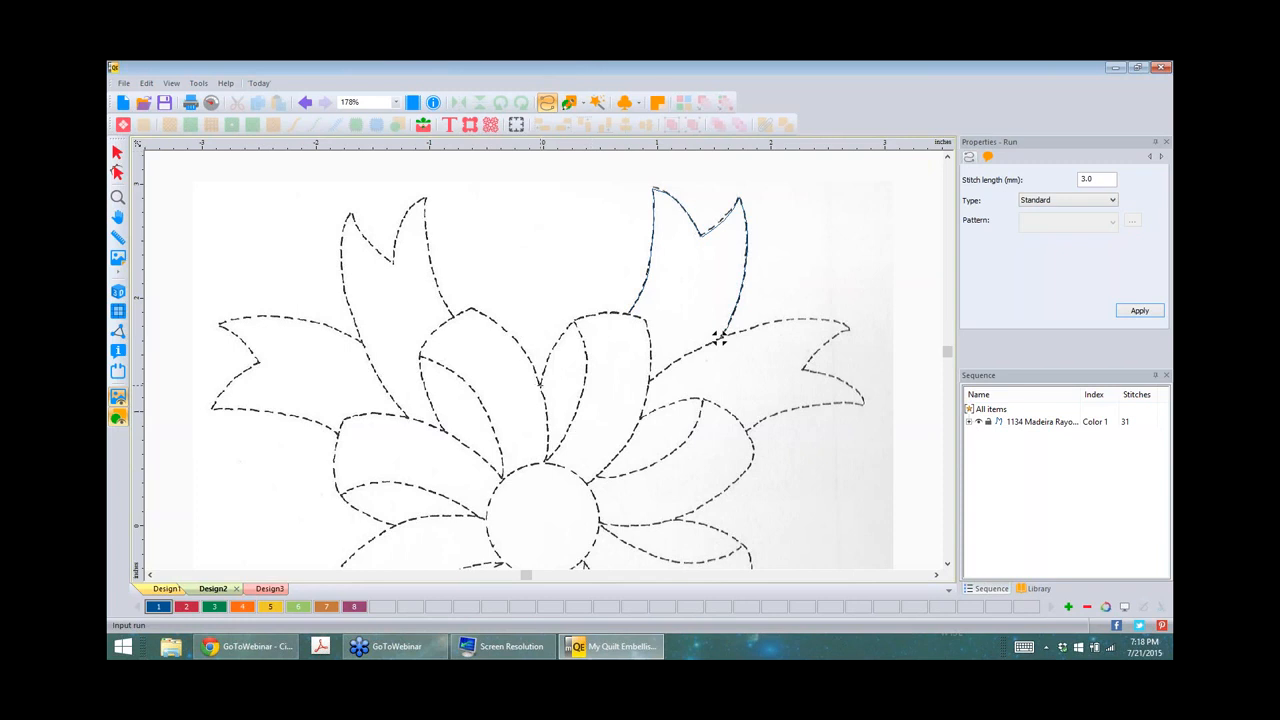
# Step: Trace the outer outline of the petal right of the bow's center, over its top and down to the central circle, and finish the run
pyautogui.click(540, 385)
pyautogui.click(547, 362)
pyautogui.click(557, 342)
pyautogui.click(569, 326)
pyautogui.click(580, 317)
pyautogui.click(597, 315)
pyautogui.click(620, 313)
pyautogui.click(645, 321)
pyautogui.click(648, 393)
pyautogui.click(639, 423)
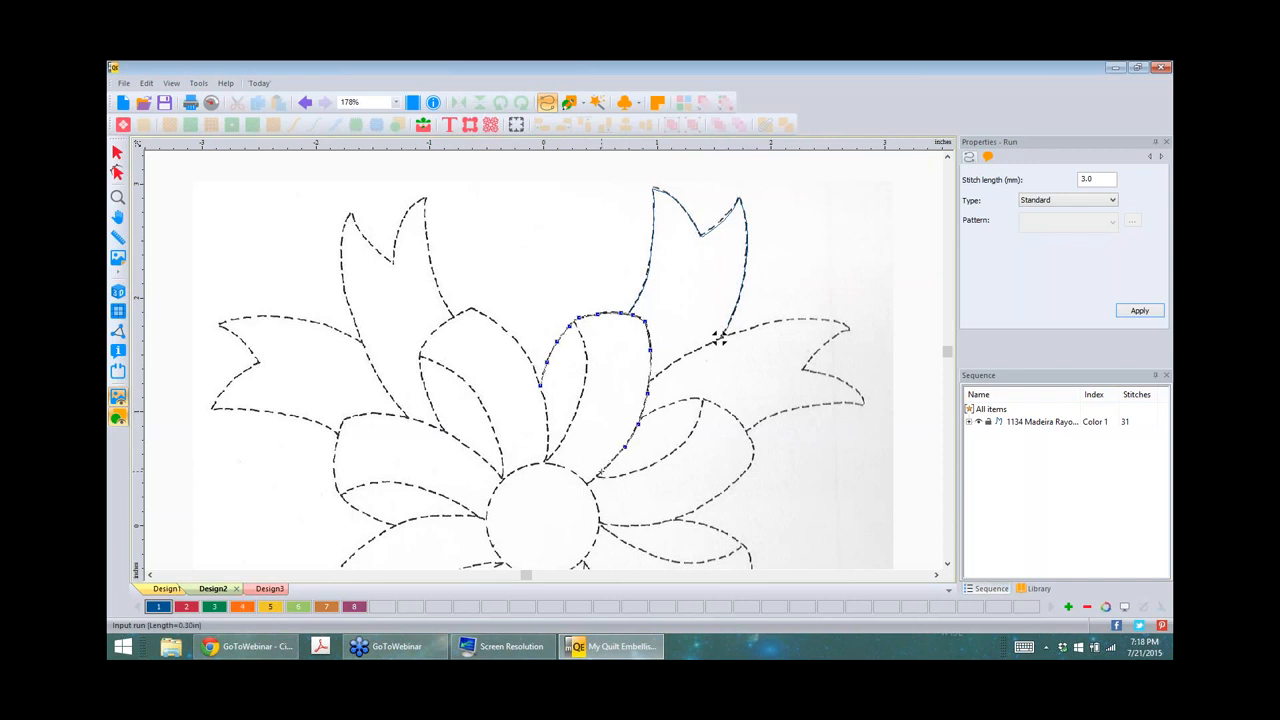
pyautogui.click(601, 472)
pyautogui.click(587, 483)
pyautogui.rightClick(587, 484)
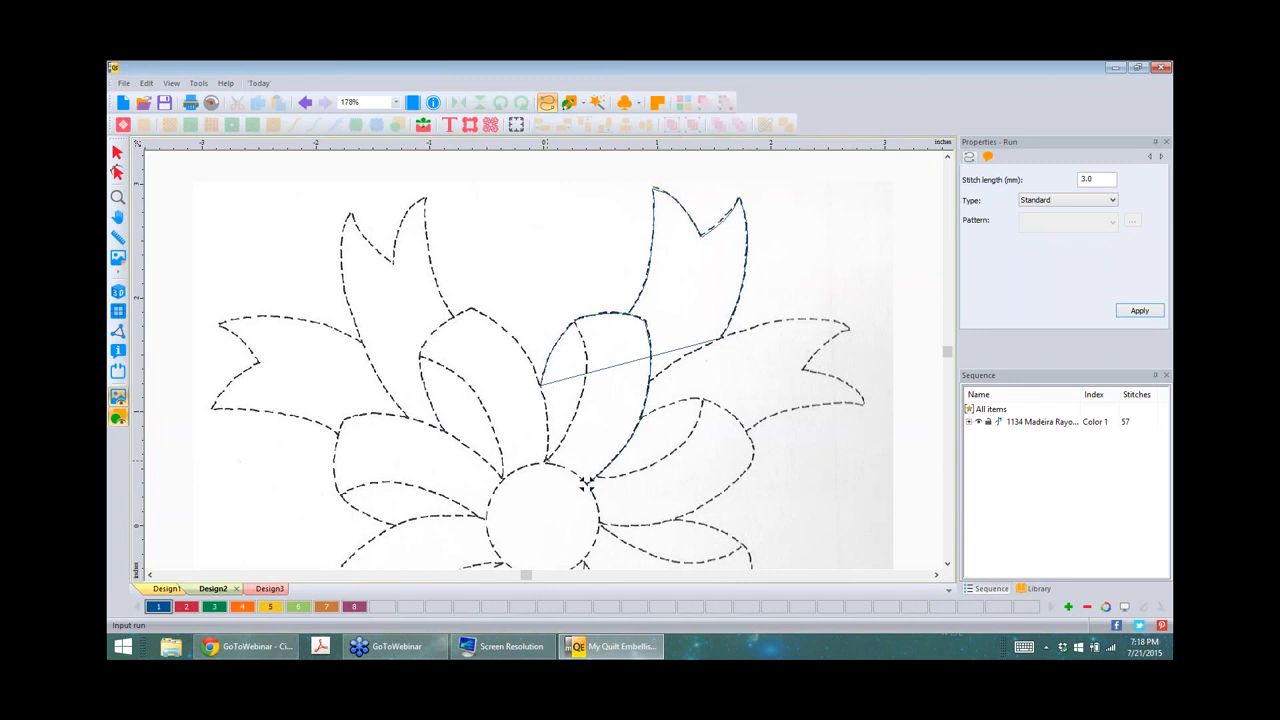
# Step: Trace the same petal's inner fold line from the central circle up to its upper corner as a separate run
pyautogui.click(546, 461)
pyautogui.click(564, 438)
pyautogui.click(575, 412)
pyautogui.click(585, 384)
pyautogui.click(587, 371)
pyautogui.click(584, 342)
pyautogui.click(578, 329)
pyautogui.rightClick(574, 321)
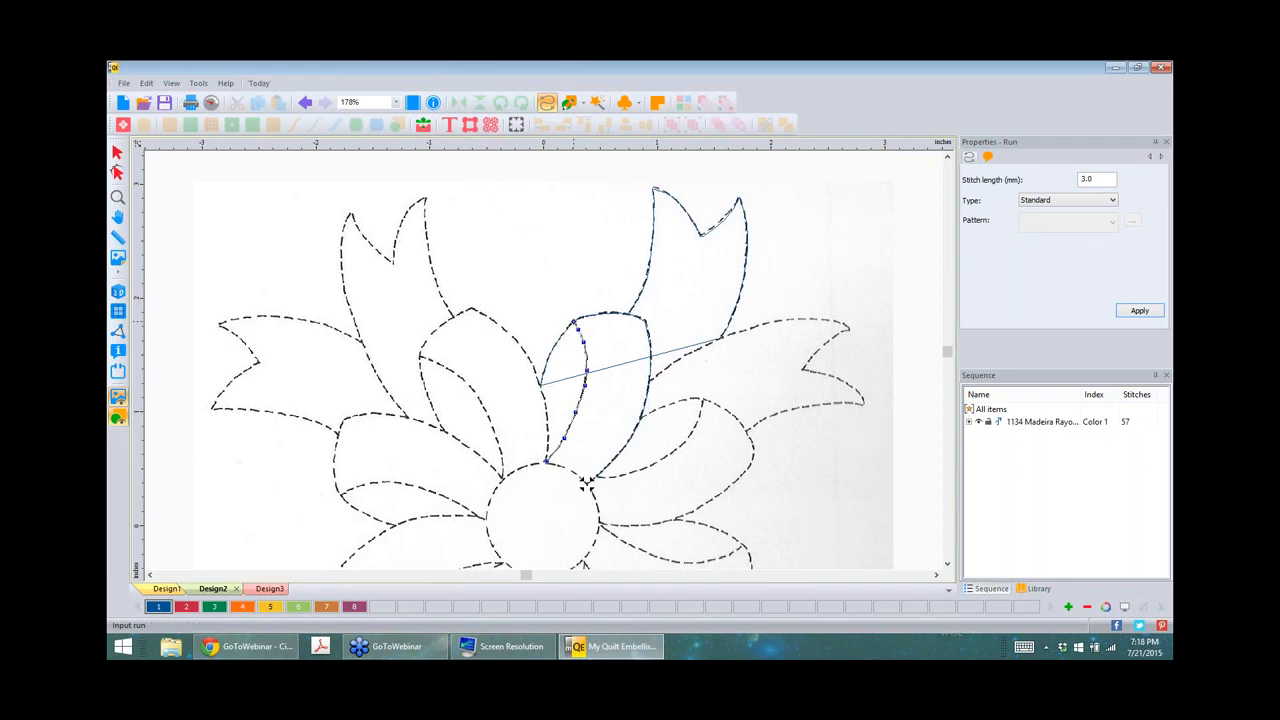
# Step: Trace the upper edge of the bow's right-hand ribbon tail from the petal out to its upper tip
pyautogui.click(666, 368)
pyautogui.click(688, 352)
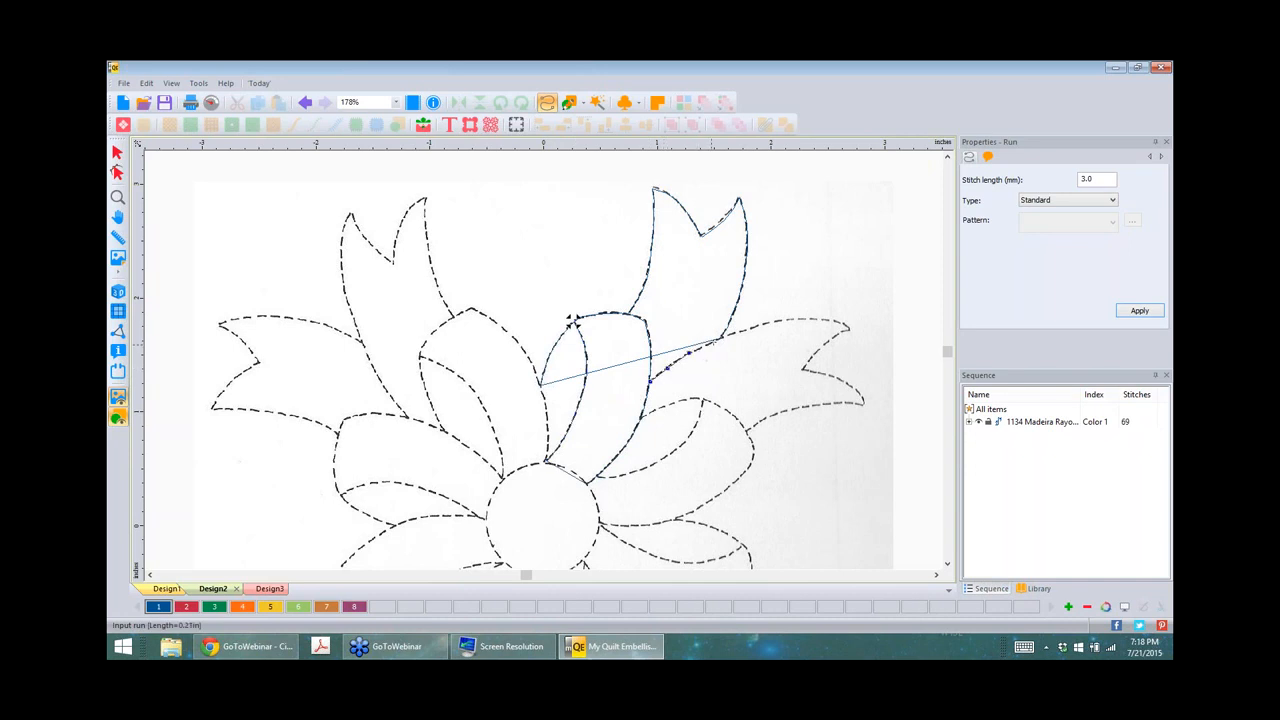
pyautogui.click(713, 341)
pyautogui.click(750, 328)
pyautogui.click(785, 317)
pyautogui.click(776, 322)
pyautogui.click(802, 319)
pyautogui.click(818, 320)
pyautogui.click(840, 322)
pyautogui.click(851, 331)
# Step: Continue the run from the upper tip into the ribbon tail's notch, redoing the point at the notch corner
pyautogui.click(837, 333)
pyautogui.click(823, 345)
pyautogui.click(809, 360)
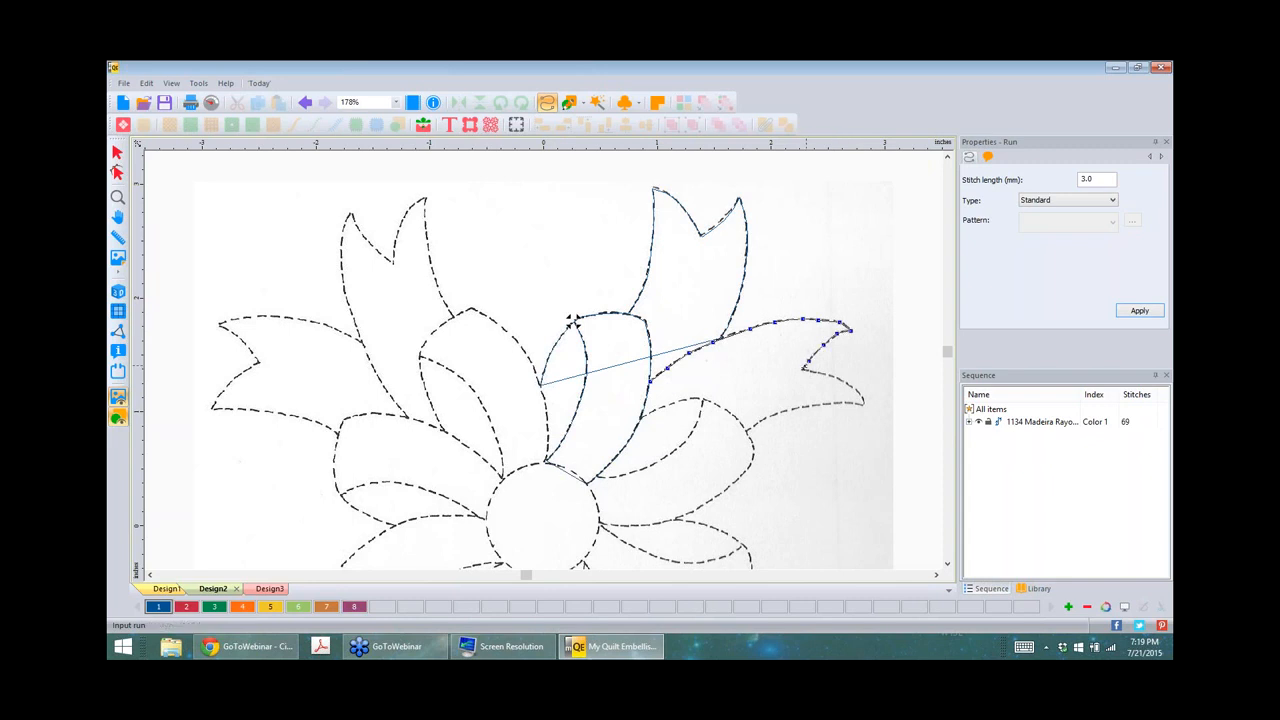
pyautogui.click(801, 371)
pyautogui.click(819, 373)
pyautogui.press('BackSpace')
pyautogui.click(814, 373)
pyautogui.press('BackSpace')
pyautogui.click(802, 370)
# Step: Trace from the notch to the ribbon tail's lower tip and back along its lower edge to the petal, finishing the run
pyautogui.click(815, 372)
pyautogui.click(835, 378)
pyautogui.click(850, 384)
pyautogui.click(864, 406)
pyautogui.click(773, 414)
pyautogui.click(757, 423)
pyautogui.click(748, 430)
pyautogui.rightClick(748, 430)
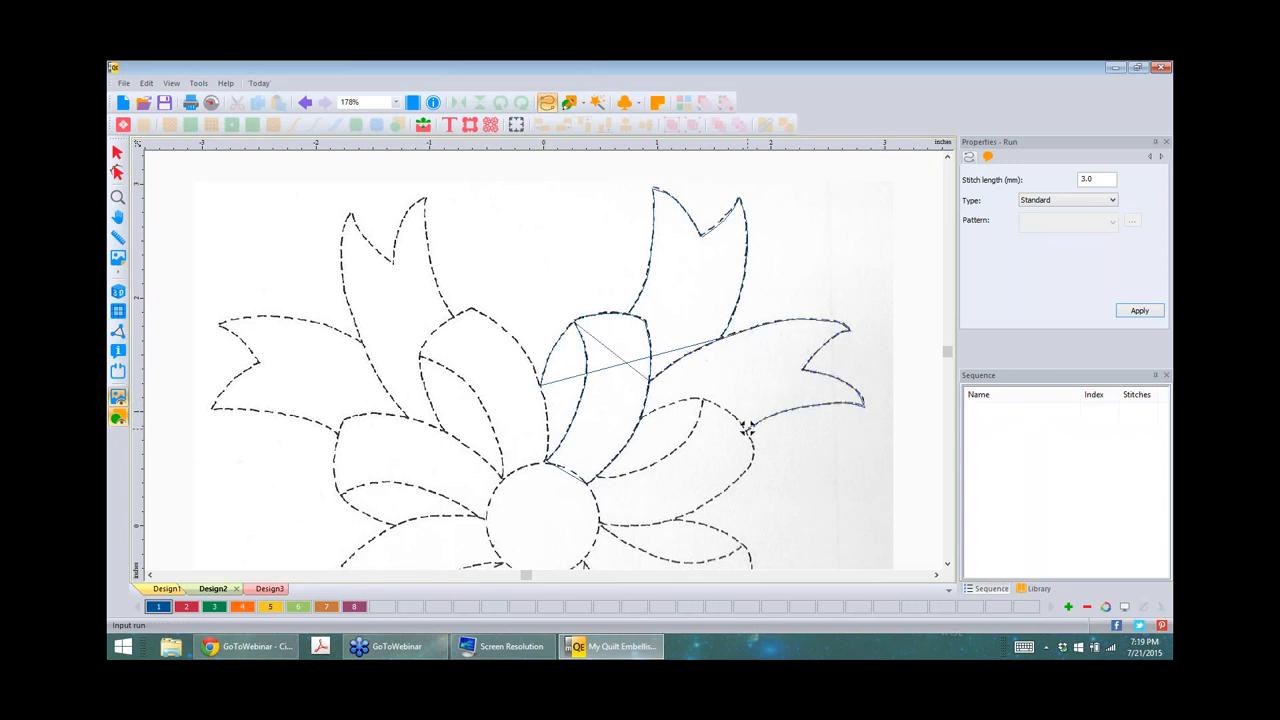
# Step: Trace the inner fold line of the next petal below, from near the central circle up to the petal's top, and finish the run
pyautogui.click(947, 564)
pyautogui.click(947, 564)
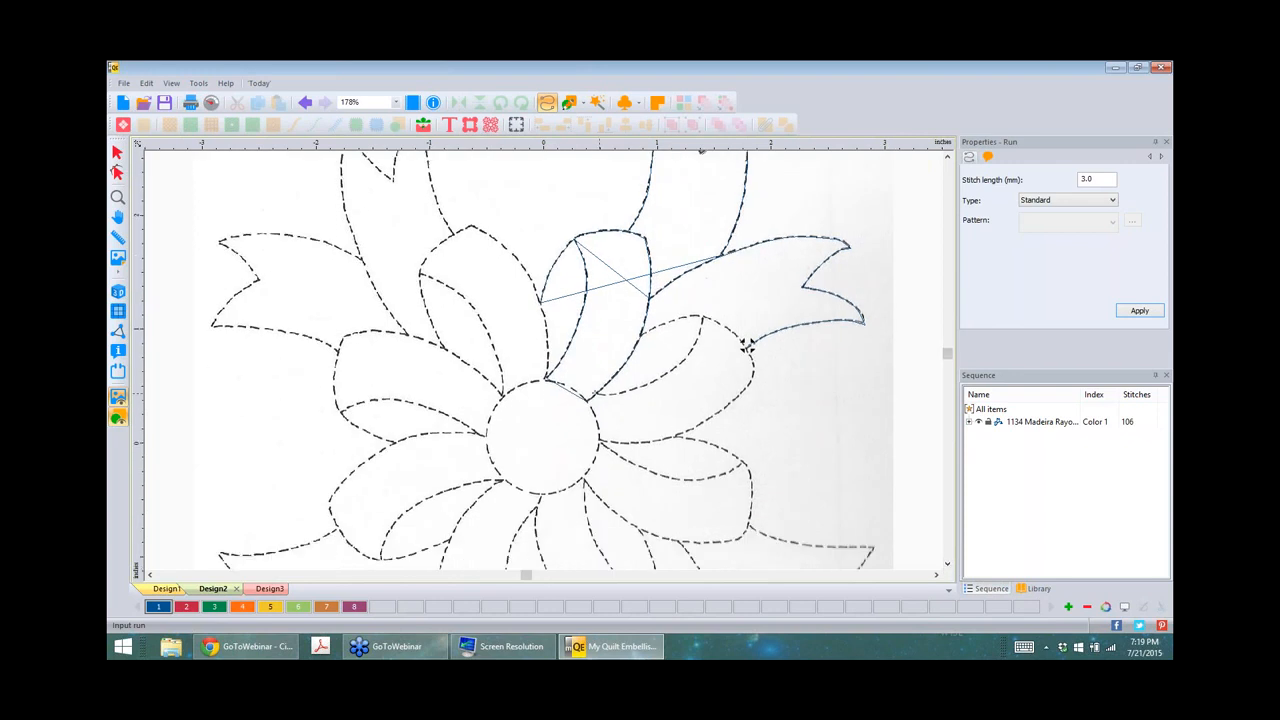
pyautogui.click(597, 393)
pyautogui.click(623, 394)
pyautogui.click(655, 383)
pyautogui.click(673, 372)
pyautogui.click(691, 349)
pyautogui.click(702, 321)
pyautogui.press('Return')
# Step: Trace that petal's outer outline from the neighbouring petal over its top and around to the central circle, and finish the run
pyautogui.click(641, 334)
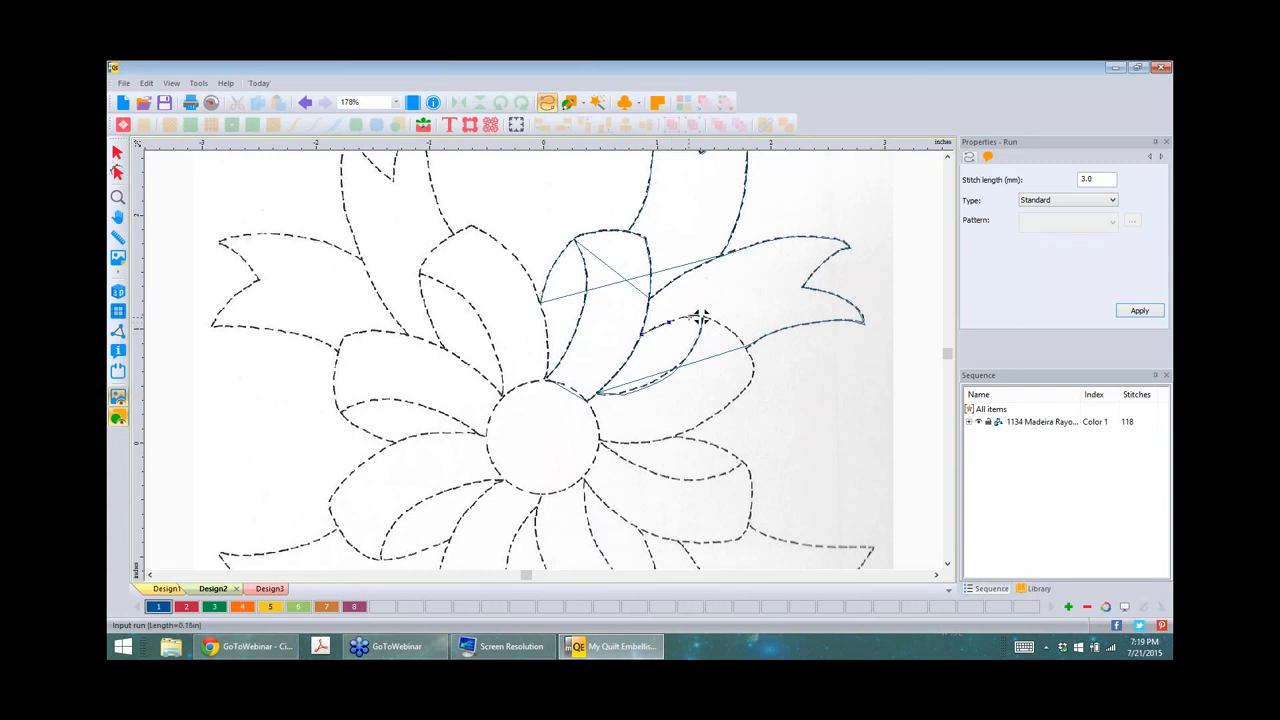
pyautogui.click(704, 318)
pyautogui.click(721, 324)
pyautogui.click(738, 338)
pyautogui.click(750, 354)
pyautogui.click(752, 383)
pyautogui.click(734, 401)
pyautogui.click(700, 425)
pyautogui.click(653, 441)
pyautogui.click(629, 442)
pyautogui.click(614, 441)
pyautogui.click(600, 440)
pyautogui.press('Return')
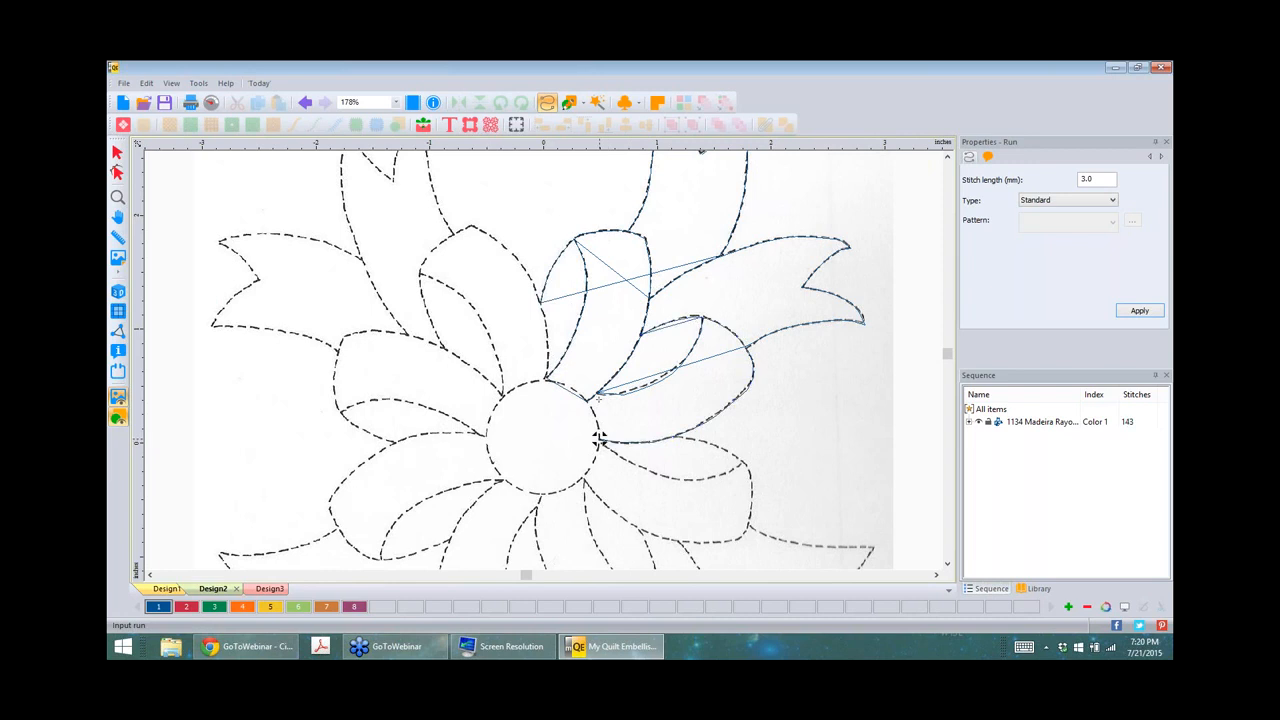
# Step: Hide the backdrop and switch on the realistic stitch view to examine the traced runs and the jumps between them
pyautogui.click(118, 397)
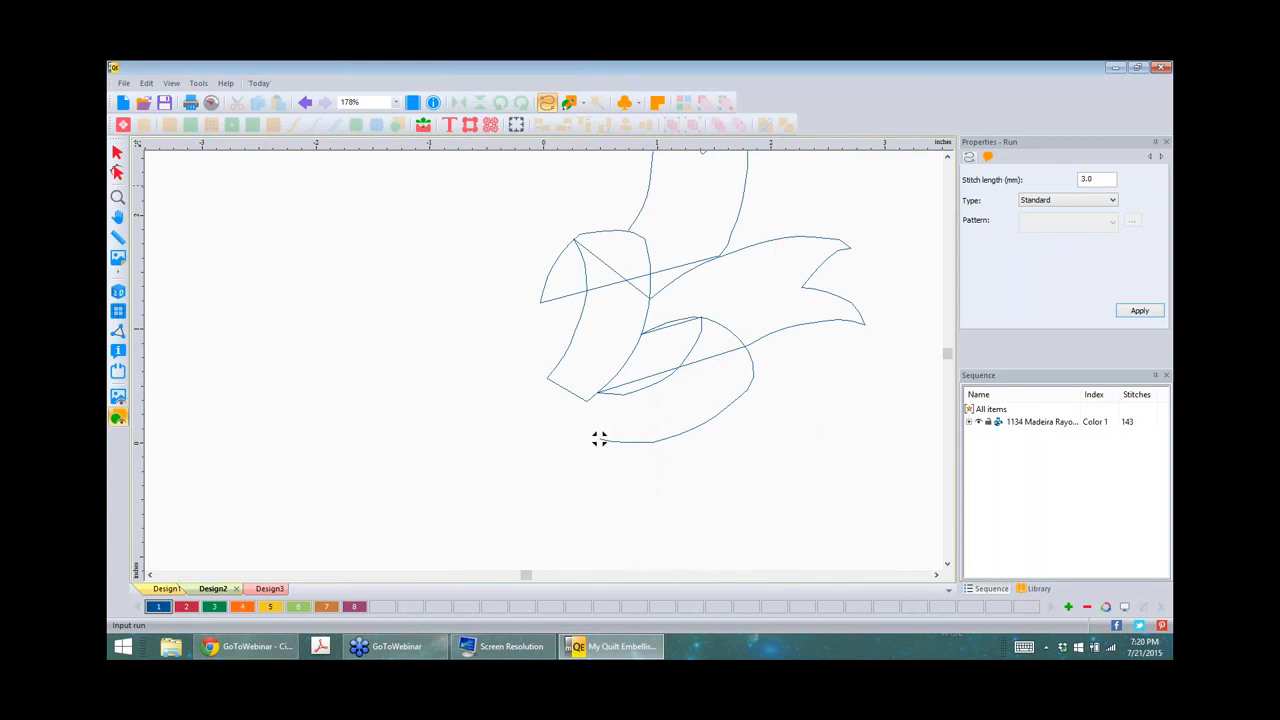
pyautogui.scroll(3, 188, 337)
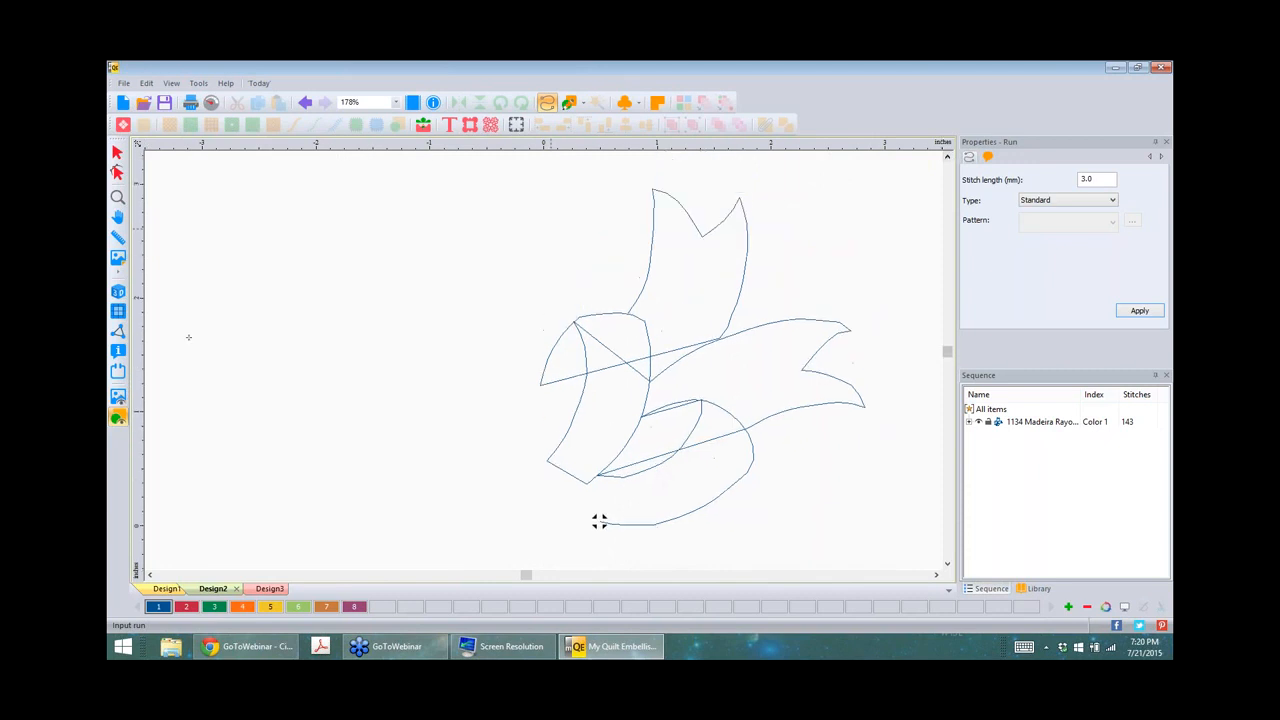
pyautogui.click(118, 292)
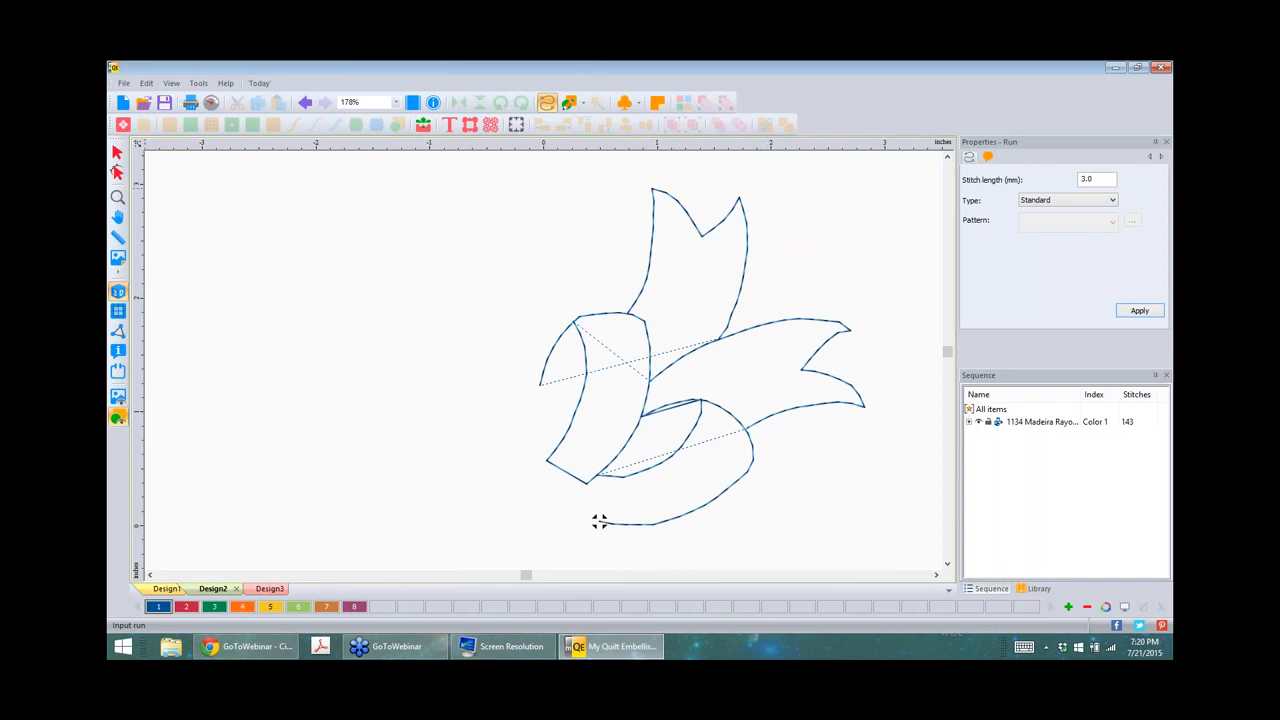
# Step: Select all six traced runs, convert them into one continuous run without jumps, and deselect it
pyautogui.click(117, 152)
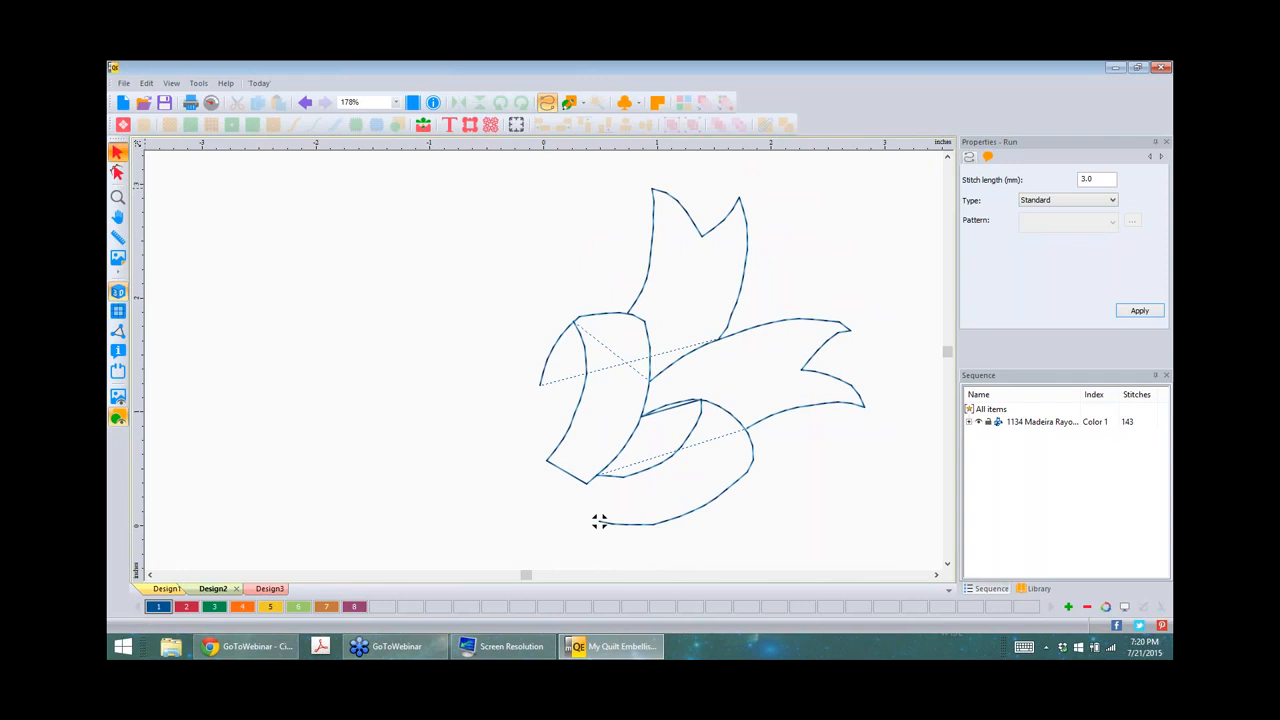
pyautogui.click(765, 457)
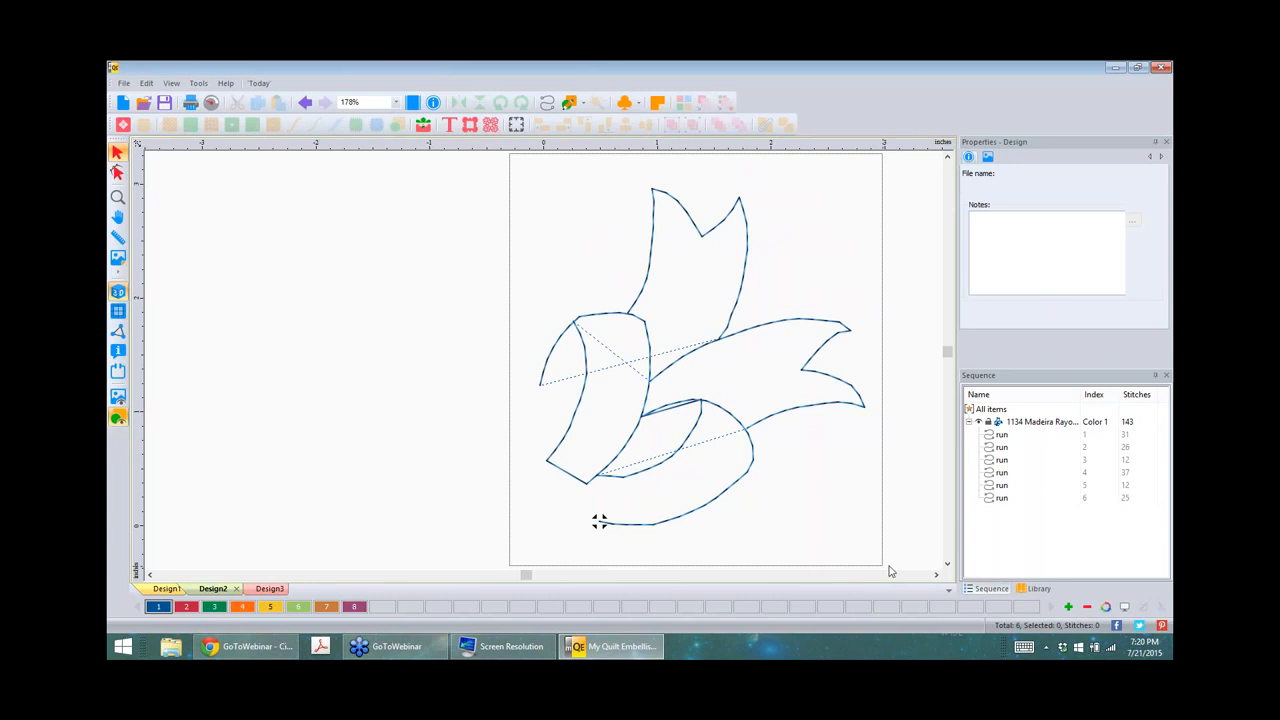
pyautogui.hotkey('ctrl', 'a')
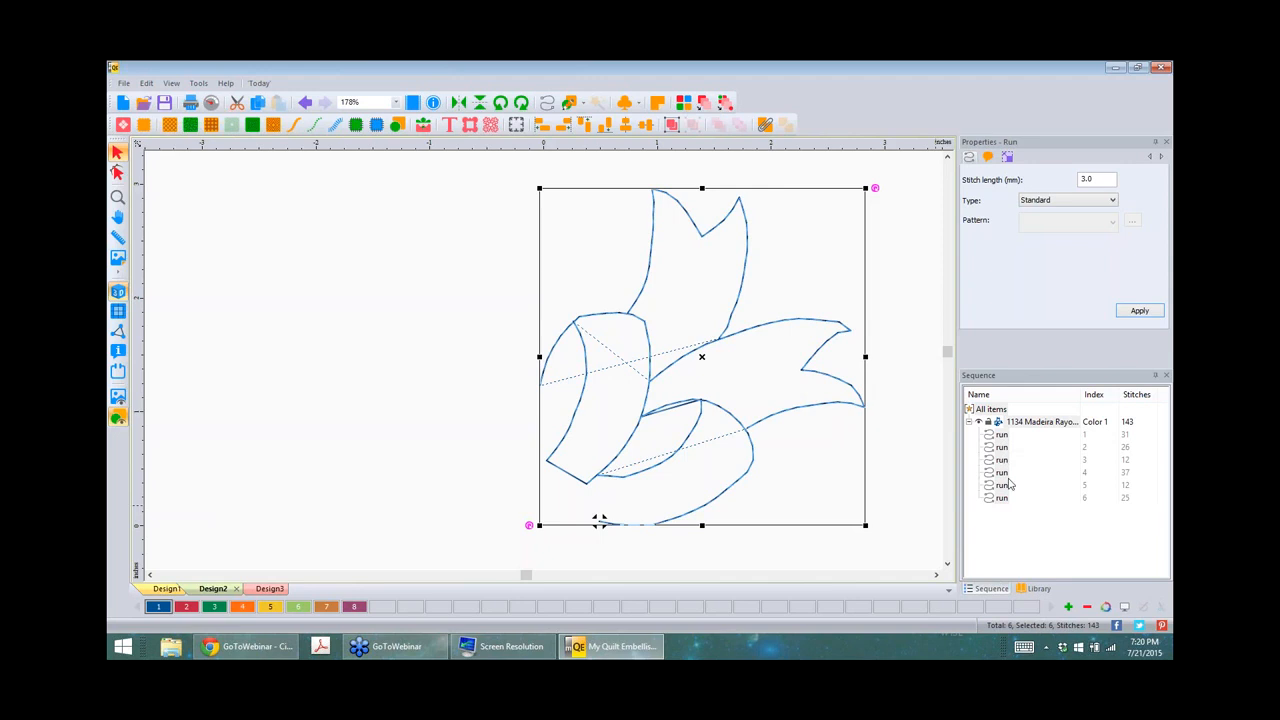
pyautogui.click(765, 126)
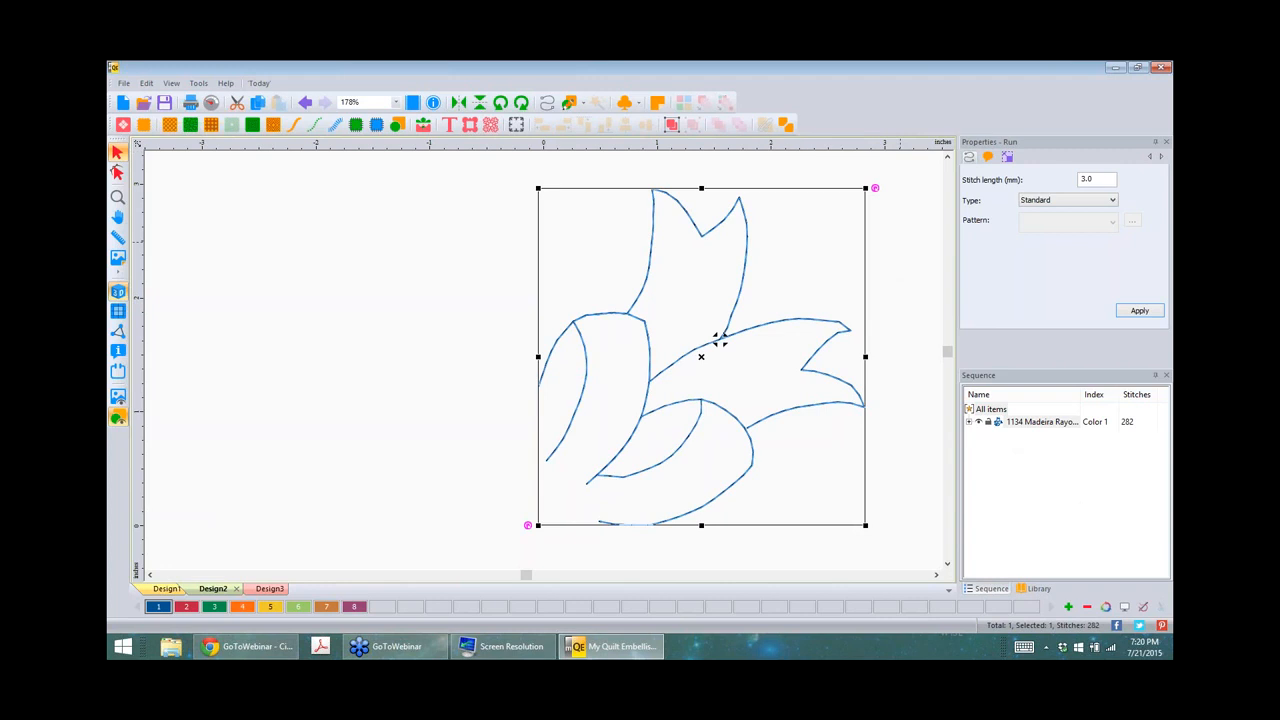
pyautogui.click(903, 254)
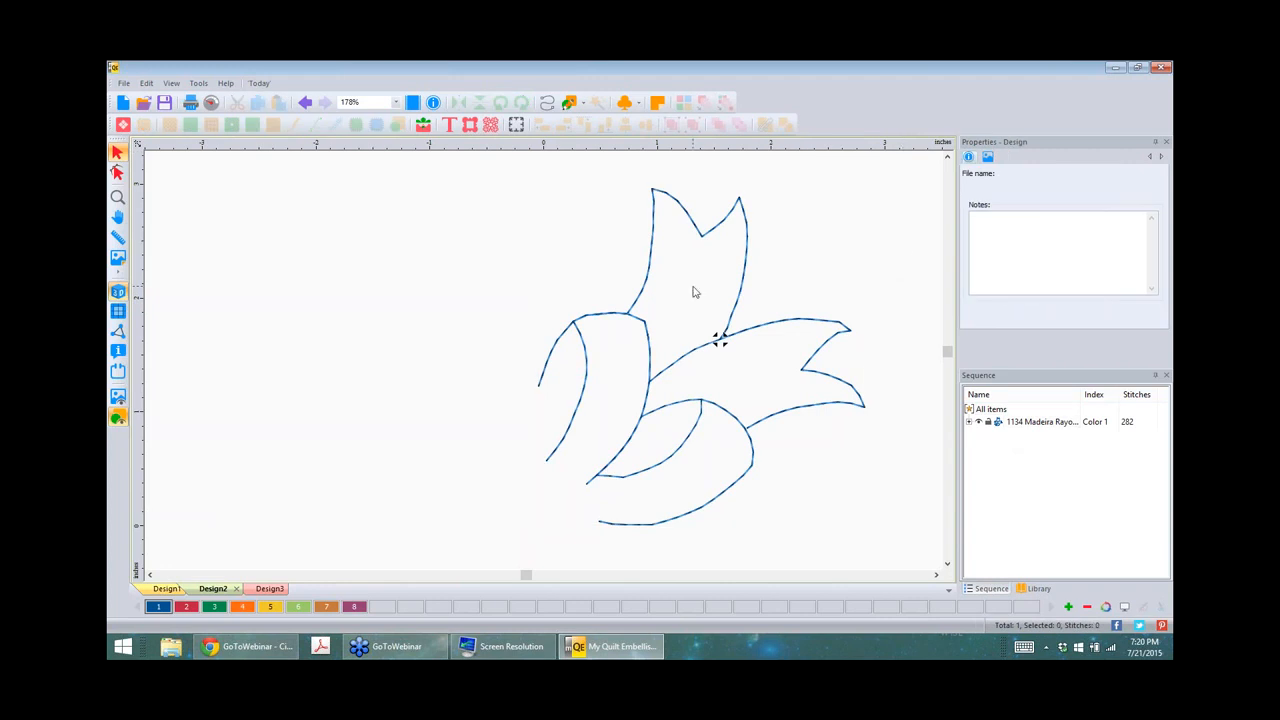
# Step: Show the backdrop again, and copy and paste the combined run
pyautogui.click(118, 397)
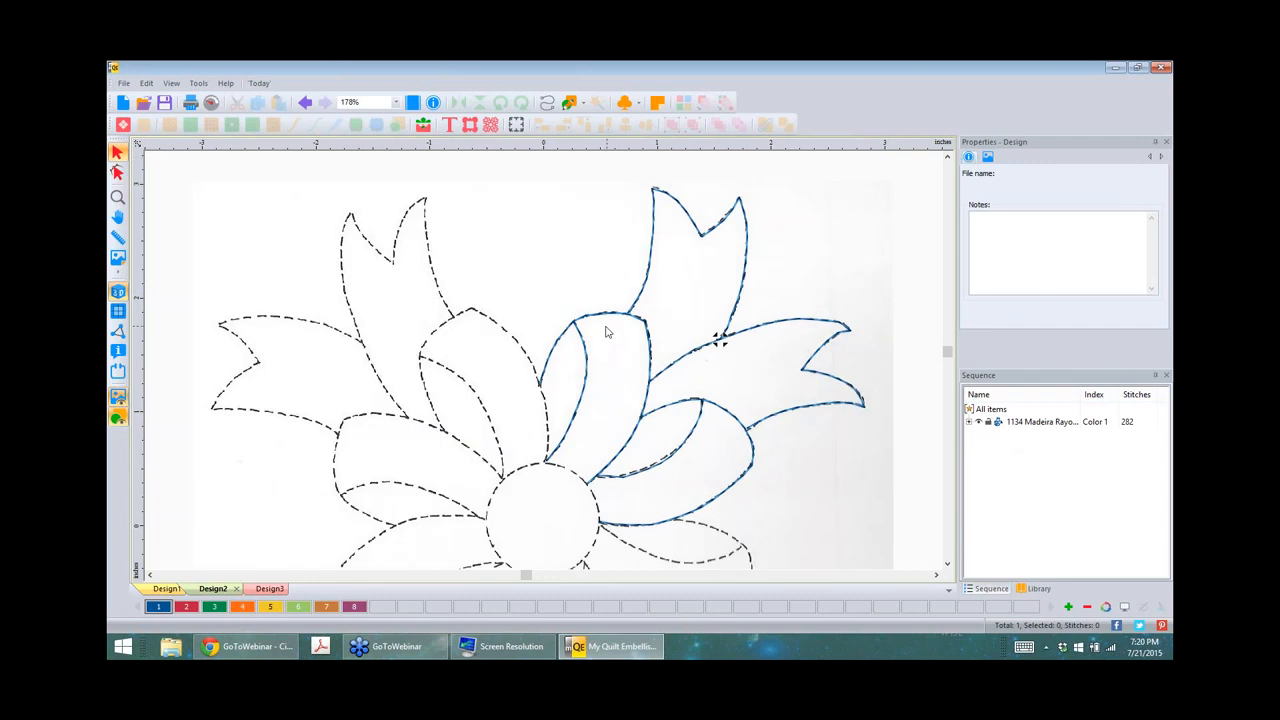
pyautogui.scroll(-1, 606, 333)
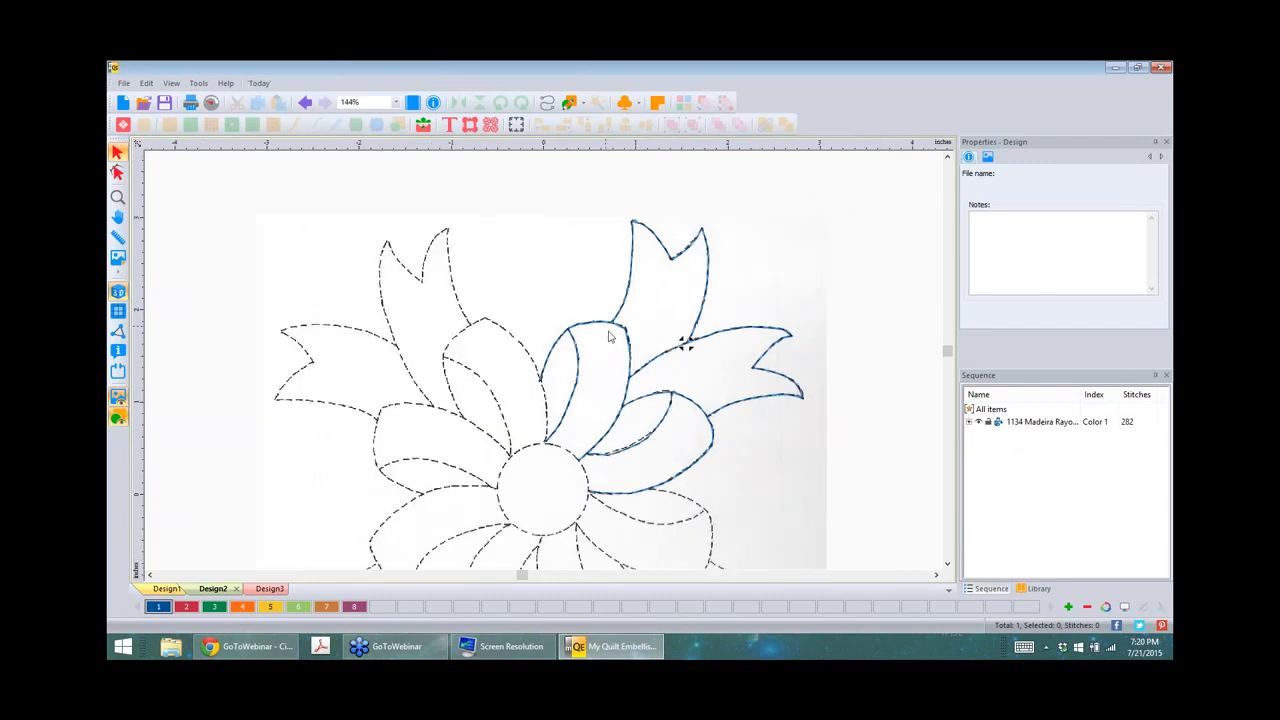
pyautogui.click(632, 274)
pyautogui.click(686, 343)
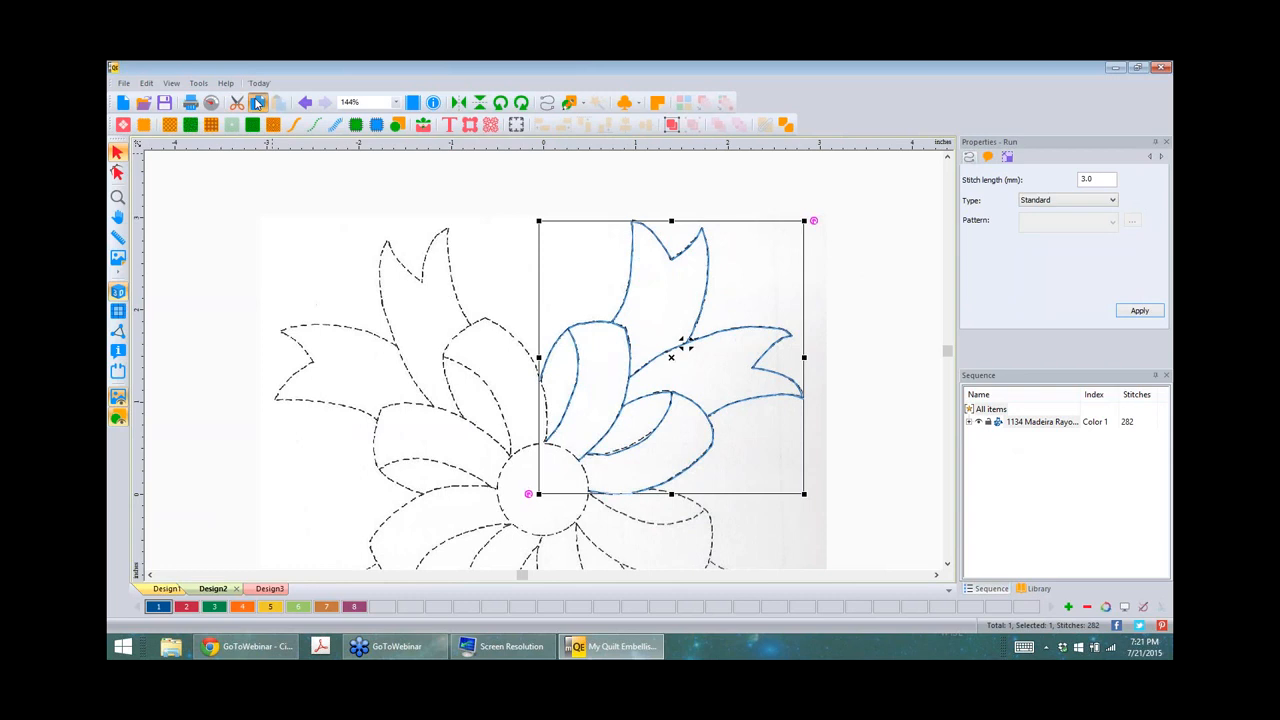
pyautogui.rightClick(283, 222)
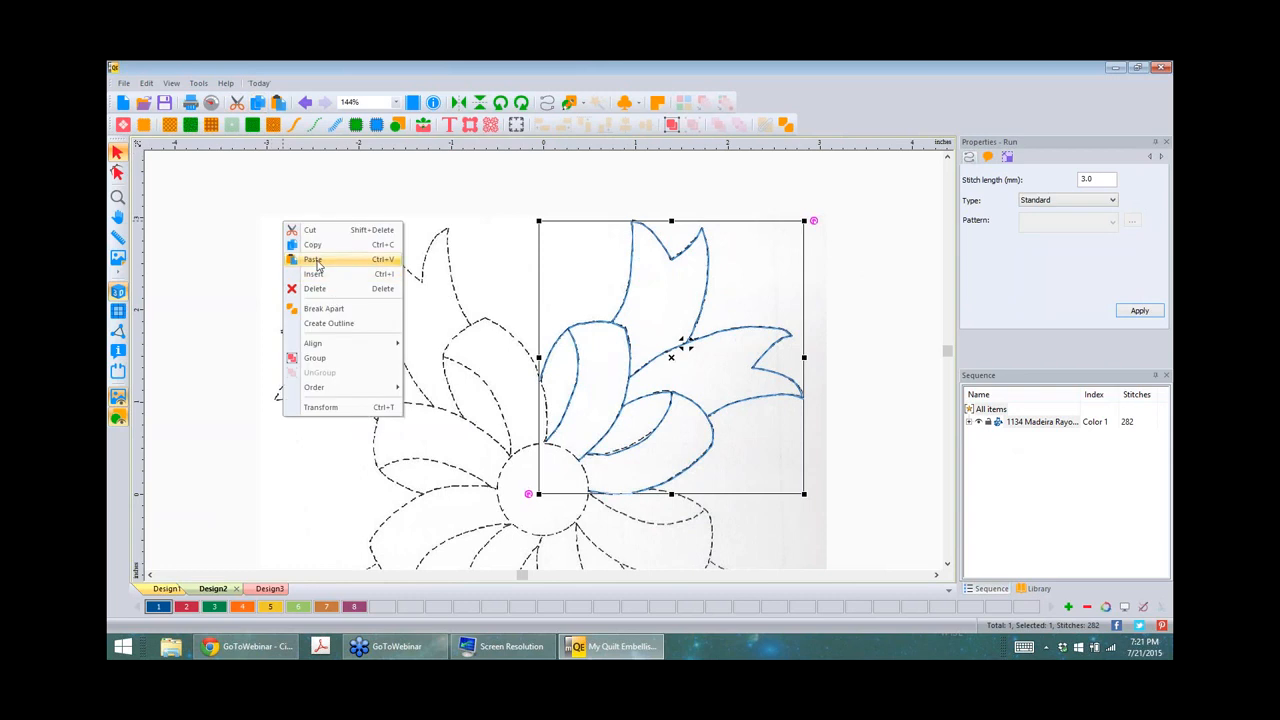
pyautogui.click(317, 264)
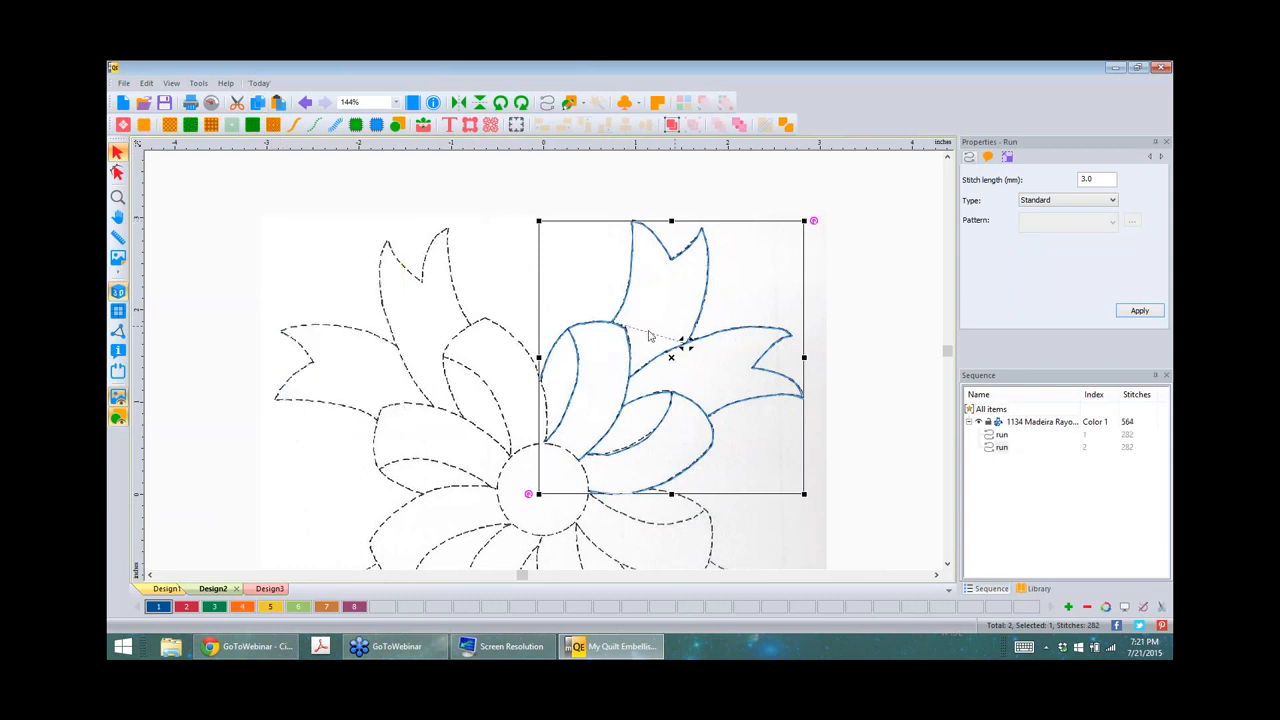
# Step: Mirror and rotate the pasted copy, fit it over the bow's left half, and realign the original with the right half
pyautogui.click(498, 109)
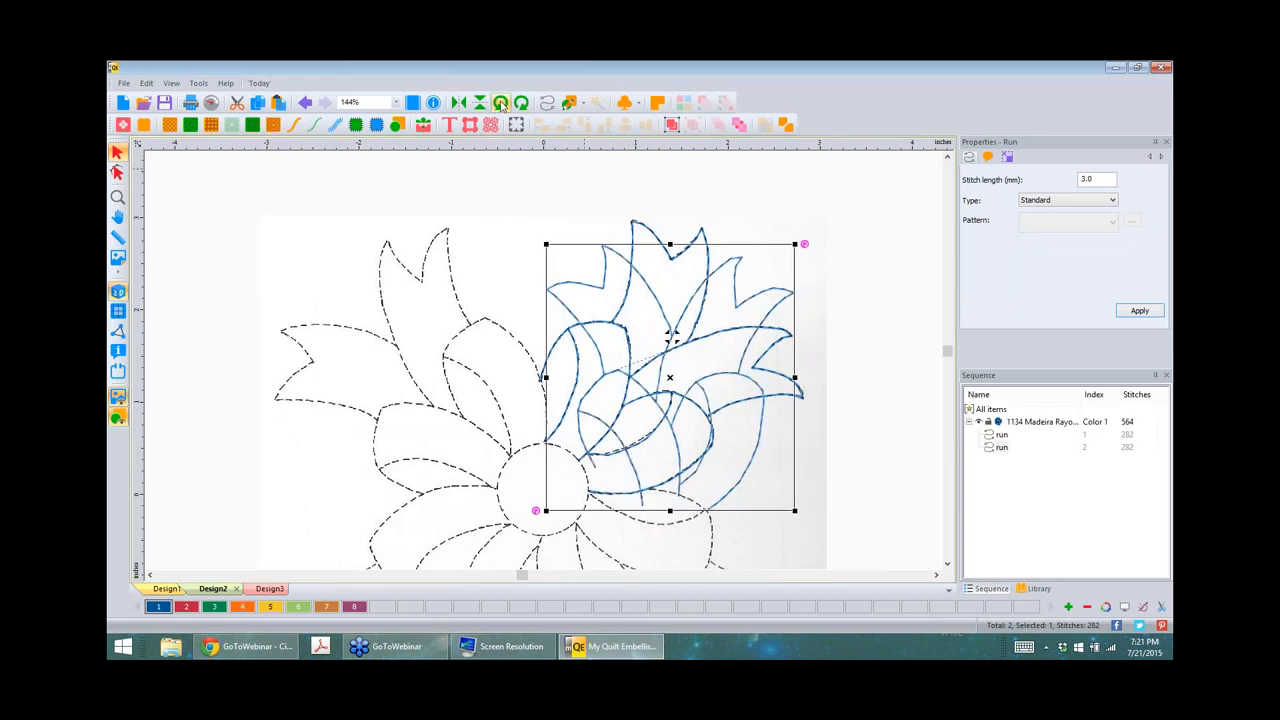
pyautogui.click(501, 104)
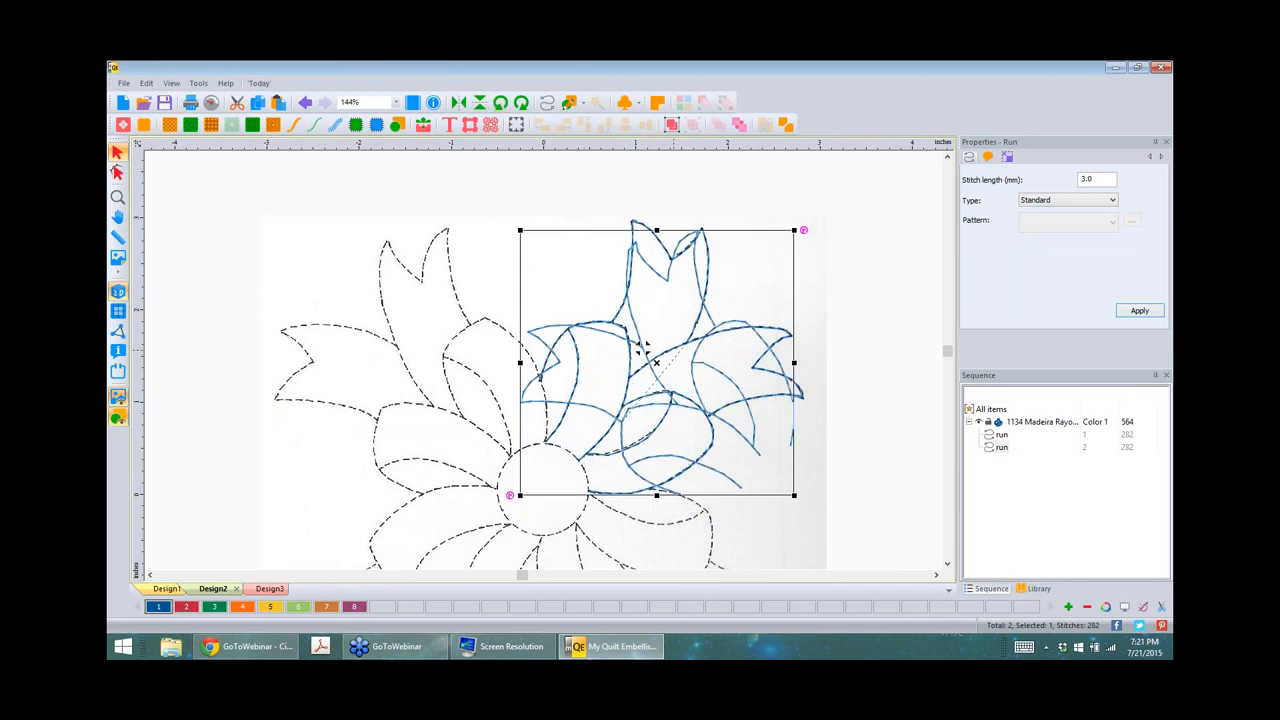
pyautogui.moveTo(643, 348); pyautogui.dragTo(775, 402)
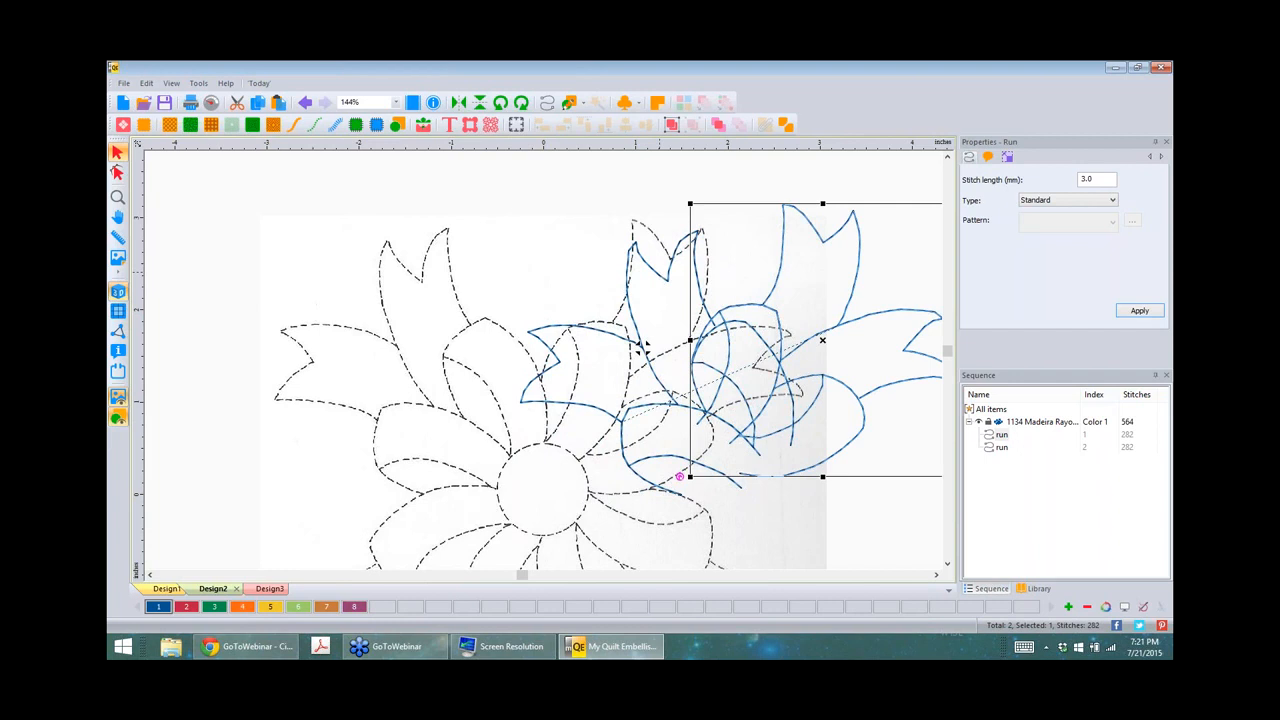
pyautogui.moveTo(681, 279); pyautogui.dragTo(417, 279)
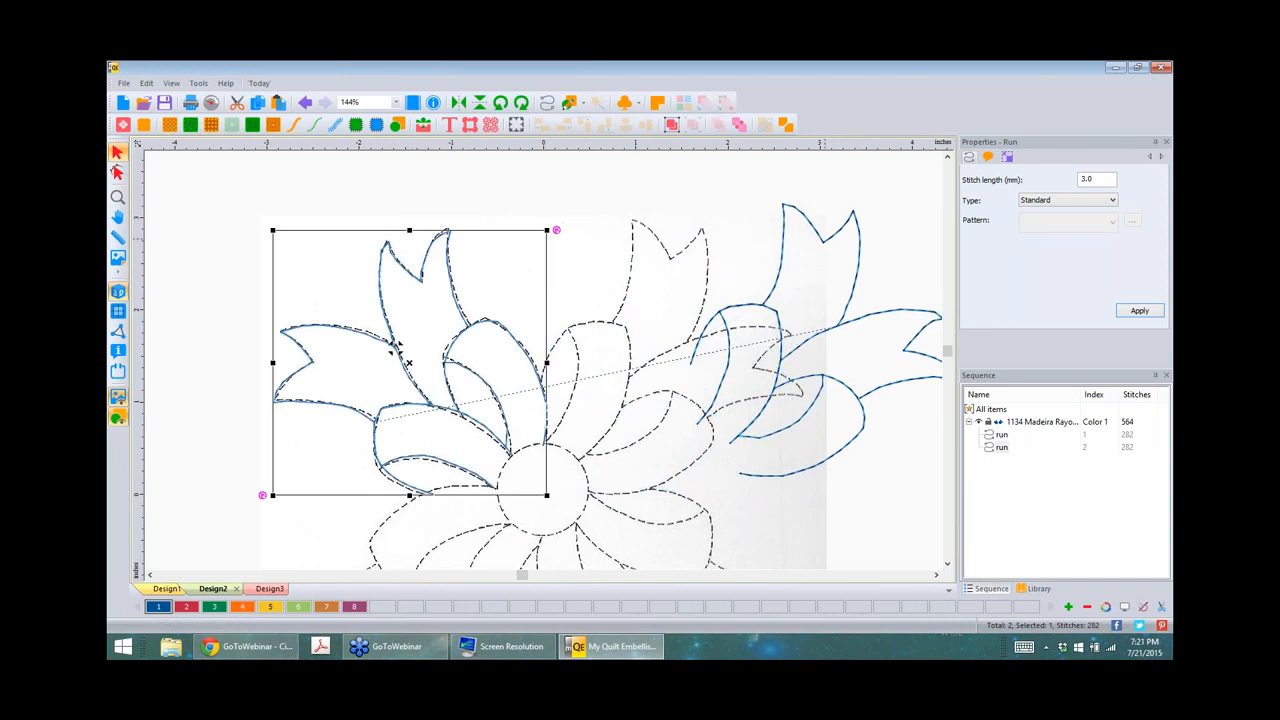
pyautogui.moveTo(829, 243); pyautogui.dragTo(676, 260)
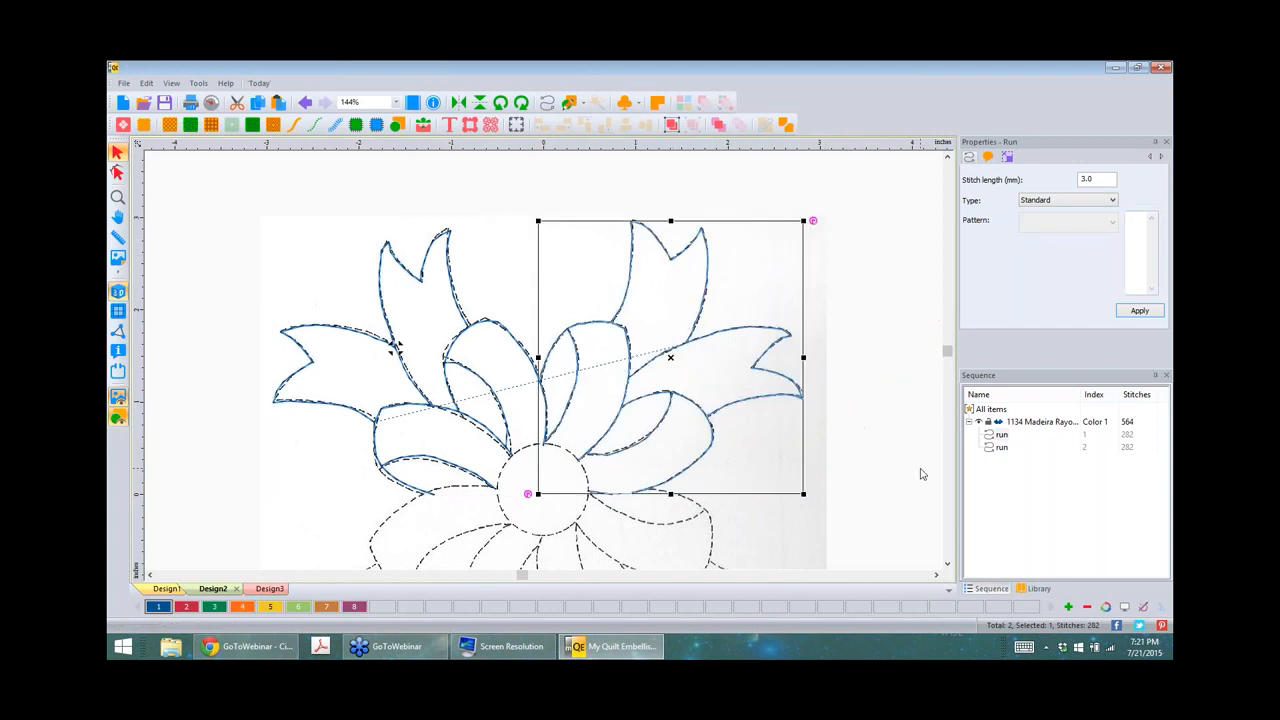
pyautogui.click(922, 472)
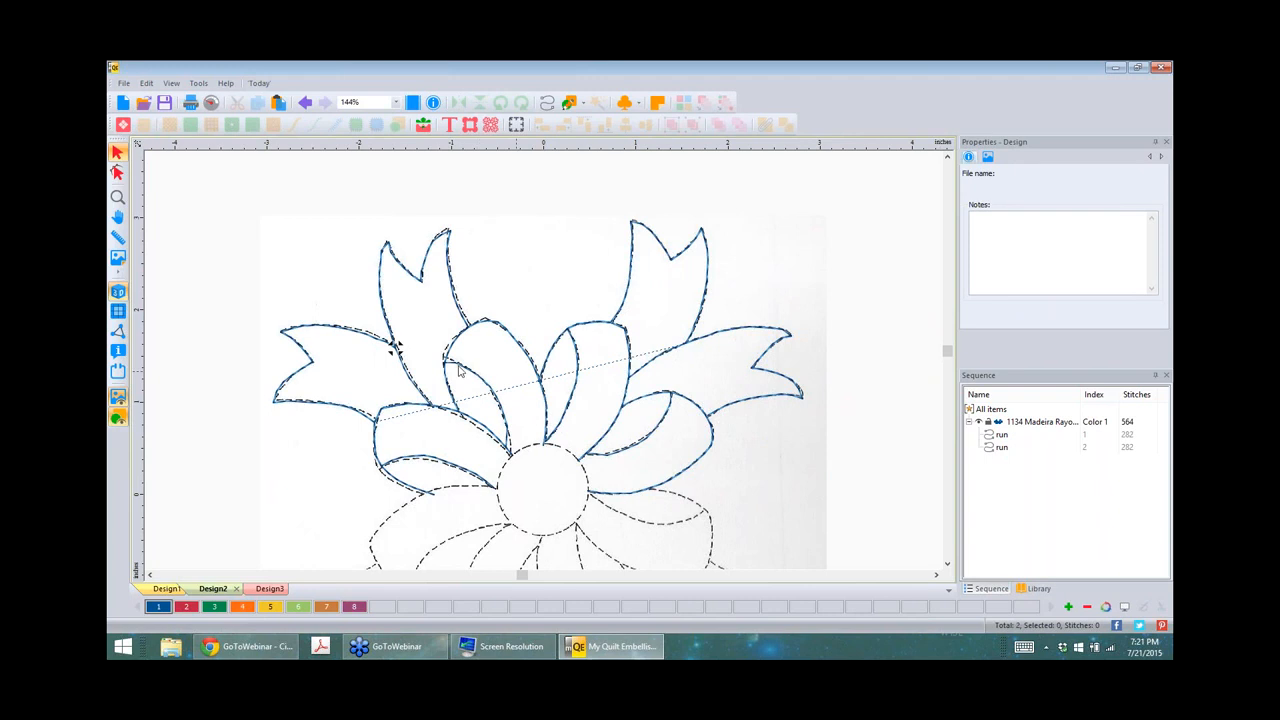
# Step: Edit the mirrored run's outline points so the upper left petal's side corner, peak and fold follow the dashed artwork
pyautogui.click(395, 345)
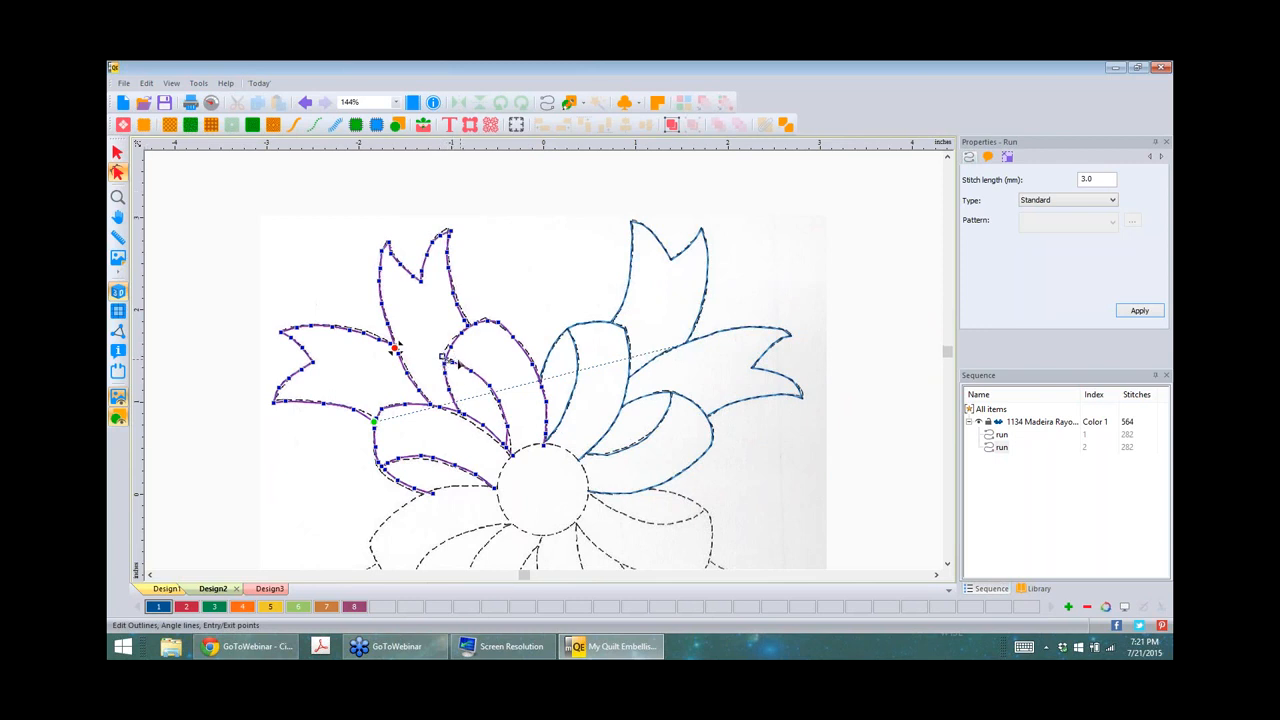
pyautogui.scroll(3, 439, 358)
pyautogui.moveTo(370, 365); pyautogui.dragTo(376, 331)
pyautogui.click(443, 290)
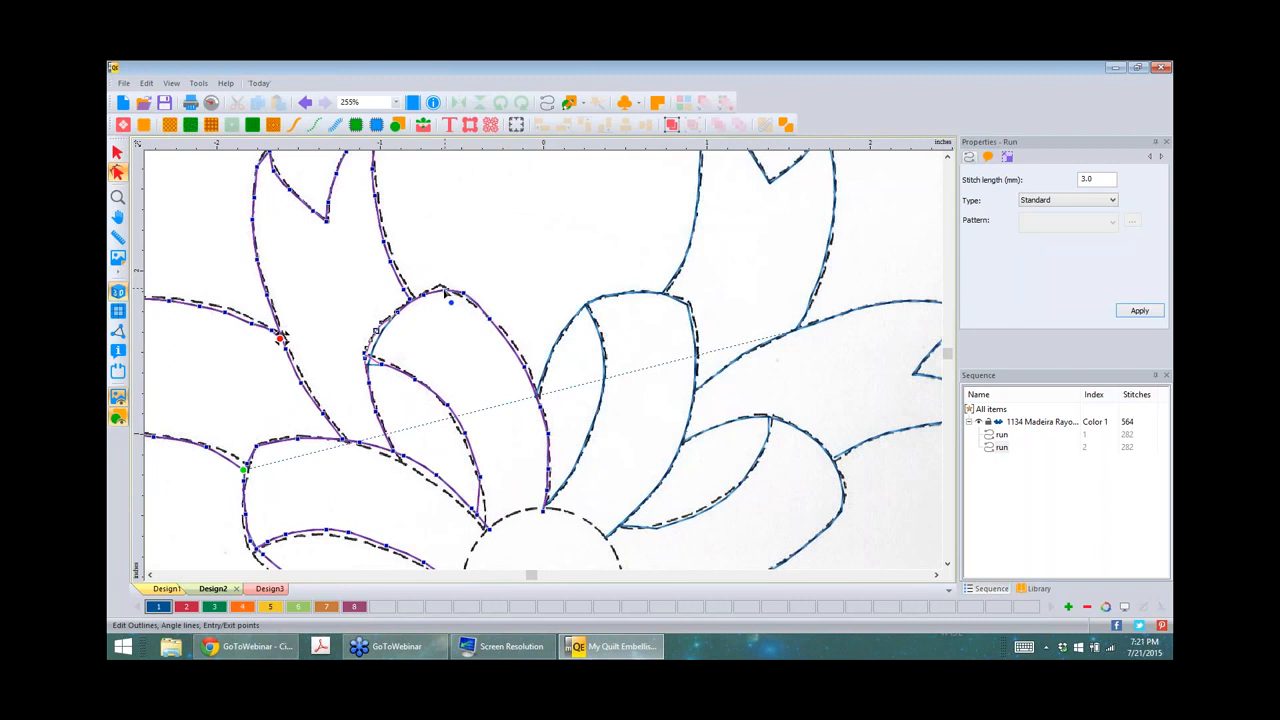
pyautogui.moveTo(441, 290); pyautogui.dragTo(439, 286)
pyautogui.click(446, 370)
pyautogui.click(383, 364)
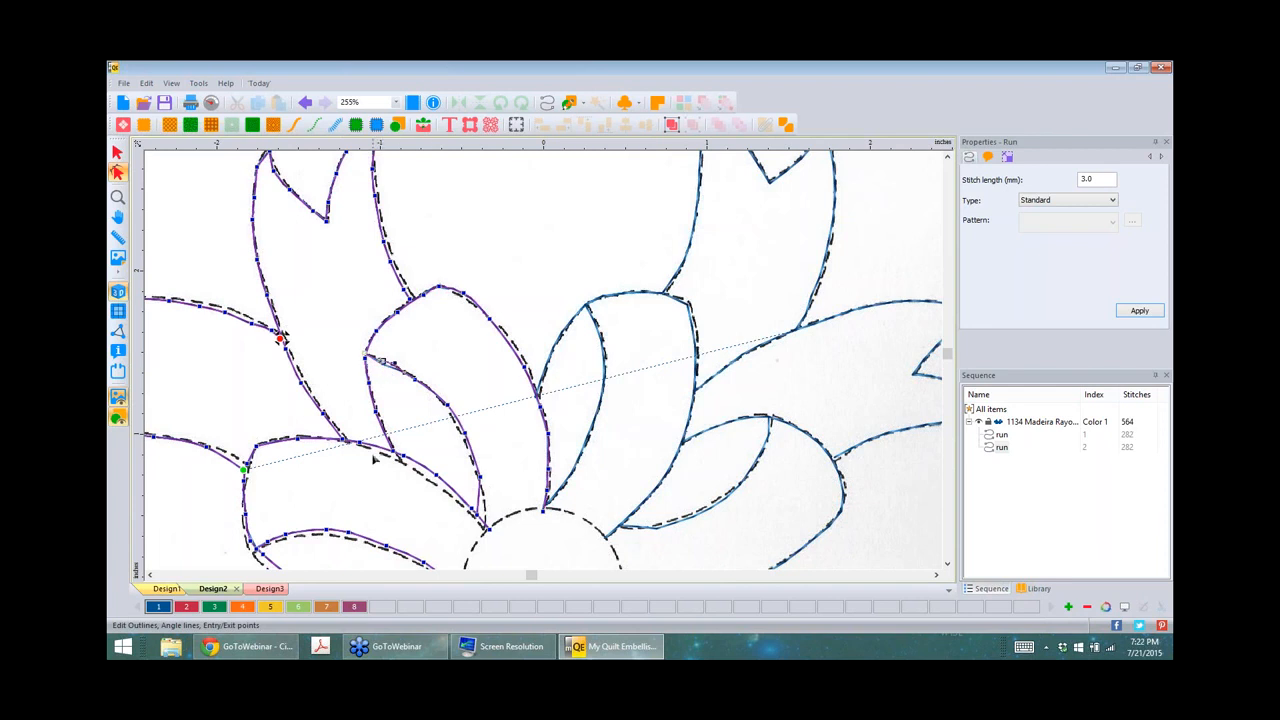
pyautogui.scroll(-2, 373, 458)
pyautogui.scroll(-1, 377, 455)
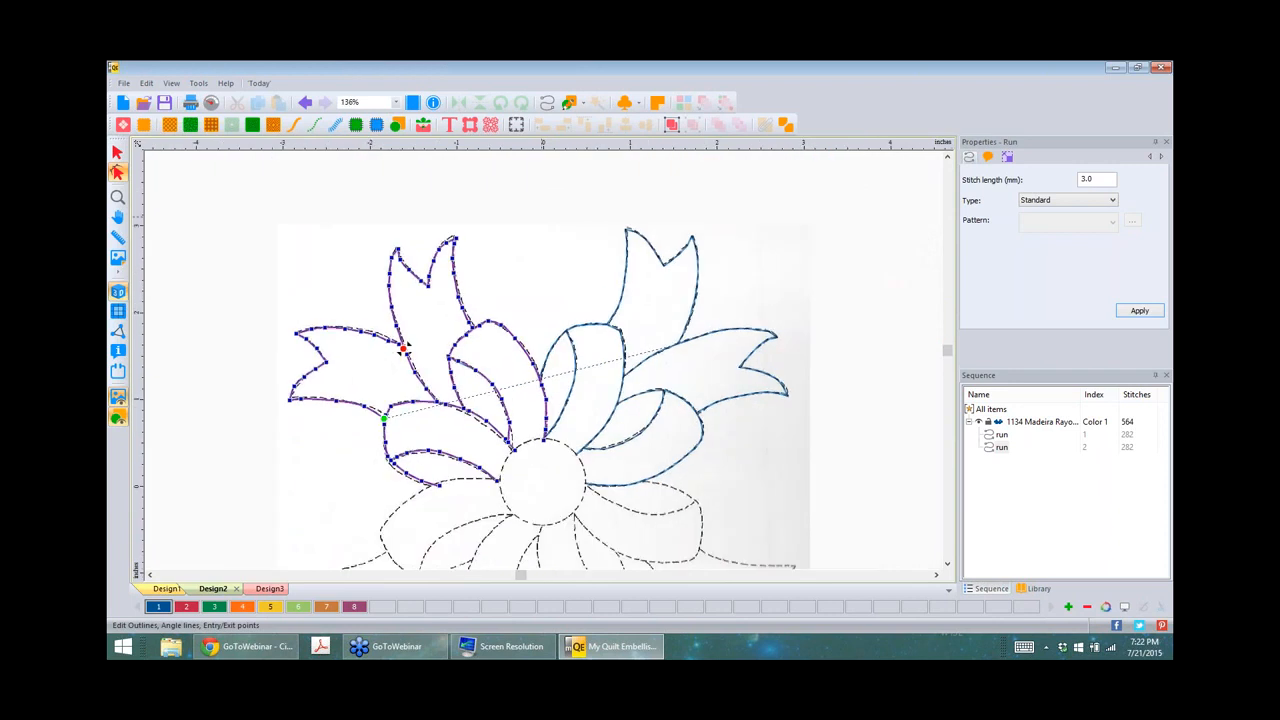
pyautogui.click(117, 152)
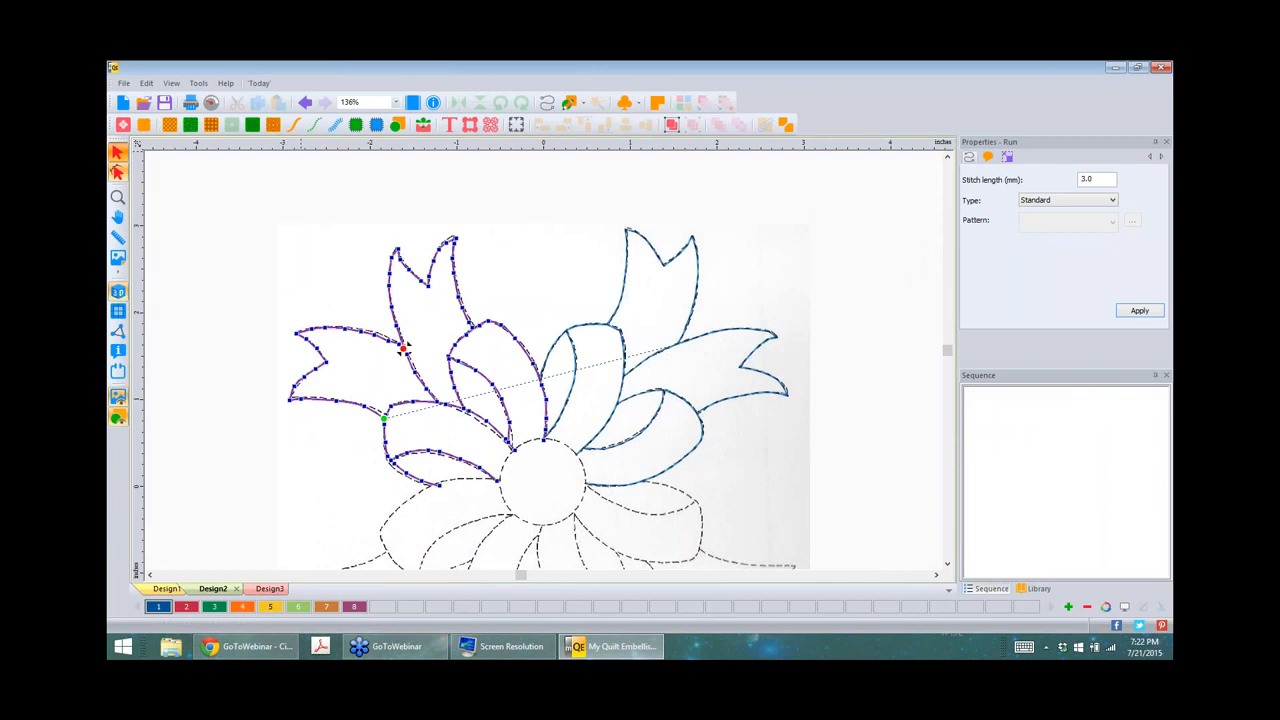
# Step: Select both upper half-bow runs and combine them into one continuous run
pyautogui.click(274, 189)
pyautogui.moveTo(250, 181); pyautogui.dragTo(840, 550)
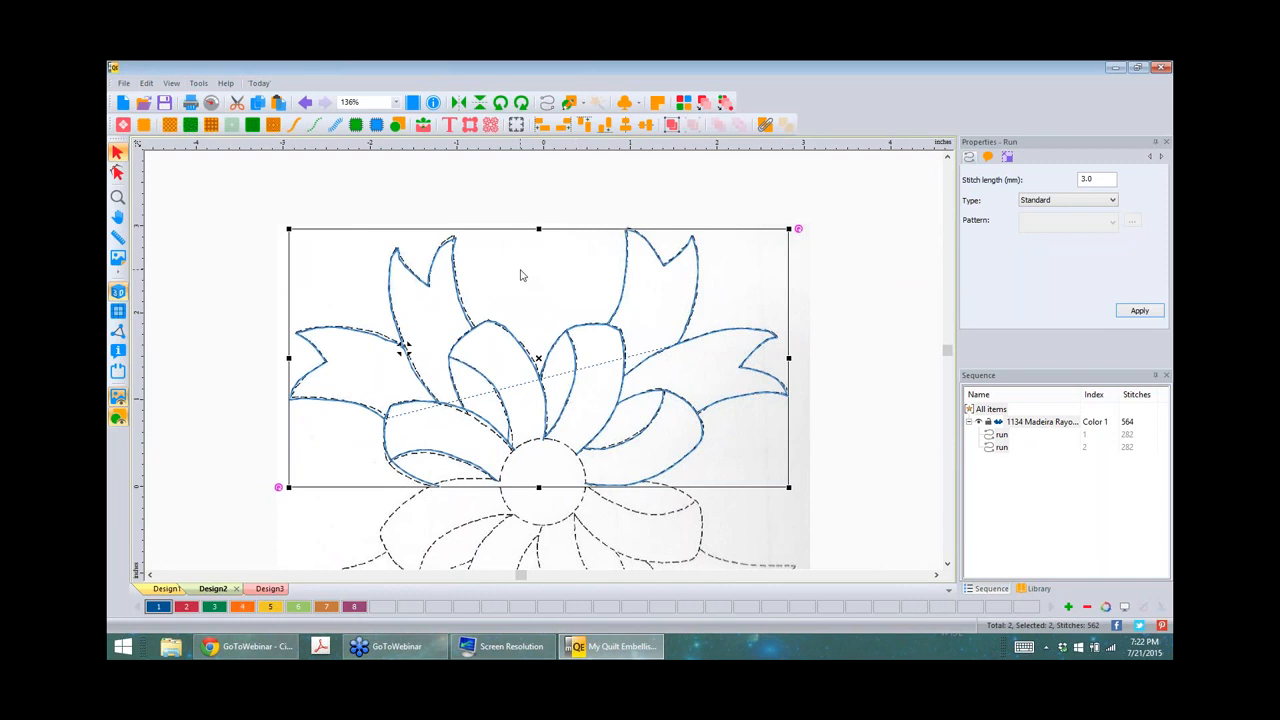
pyautogui.click(766, 125)
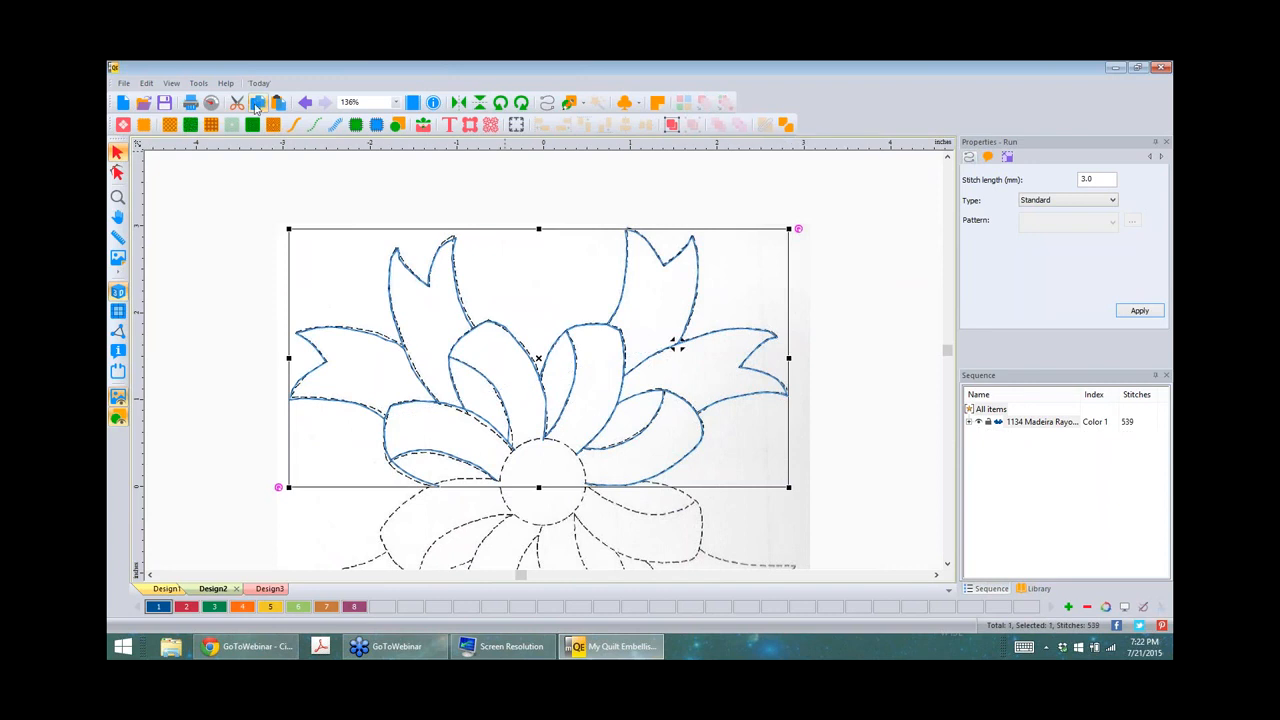
# Step: Paste a copy of the combined run, rotate it upside down, and place it over the lower half of the backdrop's bow
pyautogui.rightClick(351, 269)
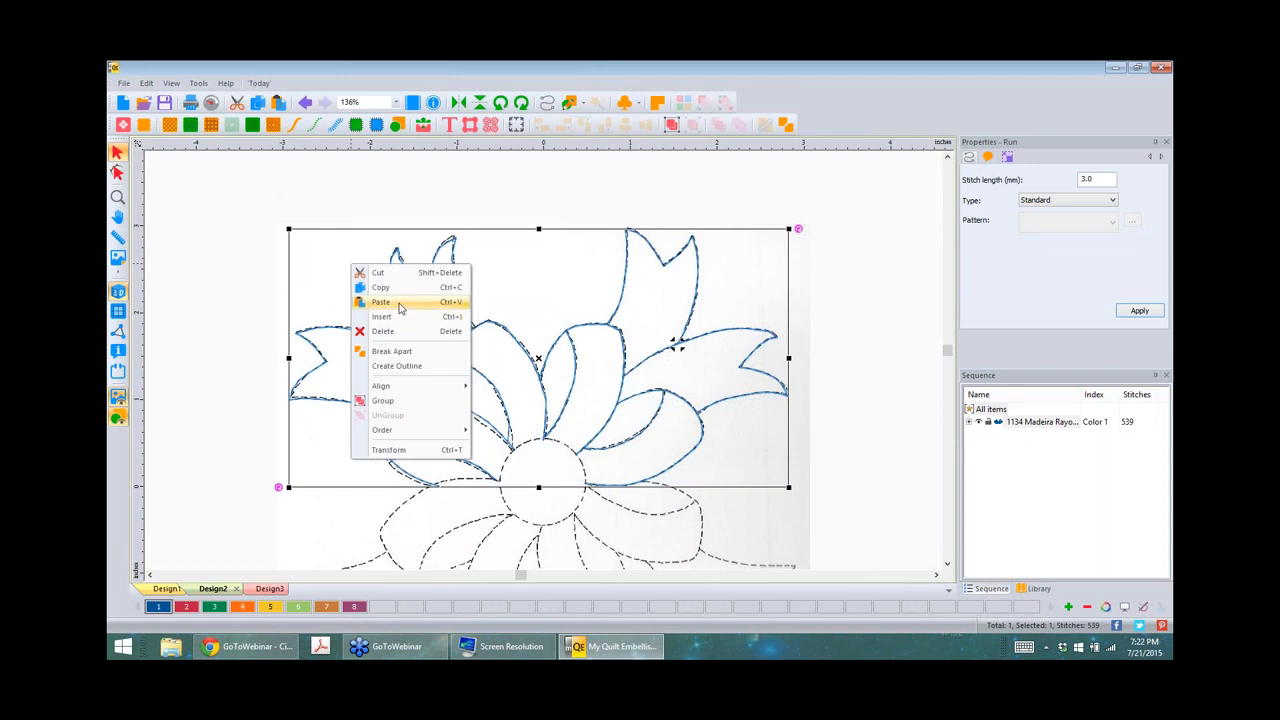
pyautogui.click(399, 303)
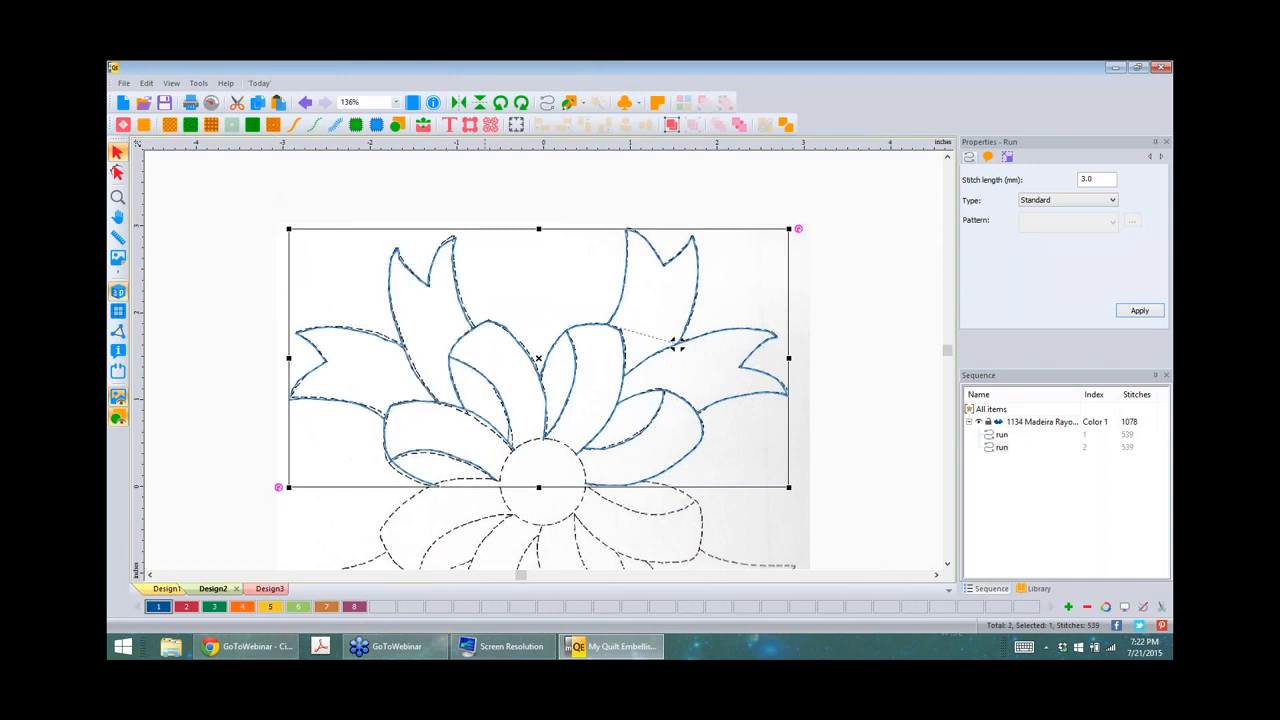
pyautogui.click(501, 106)
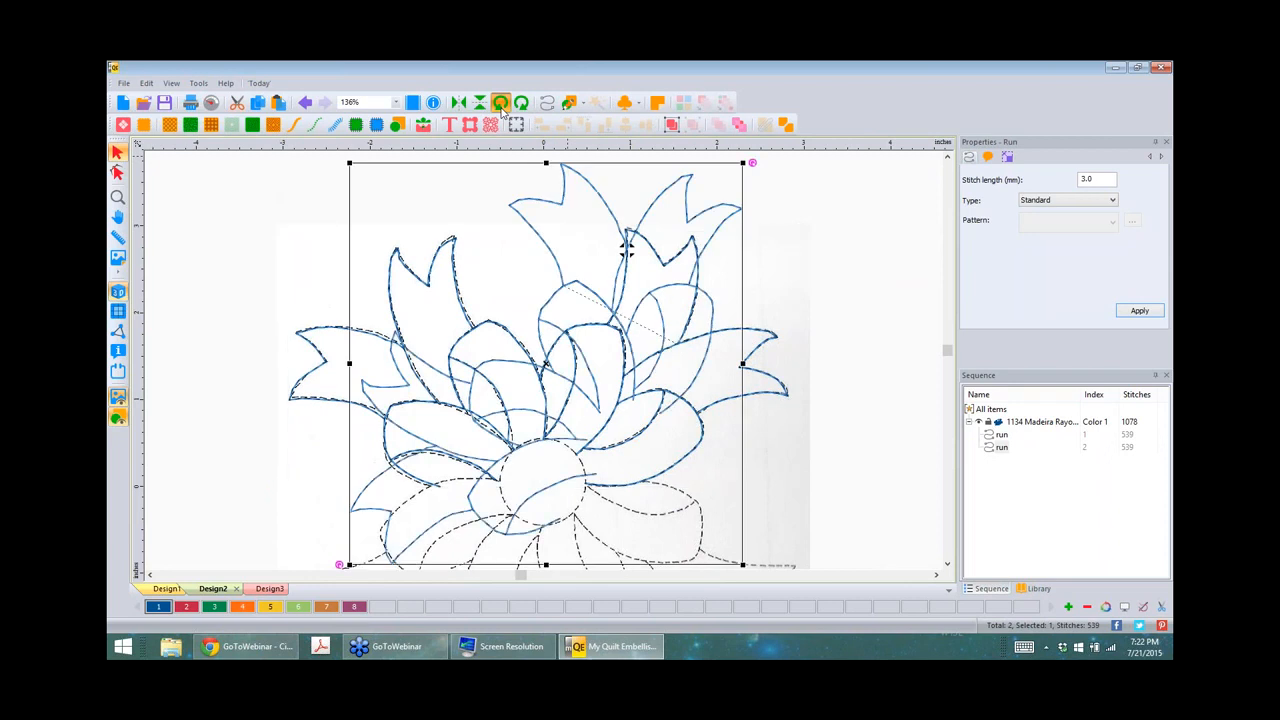
pyautogui.click(501, 106)
pyautogui.click(501, 106)
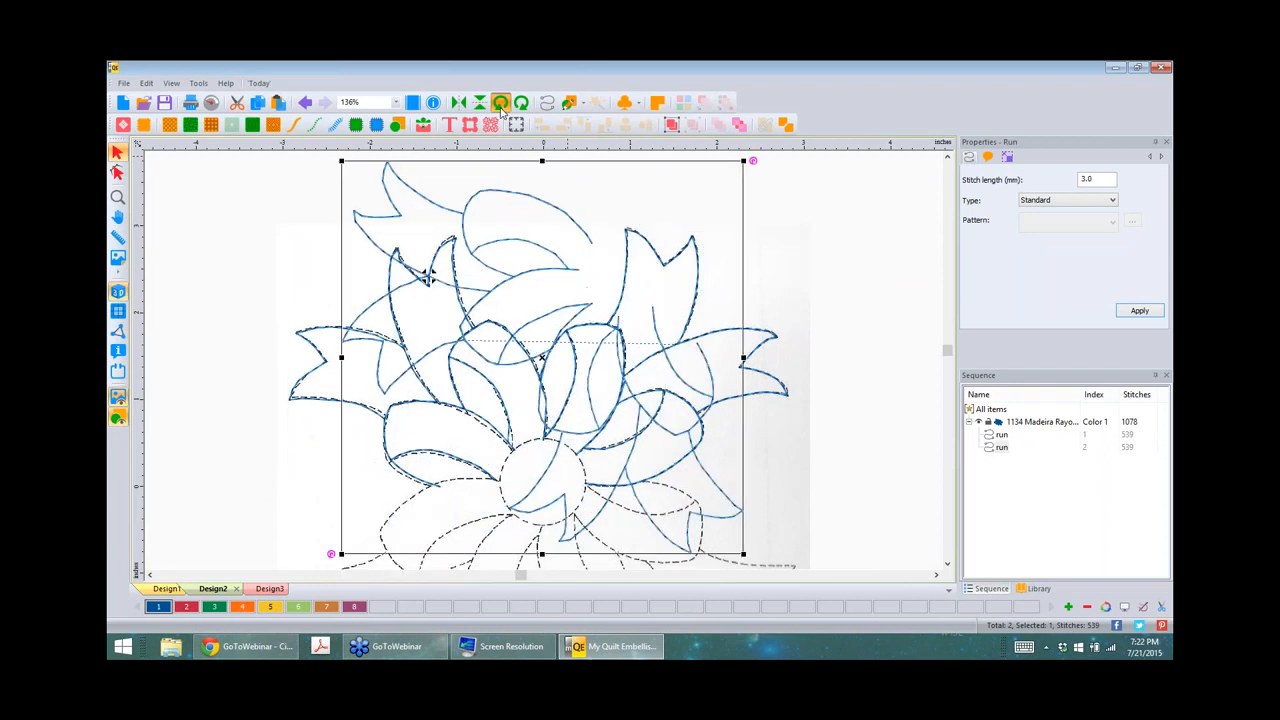
pyautogui.click(501, 106)
pyautogui.moveTo(547, 371); pyautogui.dragTo(549, 607)
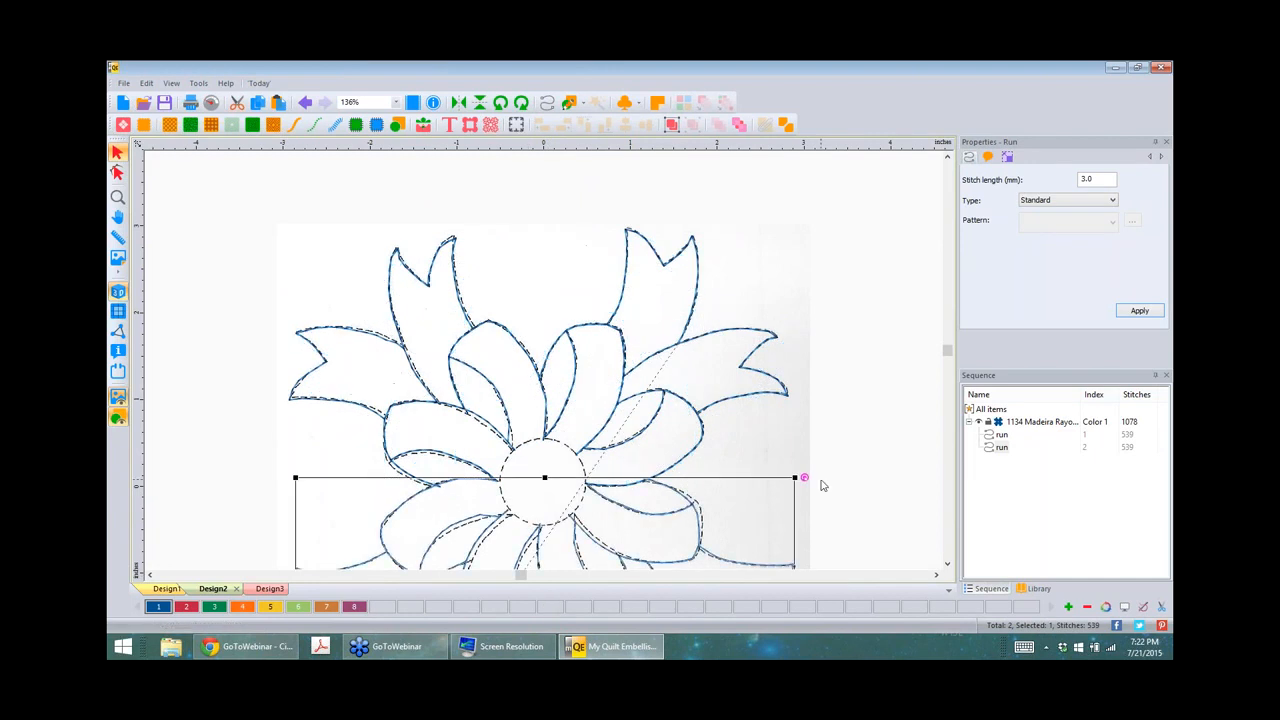
pyautogui.click(857, 492)
# Step: Hide the backdrop and nudge the lower run into line with the upper half of the bow
pyautogui.scroll(-5, 858, 497)
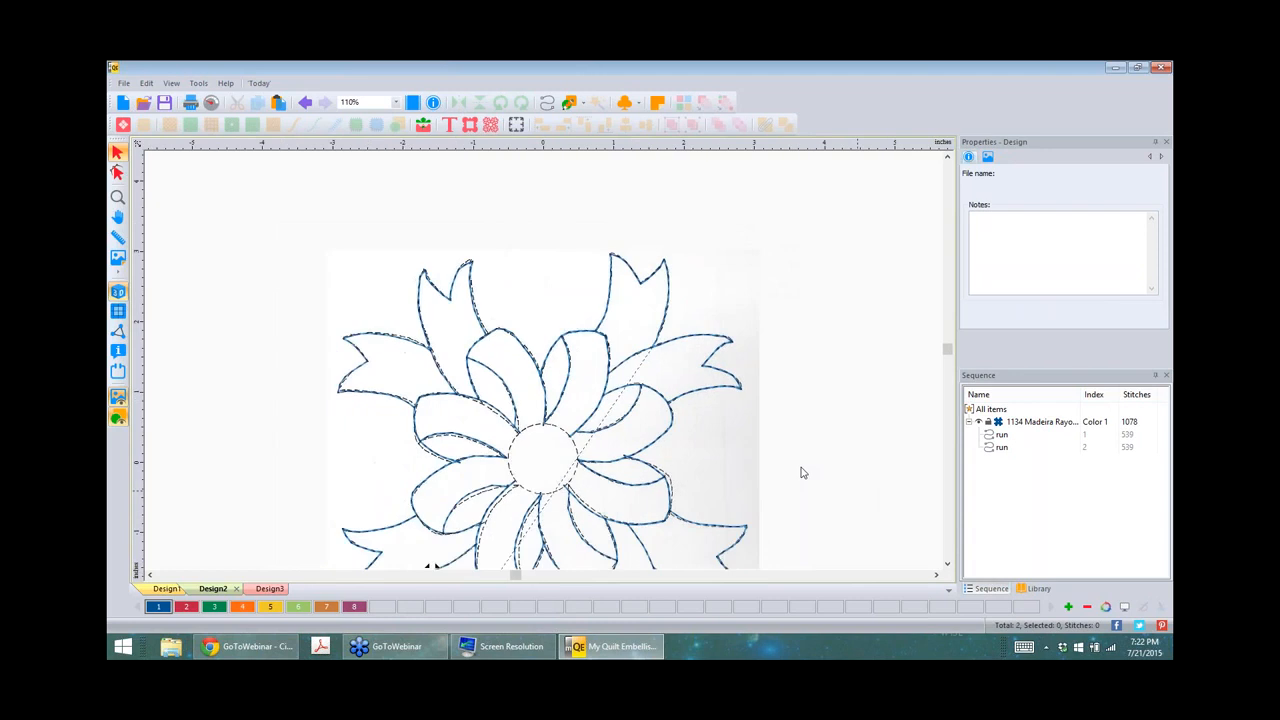
pyautogui.click(117, 398)
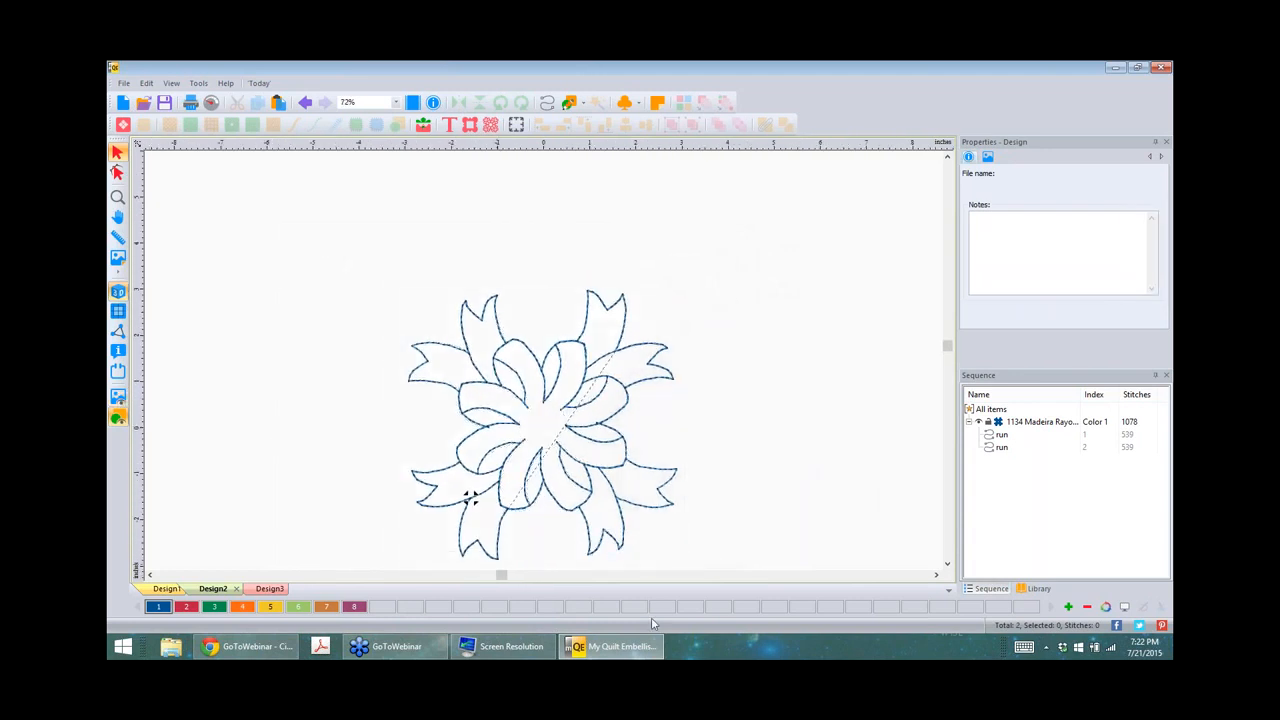
pyautogui.scroll(-1, 699, 408)
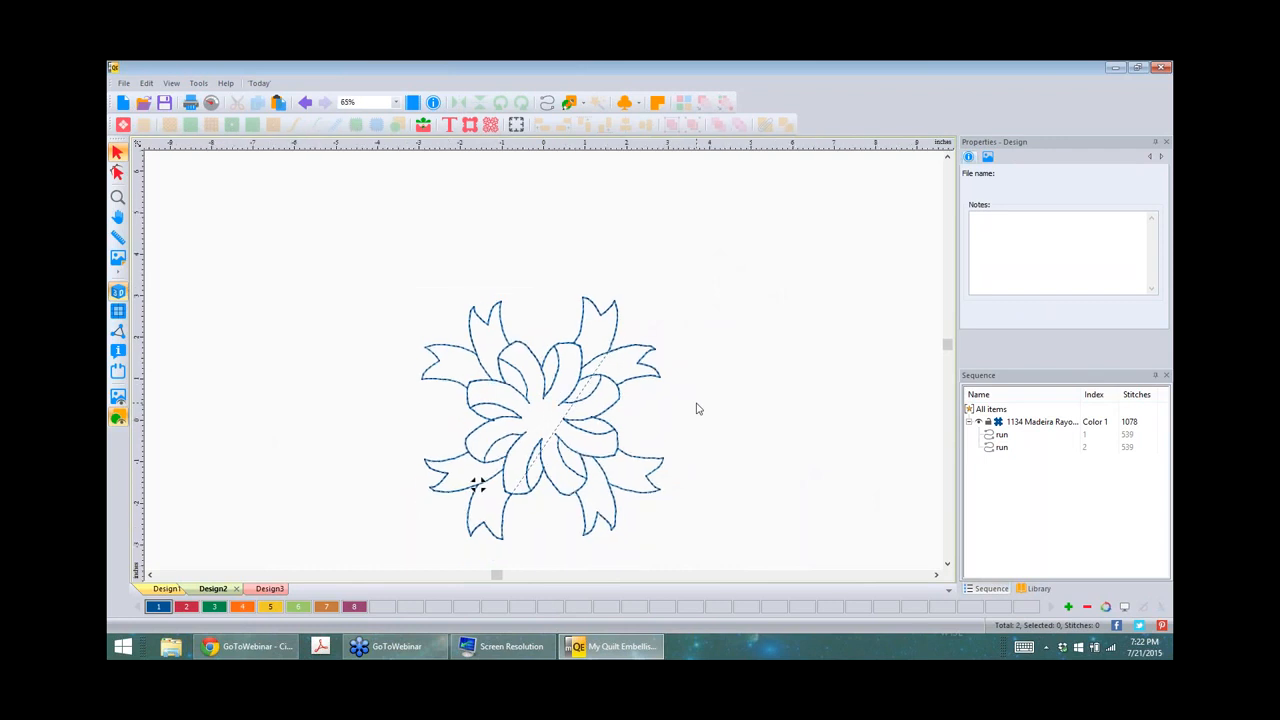
pyautogui.scroll(4, 707, 433)
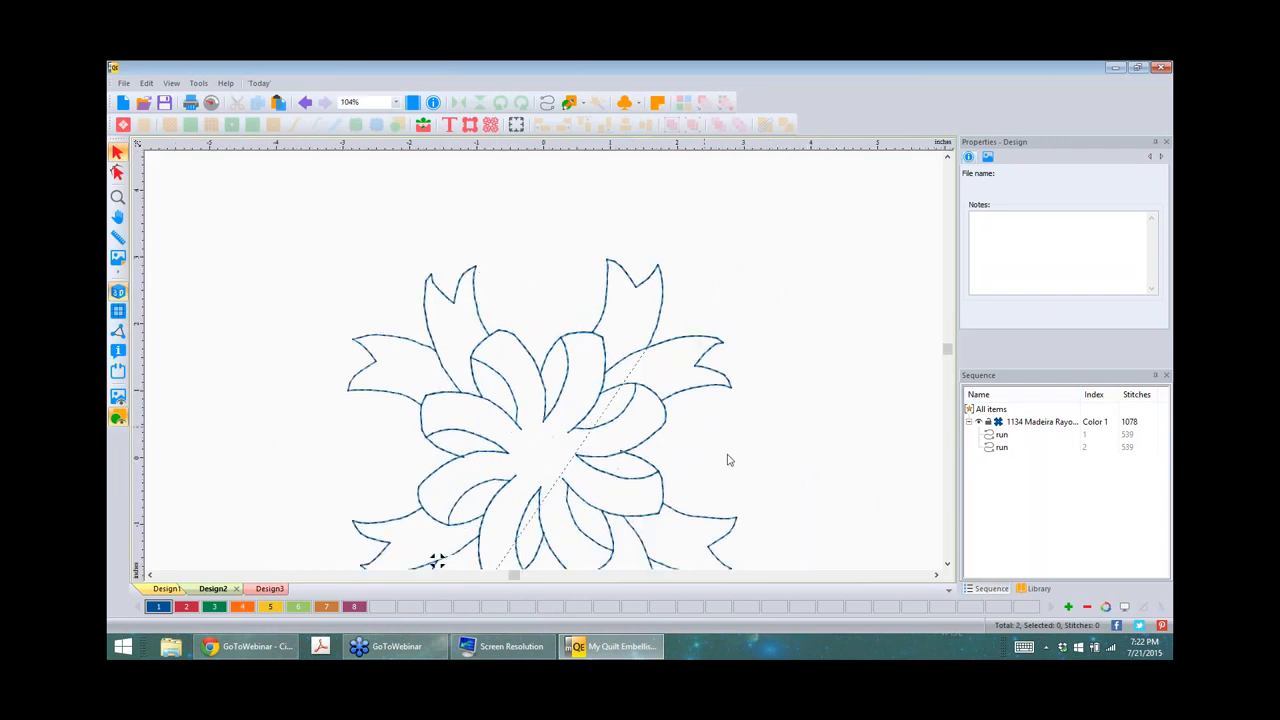
pyautogui.click(947, 564)
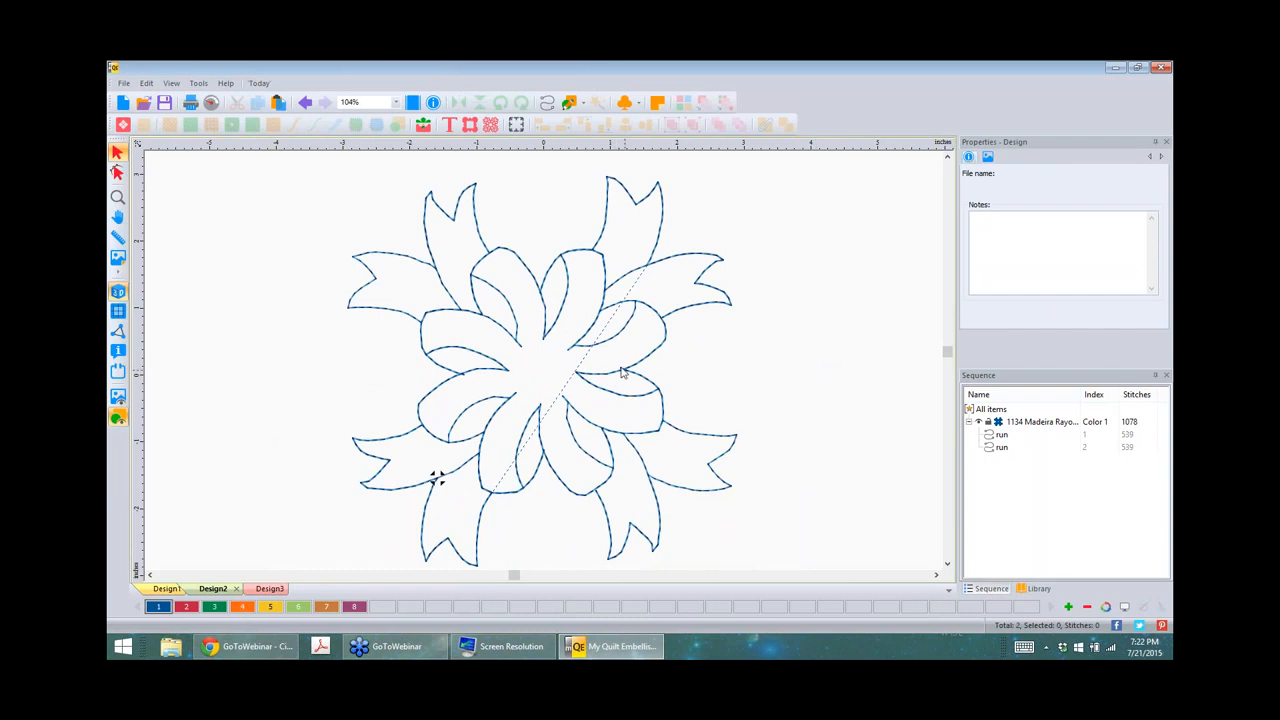
pyautogui.click(493, 417)
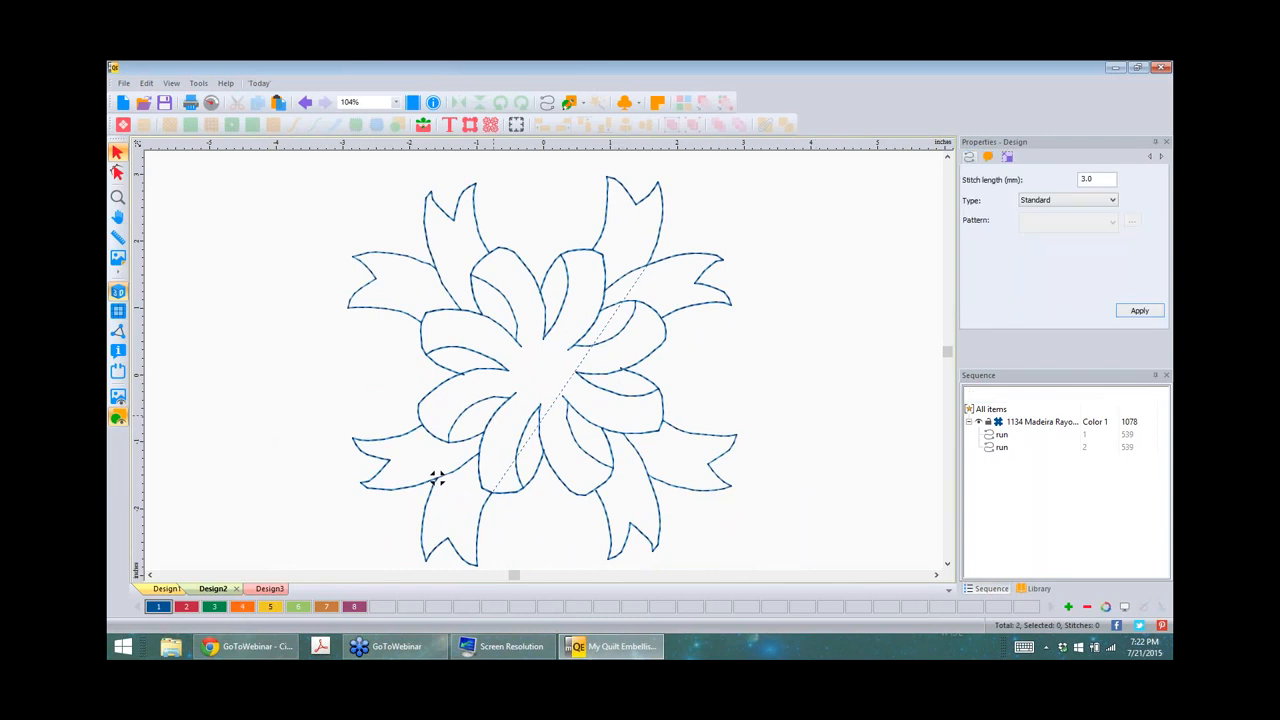
pyautogui.click(499, 417)
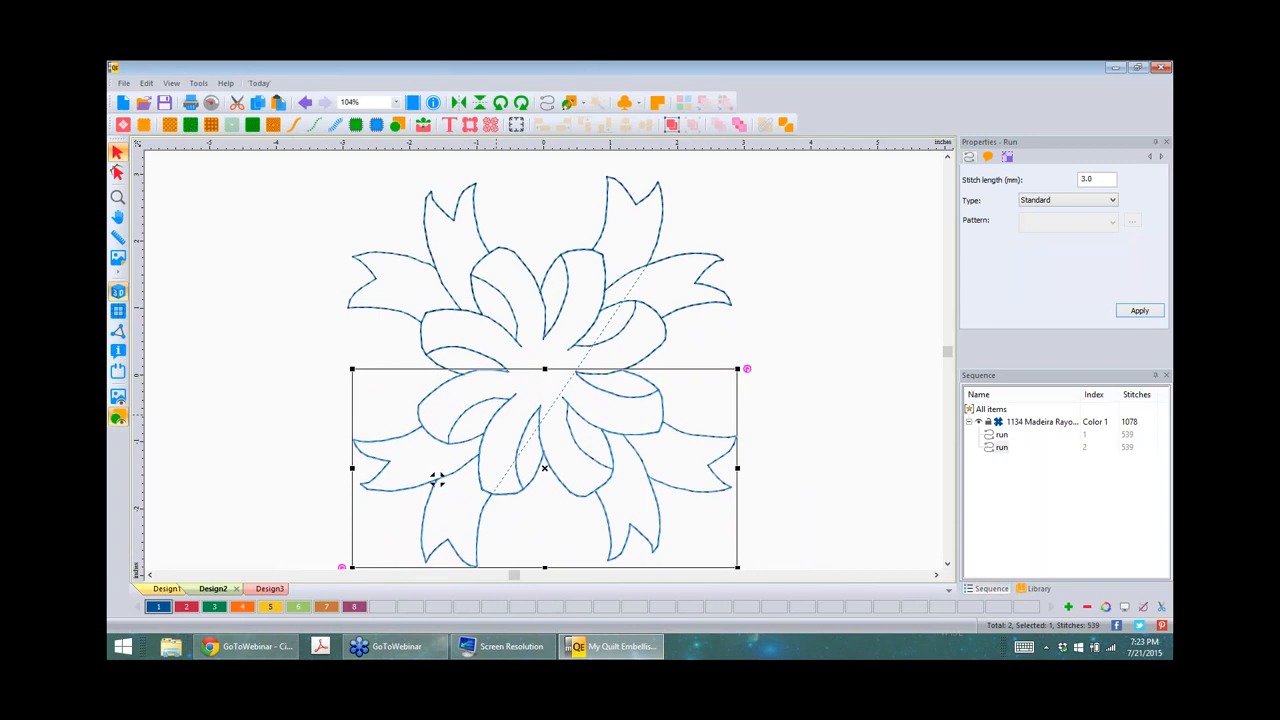
pyautogui.click(798, 445)
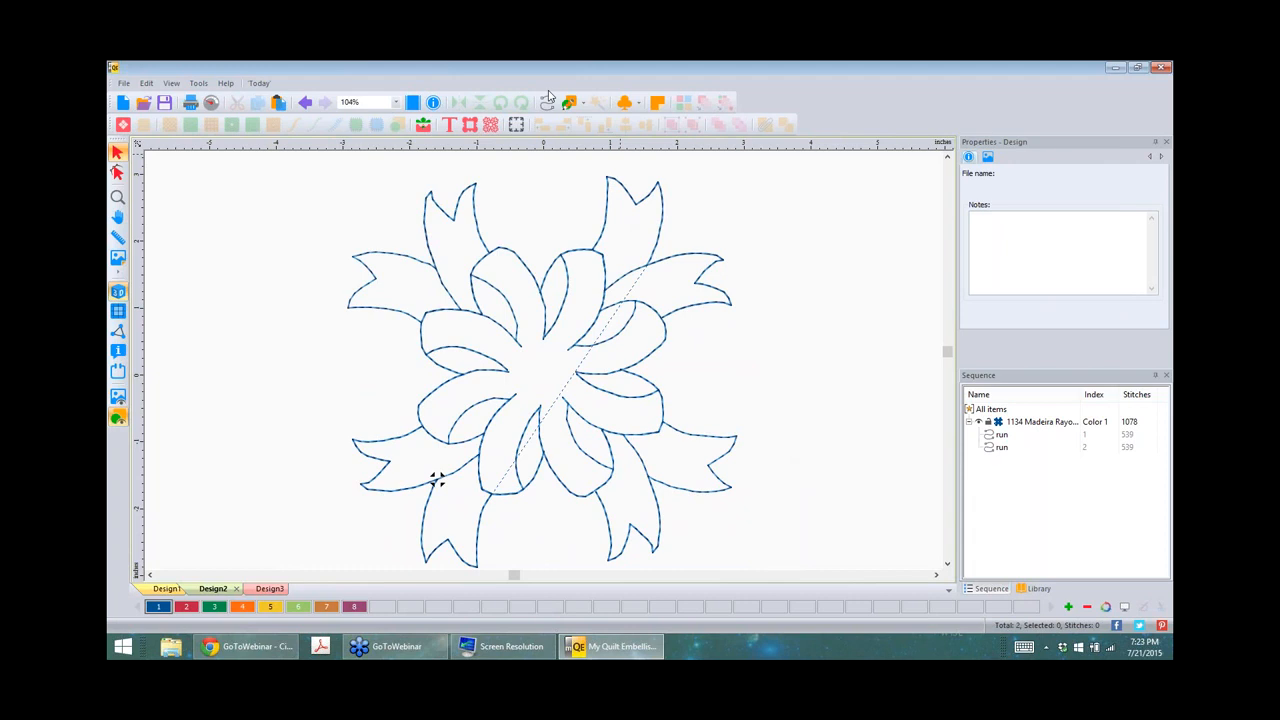
# Step: Draw an ellipse artwork circle about 1 inch across in the bow's open middle and center it between the petals
pyautogui.click(582, 104)
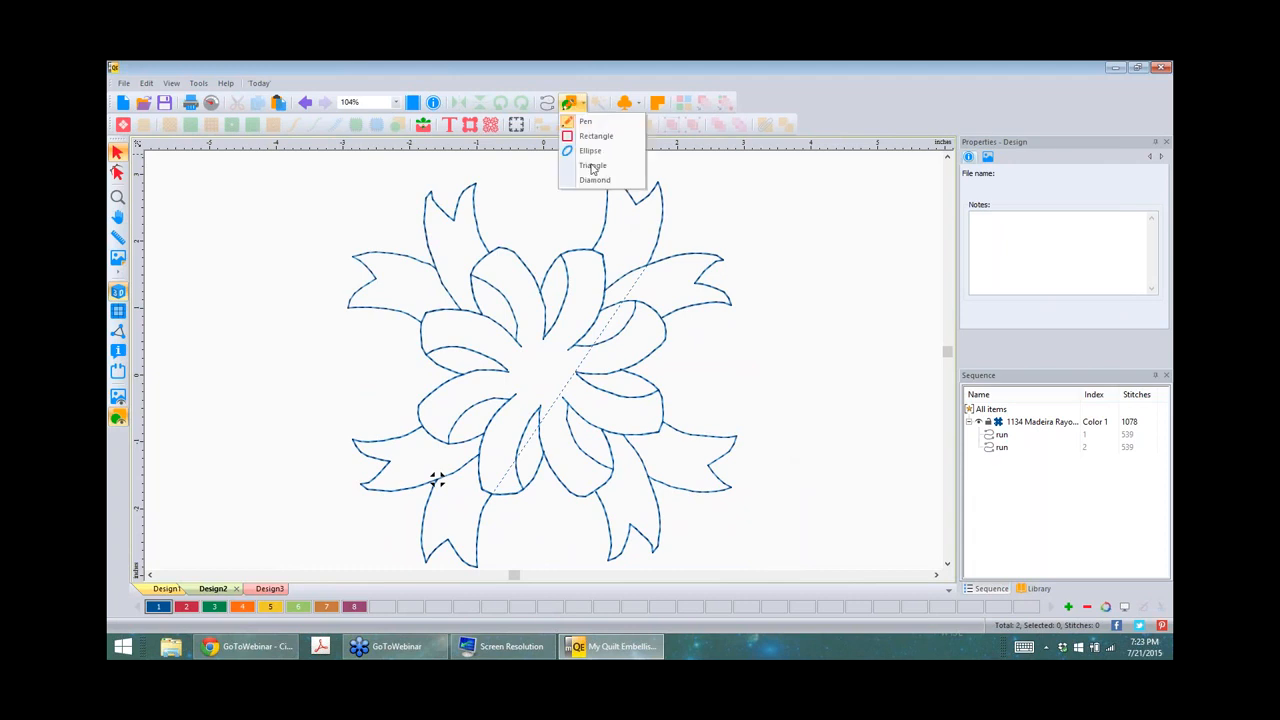
pyautogui.click(590, 150)
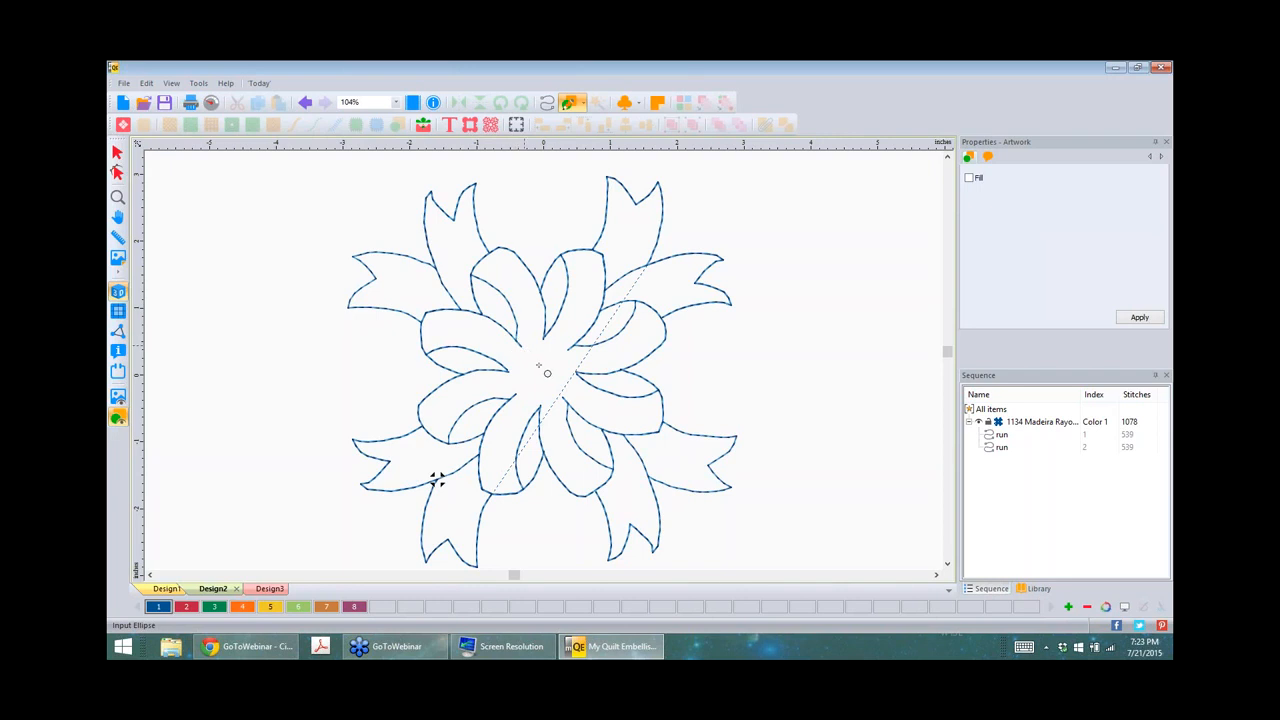
pyautogui.moveTo(552, 376); pyautogui.dragTo(575, 413)
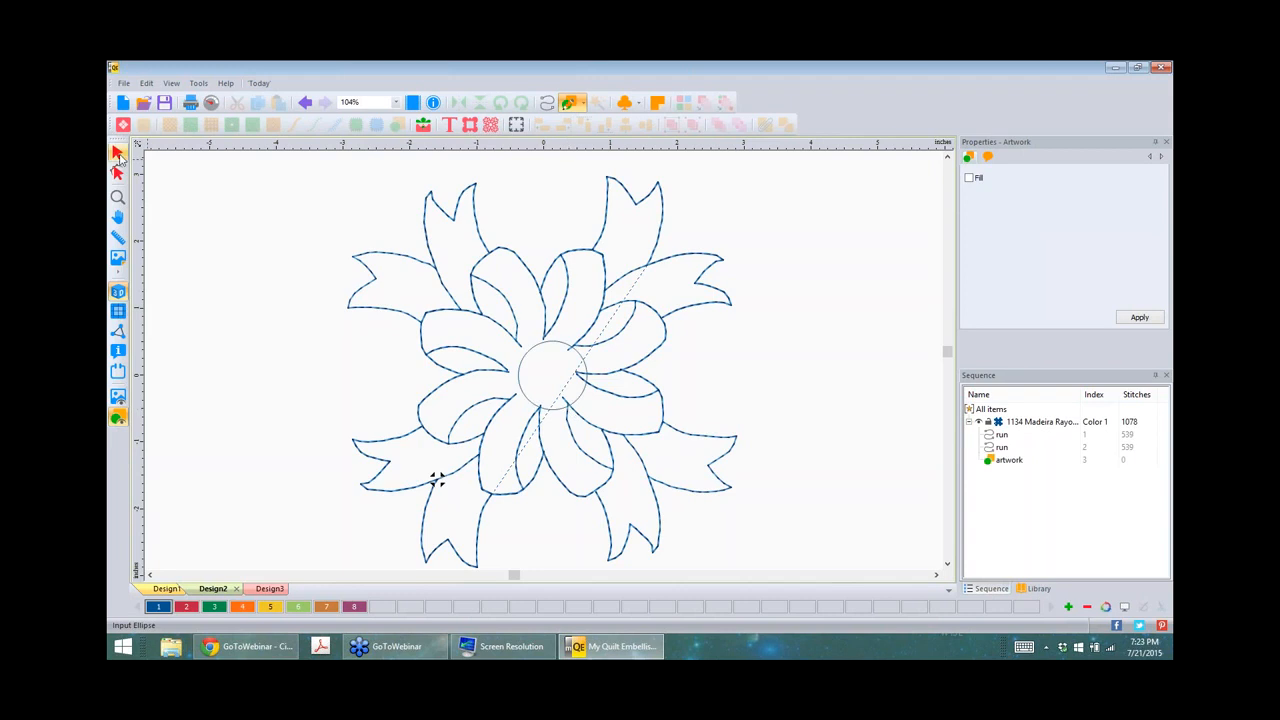
pyautogui.click(117, 153)
pyautogui.click(556, 376)
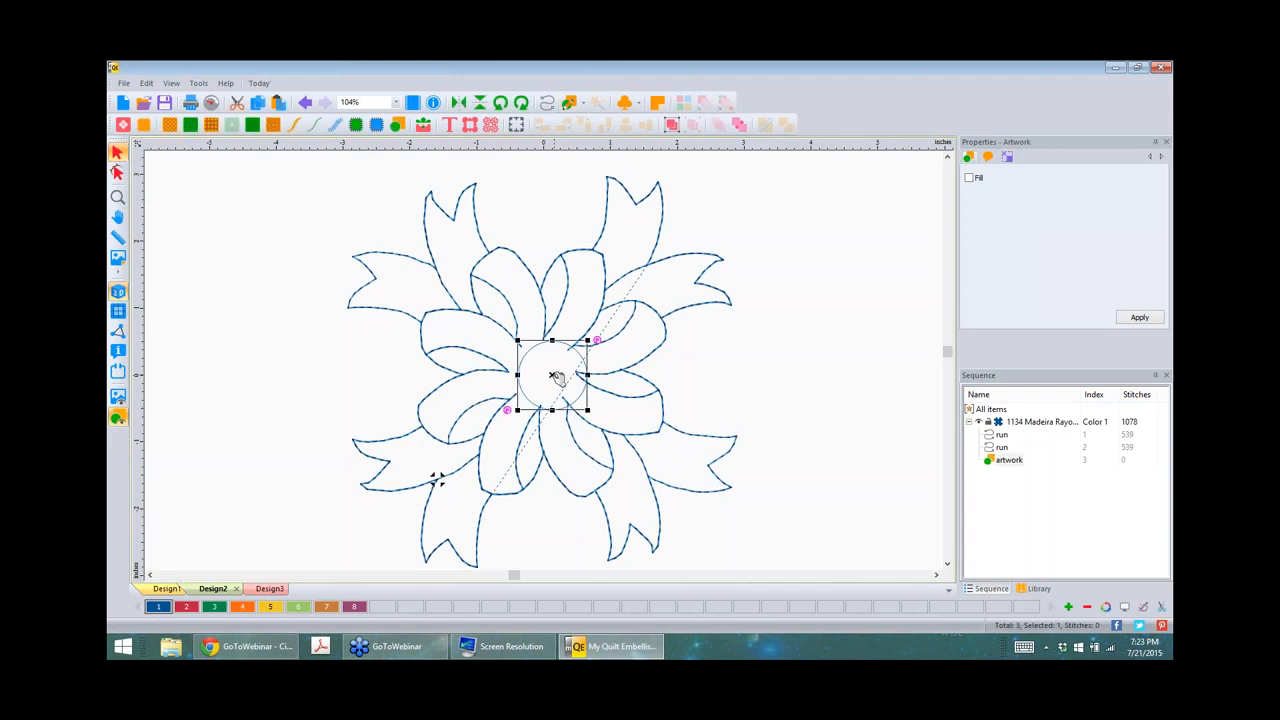
pyautogui.moveTo(556, 376); pyautogui.dragTo(549, 377)
pyautogui.click(749, 360)
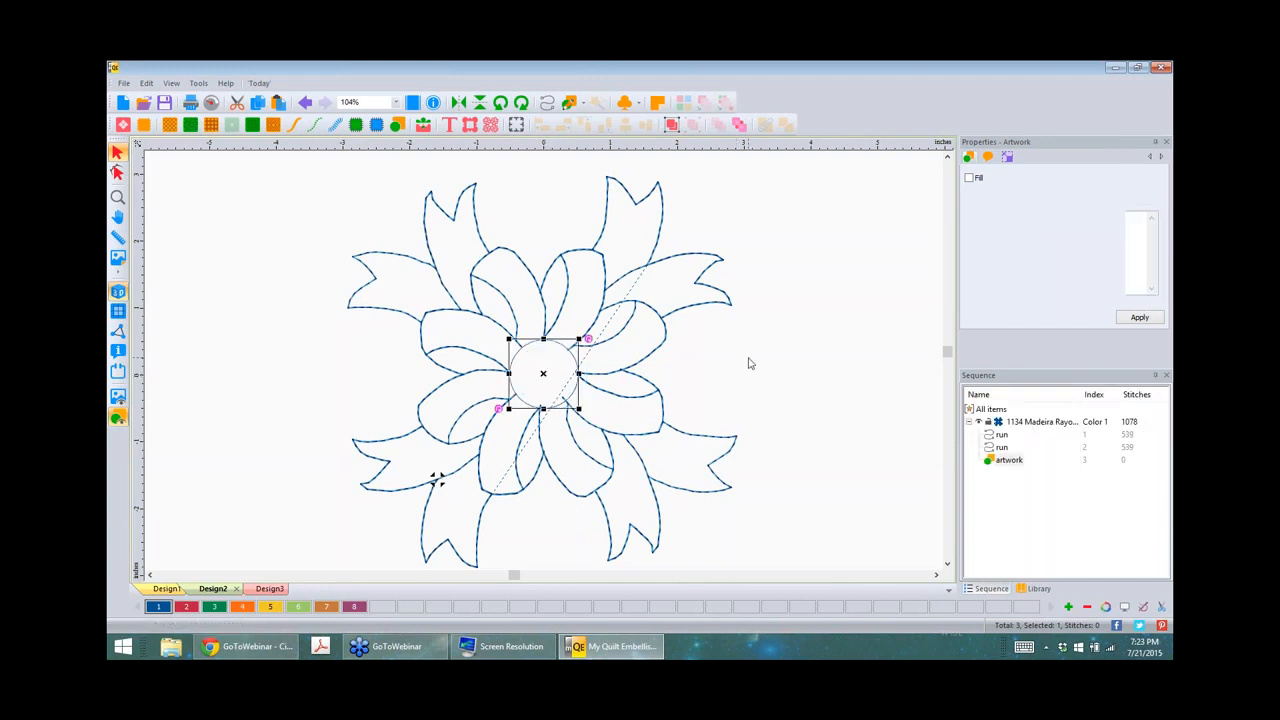
# Step: Shrink the center circle slightly so its edge meets the inner ends of the petals
pyautogui.click(608, 432)
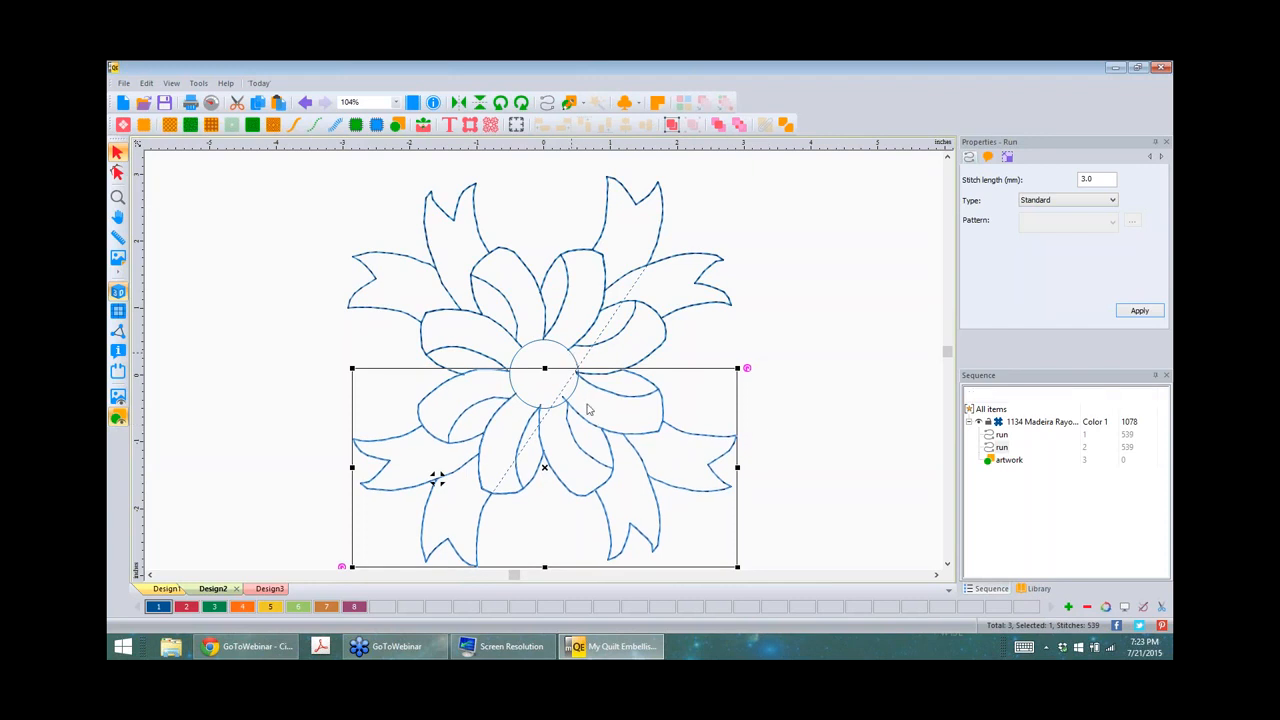
pyautogui.click(572, 352)
pyautogui.click(555, 406)
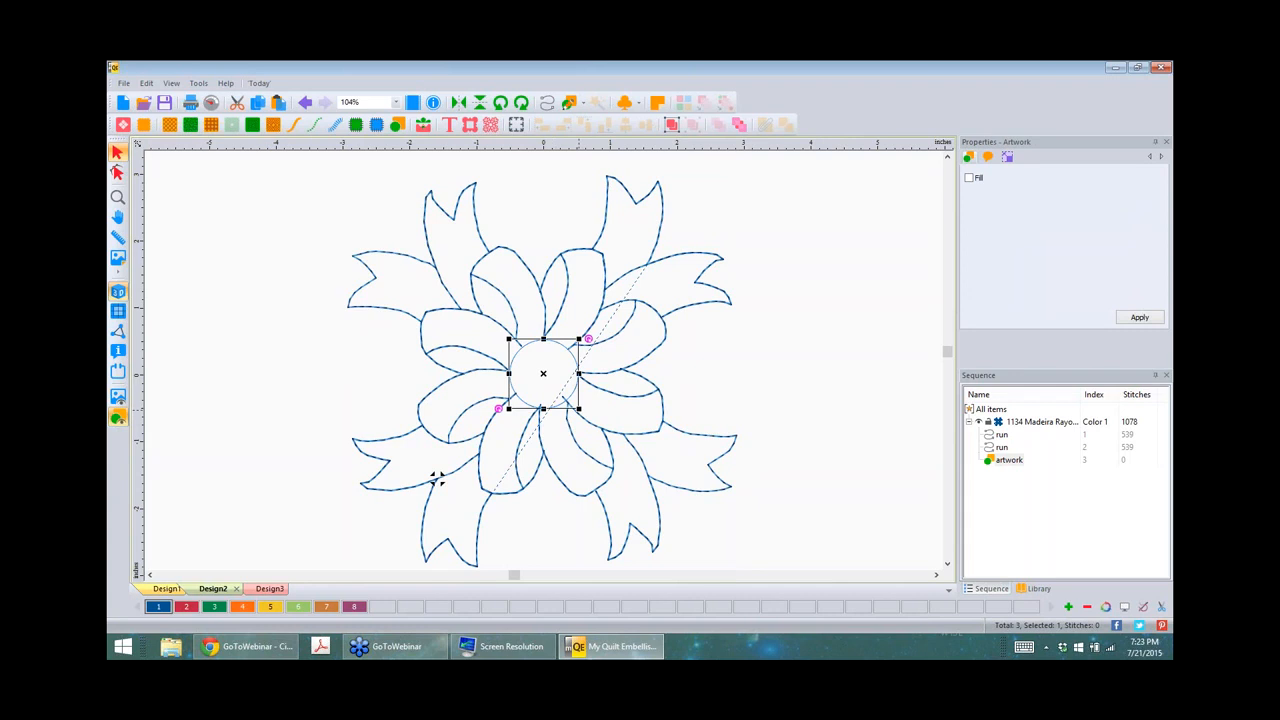
pyautogui.moveTo(578, 408); pyautogui.dragTo(574, 408)
pyautogui.click(746, 368)
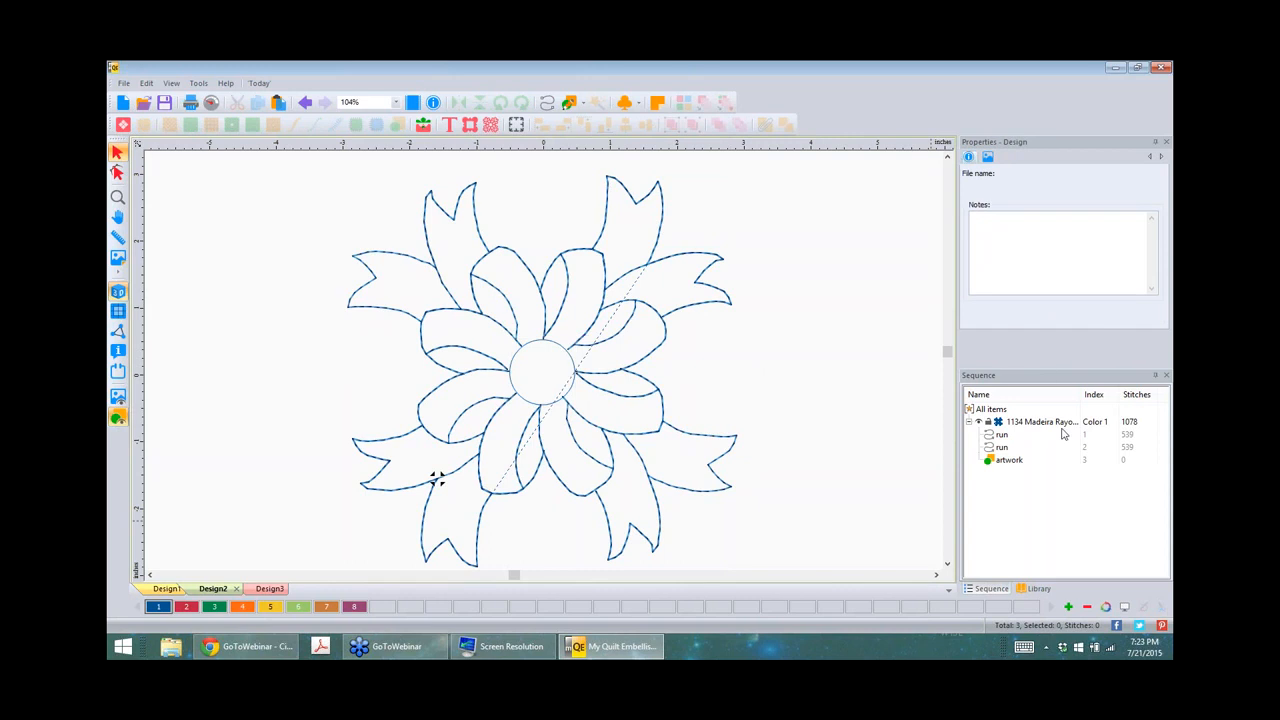
# Step: Convert the center circle artwork to a run, and combine all three runs into one continuous run
pyautogui.click(1009, 460)
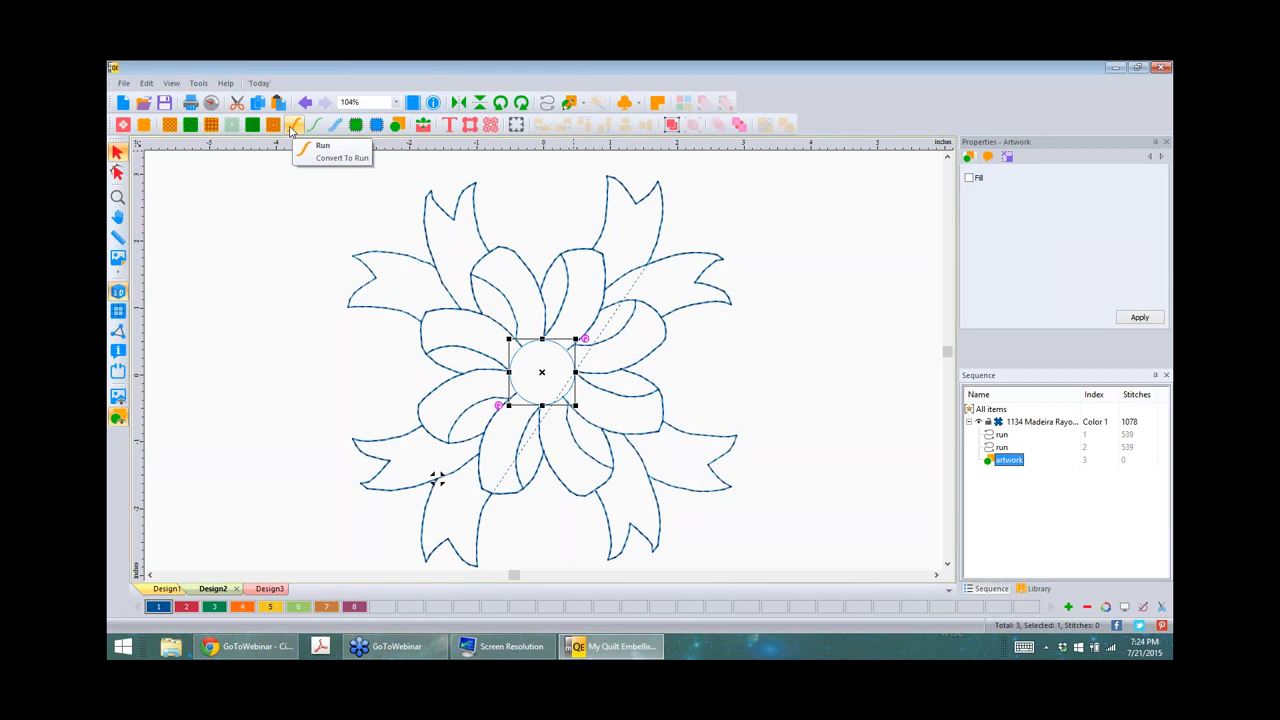
pyautogui.click(293, 126)
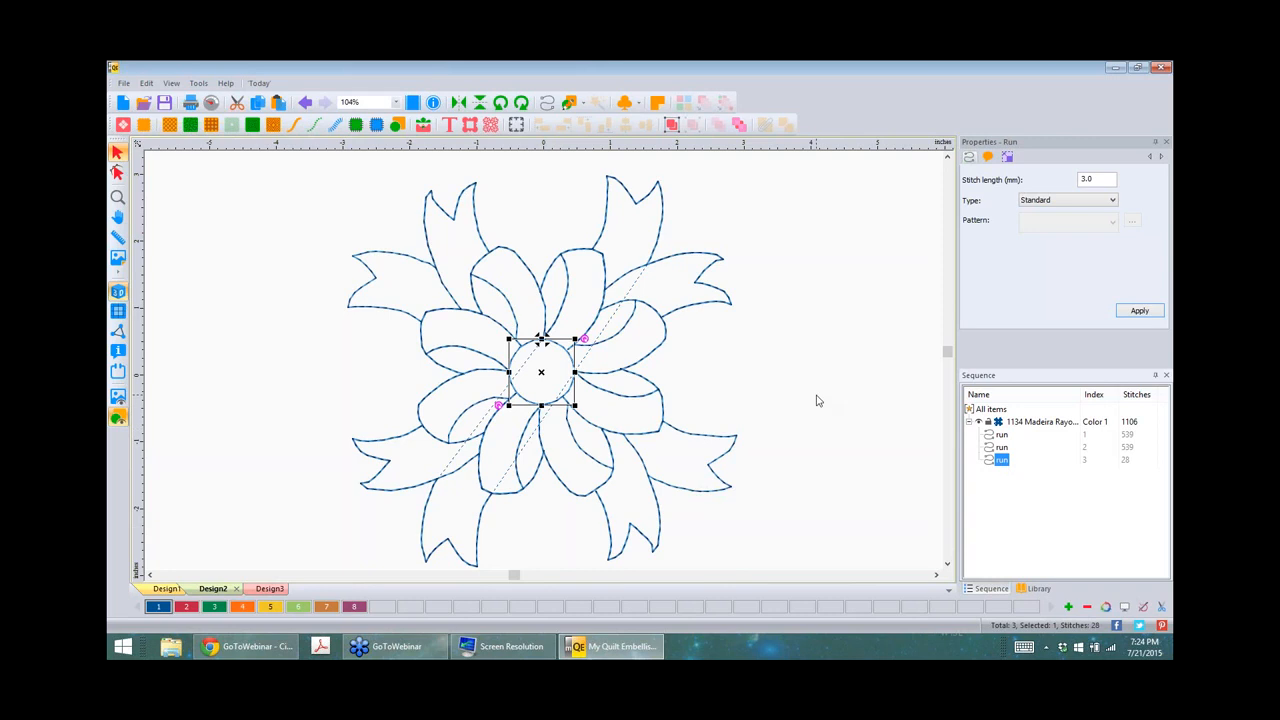
pyautogui.hotkey('ctrl', 'a')
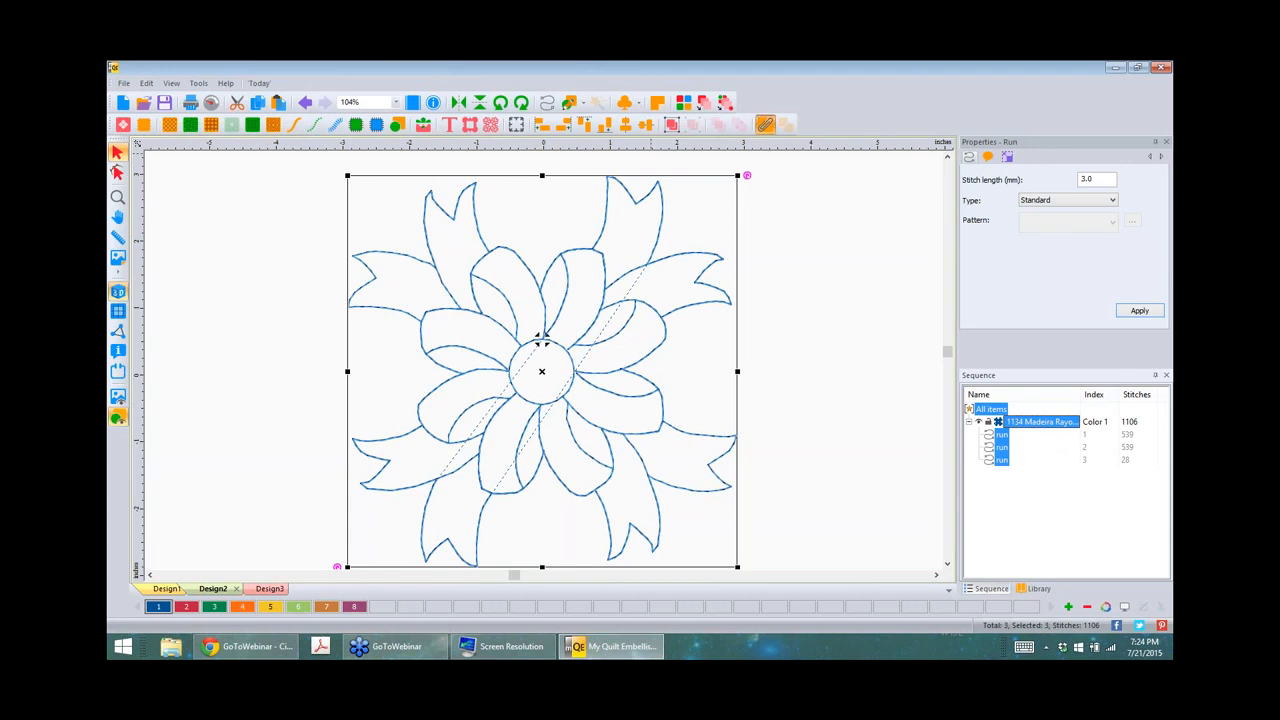
pyautogui.click(765, 124)
pyautogui.click(823, 319)
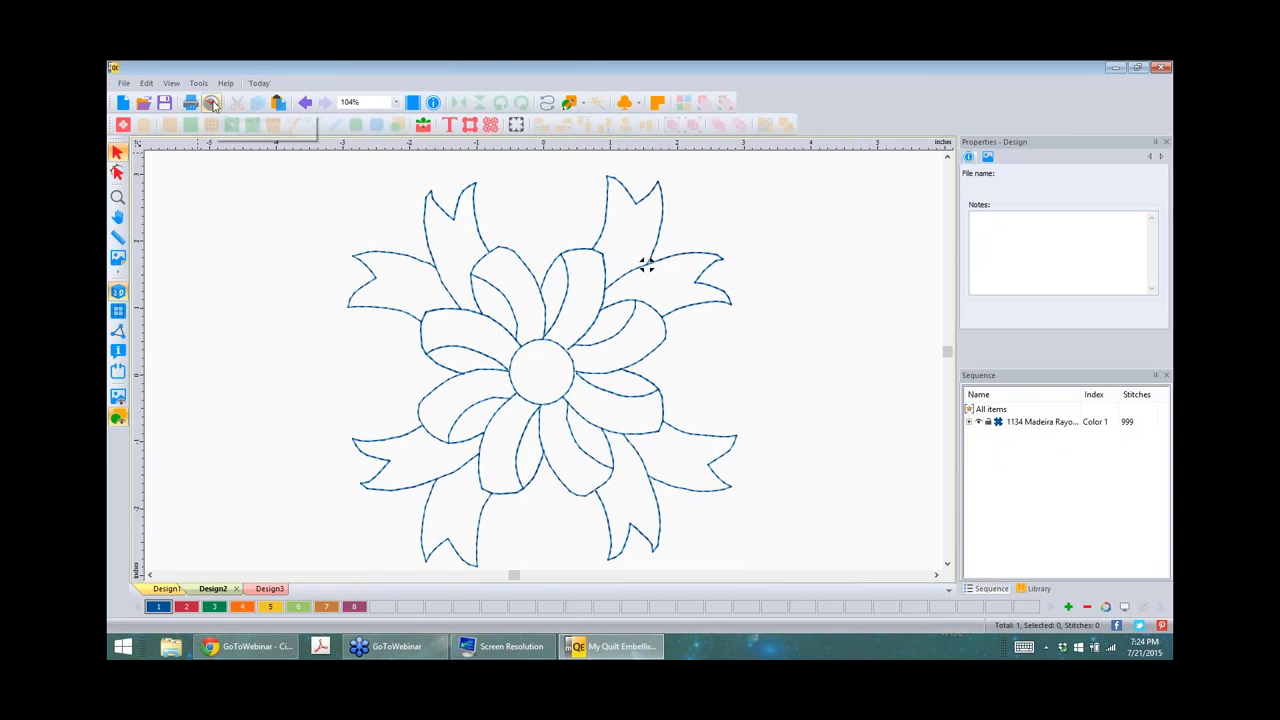
# Step: Run the stitch simulation of the whole bow and return to the selection mode
pyautogui.click(212, 104)
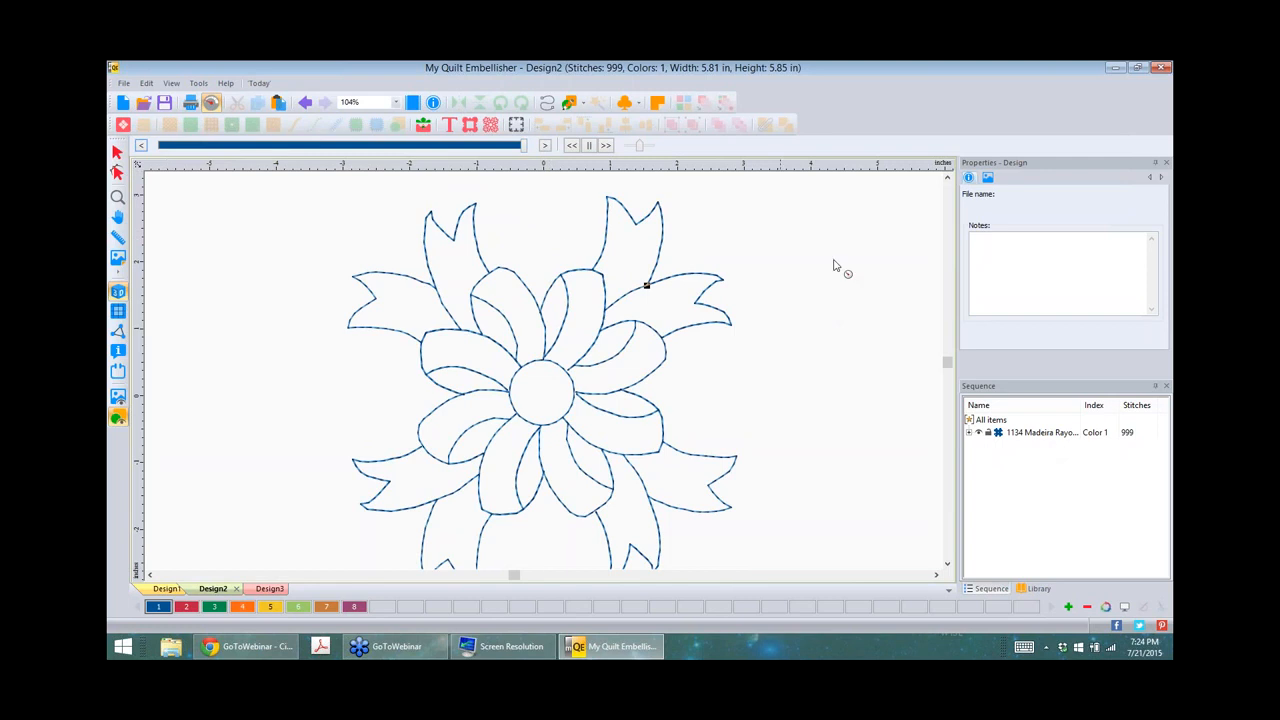
pyautogui.scroll(-2, 817, 310)
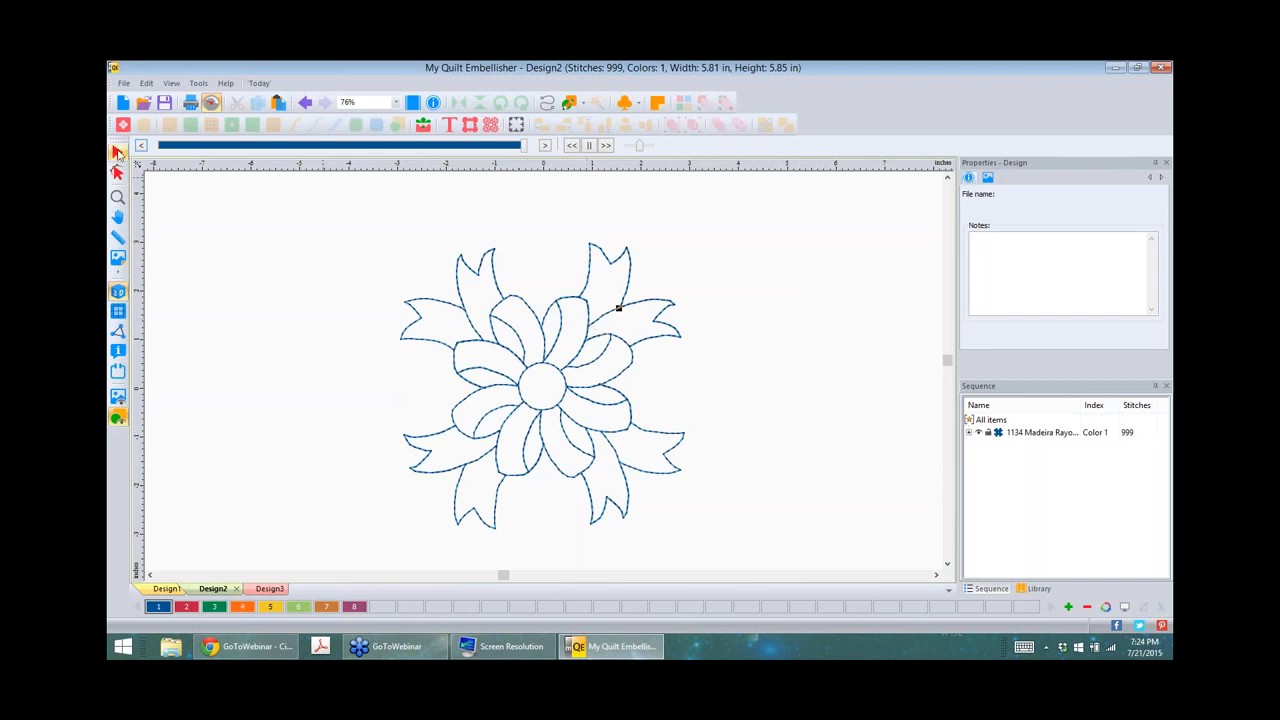
pyautogui.click(118, 152)
# Step: Change the complete bow run's stitch type to Two ply and deselect the design
pyautogui.click(617, 286)
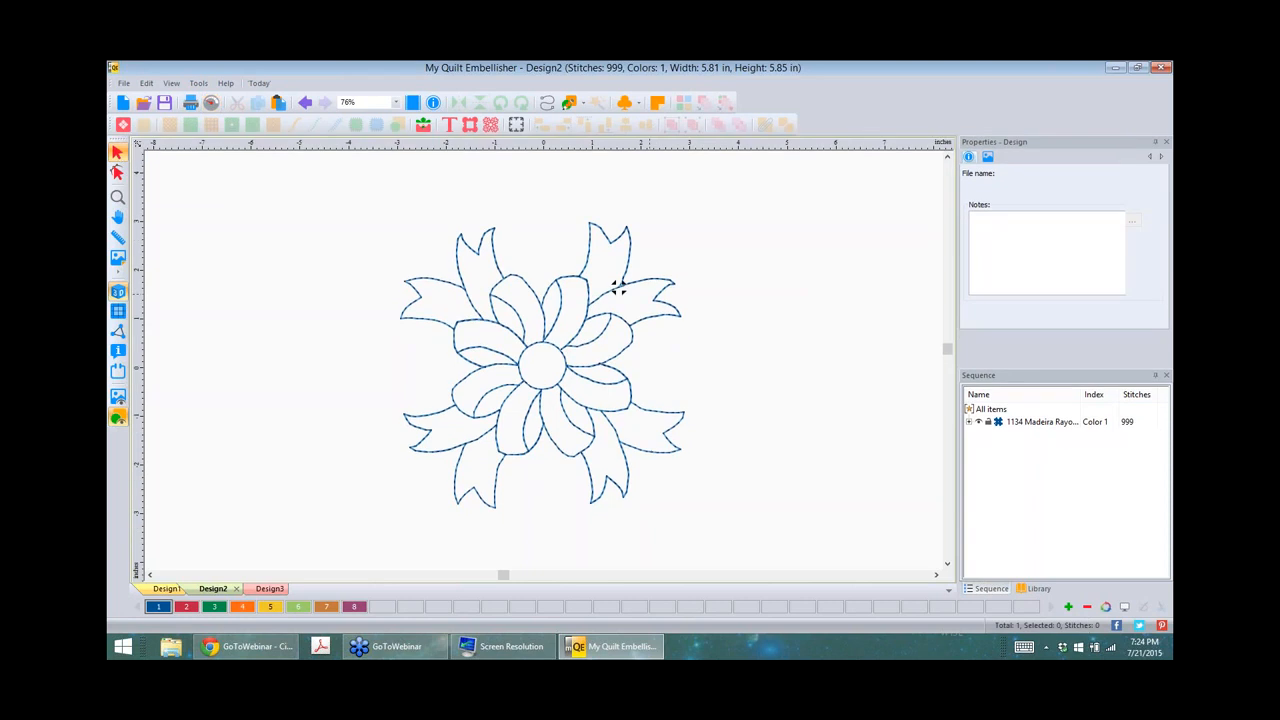
pyautogui.click(1112, 200)
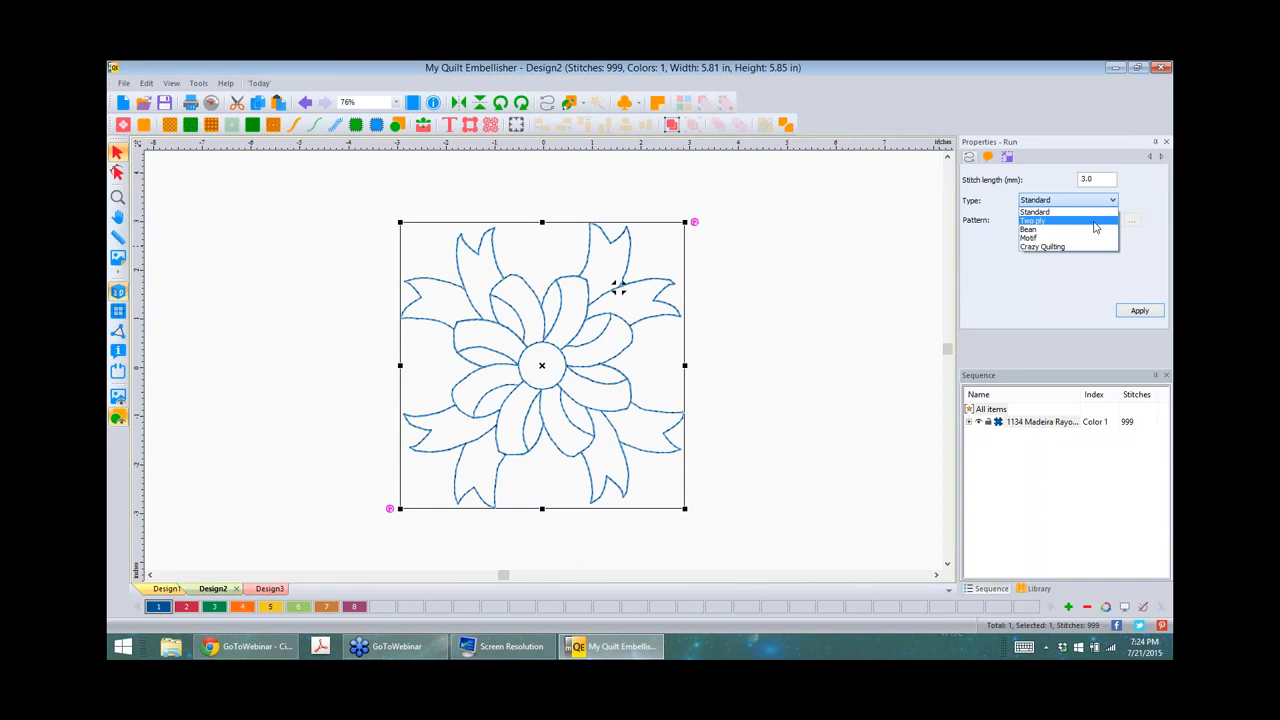
pyautogui.click(1094, 222)
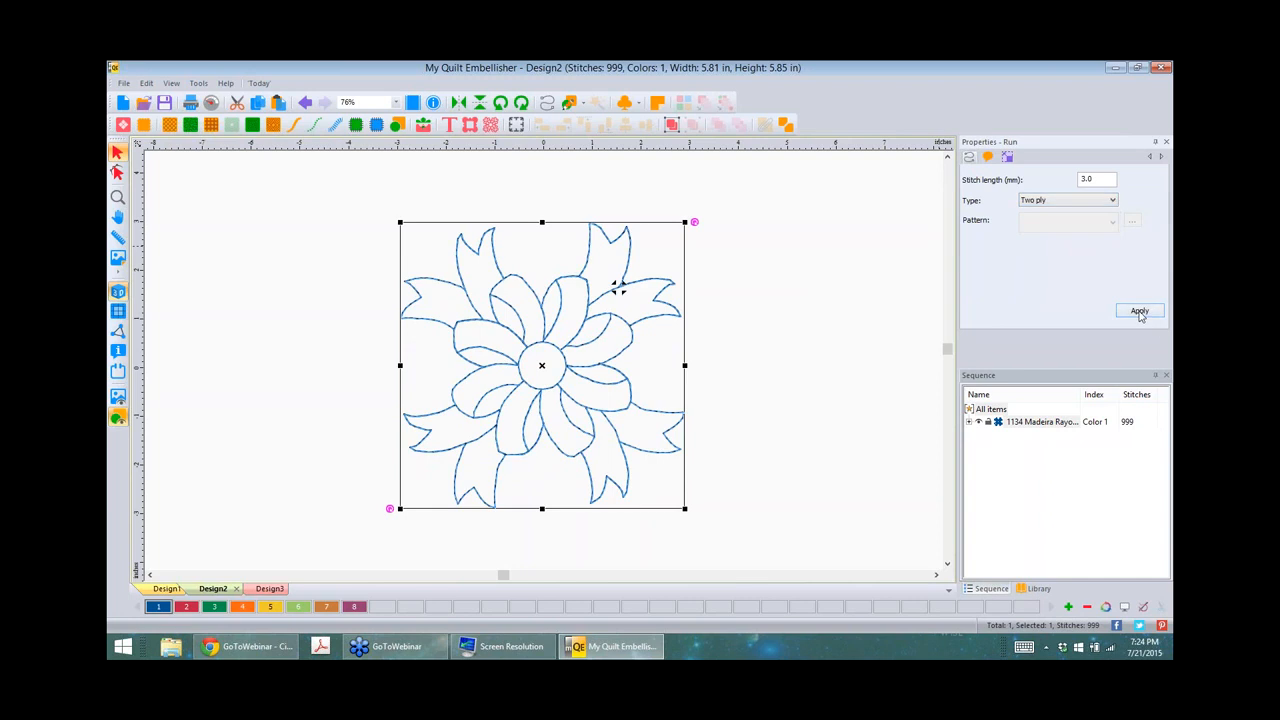
pyautogui.click(1140, 312)
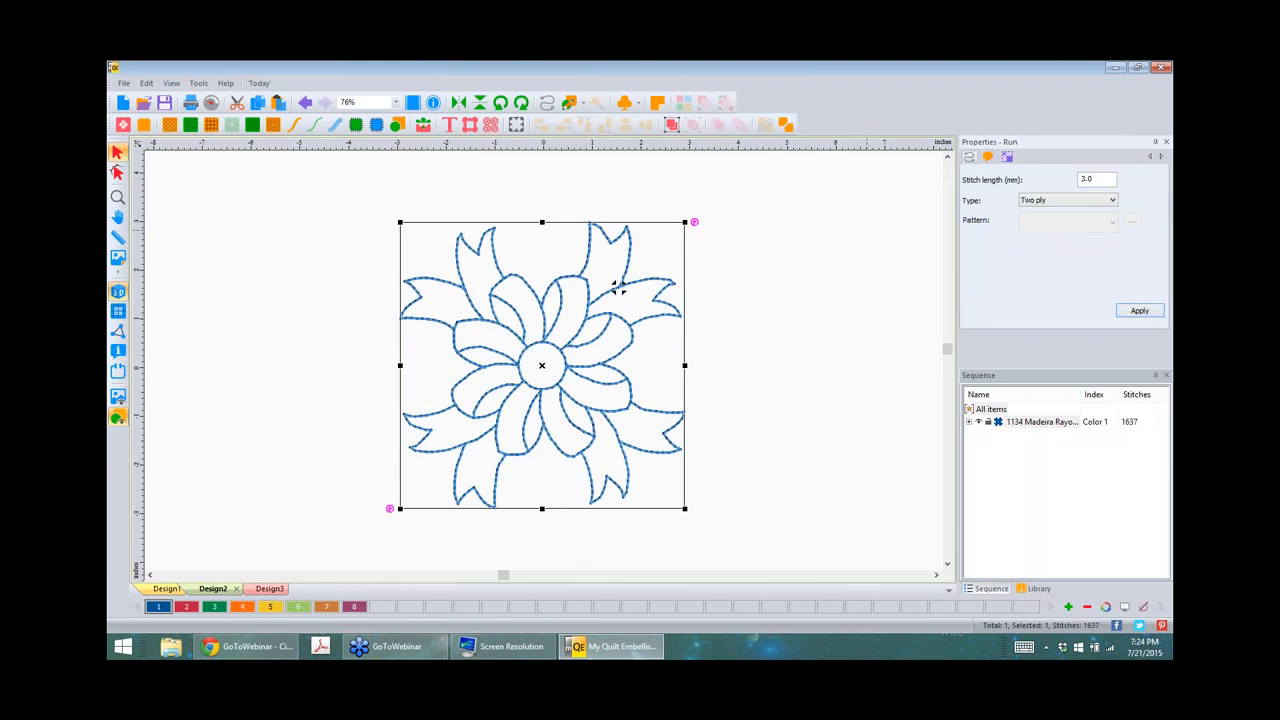
pyautogui.click(846, 289)
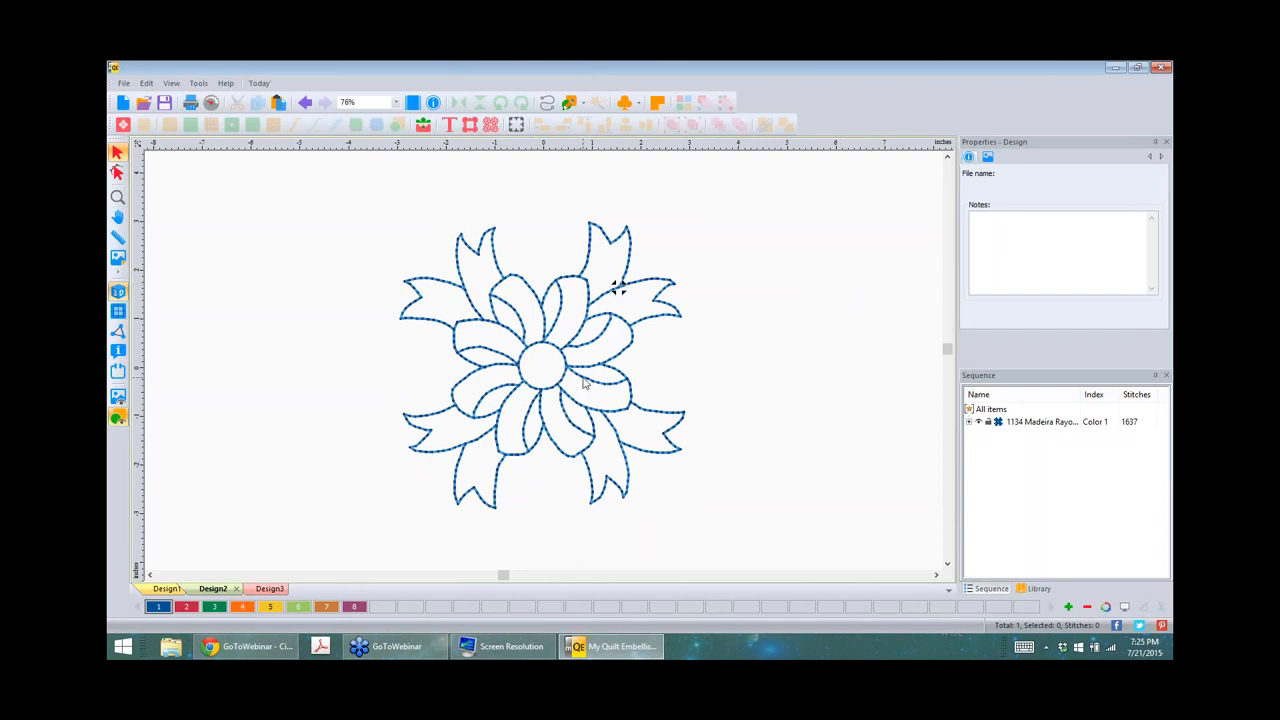
pyautogui.scroll(2, 567, 368)
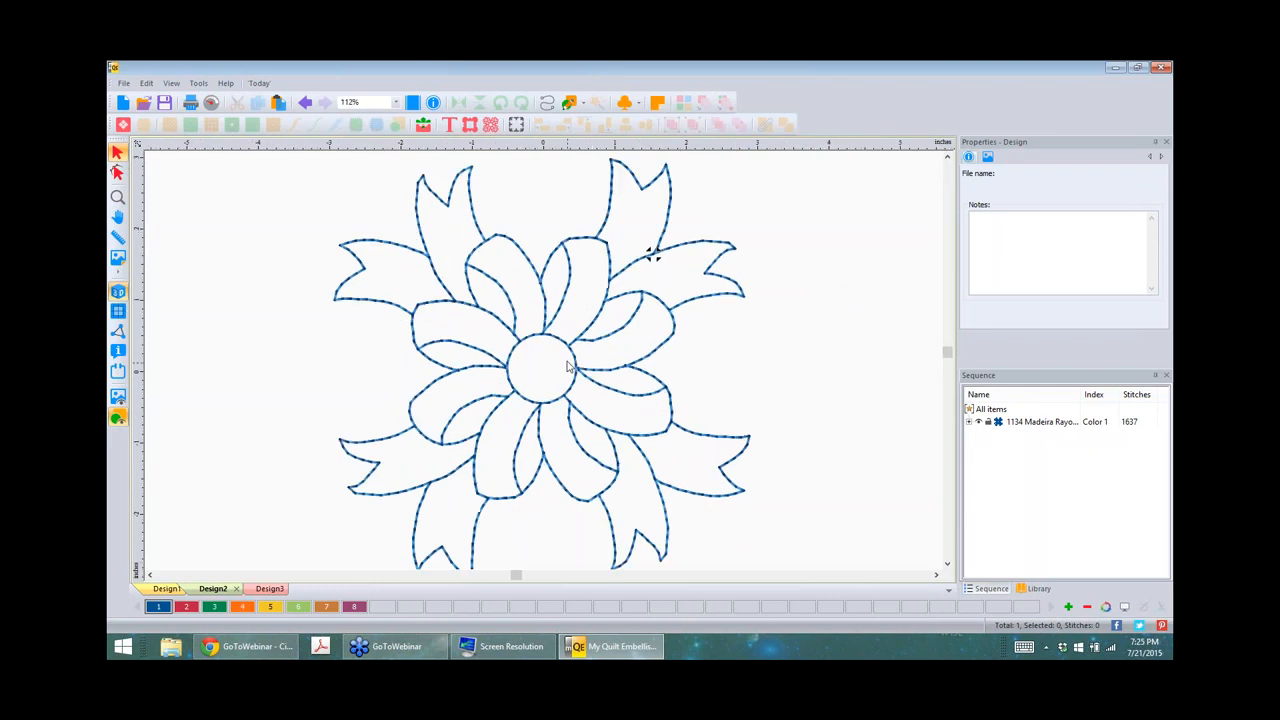
# Step: Break the combined bow run apart into its separate runs
pyautogui.scroll(2, 567, 367)
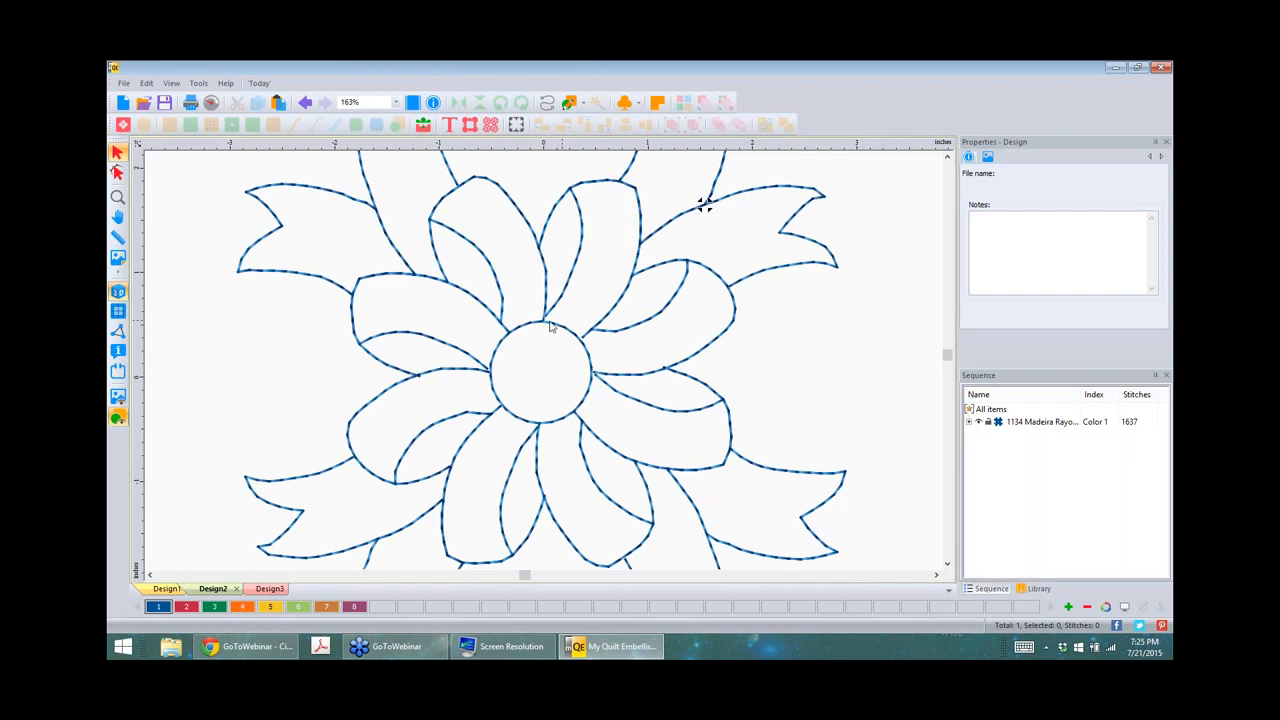
pyautogui.click(551, 327)
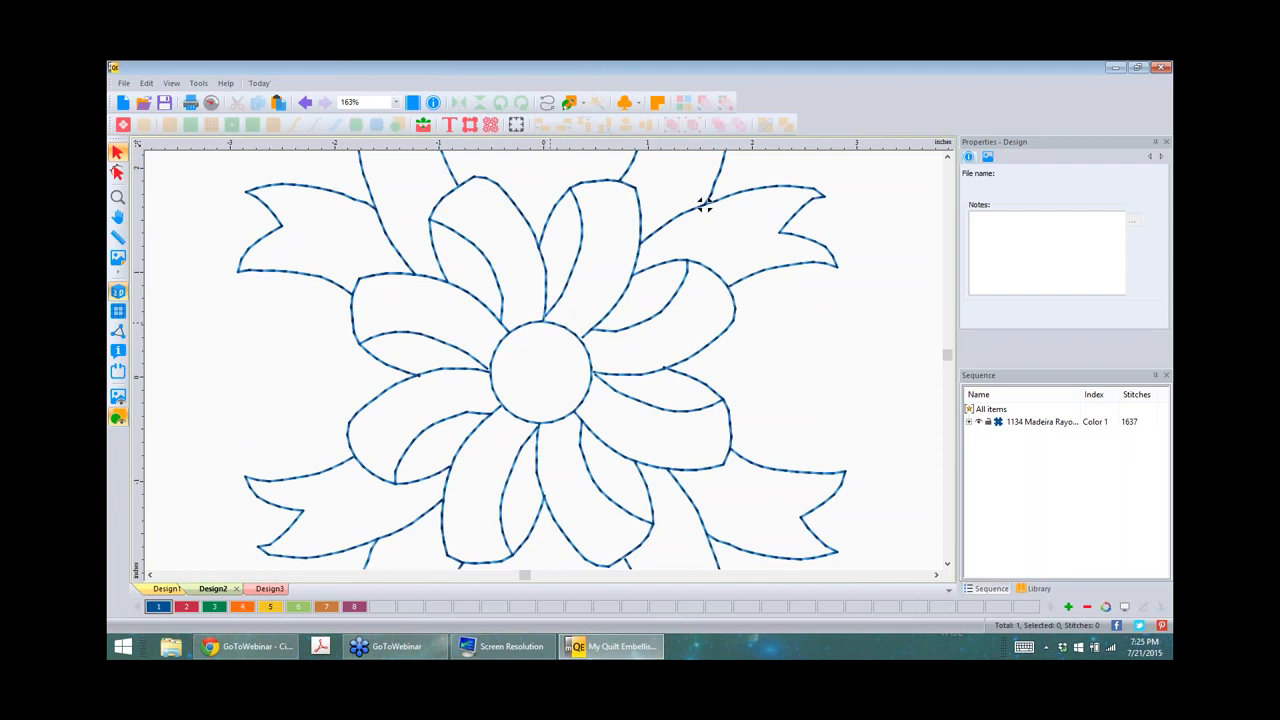
pyautogui.rightClick(596, 298)
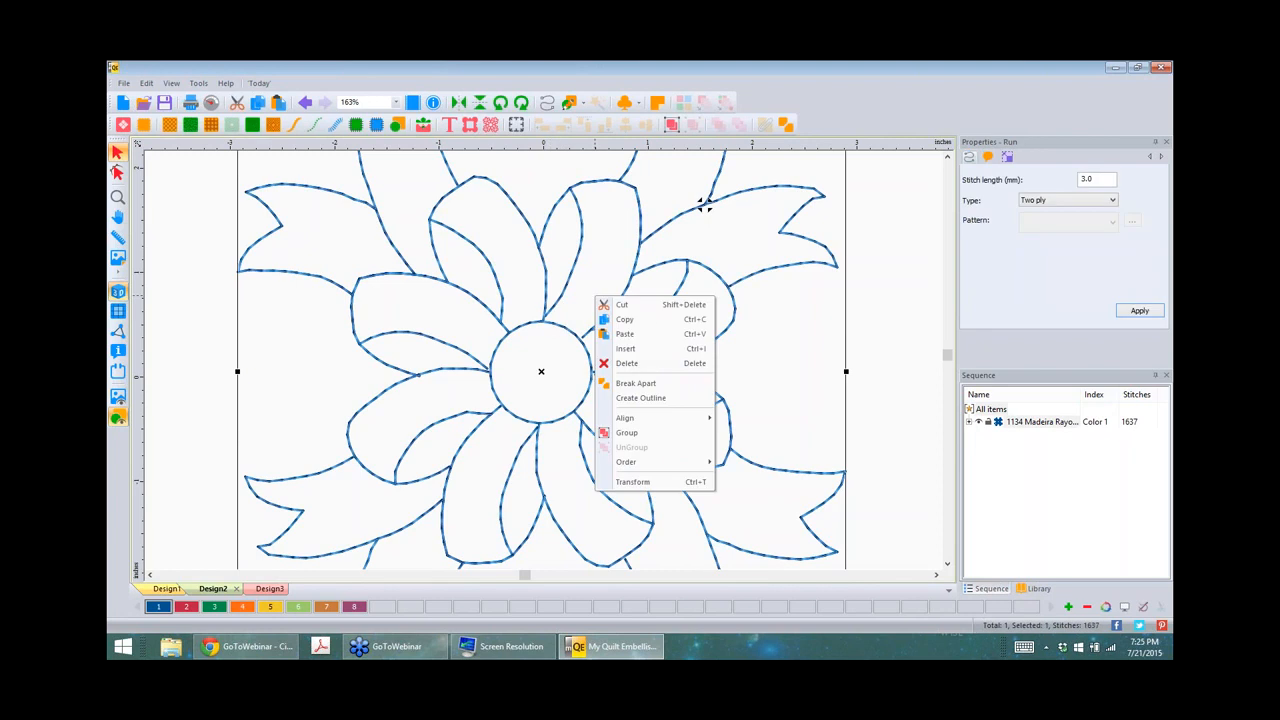
pyautogui.click(701, 275)
pyautogui.click(705, 204)
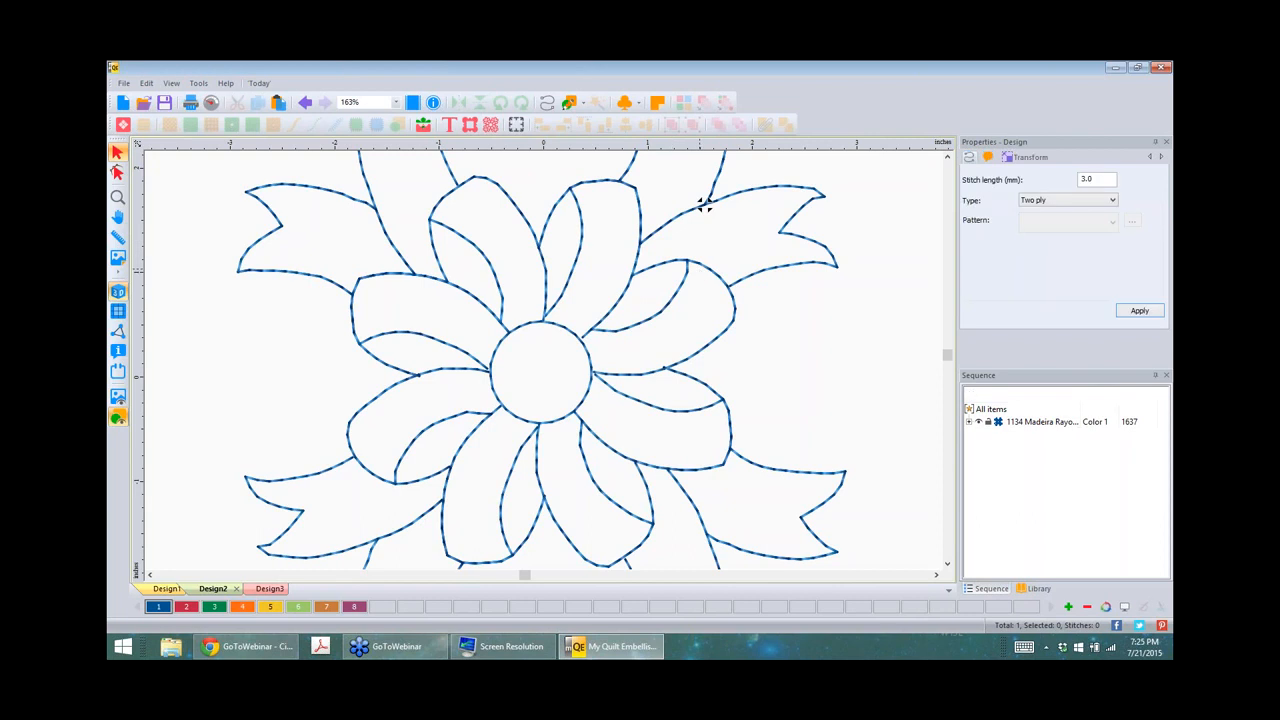
pyautogui.click(787, 126)
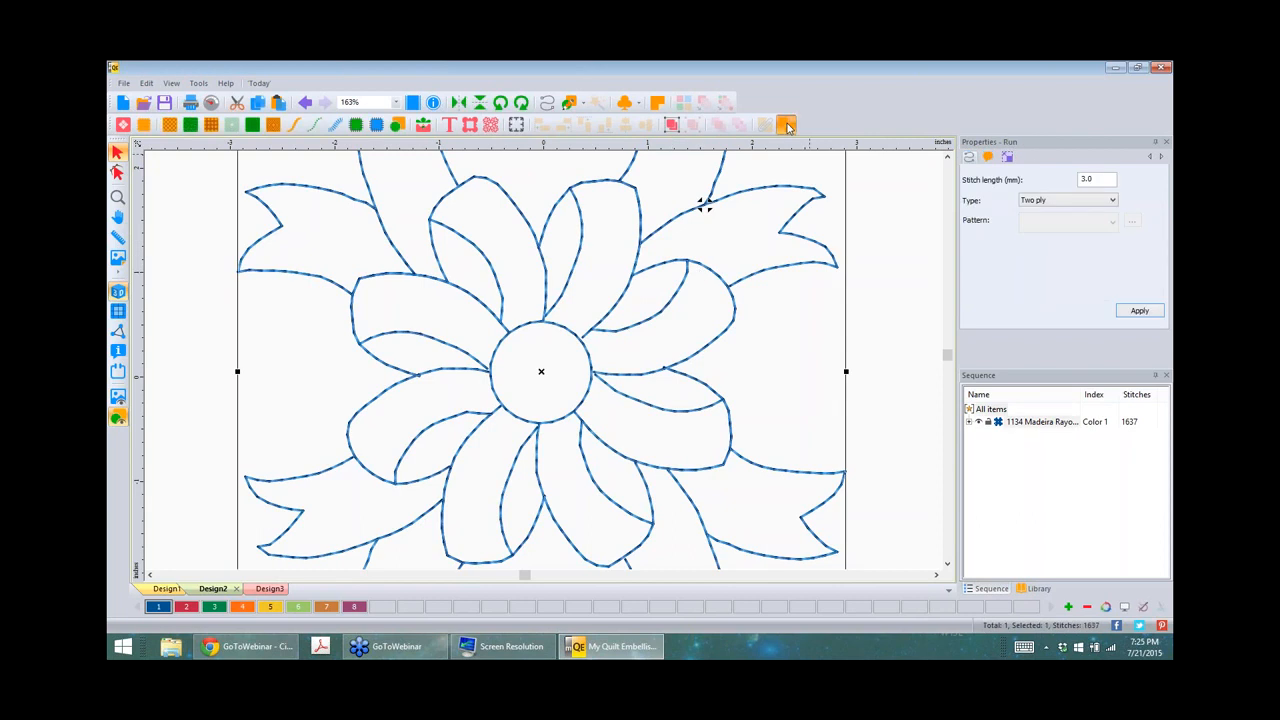
# Step: Recolor the center circle run to color 2, and recombine the remaining color 1 bow runs into one run
pyautogui.click(521, 335)
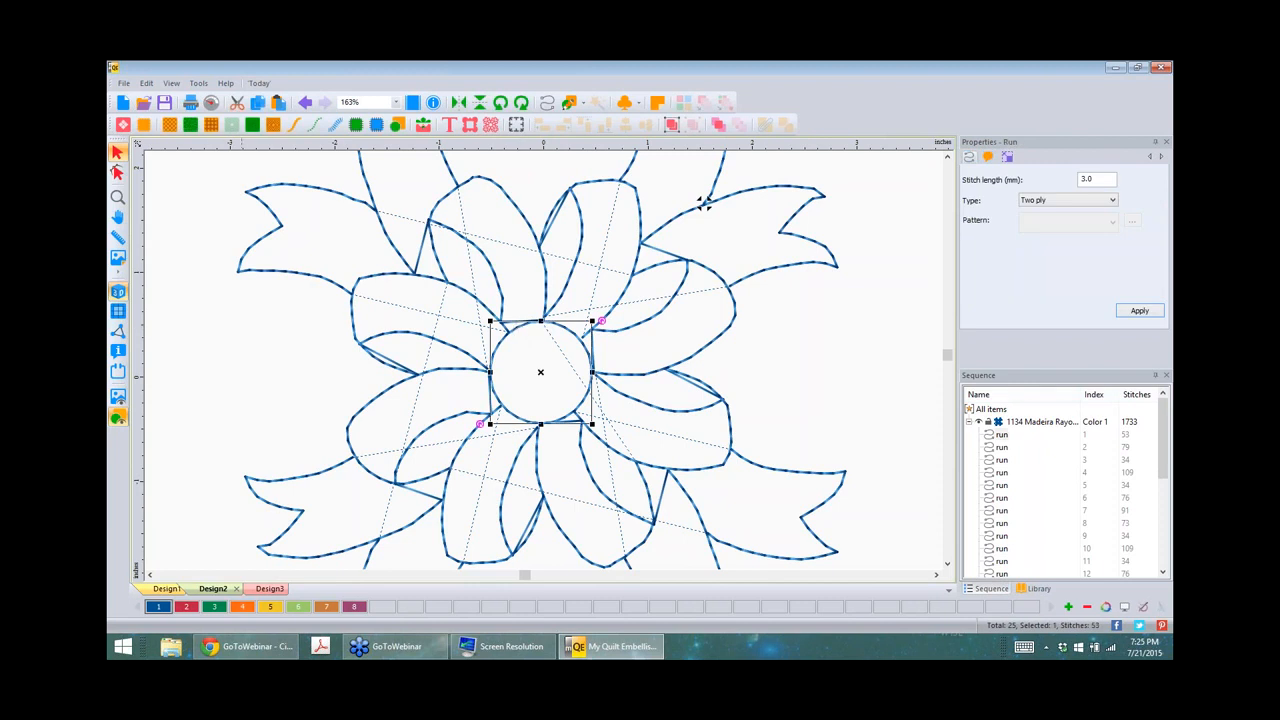
pyautogui.click(185, 608)
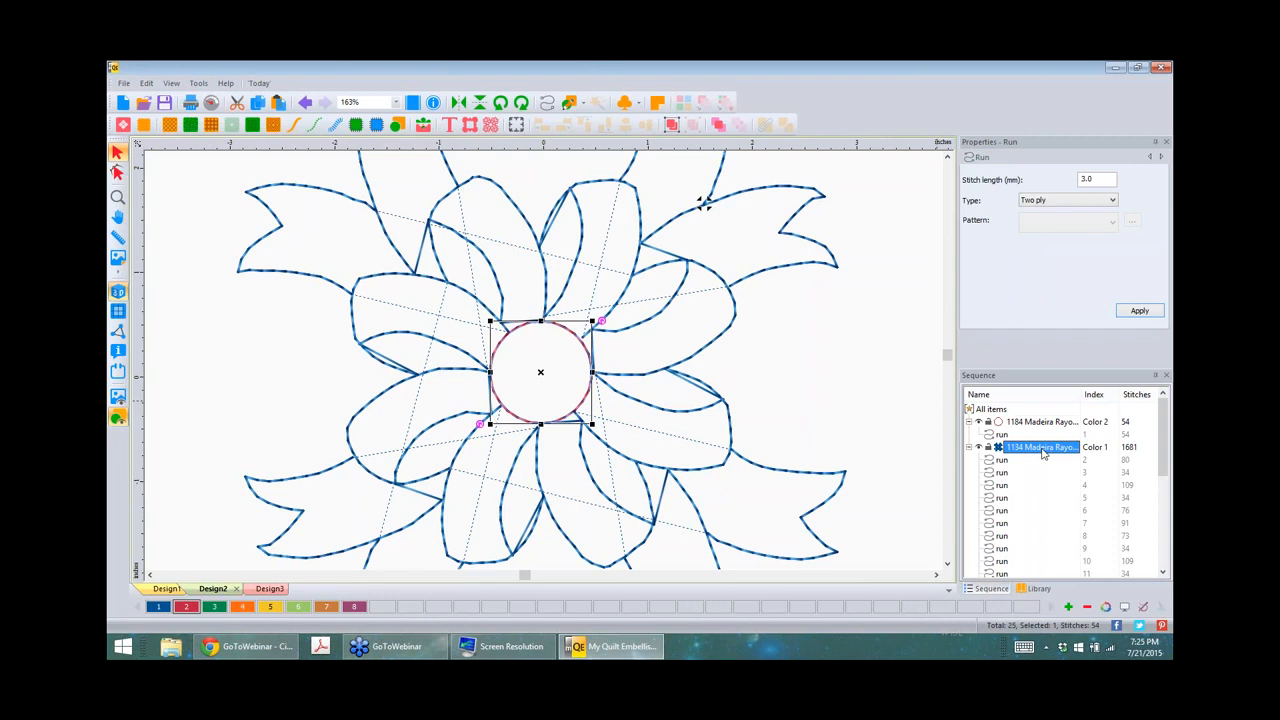
pyautogui.click(1043, 453)
pyautogui.click(765, 125)
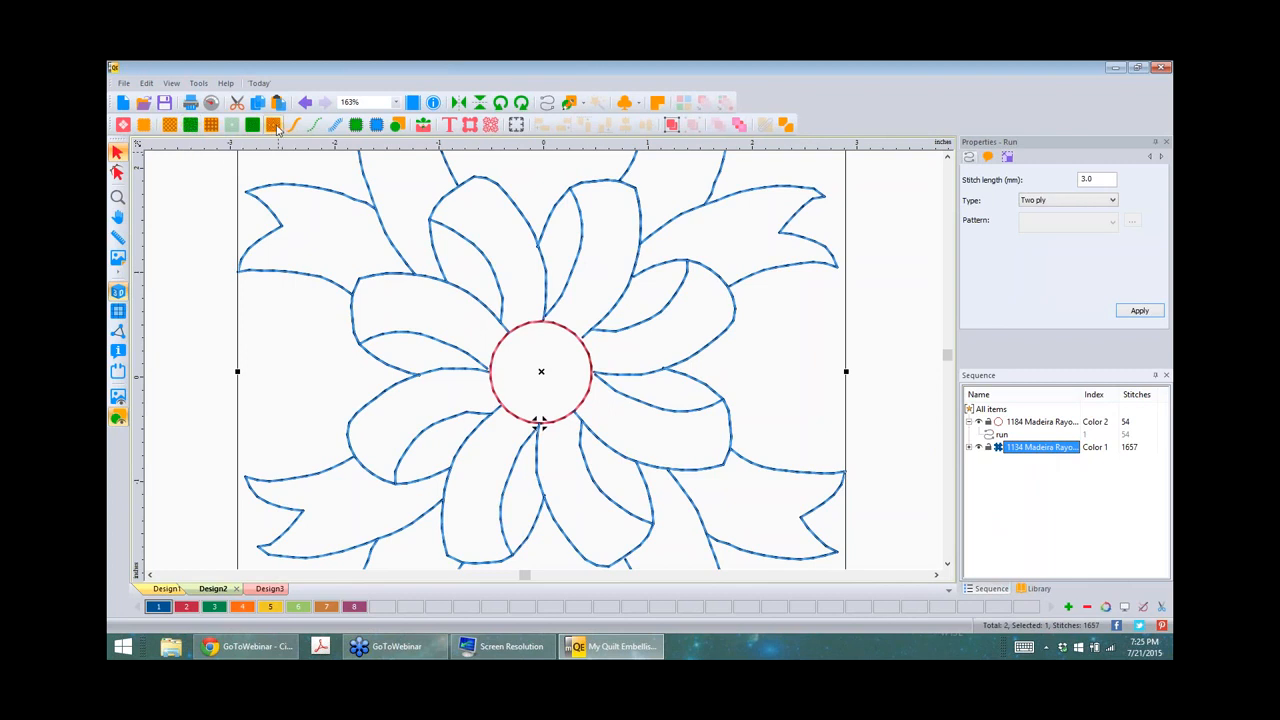
pyautogui.click(273, 125)
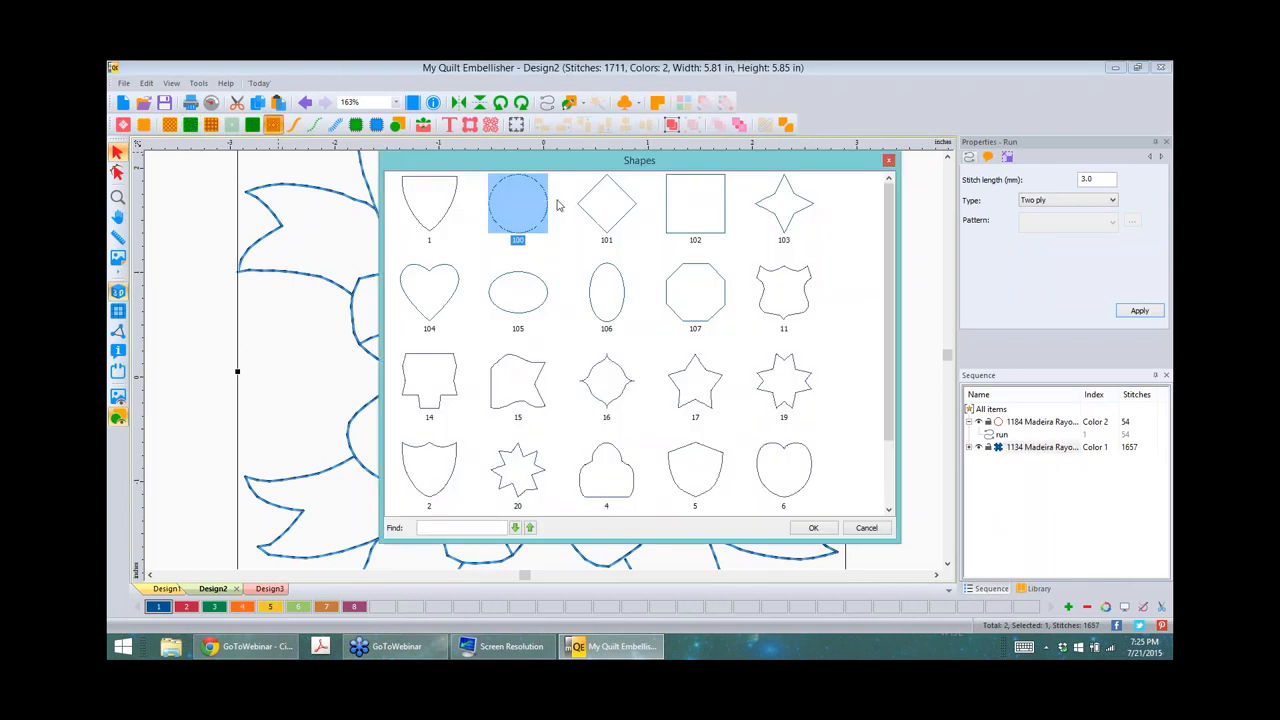
pyautogui.click(813, 530)
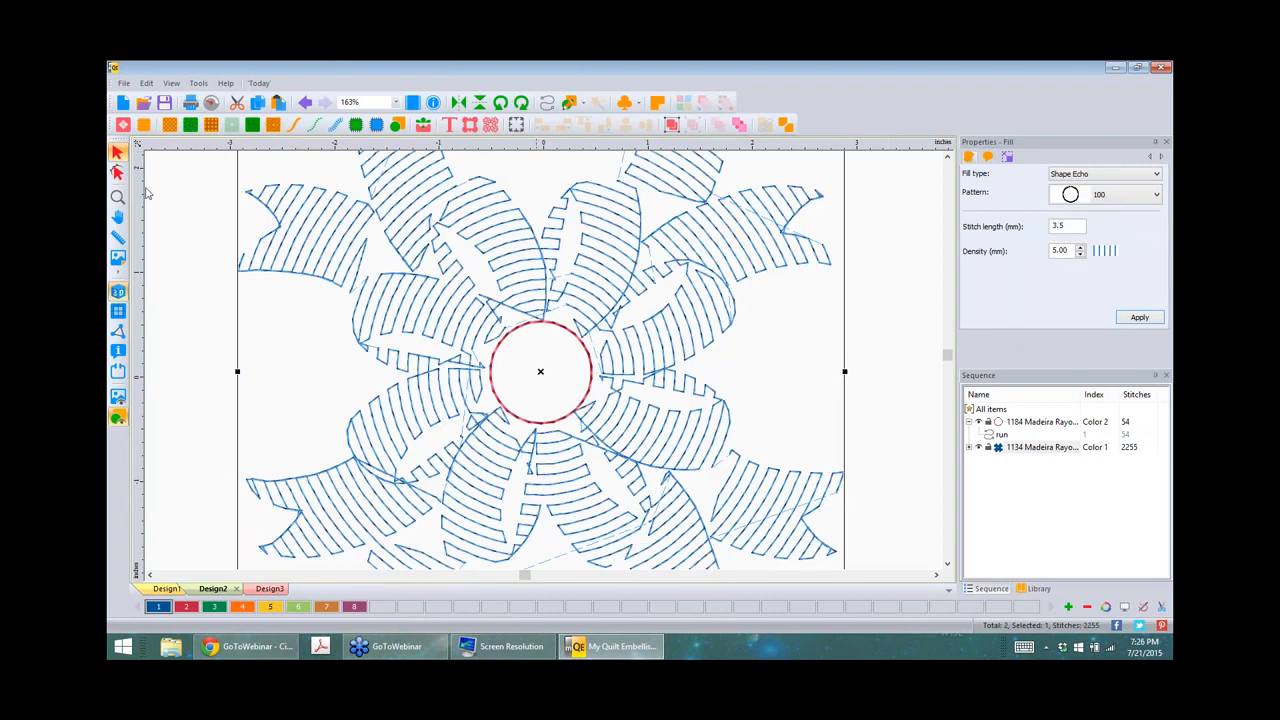
pyautogui.click(304, 102)
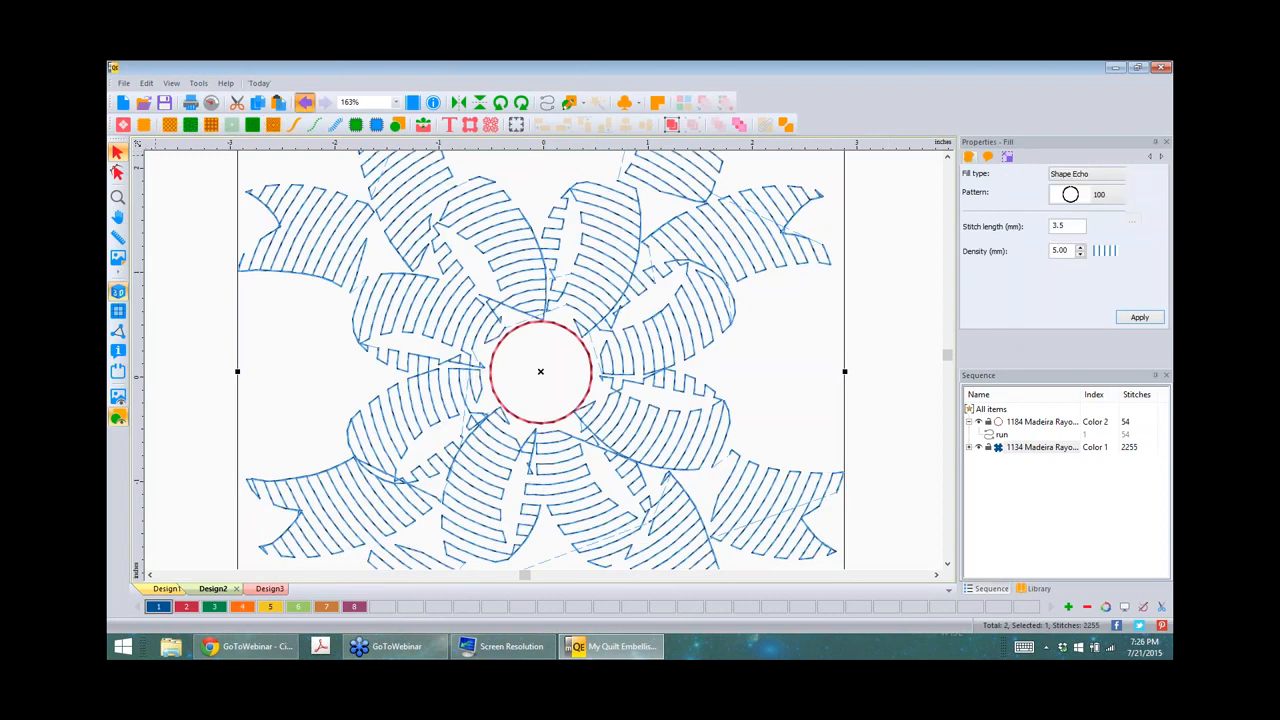
# Step: Convert the color 2 center circle to a Shape Echo fill using circle shape 100
pyautogui.click(1012, 424)
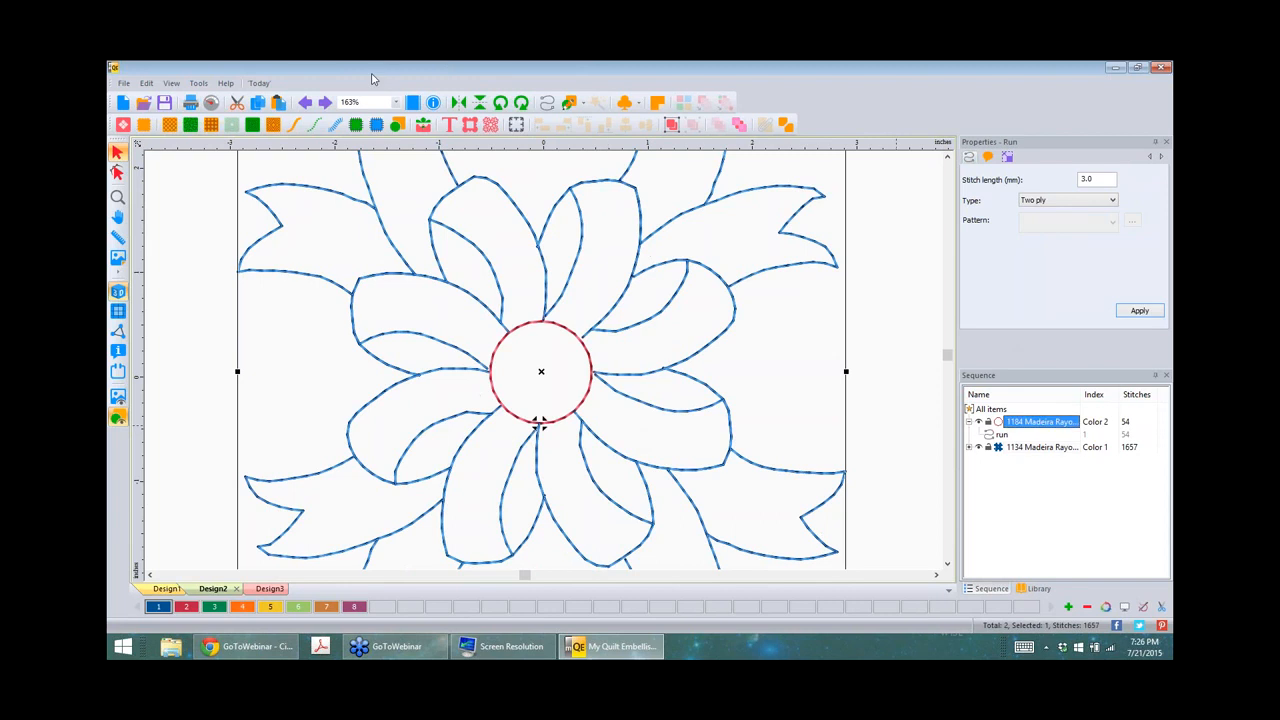
pyautogui.click(273, 124)
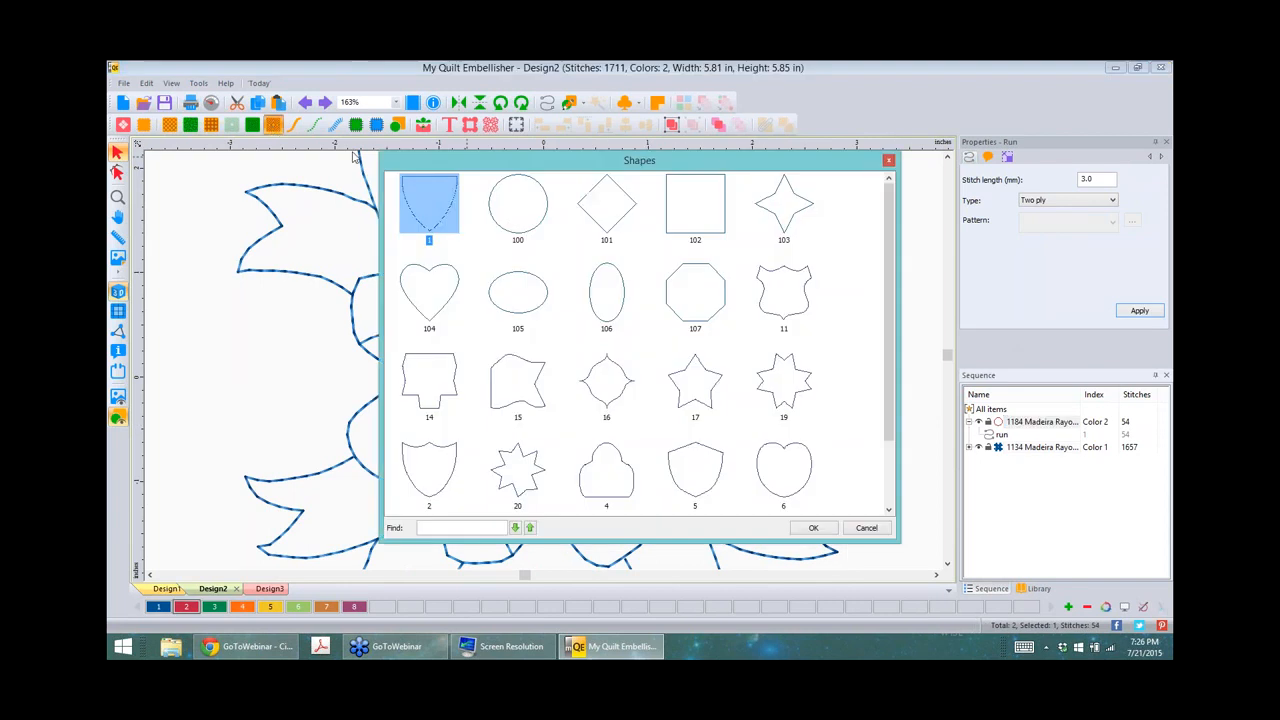
pyautogui.click(510, 226)
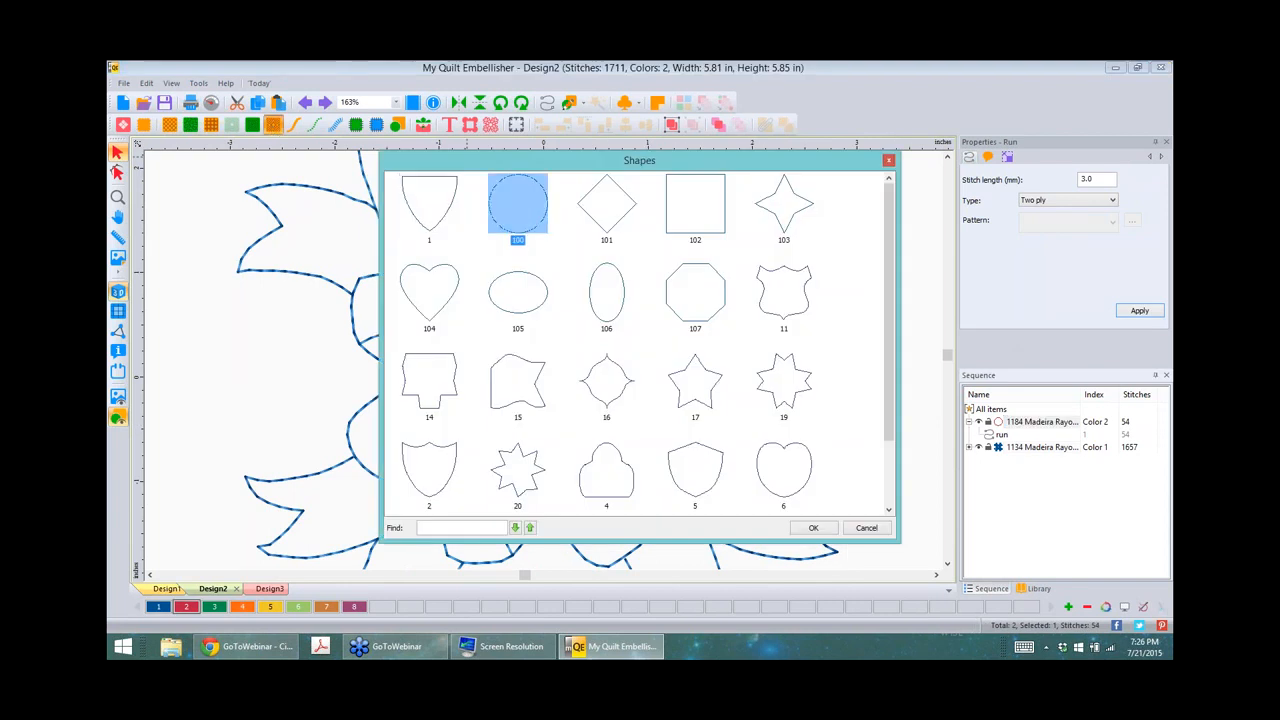
pyautogui.click(821, 530)
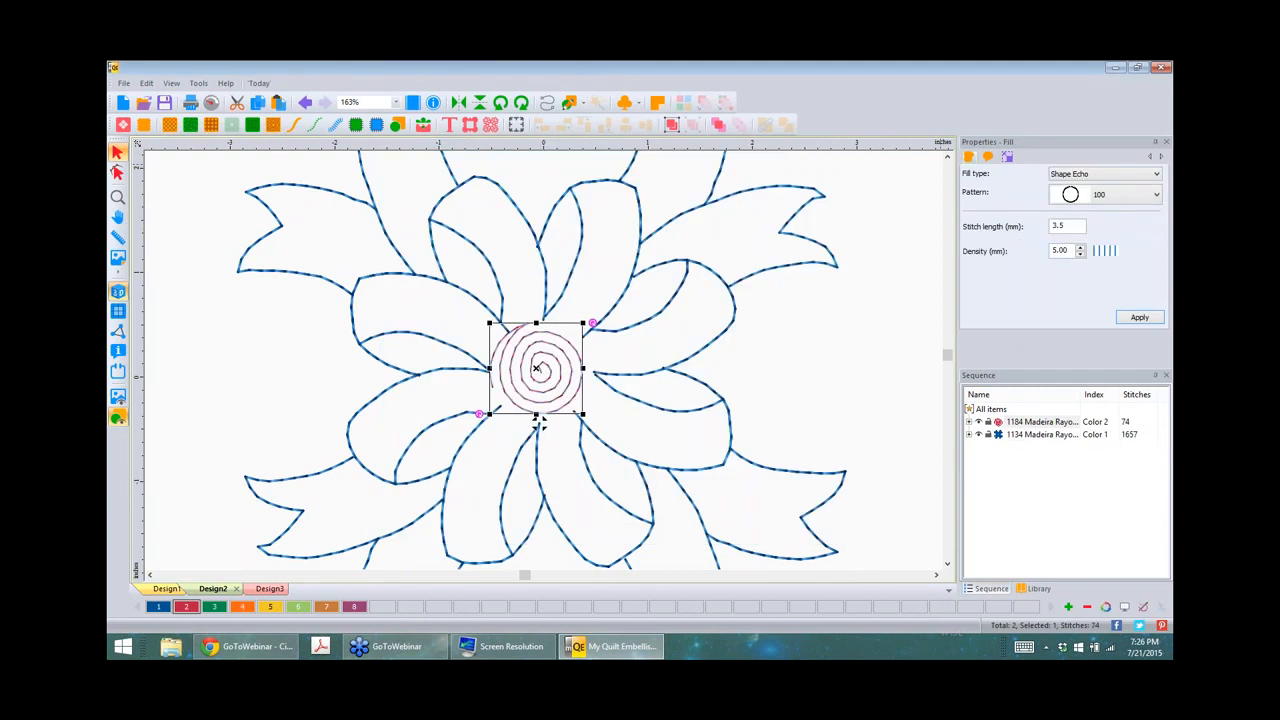
# Step: Set the center circle fill's density to 0.50 mm and deselect it
pyautogui.moveTo(1066, 225); pyautogui.dragTo(1040, 225)
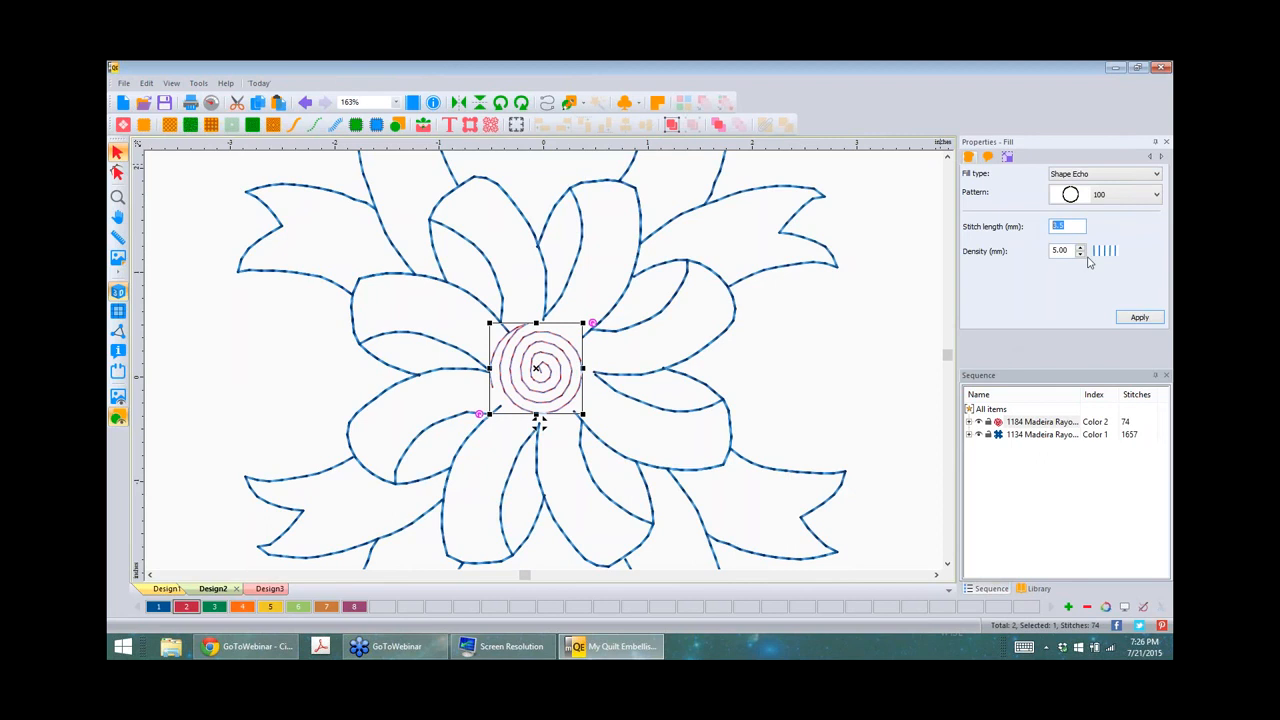
pyautogui.press('Tab')
pyautogui.write('.')
pyautogui.press('Return')
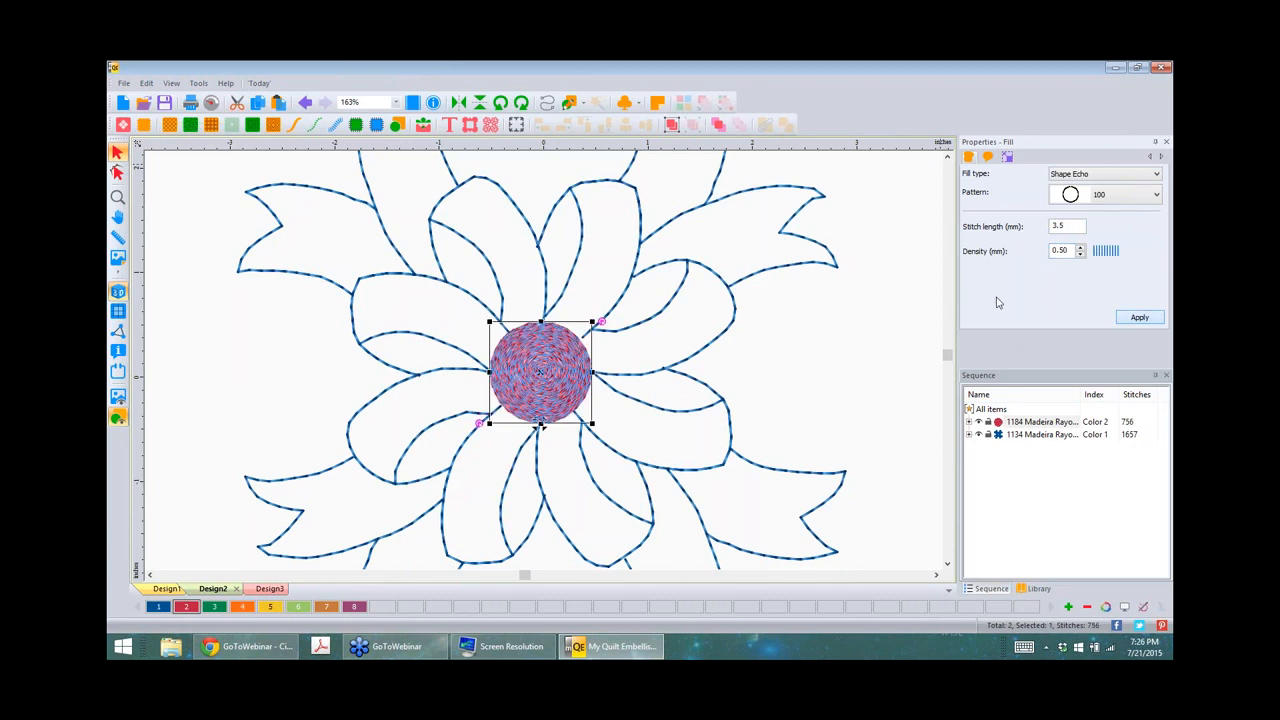
pyautogui.click(917, 326)
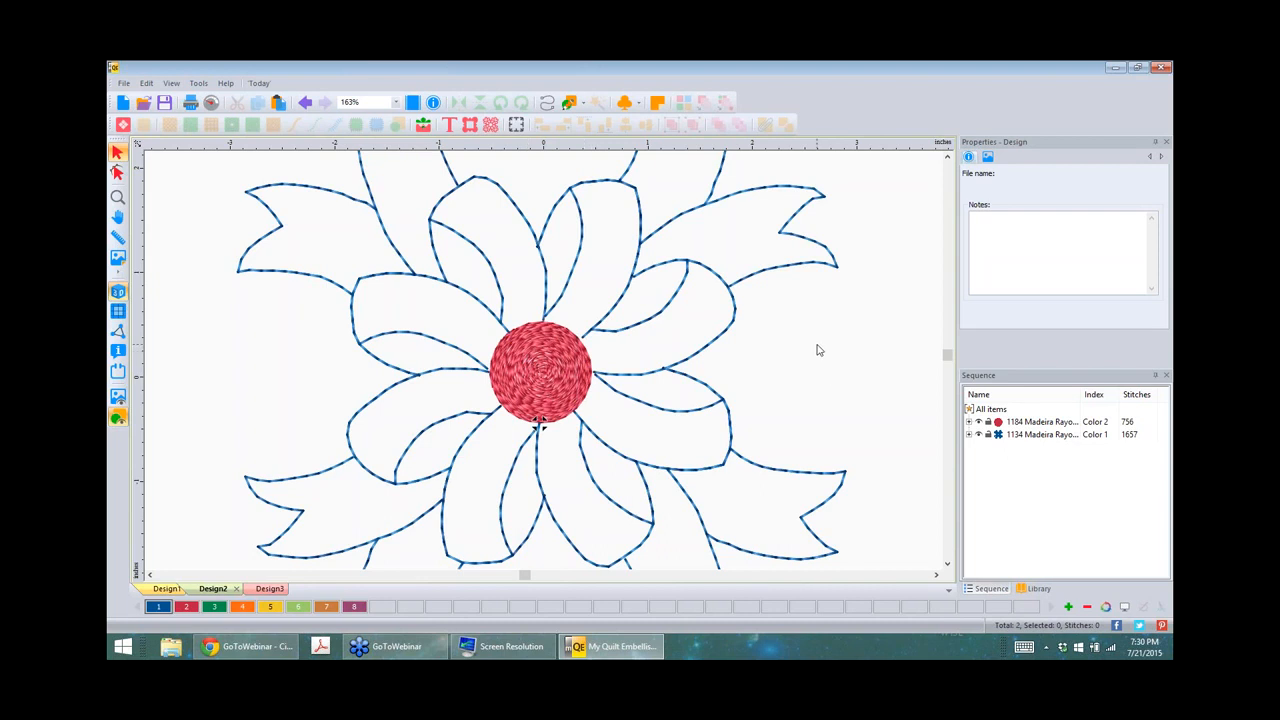
pyautogui.scroll(-3, 819, 350)
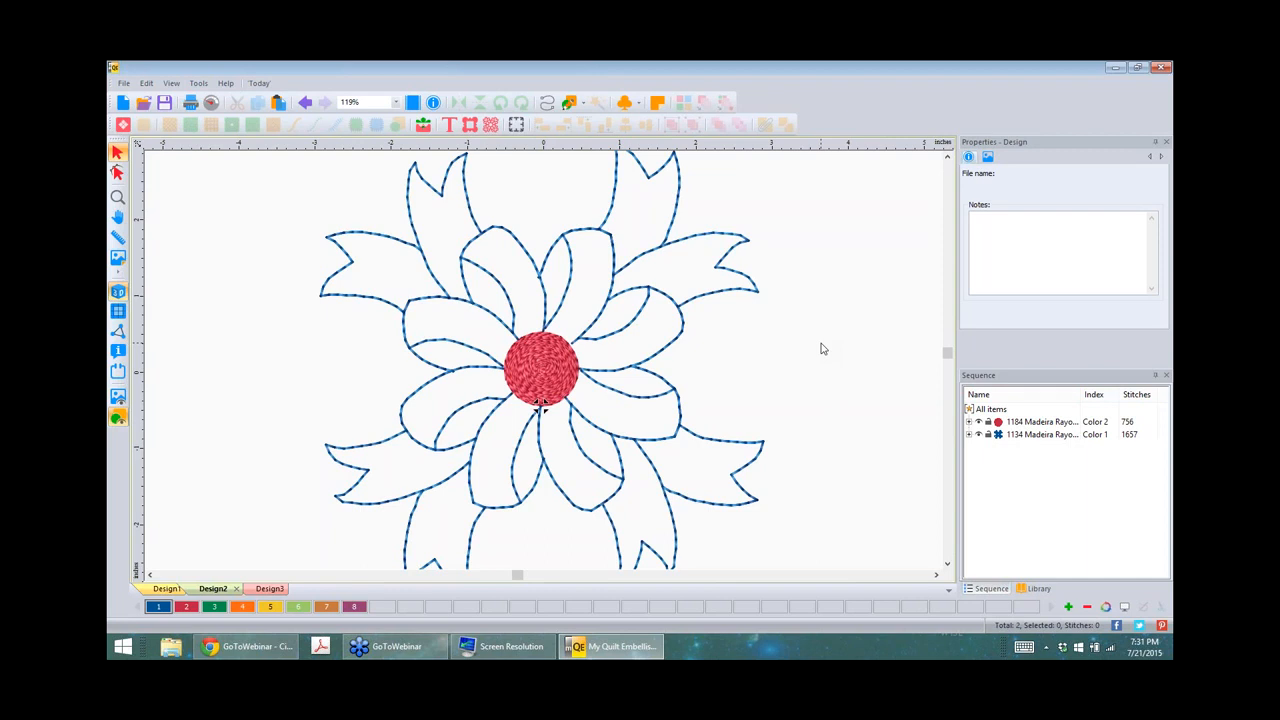
# Step: Create a new blank design and open the My Quilt Embellisher Free Designs folder in the design library
pyautogui.click(124, 105)
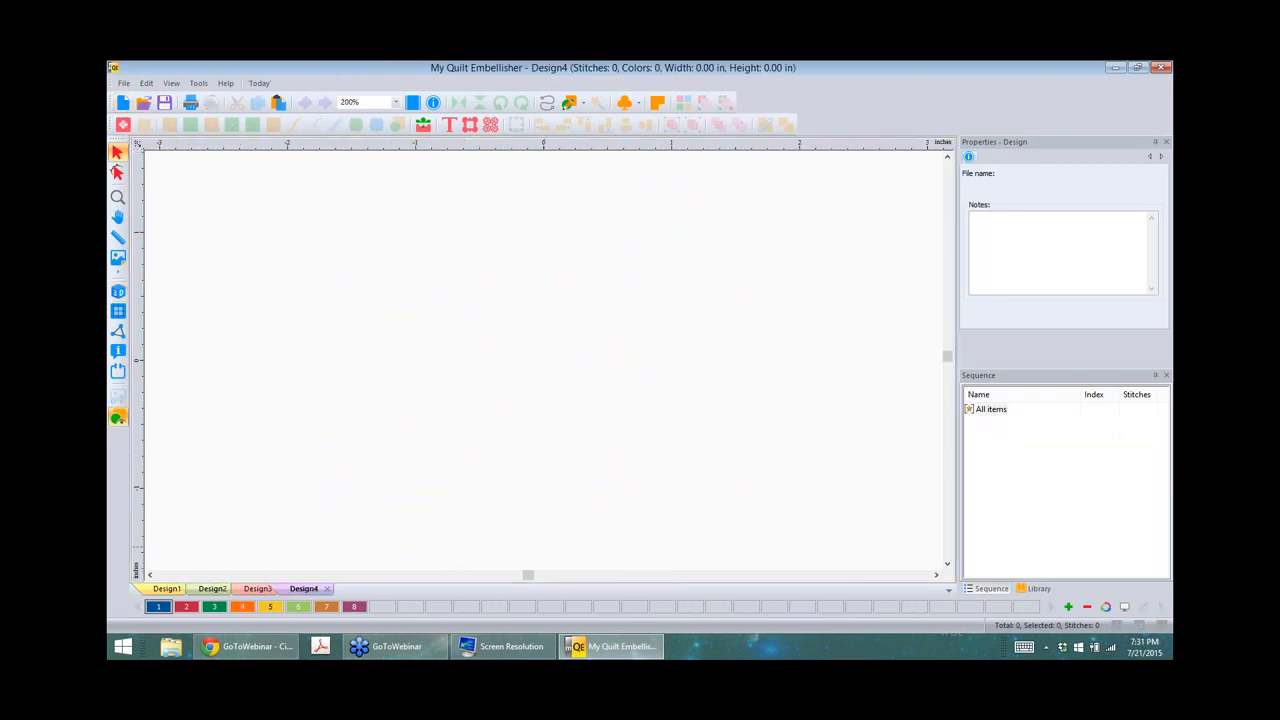
pyautogui.click(1039, 589)
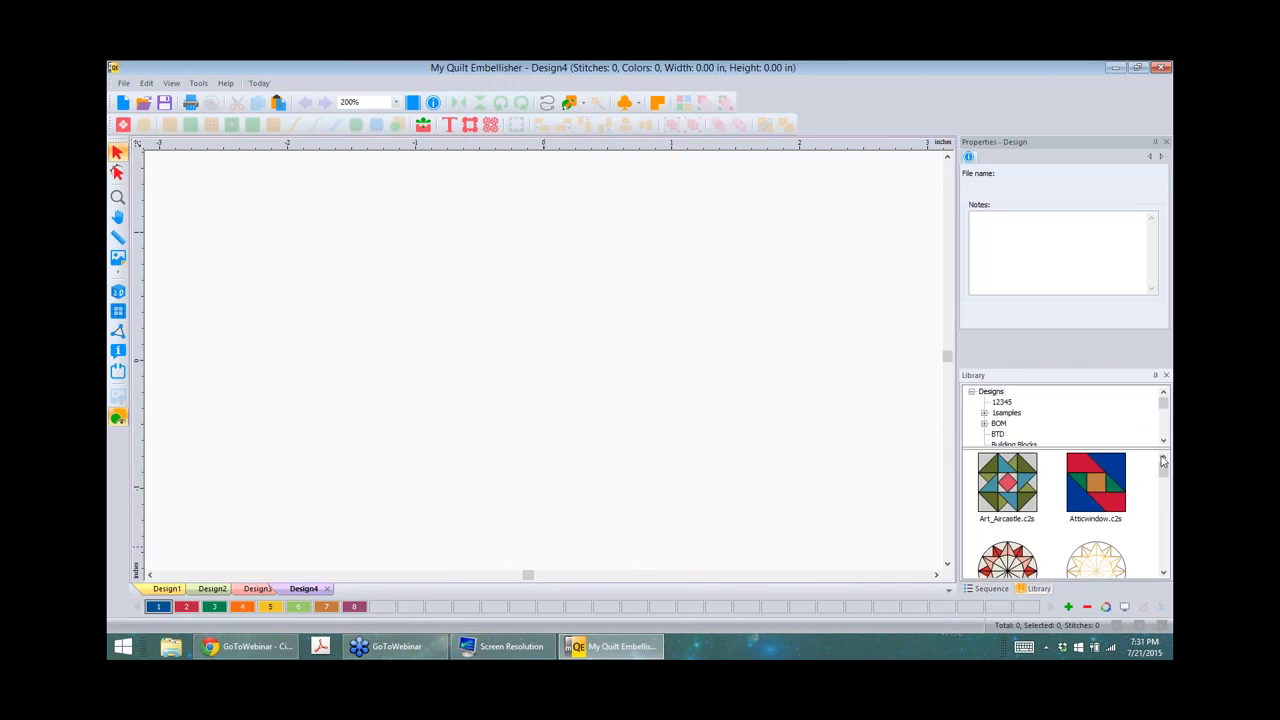
pyautogui.click(1163, 442)
pyautogui.click(1163, 442)
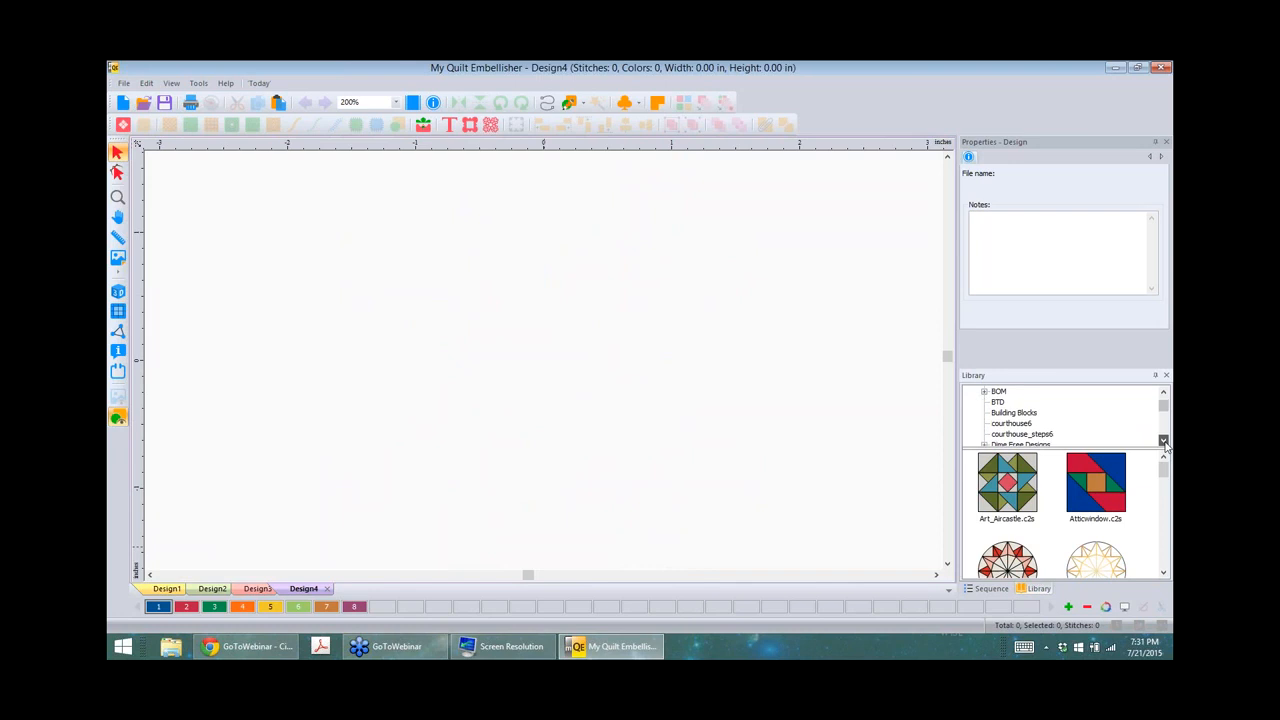
pyautogui.click(1163, 442)
pyautogui.click(1163, 442)
pyautogui.click(1163, 442)
pyautogui.click(1163, 442)
pyautogui.click(1163, 442)
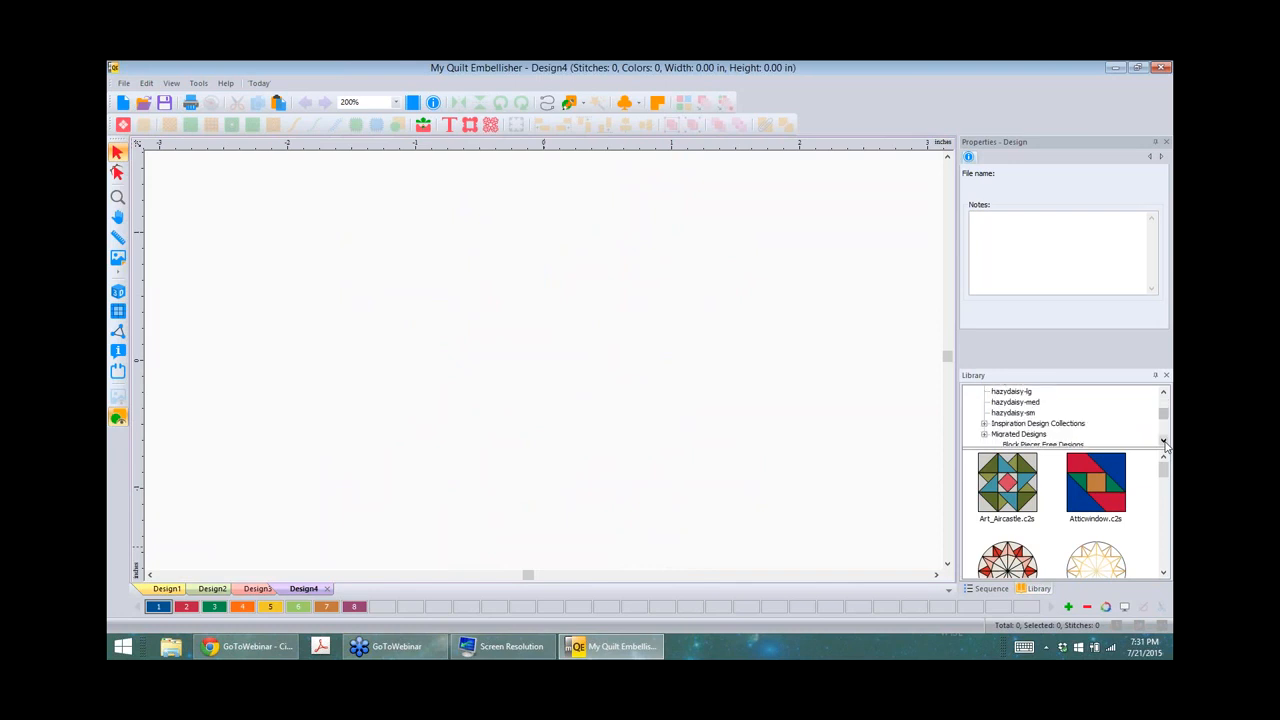
pyautogui.click(1163, 442)
pyautogui.click(1163, 442)
pyautogui.click(1163, 442)
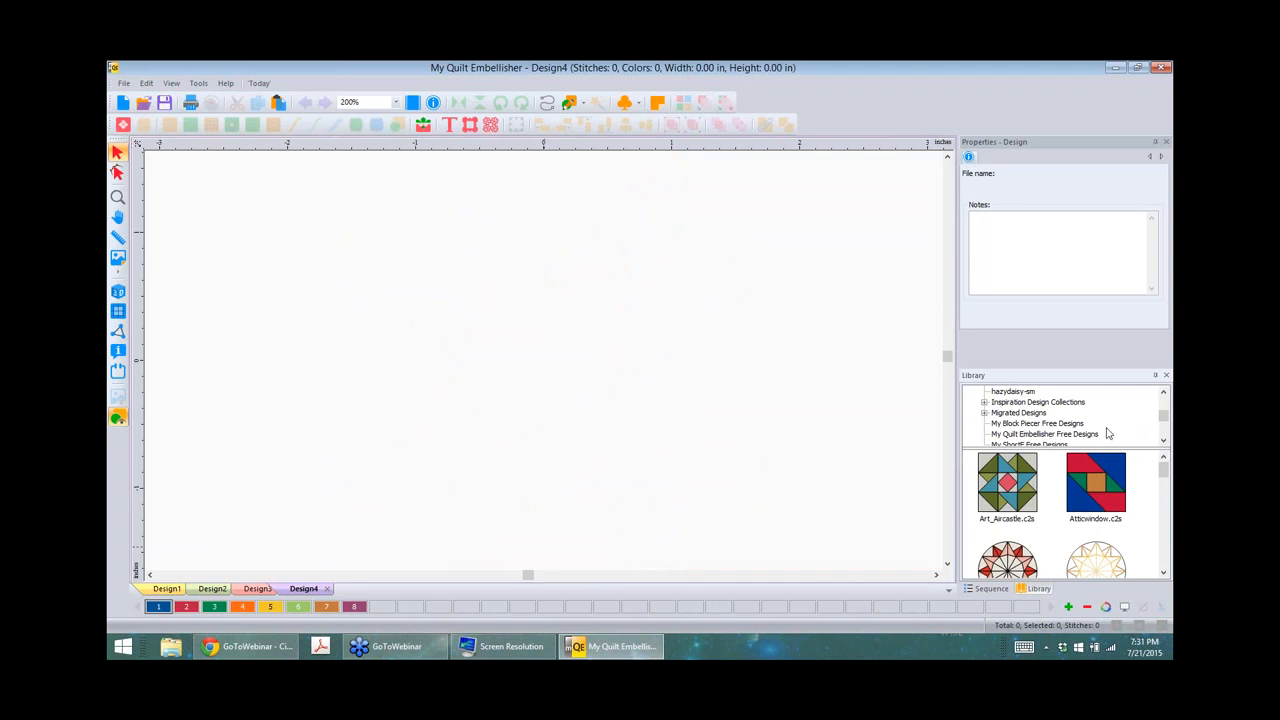
pyautogui.click(1056, 434)
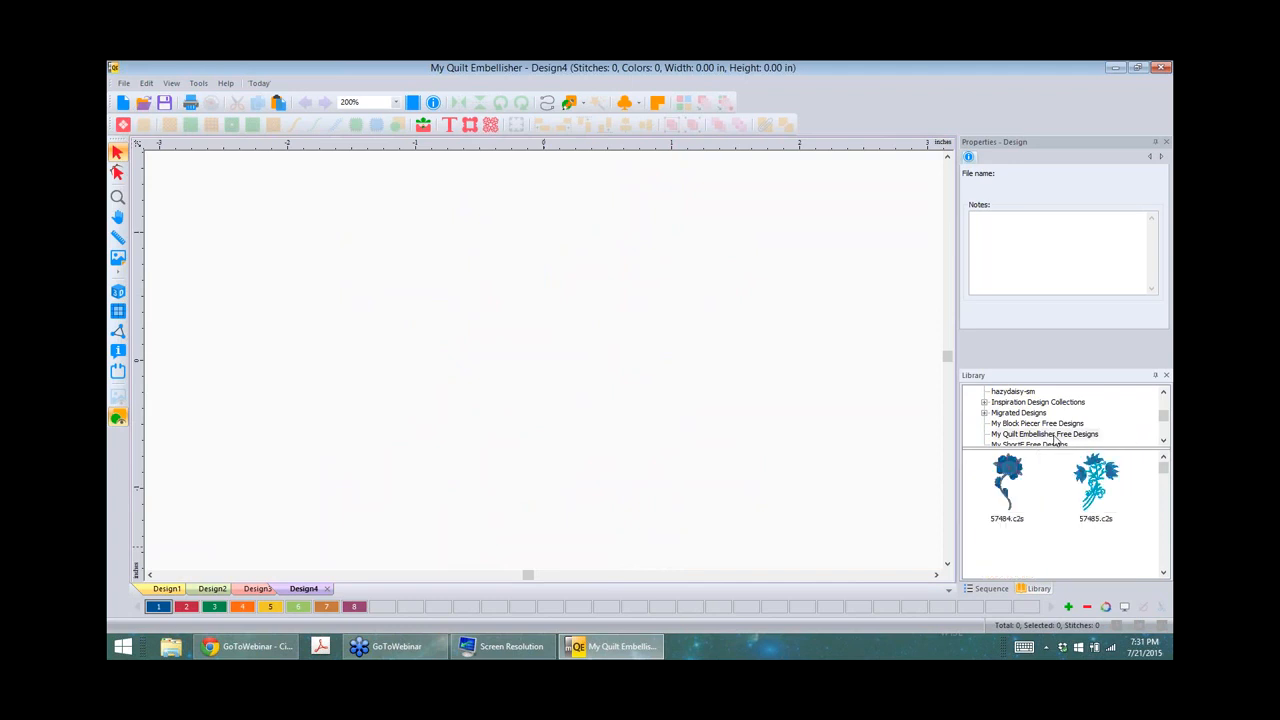
# Step: Place the feather leaf design 57487.c2s in the middle of the workspace, ungroup it and deselect it
pyautogui.click(1163, 478)
pyautogui.moveTo(1166, 478); pyautogui.dragTo(1156, 481)
pyautogui.click(1164, 458)
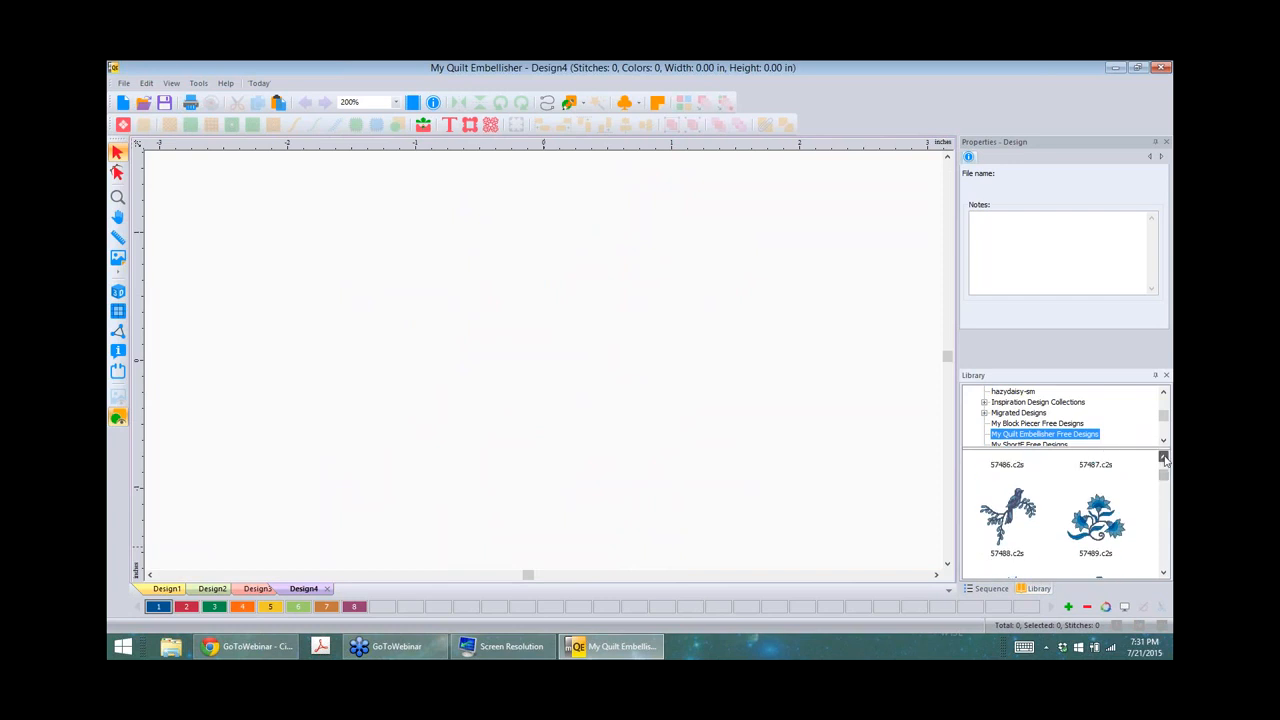
pyautogui.click(1164, 458)
pyautogui.click(1164, 458)
pyautogui.click(1104, 480)
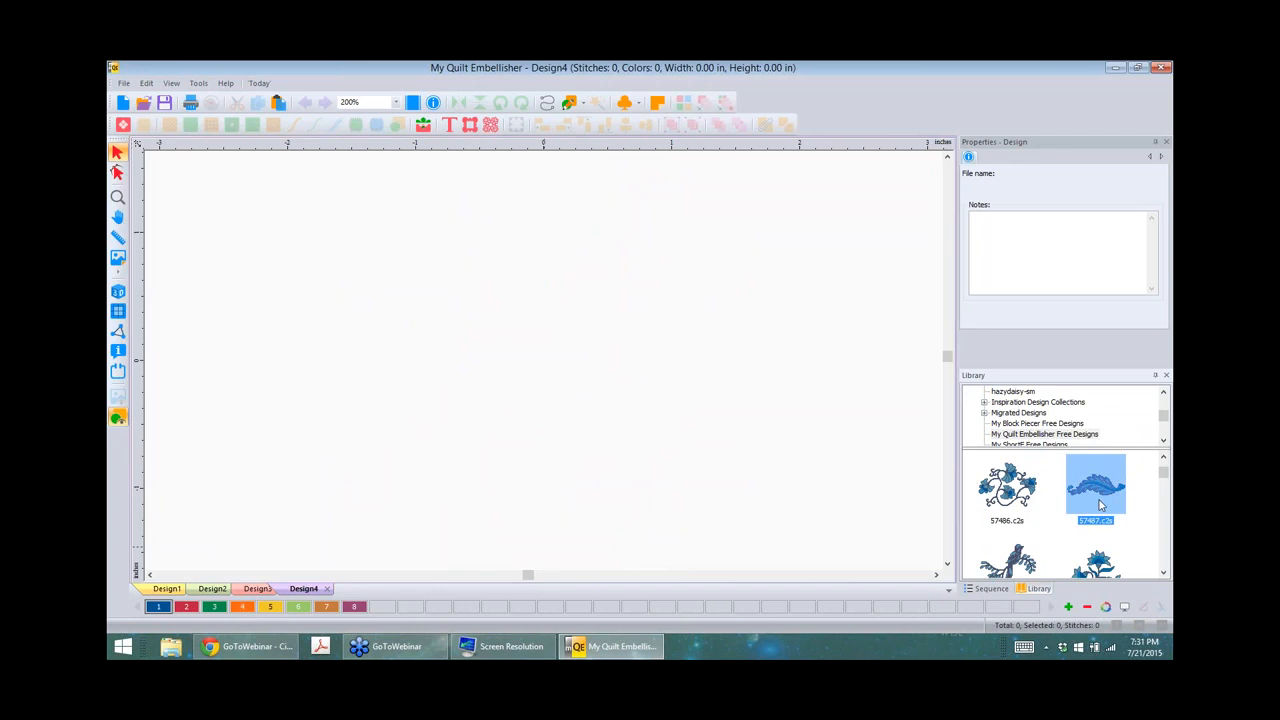
pyautogui.moveTo(1089, 484); pyautogui.dragTo(545, 366)
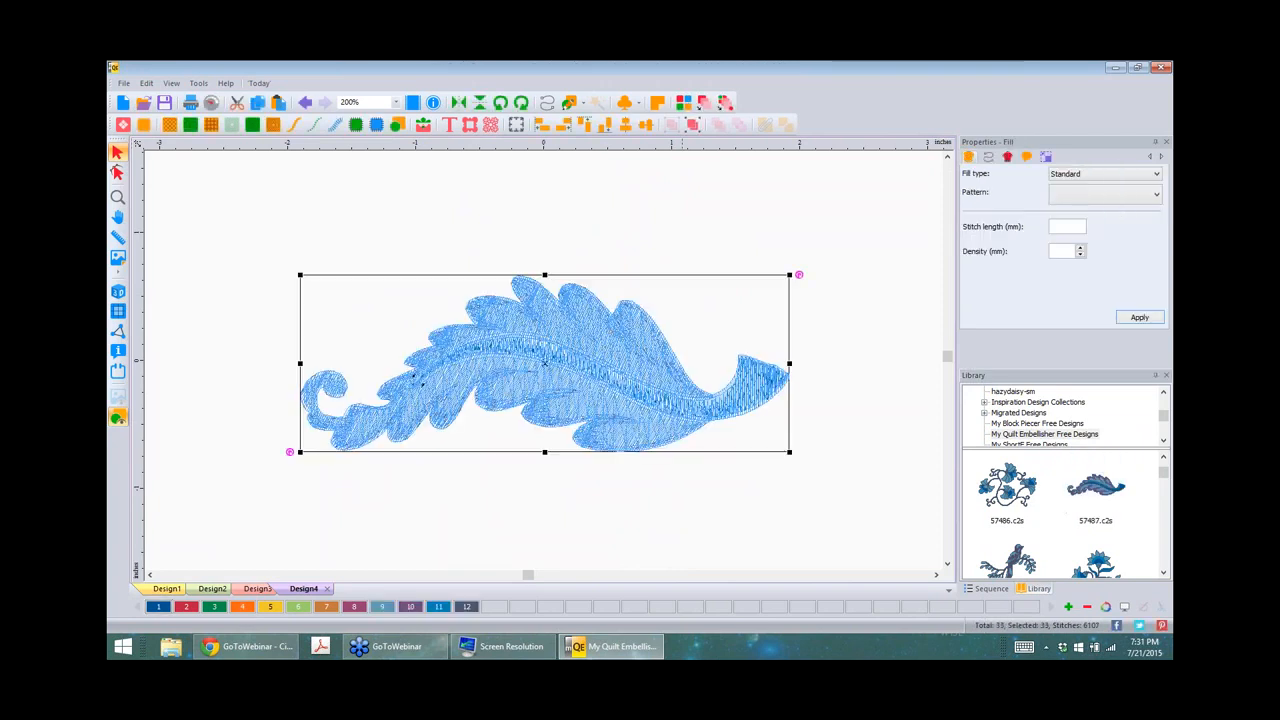
pyautogui.click(697, 127)
pyautogui.click(854, 300)
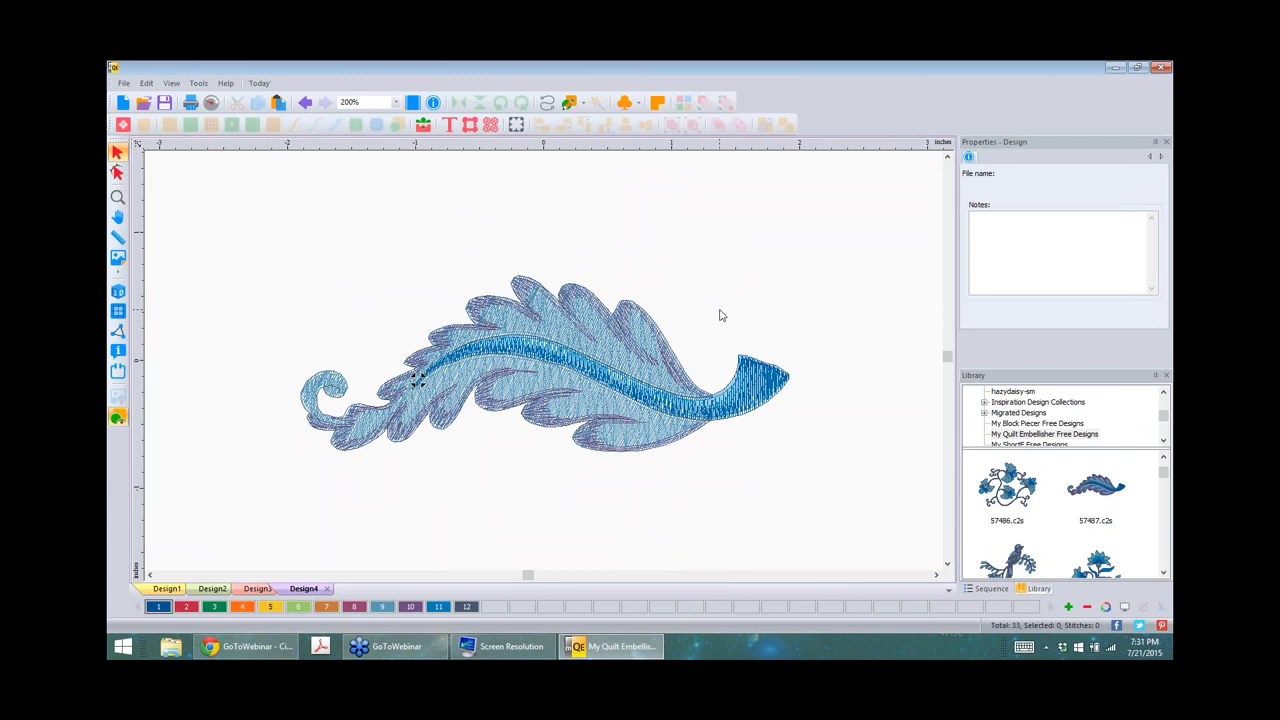
# Step: Hide the leaf's Color 9, Color 10, Color 11 and Color 1 objects, leaving only the Color 12 outline shown
pyautogui.click(990, 589)
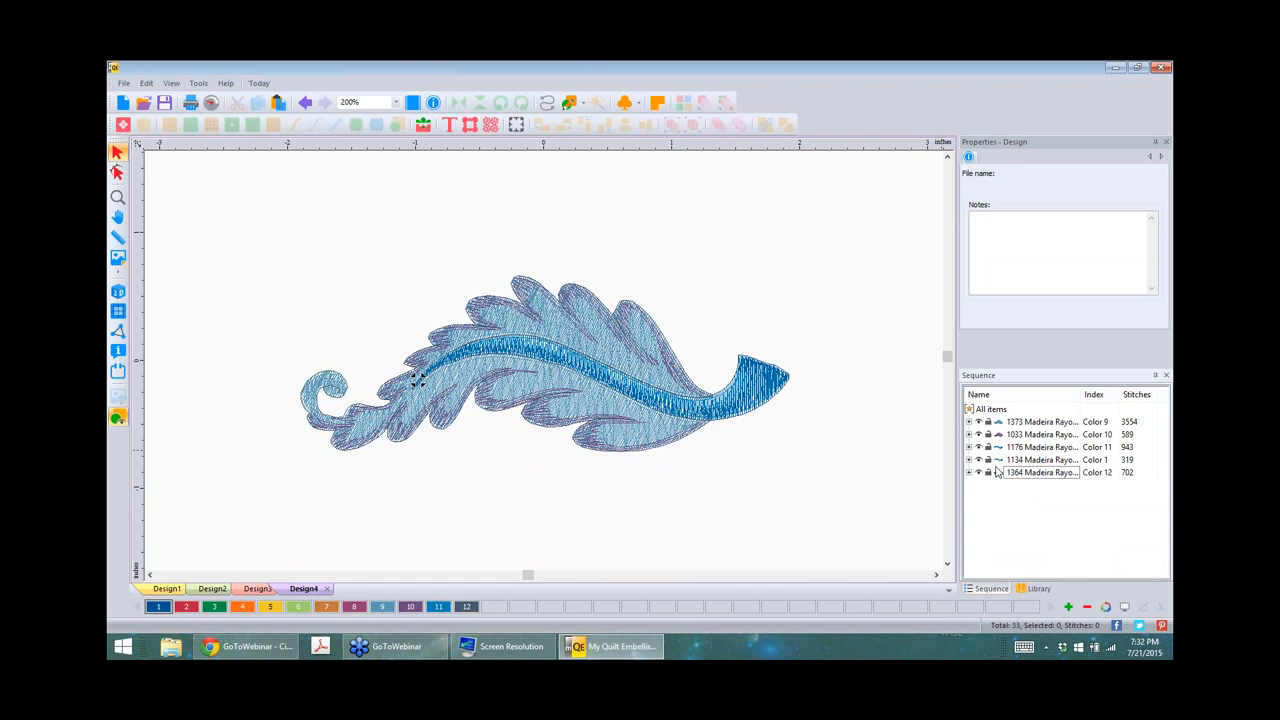
pyautogui.click(978, 422)
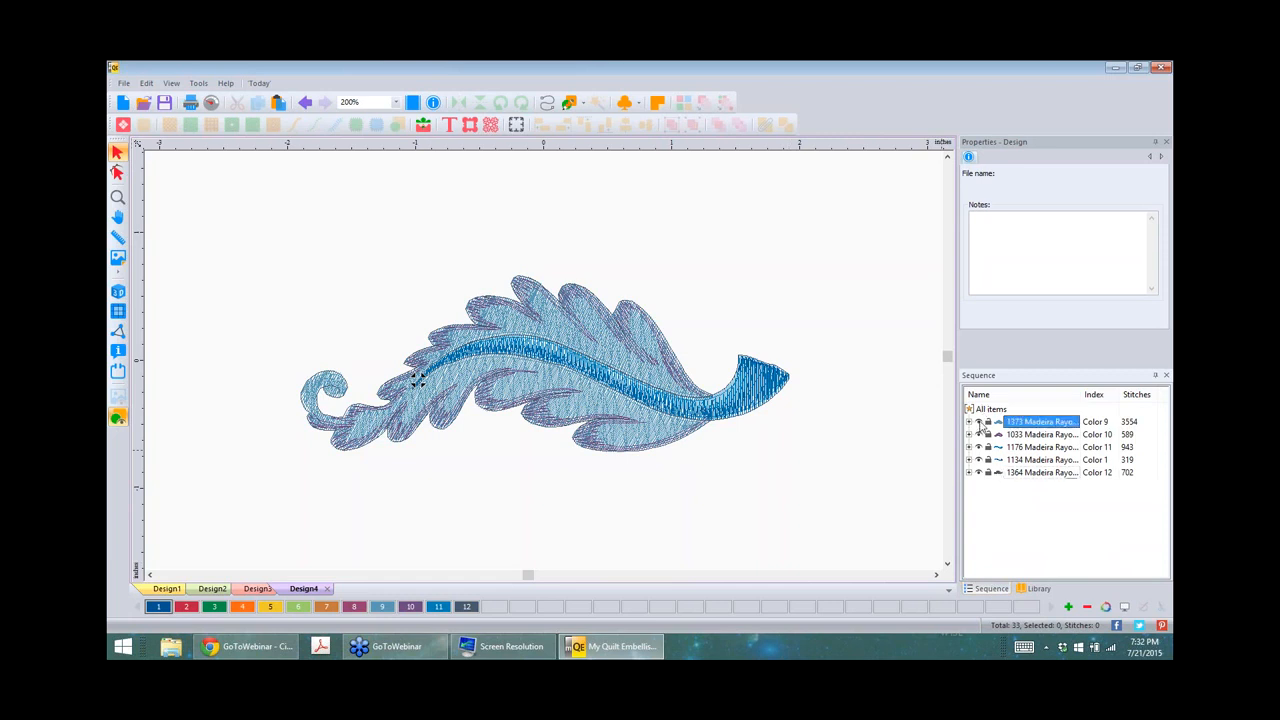
pyautogui.click(978, 434)
pyautogui.click(978, 447)
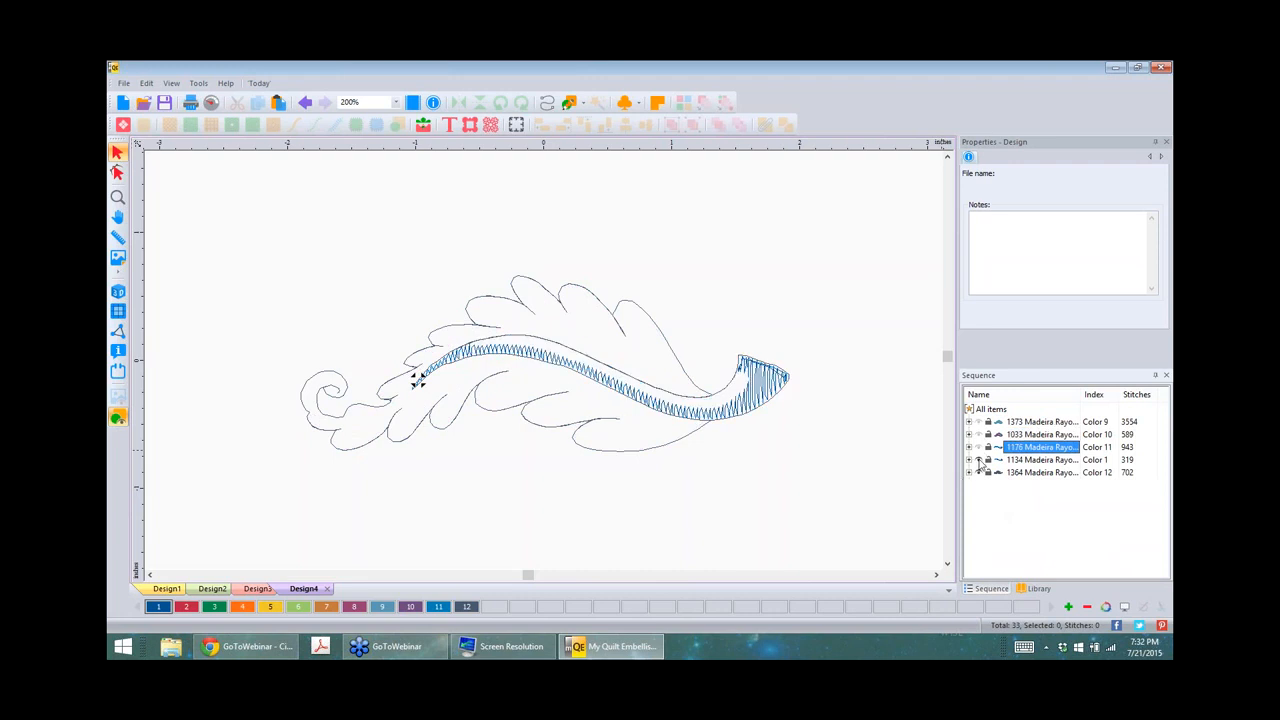
pyautogui.click(979, 460)
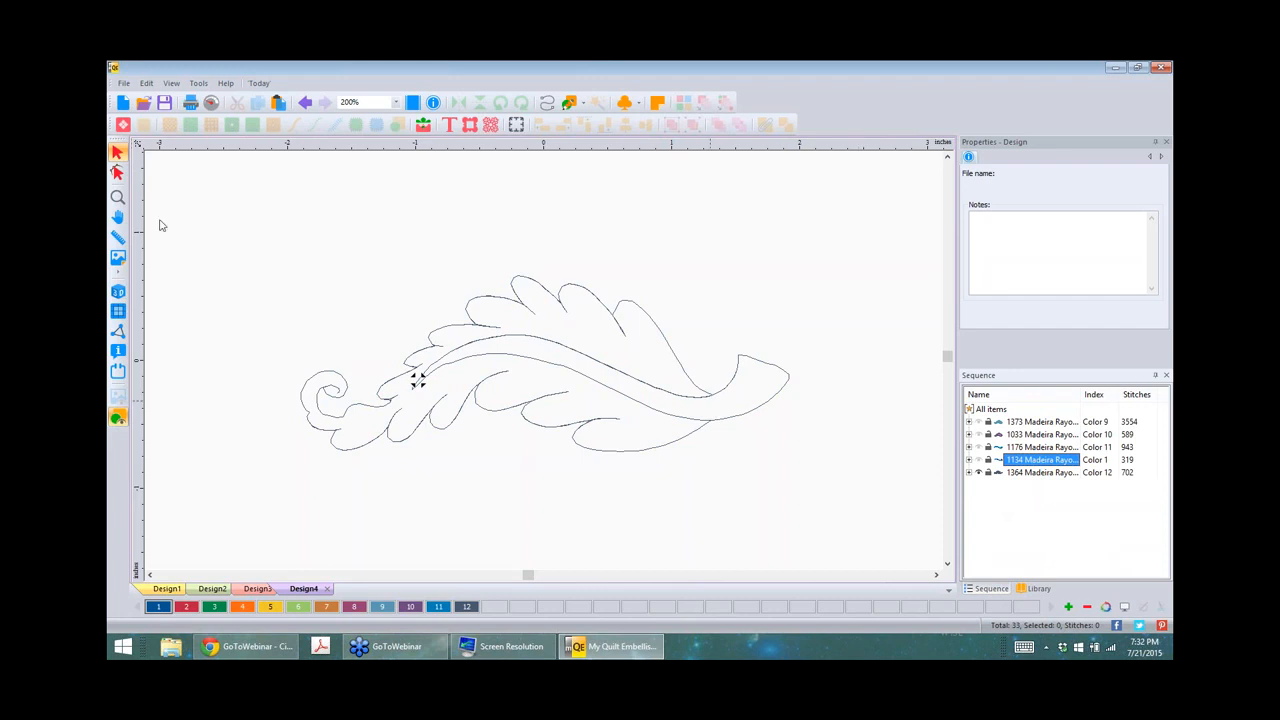
# Step: Turn on the 3D stitch view and make a pasted copy of the leaf outline
pyautogui.click(117, 292)
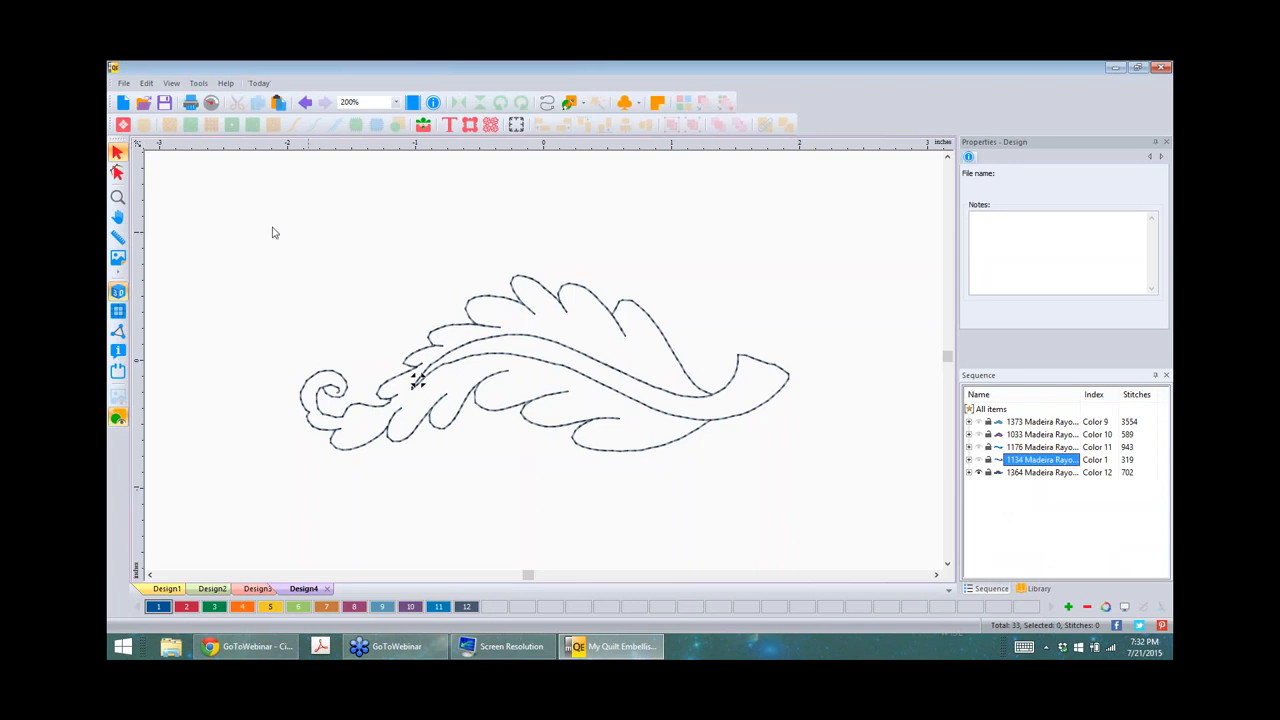
pyautogui.moveTo(257, 218); pyautogui.dragTo(811, 531)
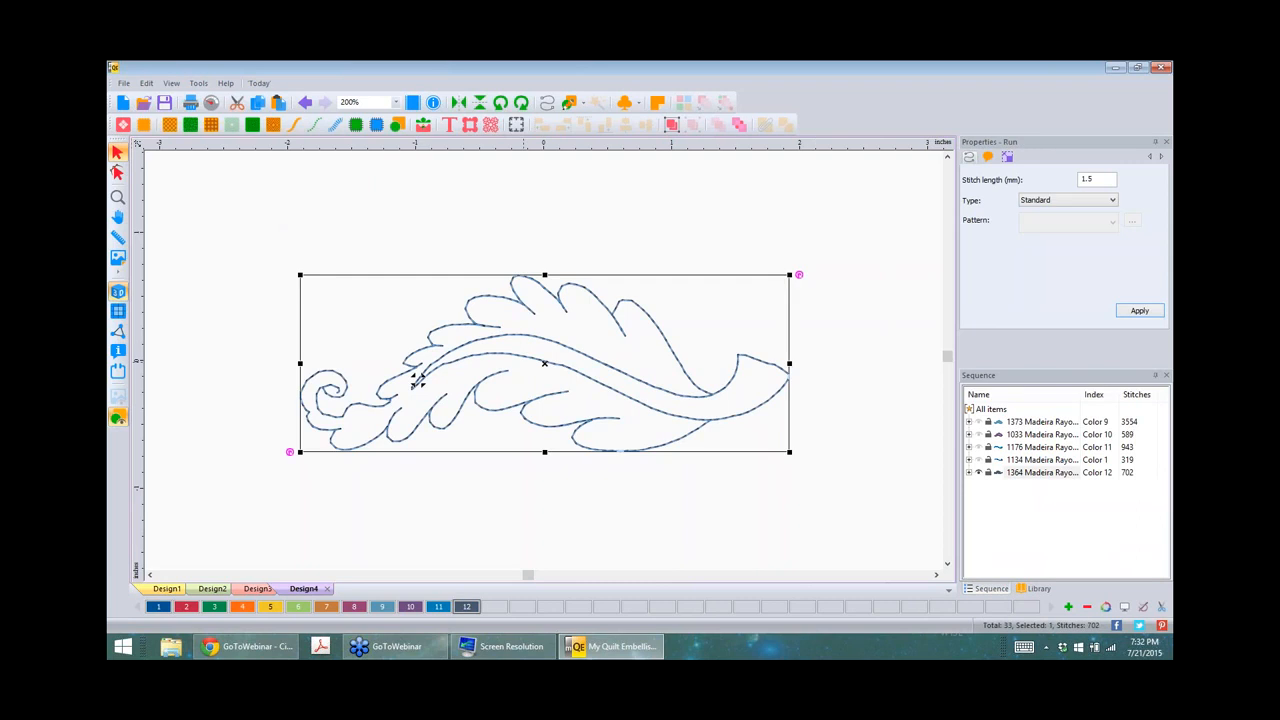
pyautogui.scroll(-3, 524, 367)
pyautogui.click(151, 576)
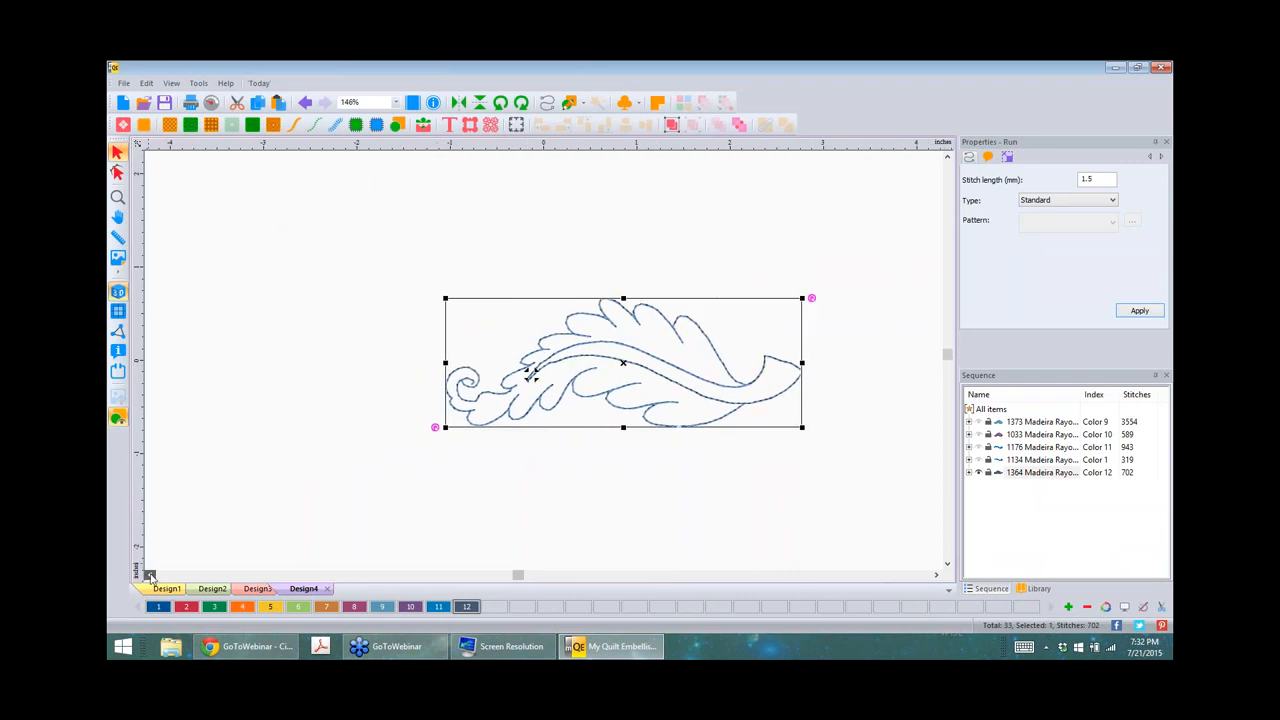
pyautogui.click(151, 576)
pyautogui.click(151, 576)
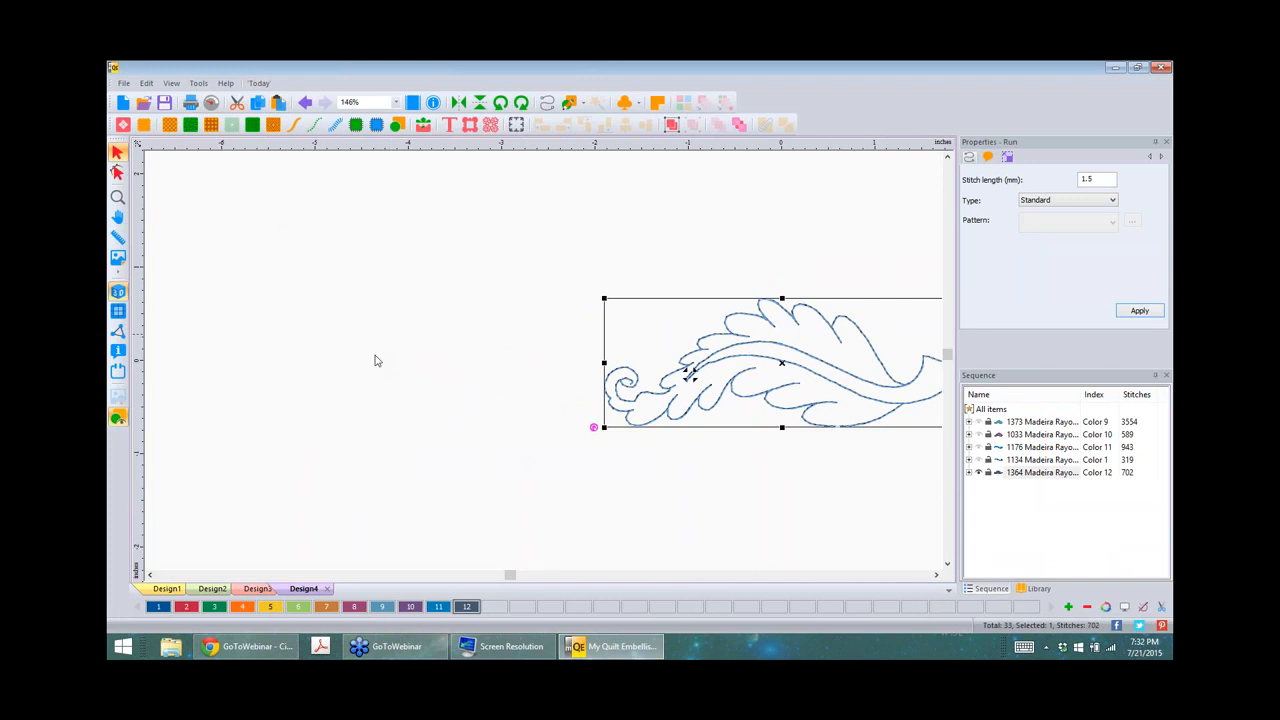
pyautogui.rightClick(351, 331)
pyautogui.click(332, 331)
pyautogui.rightClick(333, 331)
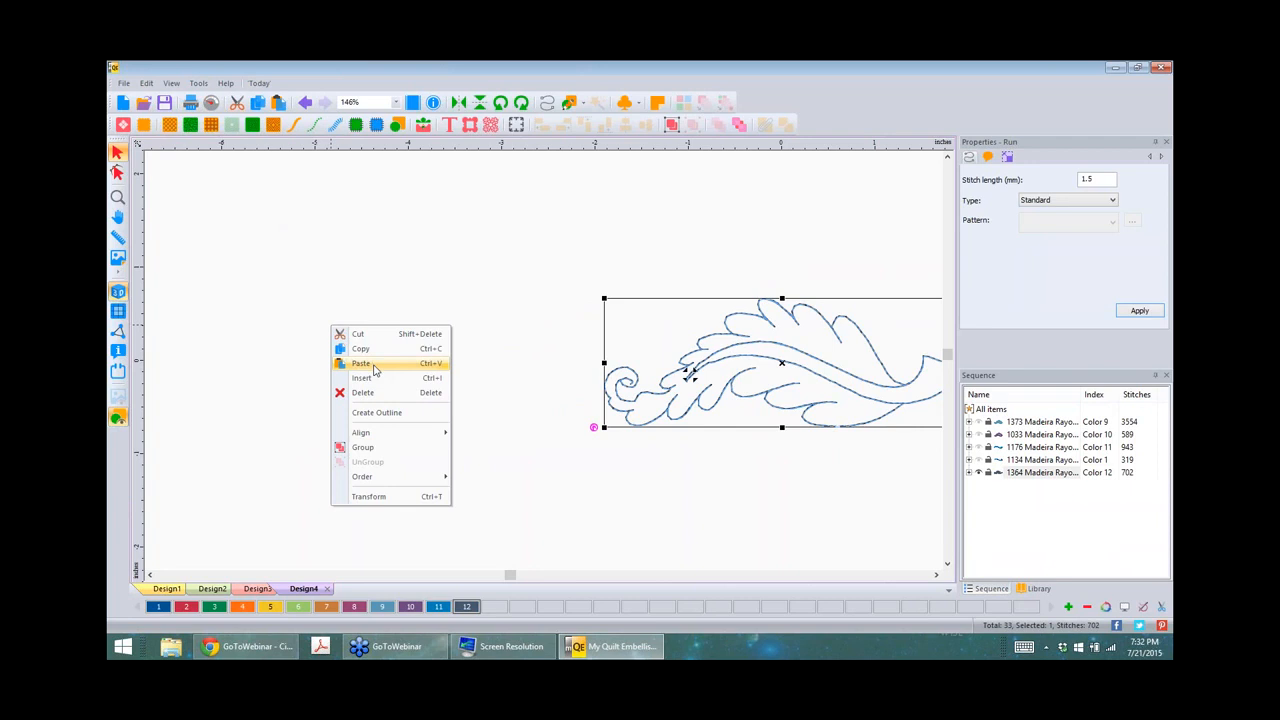
pyautogui.click(372, 364)
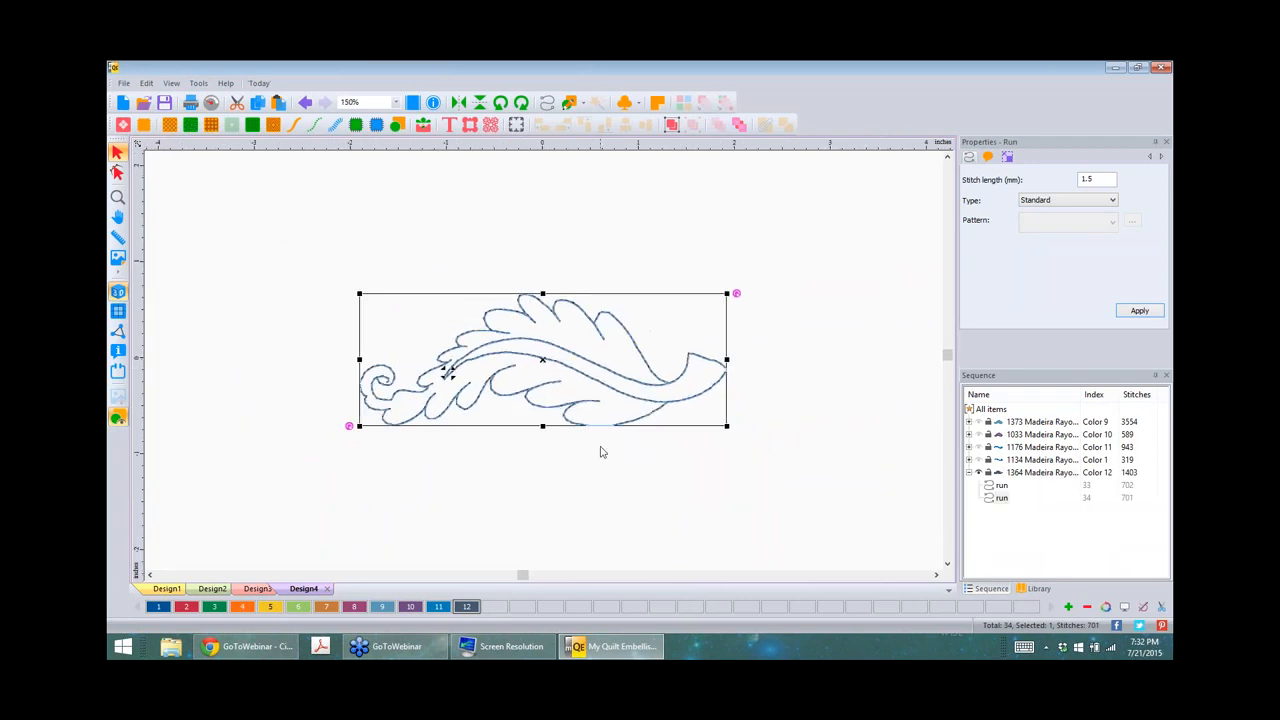
# Step: Move the pasted leaf to the left of the original so the two sit end to end without overlapping
pyautogui.scroll(-2, 601, 447)
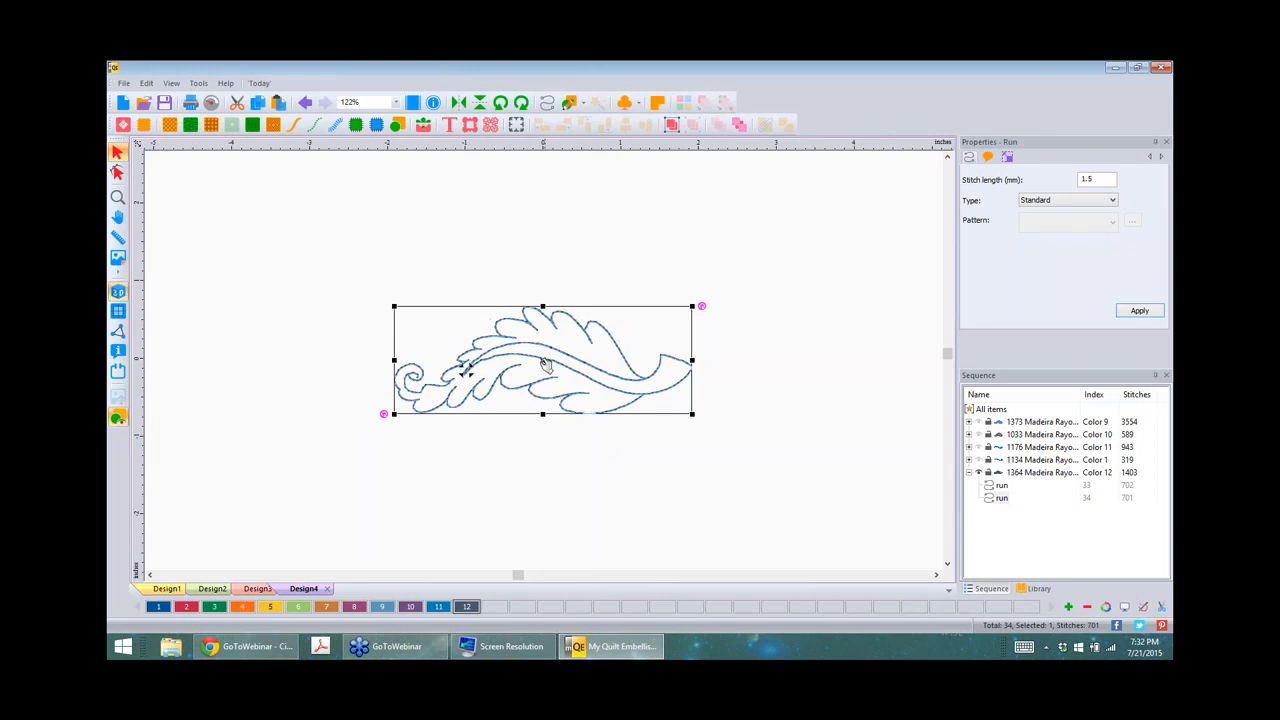
pyautogui.moveTo(545, 365); pyautogui.dragTo(277, 360)
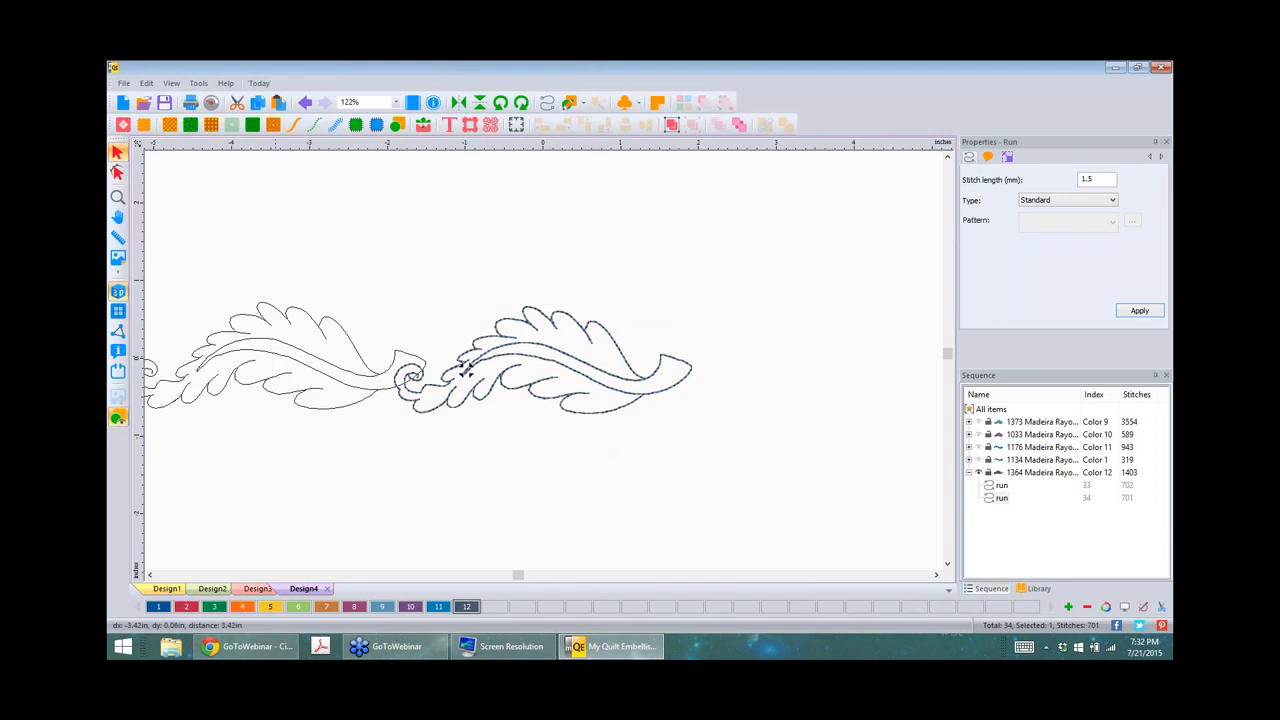
pyautogui.click(148, 576)
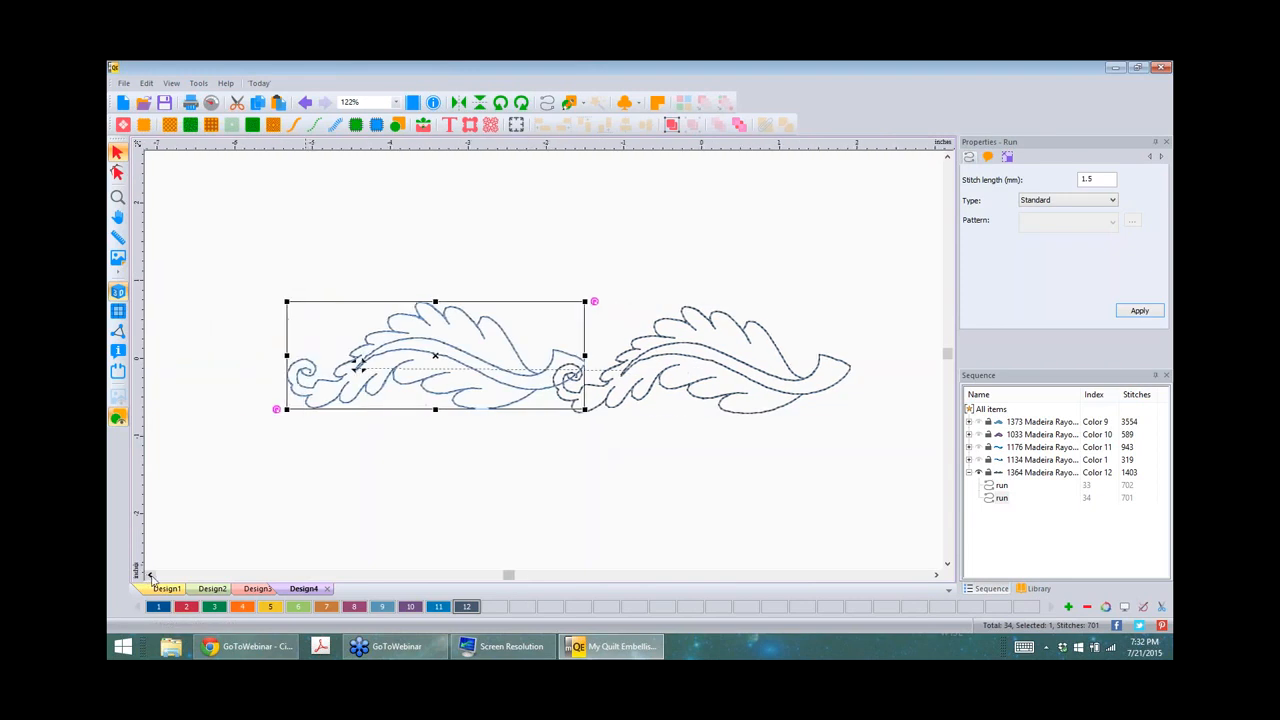
pyautogui.moveTo(438, 360); pyautogui.dragTo(404, 362)
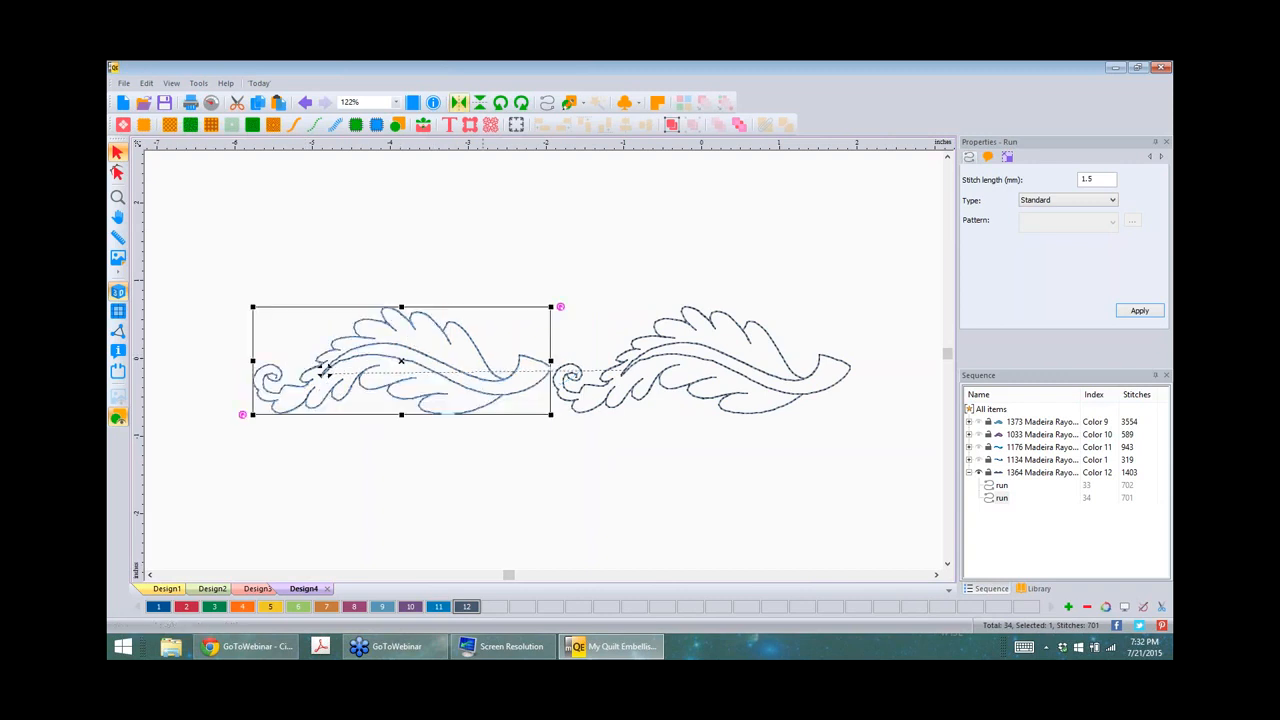
# Step: Align the two leaf outlines by their centers and center the ruler origin
pyautogui.keyDown('ctrl'); pyautogui.click(657, 356); pyautogui.keyUp('ctrl')
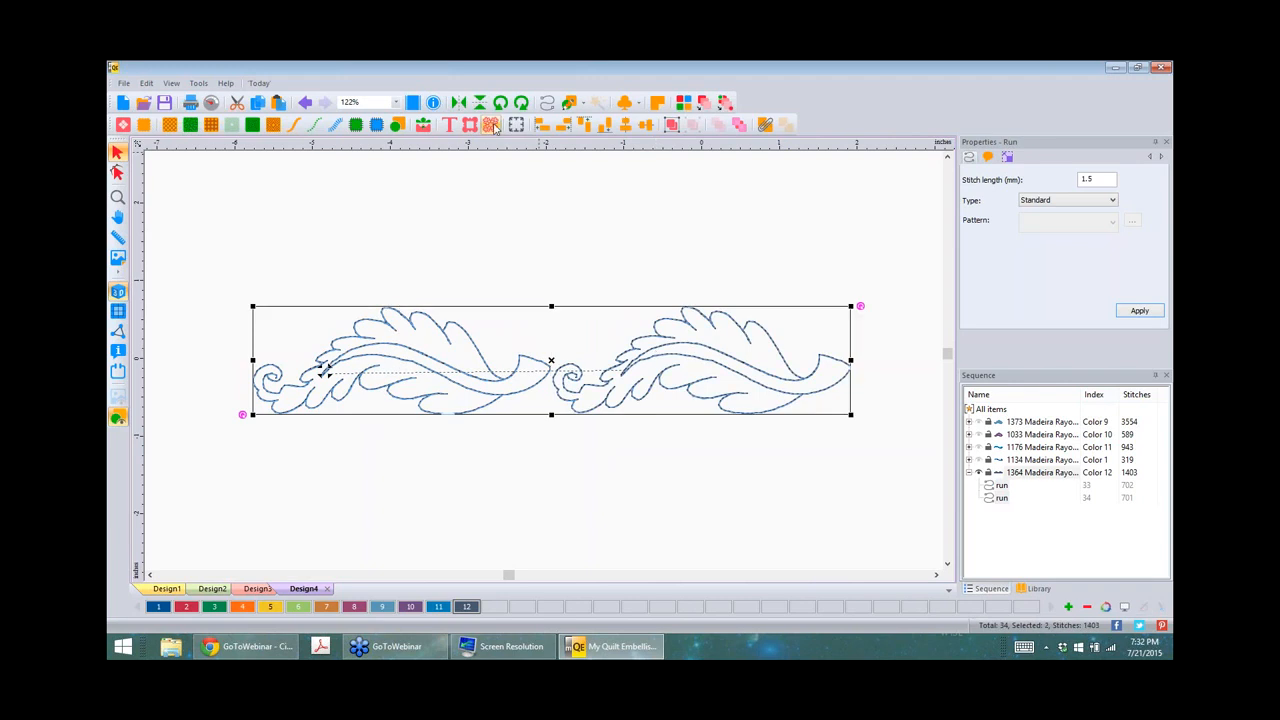
pyautogui.click(645, 127)
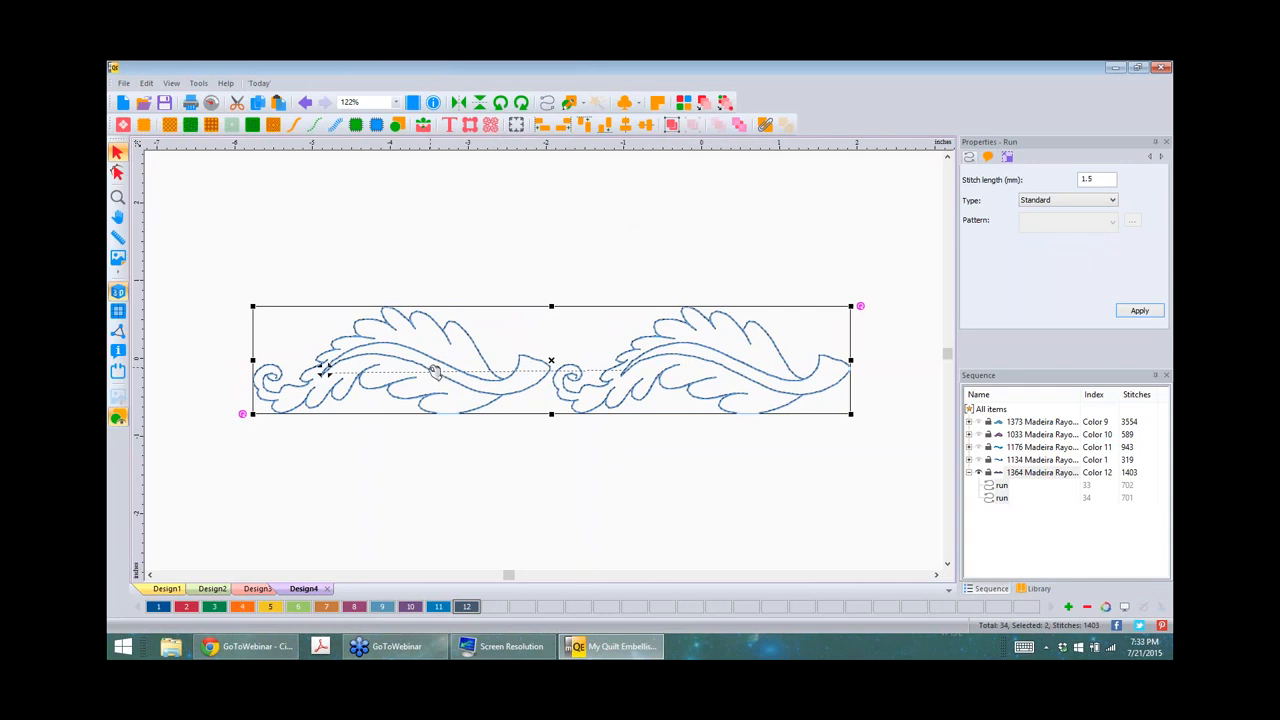
pyautogui.moveTo(435, 372); pyautogui.dragTo(435, 372)
pyautogui.hscroll(5, 435, 372)
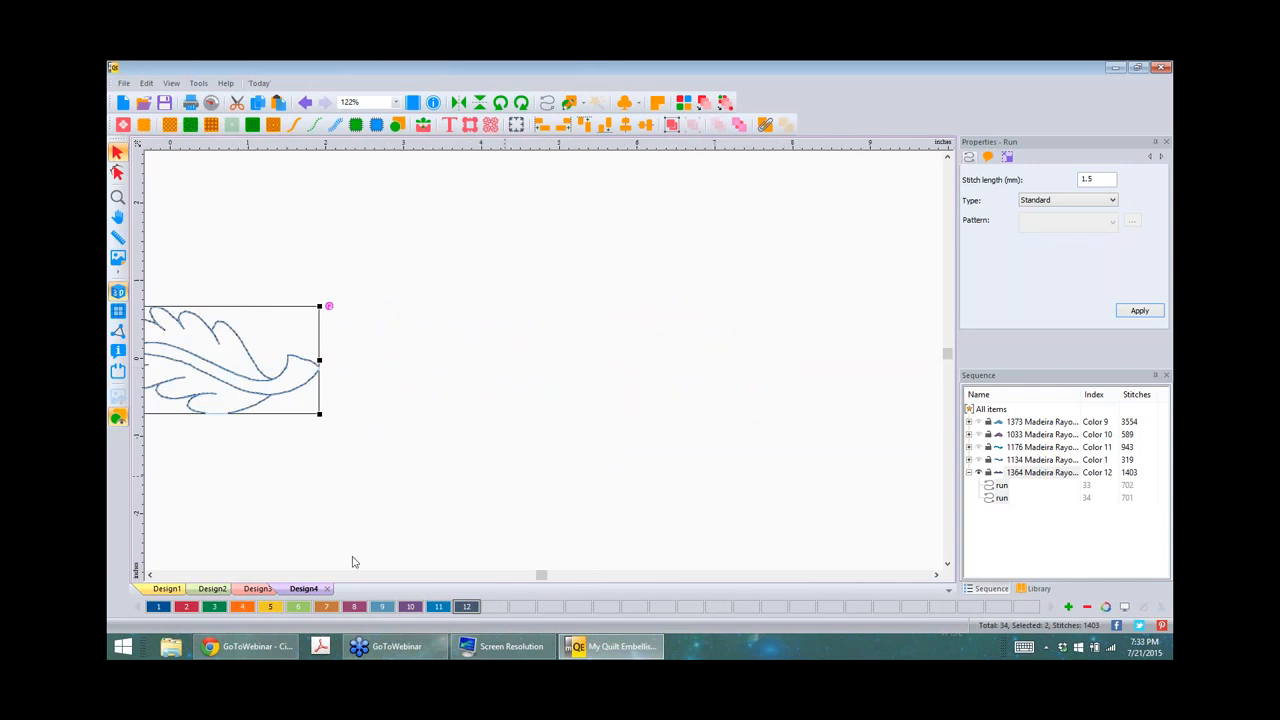
pyautogui.rightClick(426, 146)
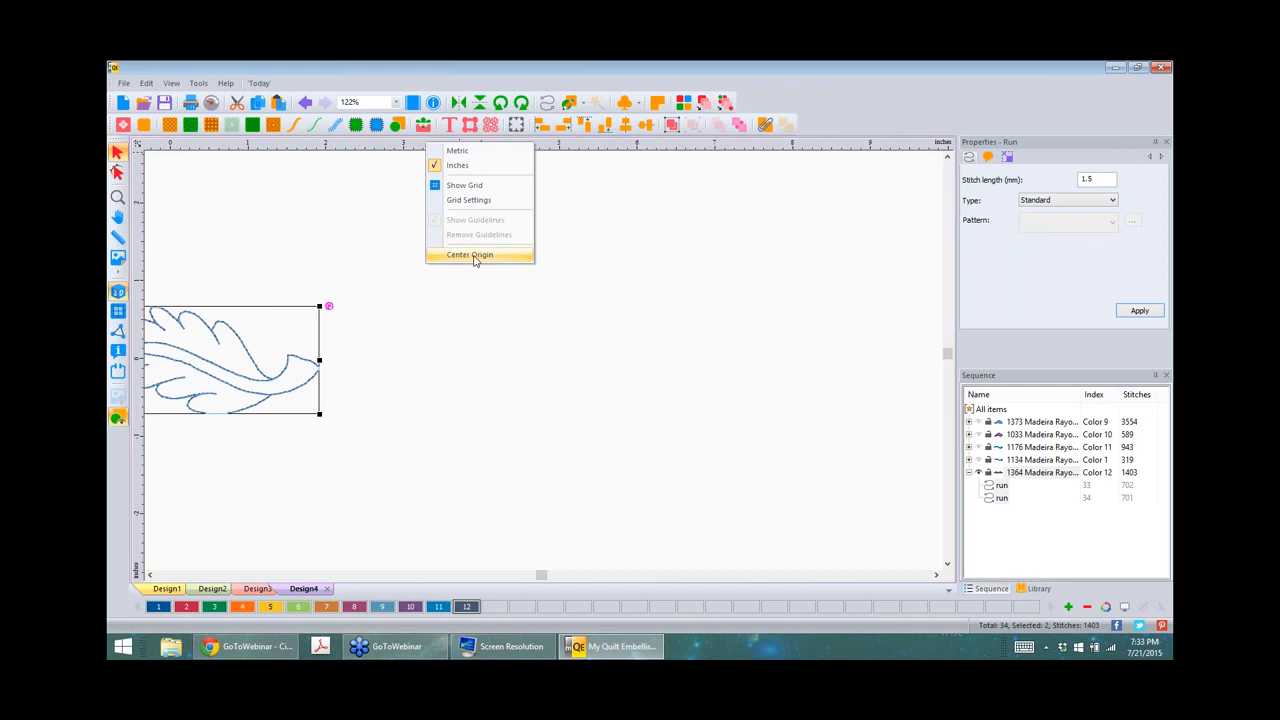
pyautogui.click(469, 254)
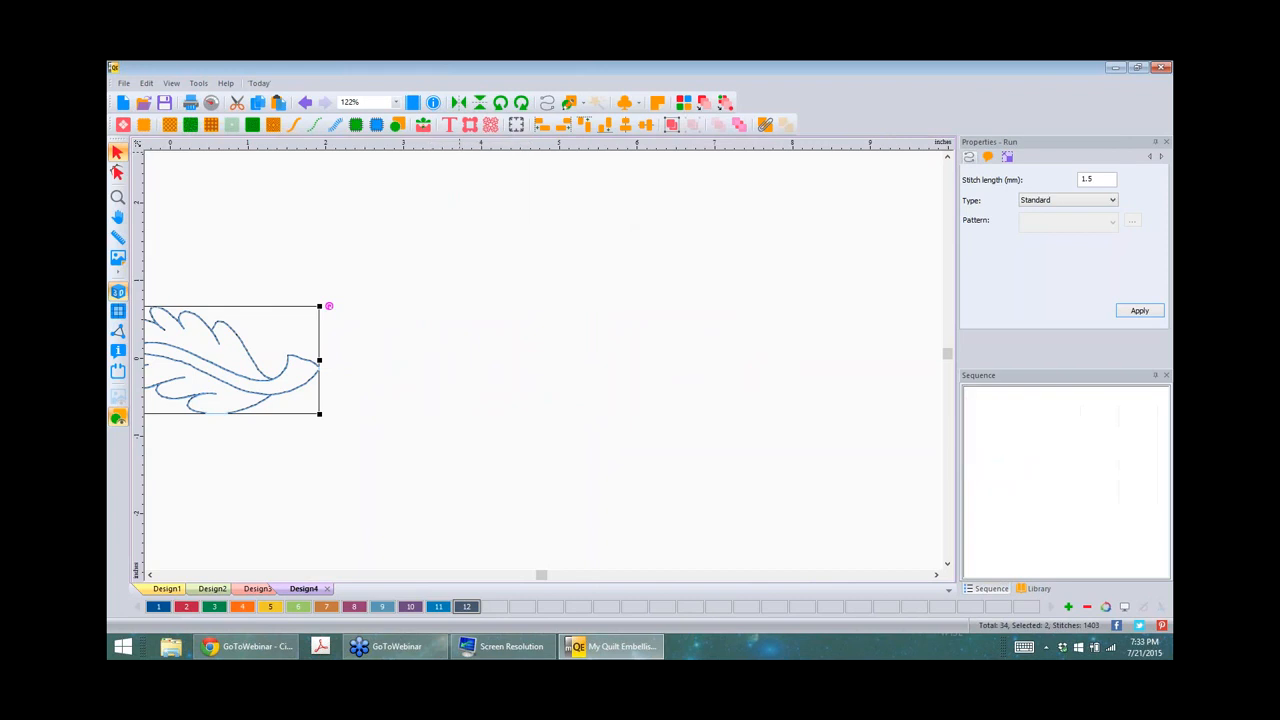
pyautogui.click(421, 227)
# Step: Flip the left leaf horizontally and vertically, and deselect it
pyautogui.click(251, 371)
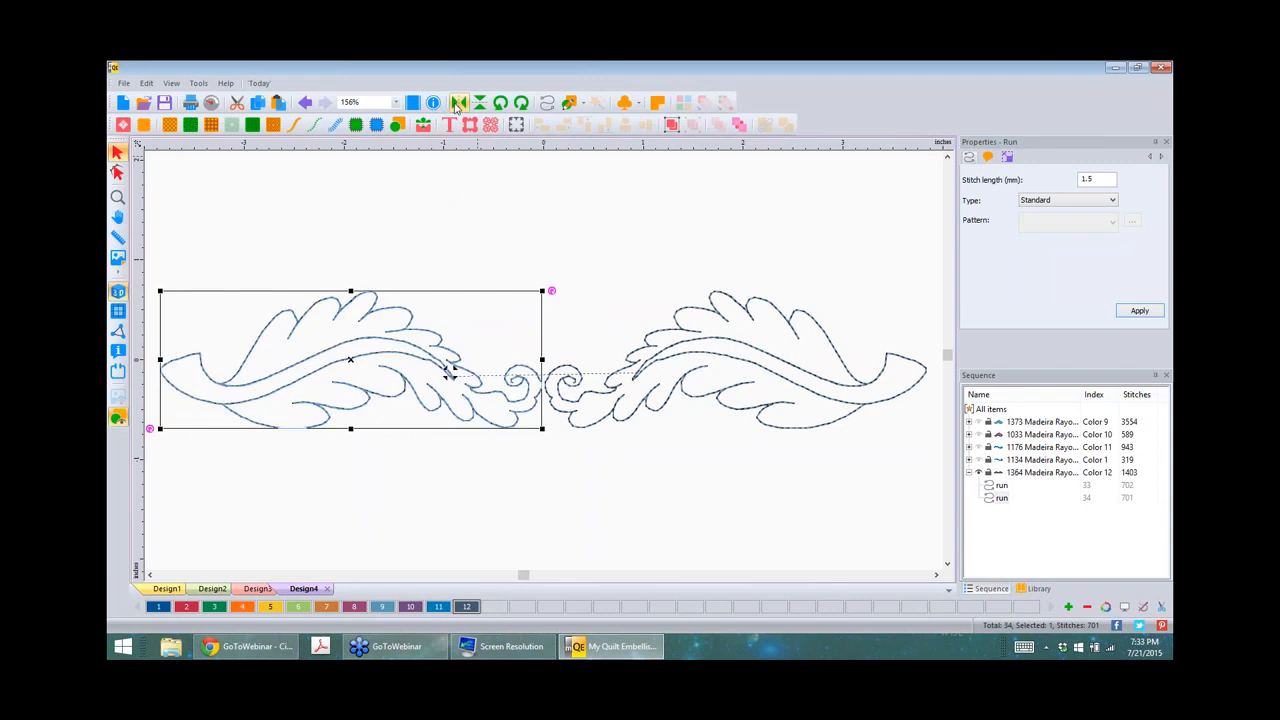
pyautogui.click(624, 455)
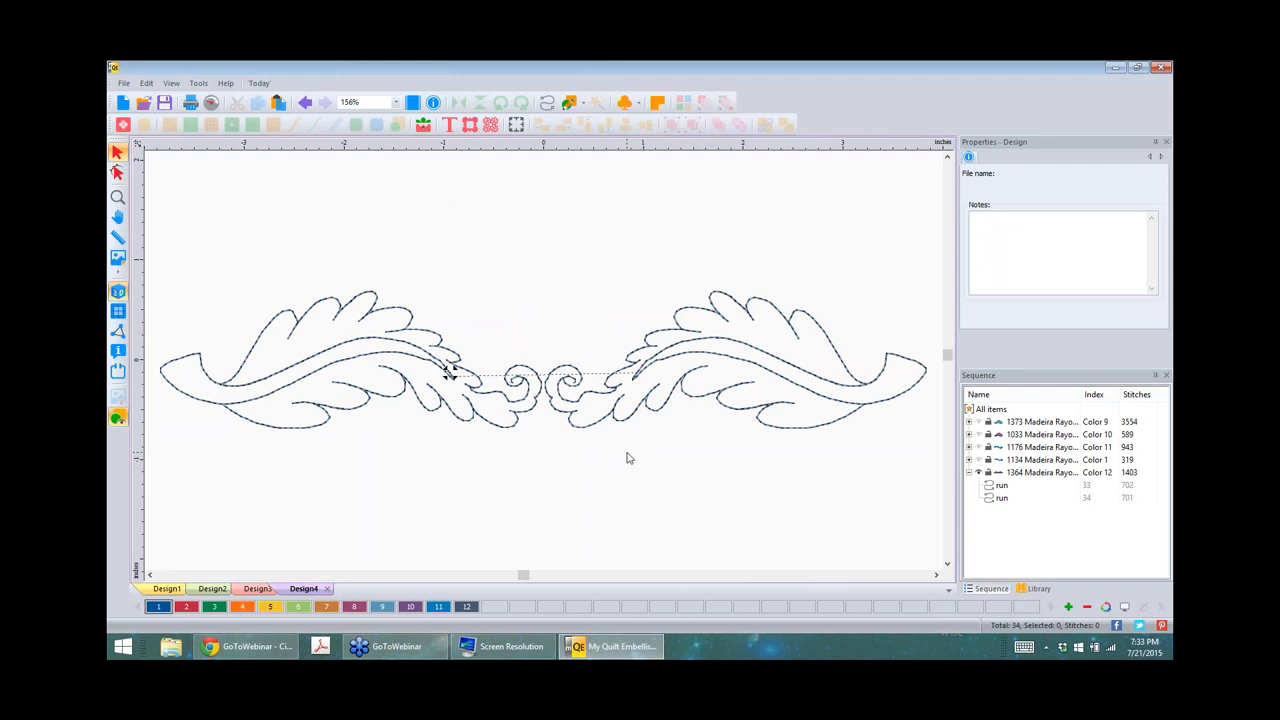
pyautogui.click(390, 329)
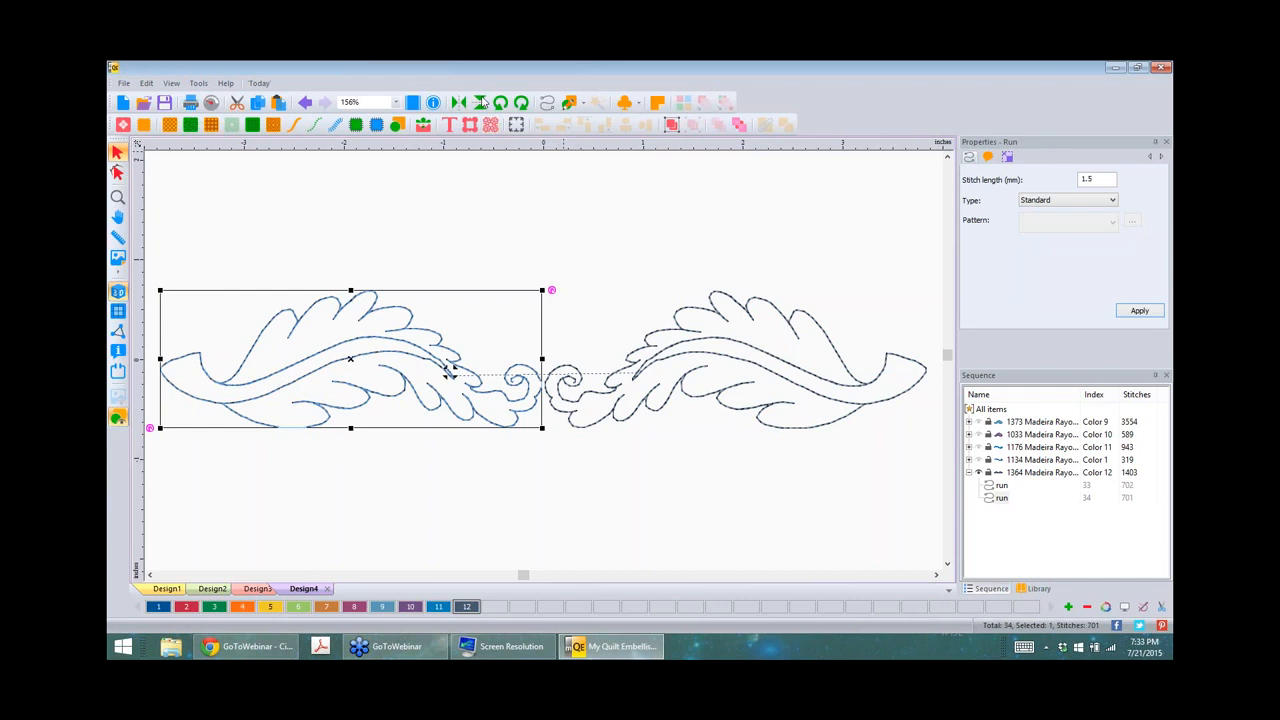
pyautogui.click(480, 104)
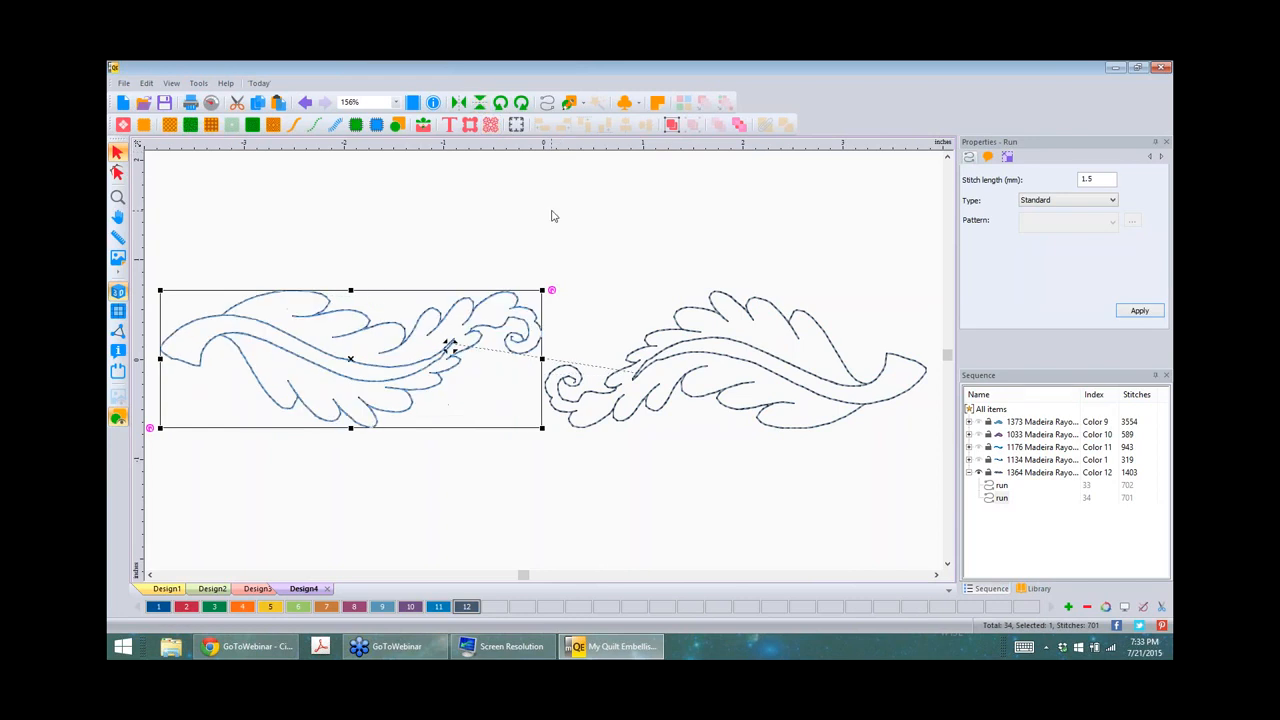
pyautogui.click(552, 214)
pyautogui.scroll(-2, 539, 564)
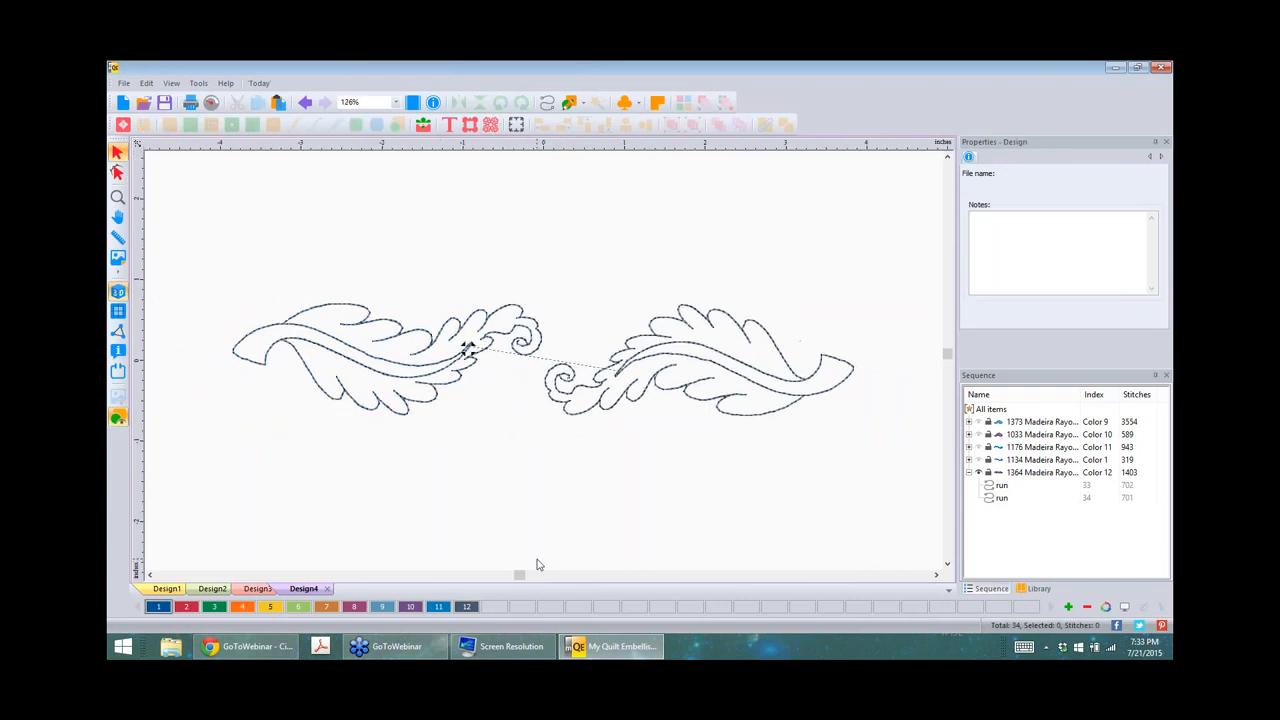
# Step: Show the grid in the workspace
pyautogui.scroll(1, 539, 564)
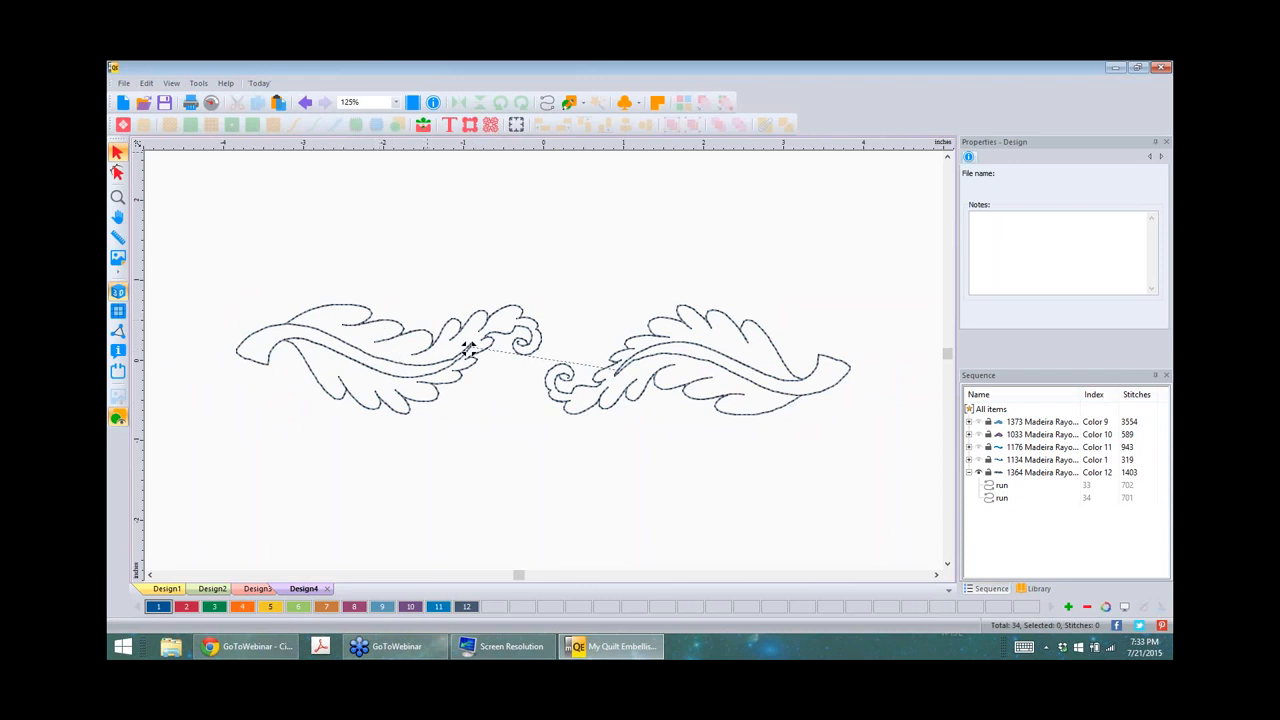
pyautogui.rightClick(429, 145)
pyautogui.click(431, 145)
pyautogui.rightClick(434, 148)
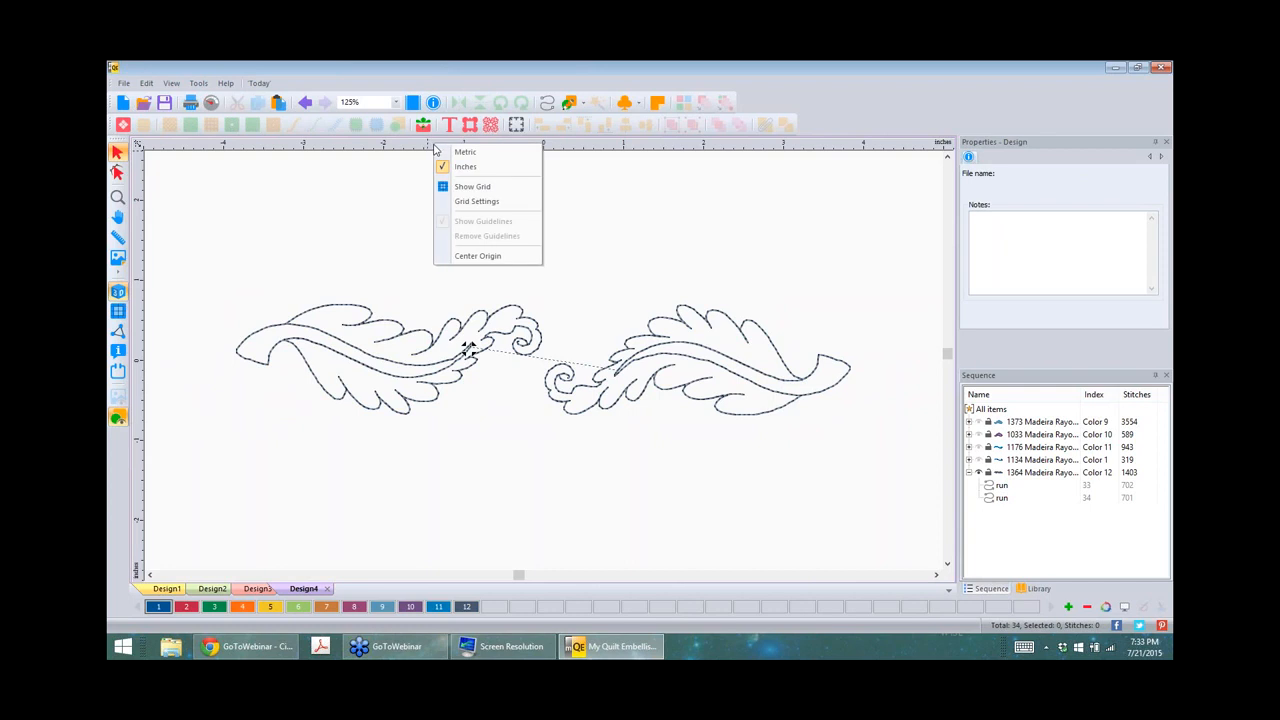
pyautogui.click(469, 188)
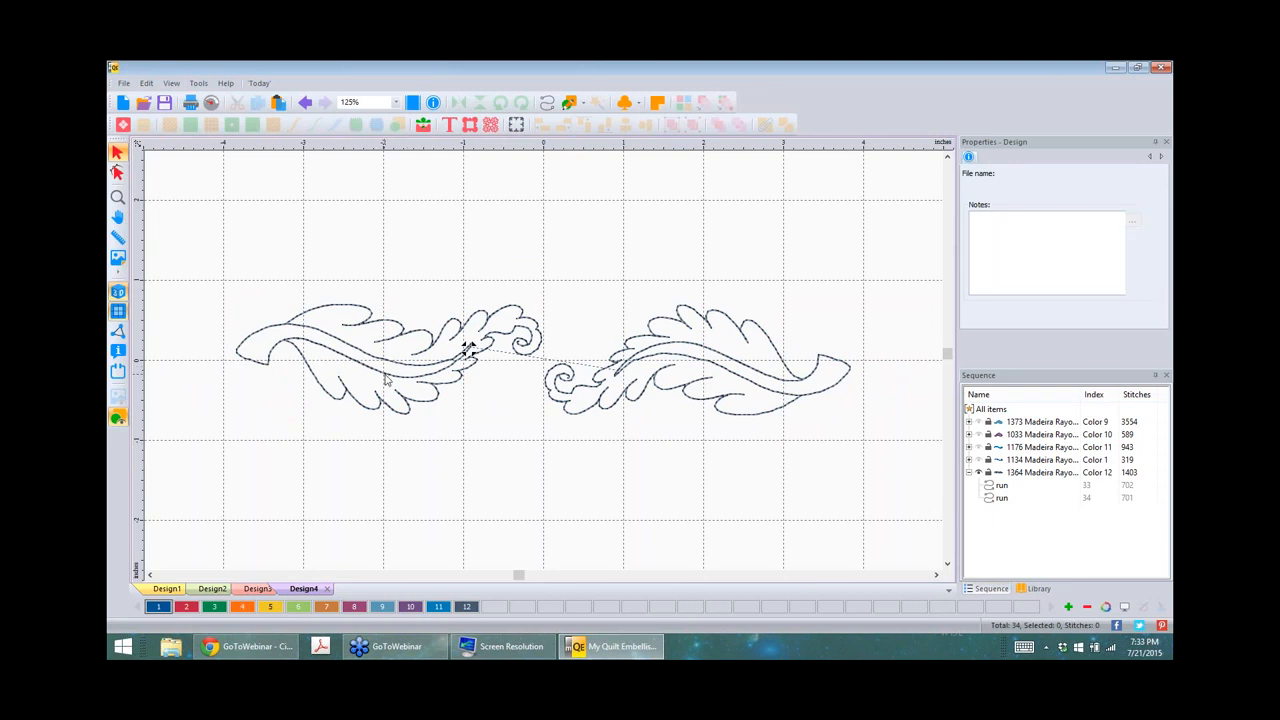
# Step: Interlock the leaves, with the left one's upper edge 1 inch above center and the right one's lower edge 1 inch below
pyautogui.moveTo(386, 378); pyautogui.dragTo(466, 349)
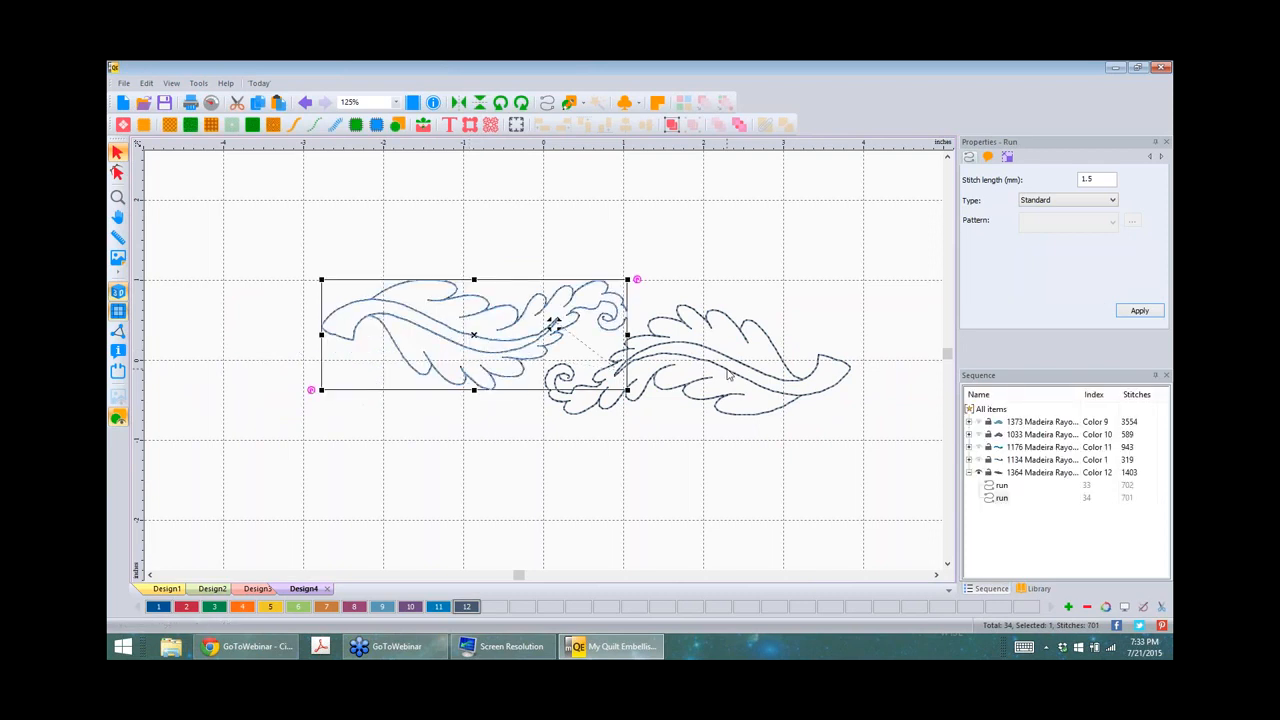
pyautogui.moveTo(728, 375); pyautogui.dragTo(665, 397)
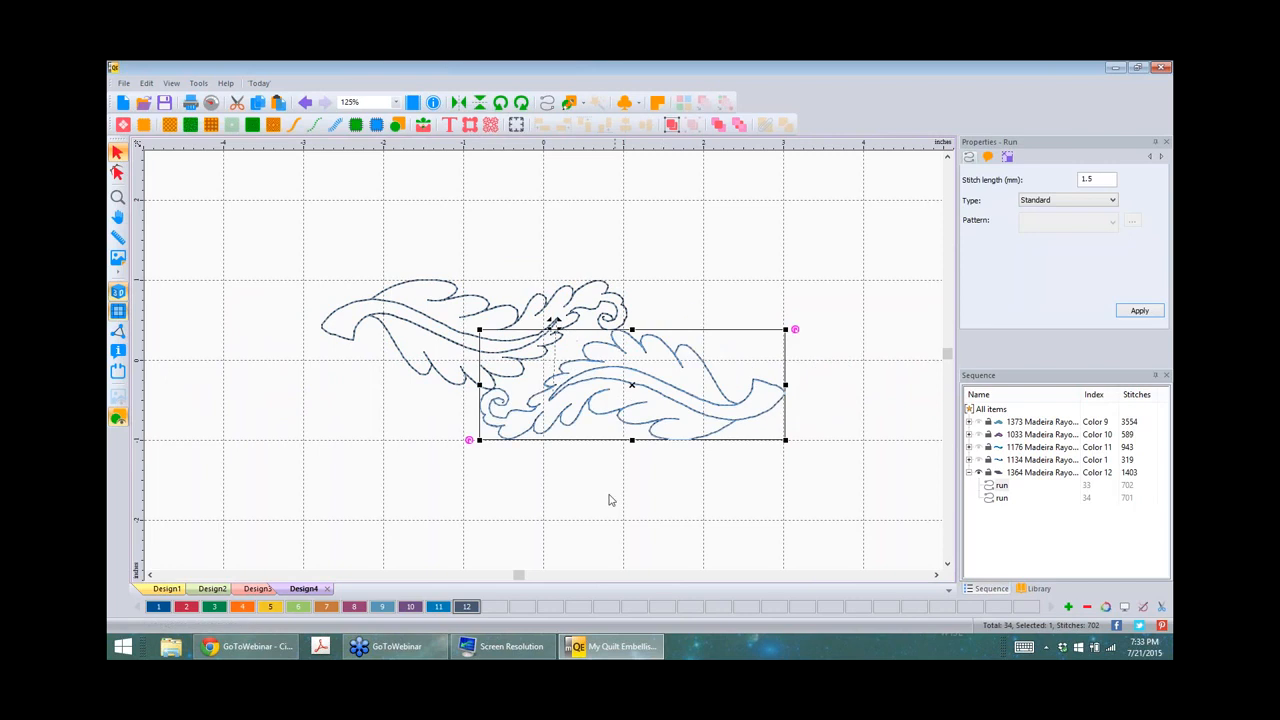
pyautogui.click(603, 494)
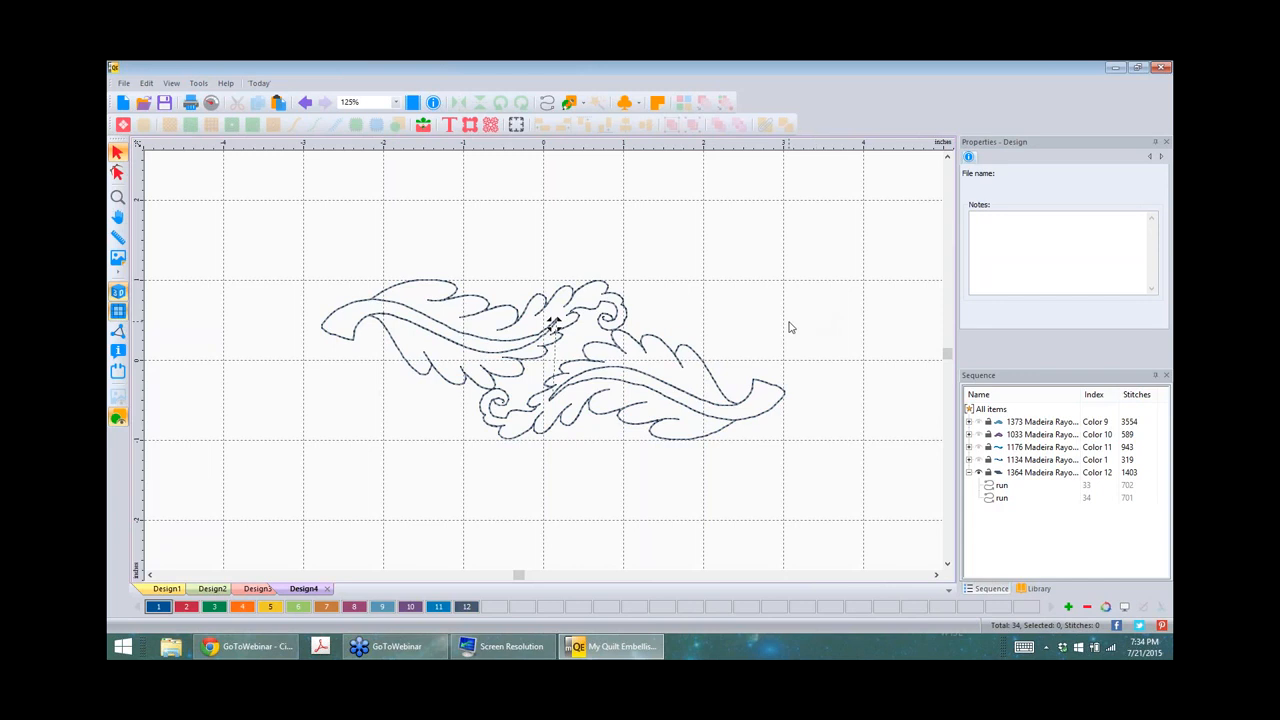
# Step: Shift the lower leaf about 1.4 inches to the right so its curl starts beneath the upper leaf's curl
pyautogui.scroll(-3, 790, 327)
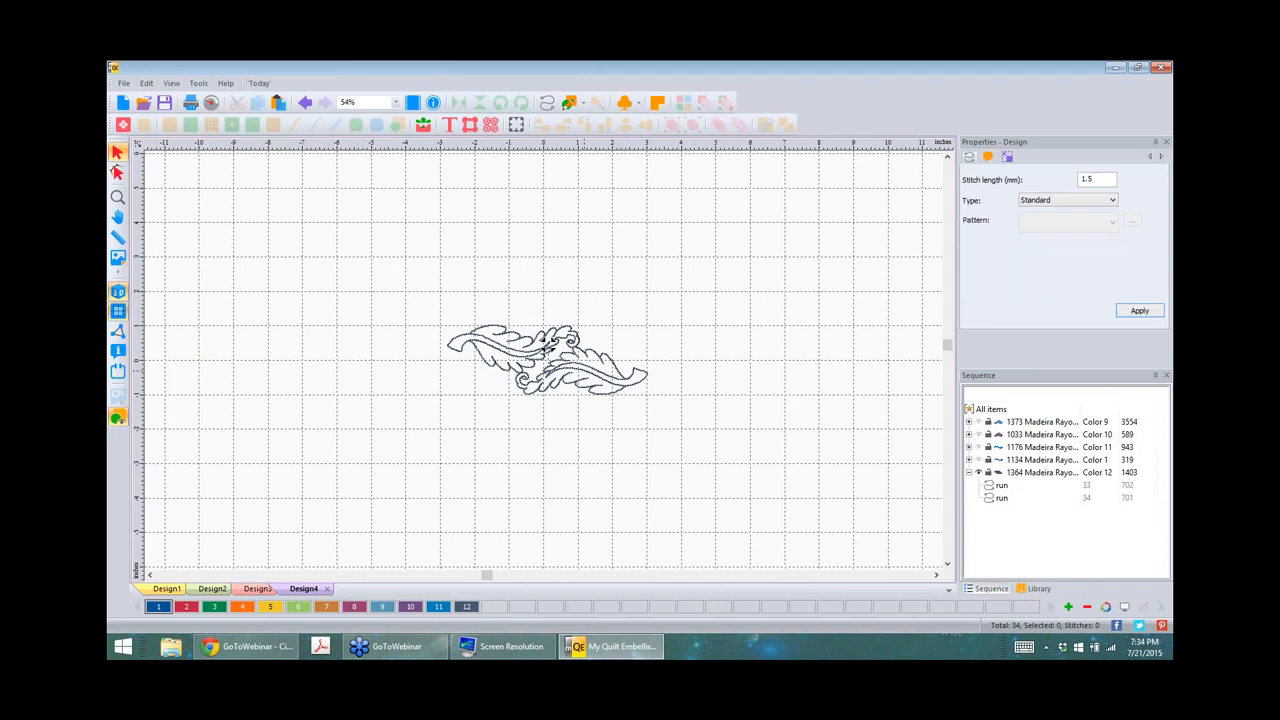
pyautogui.moveTo(584, 371); pyautogui.dragTo(634, 372)
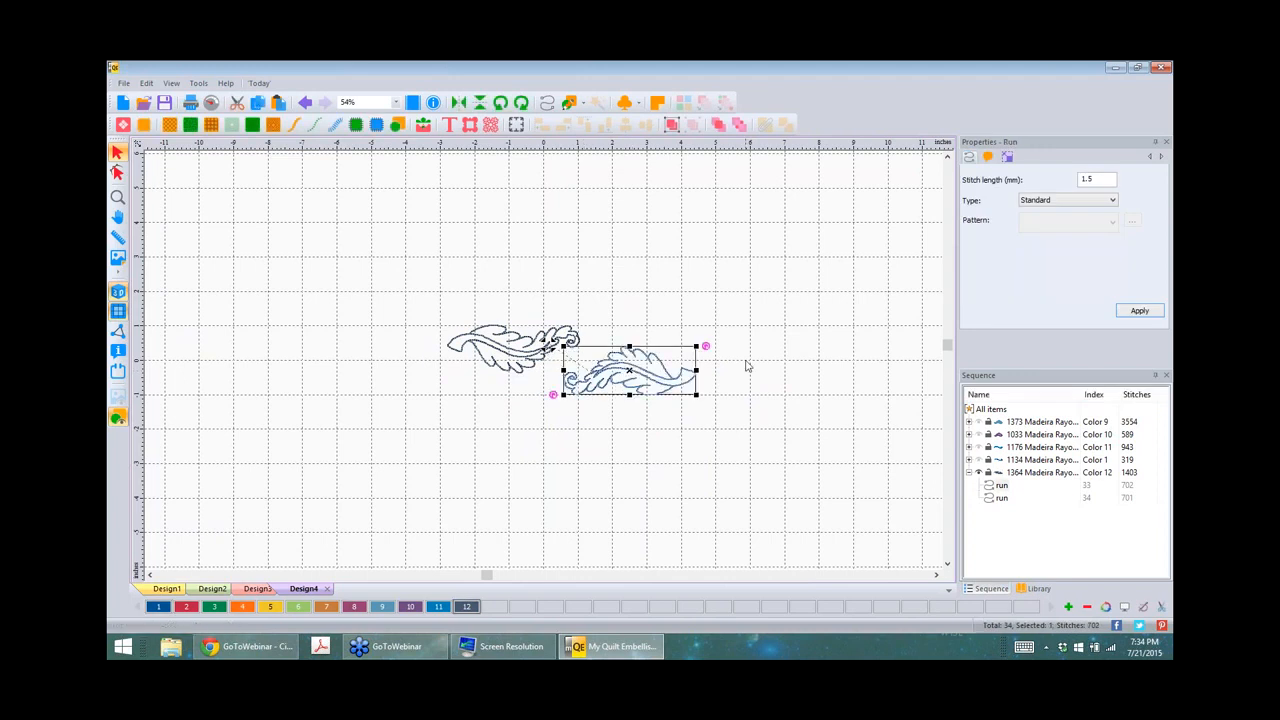
pyautogui.click(746, 363)
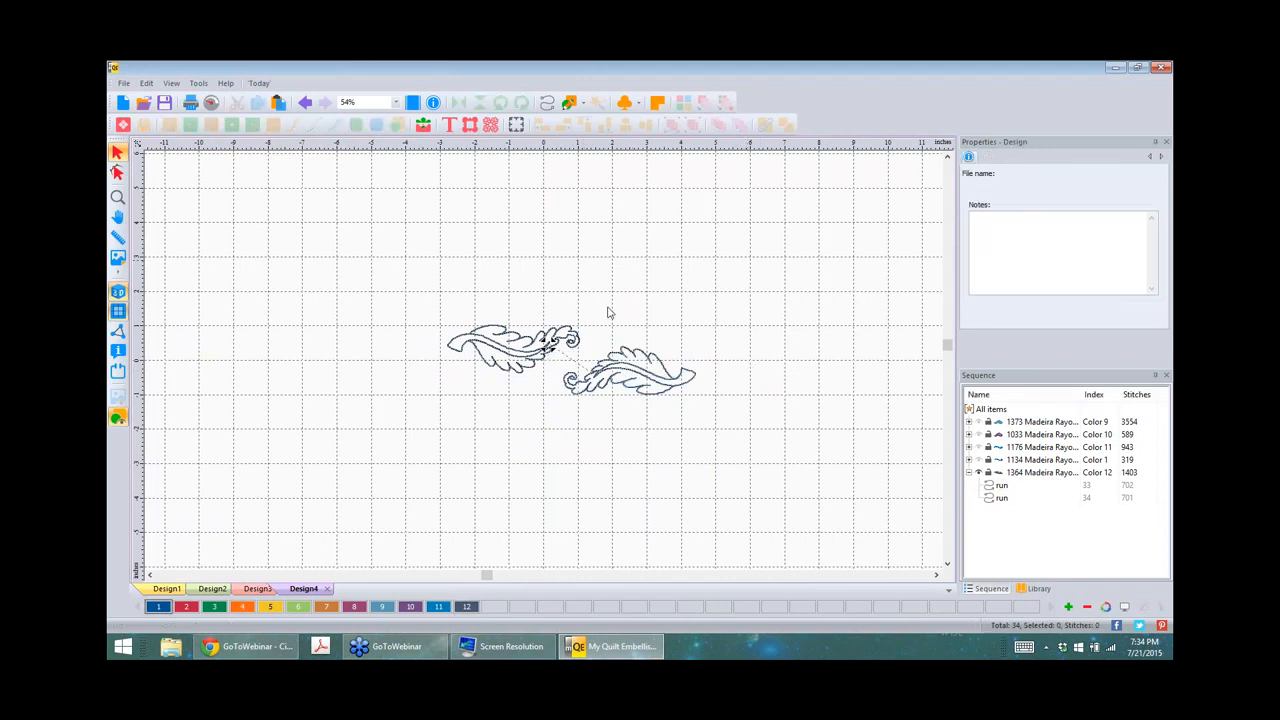
# Step: Copy and paste the upper leaf, place the copy at the same height beyond the lower leaf's stem end, and deselect it
pyautogui.click(549, 341)
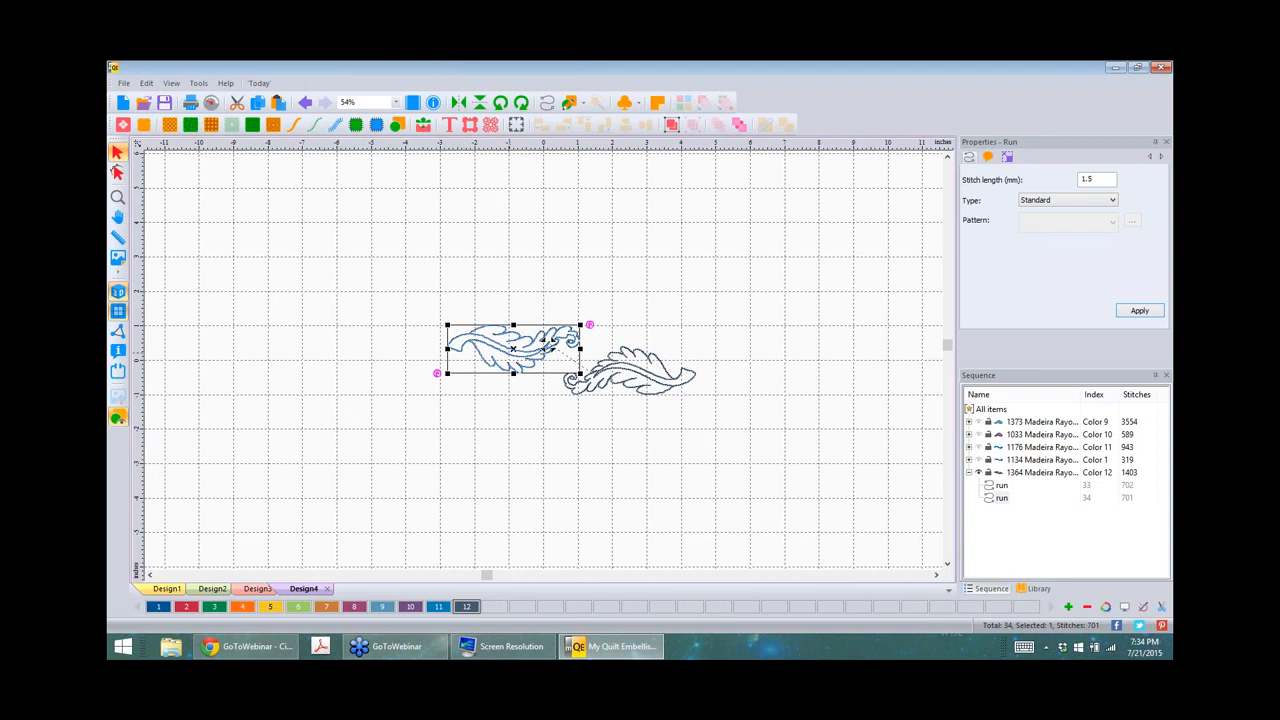
pyautogui.rightClick(511, 354)
pyautogui.click(541, 377)
pyautogui.rightClick(499, 384)
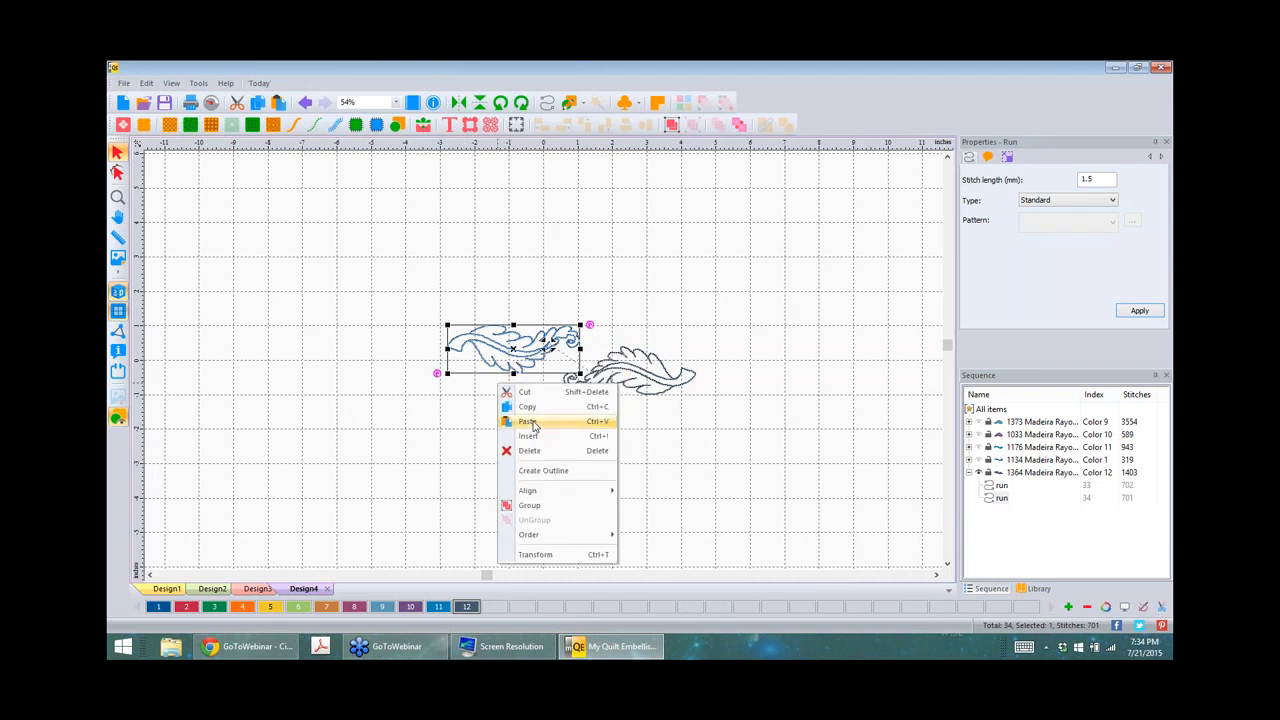
pyautogui.click(532, 424)
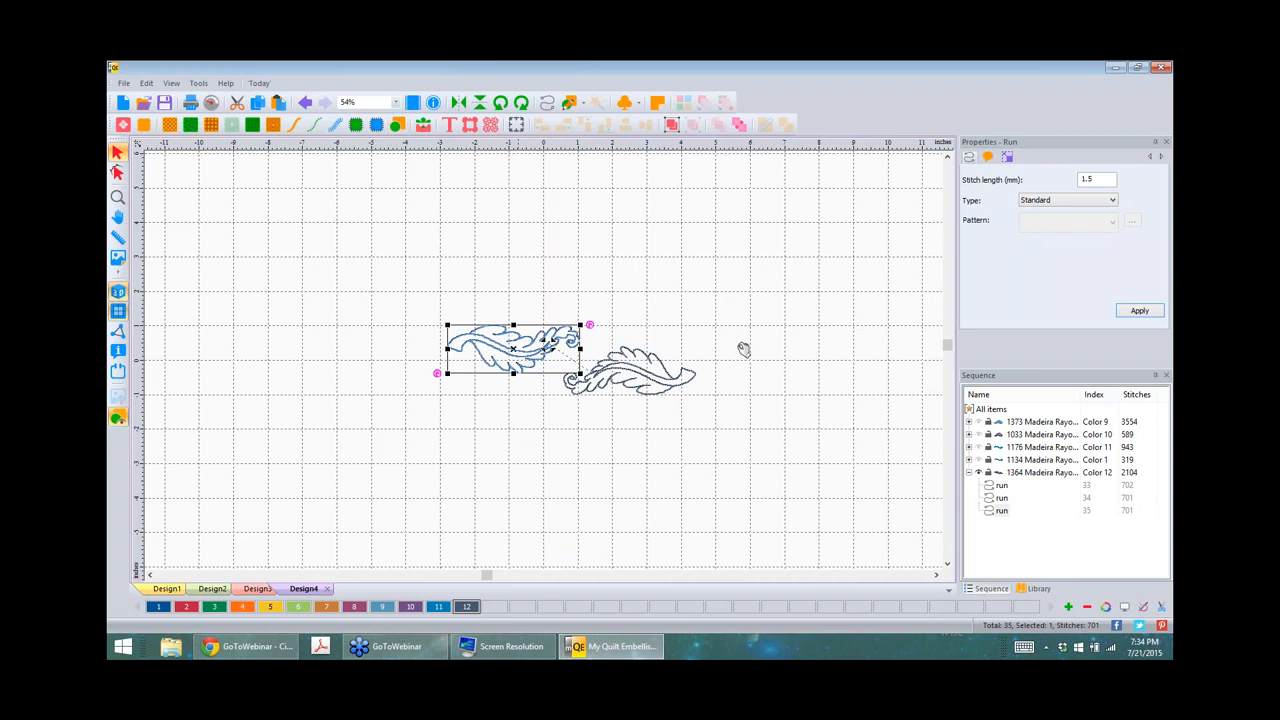
pyautogui.moveTo(523, 354); pyautogui.dragTo(765, 354)
pyautogui.click(380, 329)
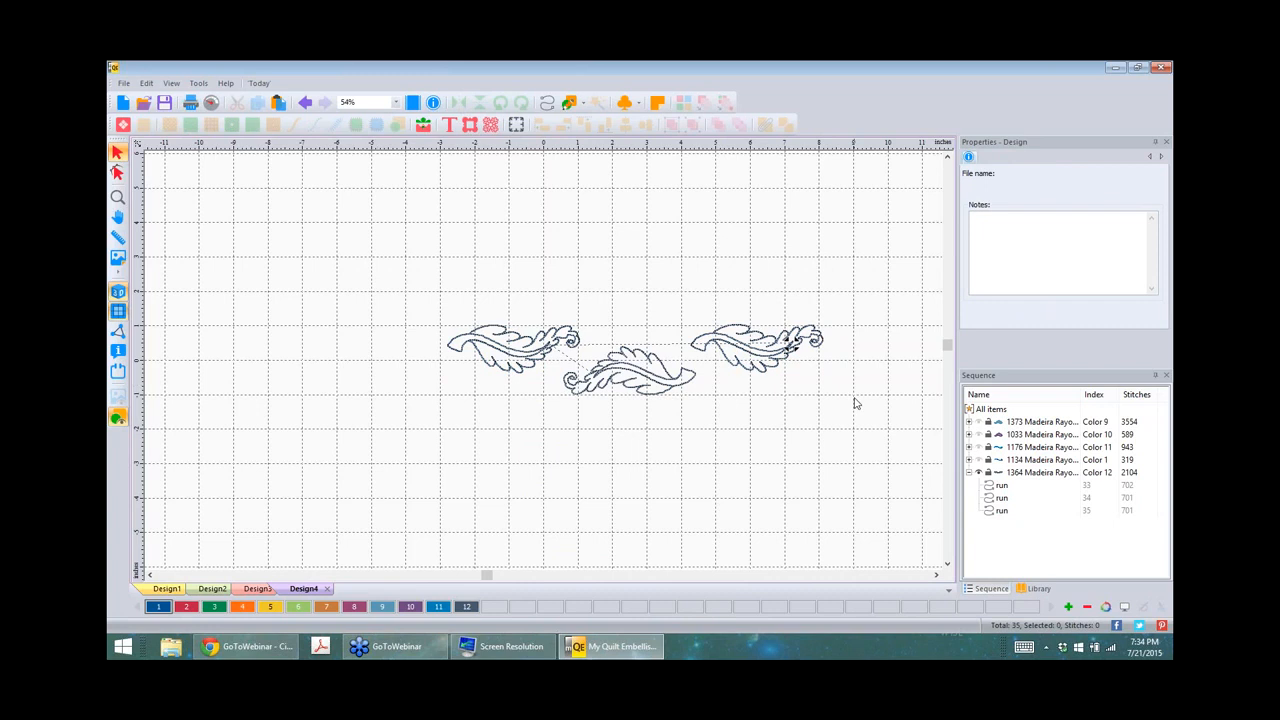
pyautogui.scroll(-2, 856, 403)
pyautogui.scroll(5, 870, 395)
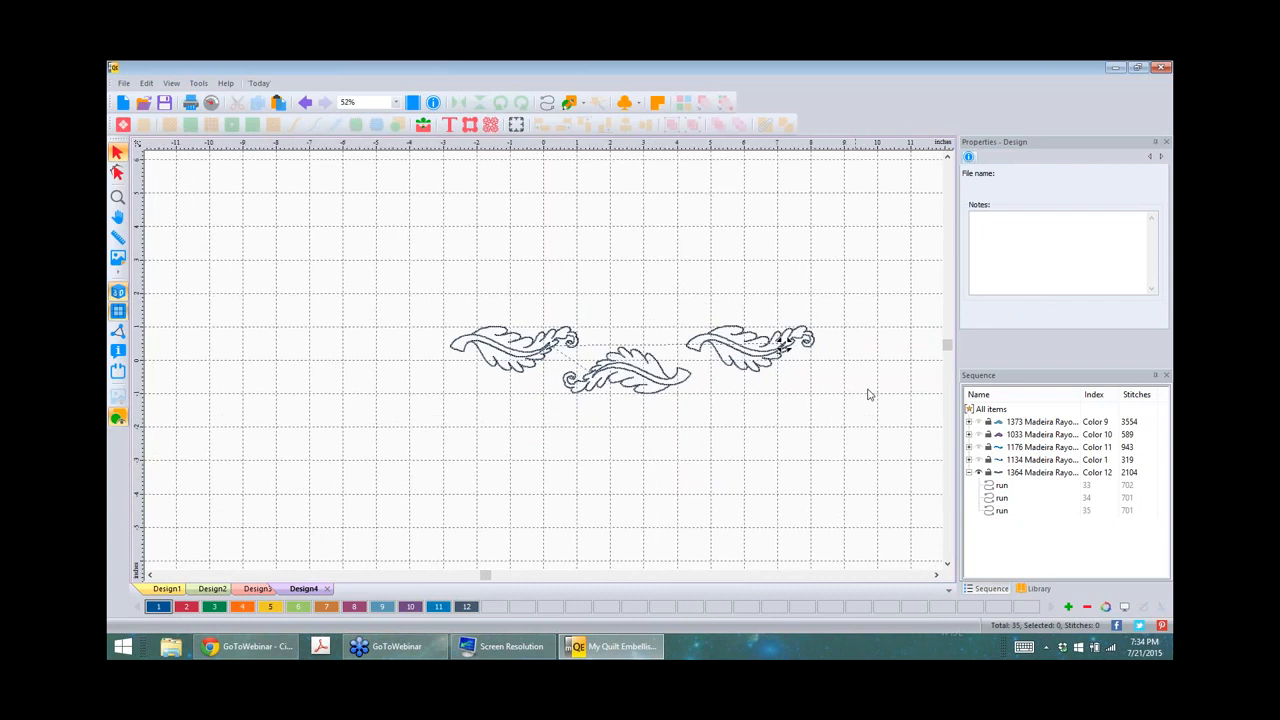
pyautogui.click(937, 577)
pyautogui.click(937, 577)
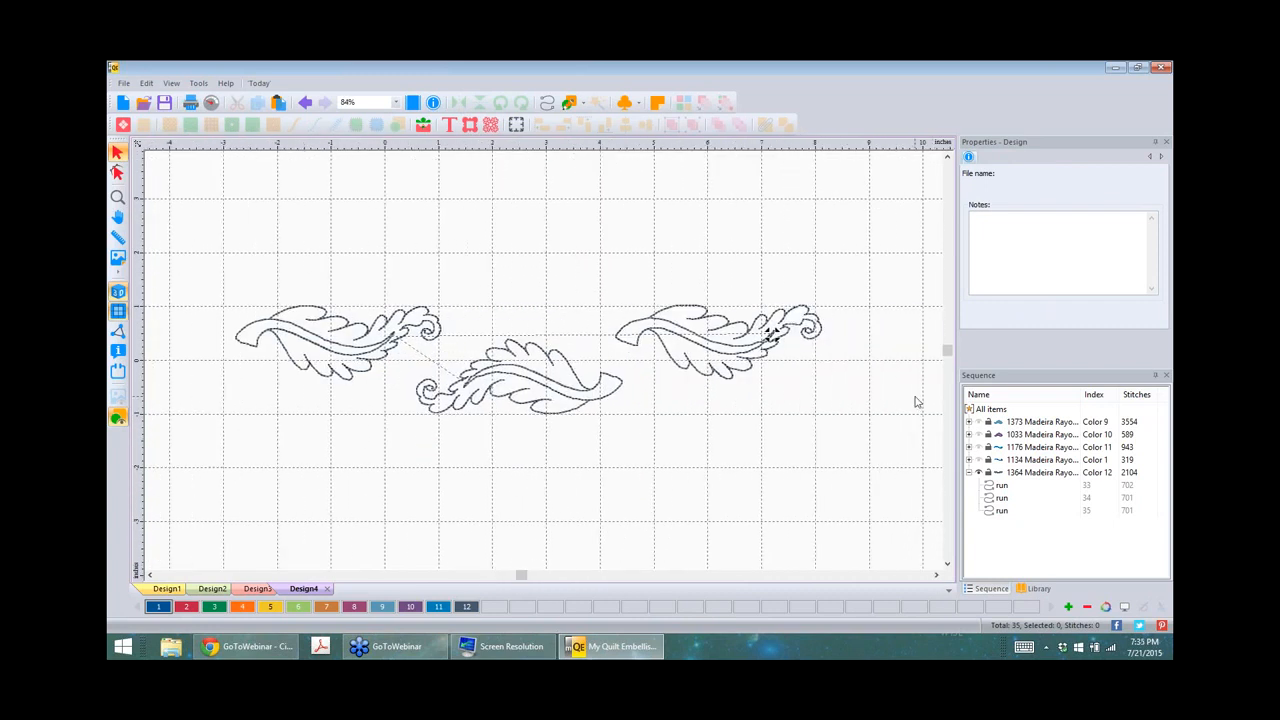
# Step: Create a new design, add the flower 57496.c2s from My Quilt Embellisher Free Designs near the workspace center, and deselect it
pyautogui.click(123, 104)
pyautogui.click(1039, 588)
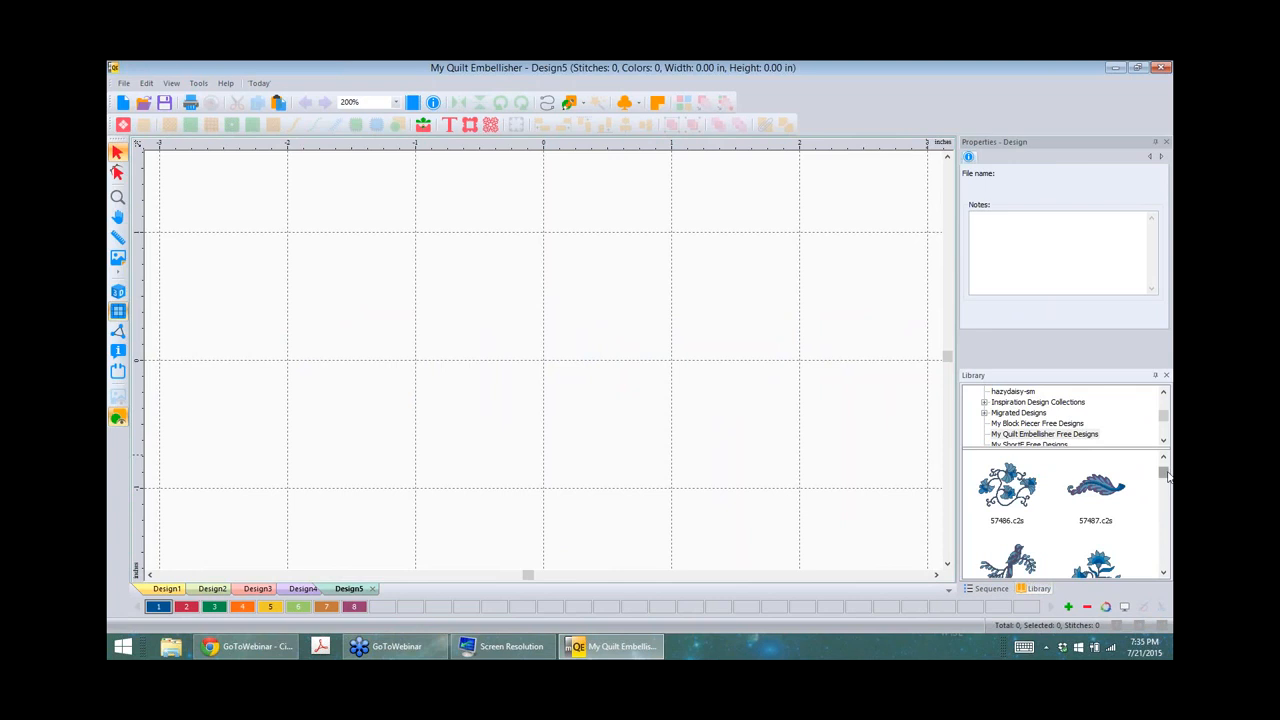
pyautogui.moveTo(1164, 474); pyautogui.dragTo(1165, 505)
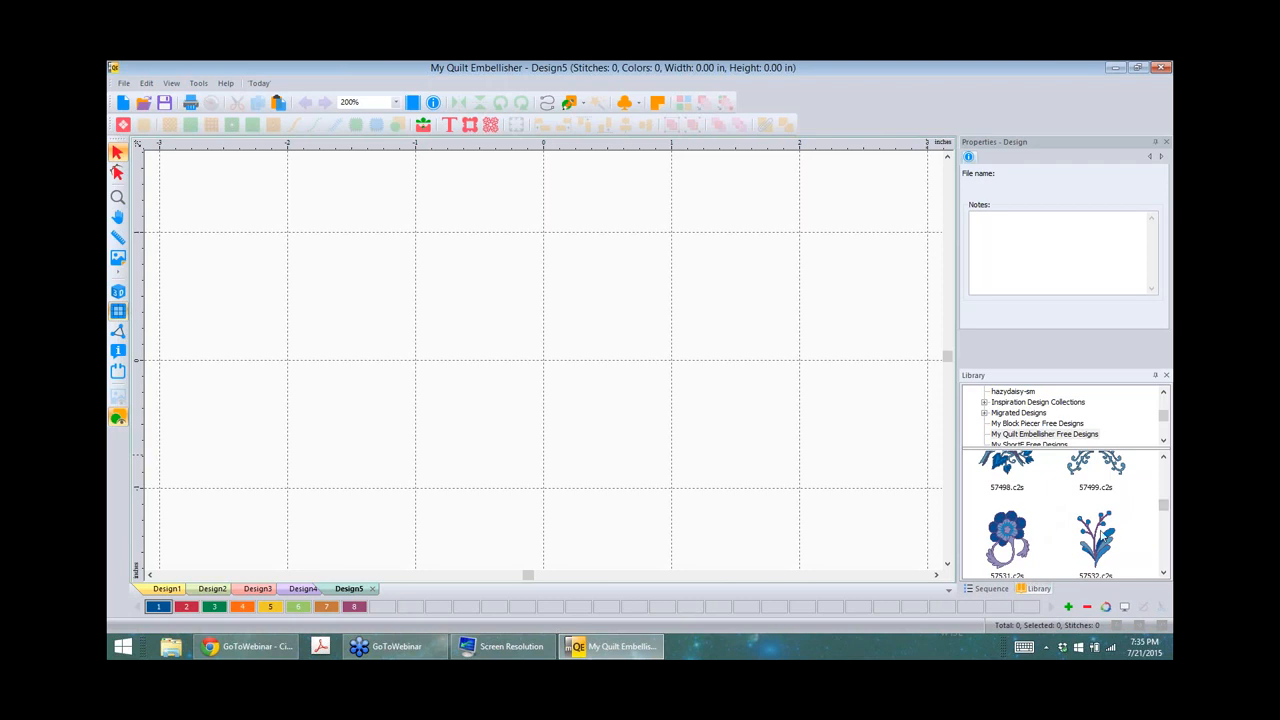
pyautogui.moveTo(1165, 505); pyautogui.dragTo(1165, 495)
pyautogui.moveTo(1004, 515); pyautogui.dragTo(552, 372)
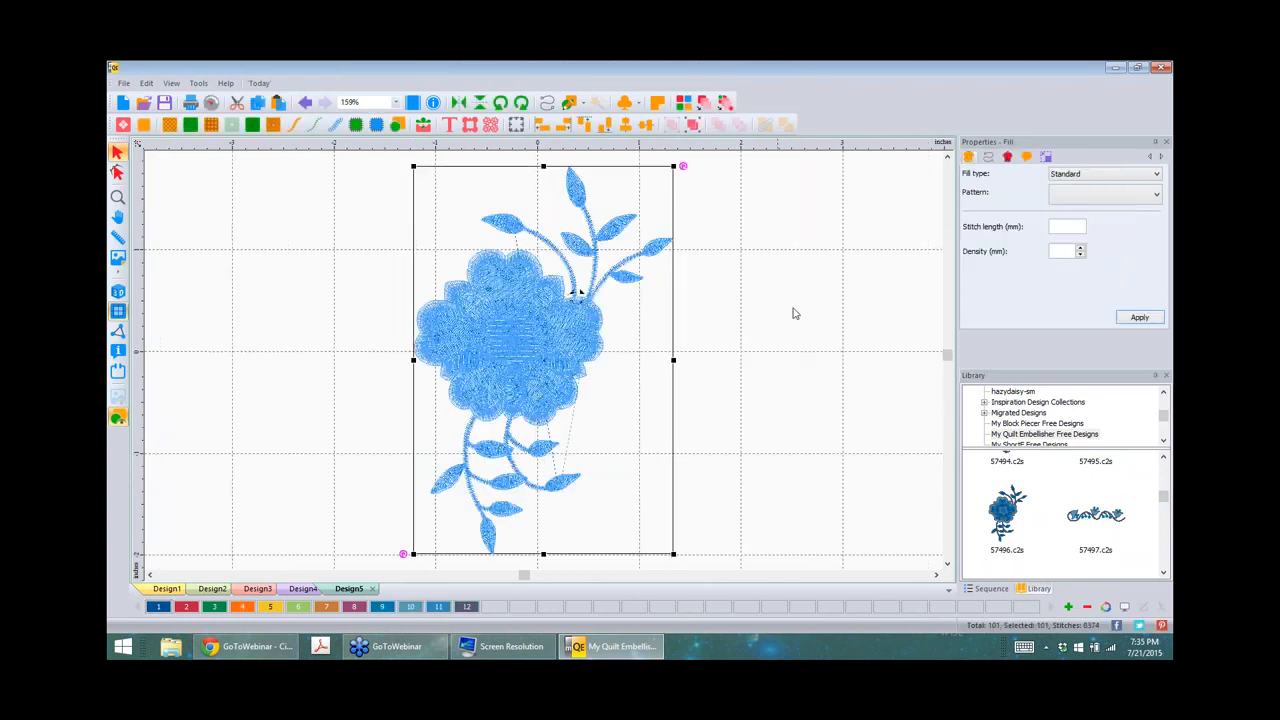
pyautogui.click(794, 313)
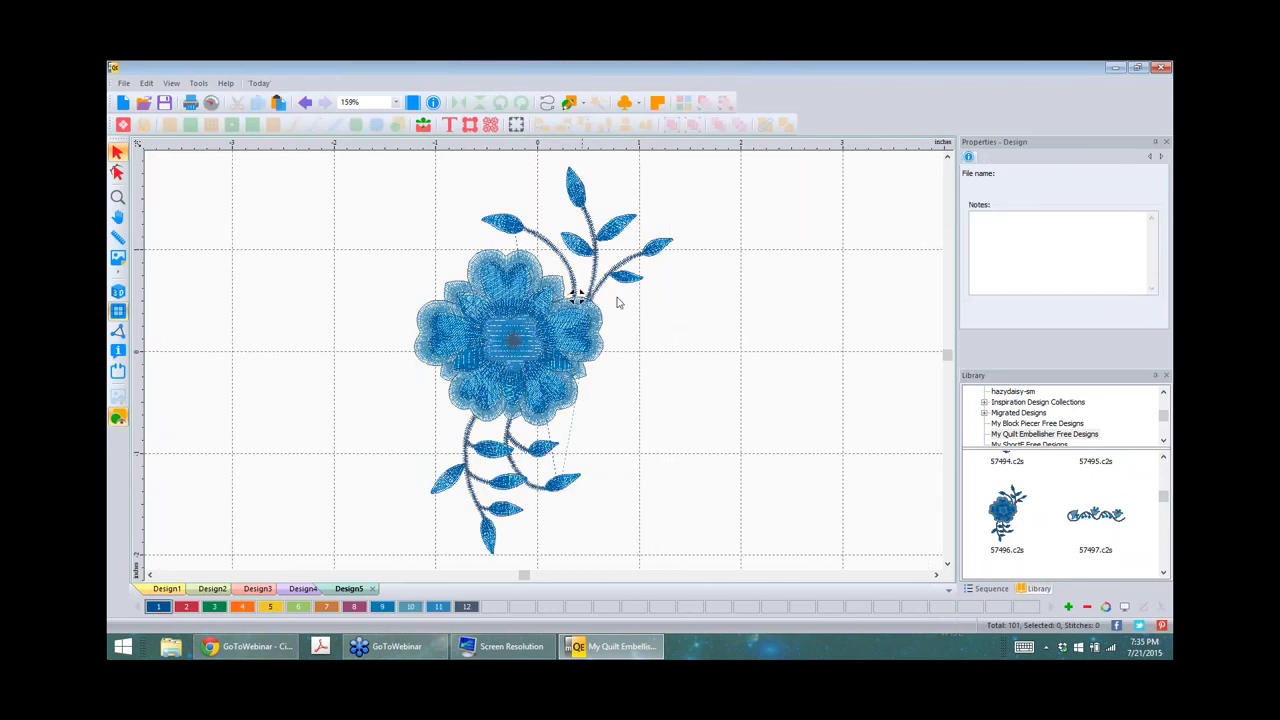
# Step: Hide the flower's first four thread color groups in the sequence: the first 1176, 1134, 1373 and 1029
pyautogui.click(991, 588)
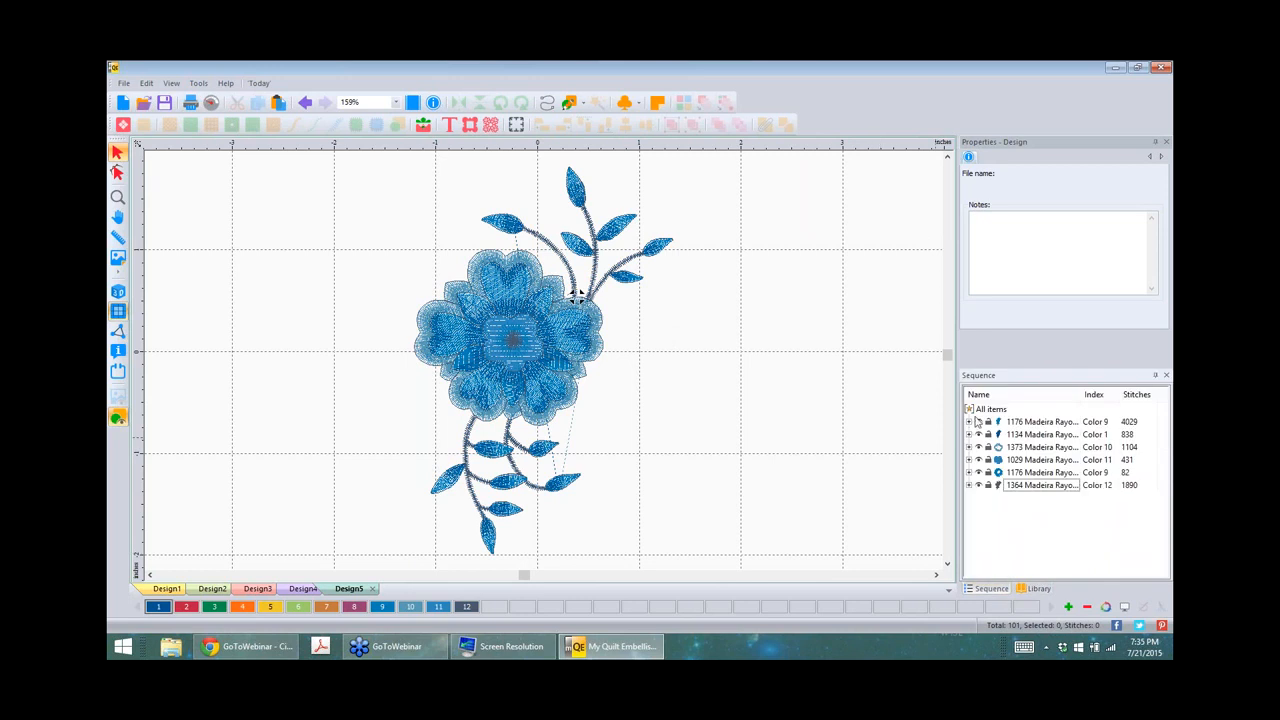
pyautogui.click(978, 424)
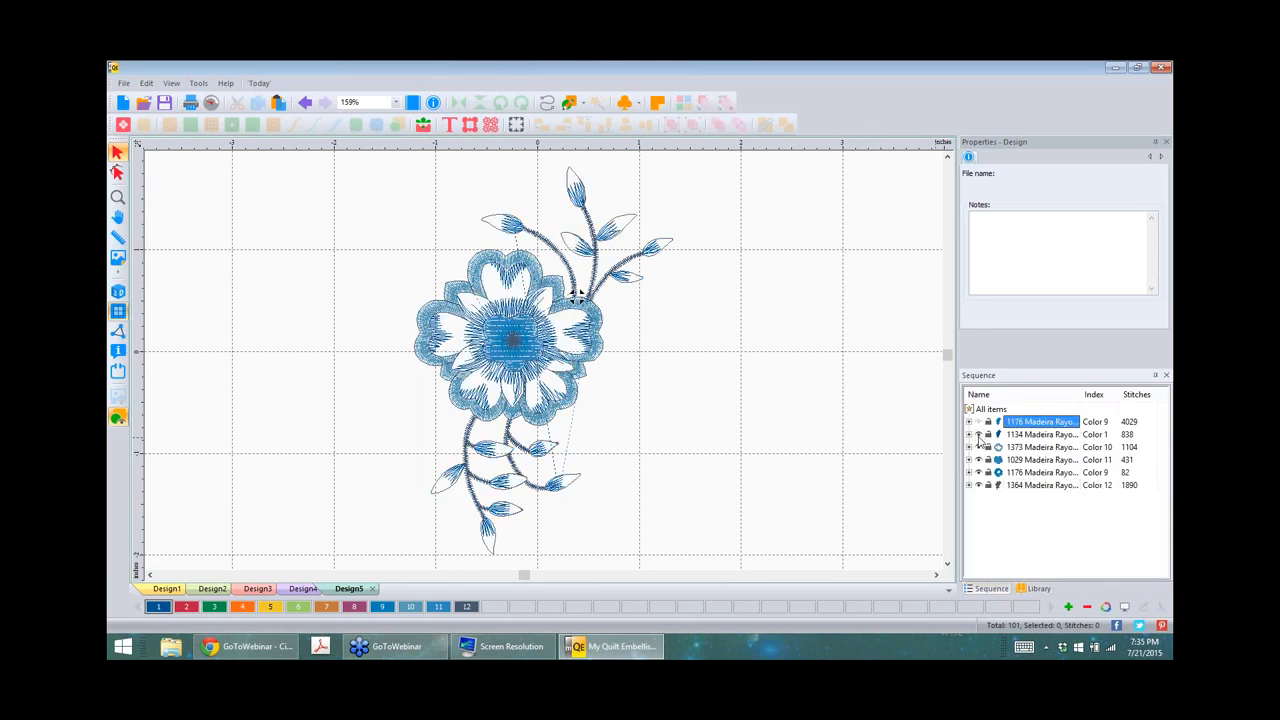
pyautogui.click(978, 434)
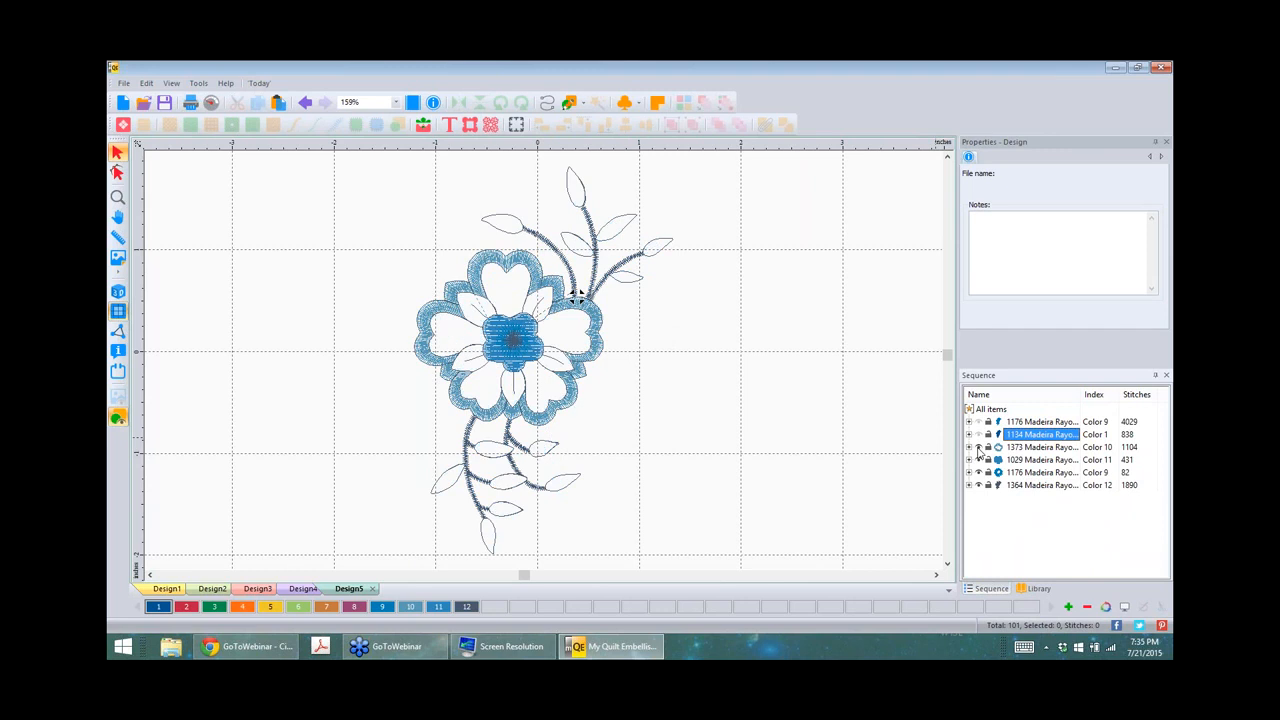
pyautogui.click(978, 447)
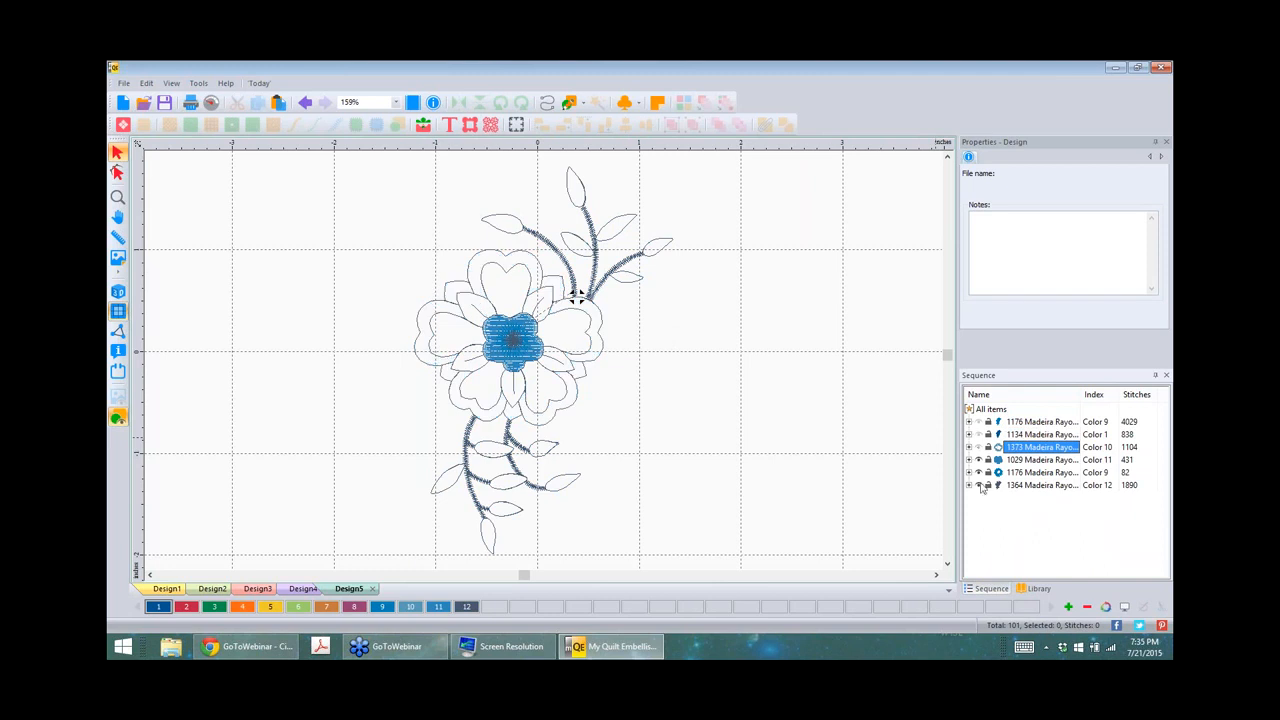
pyautogui.click(979, 460)
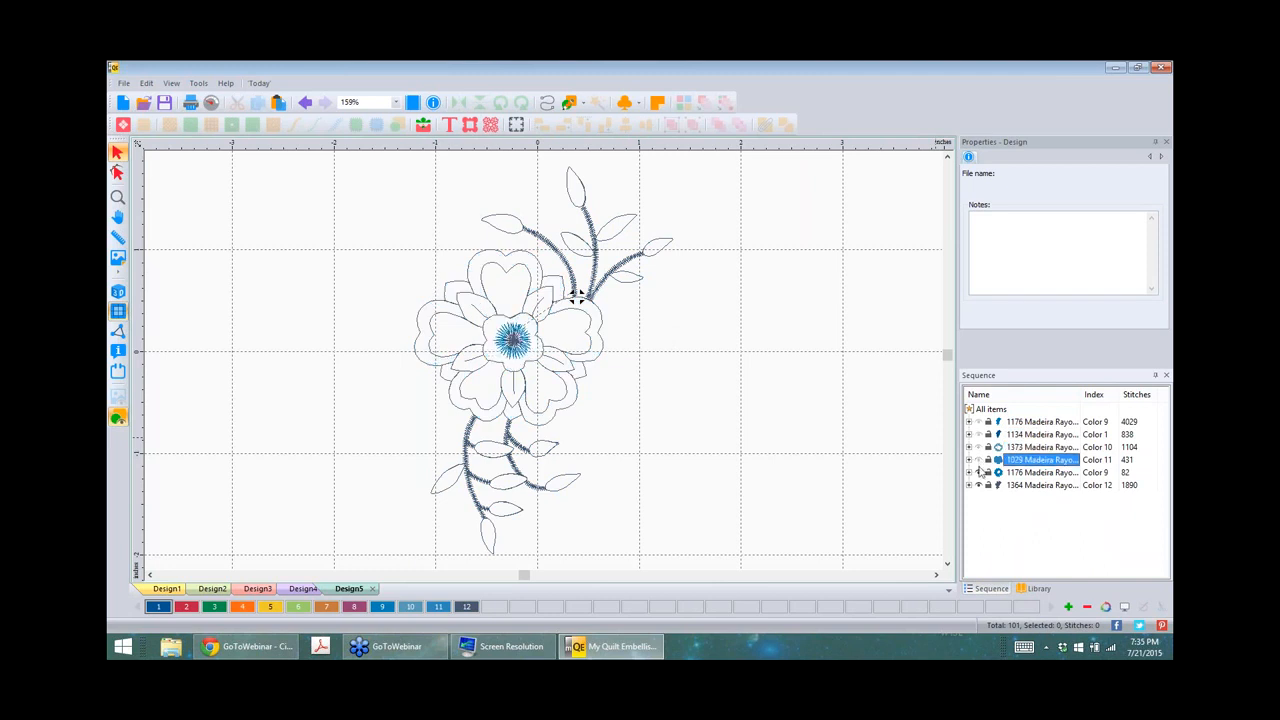
# Step: Hide the 82-stitch 1176 Madeira Rayon color and the 1364 Madeira Rayon color in the flower design's sequence
pyautogui.click(979, 472)
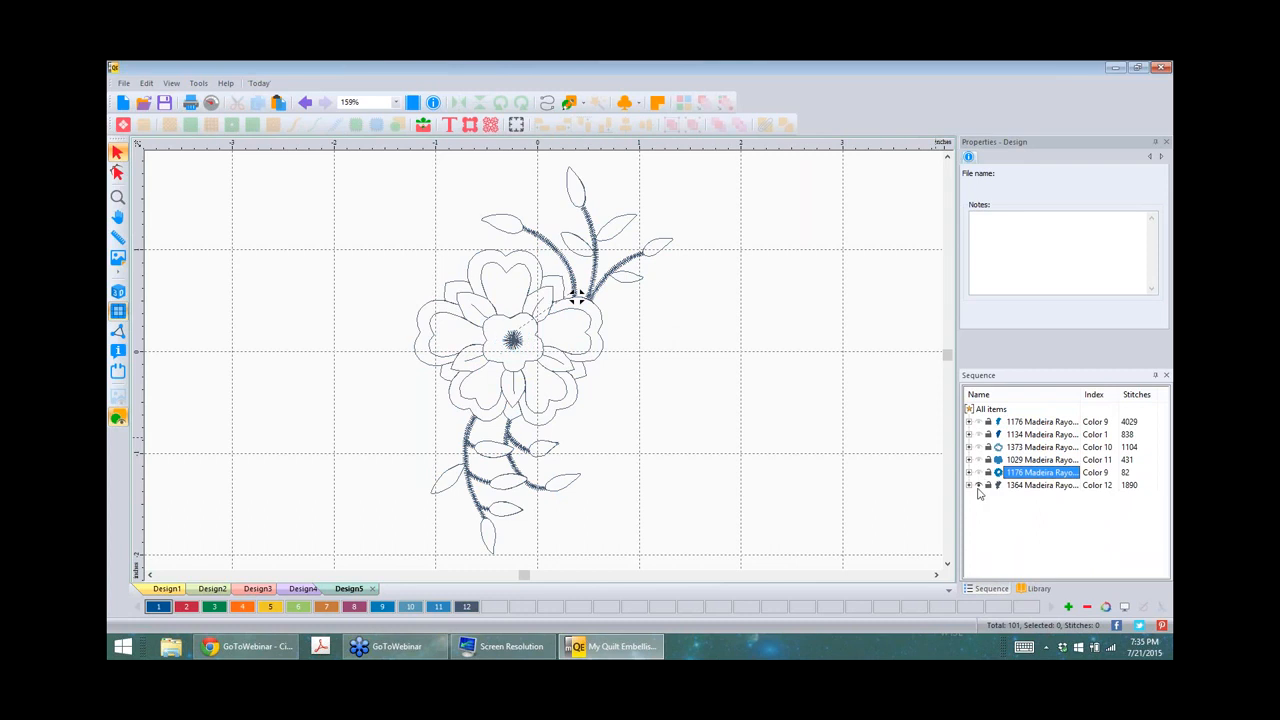
pyautogui.click(980, 486)
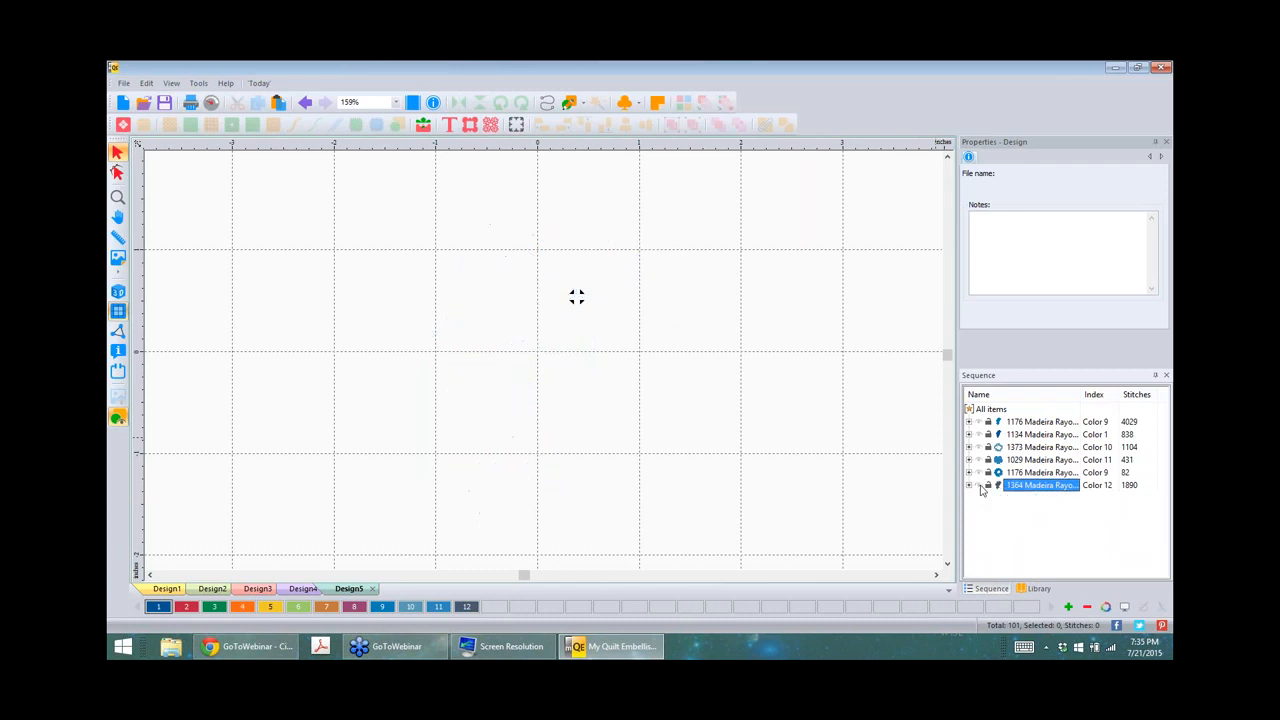
pyautogui.click(793, 331)
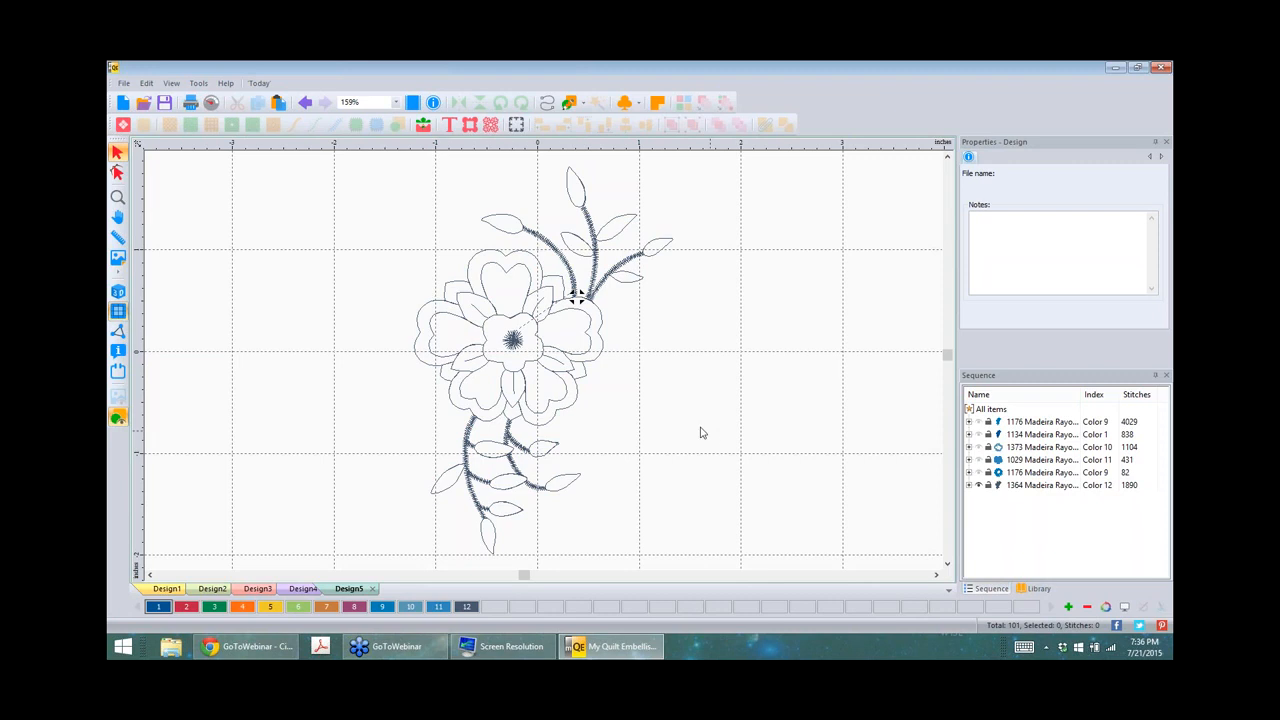
# Step: Select the flower design's visible outline and stem stitching
pyautogui.scroll(-1, 701, 432)
pyautogui.scroll(2, 701, 432)
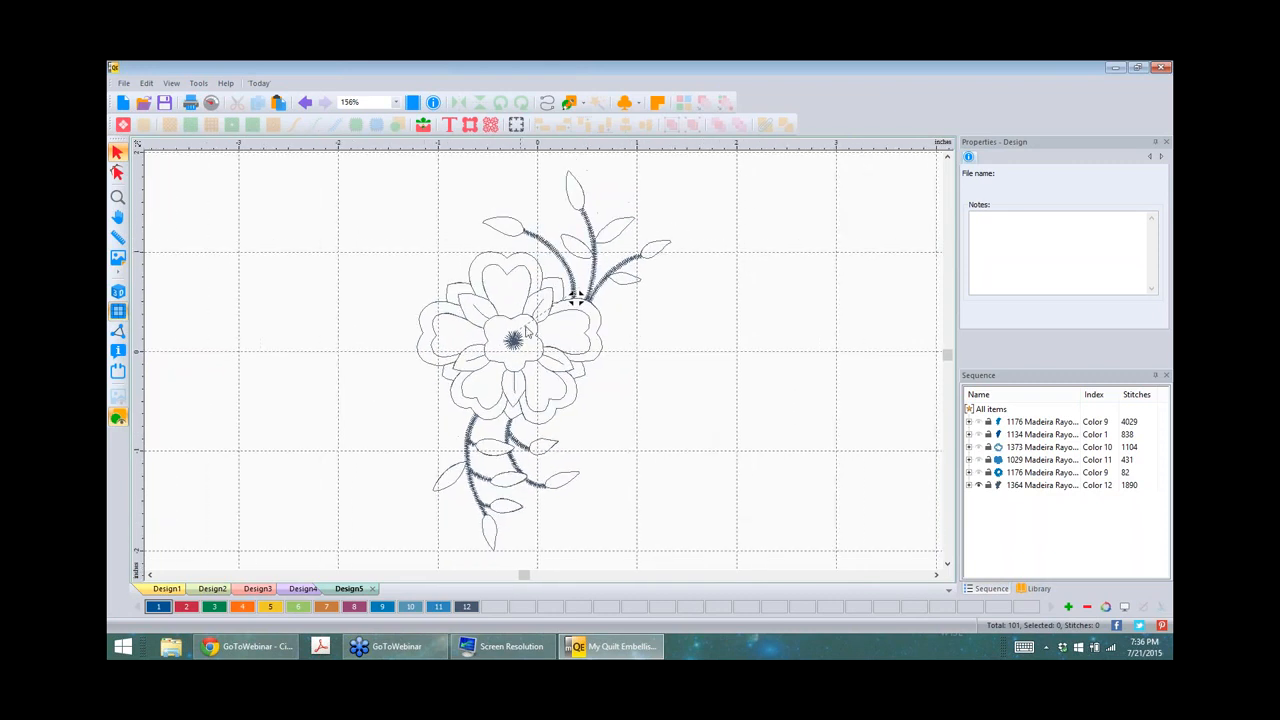
pyautogui.click(577, 297)
pyautogui.scroll(-1, 577, 297)
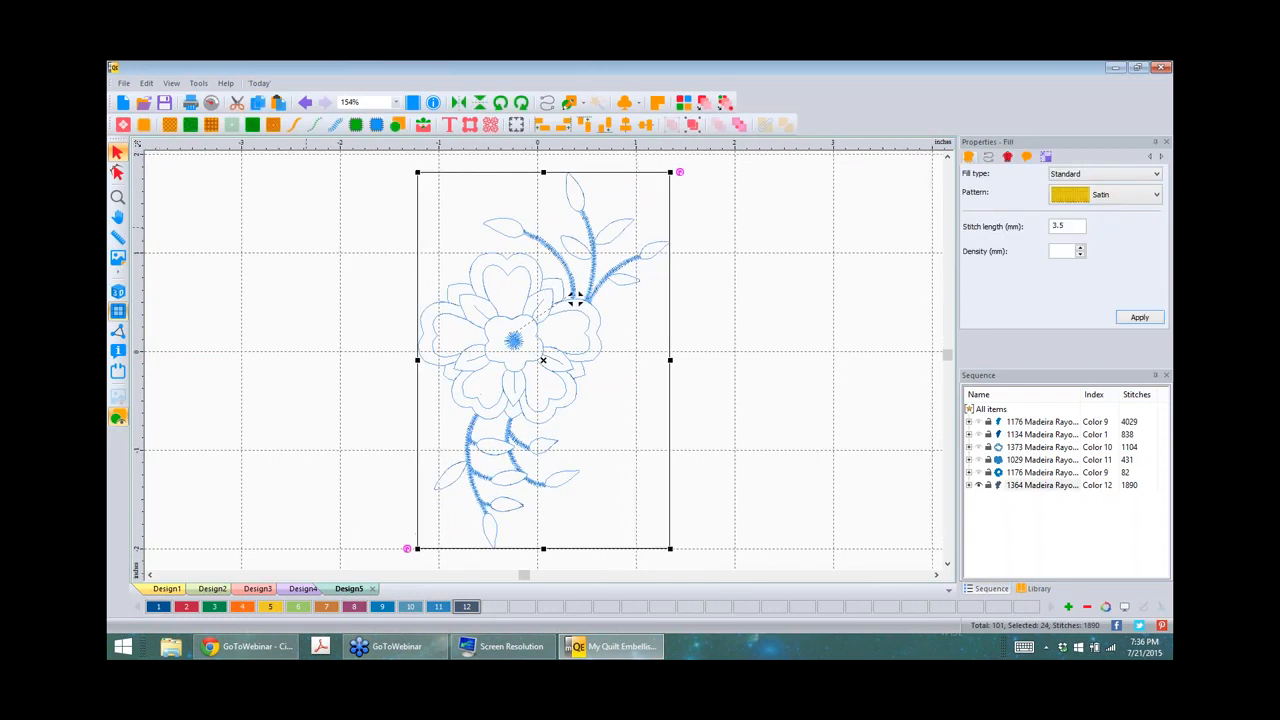
# Step: Create a new empty design and open the My Quilt Embellisher Free Designs folder in the design library
pyautogui.click(123, 104)
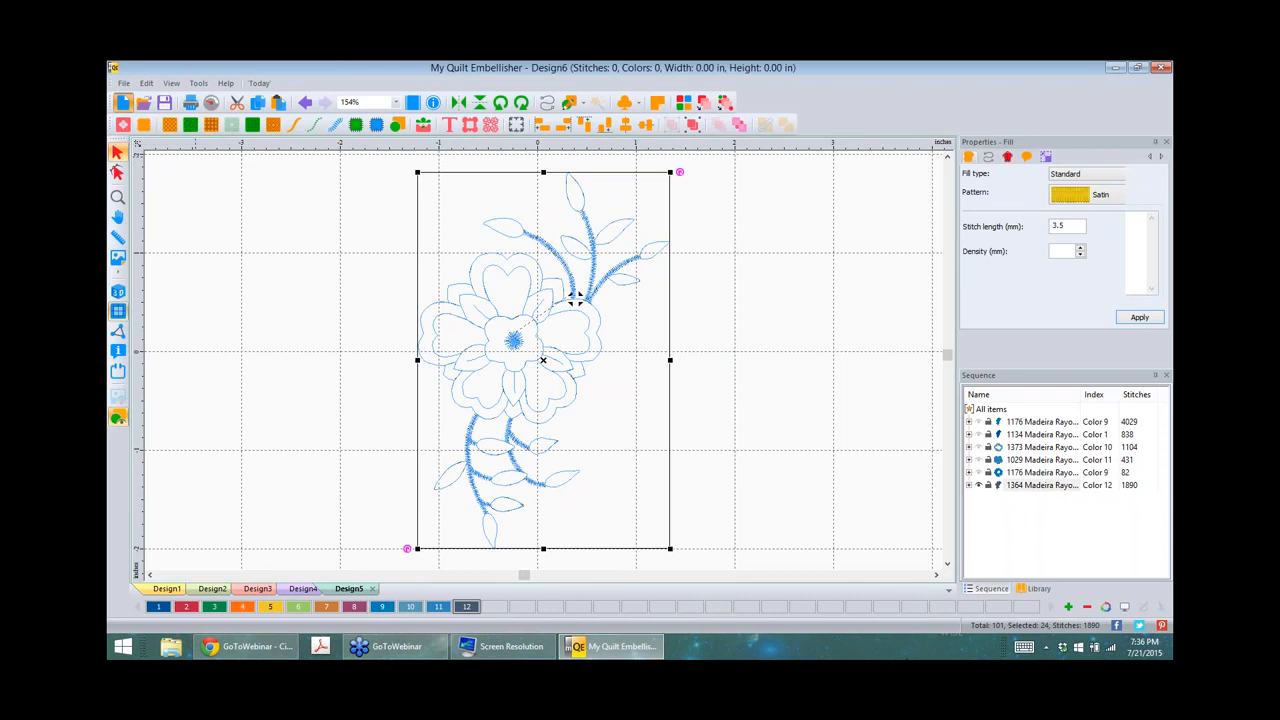
pyautogui.click(1036, 589)
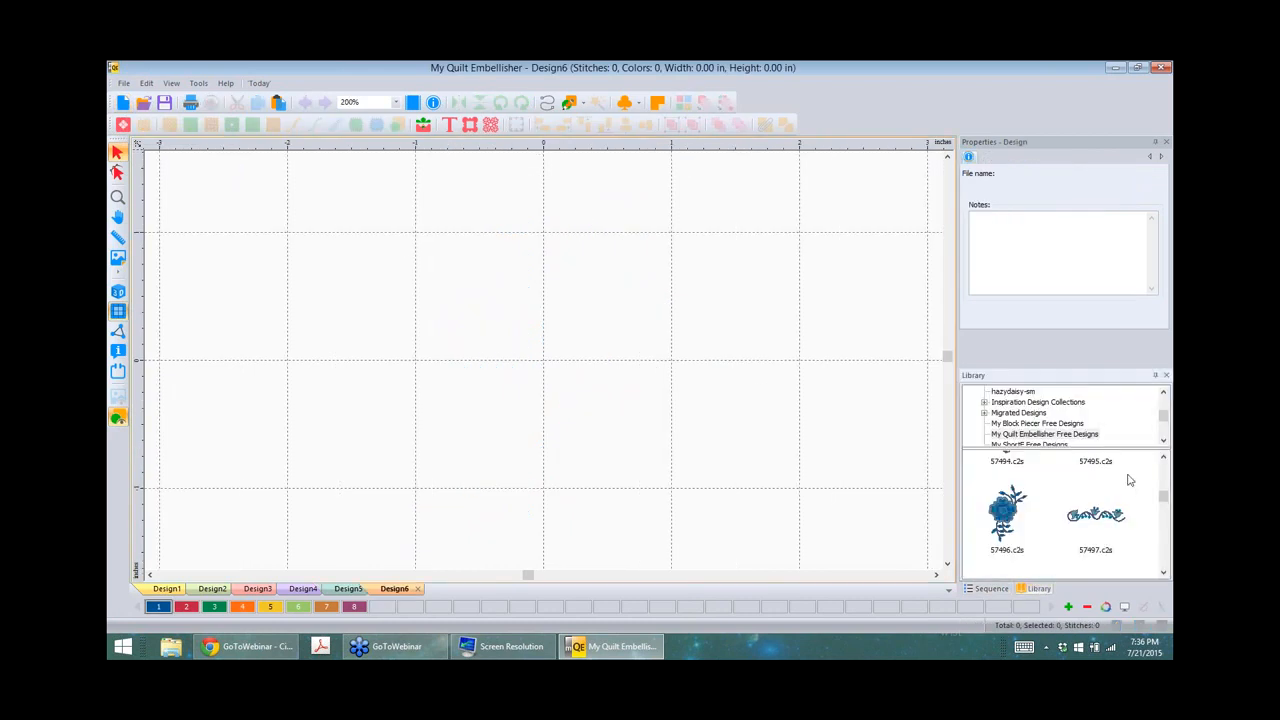
pyautogui.click(1164, 408)
pyautogui.click(1164, 409)
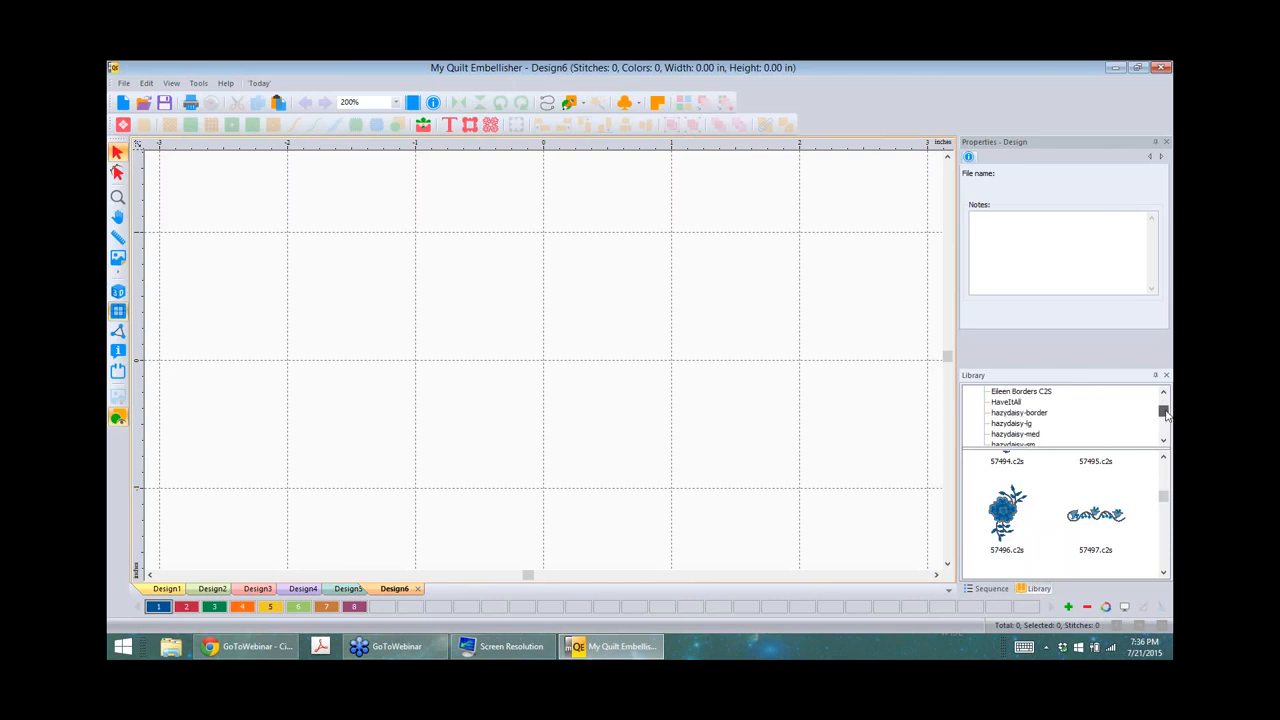
pyautogui.click(1165, 412)
pyautogui.click(1165, 416)
pyautogui.click(1166, 418)
pyautogui.click(1166, 420)
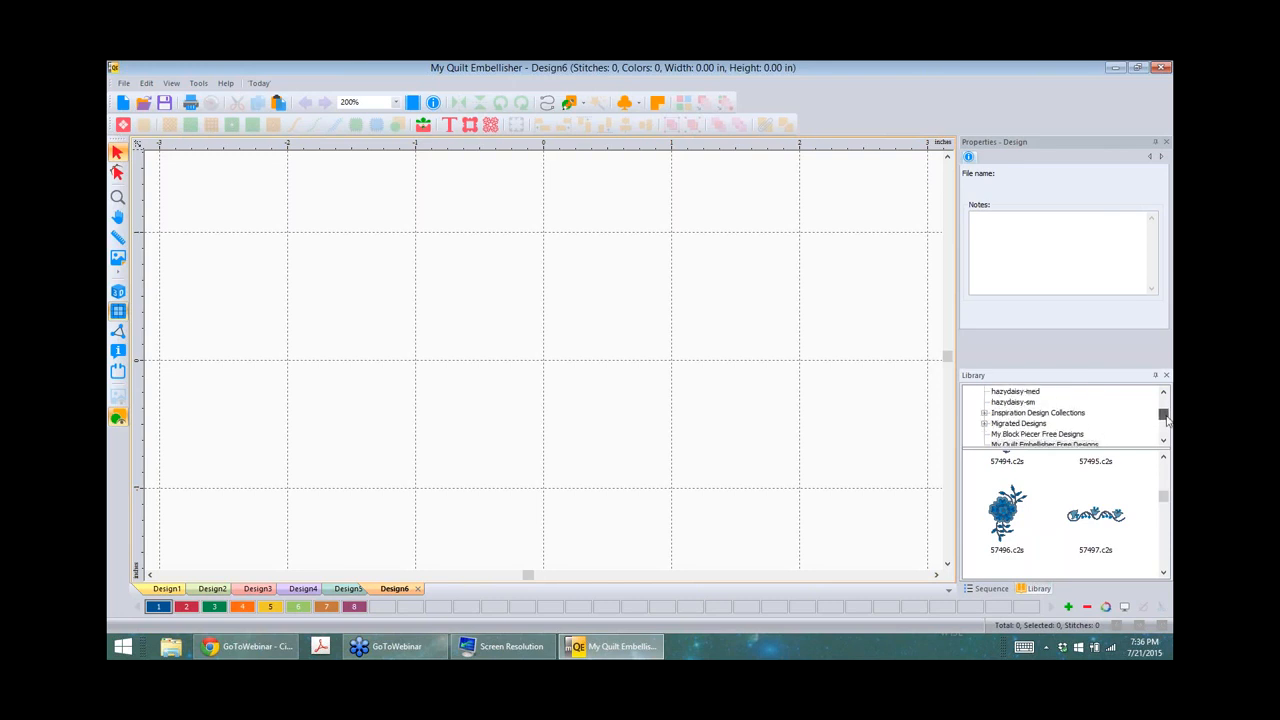
pyautogui.click(1166, 420)
pyautogui.moveTo(1167, 419); pyautogui.dragTo(1166, 415)
pyautogui.click(1063, 436)
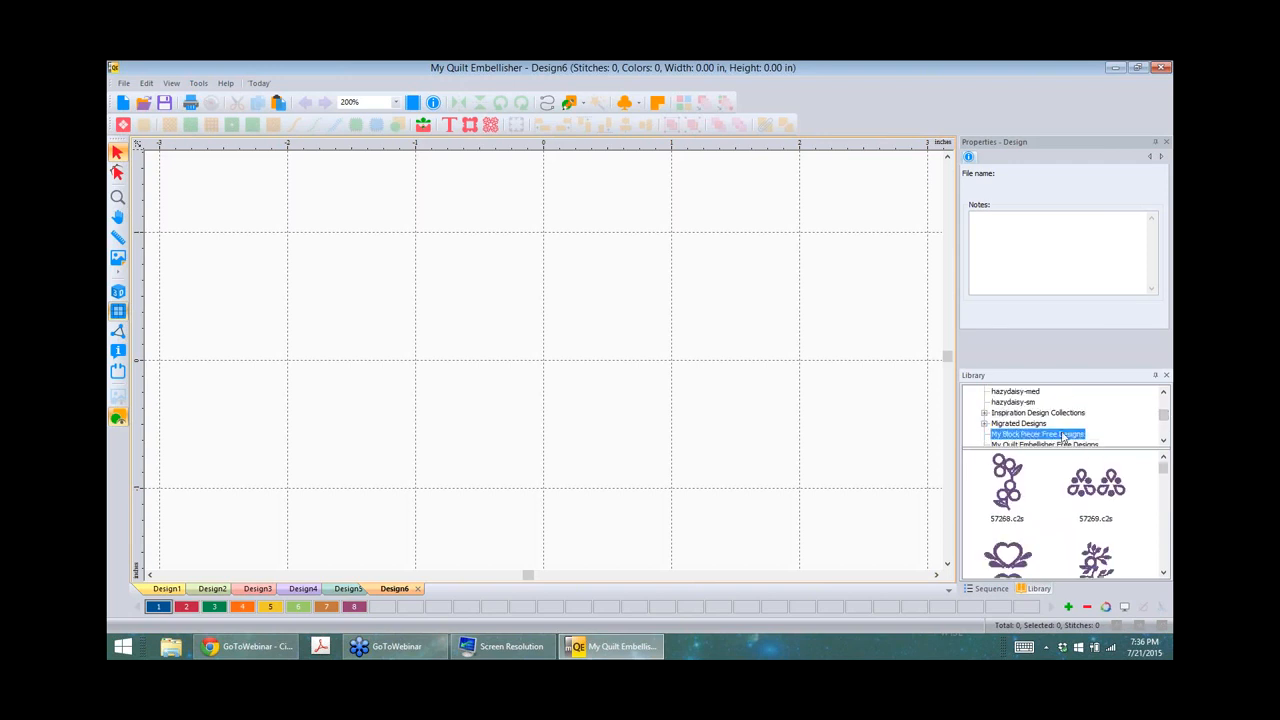
pyautogui.click(1056, 445)
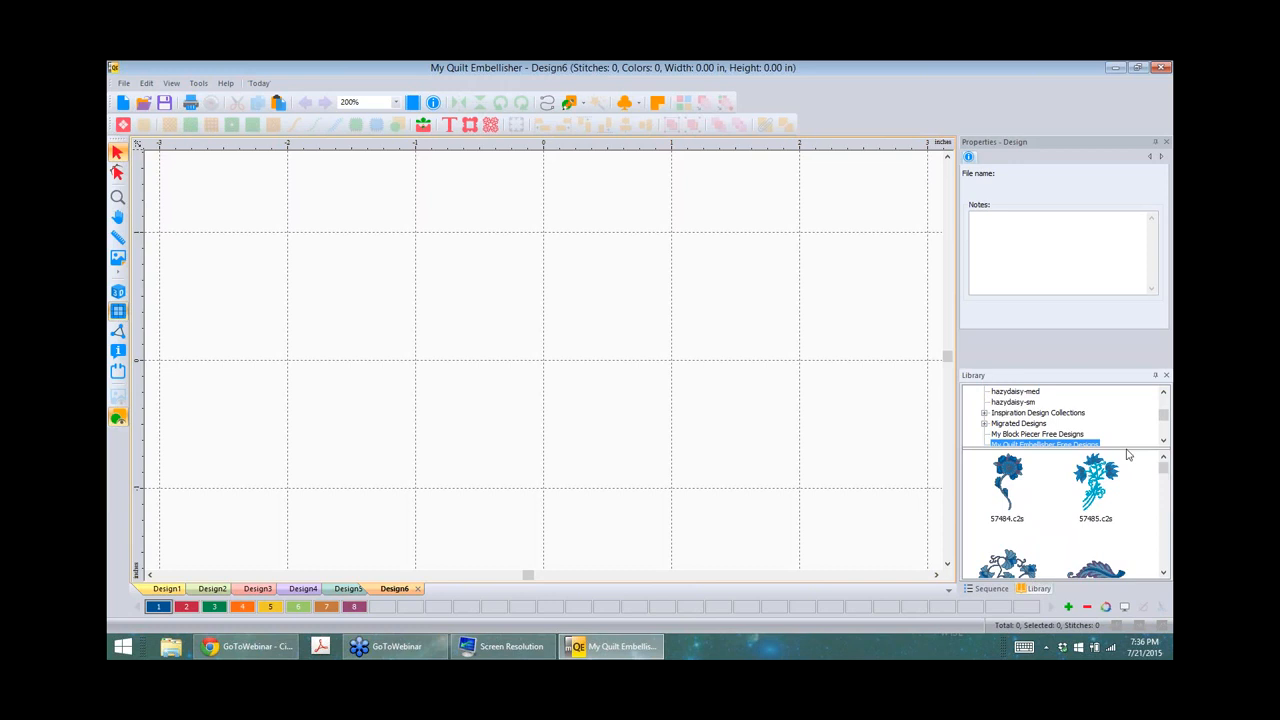
# Step: Place the 57813.c2s flower design from the library onto the empty page
pyautogui.click(1166, 489)
pyautogui.moveTo(1167, 489); pyautogui.dragTo(1165, 533)
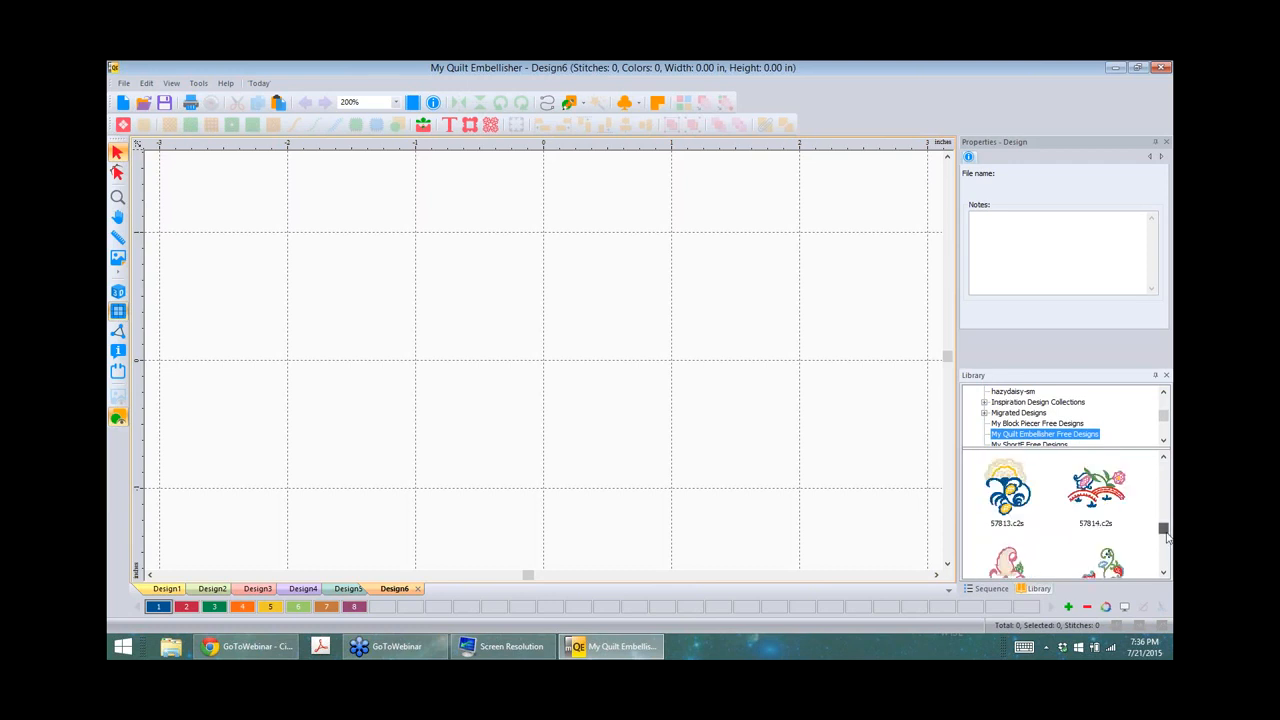
pyautogui.moveTo(1020, 484); pyautogui.dragTo(575, 353)
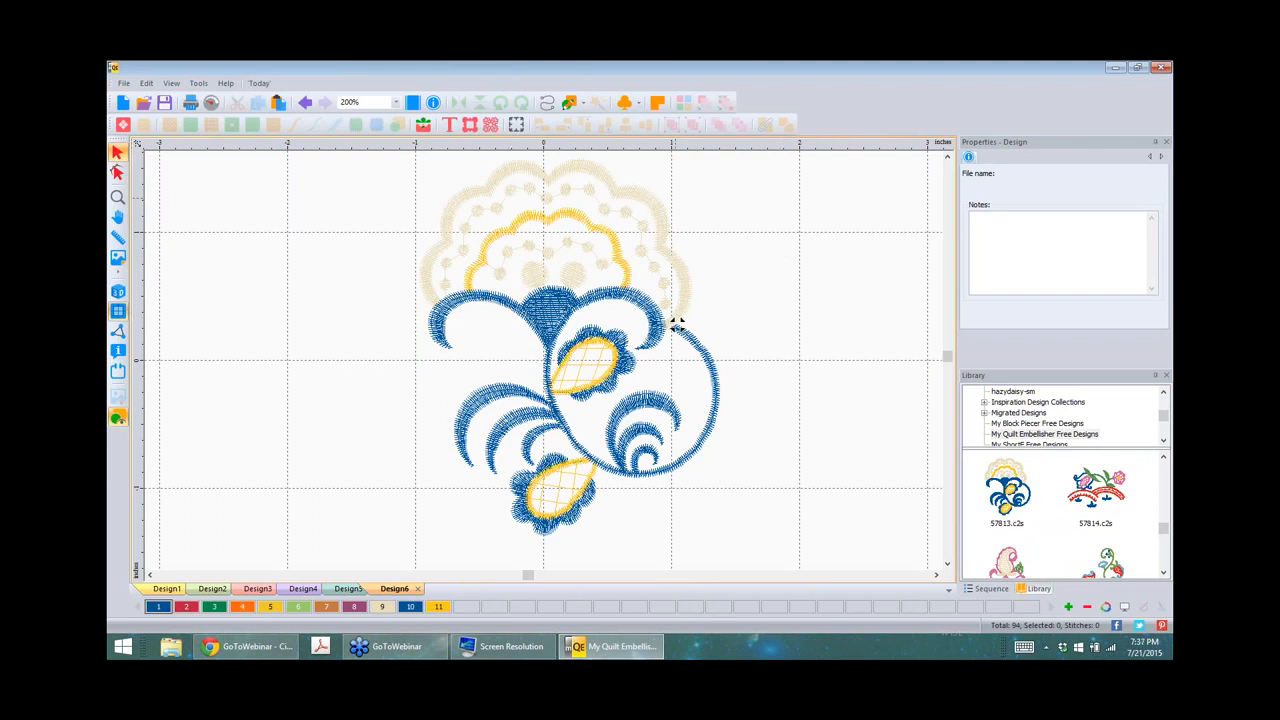
pyautogui.click(654, 209)
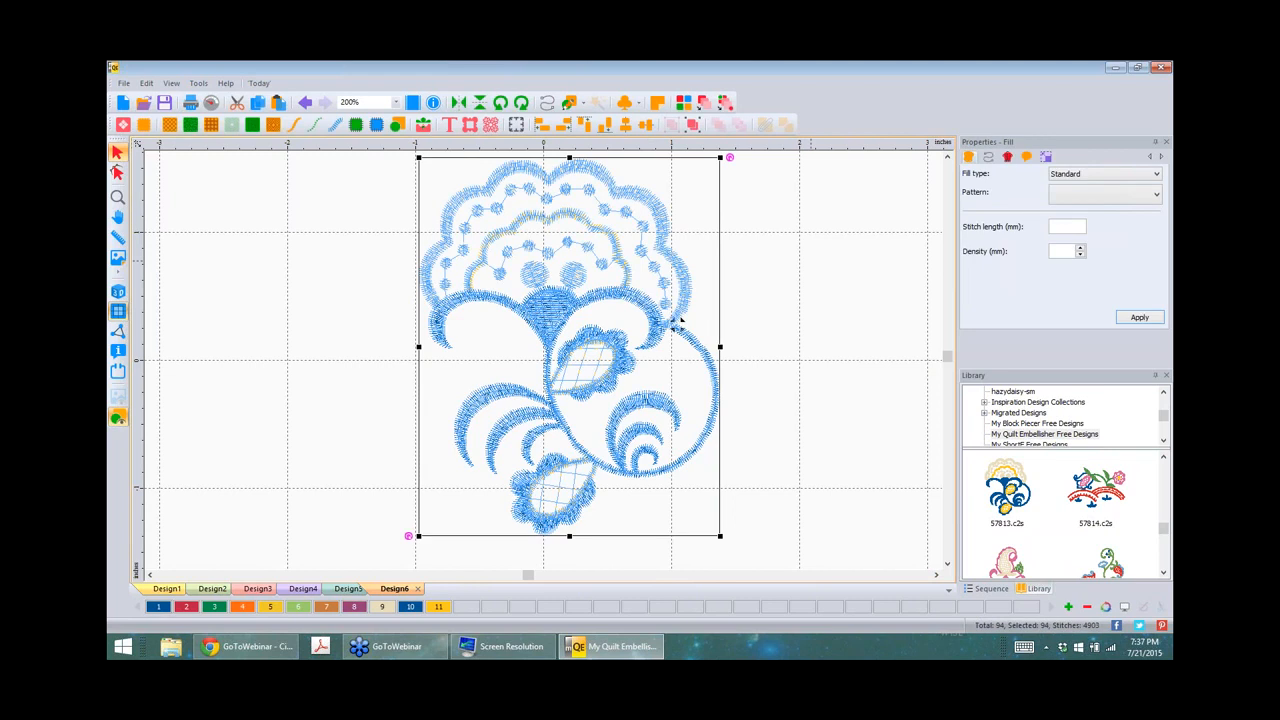
pyautogui.rightClick(573, 251)
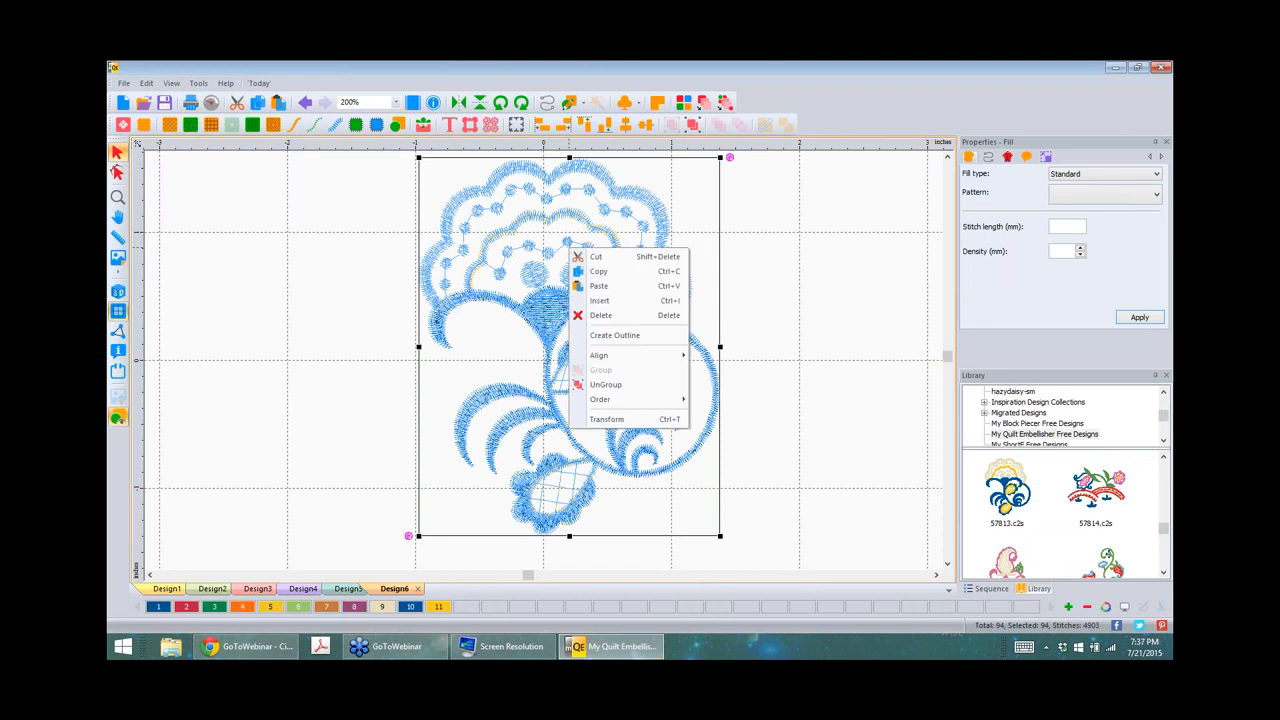
pyautogui.click(517, 233)
pyautogui.rightClick(515, 231)
pyautogui.click(515, 231)
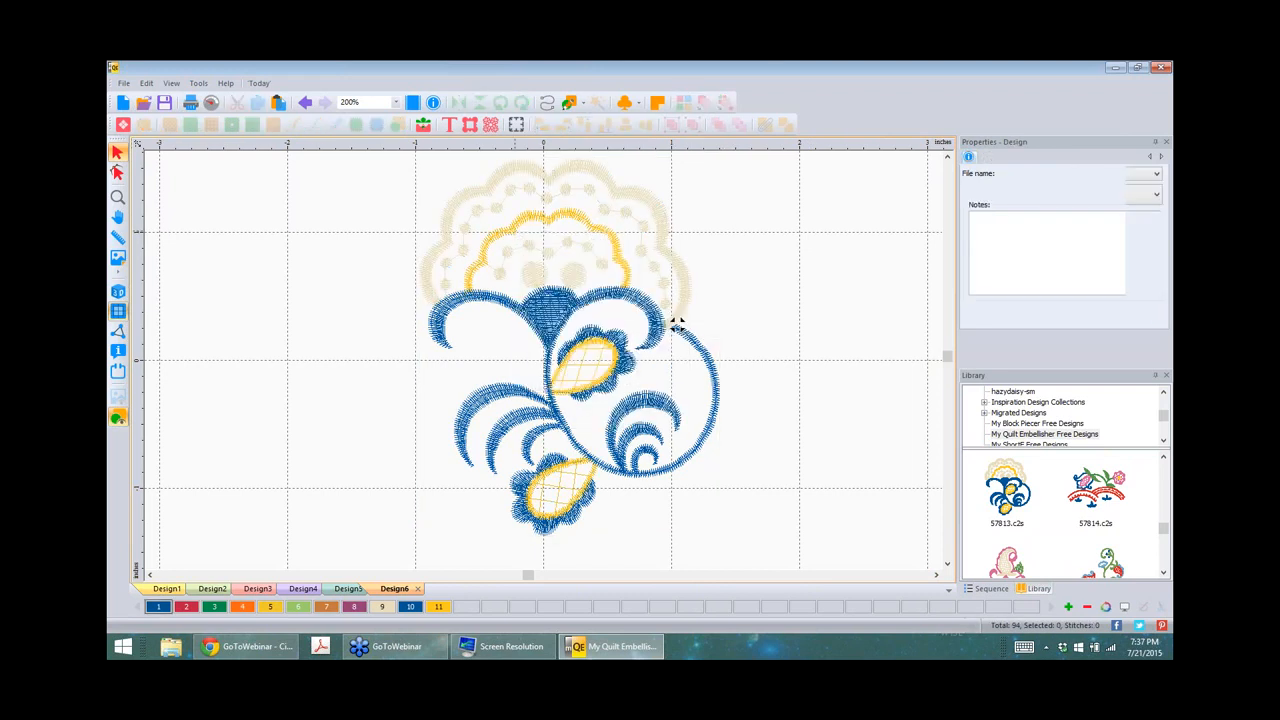
# Step: Create an outline around the whole flower design at distance 0 in and undo back to an empty page
pyautogui.click(677, 323)
pyautogui.rightClick(515, 231)
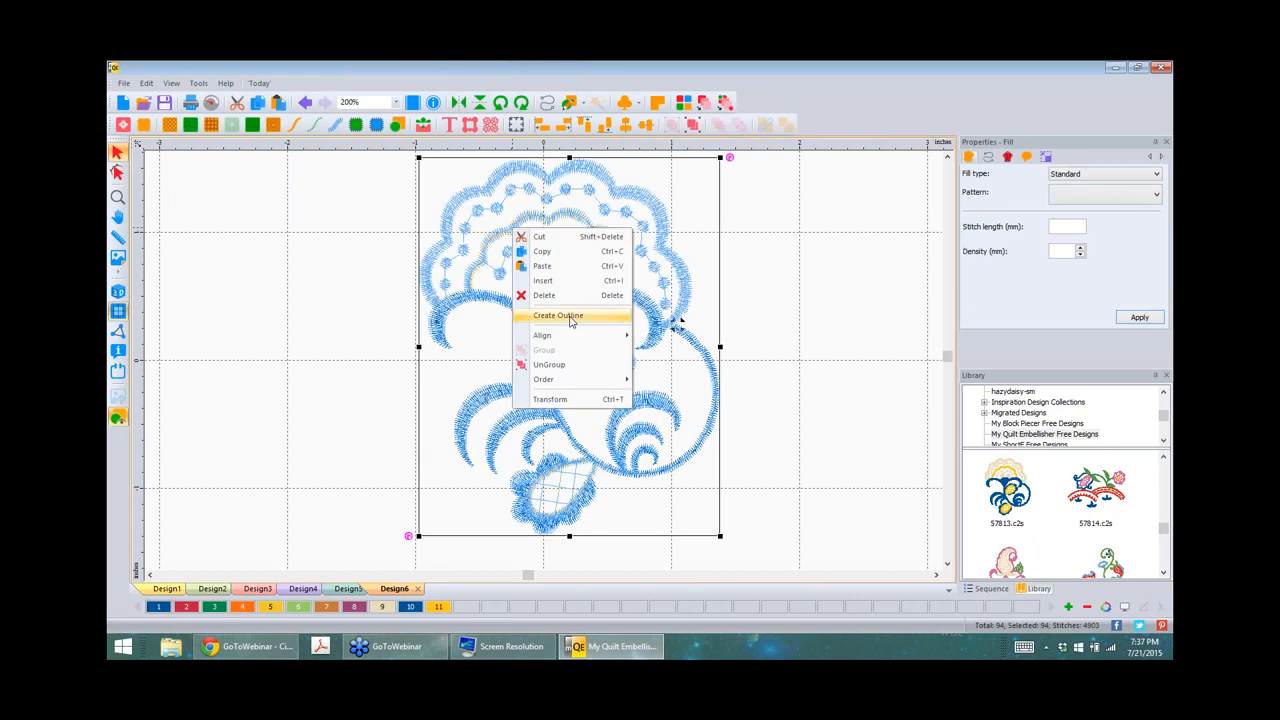
pyautogui.click(566, 316)
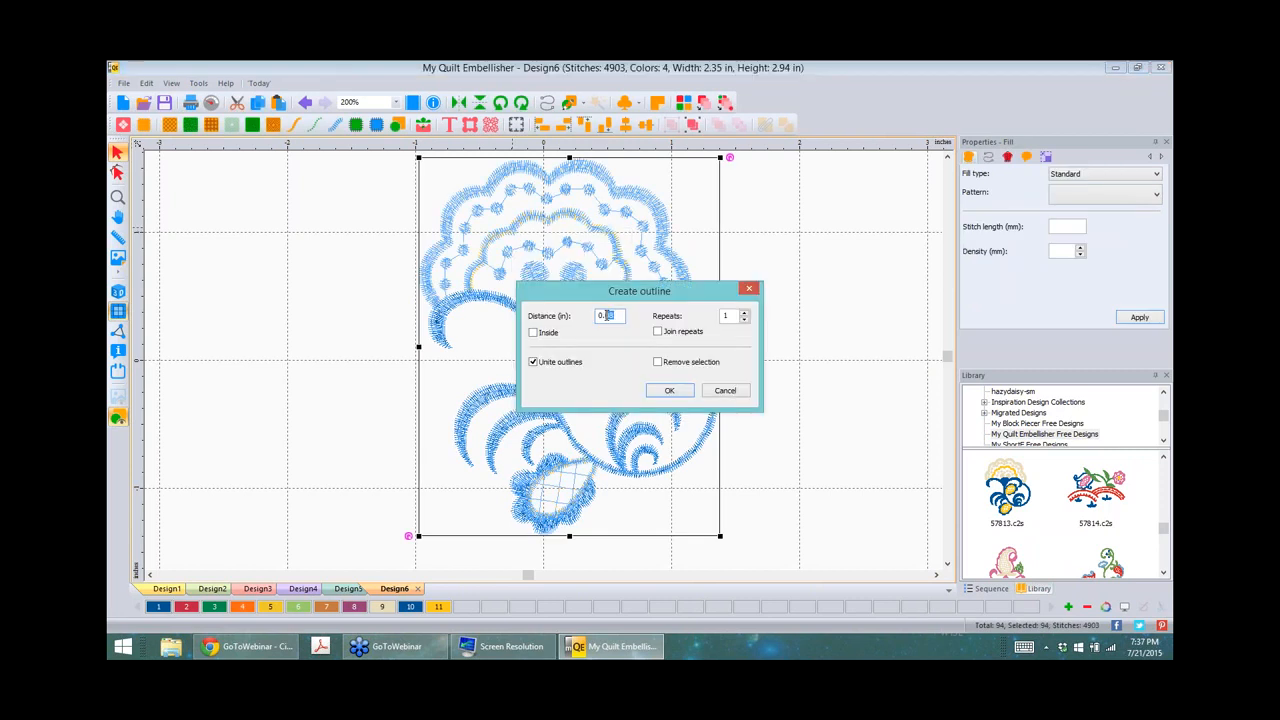
pyautogui.write('0')
pyautogui.click(667, 394)
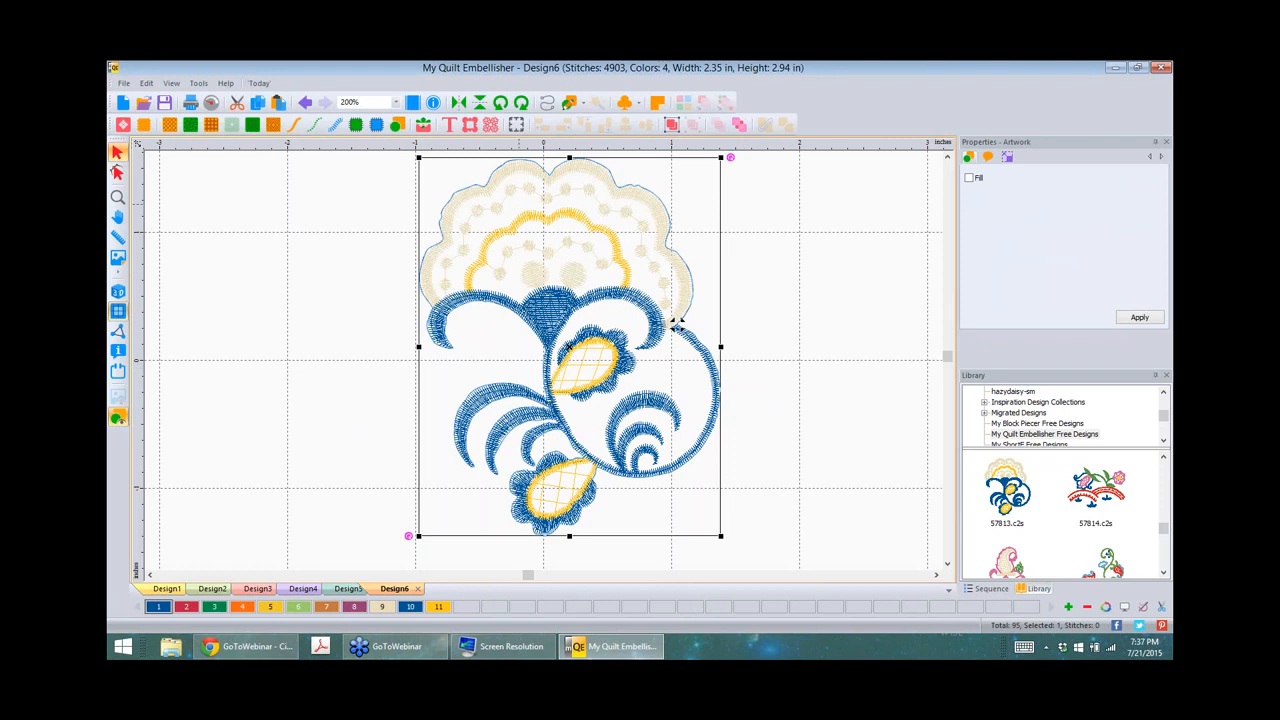
pyautogui.hotkey('ctrl', 'z')
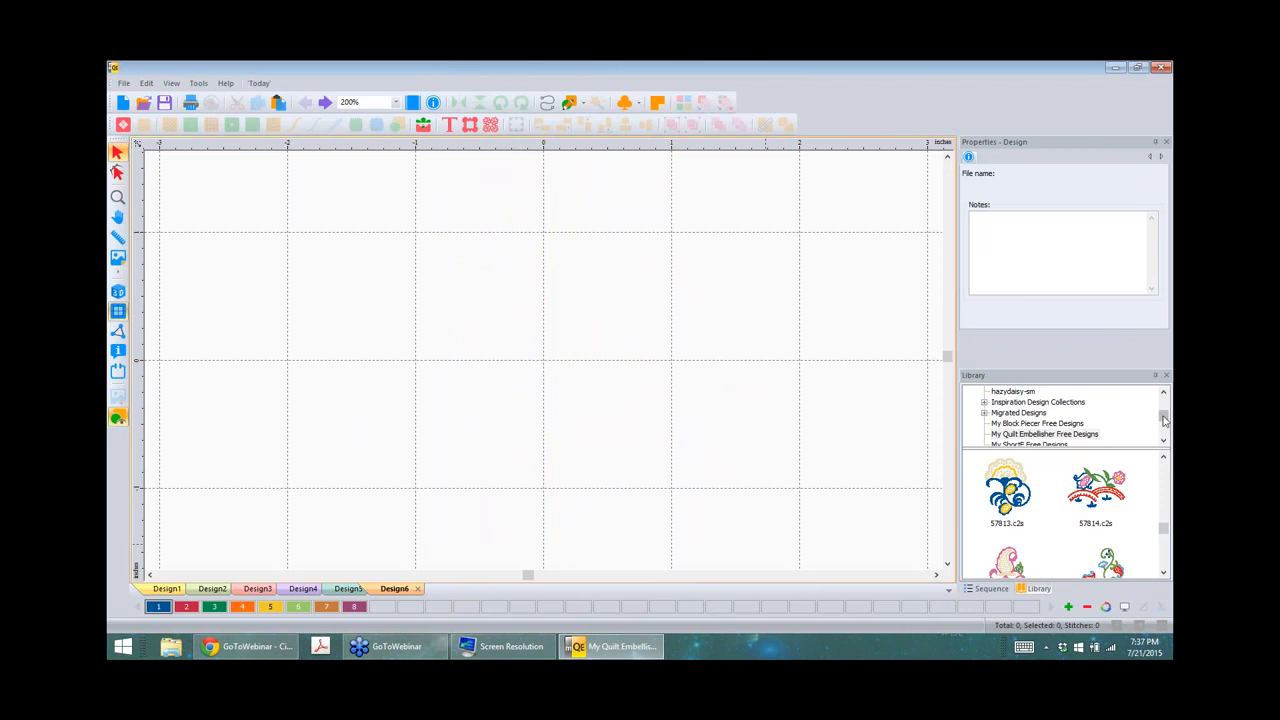
# Step: Place the hummingbird design 64704.c2s from the library's 1samples folder onto the page
pyautogui.moveTo(1163, 418); pyautogui.dragTo(1163, 408)
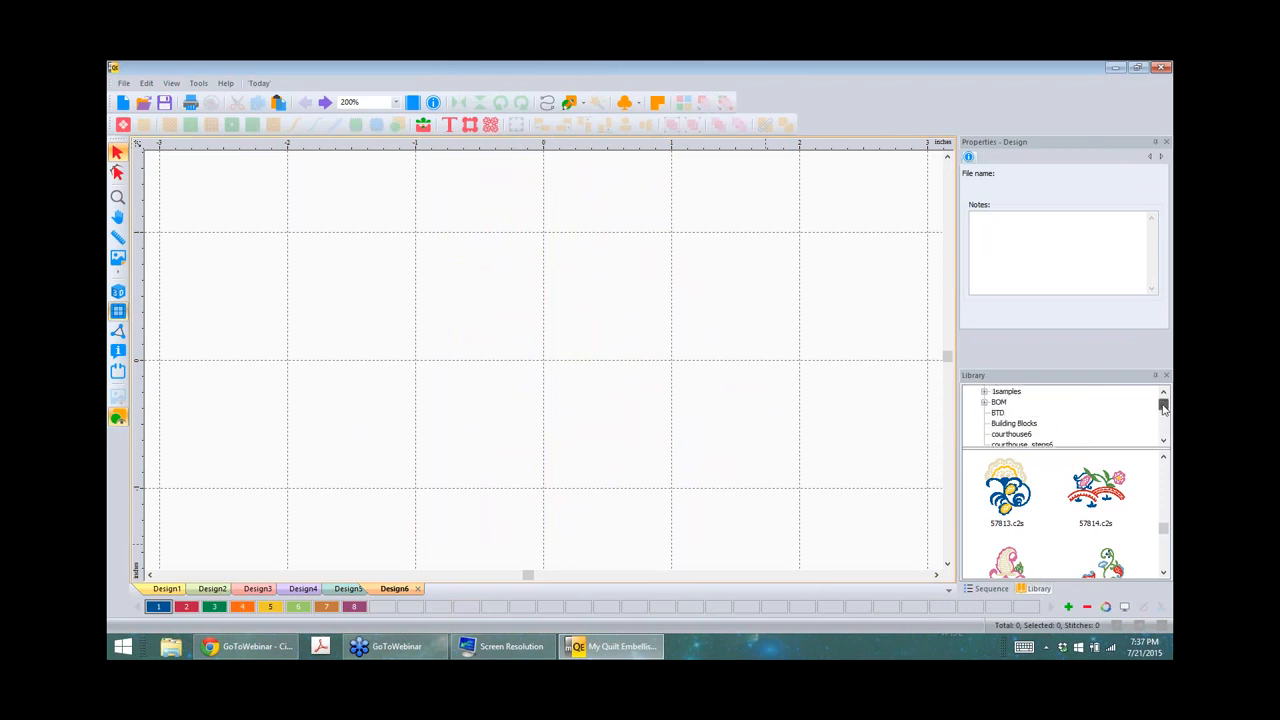
pyautogui.click(998, 413)
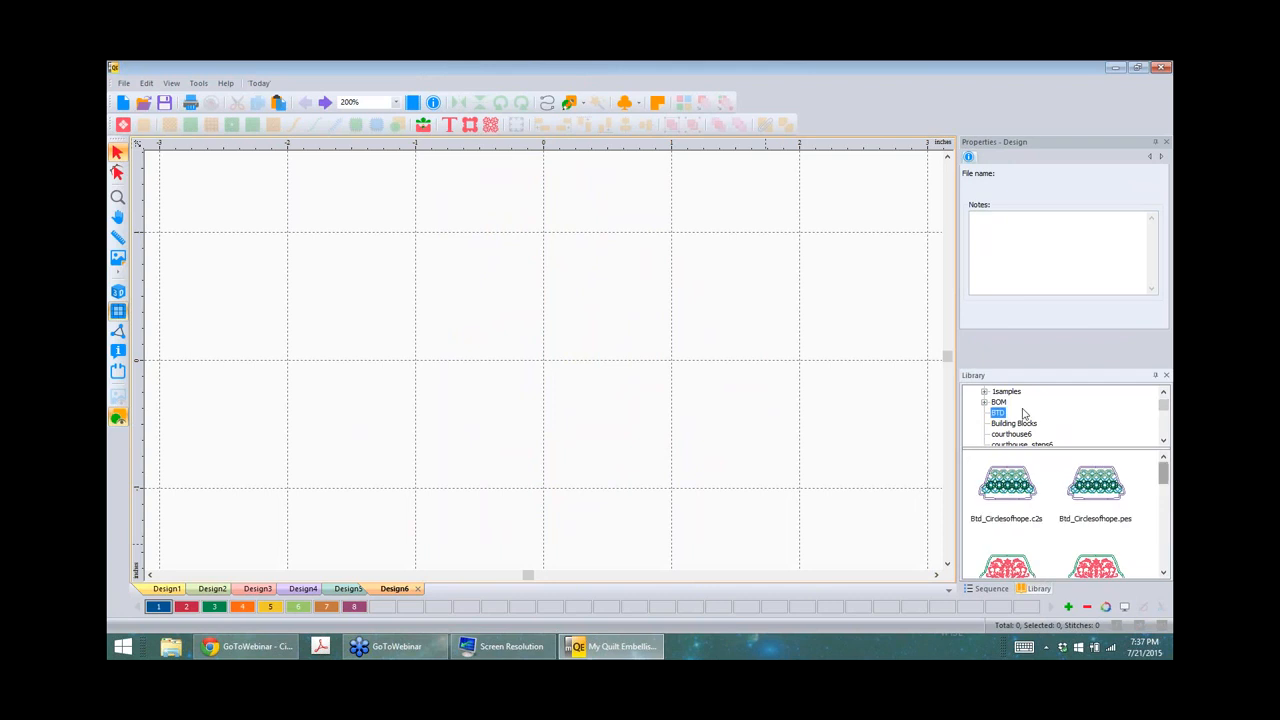
pyautogui.click(1006, 391)
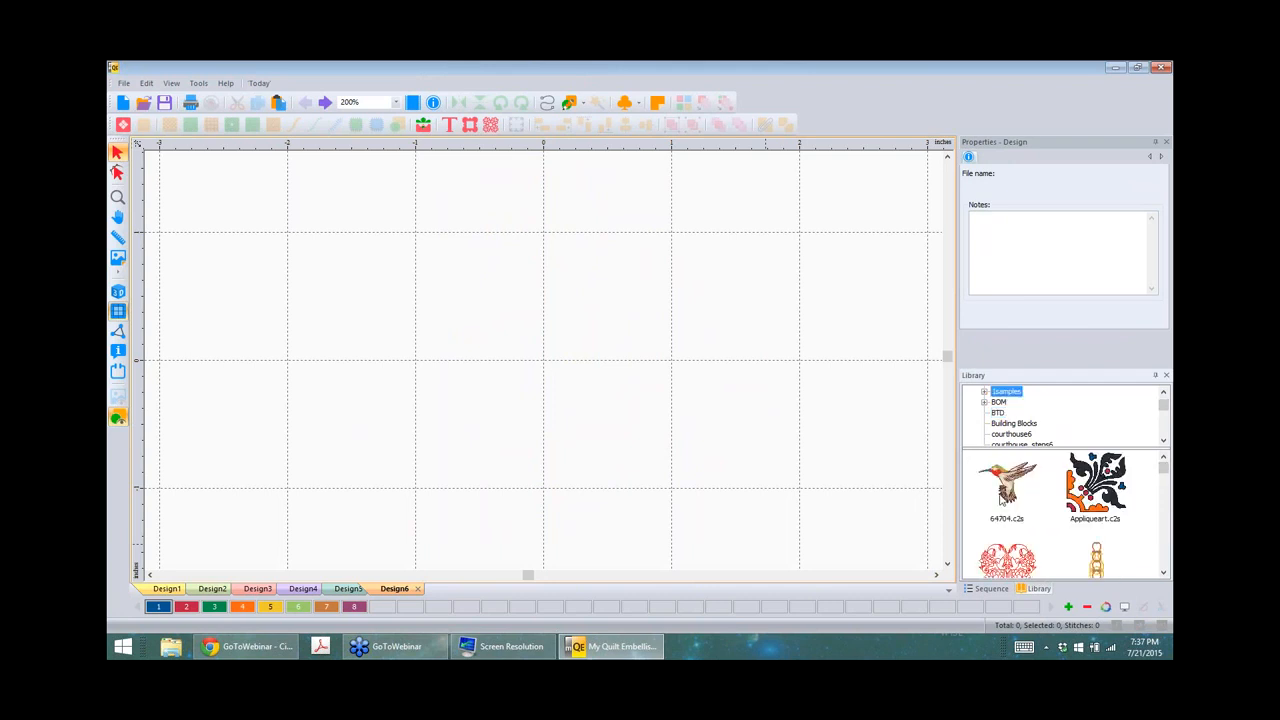
pyautogui.moveTo(996, 491); pyautogui.dragTo(424, 300)
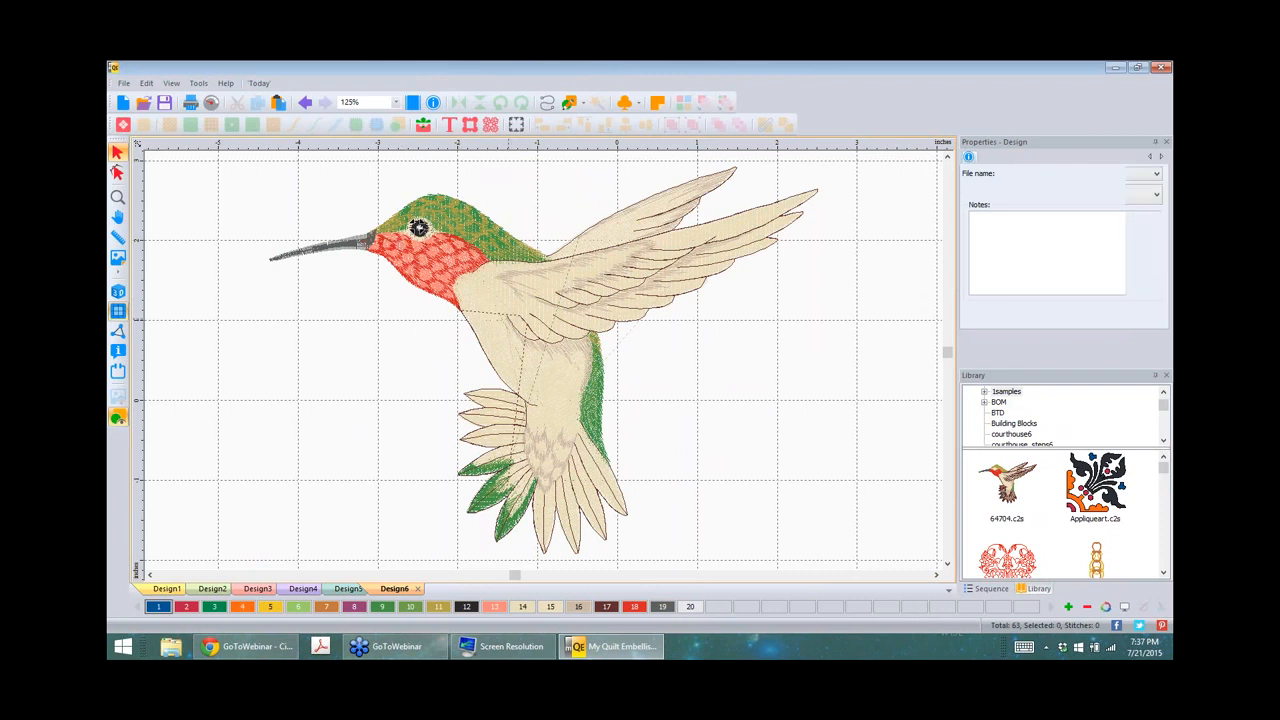
# Step: Create a united outline around the whole hummingbird at distance 0 in with one repeat
pyautogui.click(418, 228)
pyautogui.rightClick(510, 321)
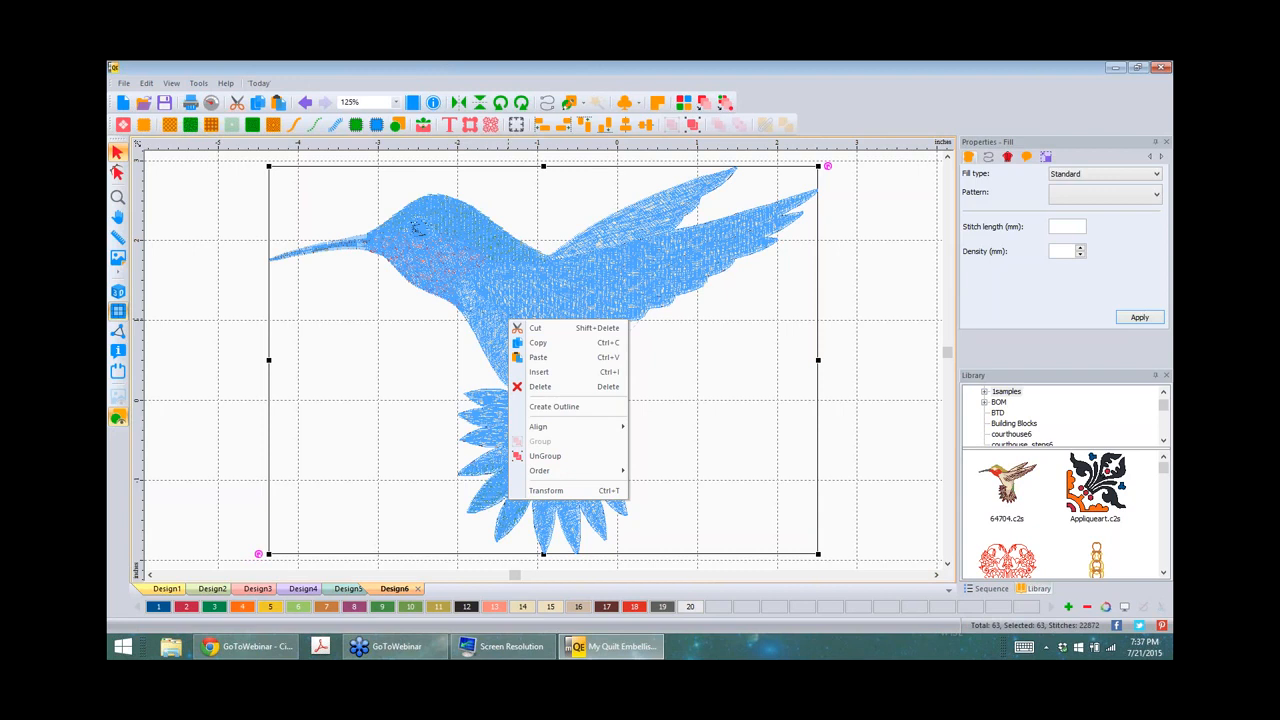
pyautogui.click(568, 407)
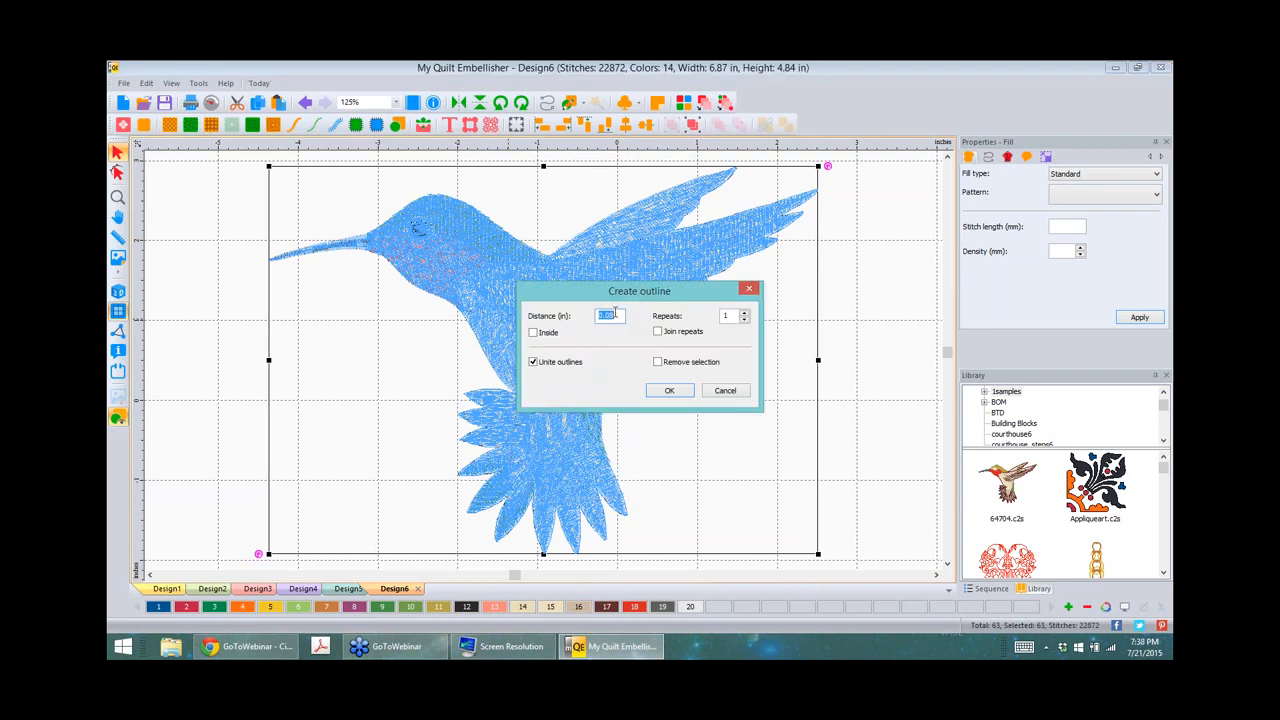
pyautogui.click(611, 315)
pyautogui.write('0')
pyautogui.click(677, 395)
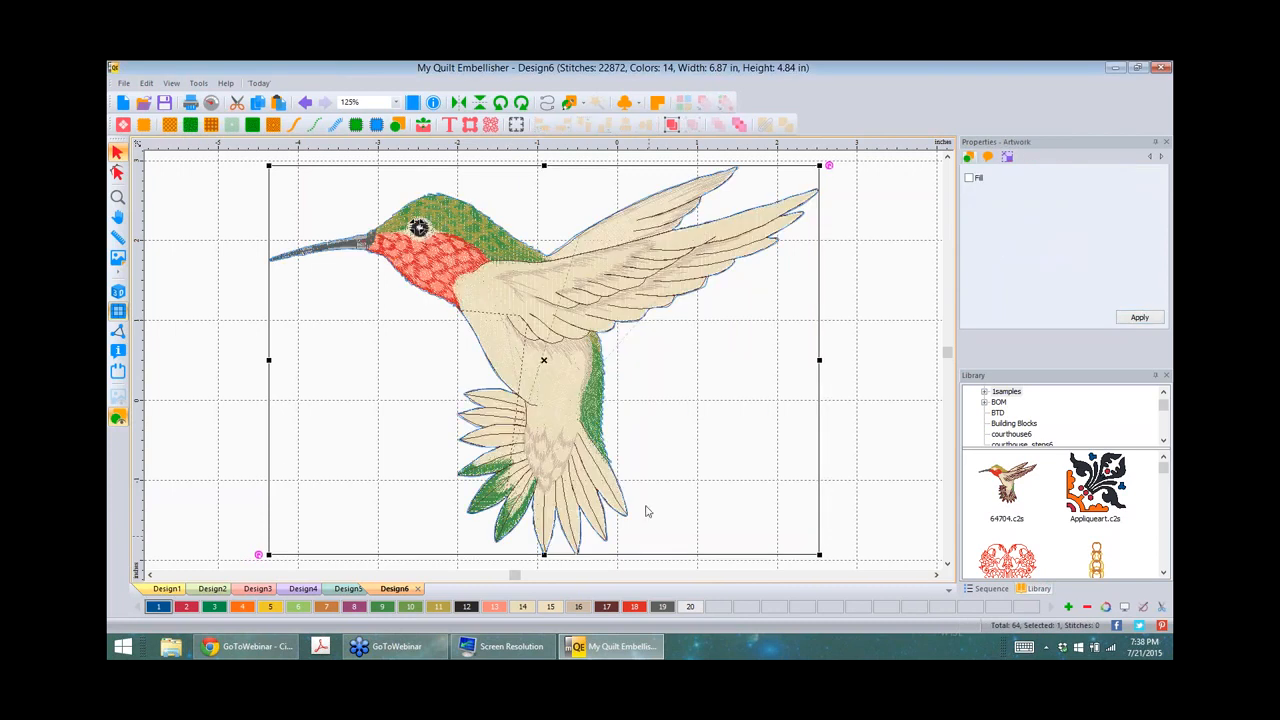
# Step: Delete the original hummingbird embroidery, keeping only its artwork outline, and clear the selection
pyautogui.click(418, 228)
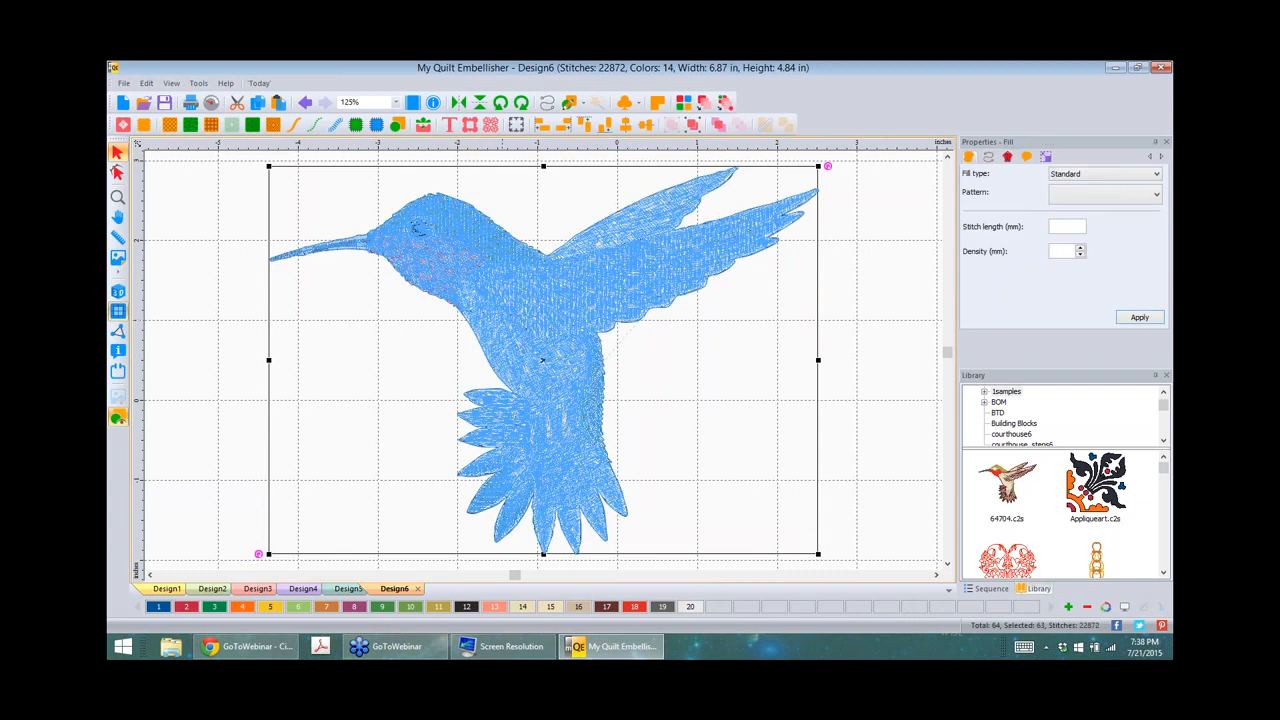
pyautogui.press('Delete')
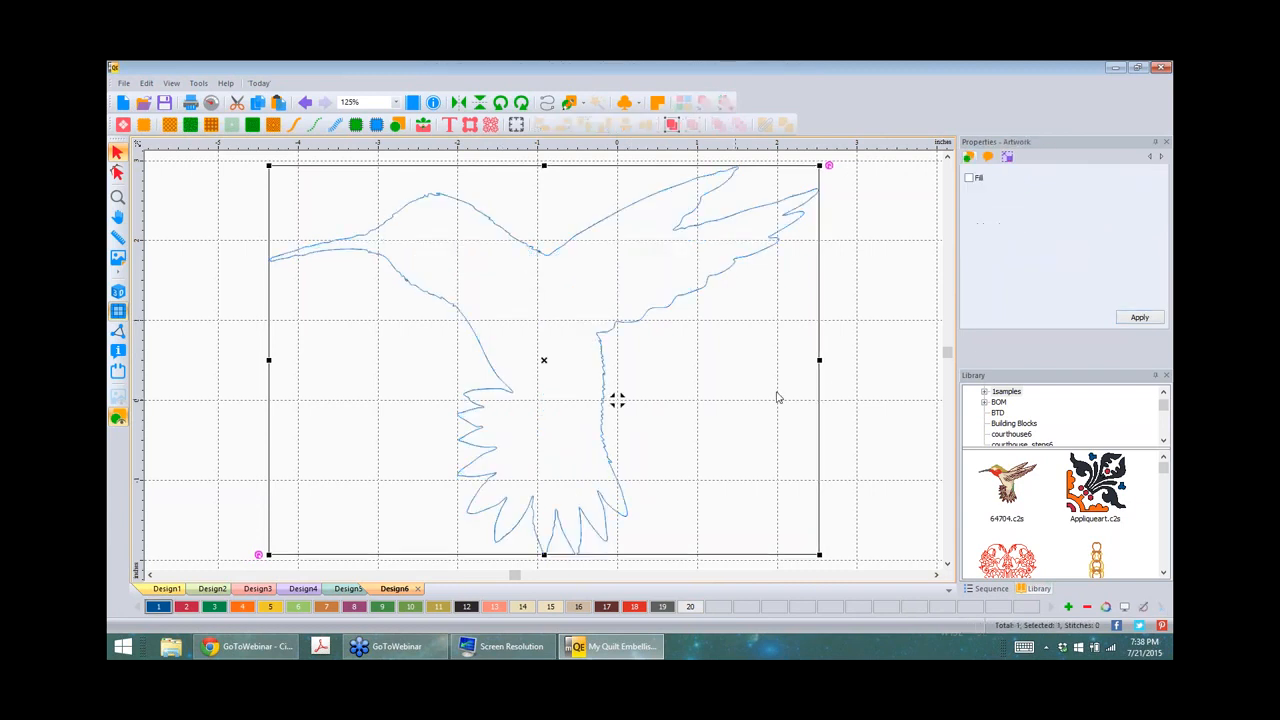
pyautogui.click(910, 298)
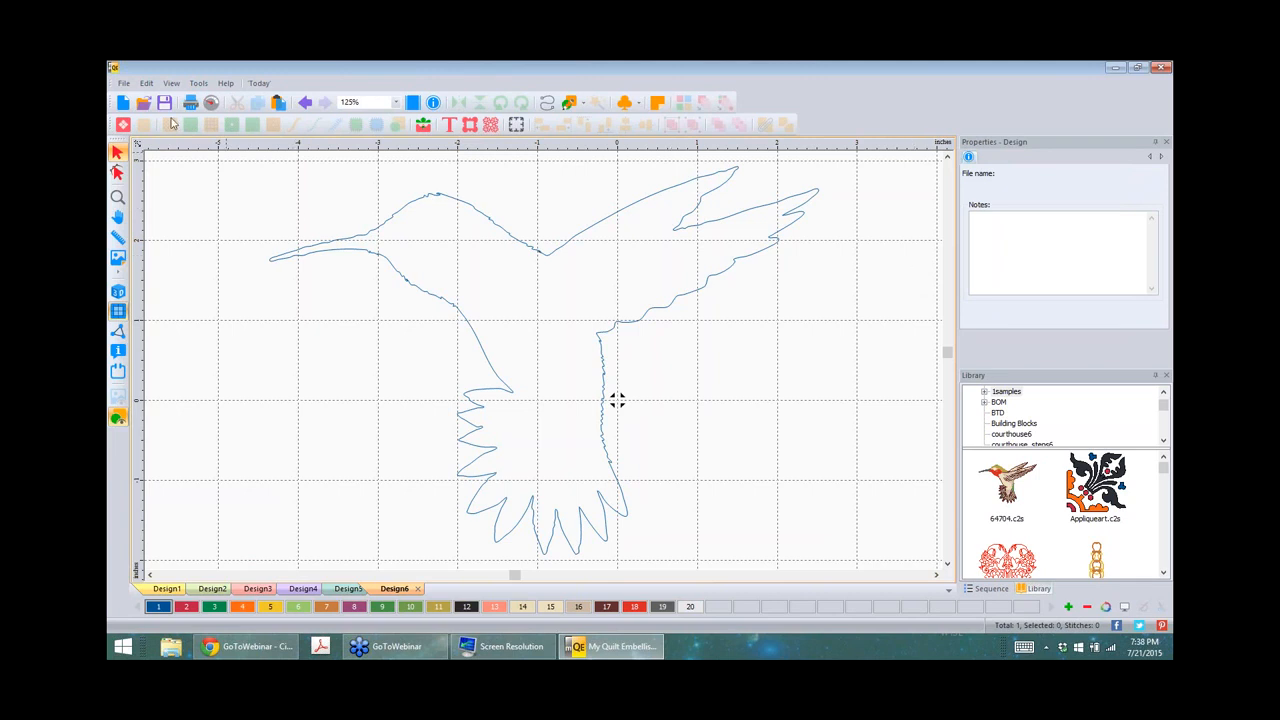
# Step: Create another new design and browse the Stipple library's Baby folder to the jeans designs
pyautogui.click(124, 103)
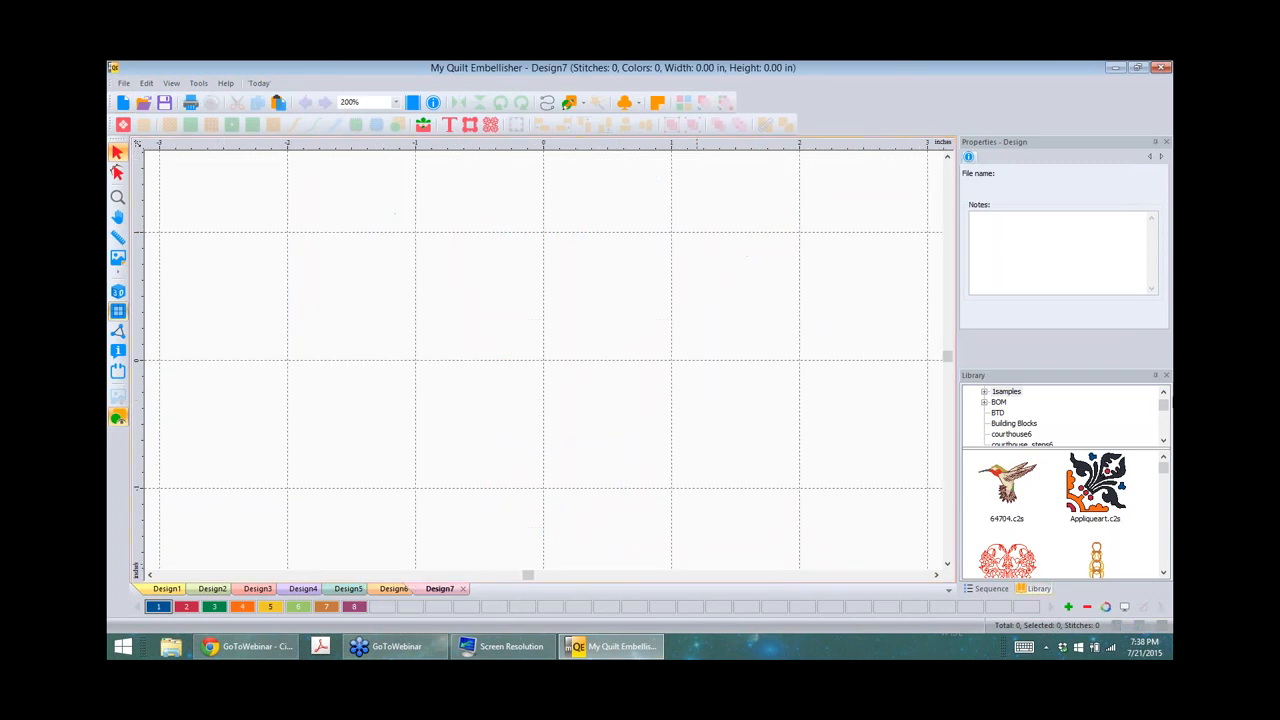
pyautogui.moveTo(1165, 407); pyautogui.dragTo(1167, 421)
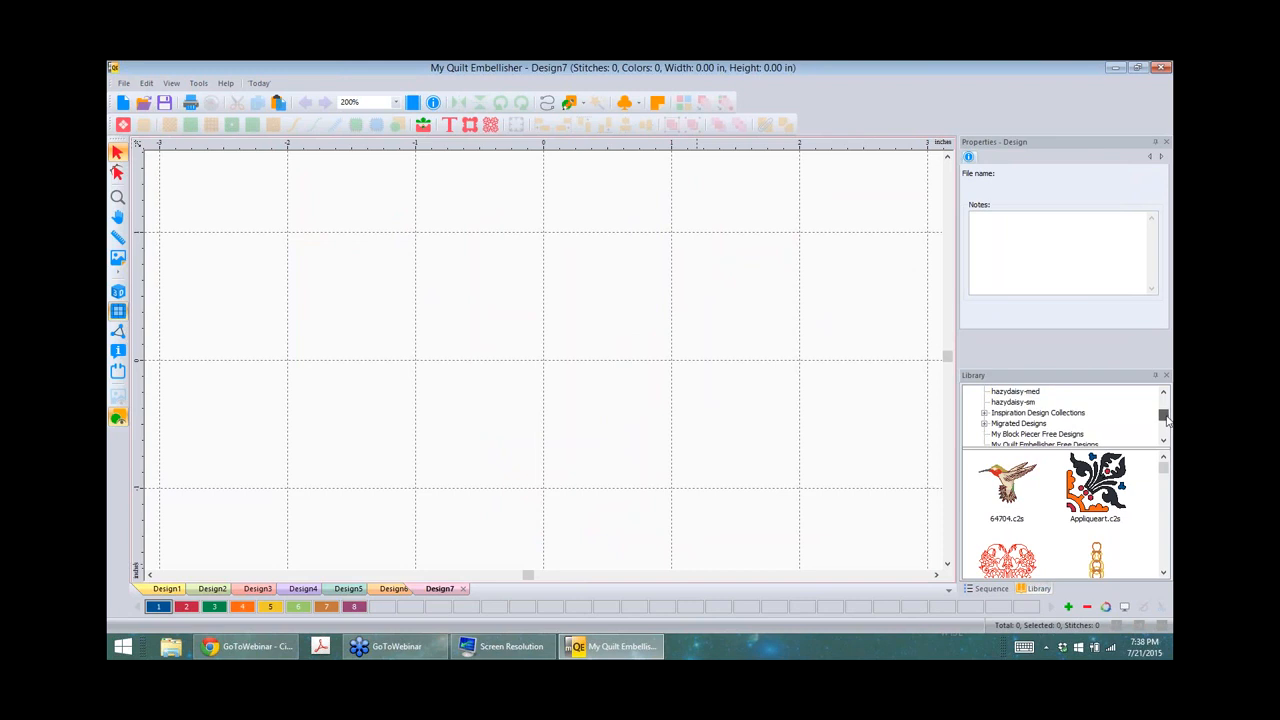
pyautogui.moveTo(1167, 420); pyautogui.dragTo(1168, 431)
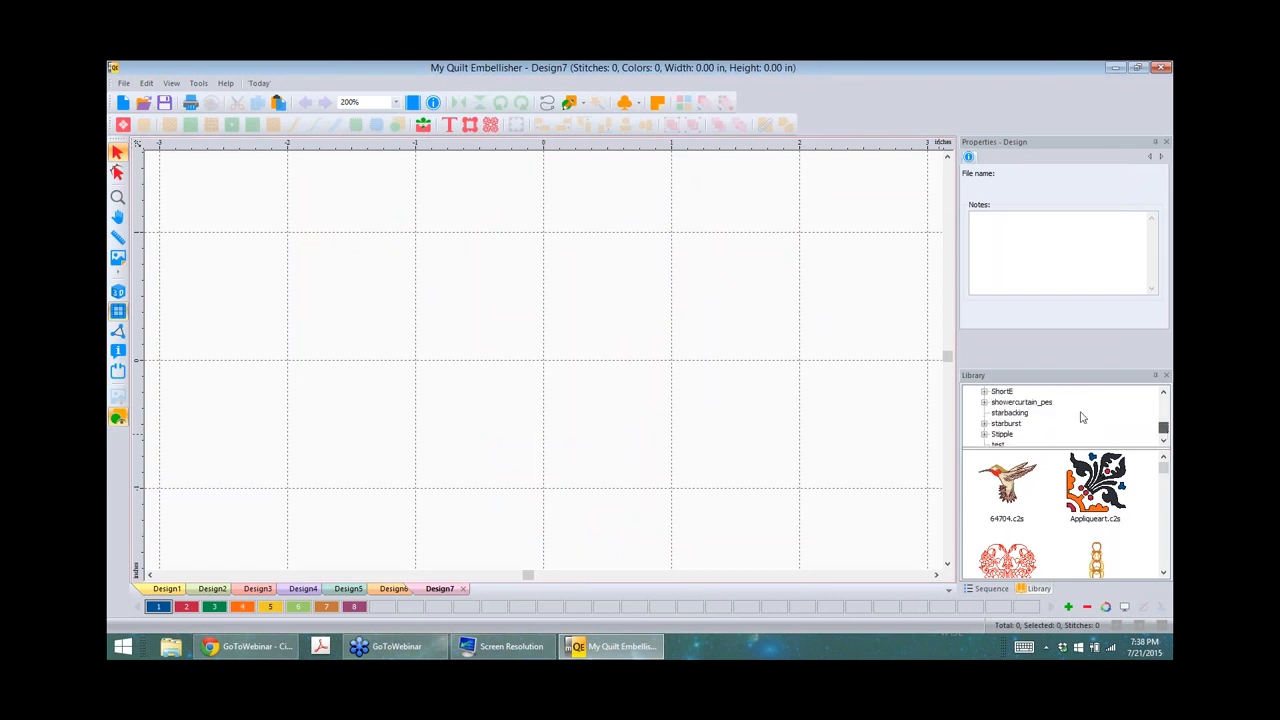
pyautogui.doubleClick(1002, 435)
pyautogui.click(1012, 434)
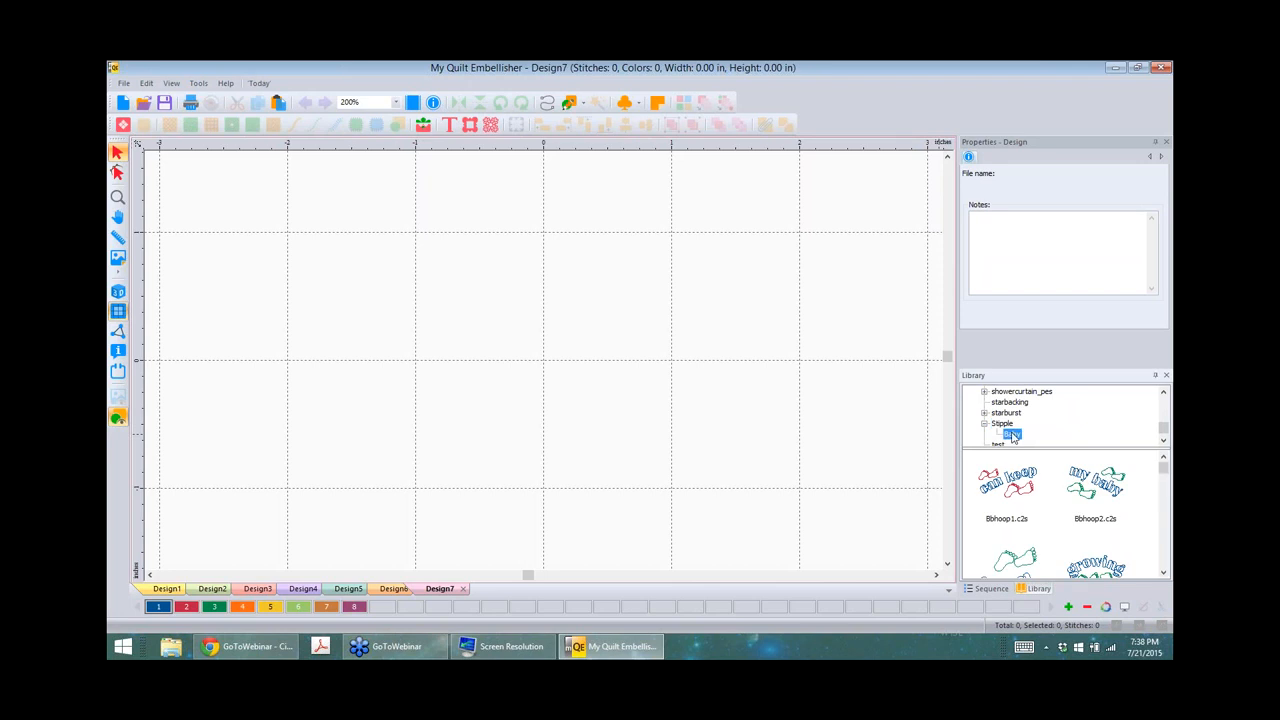
pyautogui.moveTo(1162, 476); pyautogui.dragTo(1163, 486)
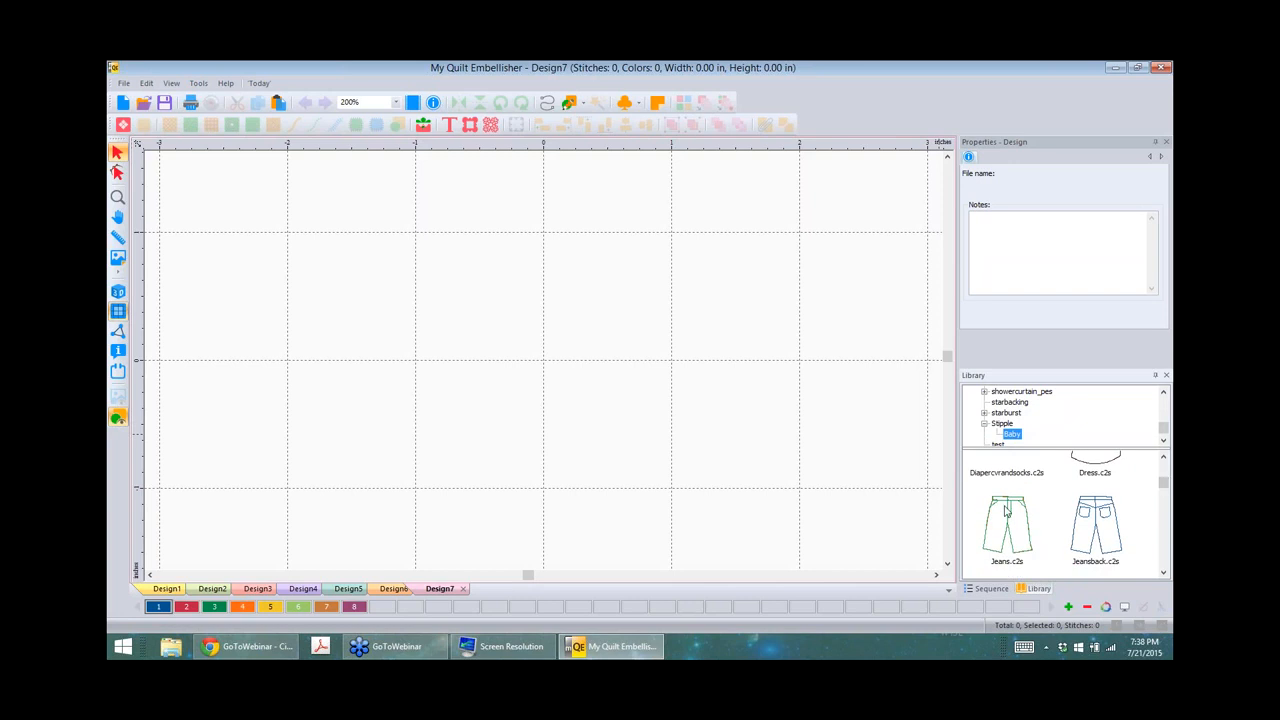
# Step: Place Jeans.c2s from the Stipple library's Baby folder onto the page and hide its orange 1278 Madeira thread color
pyautogui.moveTo(1005, 511); pyautogui.dragTo(571, 370)
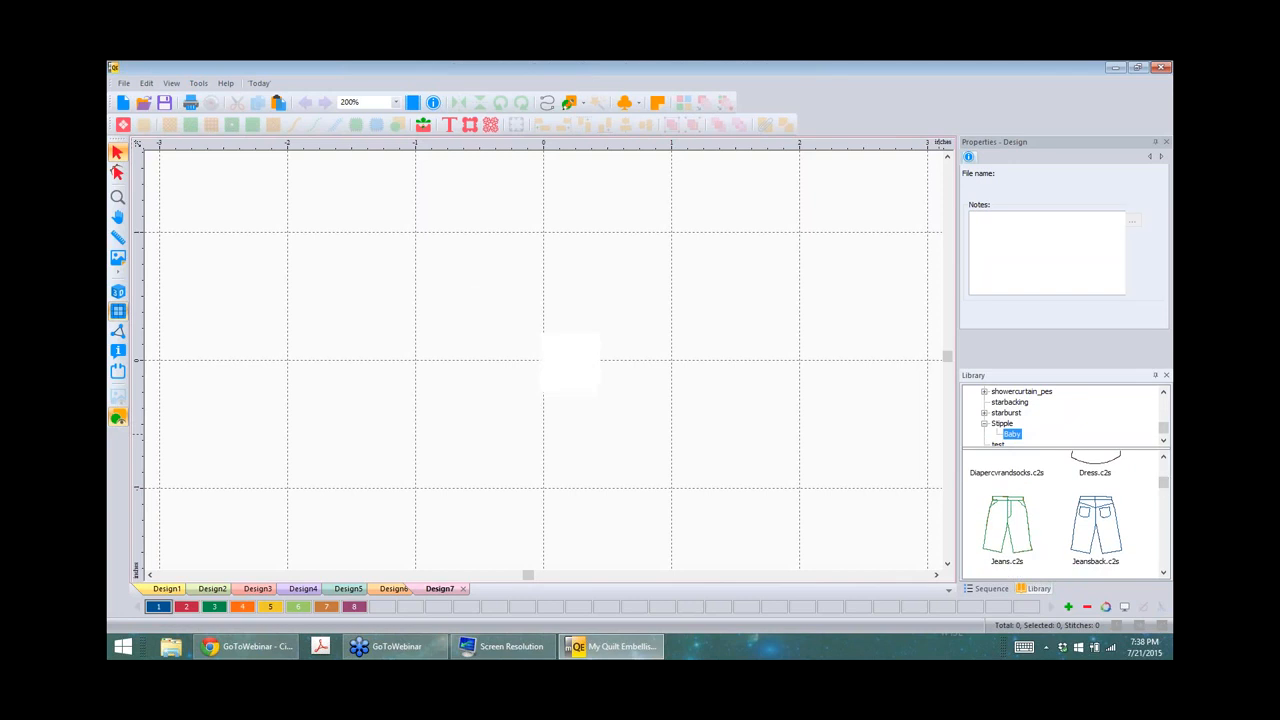
pyautogui.click(1000, 590)
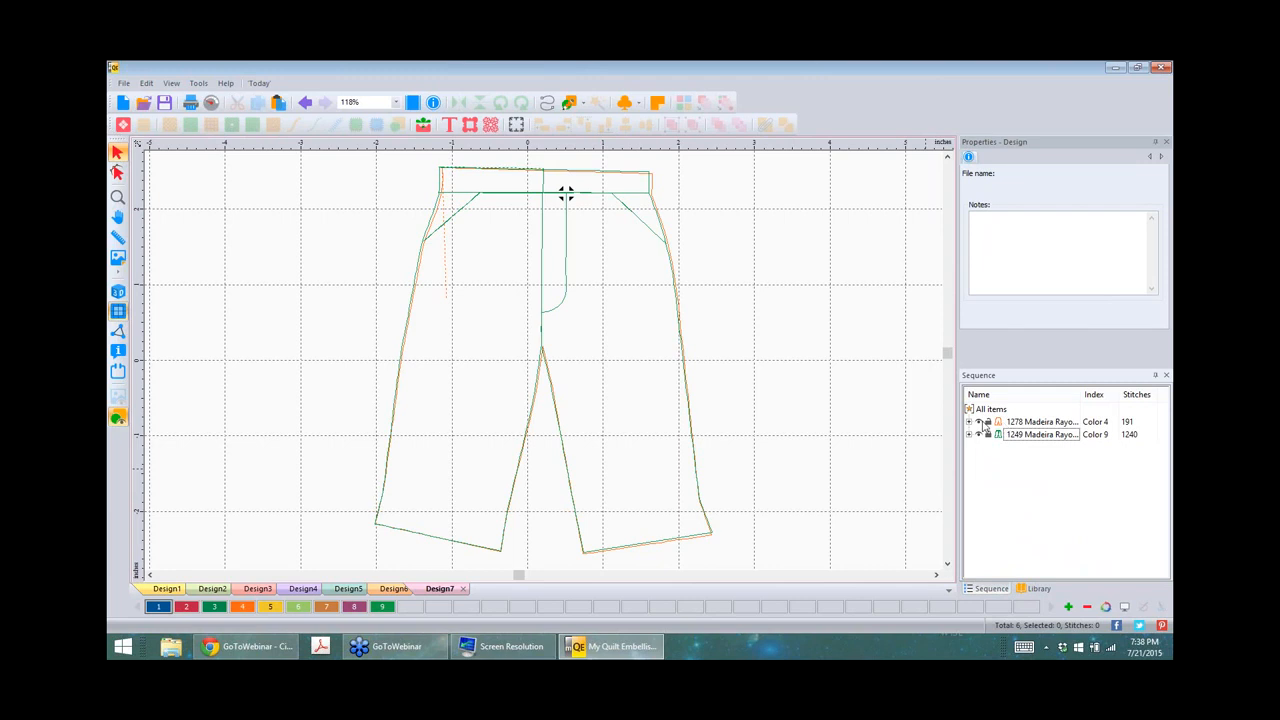
pyautogui.click(977, 425)
pyautogui.click(978, 423)
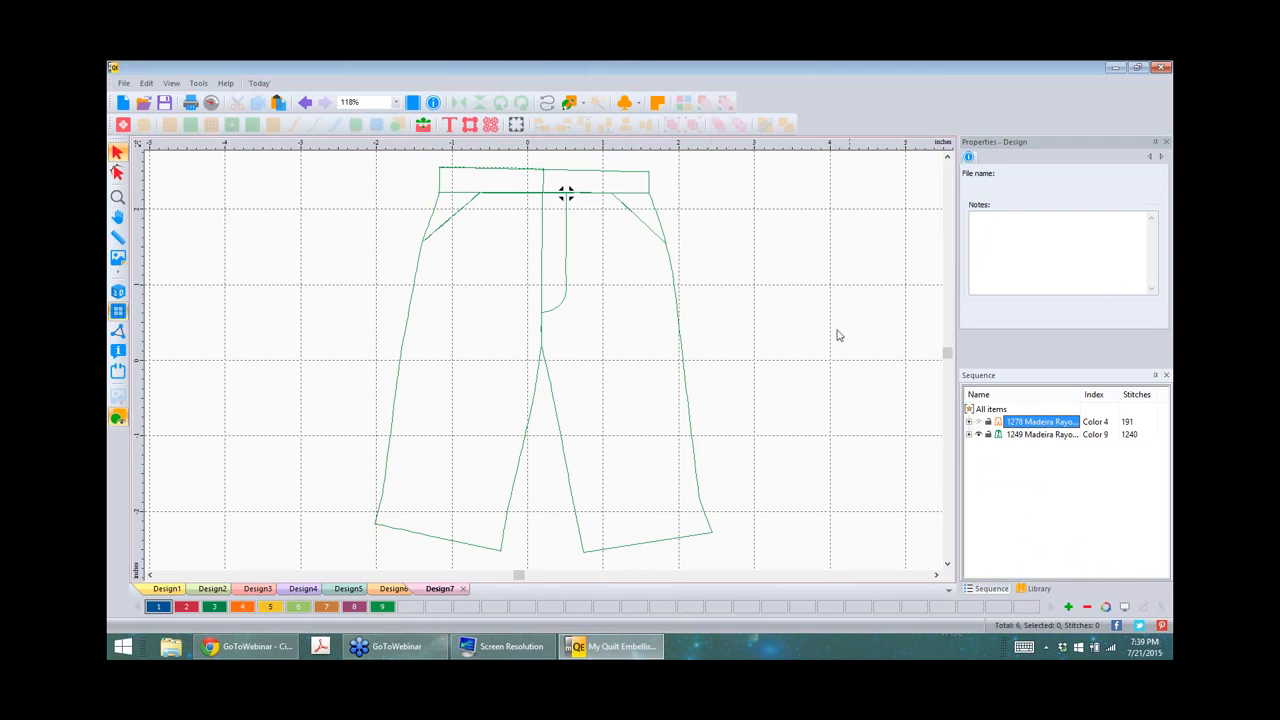
# Step: Compare the jeans' two thread colors by toggling their visibility, leaving only the green 1249 color shown
pyautogui.click(978, 422)
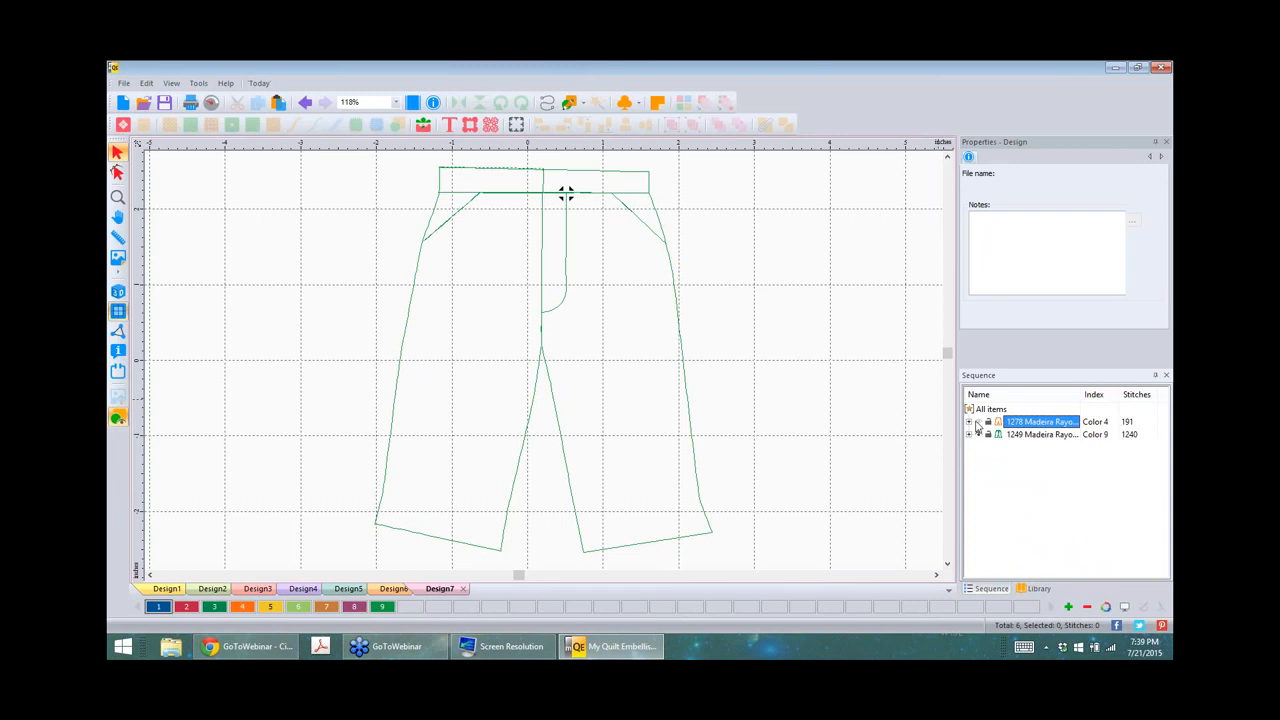
pyautogui.click(979, 435)
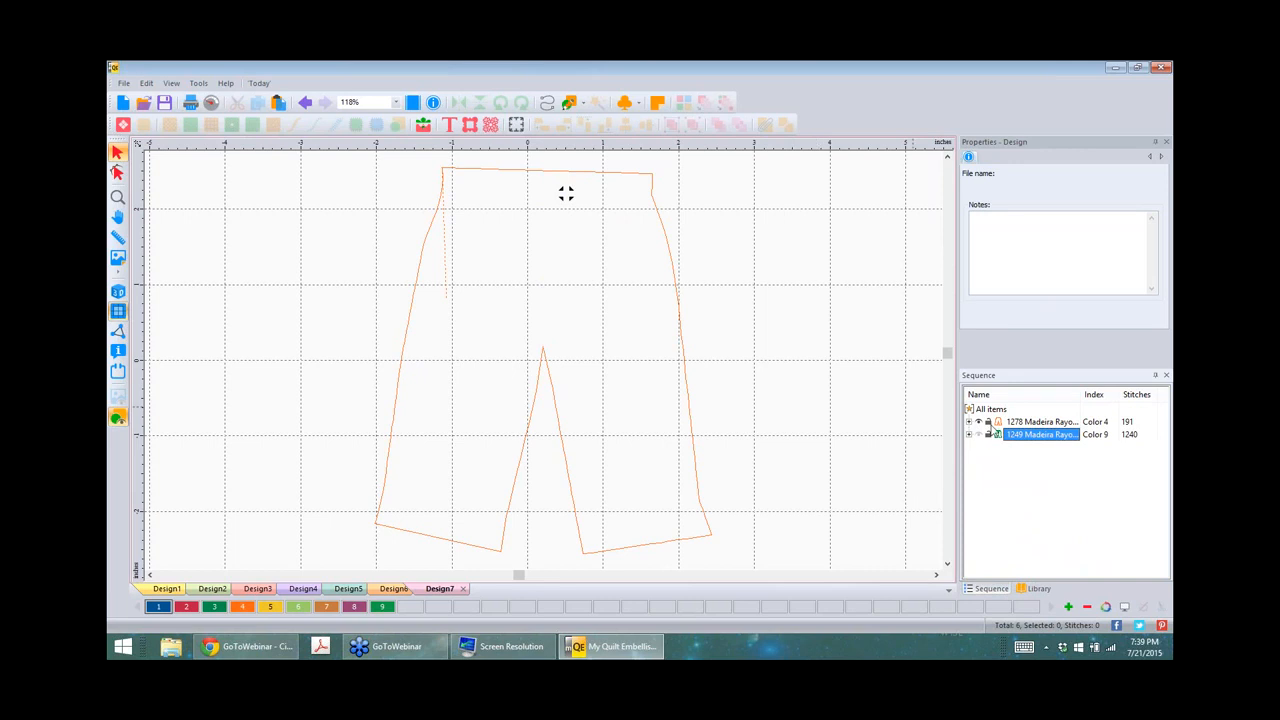
pyautogui.click(982, 423)
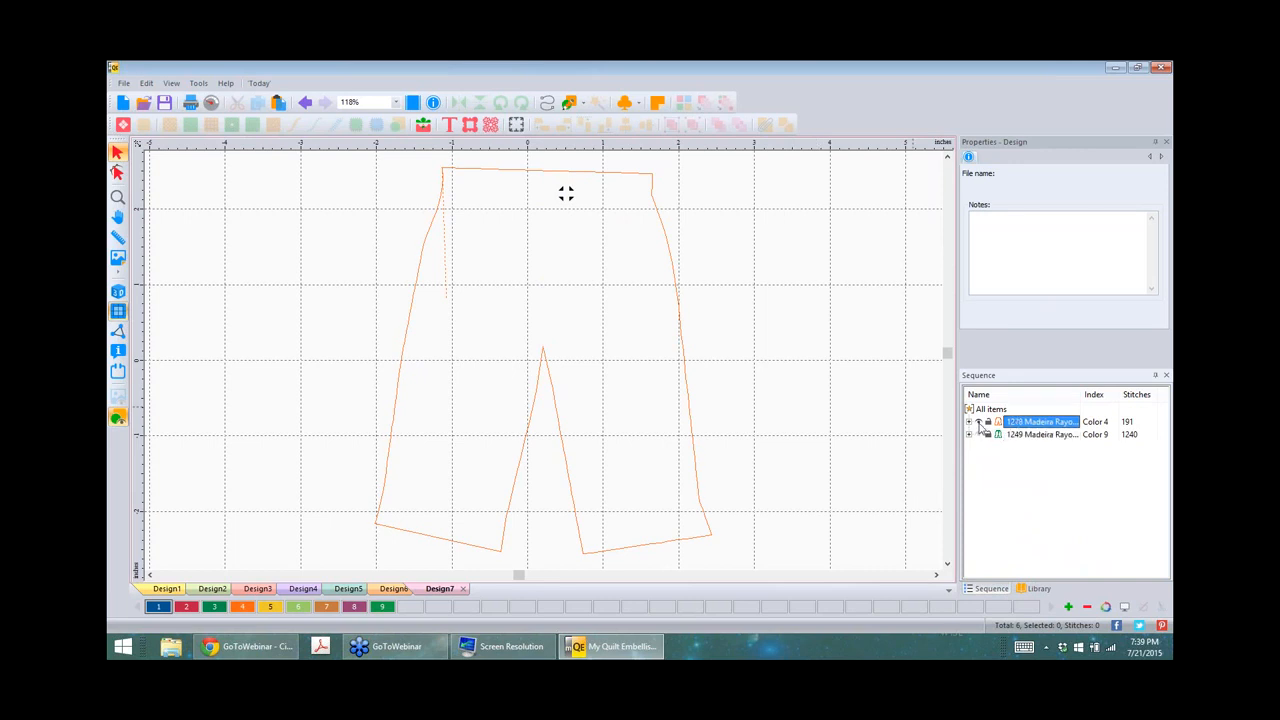
pyautogui.click(979, 435)
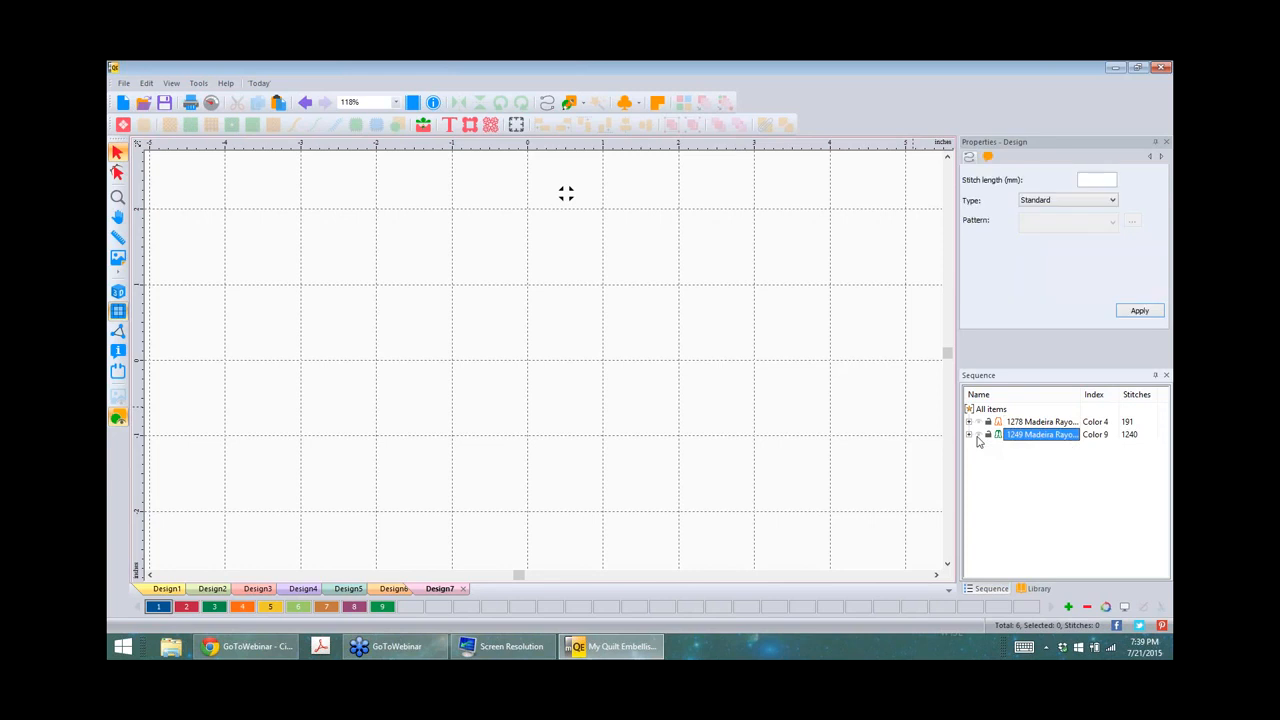
pyautogui.click(779, 348)
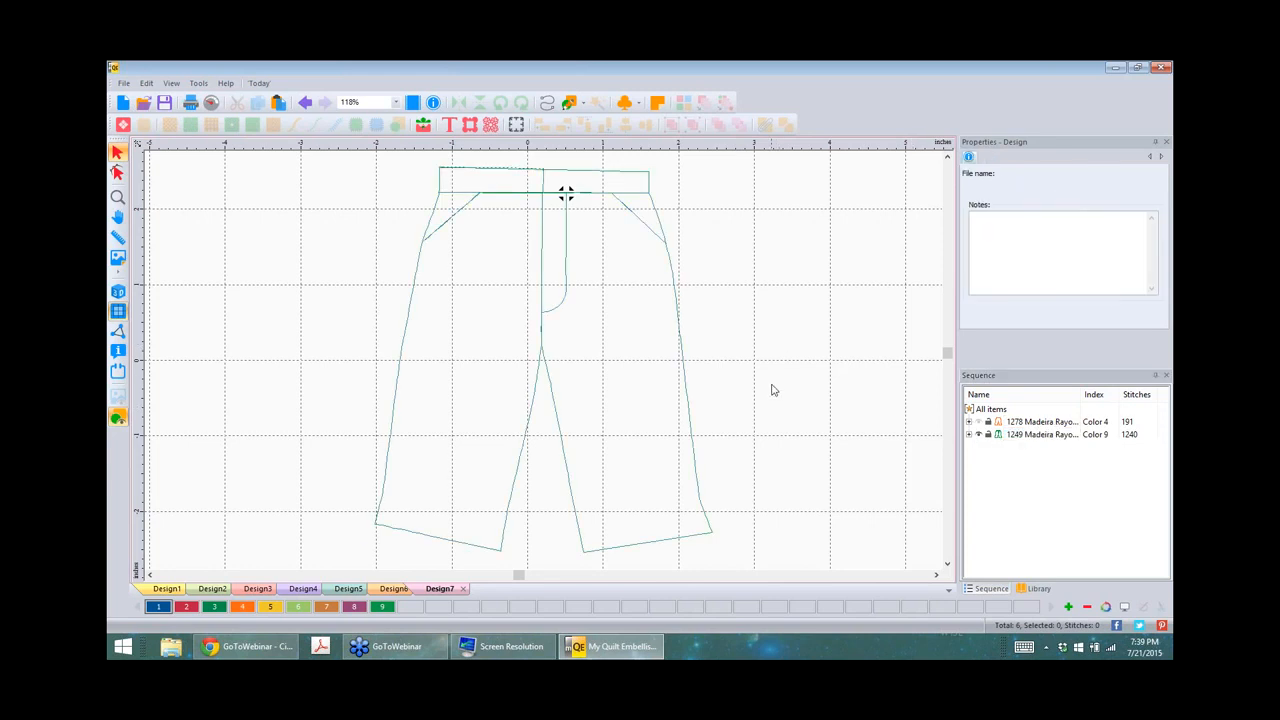
# Step: Apply the BabyLock-Brother 200x200 hoop to the jeans design
pyautogui.scroll(-3, 772, 387)
pyautogui.scroll(-1, 772, 390)
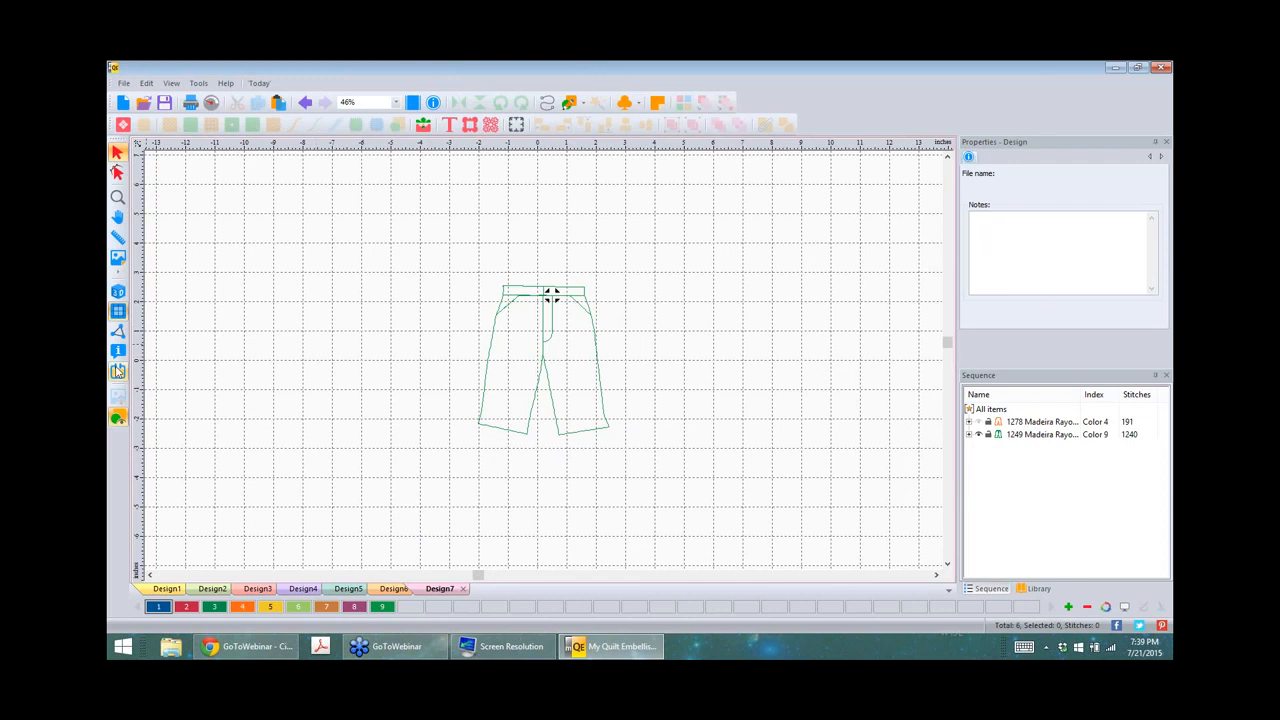
pyautogui.click(117, 370)
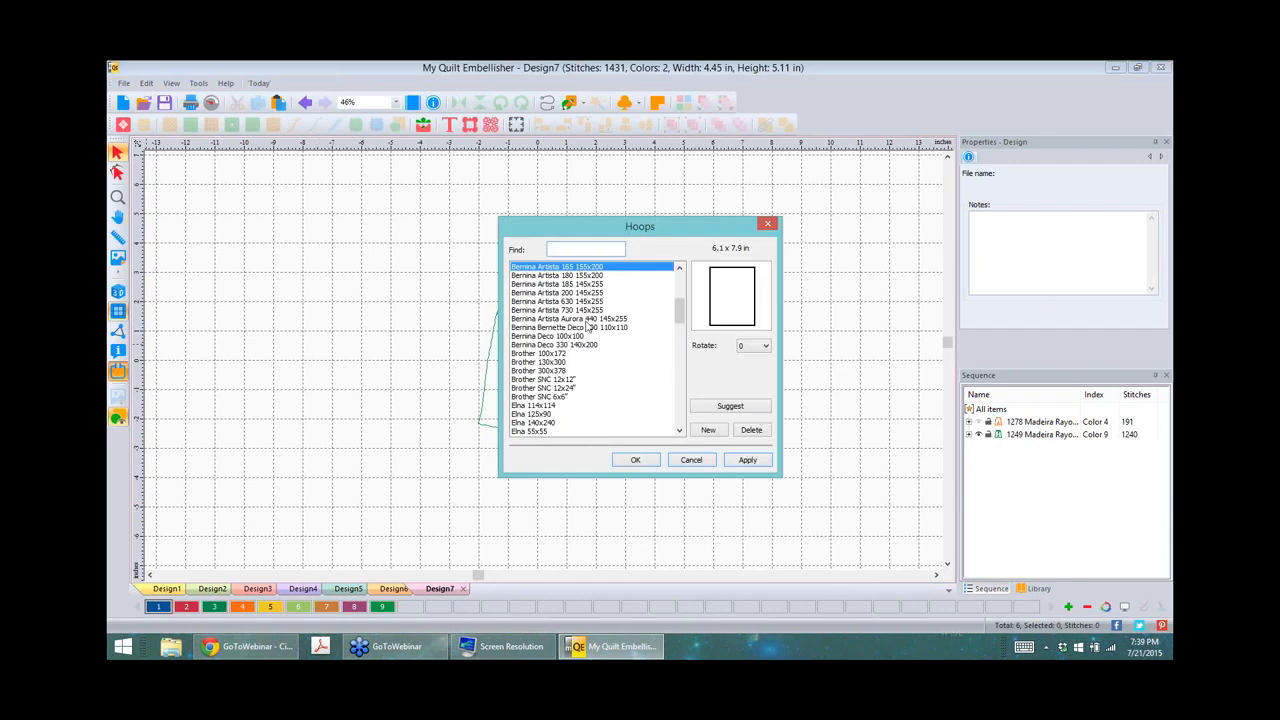
pyautogui.moveTo(681, 299)
pyautogui.mouseDown()
pyautogui.moveTo(682, 317)
pyautogui.moveTo(681, 280)
pyautogui.mouseUp()
pyautogui.click(587, 311)
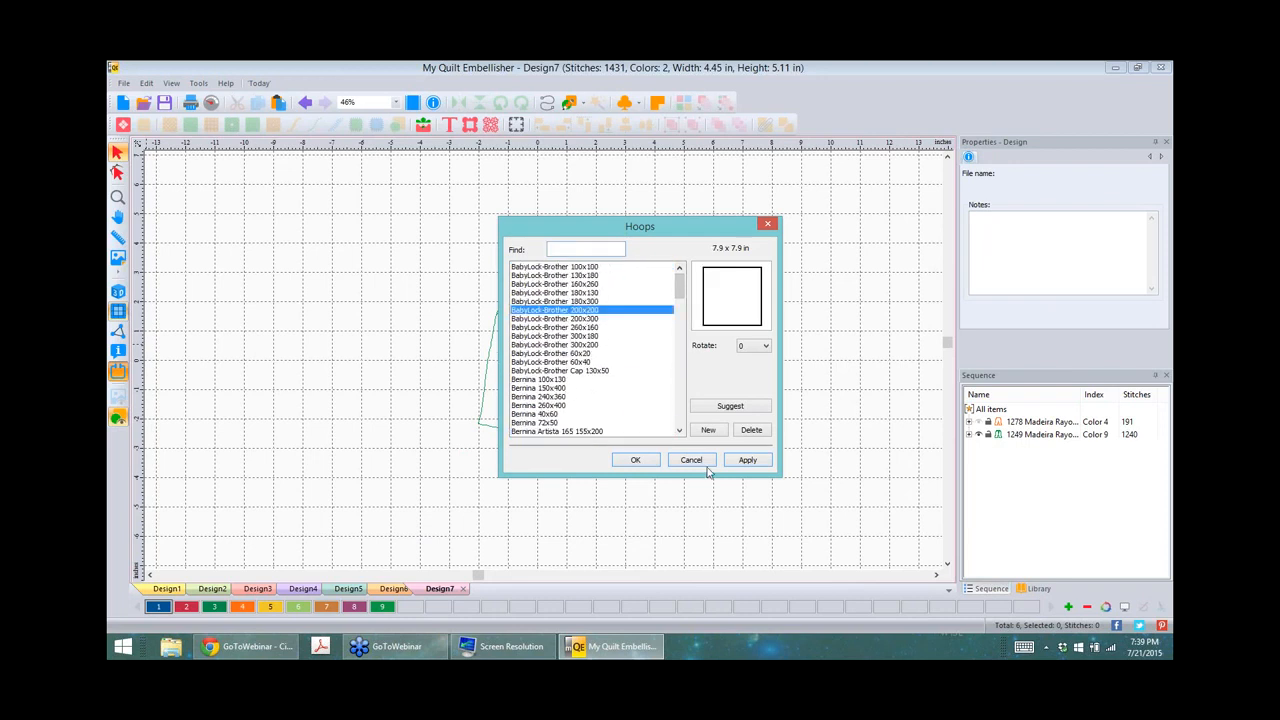
pyautogui.click(752, 466)
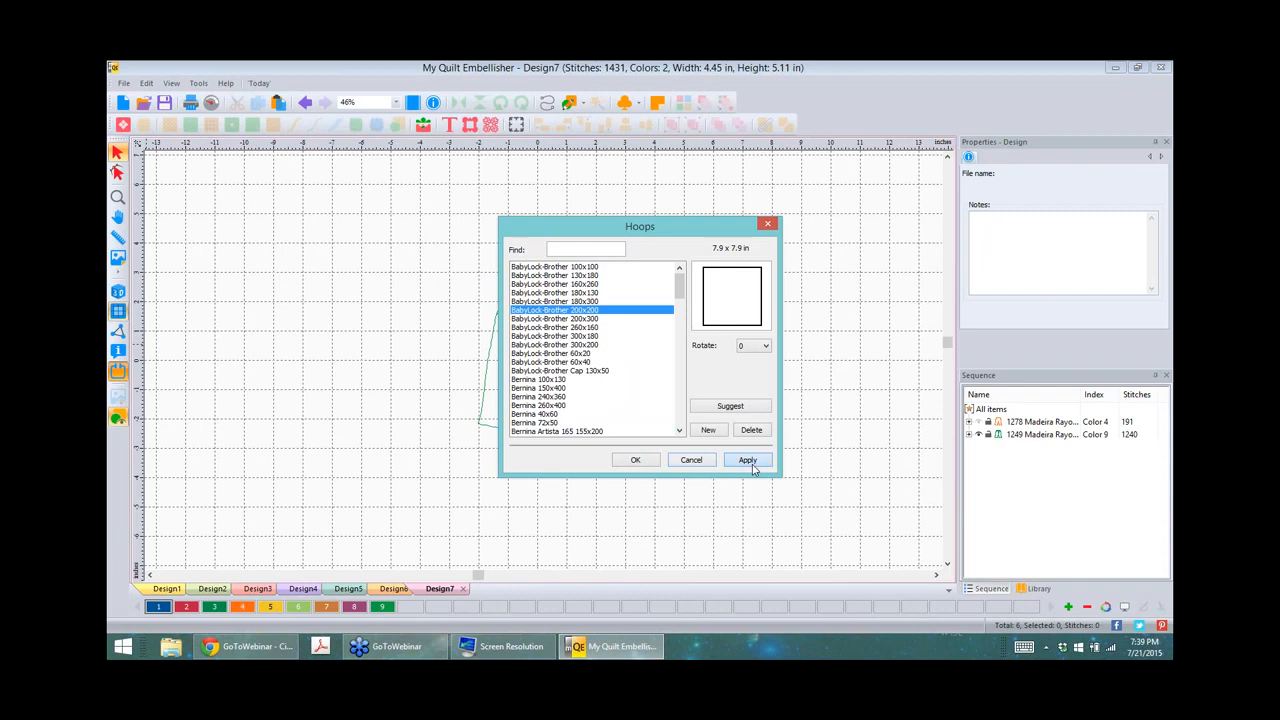
pyautogui.click(643, 461)
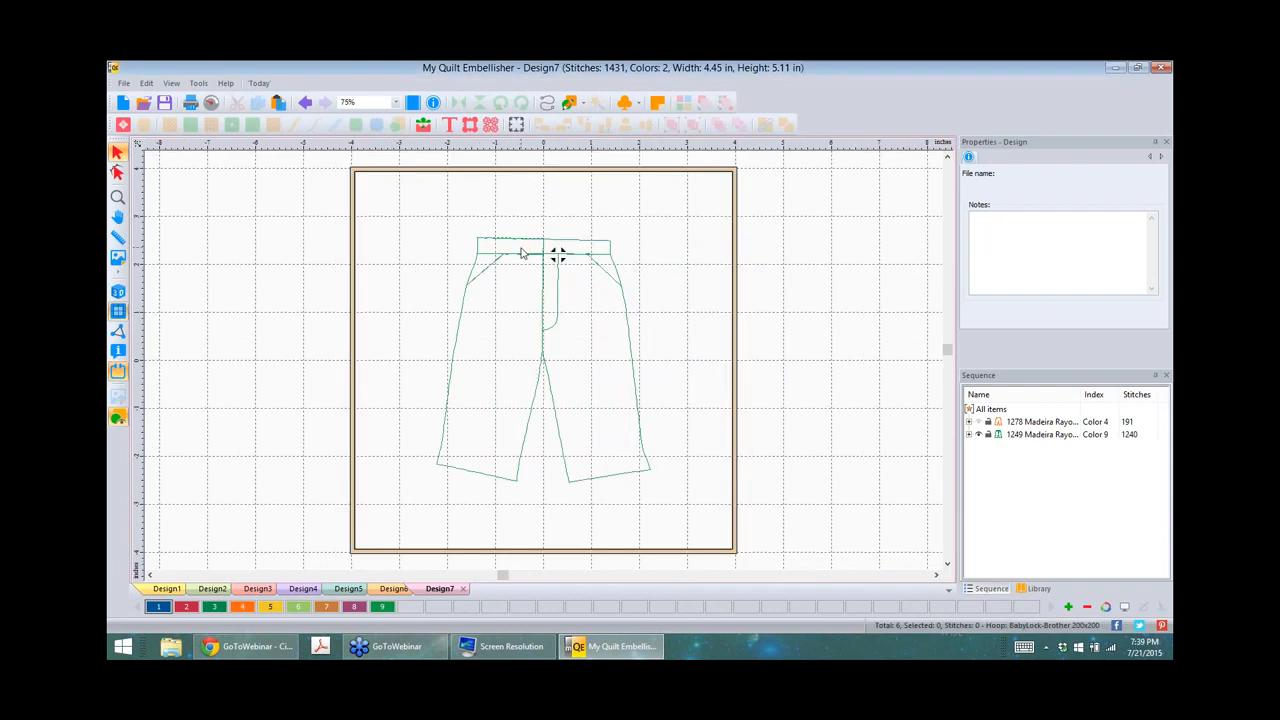
# Step: Shrink the green jeans to about 2.4 in wide and place them tilted clockwise in the hoop's upper-left area
pyautogui.click(557, 256)
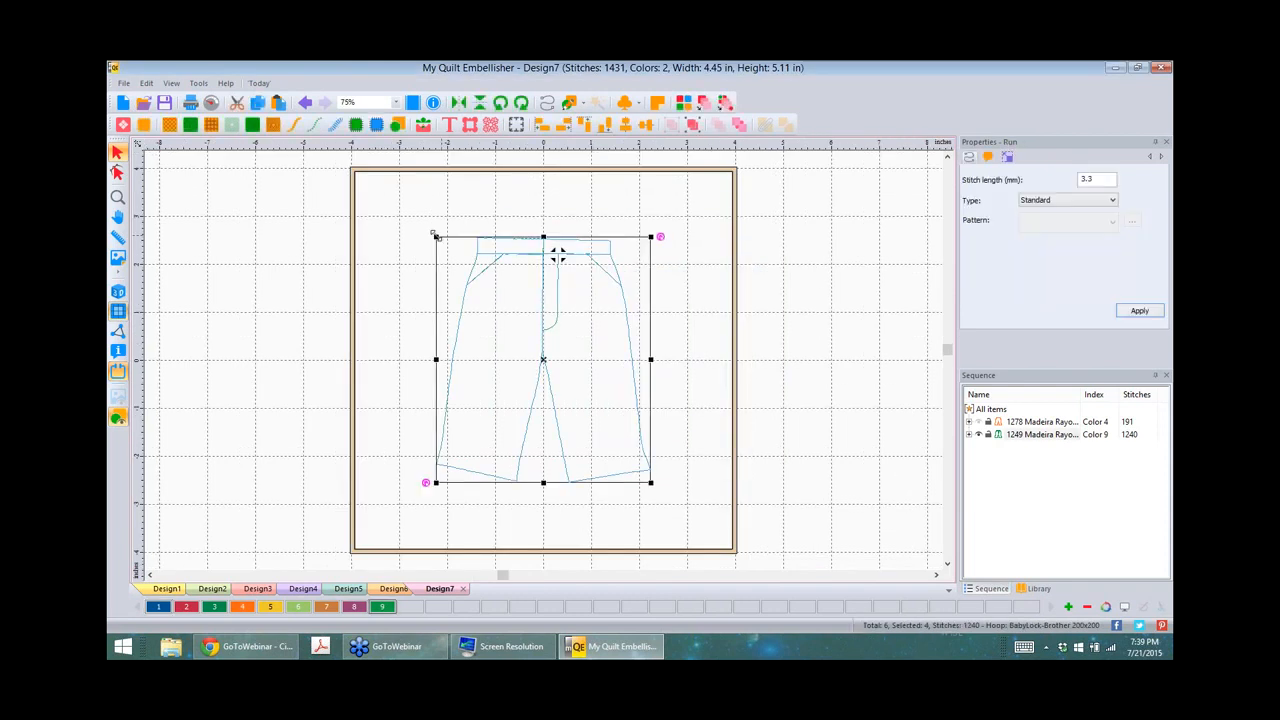
pyautogui.moveTo(434, 234); pyautogui.dragTo(533, 350)
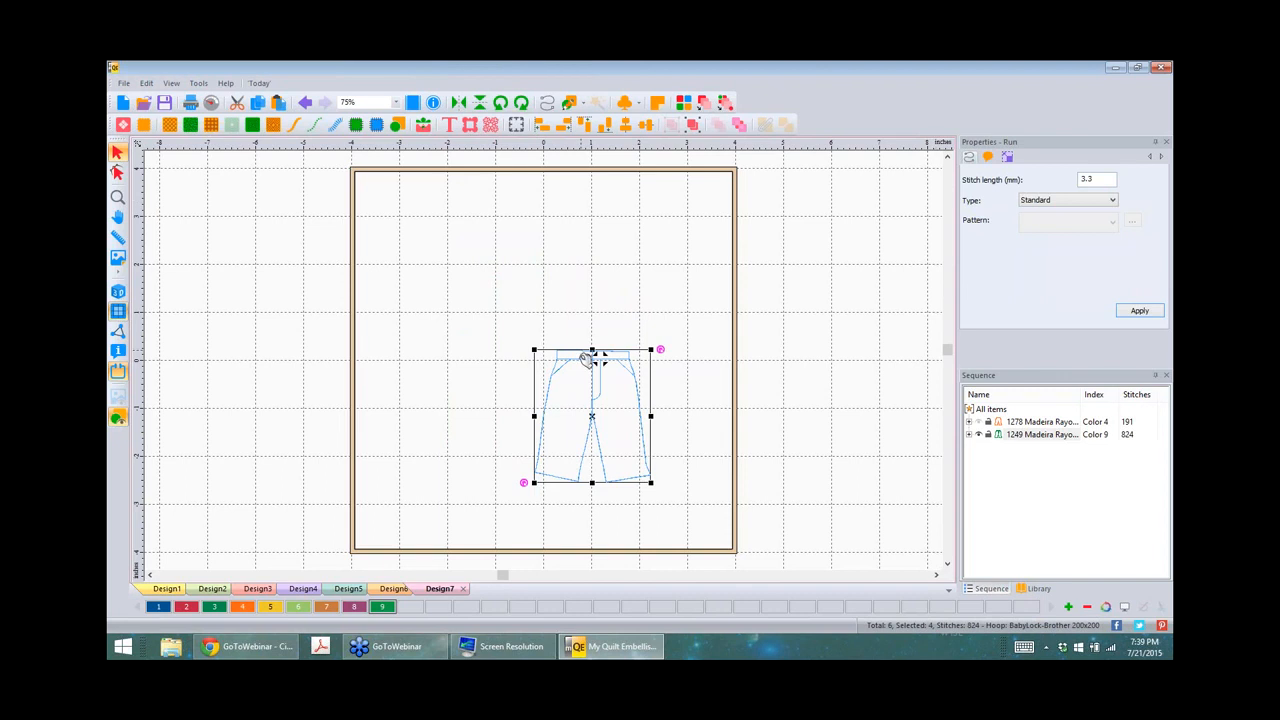
pyautogui.moveTo(598, 360); pyautogui.dragTo(458, 236)
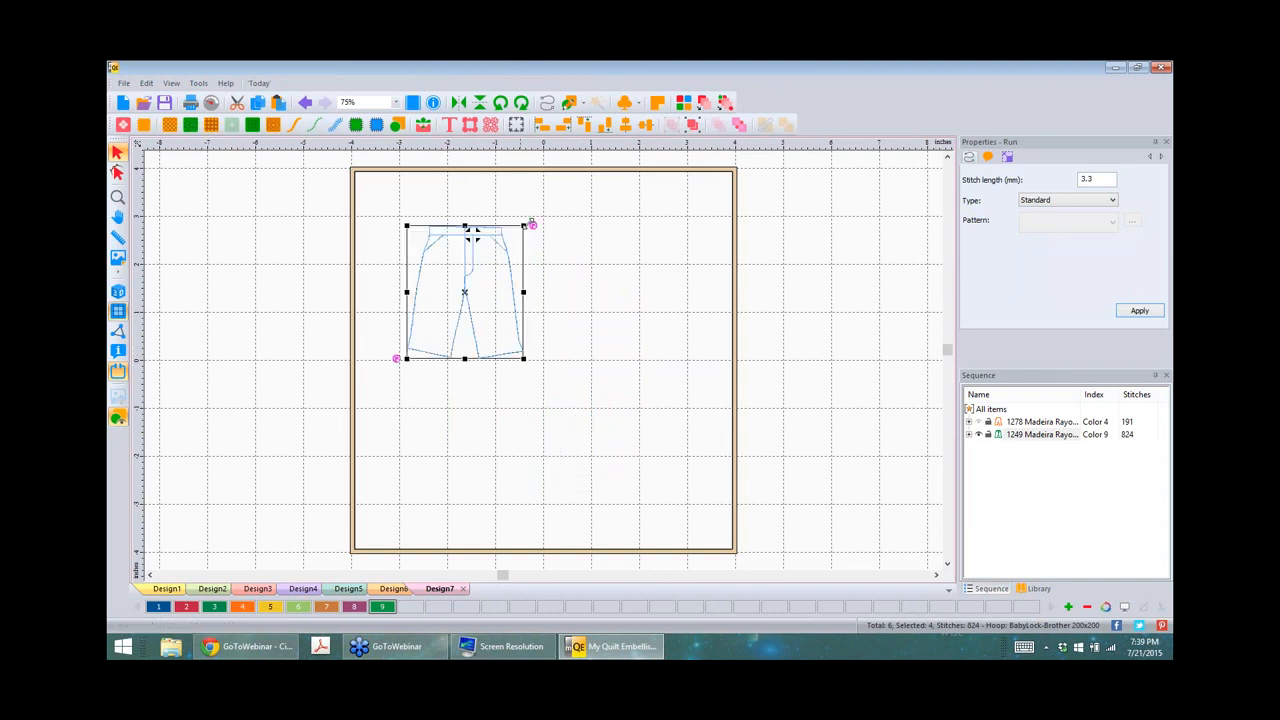
pyautogui.moveTo(532, 220); pyautogui.dragTo(474, 236)
# Step: Duplicate the jeans and set the copy, slightly smaller and tilted counterclockwise, to the lower right of the original
pyautogui.rightClick(462, 316)
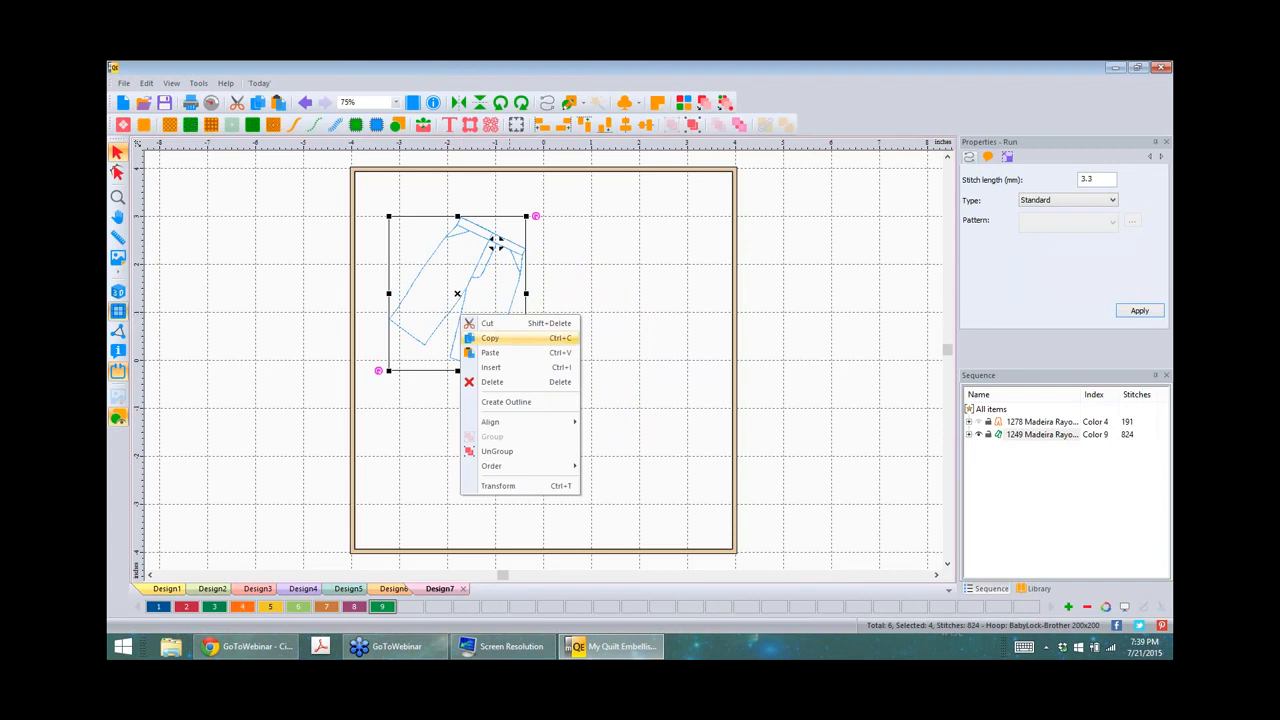
pyautogui.click(510, 342)
pyautogui.rightClick(480, 320)
pyautogui.click(539, 358)
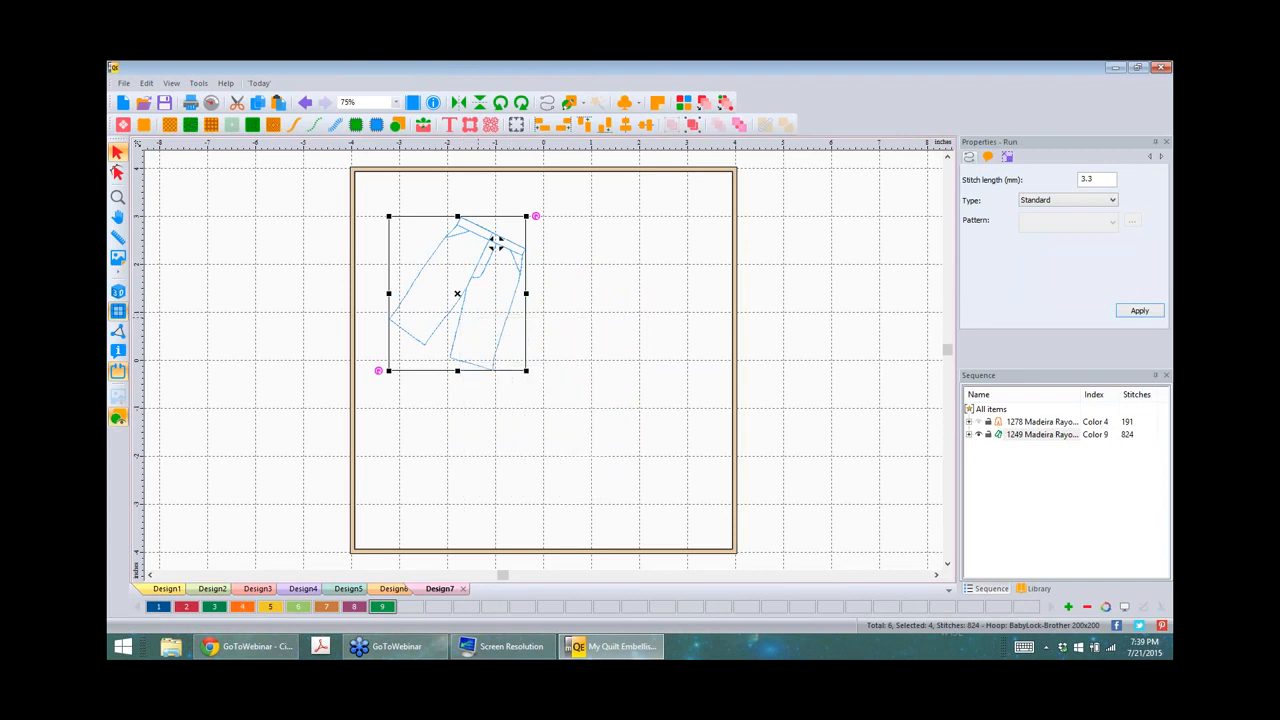
pyautogui.click(584, 360)
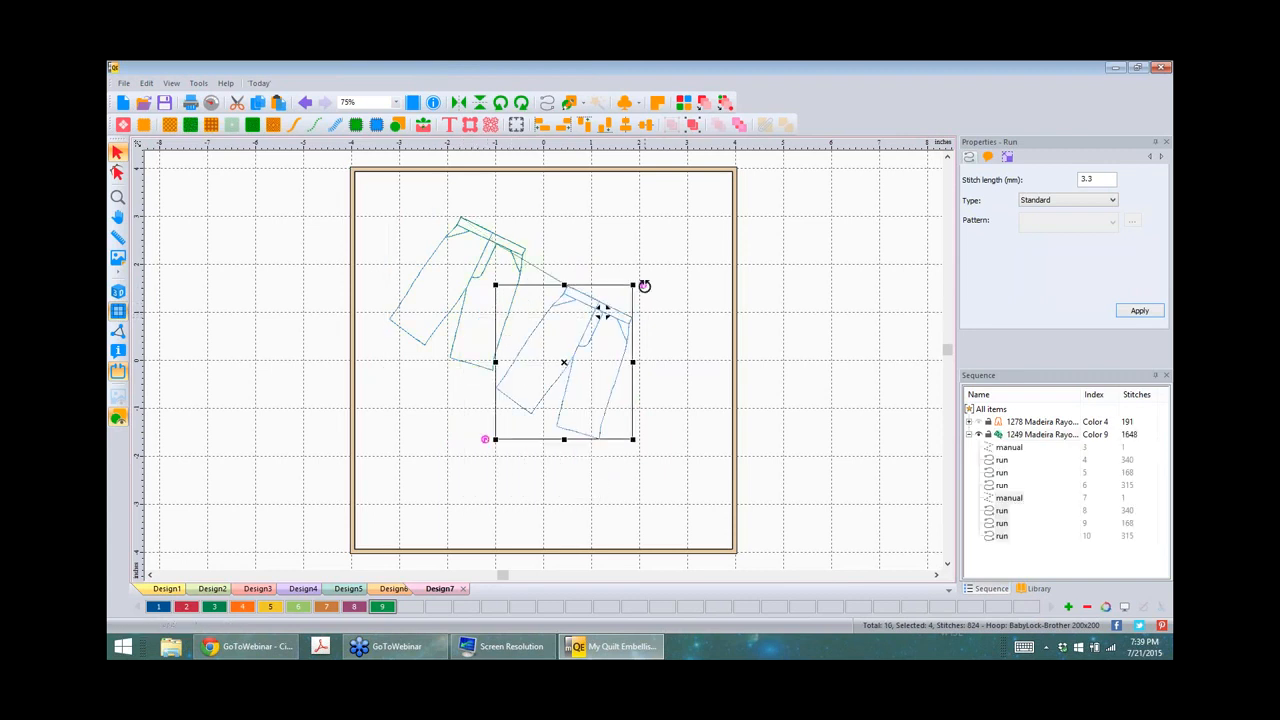
pyautogui.moveTo(643, 284); pyautogui.dragTo(552, 297)
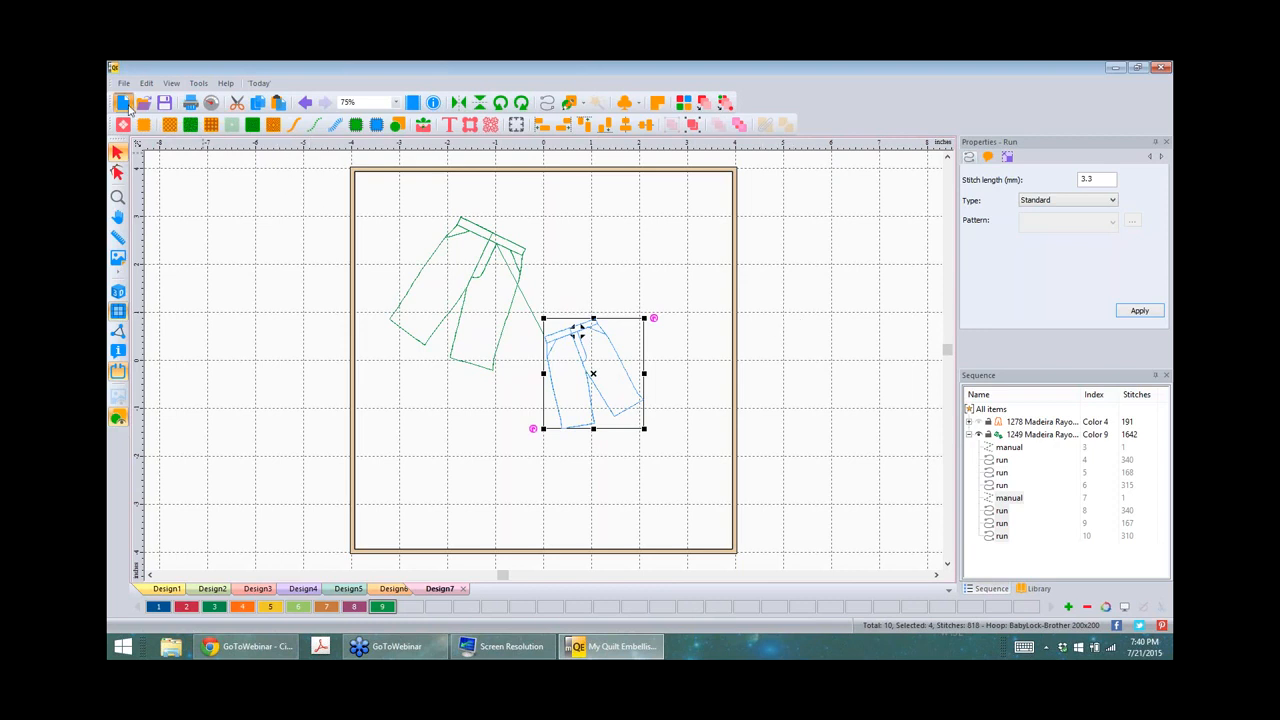
# Step: Create a new design and place Onsies.c2s from the library's main Designs folder onto the page
pyautogui.click(123, 103)
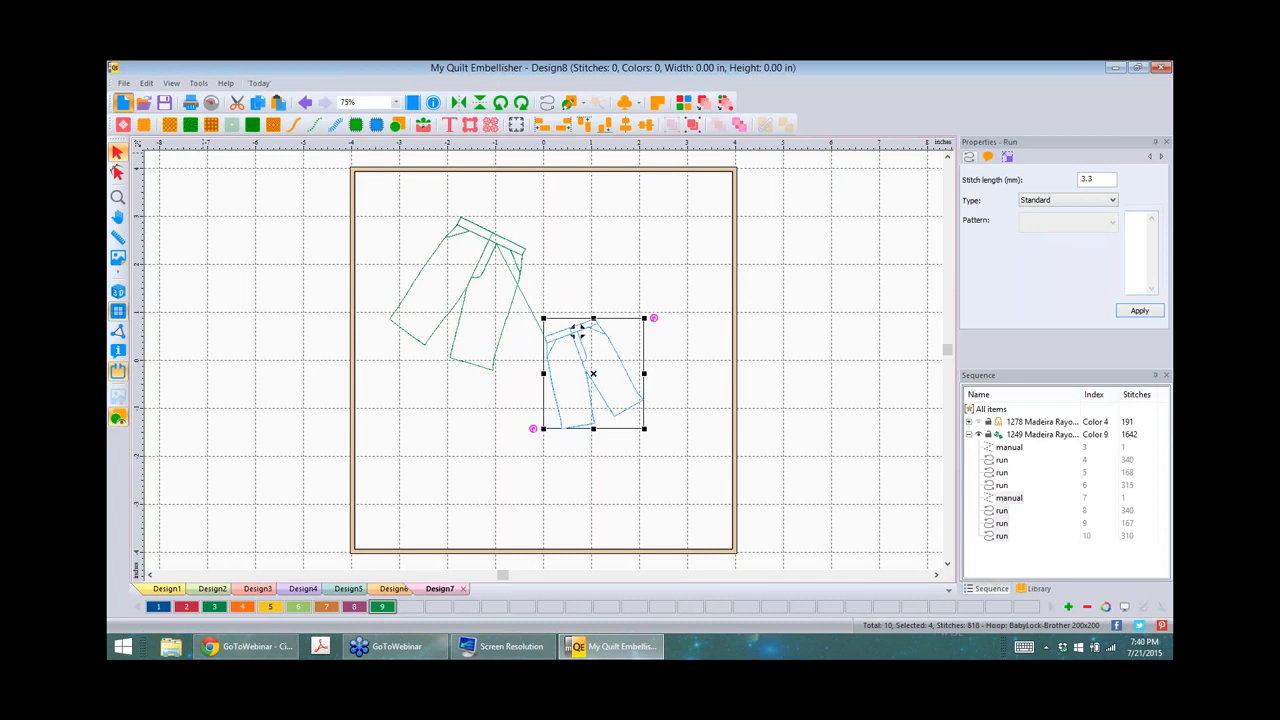
pyautogui.click(1038, 588)
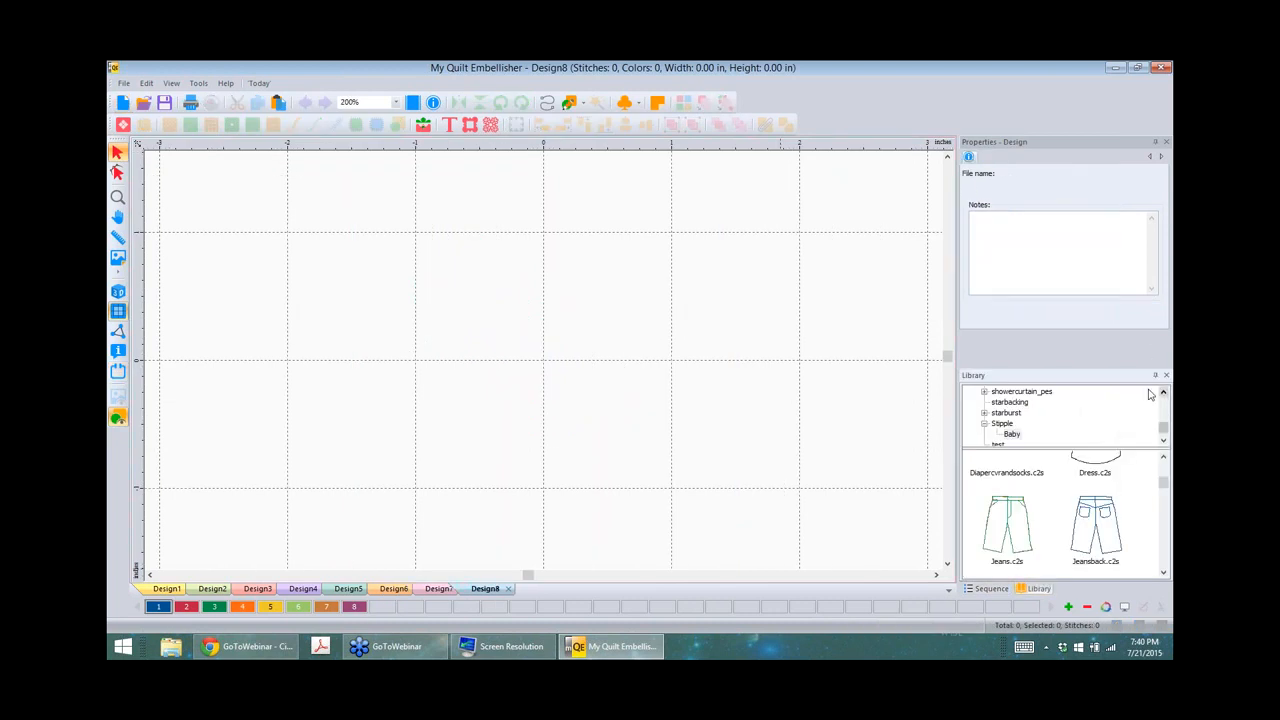
pyautogui.moveTo(1163, 430); pyautogui.dragTo(1165, 398)
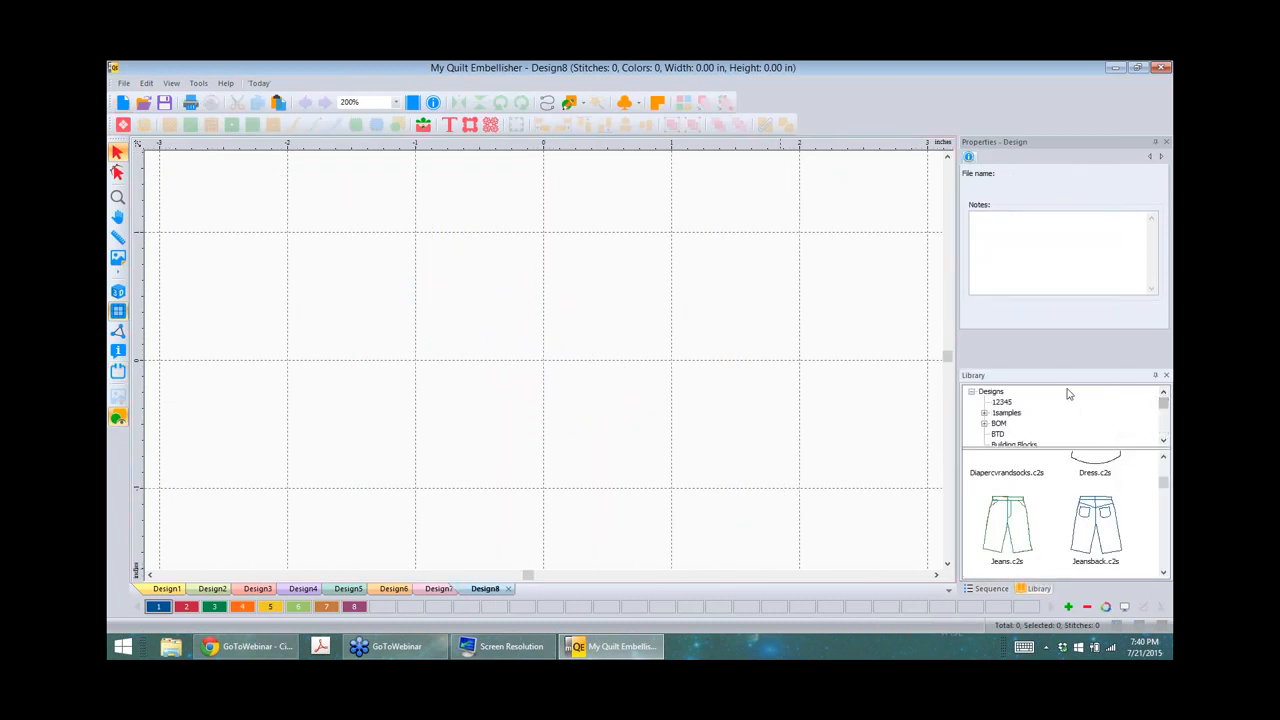
pyautogui.click(988, 393)
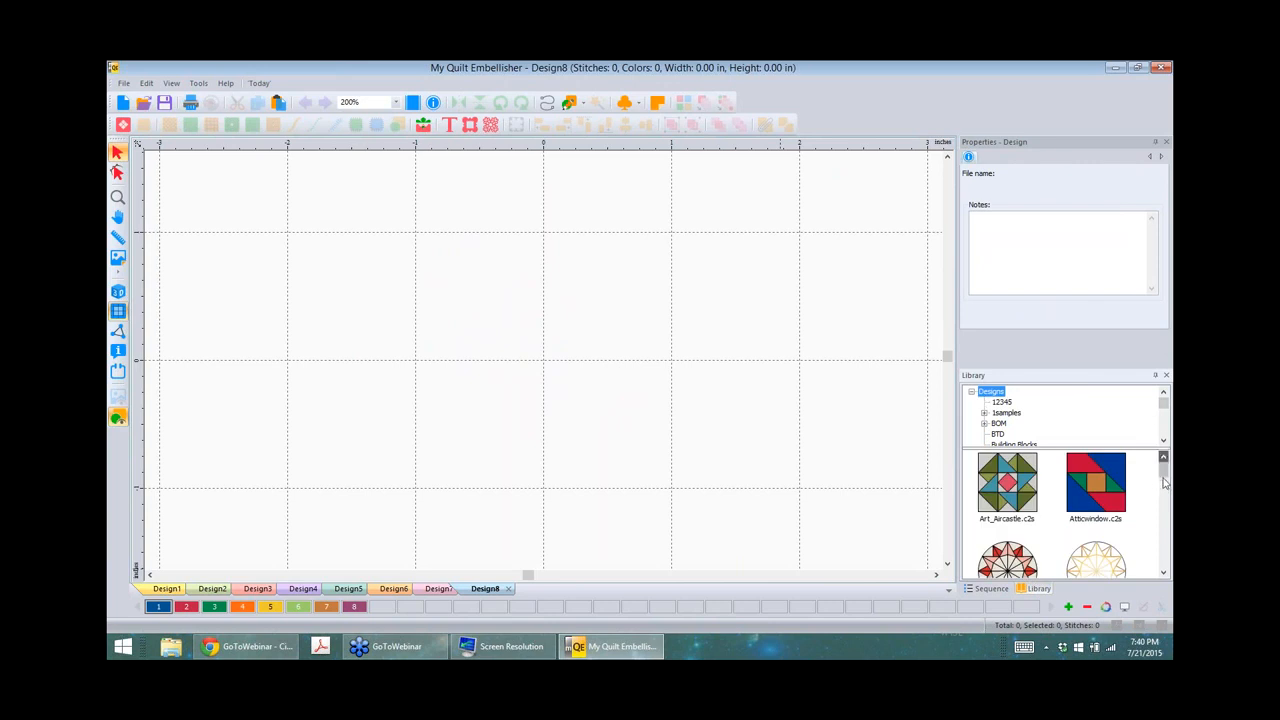
pyautogui.moveTo(1163, 468); pyautogui.dragTo(686, 388)
pyautogui.scroll(1, 1165, 552)
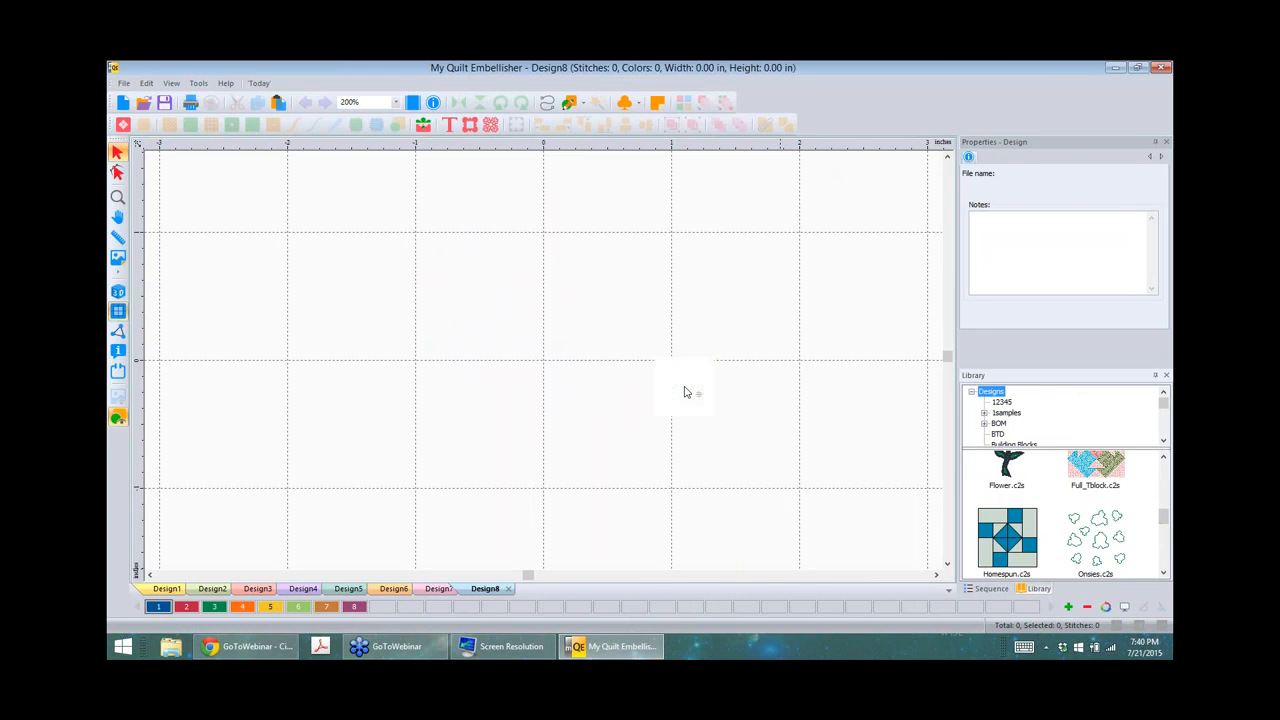
pyautogui.click(903, 391)
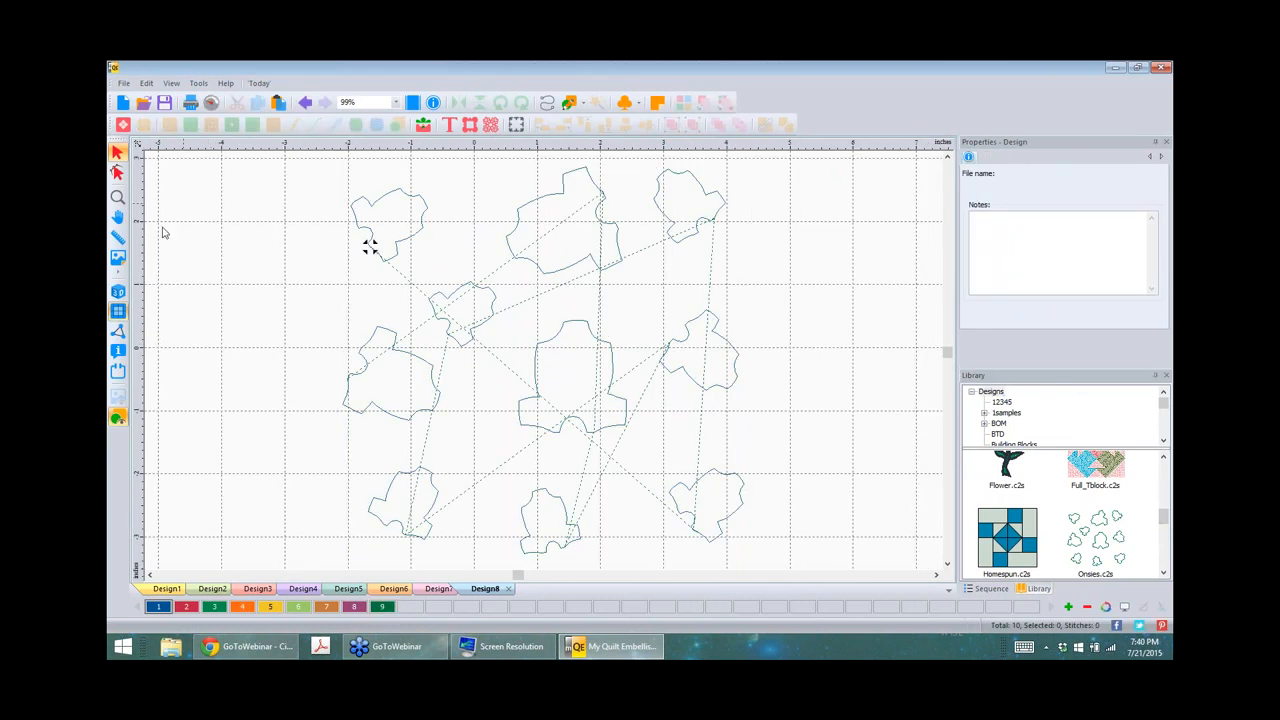
# Step: With the 3D preview on, draw a looping run from the upper-left onesie to the large neighboring onesie's lower corner
pyautogui.click(118, 291)
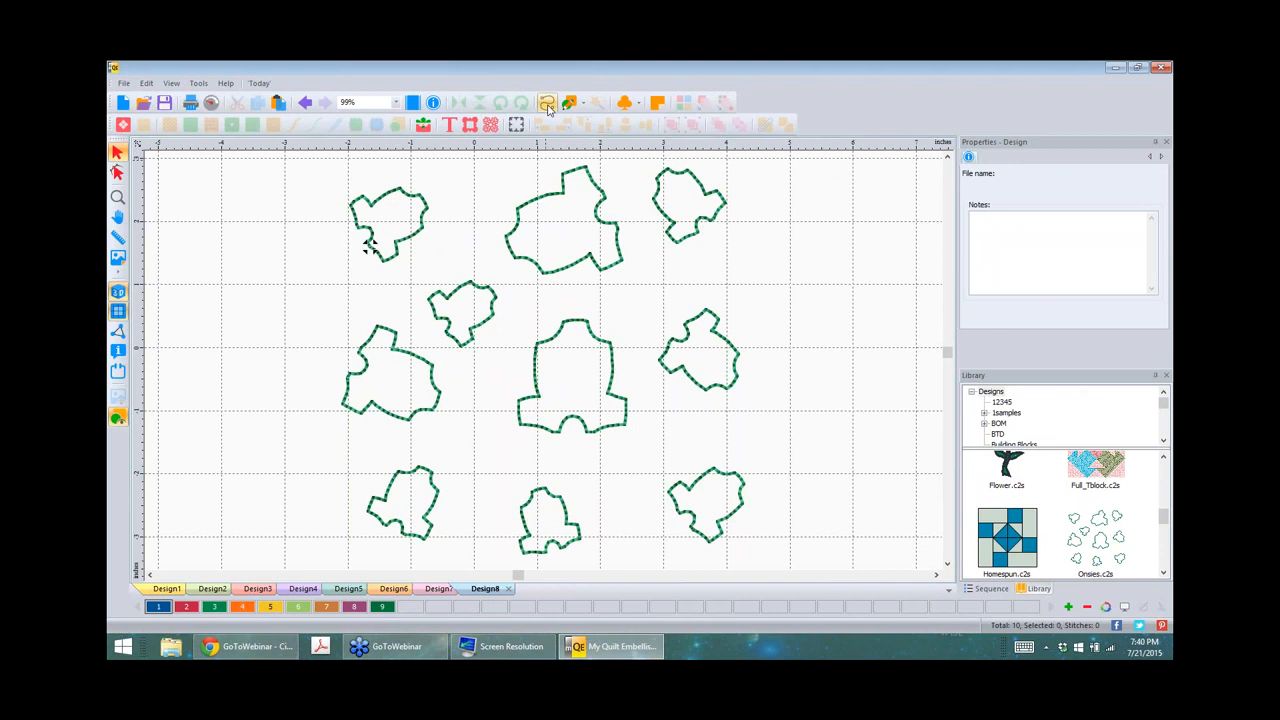
pyautogui.click(547, 104)
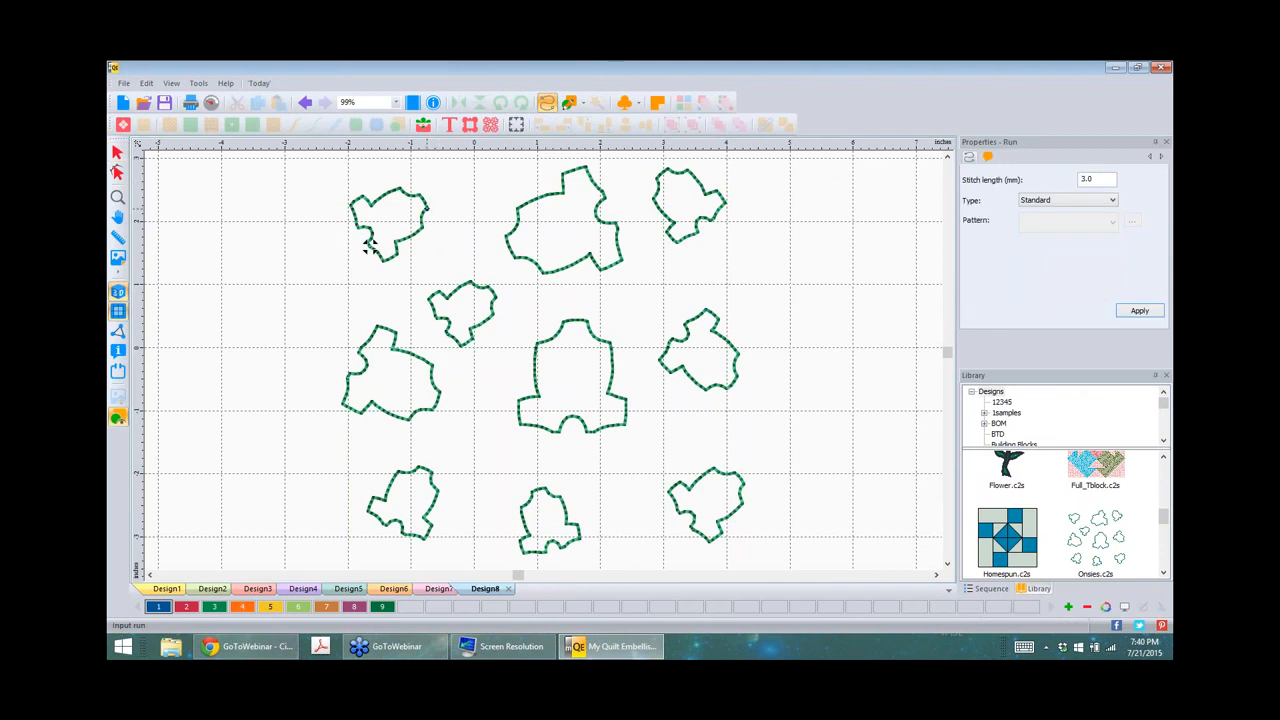
pyautogui.click(425, 207)
pyautogui.click(445, 220)
pyautogui.click(485, 225)
pyautogui.click(480, 188)
pyautogui.click(494, 177)
pyautogui.click(511, 175)
pyautogui.click(519, 186)
pyautogui.click(502, 200)
pyautogui.click(493, 232)
pyautogui.click(494, 267)
pyautogui.click(518, 291)
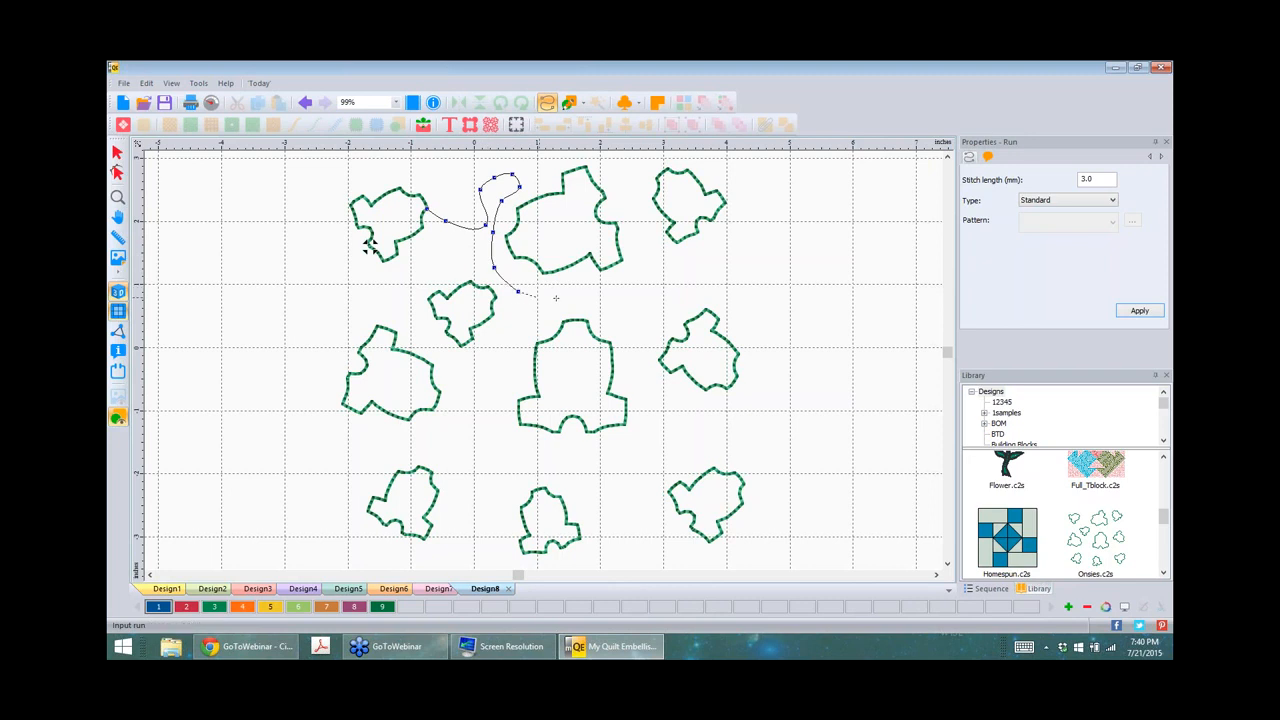
pyautogui.click(553, 298)
pyautogui.click(590, 298)
pyautogui.doubleClick(601, 270)
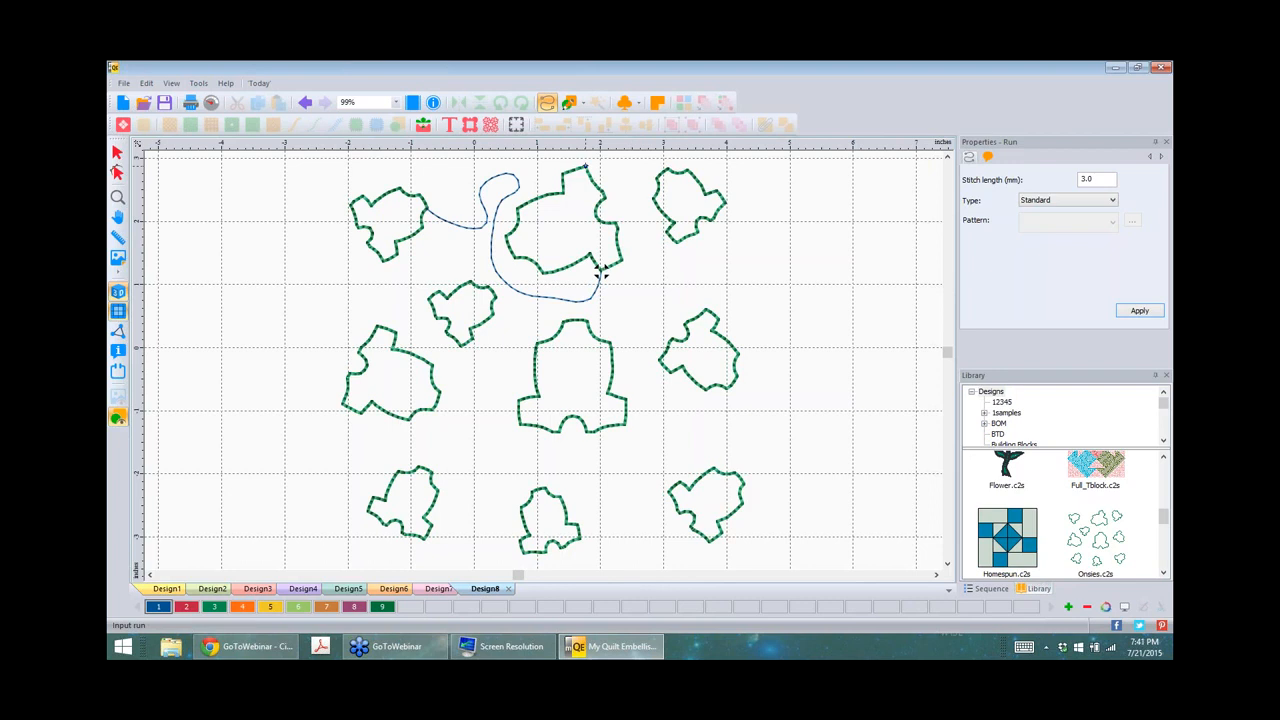
# Step: Draw a curved run from the large onesie's upper edge, dipping down and around to the upper-right onesie
pyautogui.click(586, 166)
pyautogui.click(607, 159)
pyautogui.click(635, 175)
pyautogui.click(641, 221)
pyautogui.click(644, 260)
pyautogui.click(665, 290)
pyautogui.click(693, 295)
pyautogui.click(725, 284)
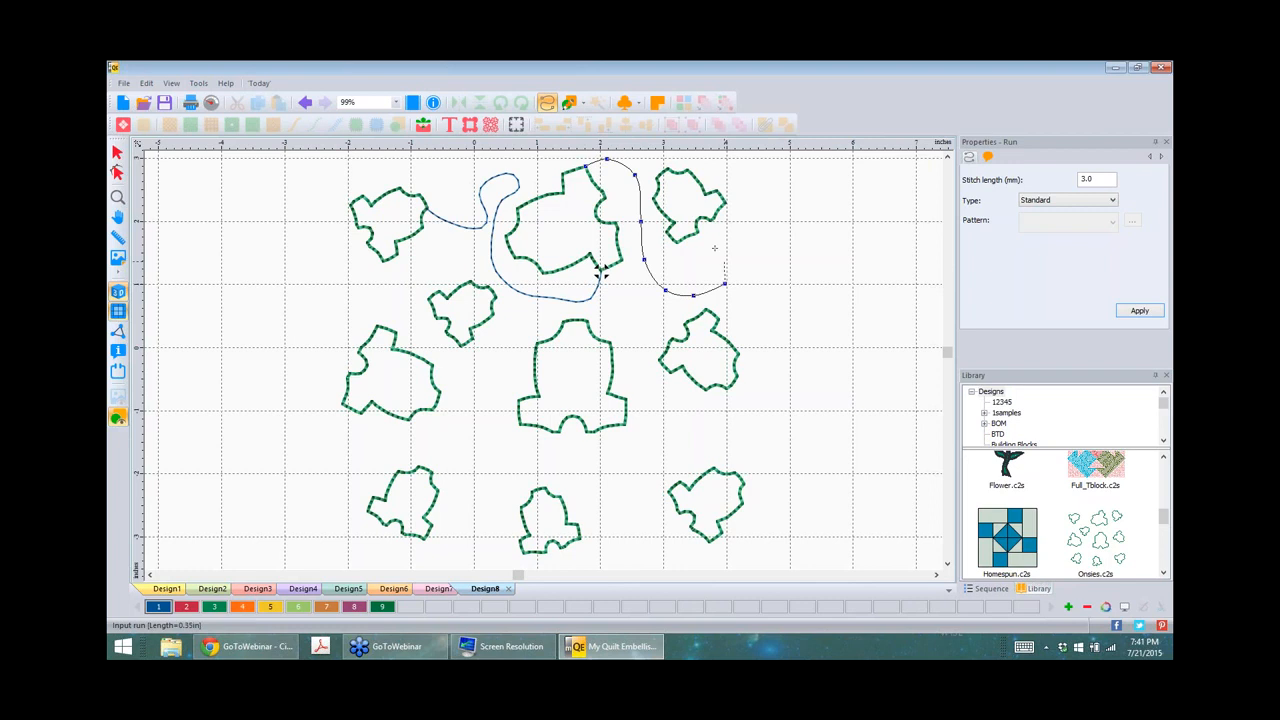
pyautogui.click(725, 262)
pyautogui.click(709, 244)
pyautogui.click(710, 222)
pyautogui.rightClick(710, 222)
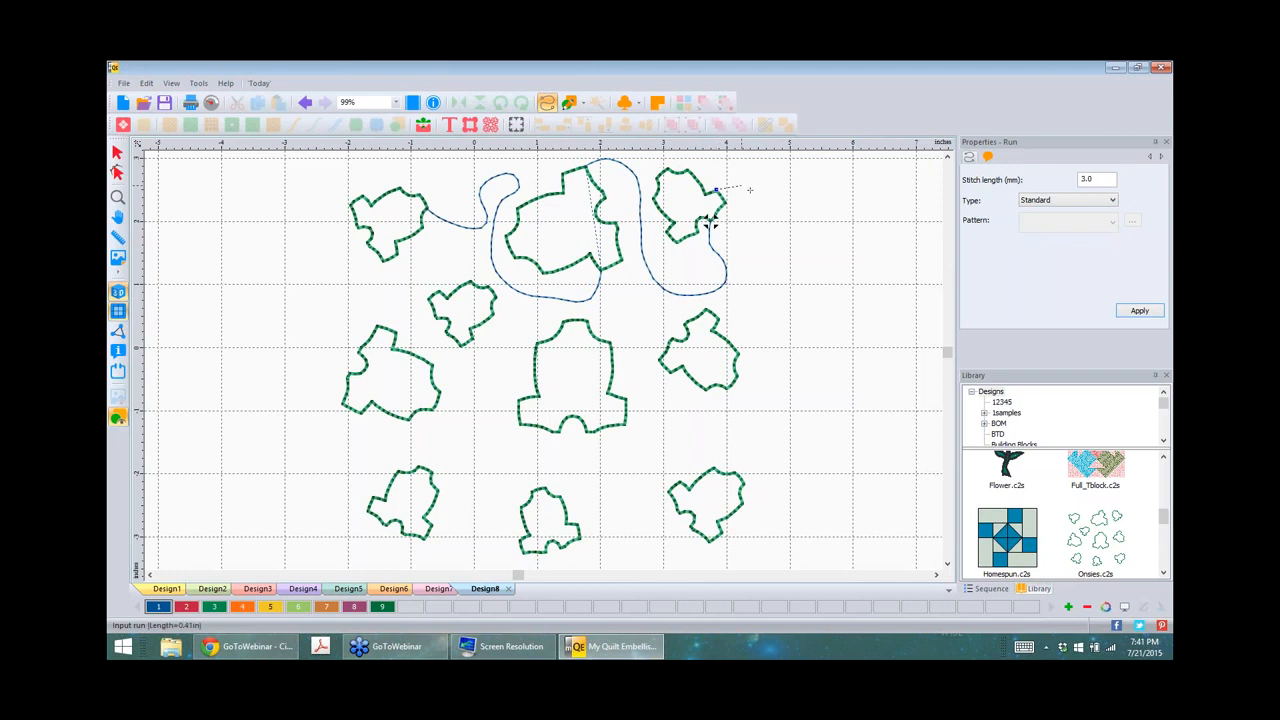
# Step: Draw a run arcing outward from the upper-right onesie down to the top of the onesie below it
pyautogui.click(741, 186)
pyautogui.click(775, 211)
pyautogui.click(784, 266)
pyautogui.click(771, 297)
pyautogui.click(750, 311)
pyautogui.click(718, 318)
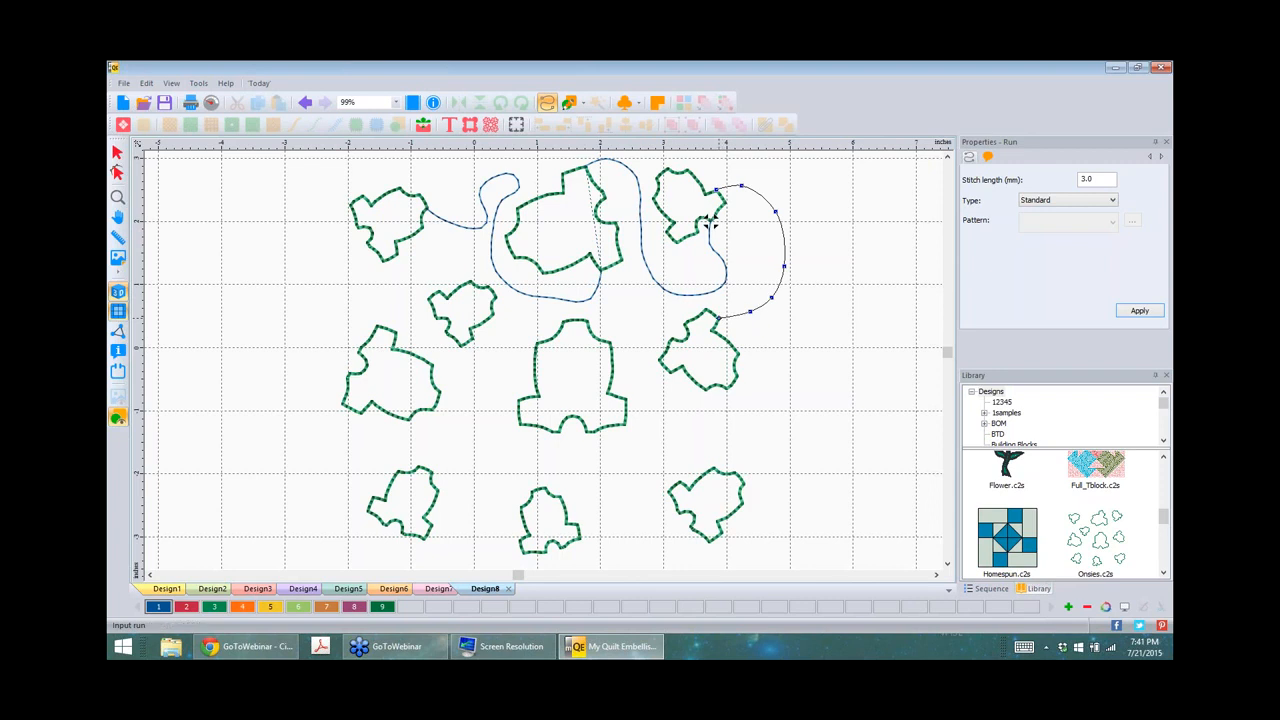
pyautogui.rightClick(719, 318)
# Step: Turn off the 3D preview and hide the grid
pyautogui.click(118, 291)
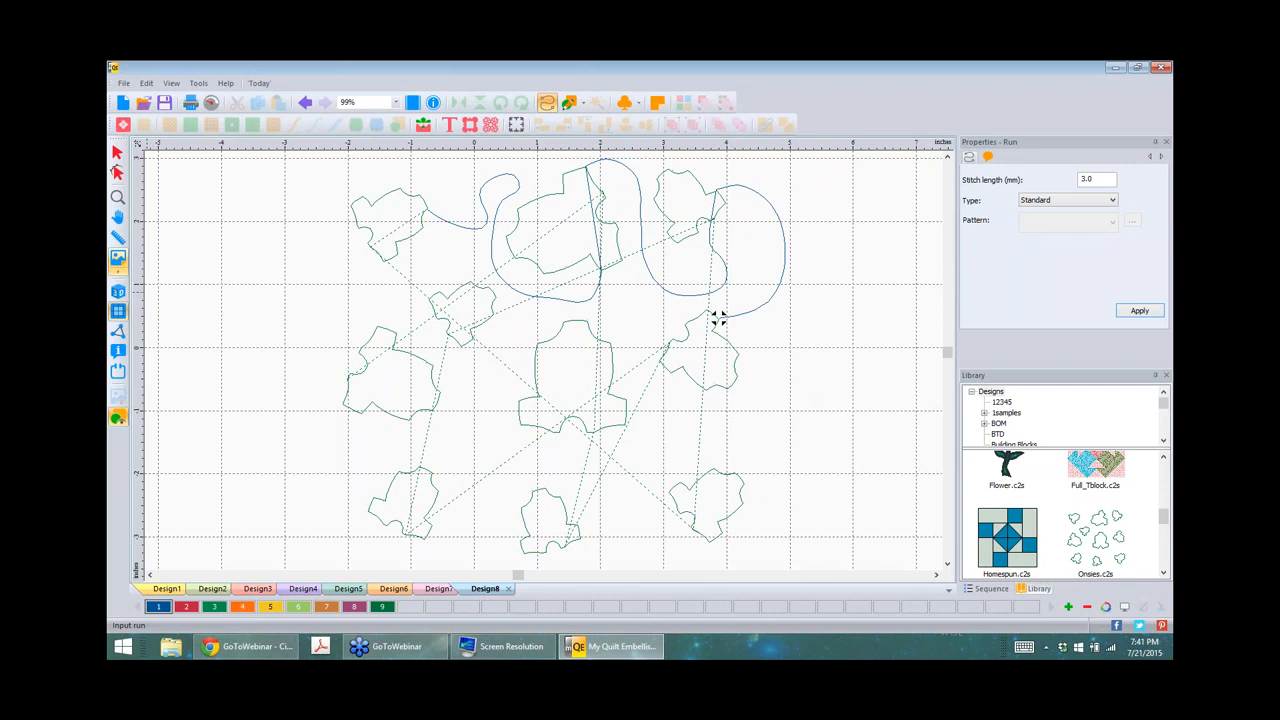
pyautogui.click(118, 311)
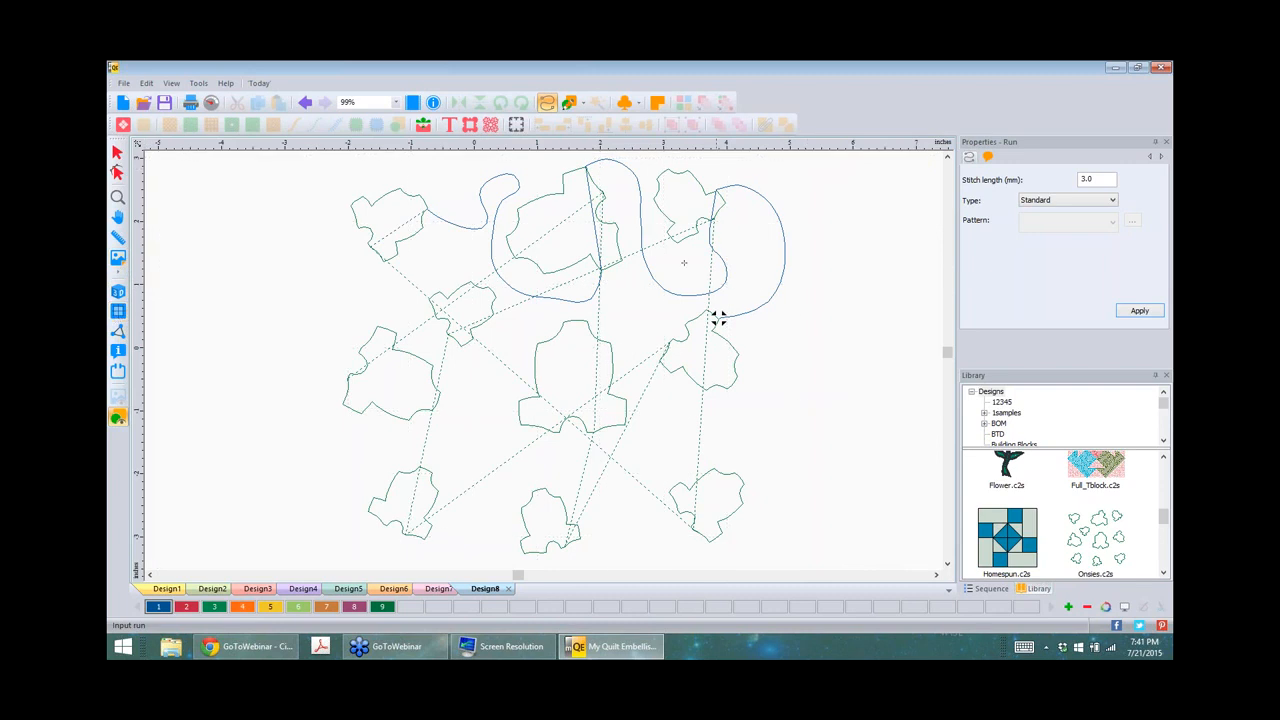
# Step: Turn on the 3D preview and combine all the onesie outlines and their connecting runs into a single path
pyautogui.click(118, 291)
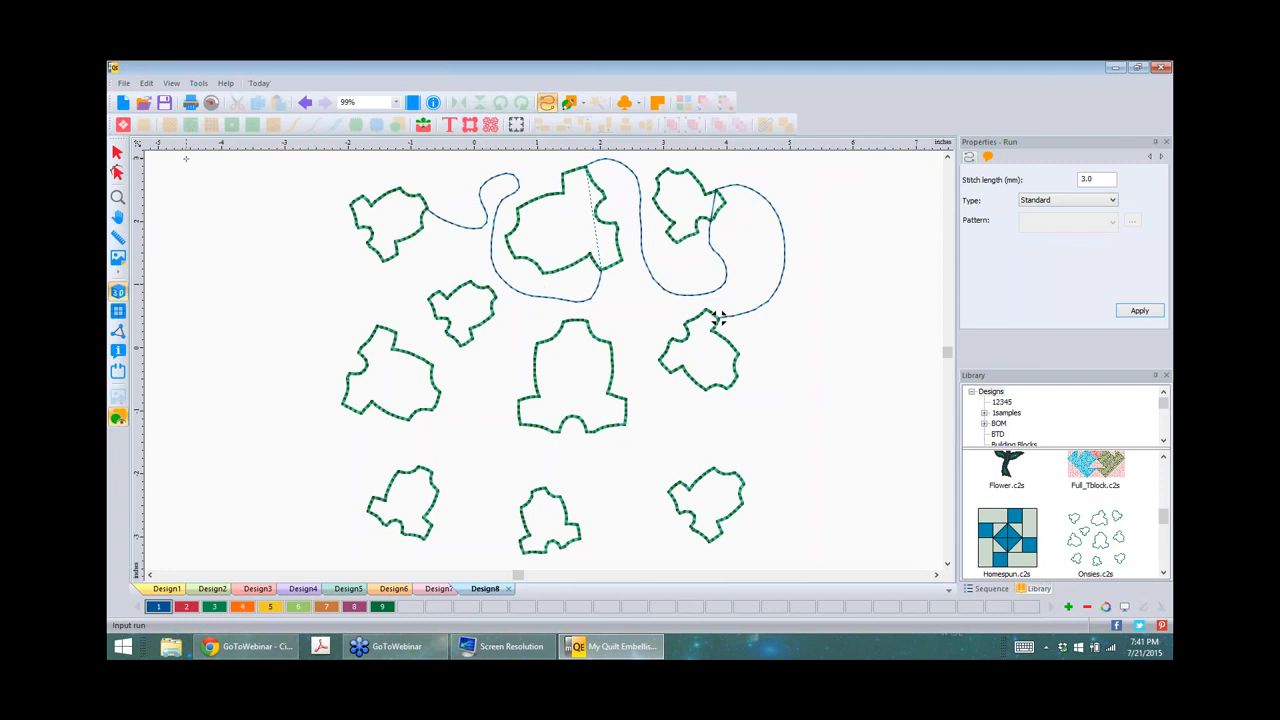
pyautogui.click(116, 152)
pyautogui.click(718, 316)
pyautogui.moveTo(321, 153); pyautogui.dragTo(812, 569)
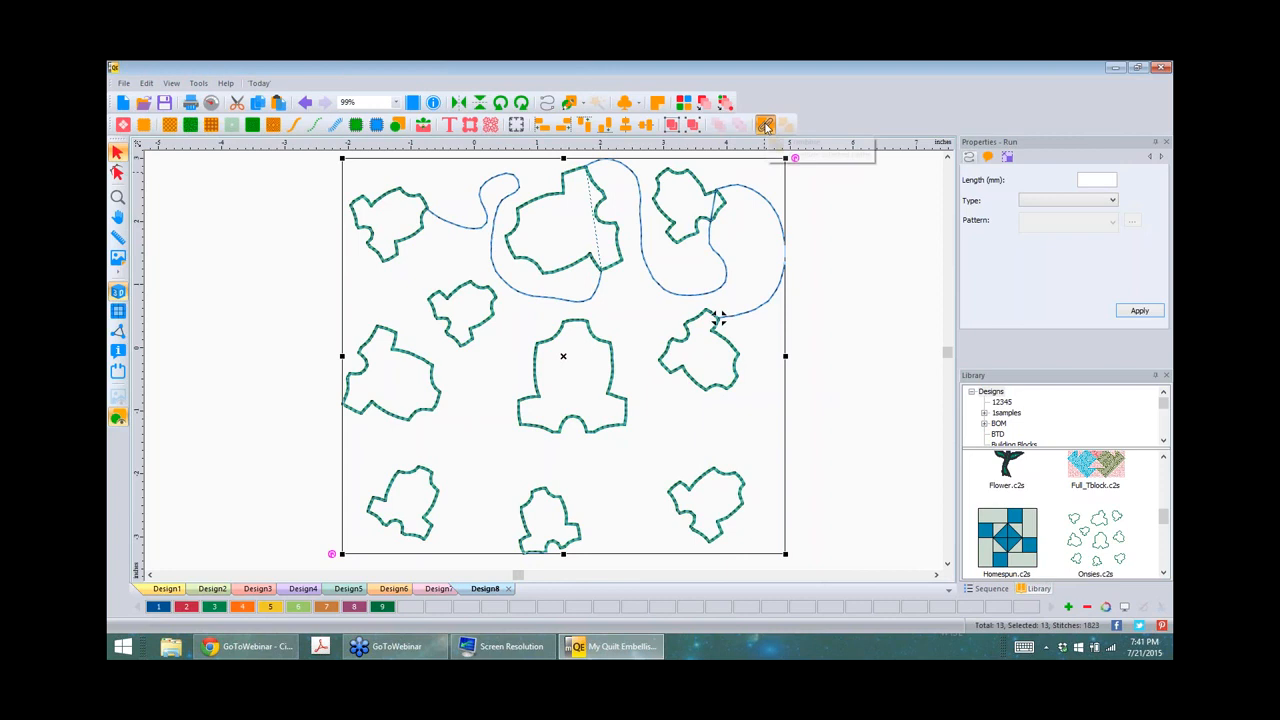
pyautogui.click(764, 124)
pyautogui.click(350, 370)
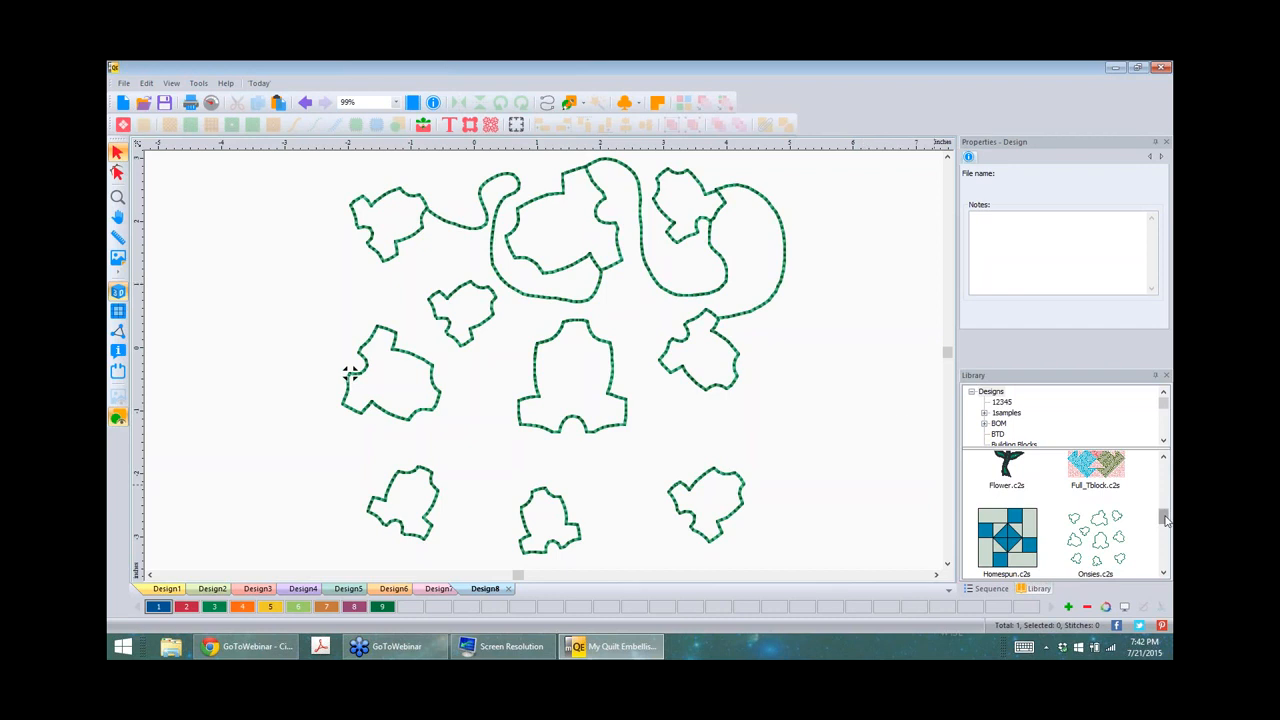
# Step: Select the combined onesie design and break it apart into separate paths
pyautogui.moveTo(1164, 517); pyautogui.dragTo(1165, 472)
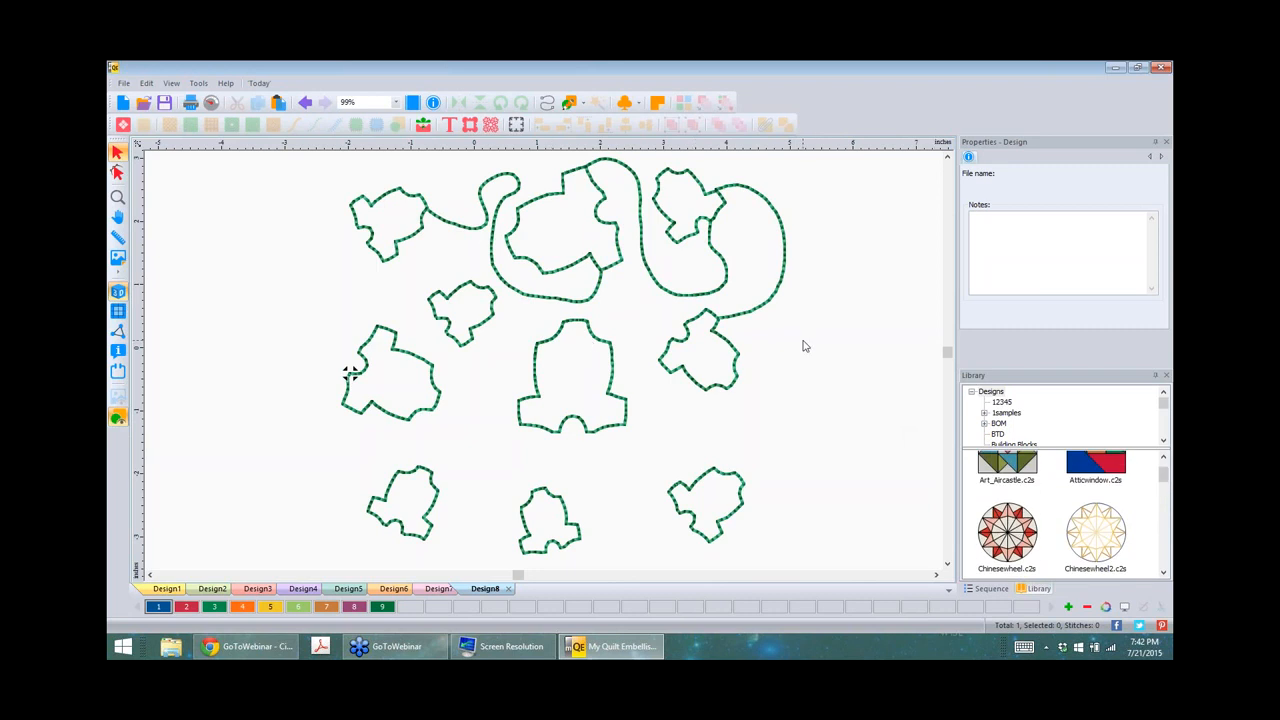
pyautogui.click(676, 362)
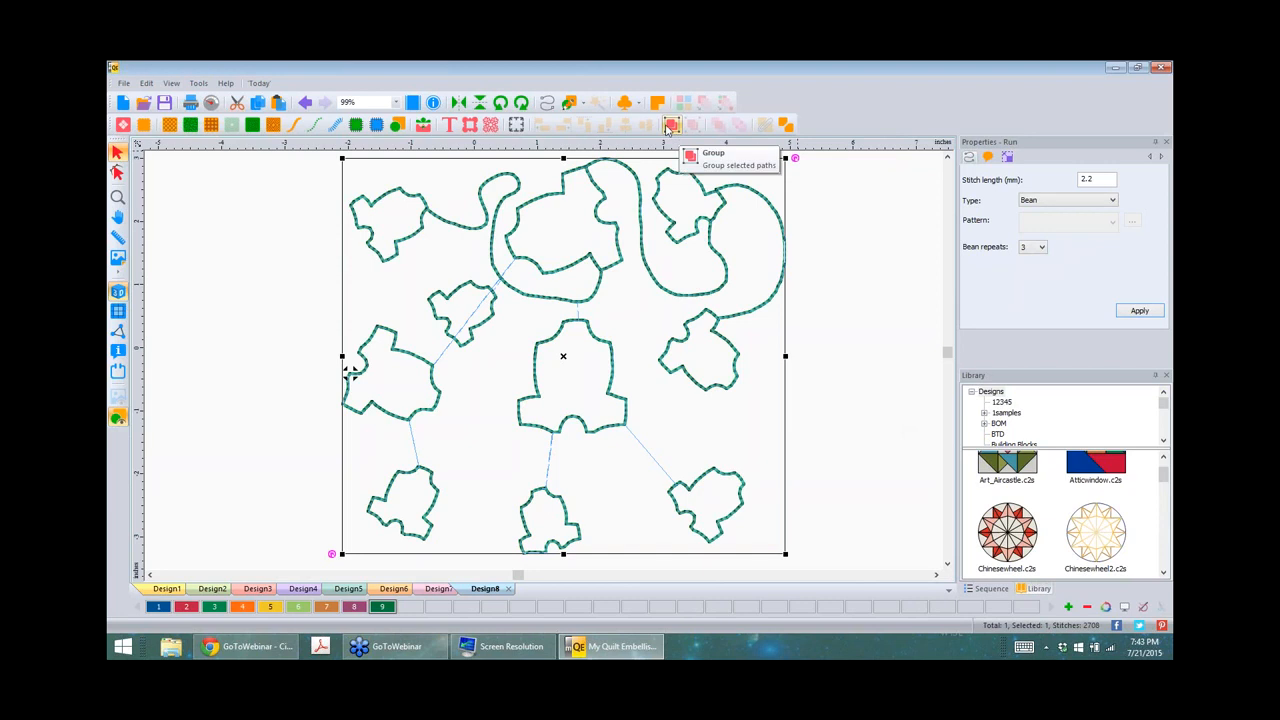
pyautogui.click(787, 125)
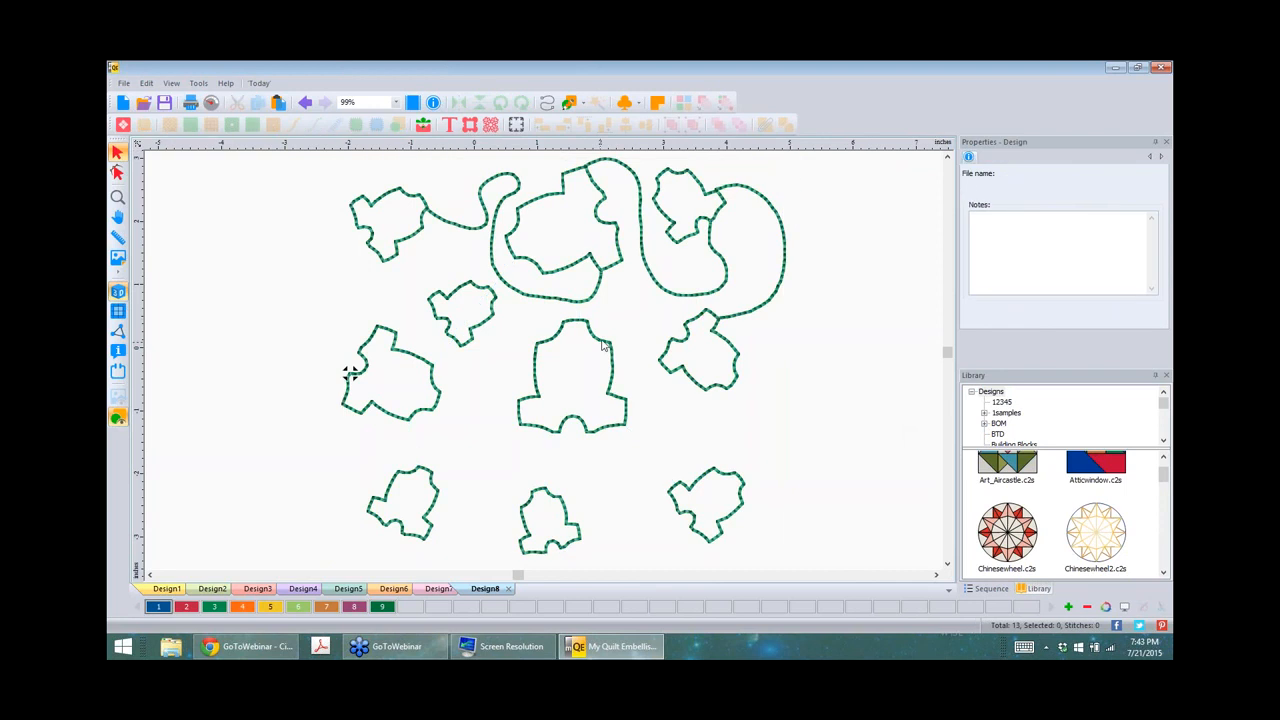
pyautogui.click(603, 347)
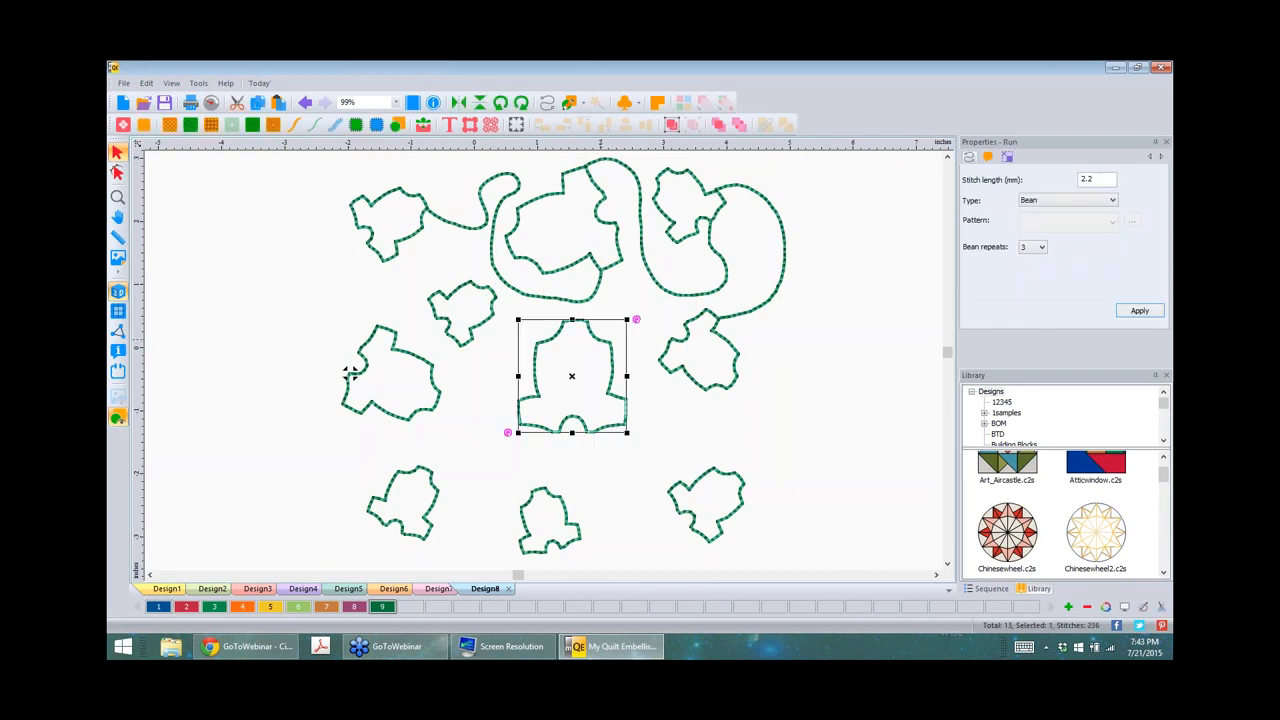
pyautogui.rightClick(575, 354)
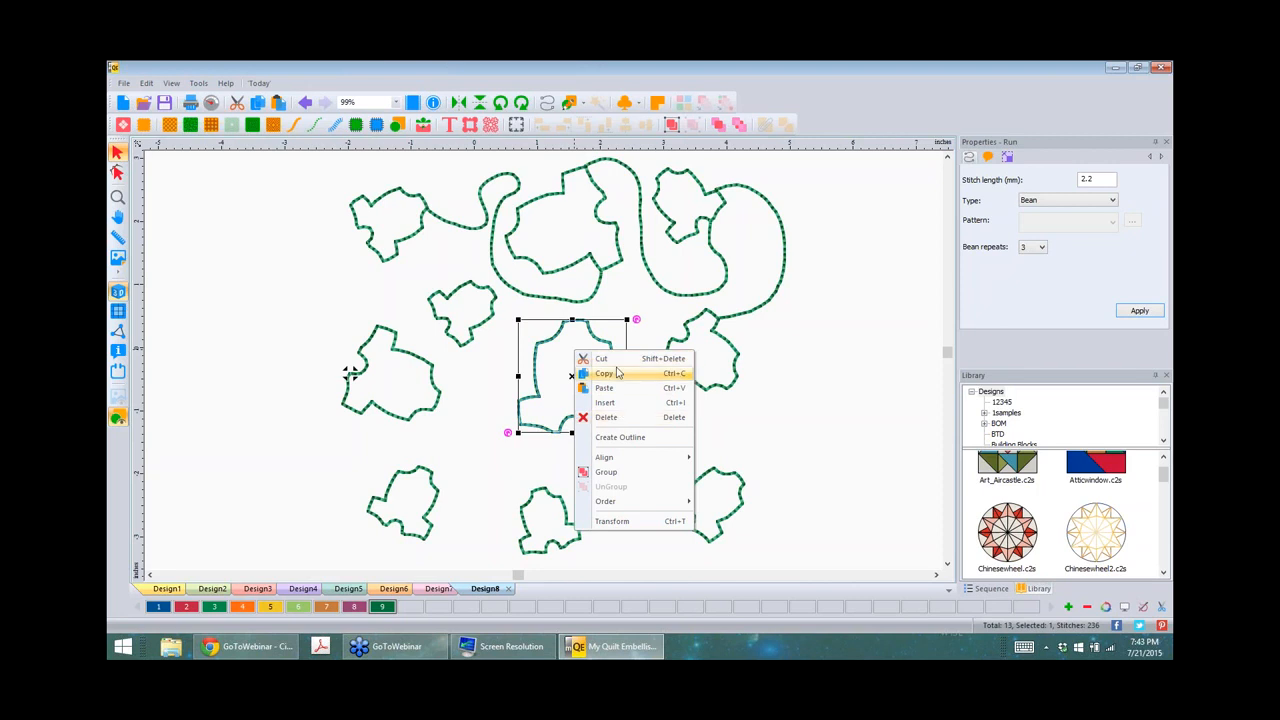
pyautogui.click(798, 406)
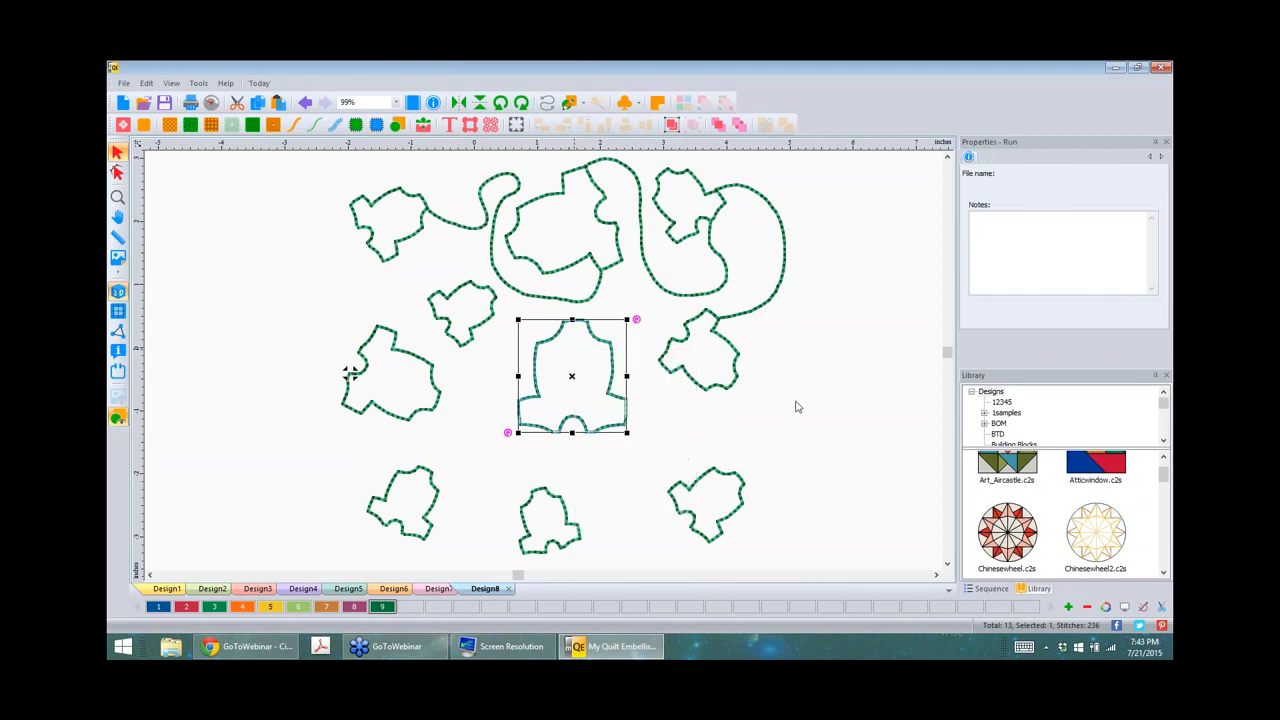
pyautogui.moveTo(766, 396); pyautogui.dragTo(859, 489)
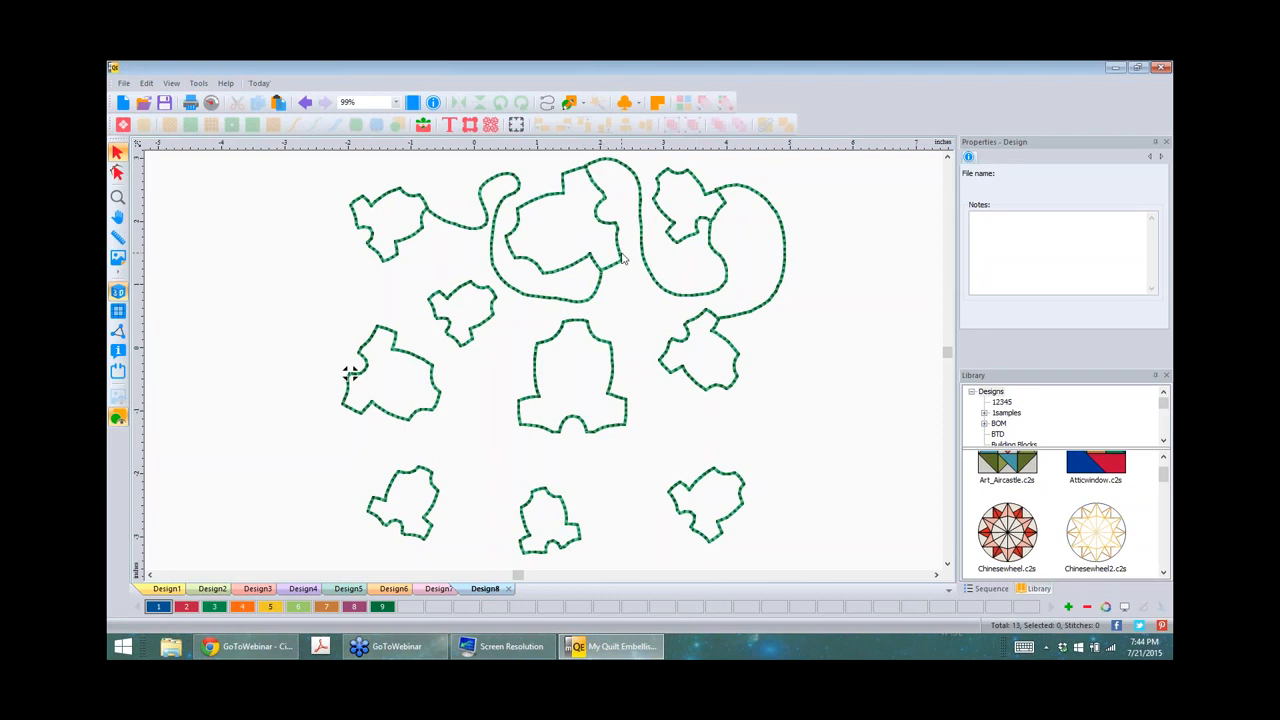
# Step: Create a new design and place Butterfly.csd from the 1samples library folder in it
pyautogui.click(122, 103)
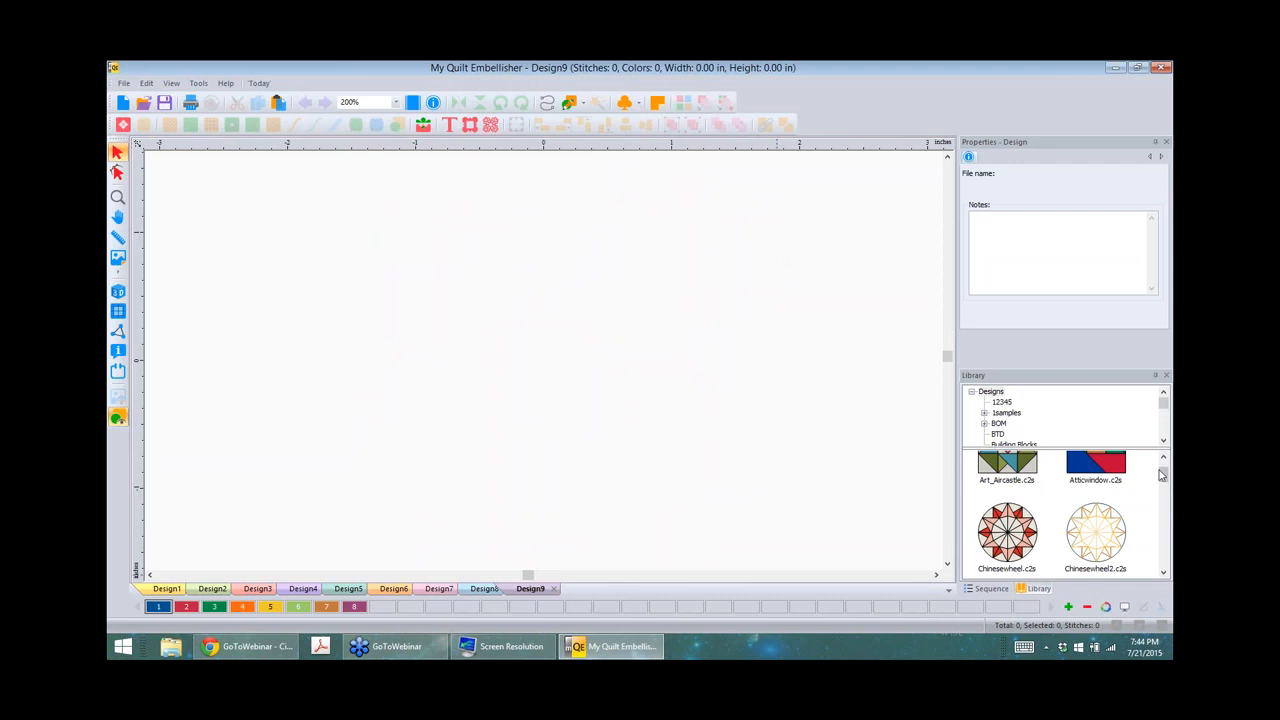
pyautogui.click(1163, 458)
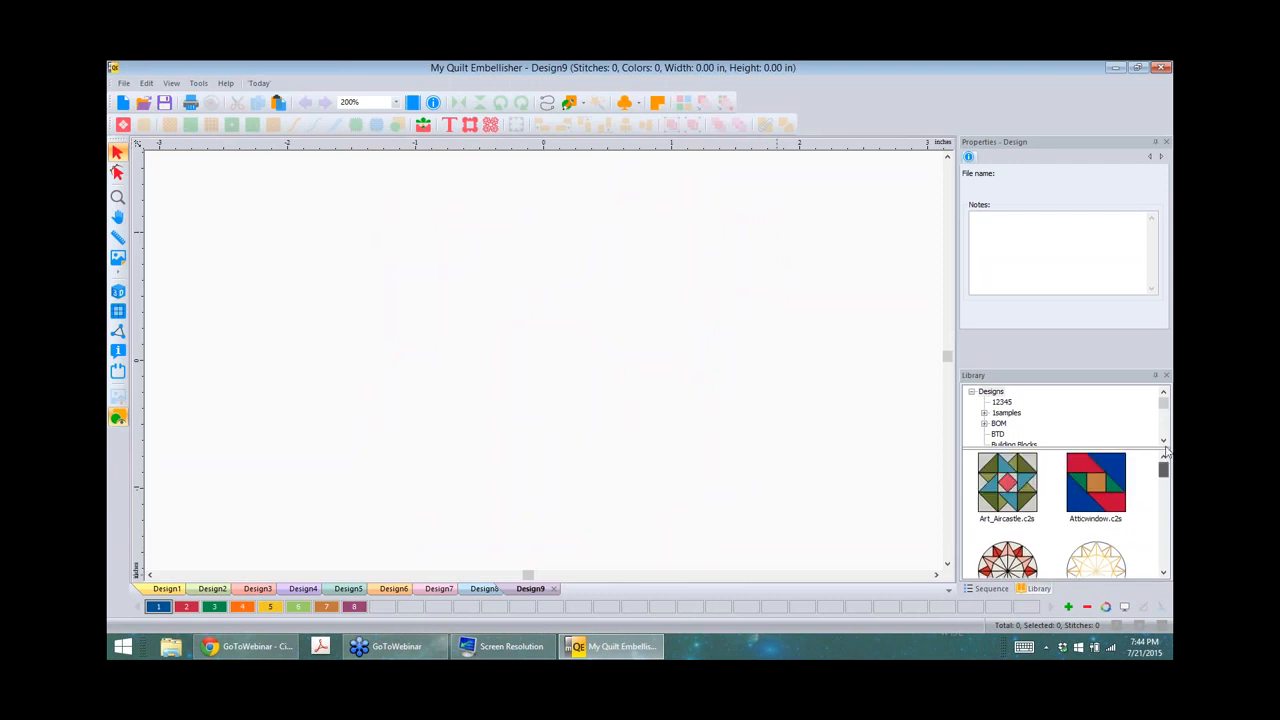
pyautogui.doubleClick(1007, 413)
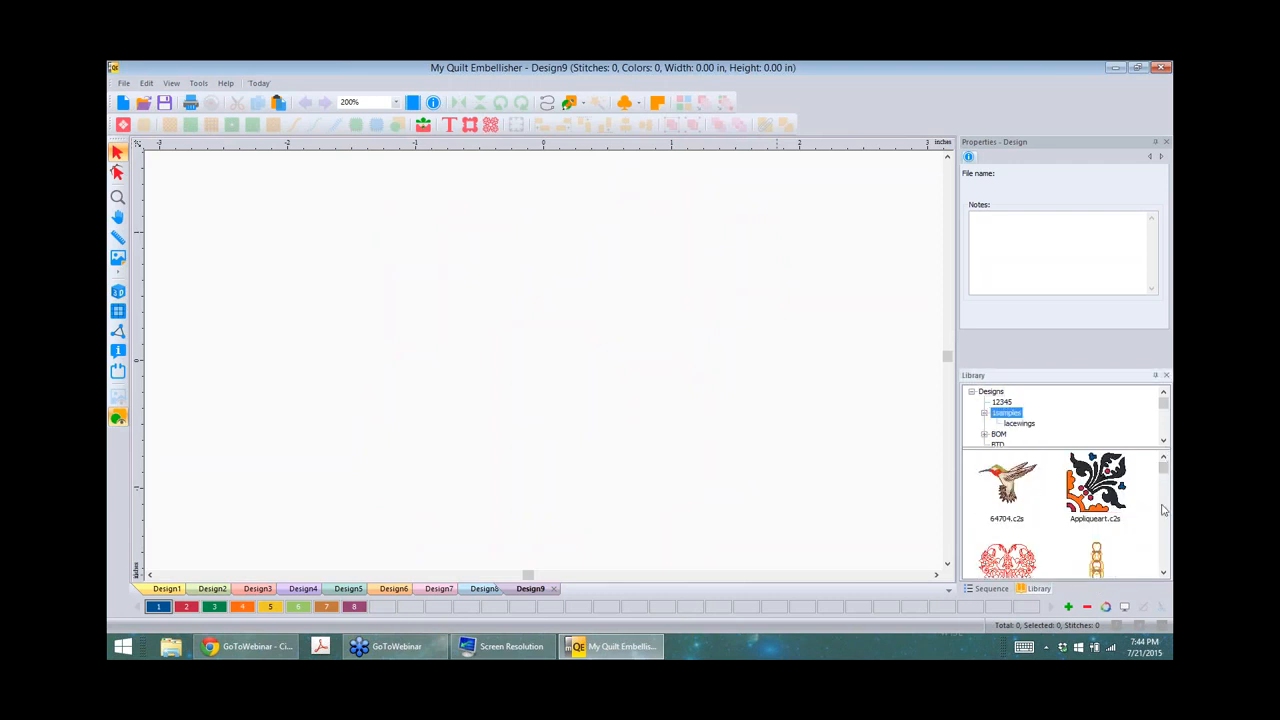
pyautogui.scroll(-3, 1165, 473)
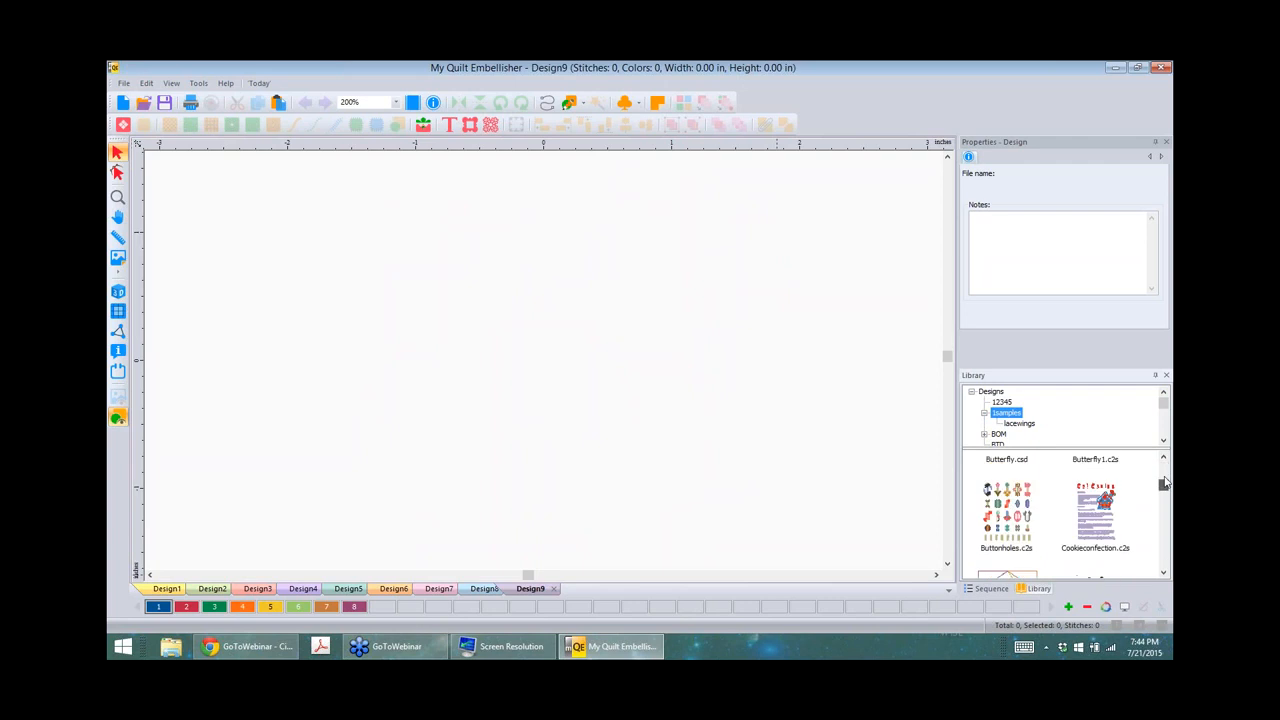
pyautogui.moveTo(1025, 545); pyautogui.dragTo(501, 346)
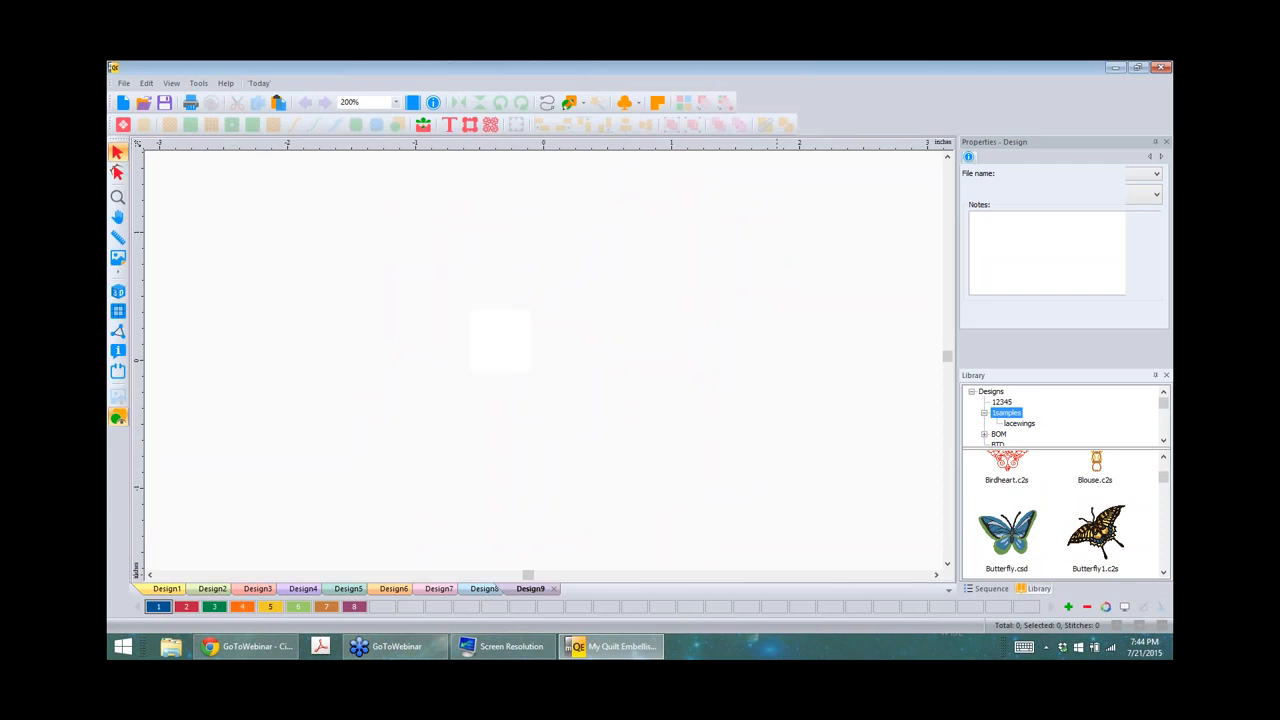
pyautogui.click(865, 328)
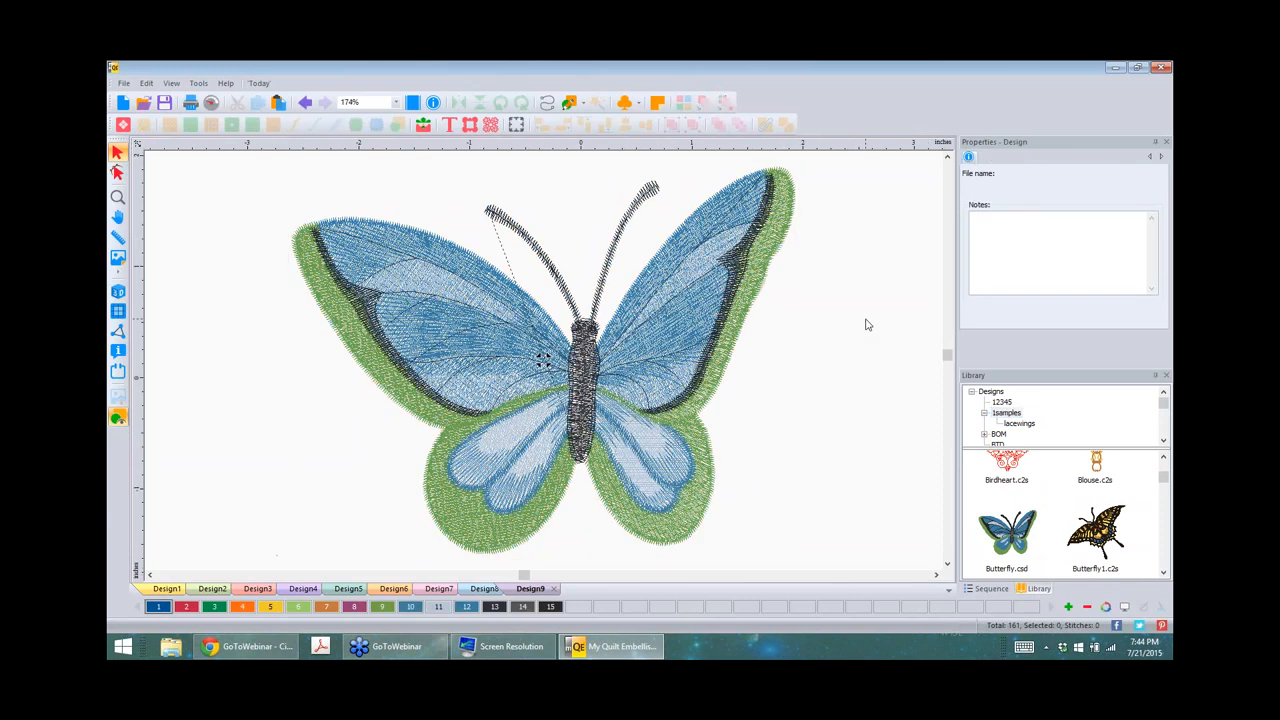
# Step: Hide the butterfly's color layers one after another in the stitch sequence to examine what each contains
pyautogui.click(991, 589)
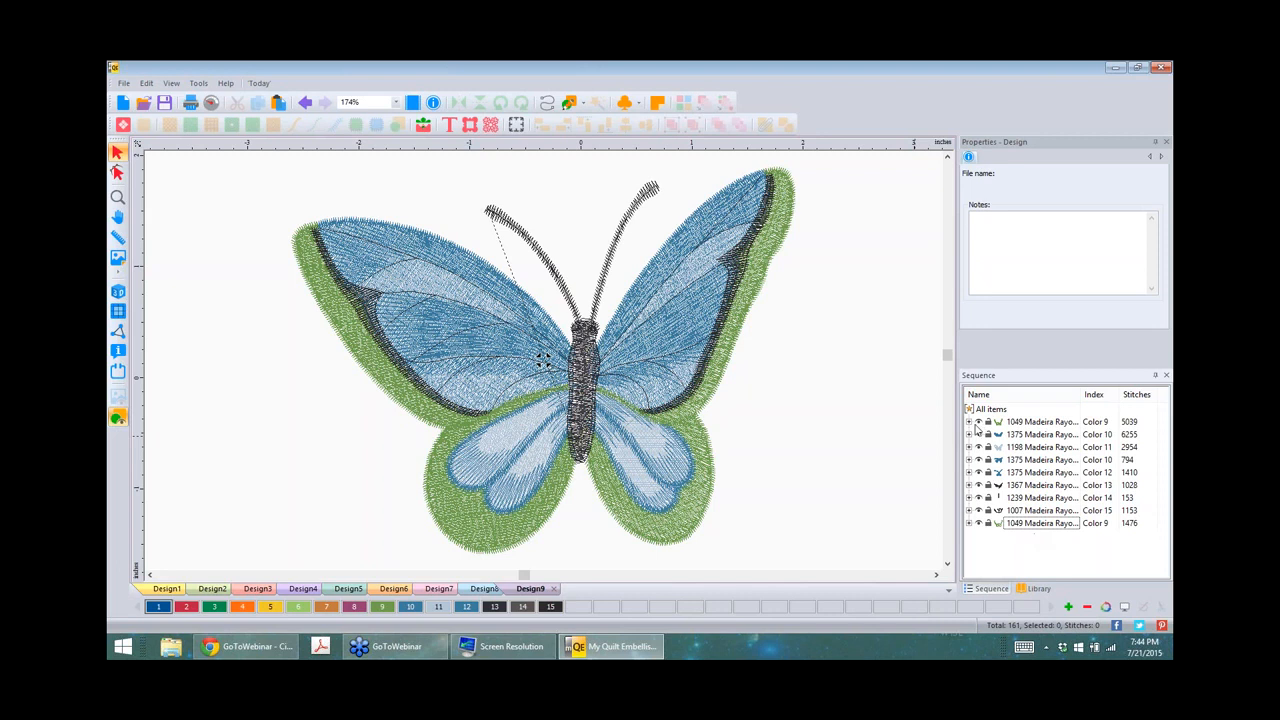
pyautogui.click(979, 423)
pyautogui.click(983, 436)
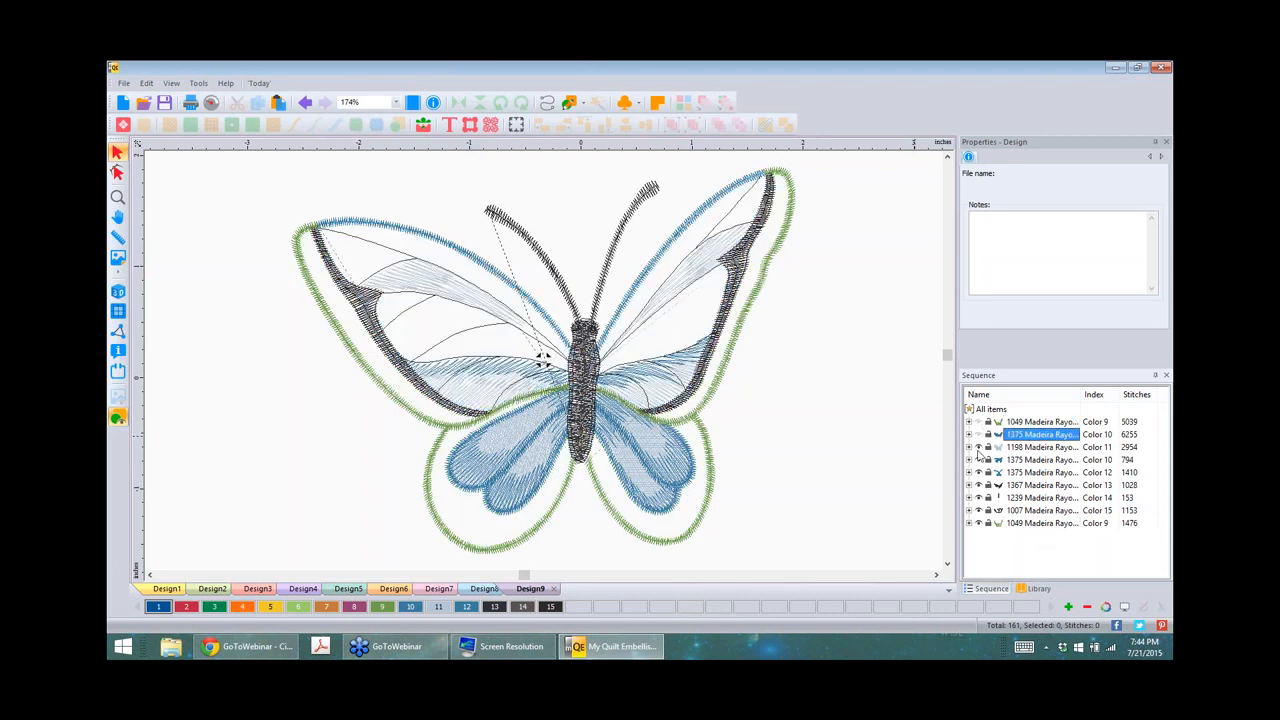
pyautogui.click(979, 448)
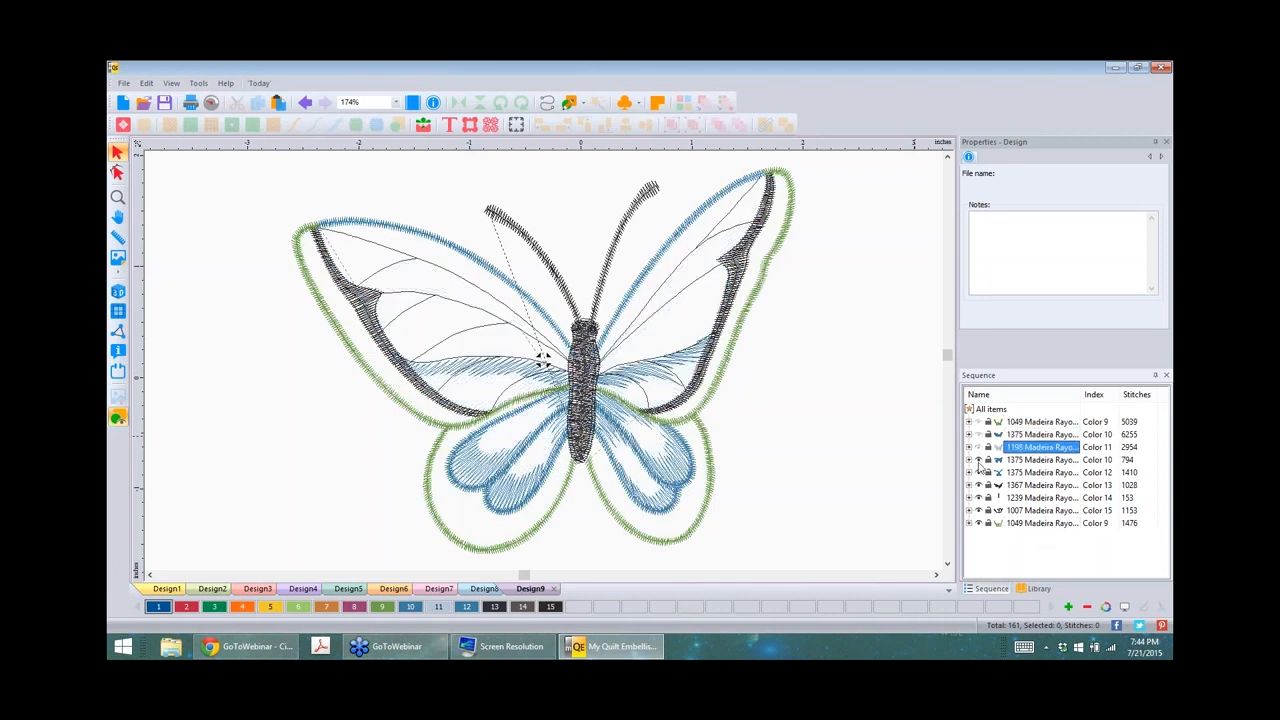
pyautogui.click(981, 460)
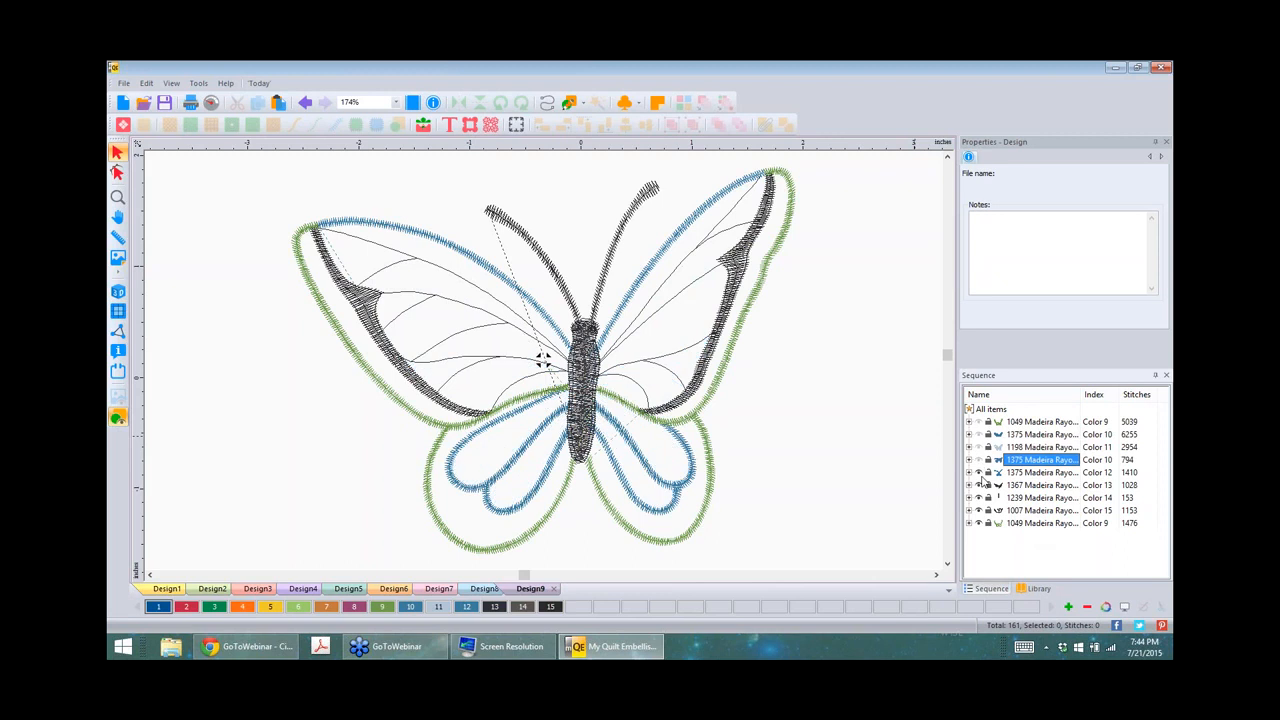
pyautogui.click(980, 473)
pyautogui.click(980, 482)
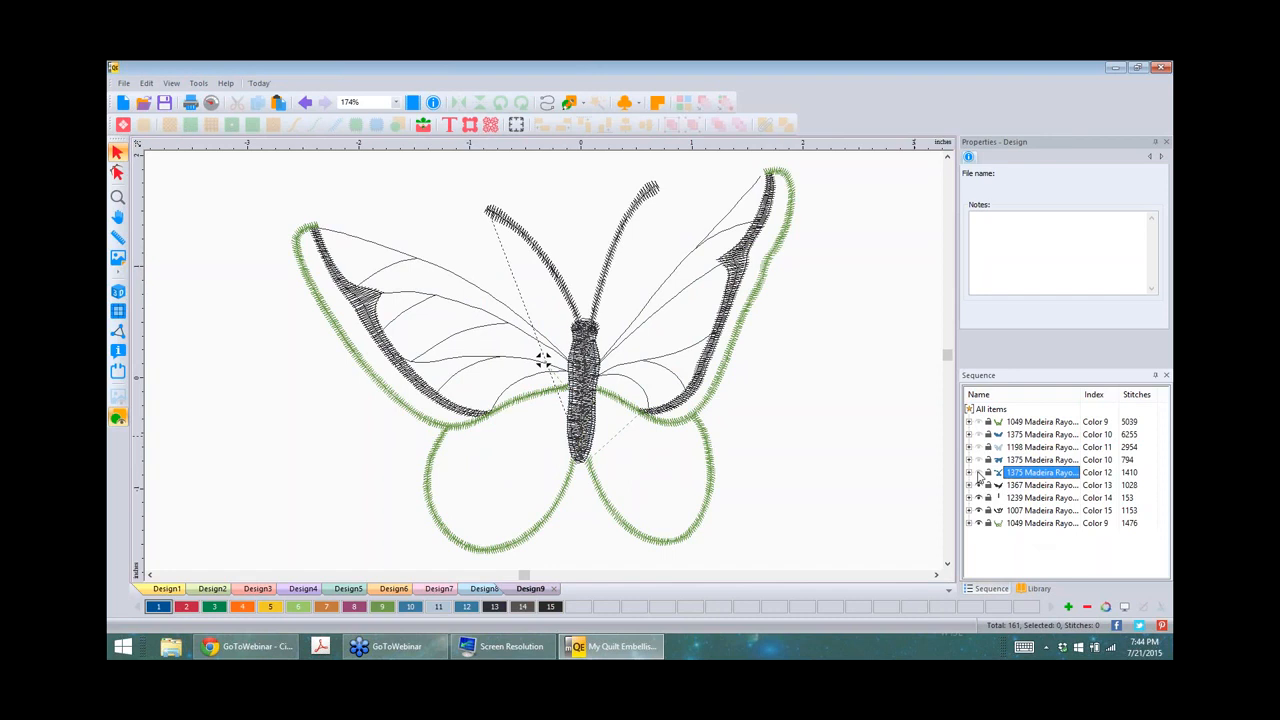
pyautogui.click(980, 476)
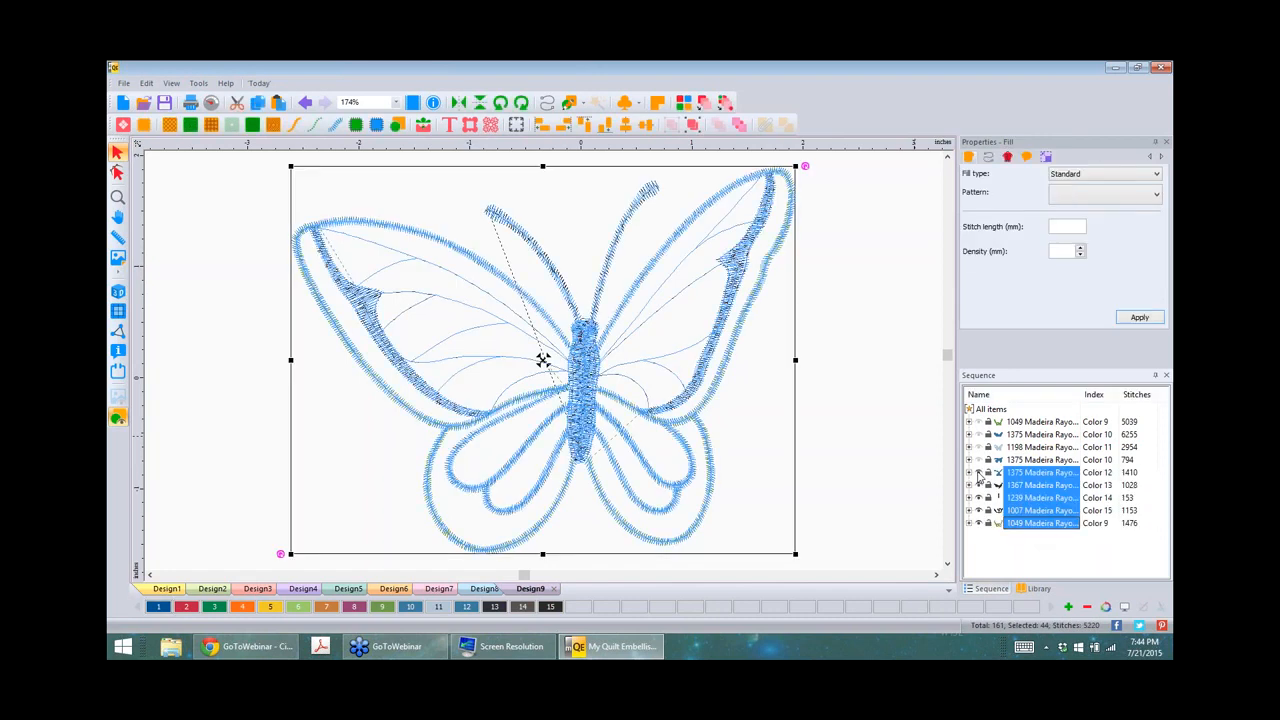
pyautogui.click(979, 474)
pyautogui.click(980, 487)
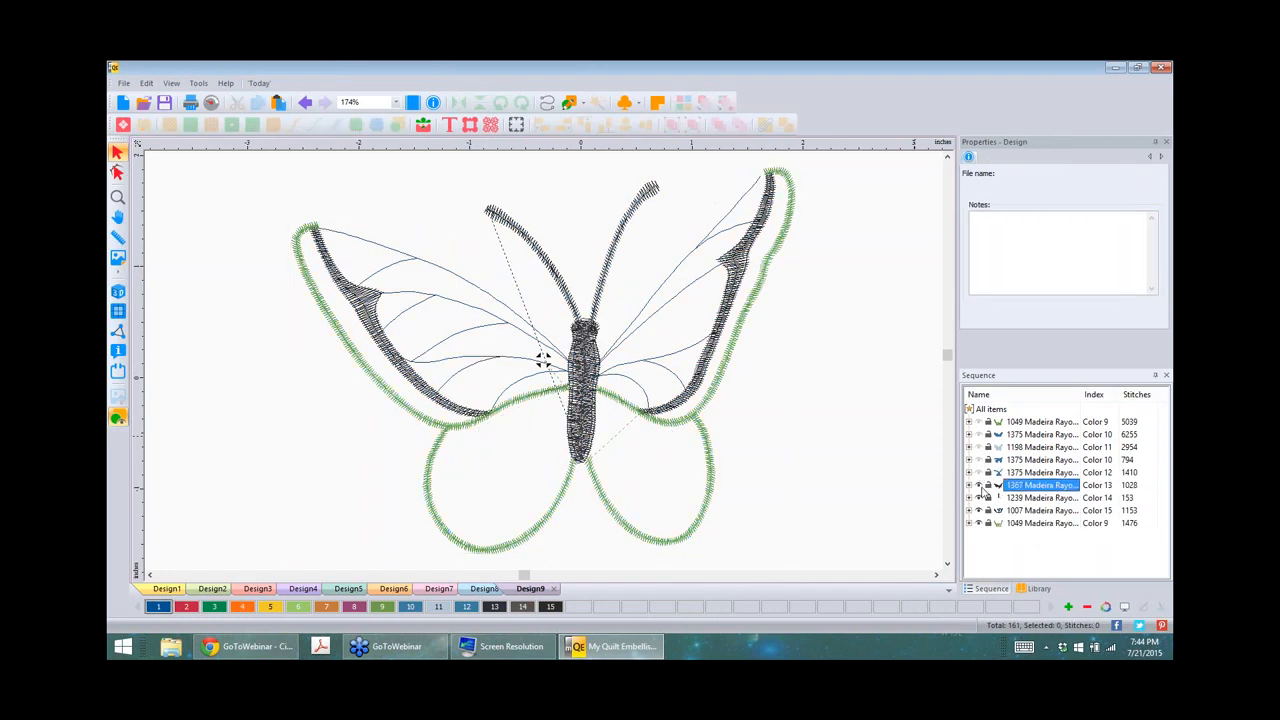
pyautogui.click(980, 498)
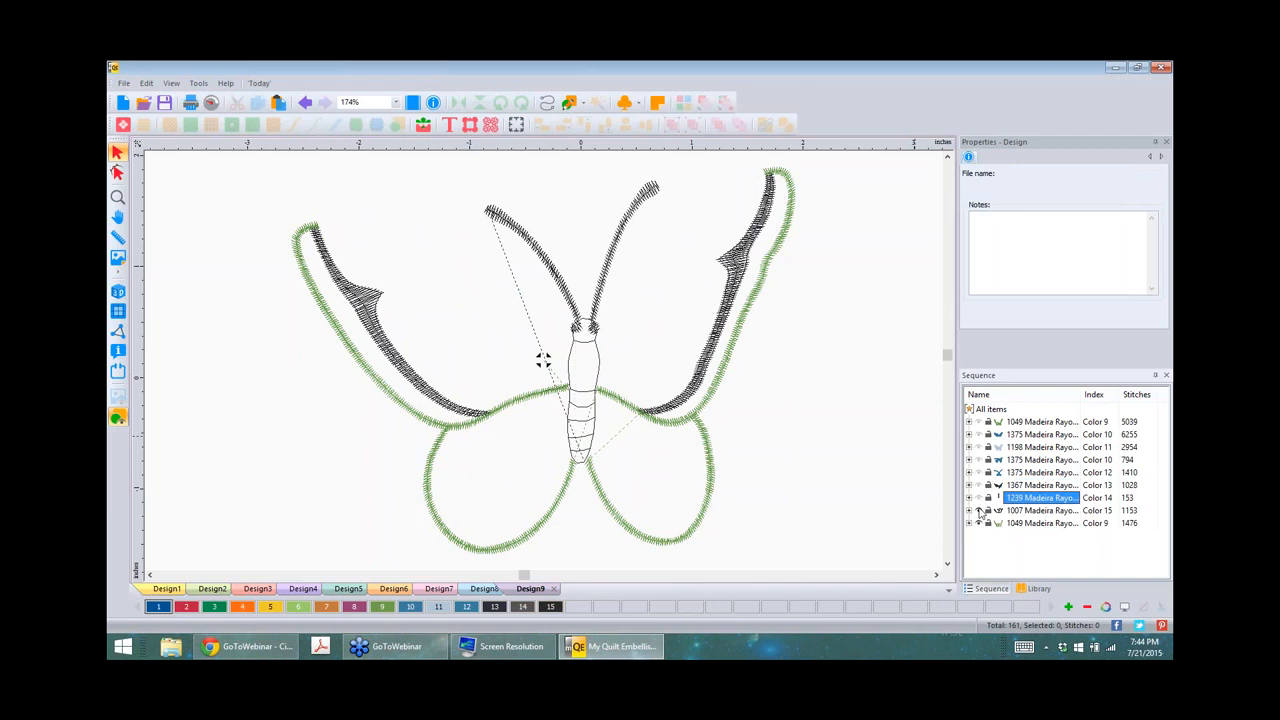
pyautogui.click(980, 511)
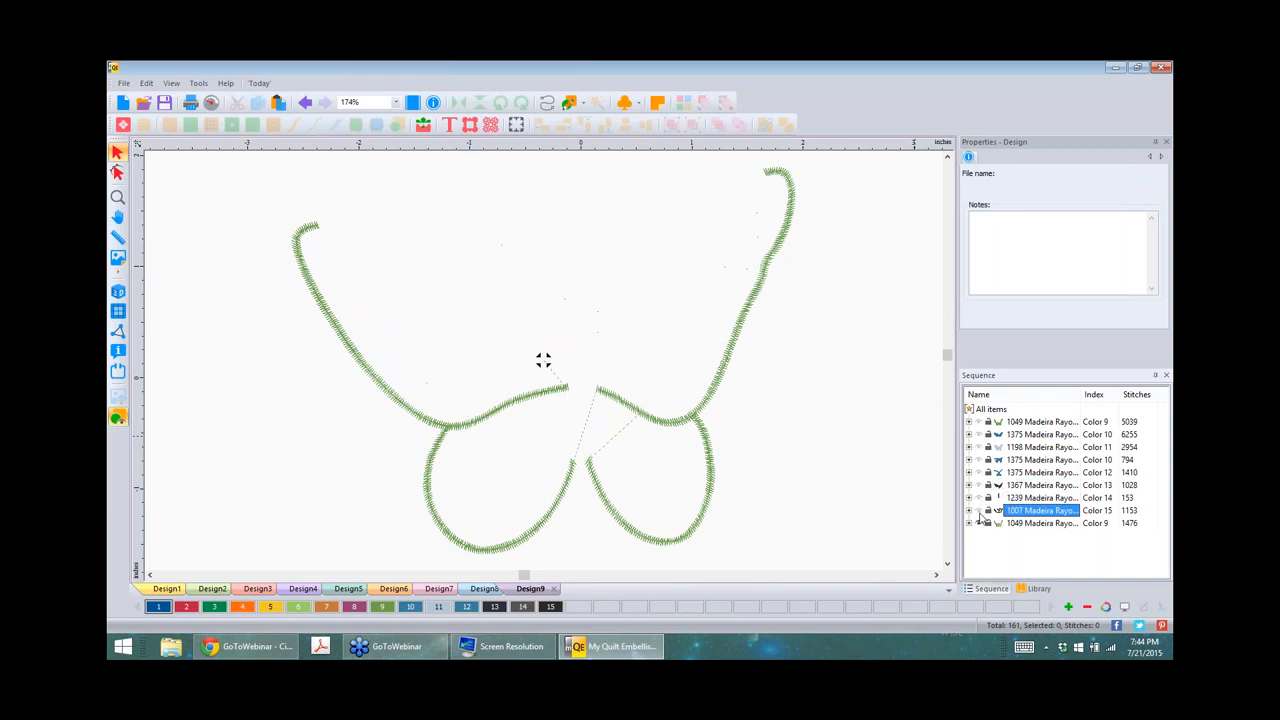
pyautogui.click(980, 523)
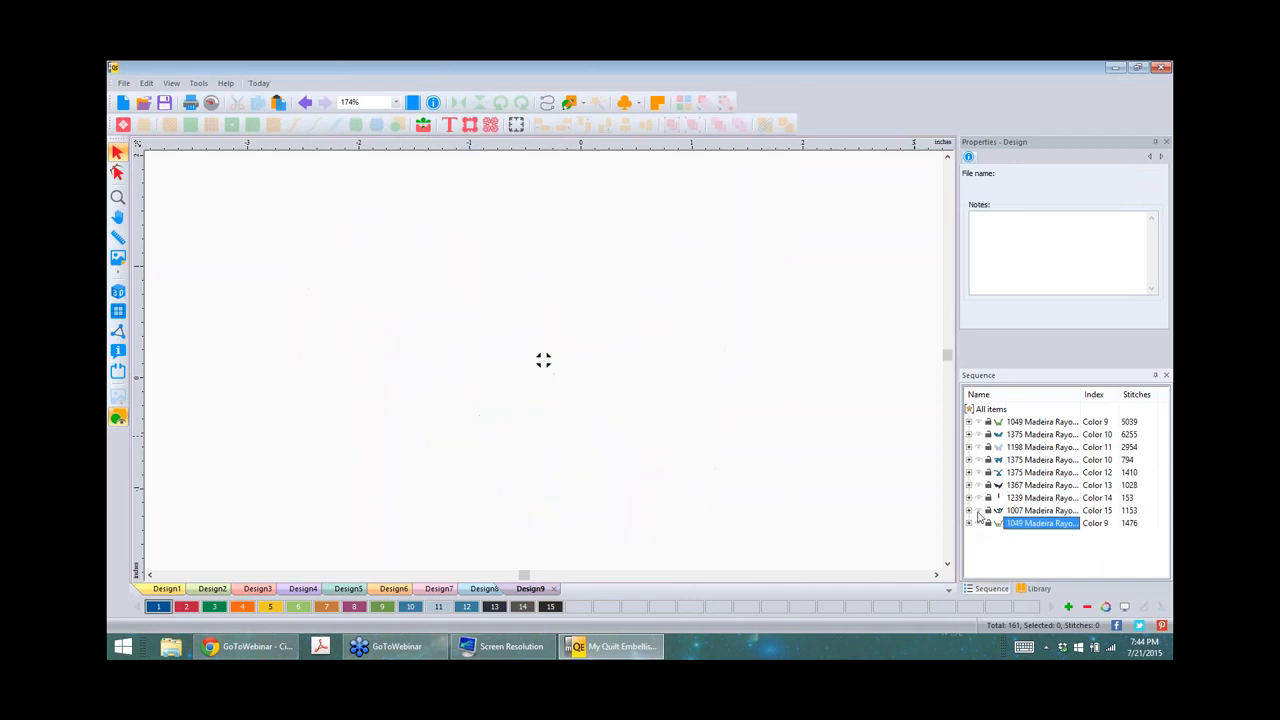
# Step: Show all of the butterfly's hidden color layers again
pyautogui.click(1046, 459)
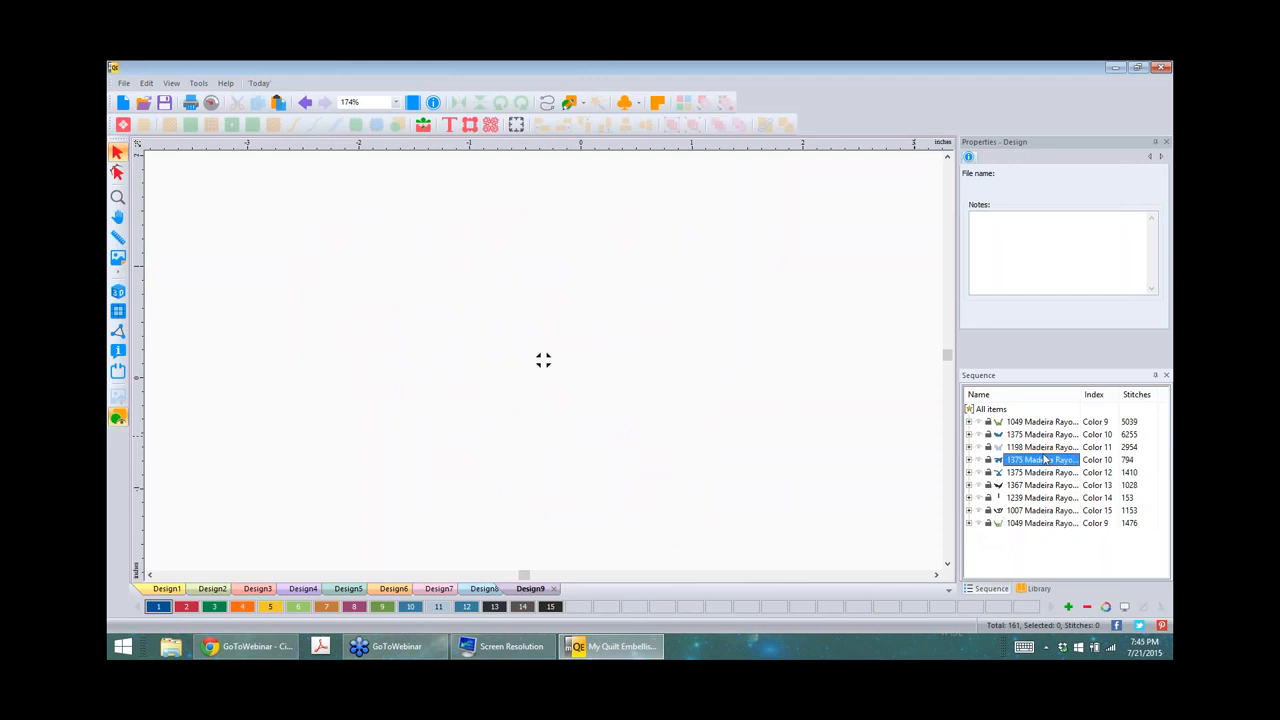
pyautogui.rightClick(1046, 459)
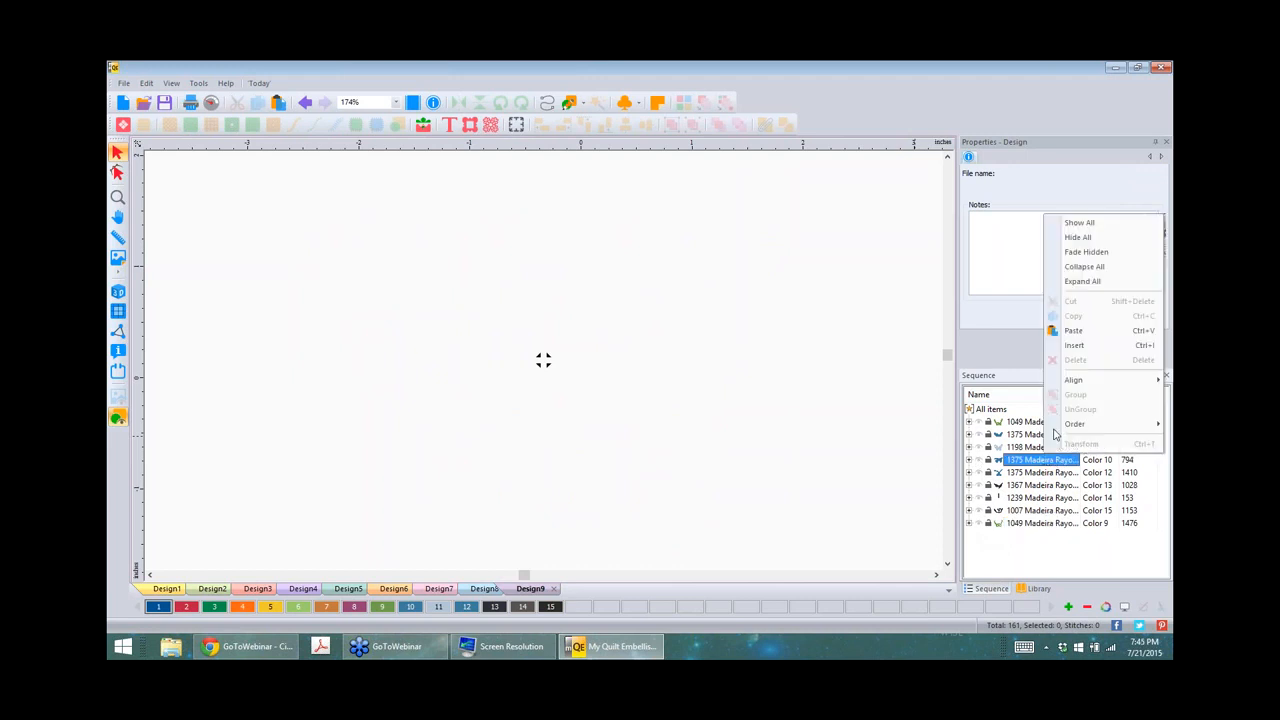
pyautogui.click(1089, 226)
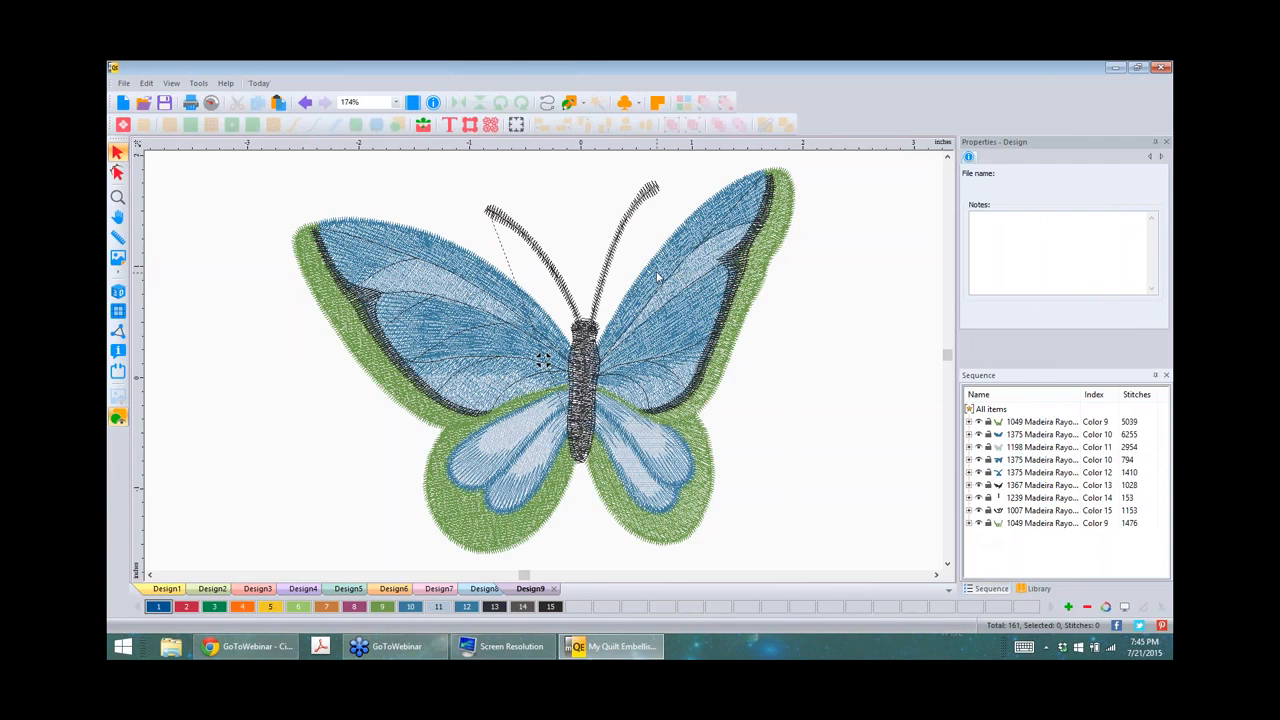
# Step: Select the entire butterfly and create one united outline around it, adjusting the outline distance
pyautogui.hotkey('ctrl', 'a')
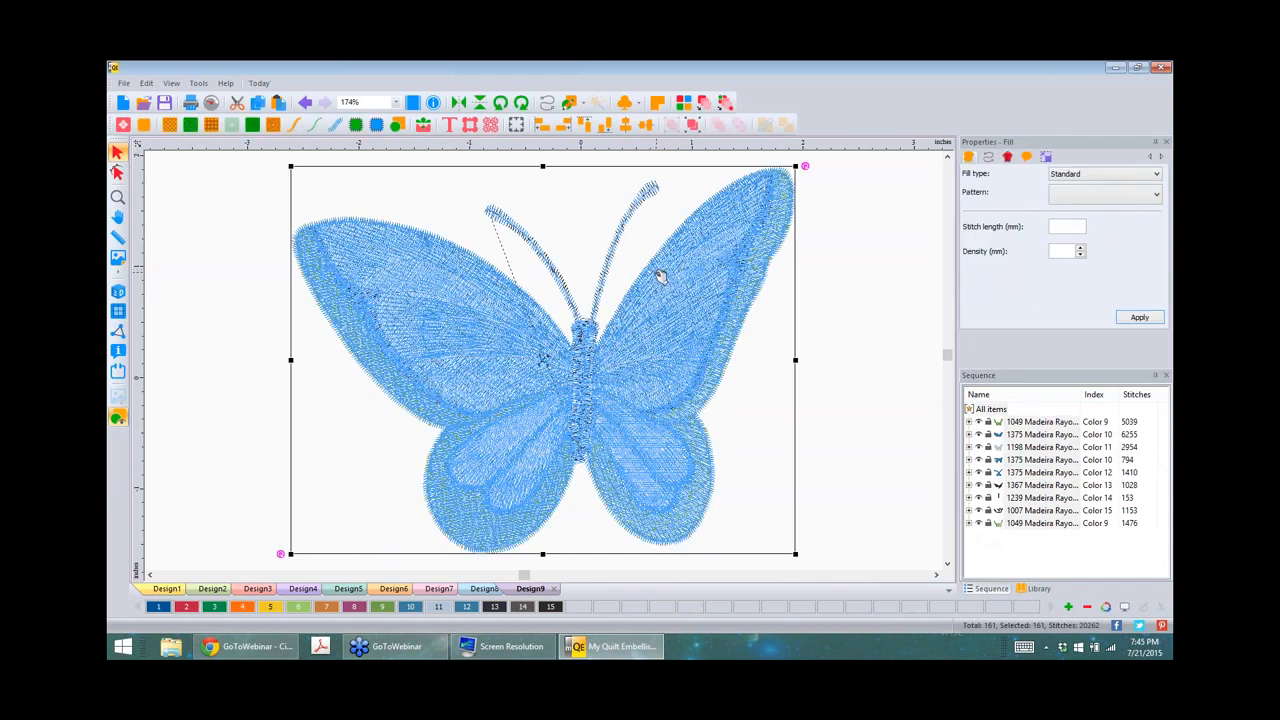
pyautogui.rightClick(658, 275)
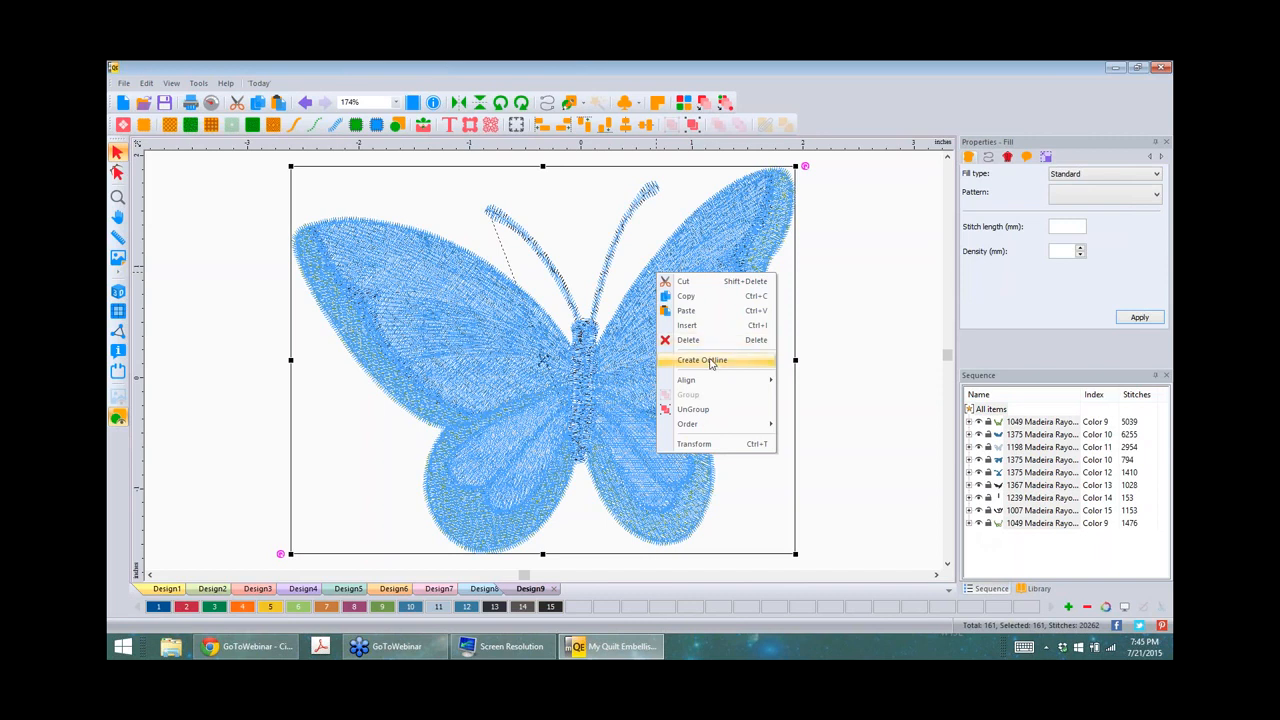
pyautogui.click(705, 360)
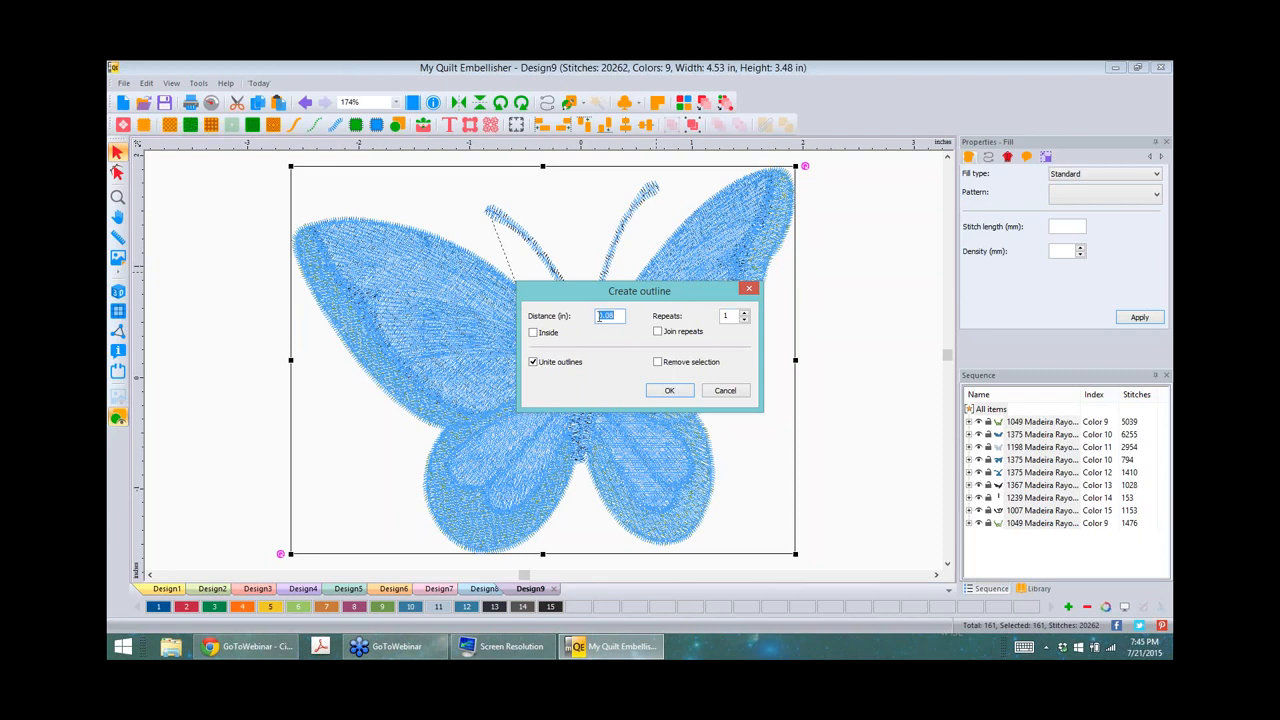
pyautogui.moveTo(616, 315); pyautogui.dragTo(608, 312)
pyautogui.press('BackSpace')
pyautogui.click(668, 392)
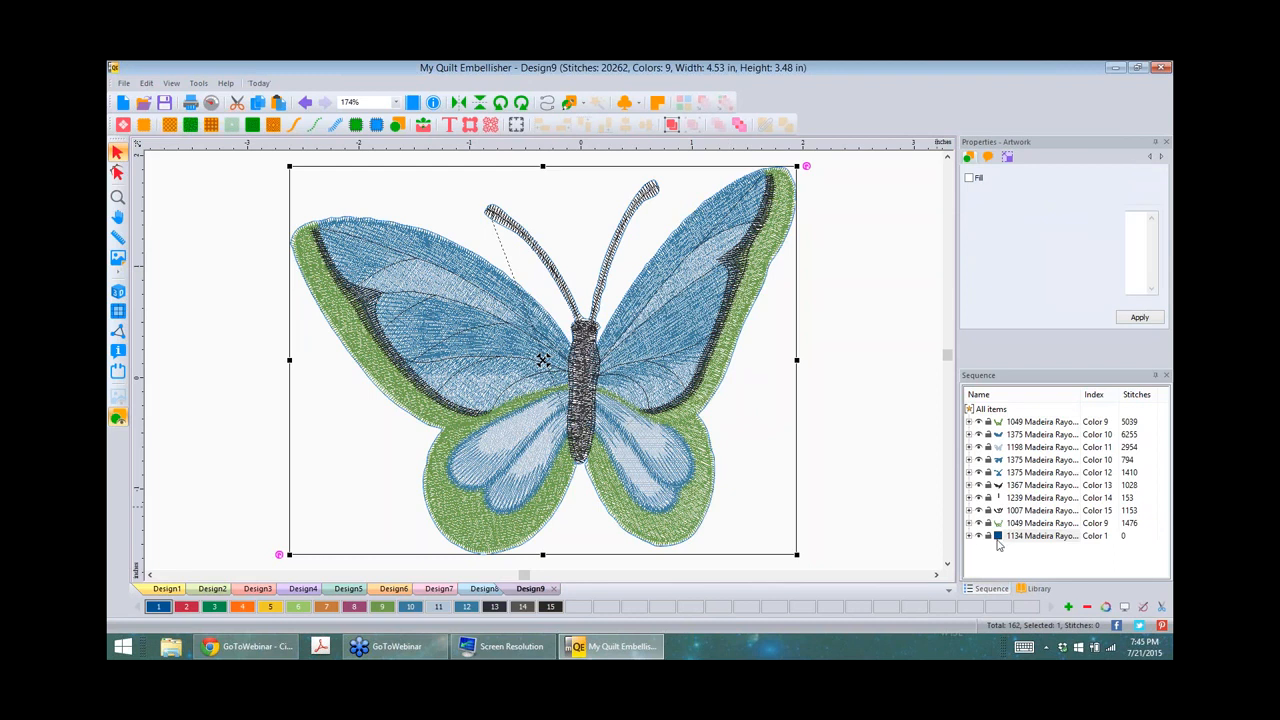
# Step: Convert the butterfly's outline artwork, listed last in the stitch sequence, into a standard run stitch
pyautogui.click(969, 536)
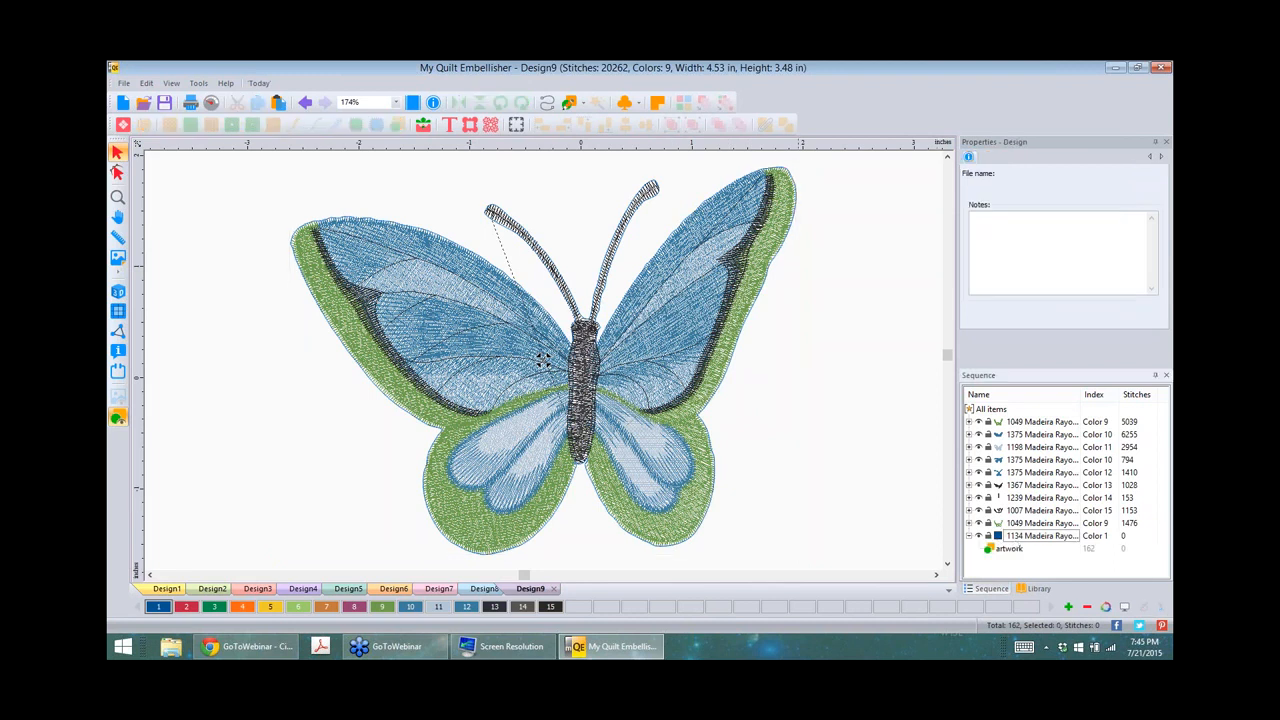
pyautogui.click(1006, 551)
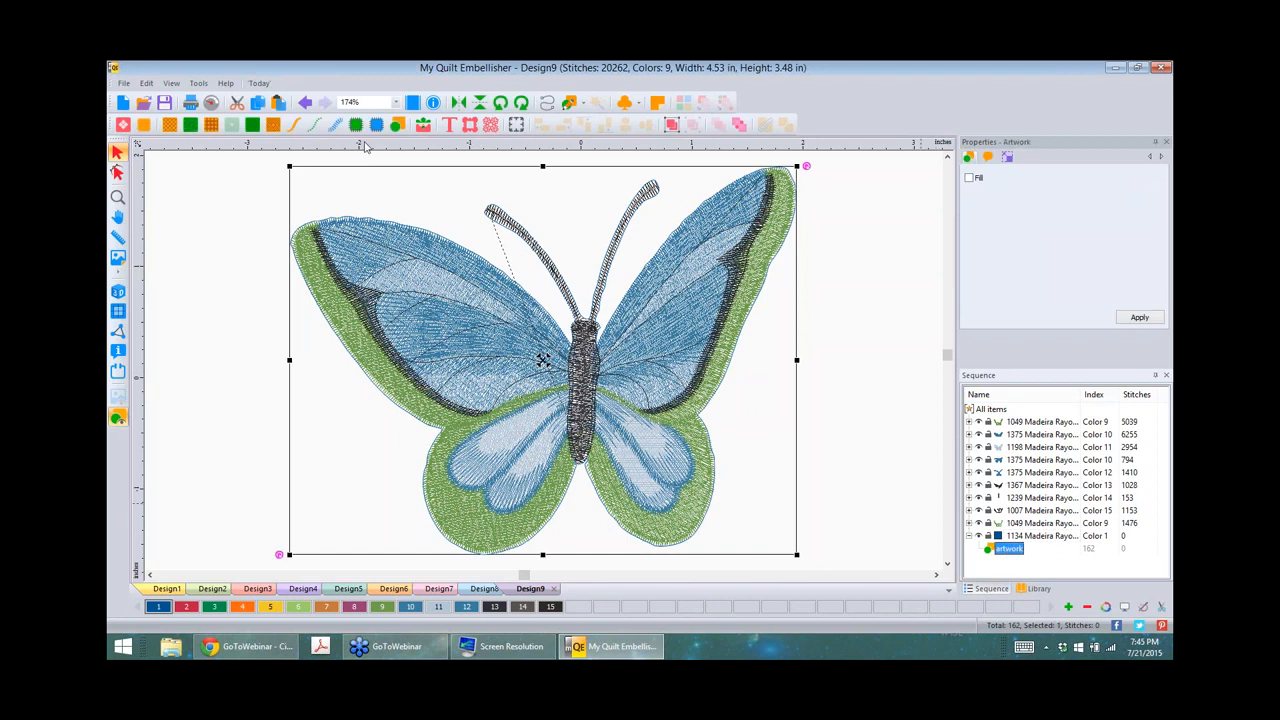
pyautogui.click(295, 126)
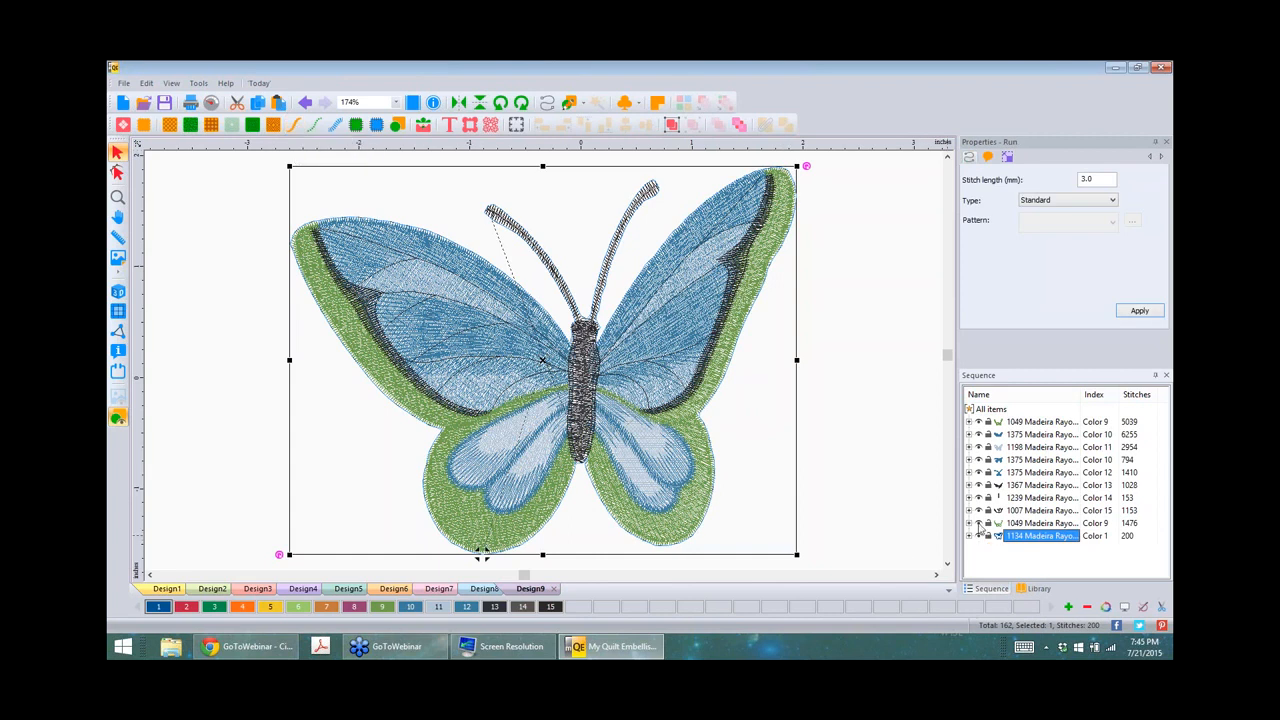
# Step: Hide the second 1049 layer and the 1007 layer, and toggle the 1367 layer's visibility to check its contents
pyautogui.click(979, 524)
pyautogui.click(981, 512)
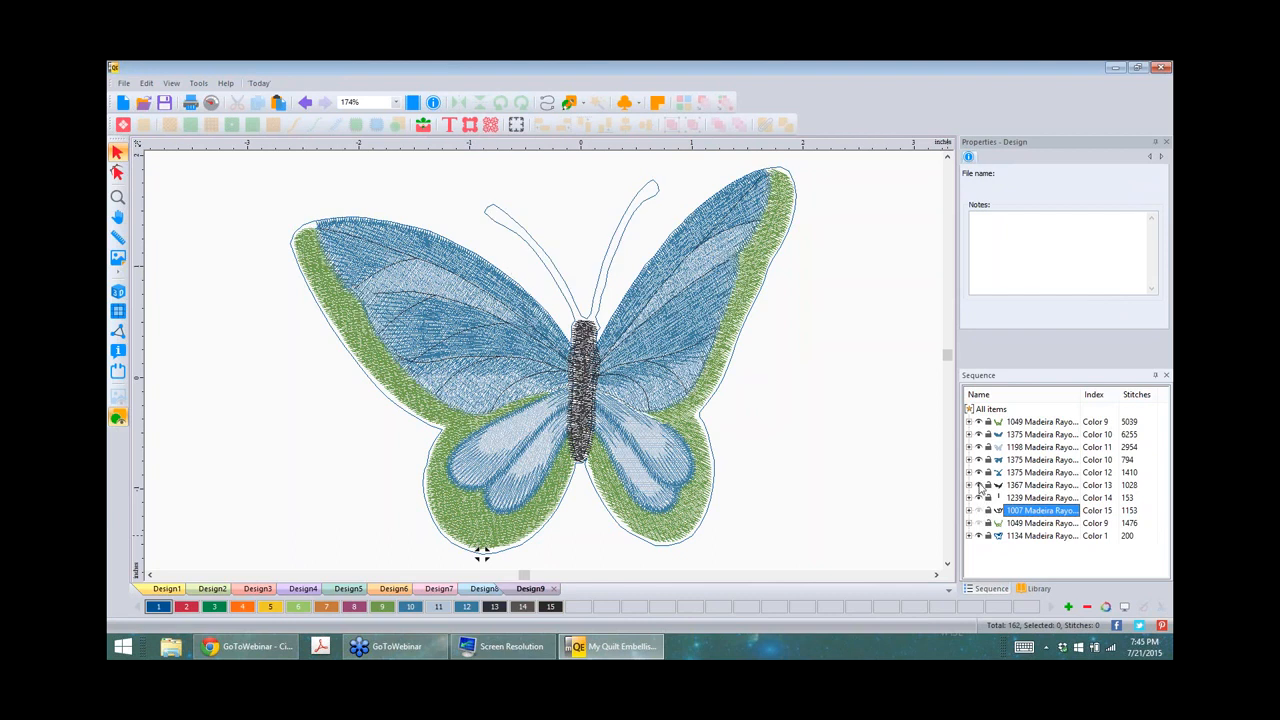
pyautogui.click(980, 486)
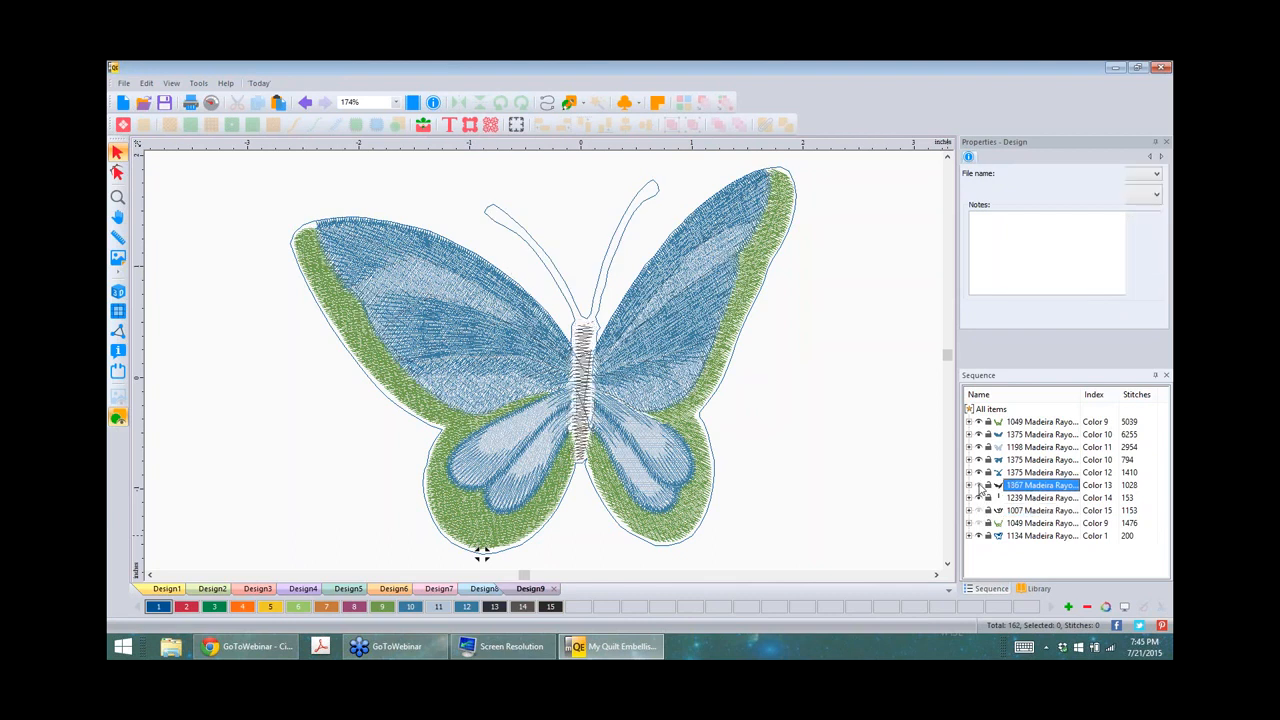
pyautogui.click(980, 486)
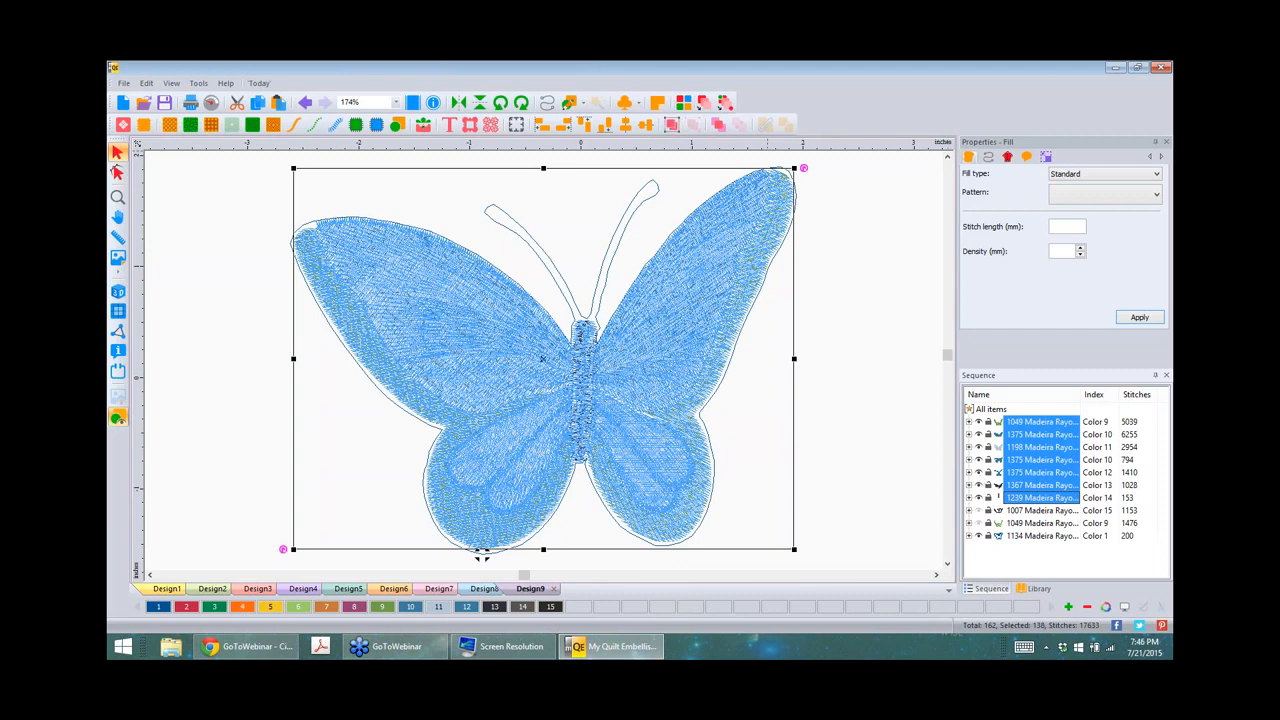
# Step: Collapse the stitch sequence and hide the first five color layers, leaving the body, wing veins and outline
pyautogui.click(924, 371)
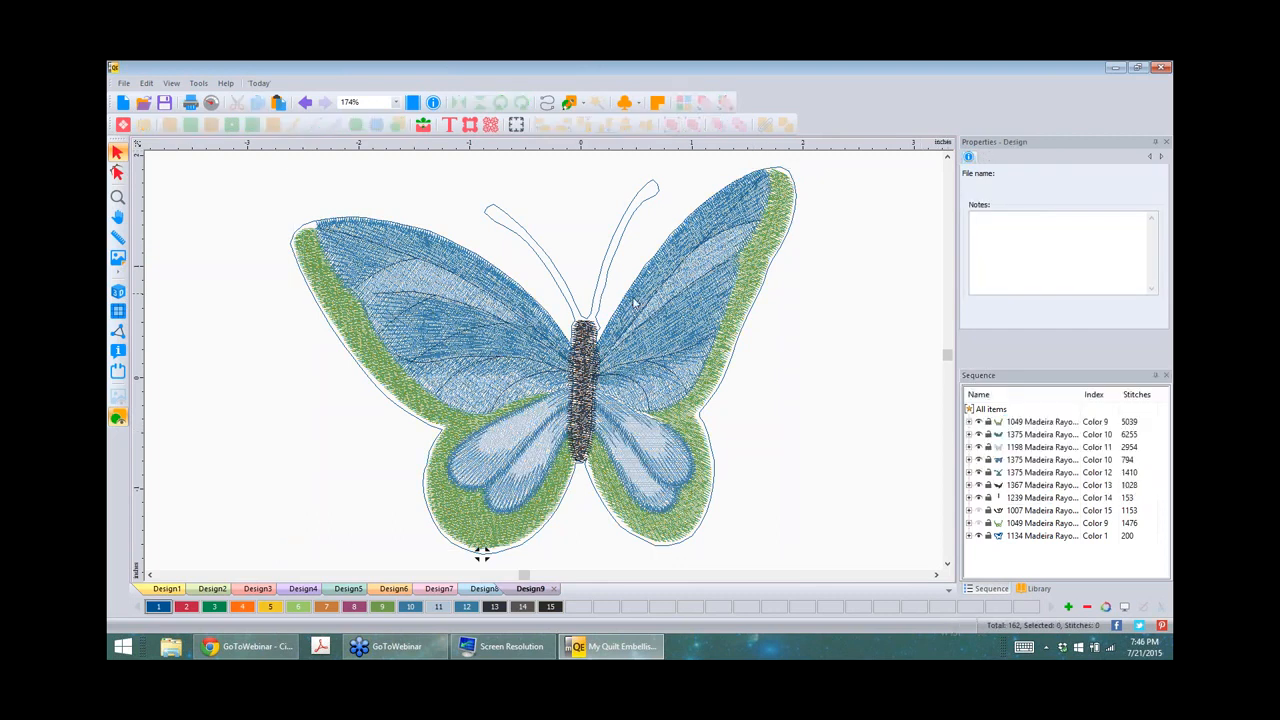
pyautogui.click(634, 297)
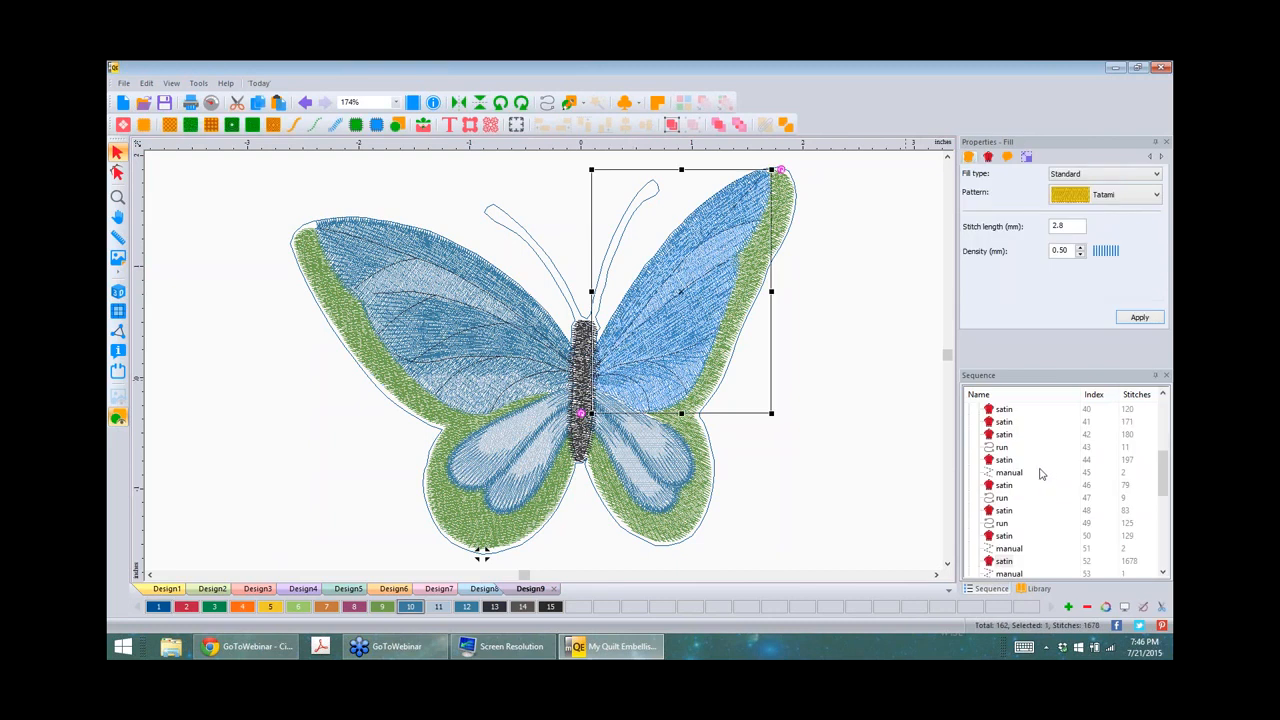
pyautogui.rightClick(1040, 473)
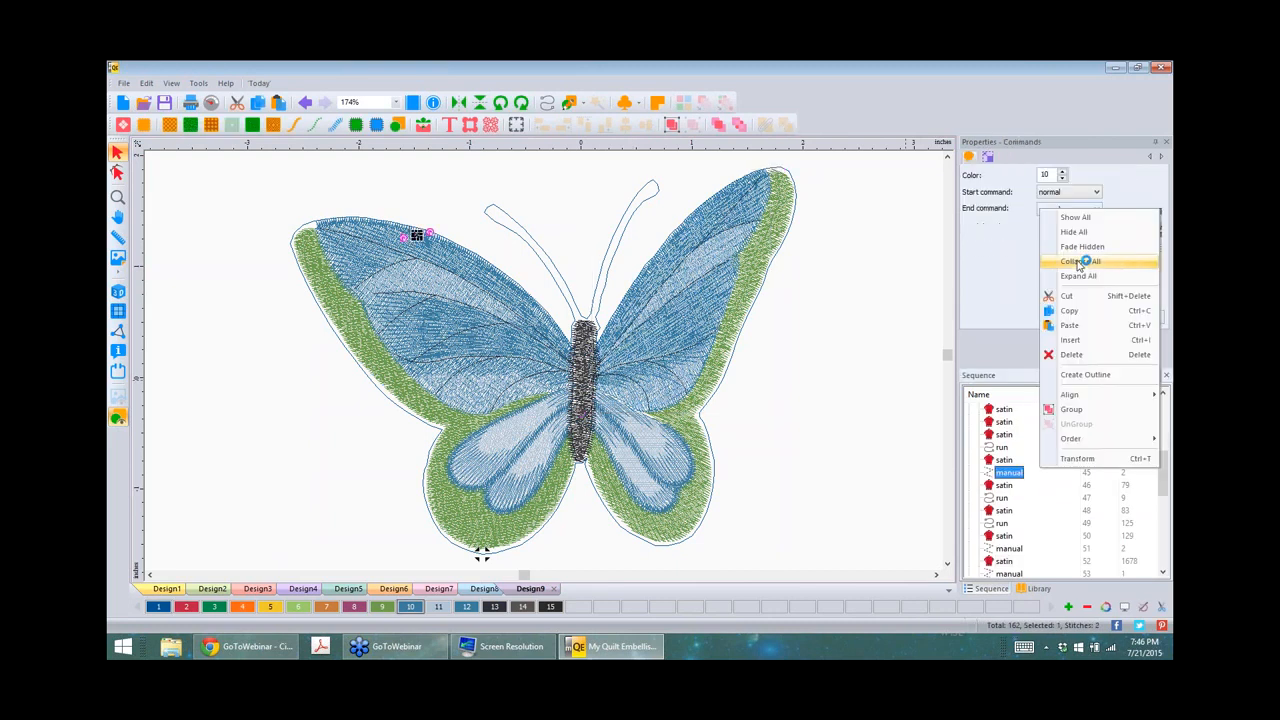
pyautogui.click(1080, 262)
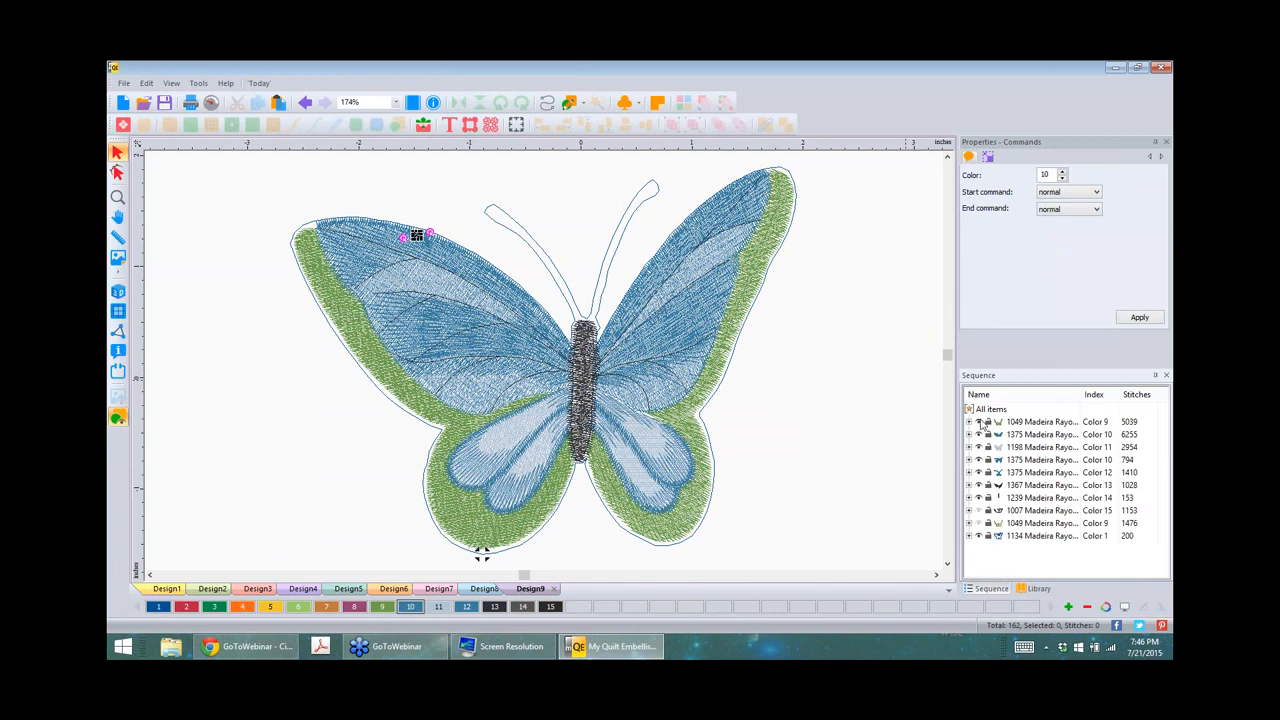
pyautogui.click(978, 422)
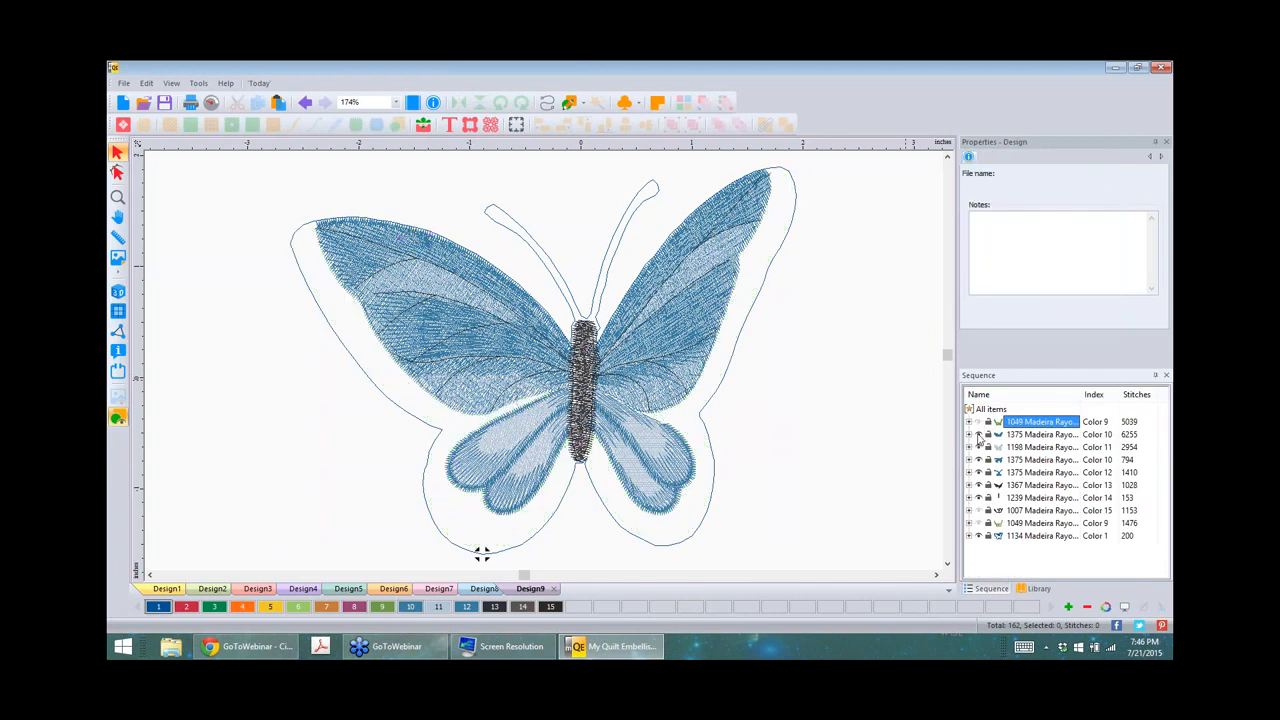
pyautogui.click(978, 435)
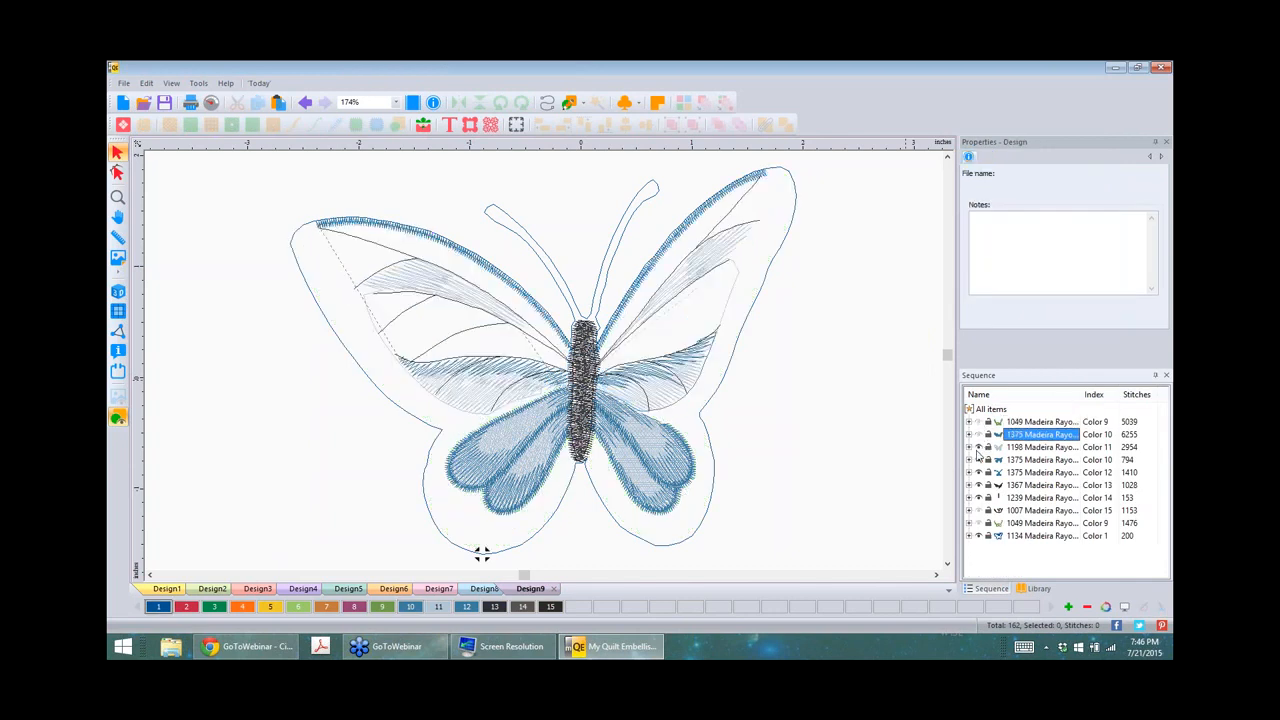
pyautogui.click(978, 448)
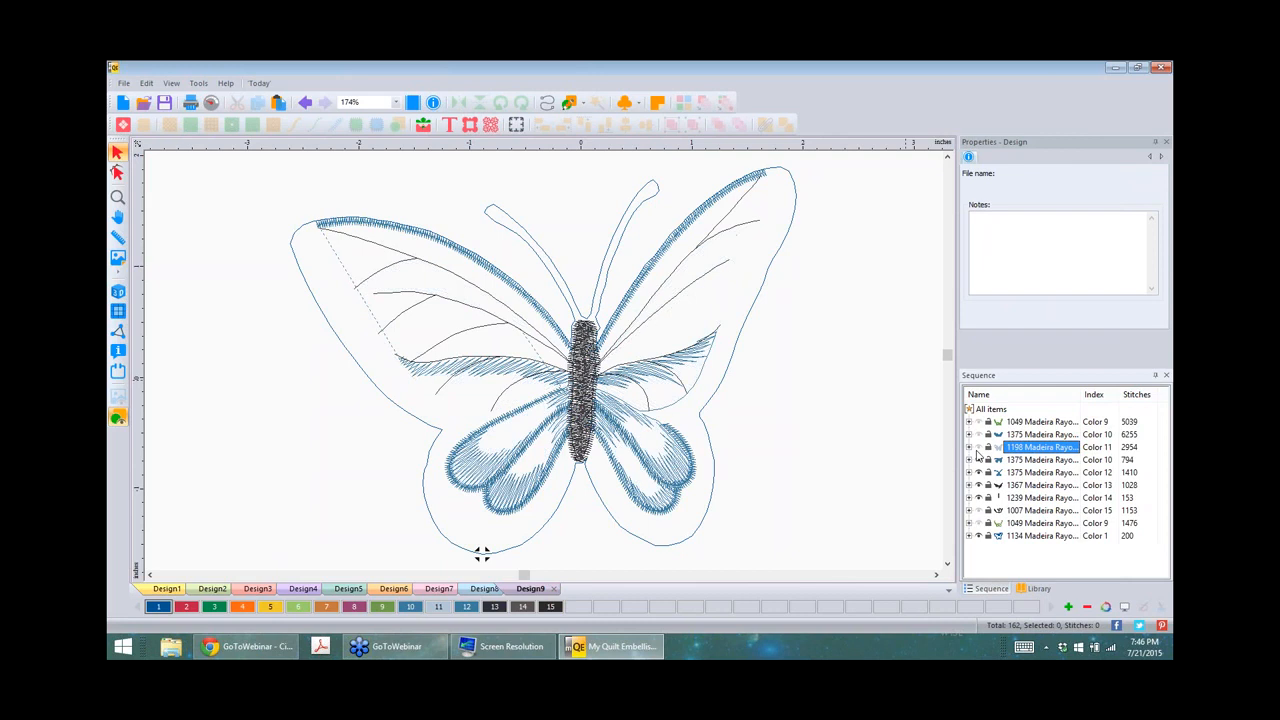
pyautogui.click(978, 451)
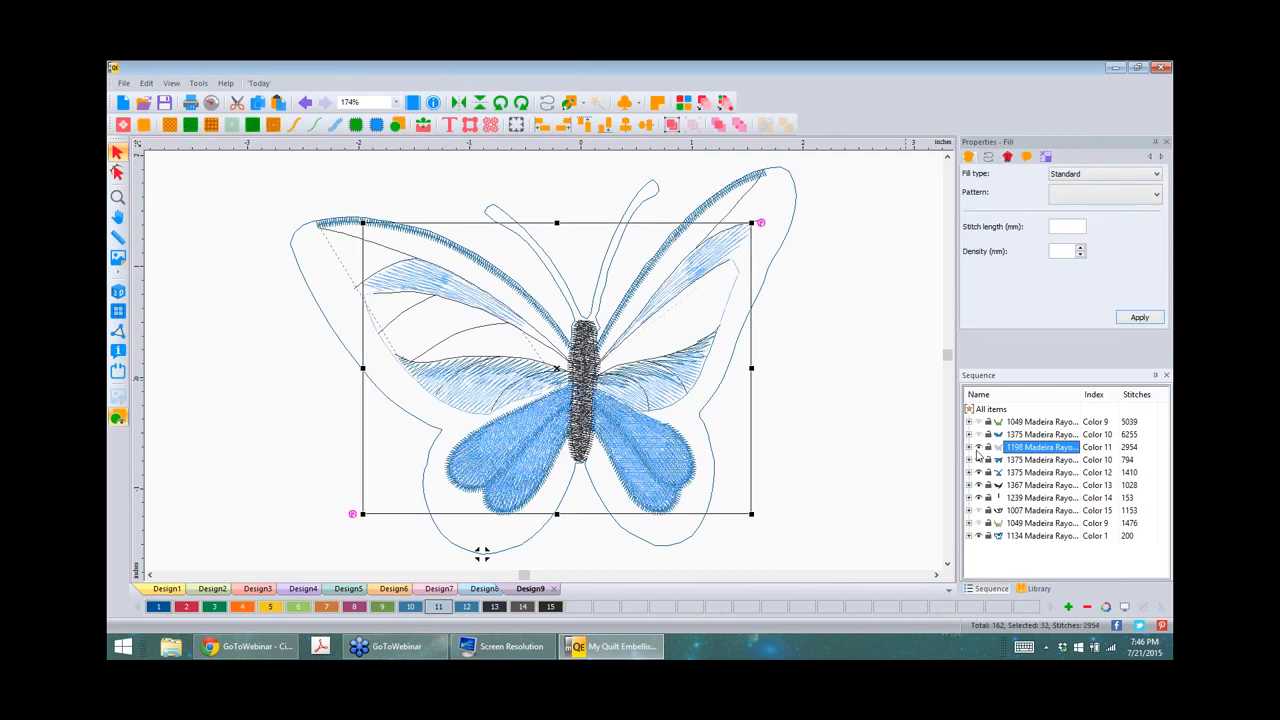
pyautogui.click(978, 449)
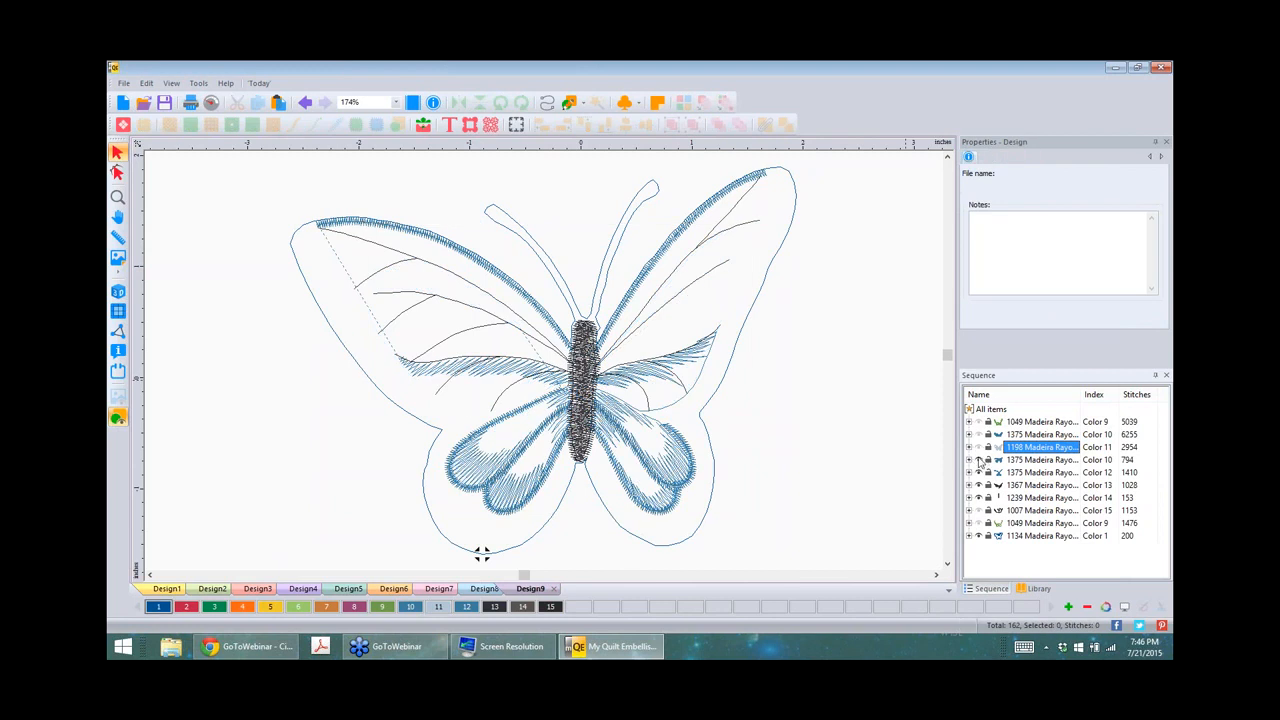
pyautogui.click(979, 460)
pyautogui.click(979, 472)
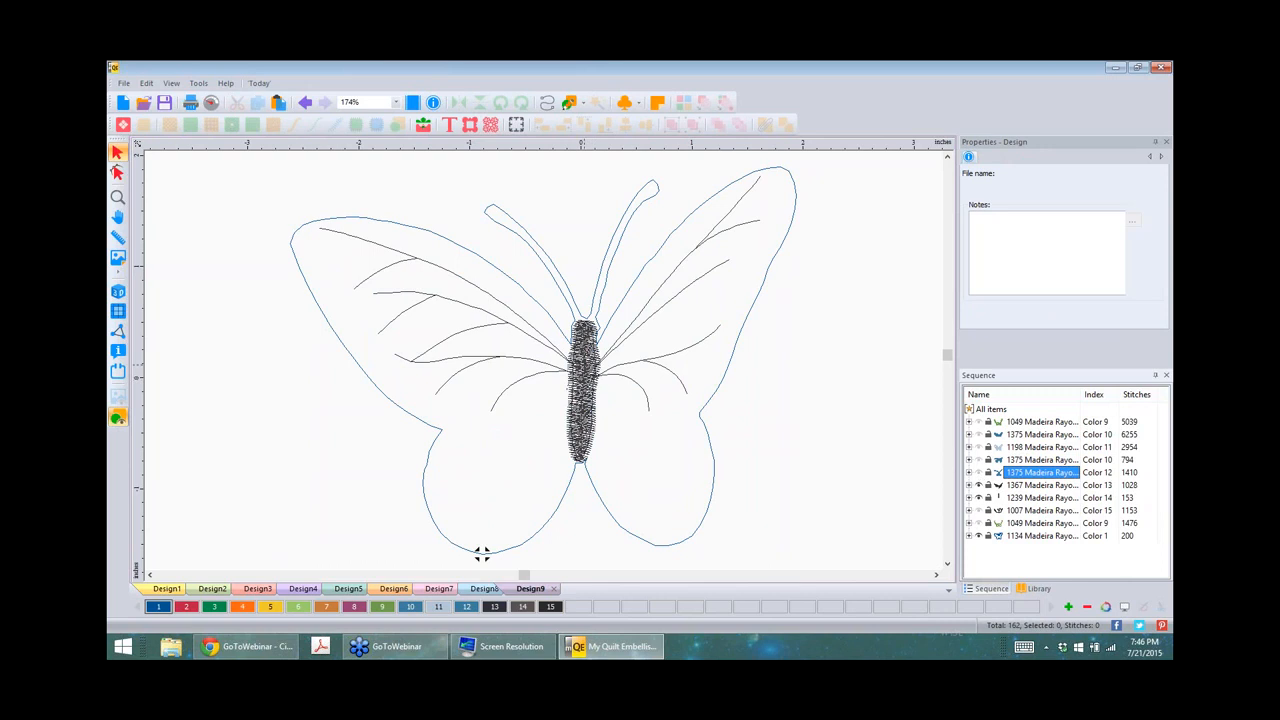
# Step: Delete the body's satin object from the 1367 color layer
pyautogui.click(584, 385)
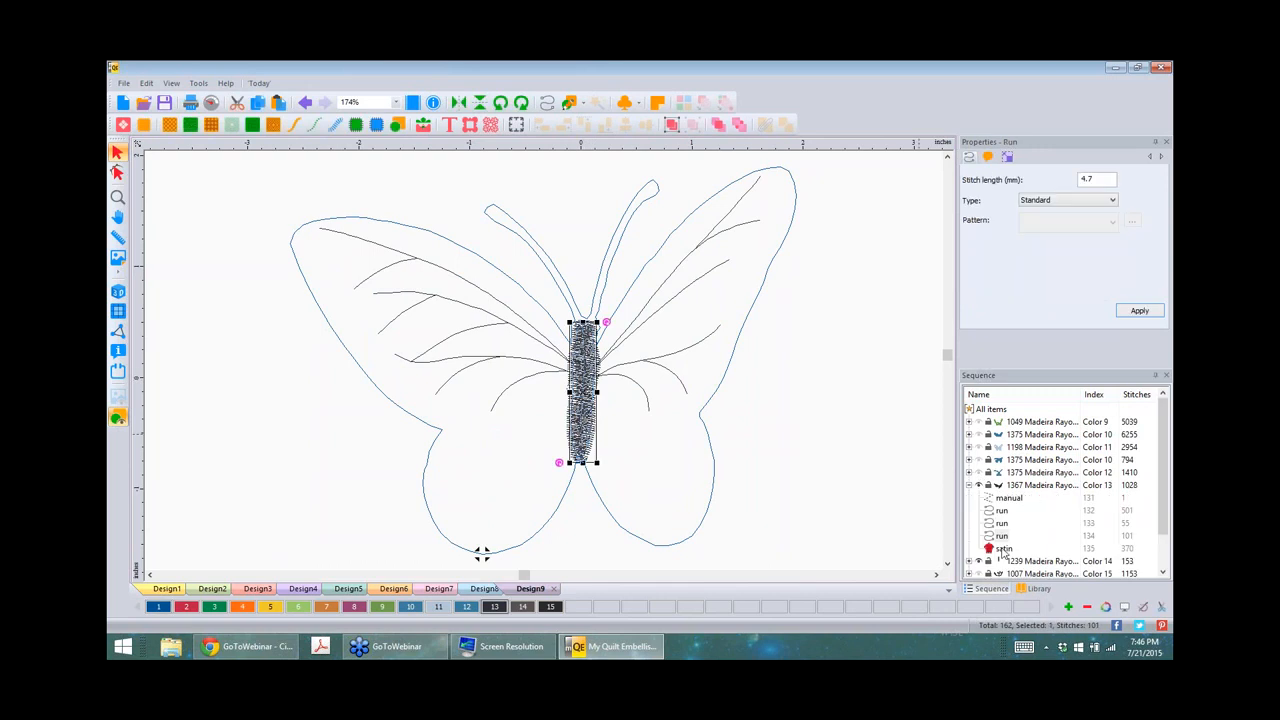
pyautogui.click(1003, 549)
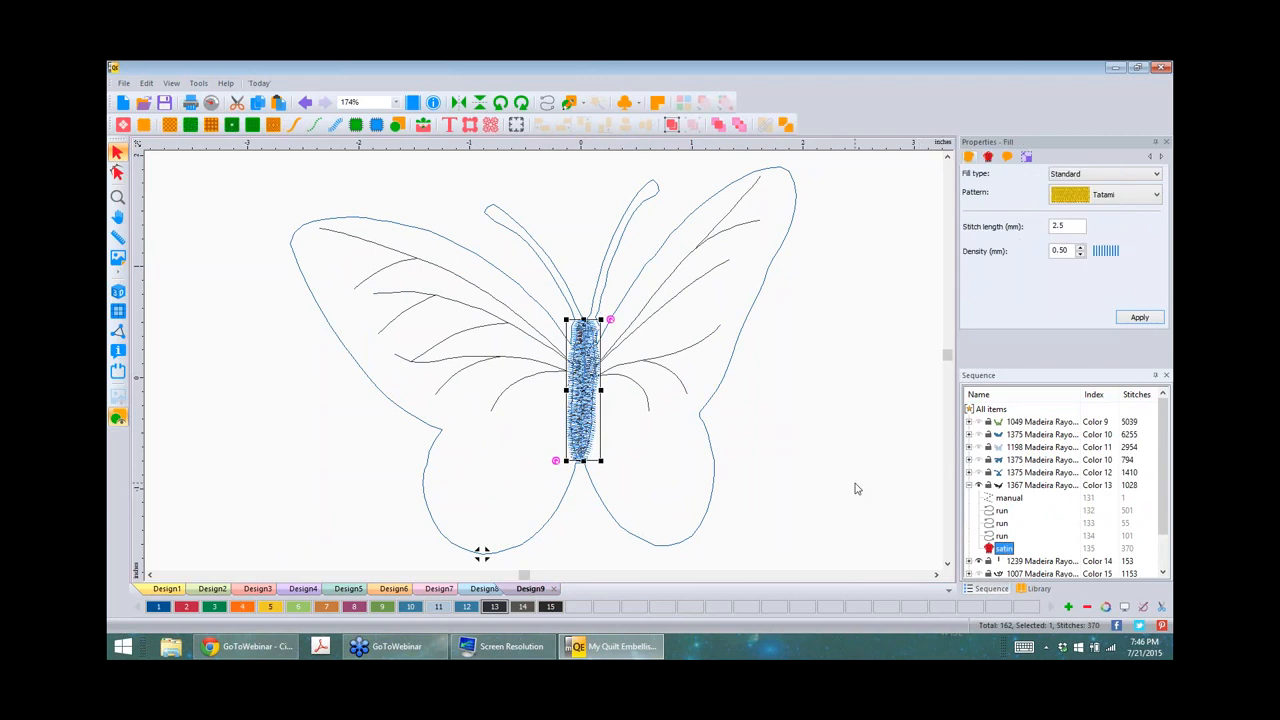
pyautogui.press('Delete')
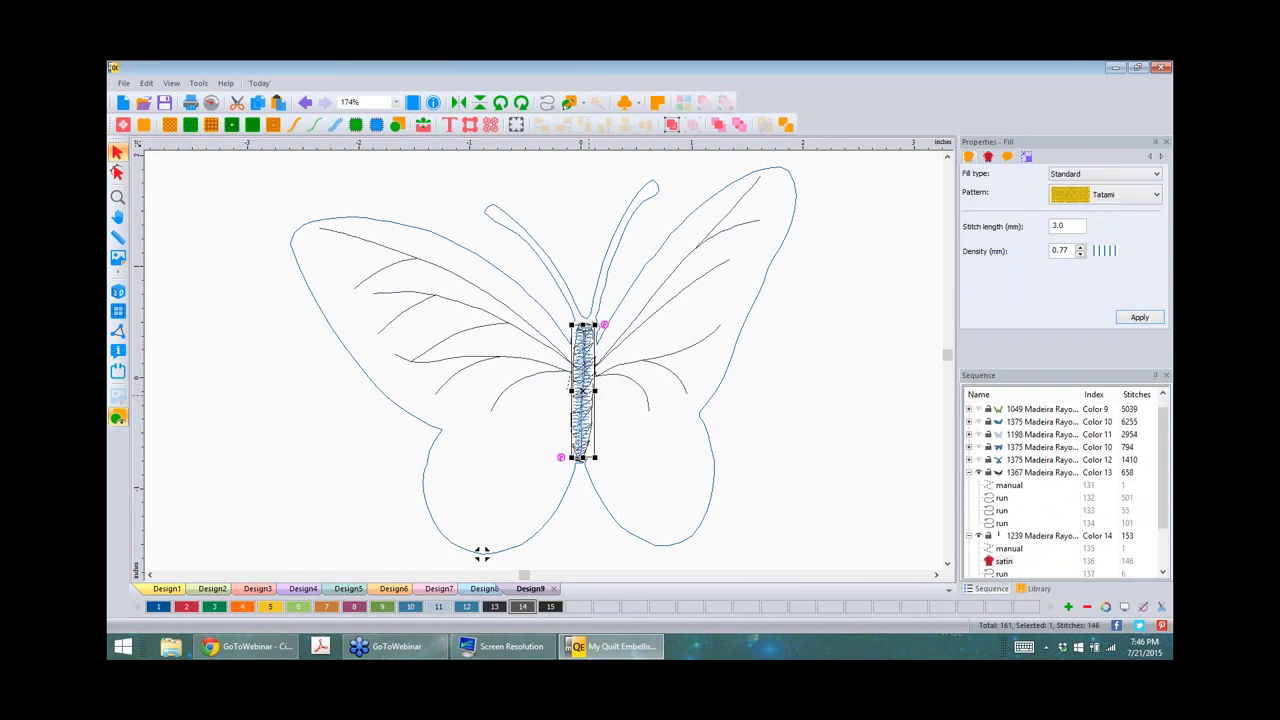
# Step: Delete the body's satin object from the 1239 color layer, then remove the rest of that layer
pyautogui.click(1010, 485)
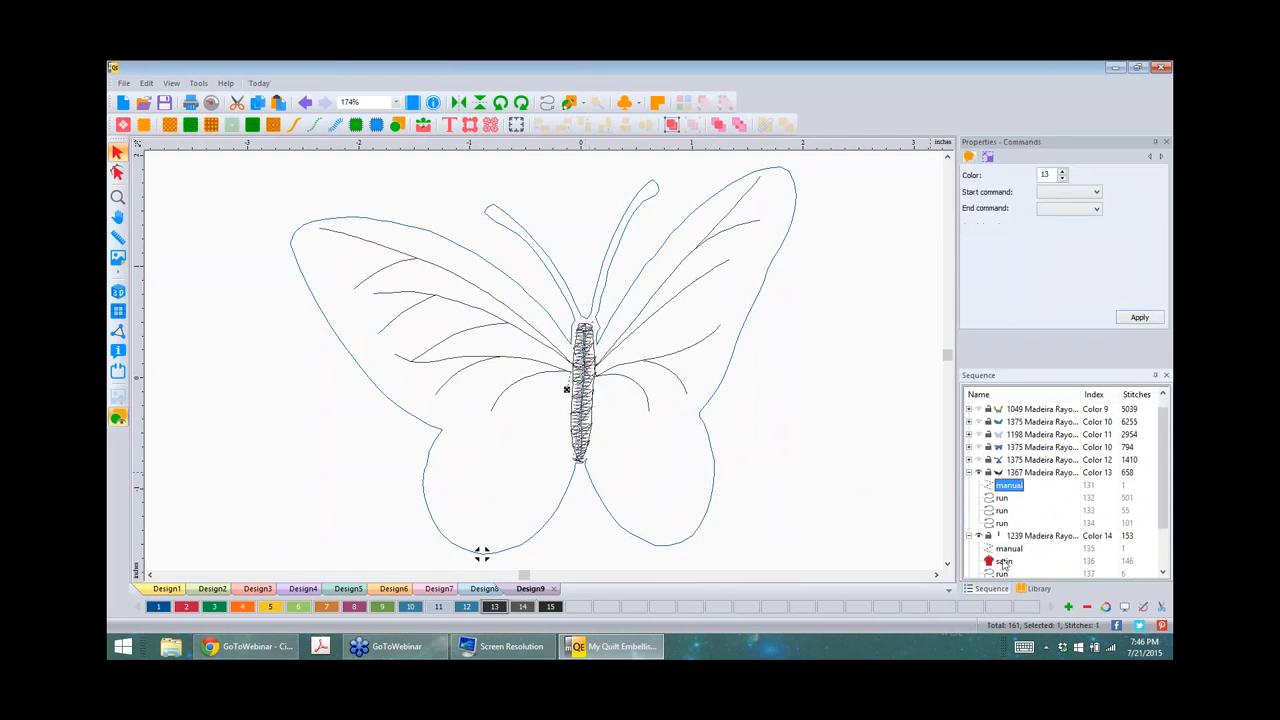
pyautogui.click(1005, 562)
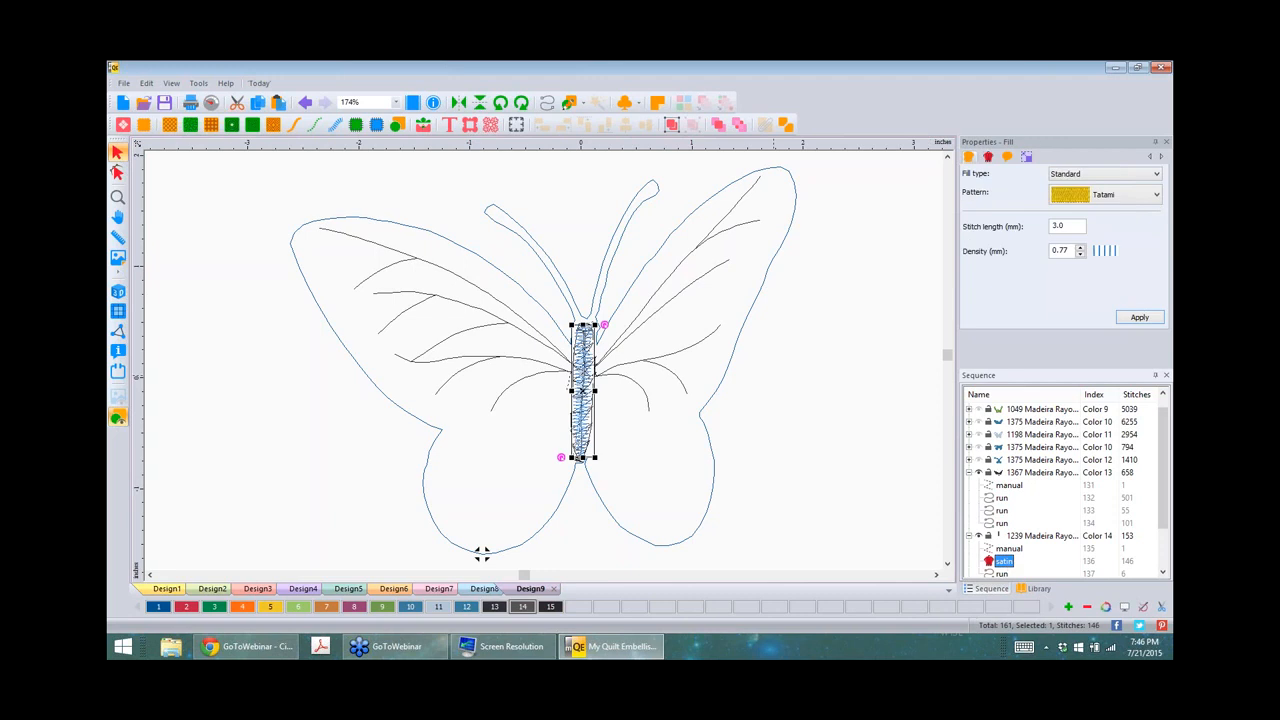
pyautogui.press('Delete')
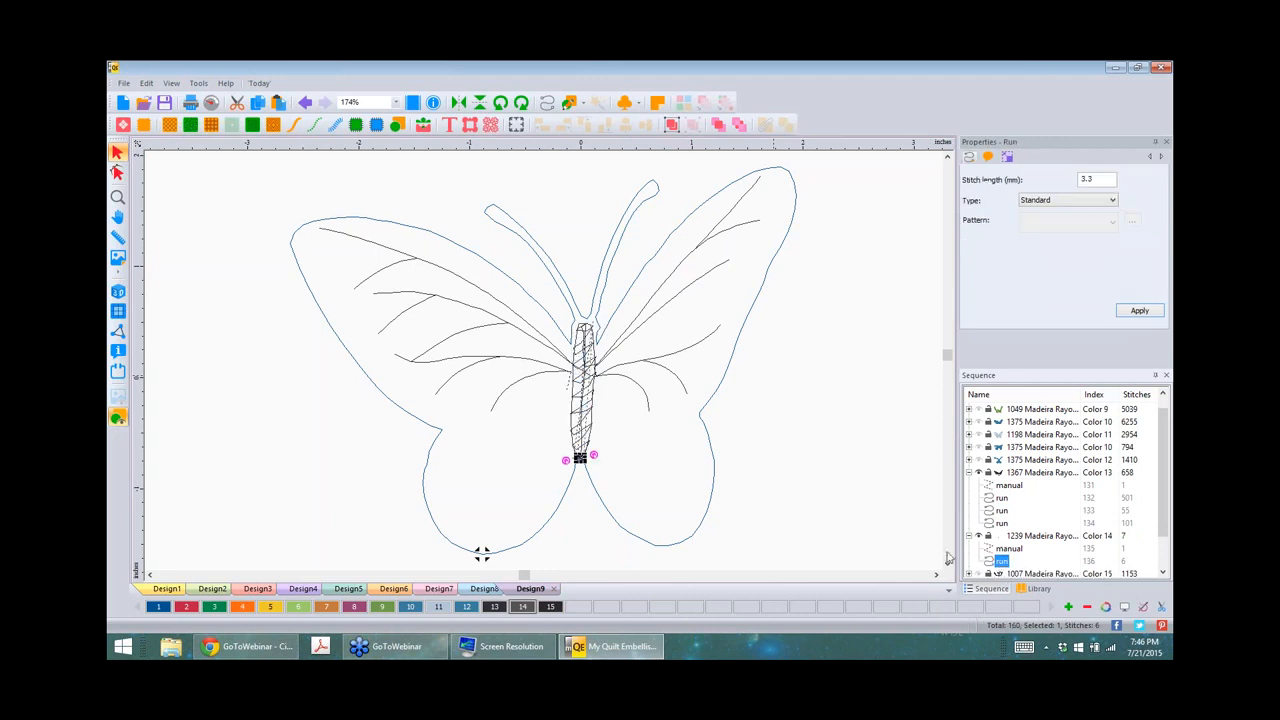
pyautogui.click(1042, 536)
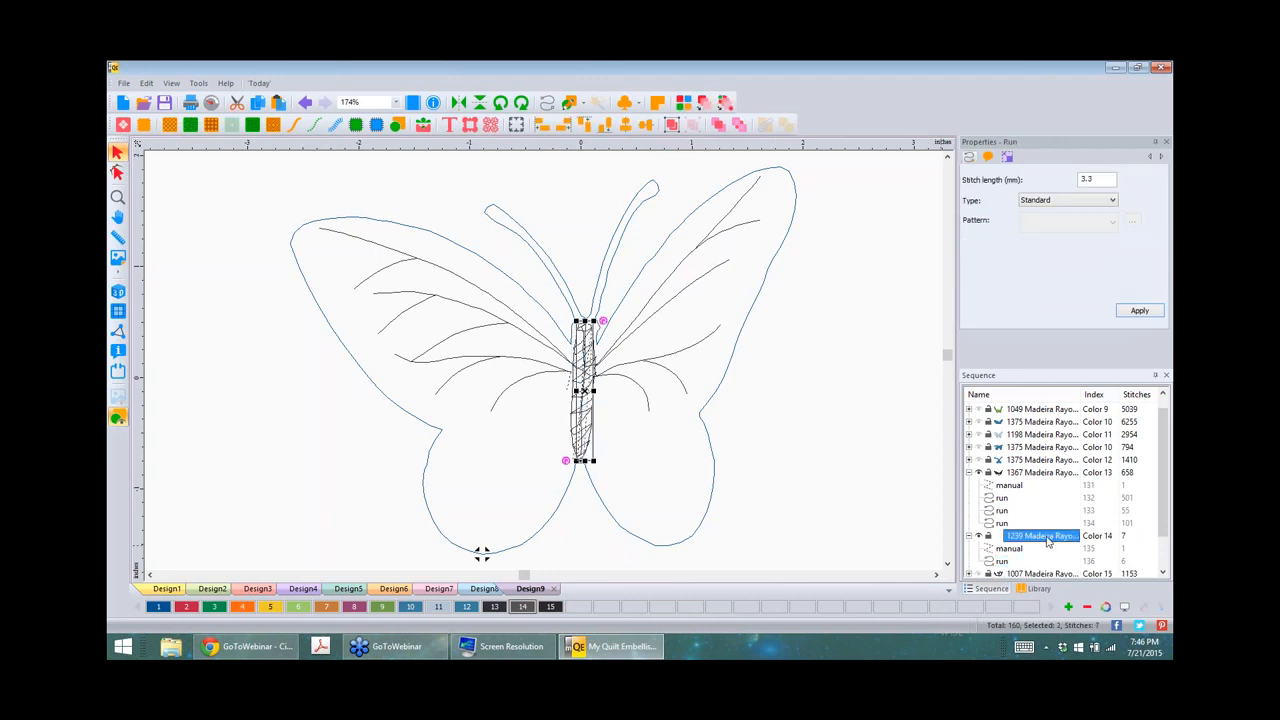
pyautogui.press('Delete')
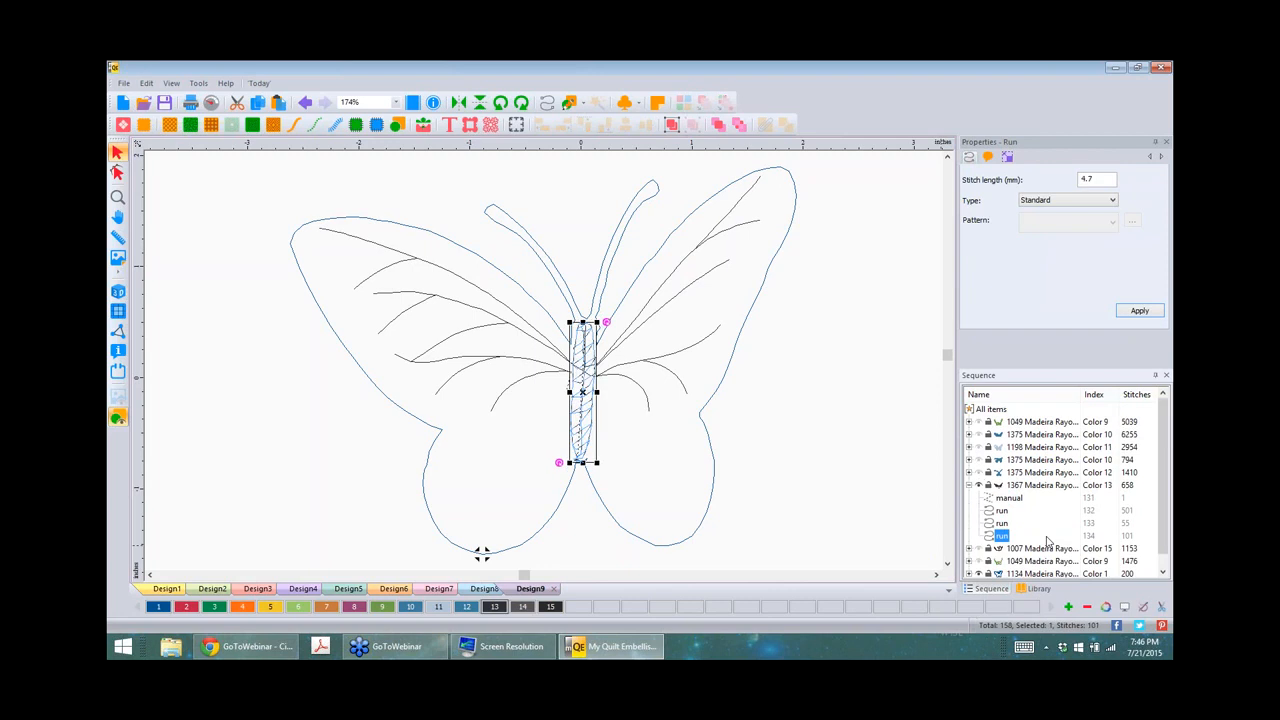
# Step: Delete the manual stitch and the body's crisscross underlay run from the 1367 color layer
pyautogui.click(1007, 498)
pyautogui.press('Delete')
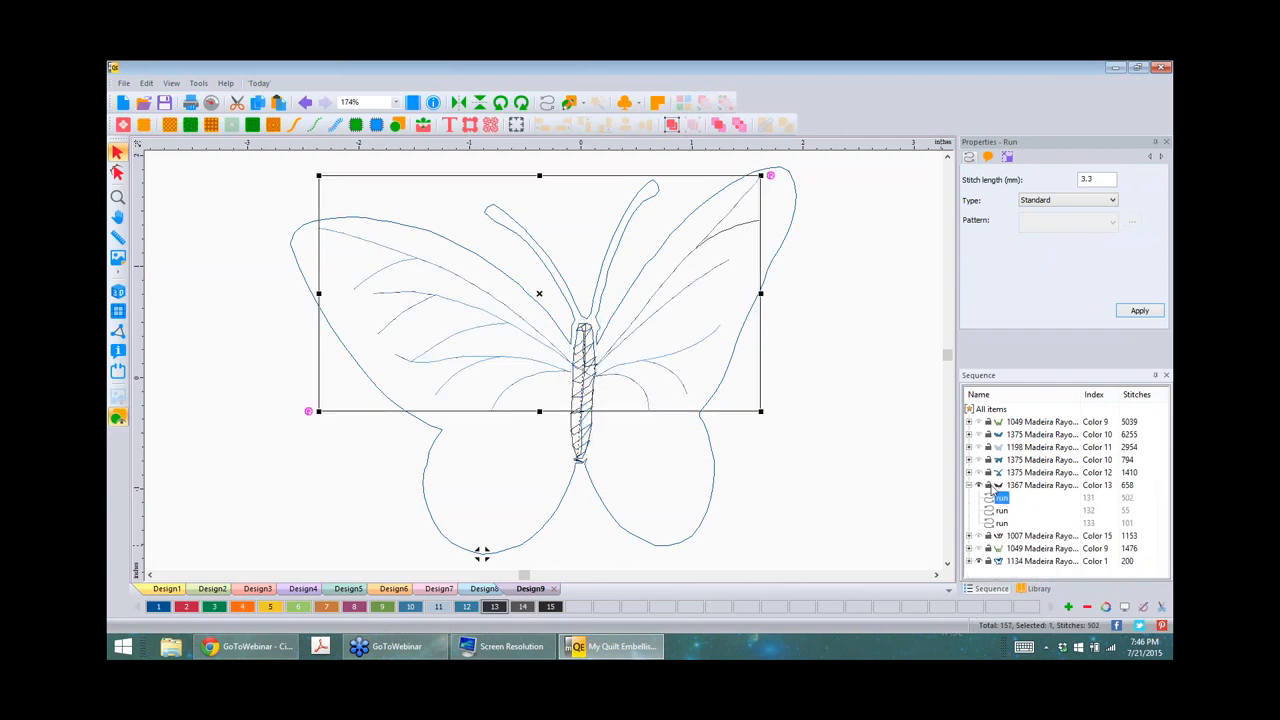
pyautogui.click(1002, 520)
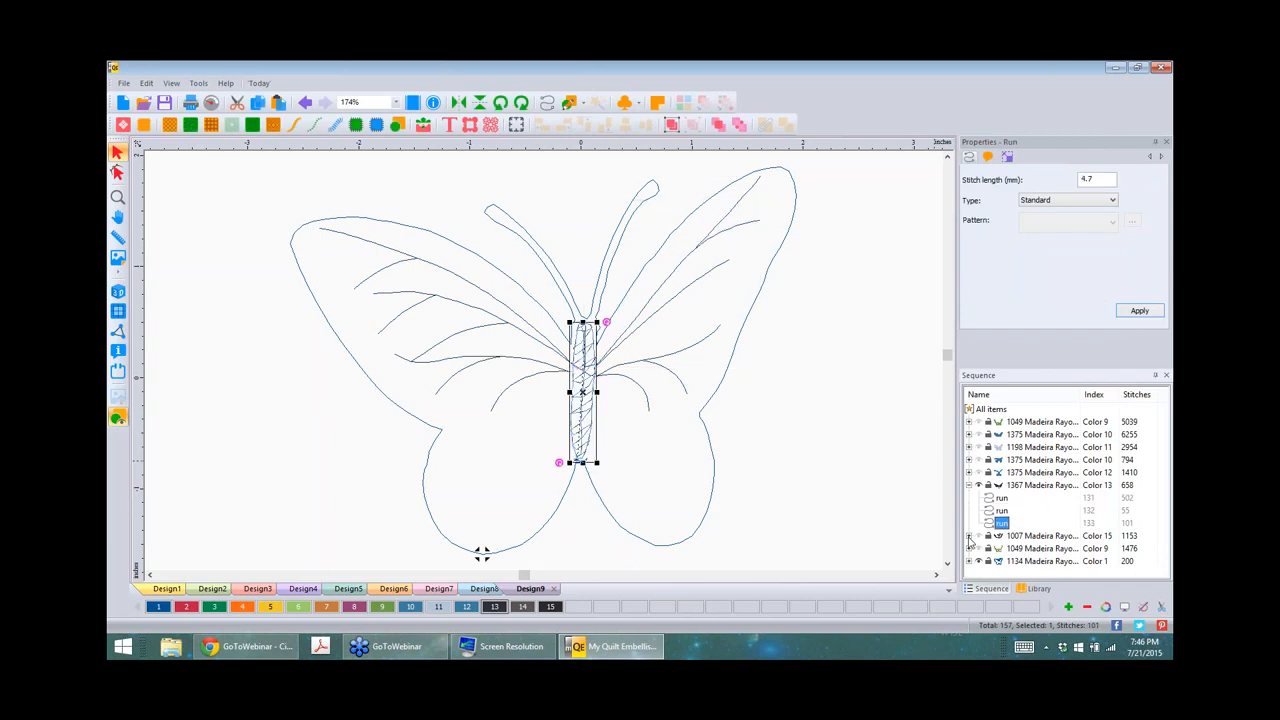
pyautogui.click(969, 537)
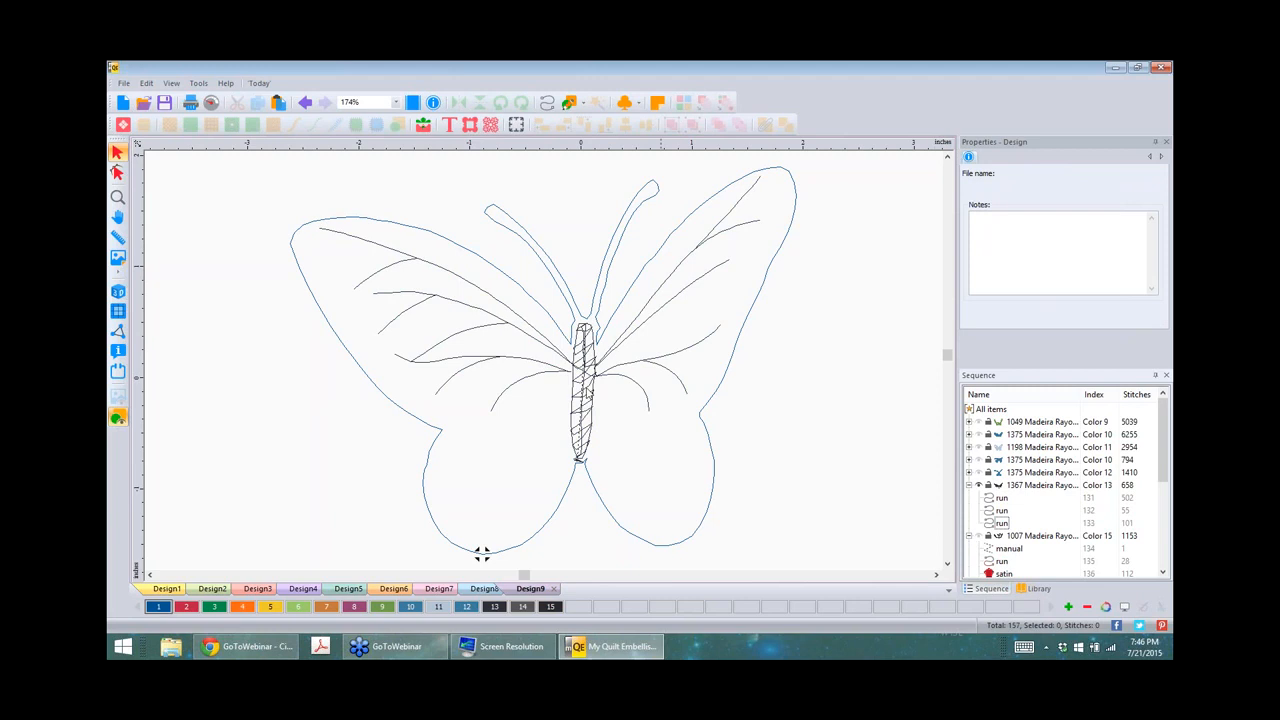
pyautogui.click(582, 393)
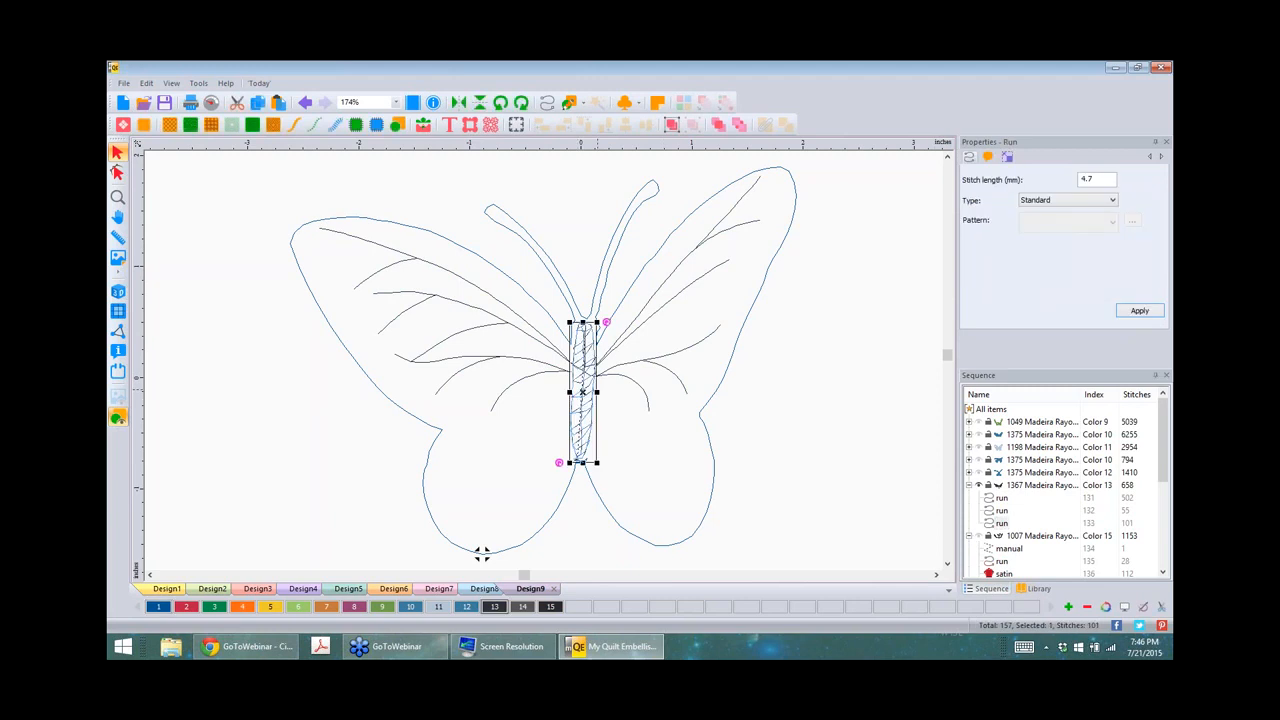
pyautogui.press('Delete')
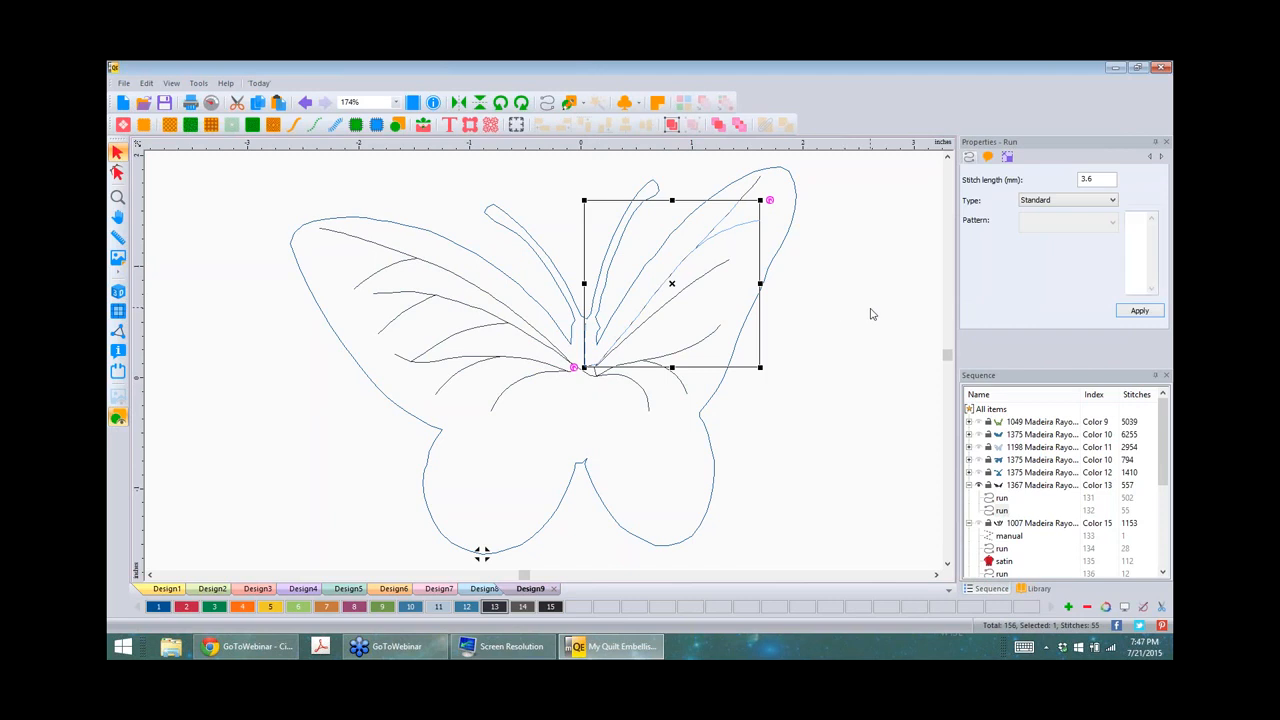
# Step: Delete the two remaining wing-vein run objects in the 1367 layer, leaving only the run outline in view
pyautogui.click(869, 314)
pyautogui.click(585, 365)
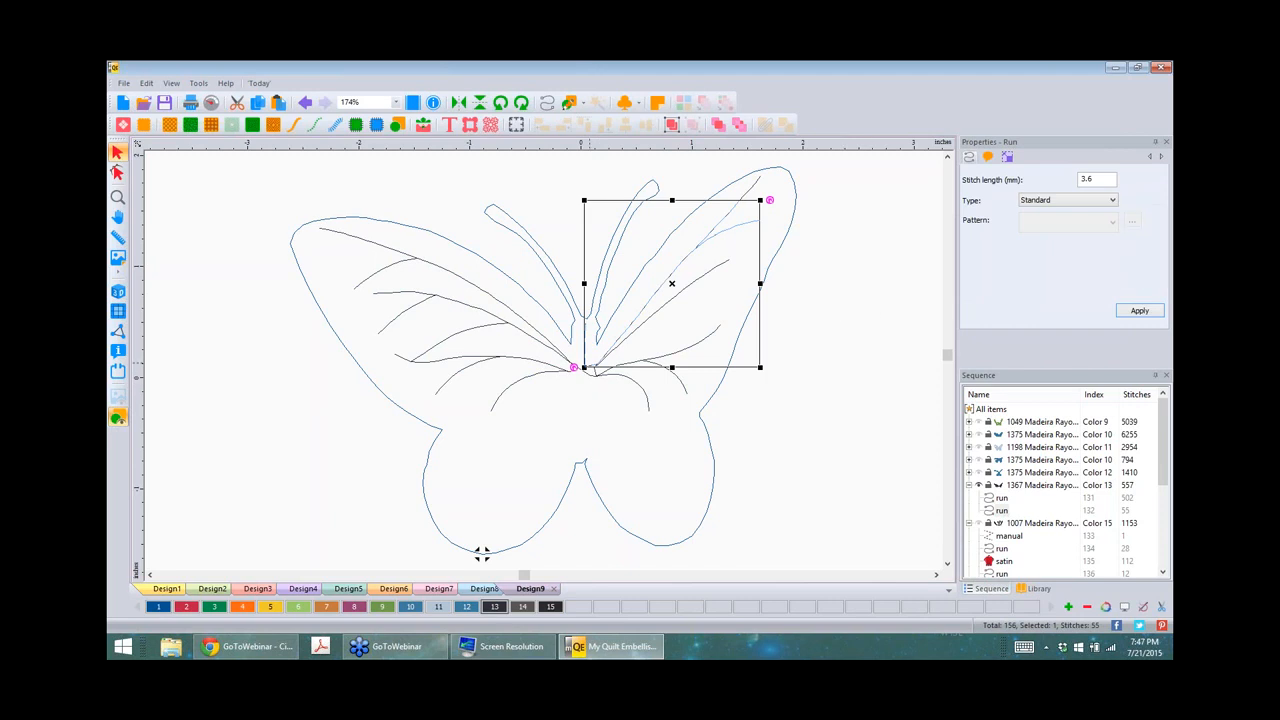
pyautogui.press('Delete')
pyautogui.press('Delete')
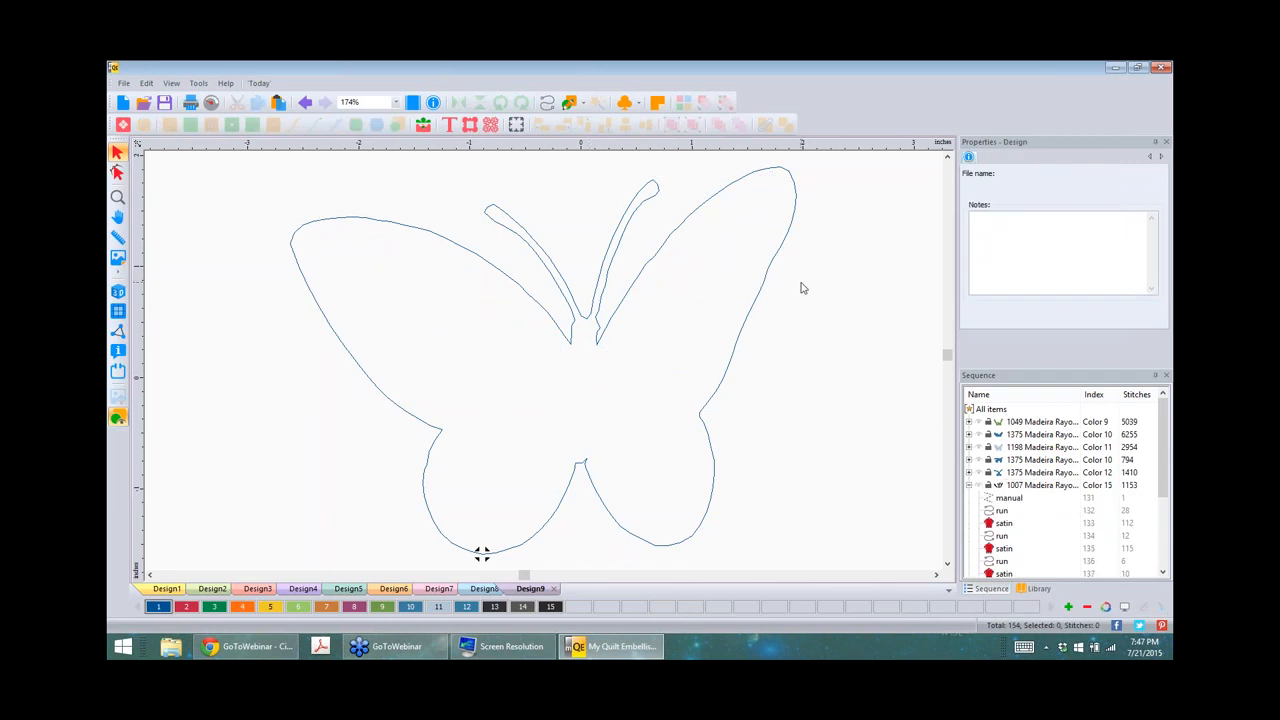
# Step: Start a new design and browse the circle, classic star, drunkard's path and curved fan categories of the quilt block library
pyautogui.scroll(-9, 822, 301)
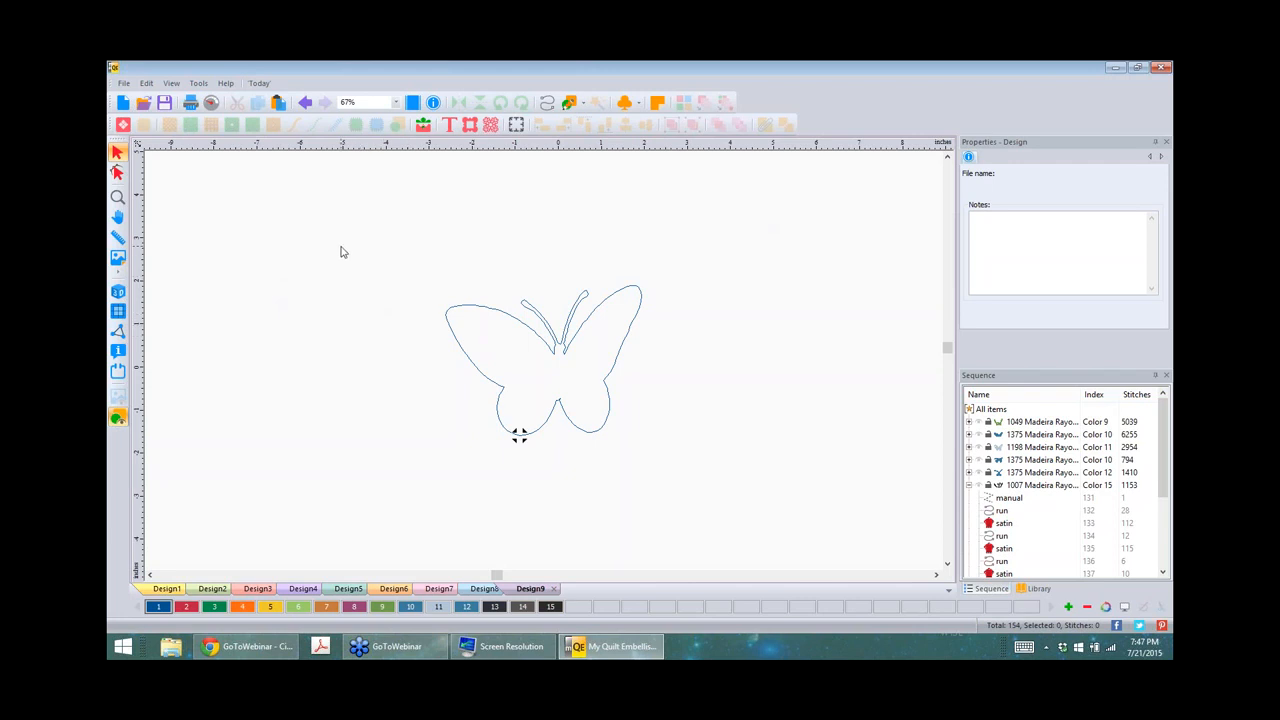
pyautogui.click(123, 103)
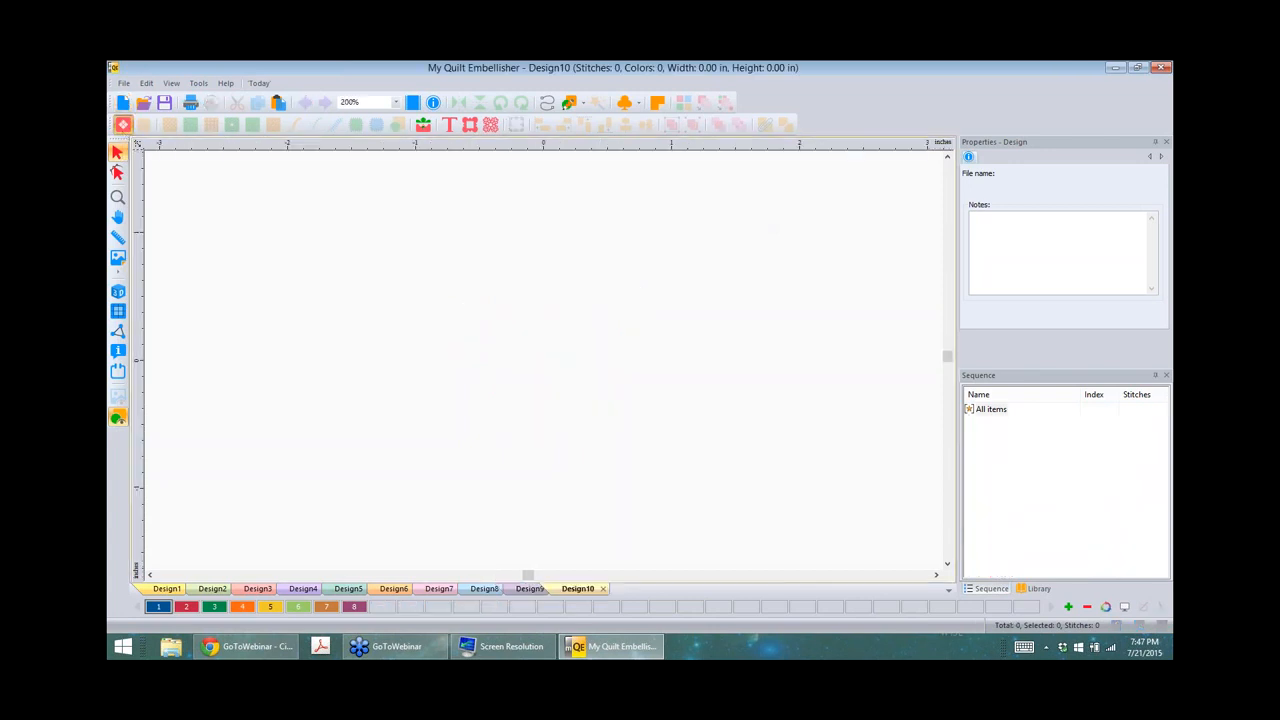
pyautogui.click(123, 125)
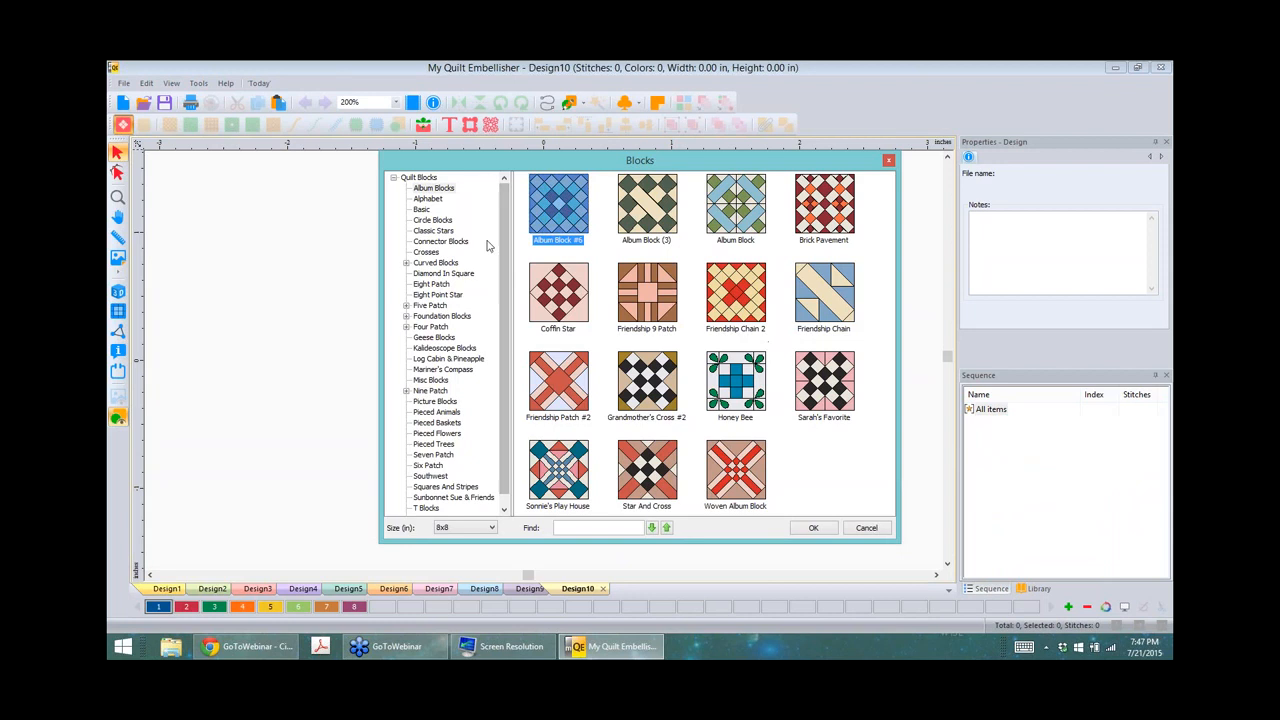
pyautogui.click(445, 222)
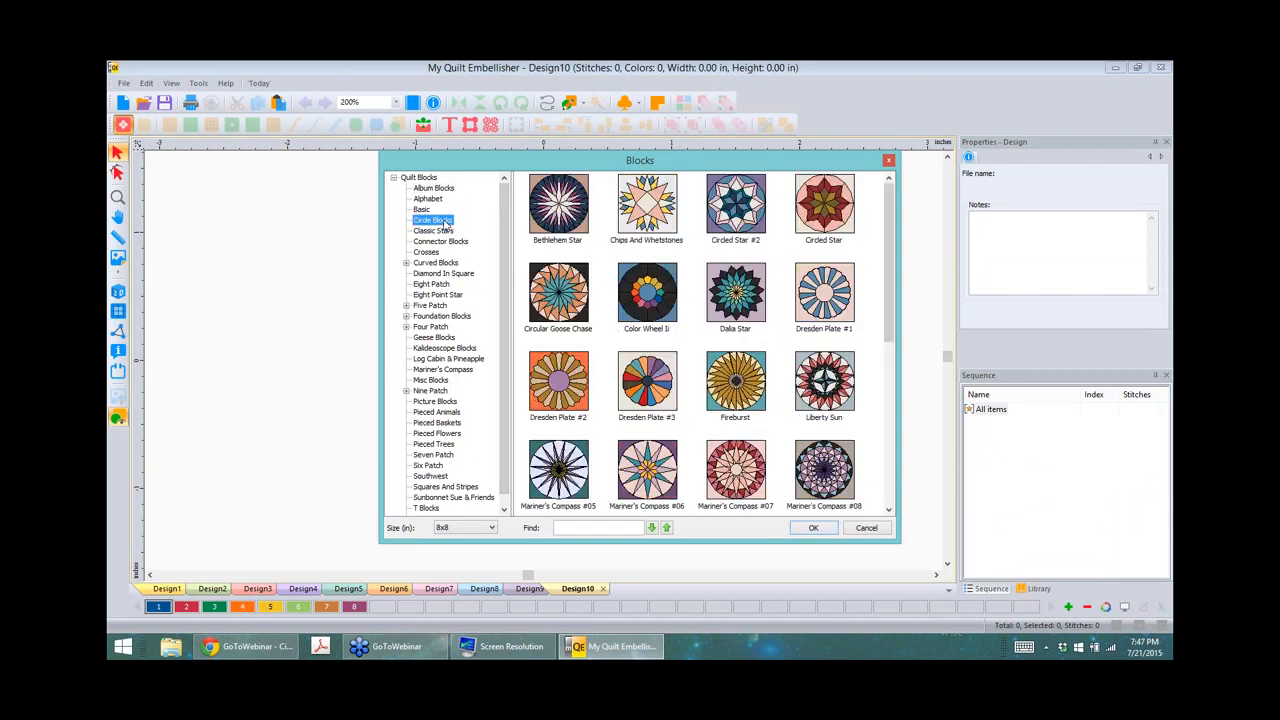
pyautogui.click(435, 231)
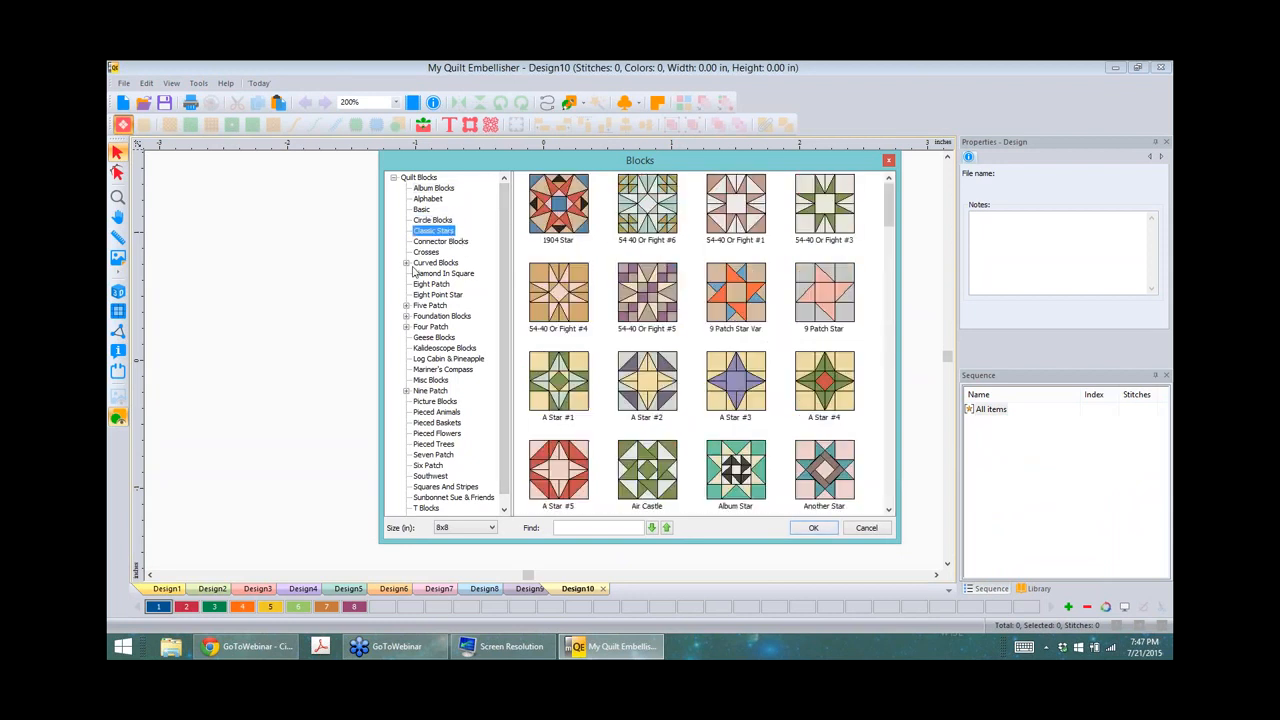
pyautogui.click(406, 262)
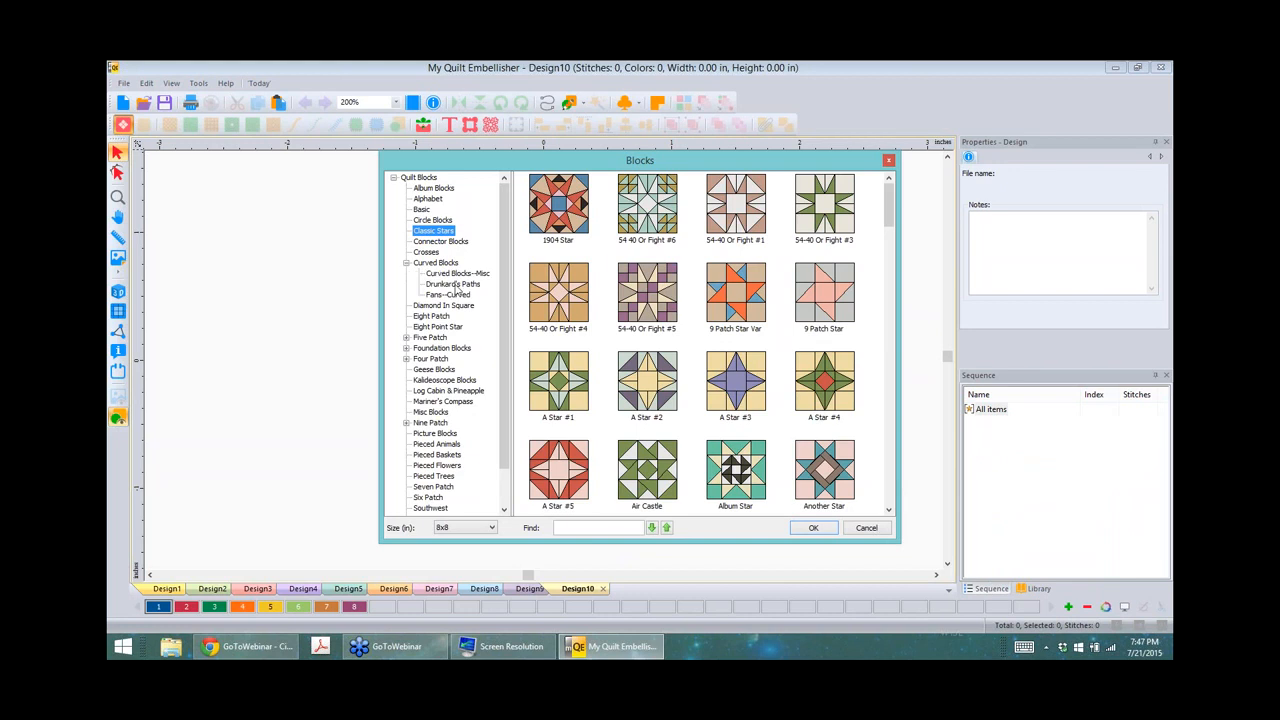
pyautogui.click(455, 285)
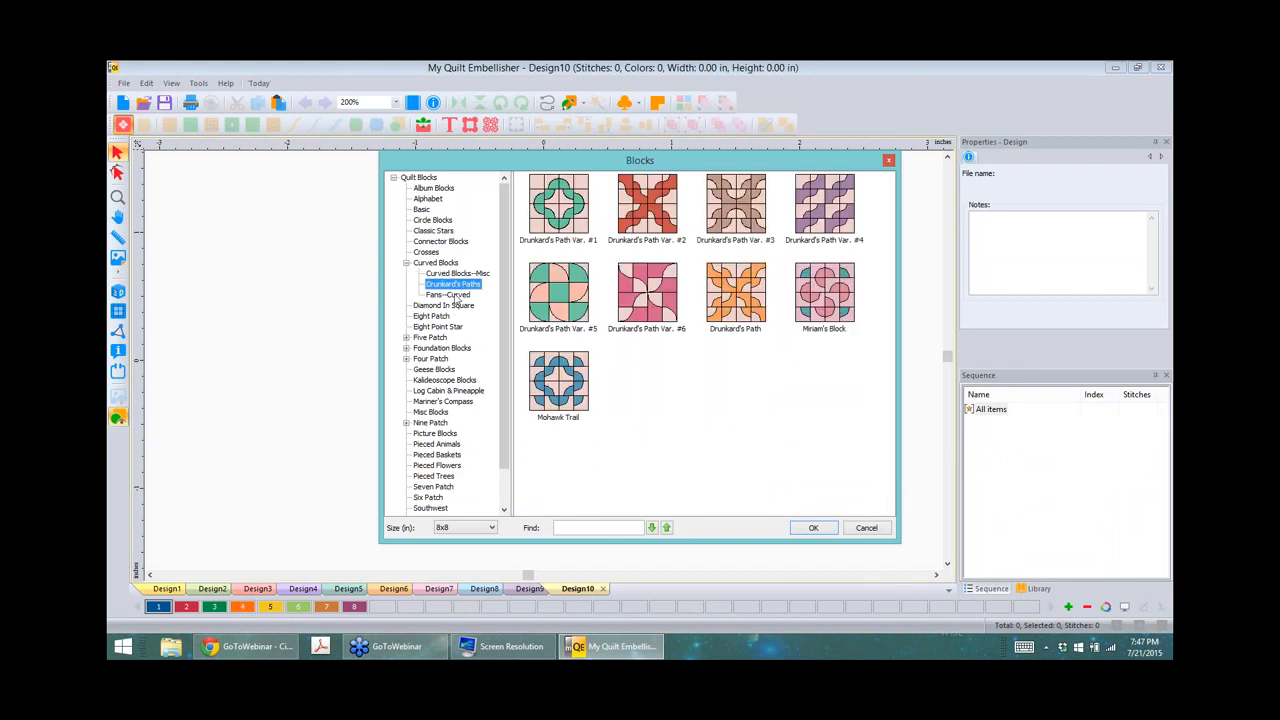
pyautogui.click(450, 295)
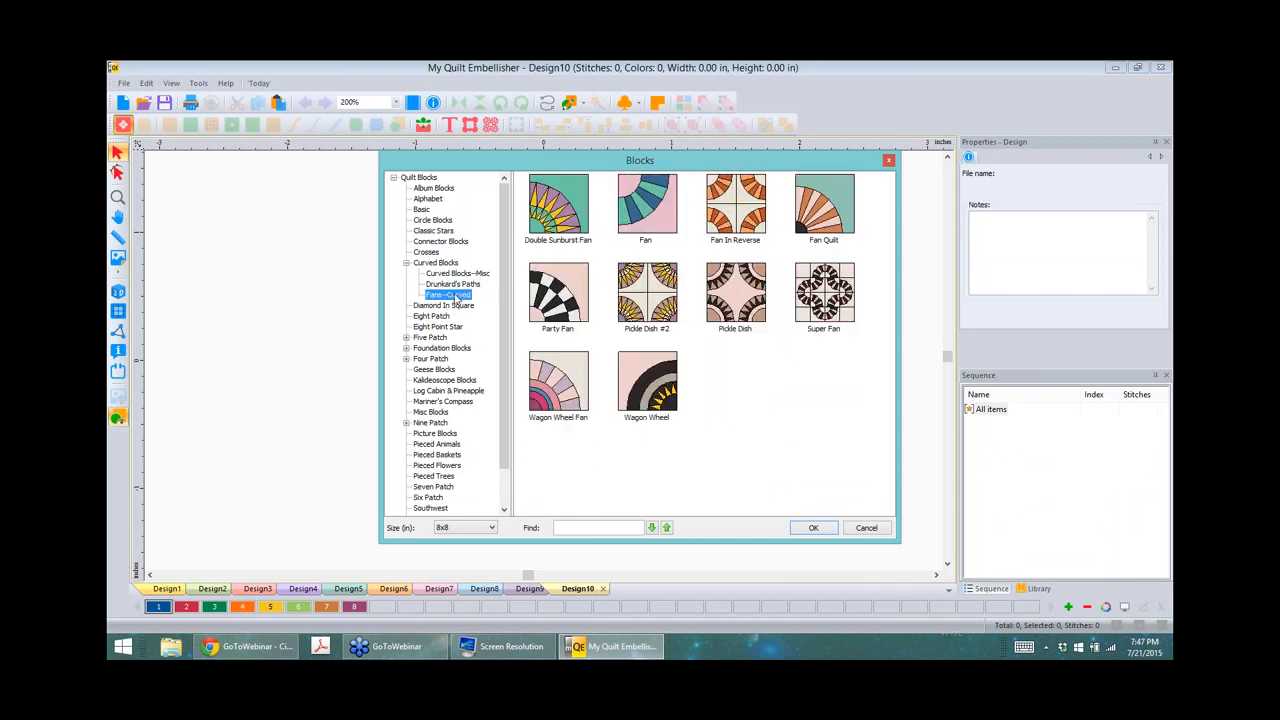
# Step: Insert the Butterfly block from the Basic category at the 8x8 inch size
pyautogui.click(421, 210)
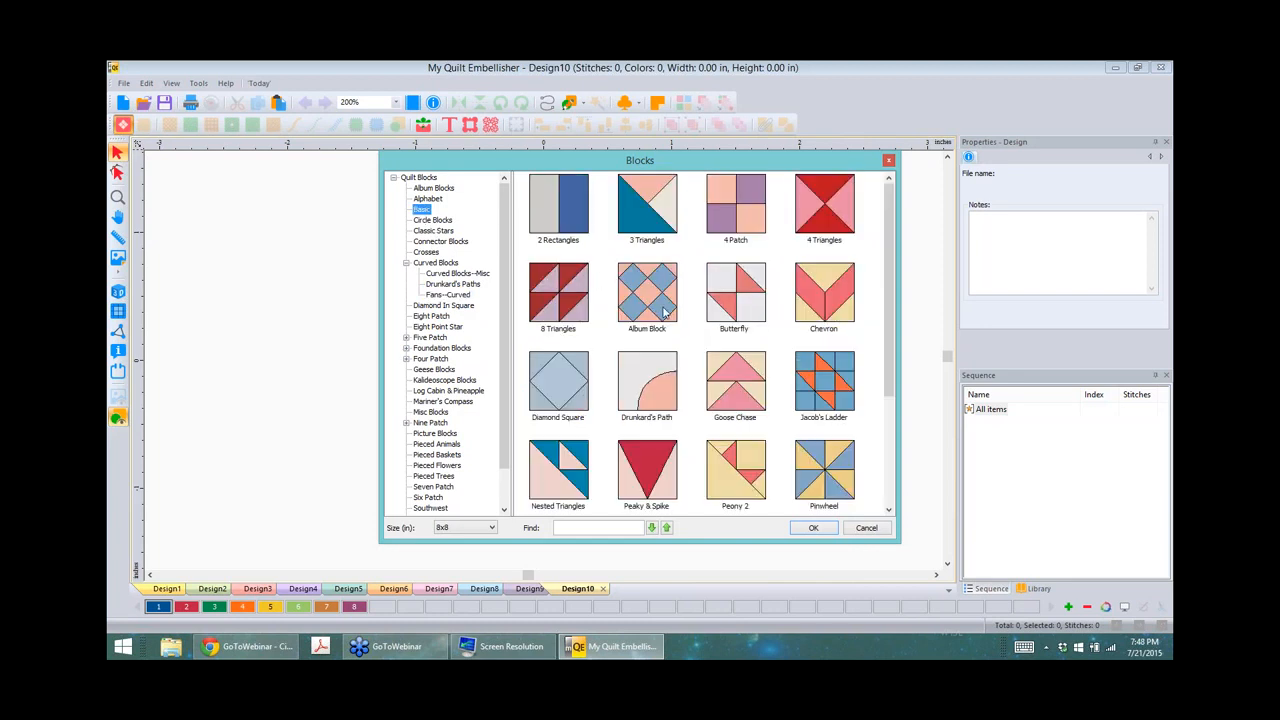
pyautogui.click(741, 285)
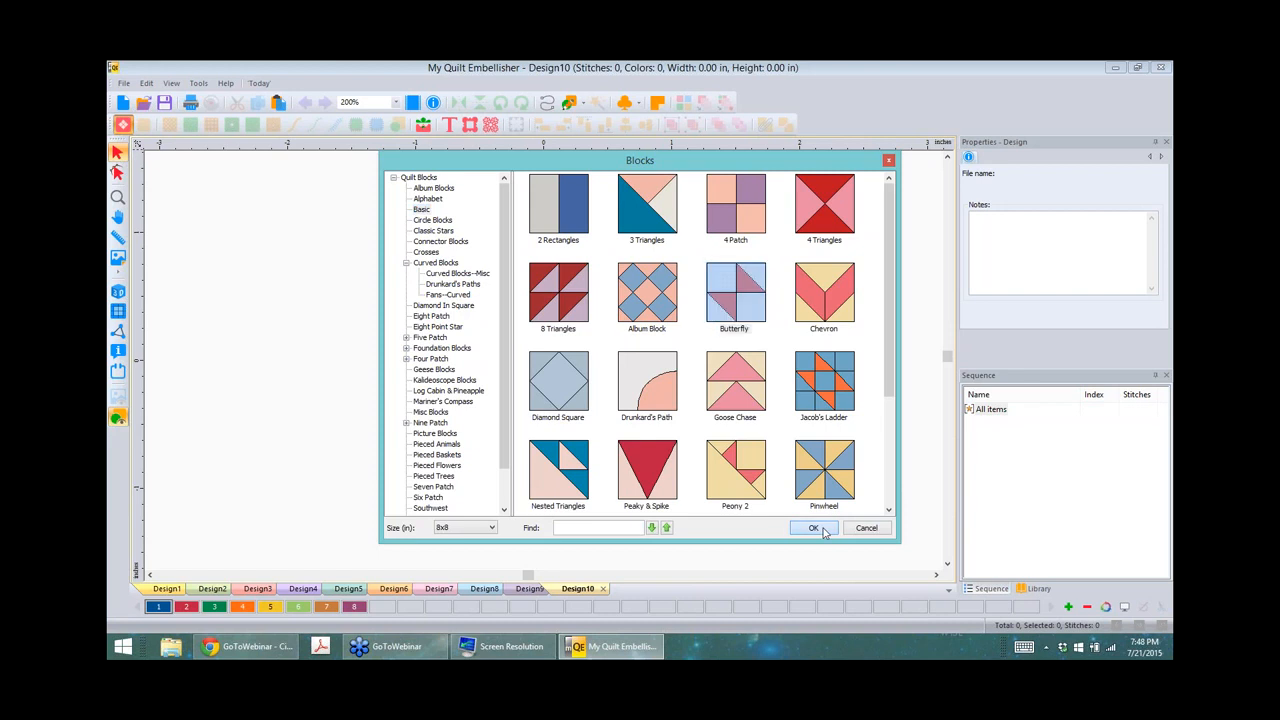
pyautogui.click(814, 528)
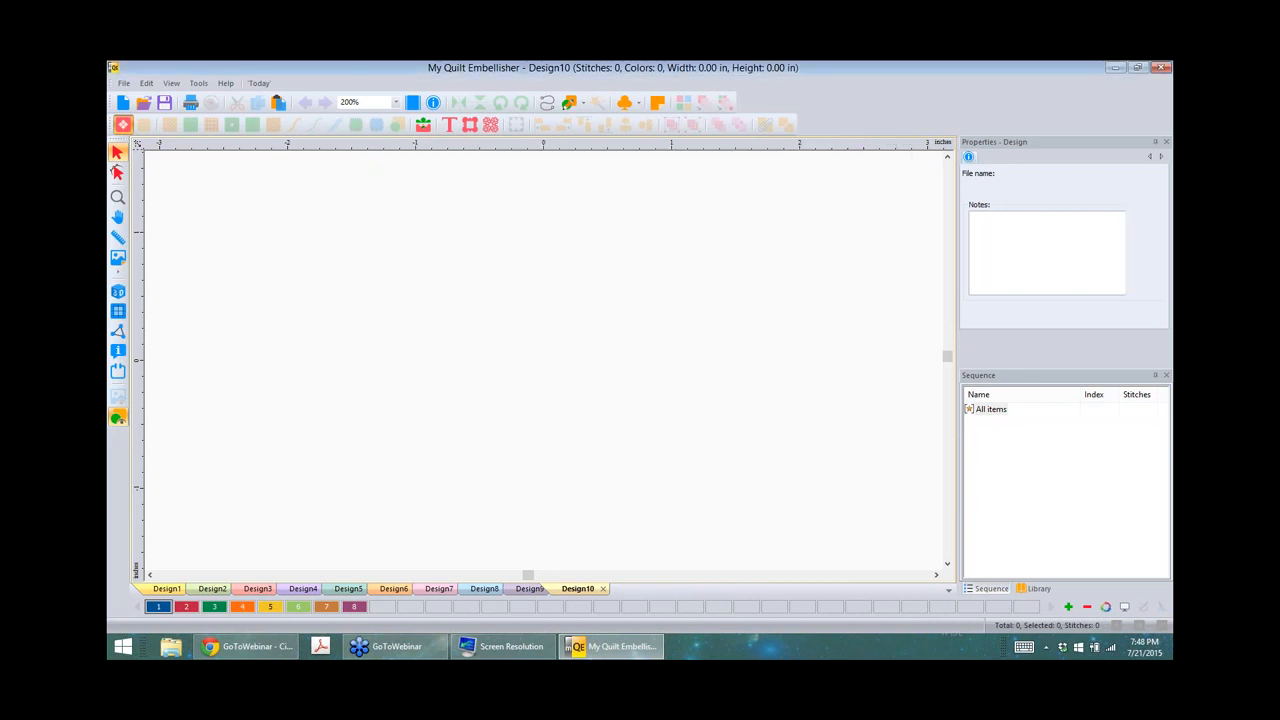
pyautogui.click(839, 402)
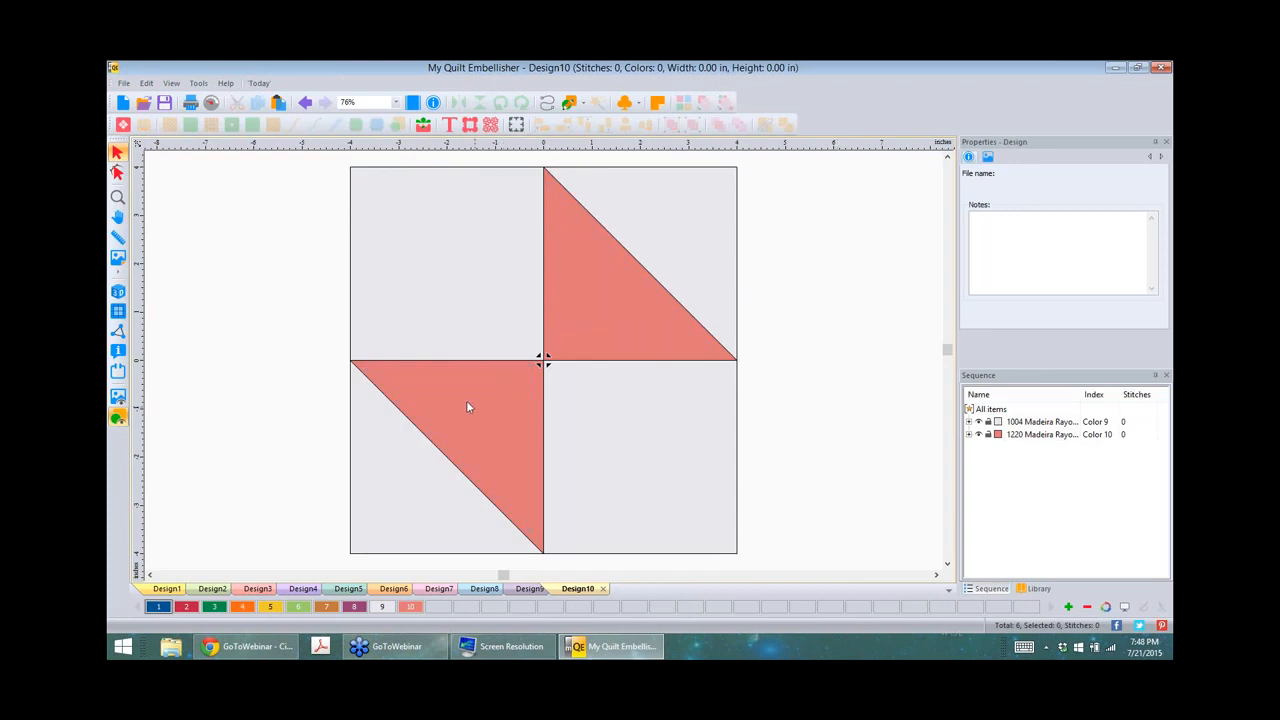
# Step: Change the block's background color 9 to Madeira Rayon thread 1322 Ash
pyautogui.doubleClick(383, 607)
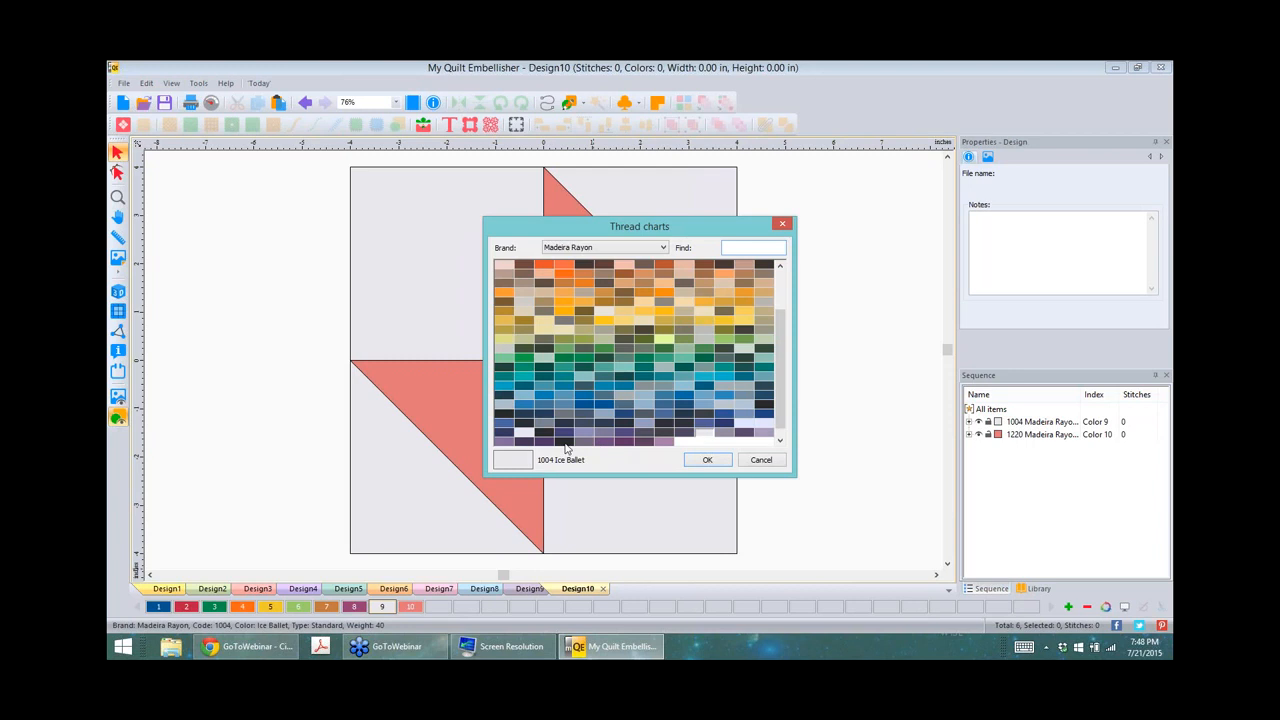
pyautogui.click(567, 449)
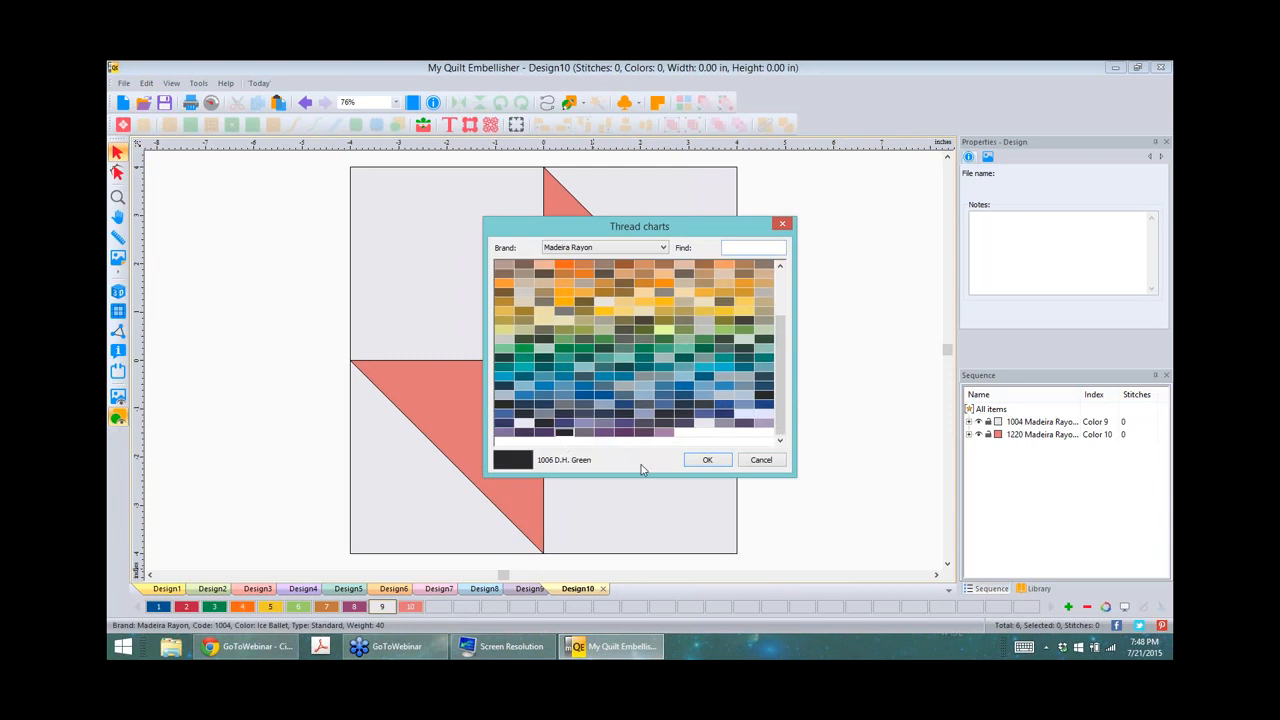
pyautogui.click(571, 424)
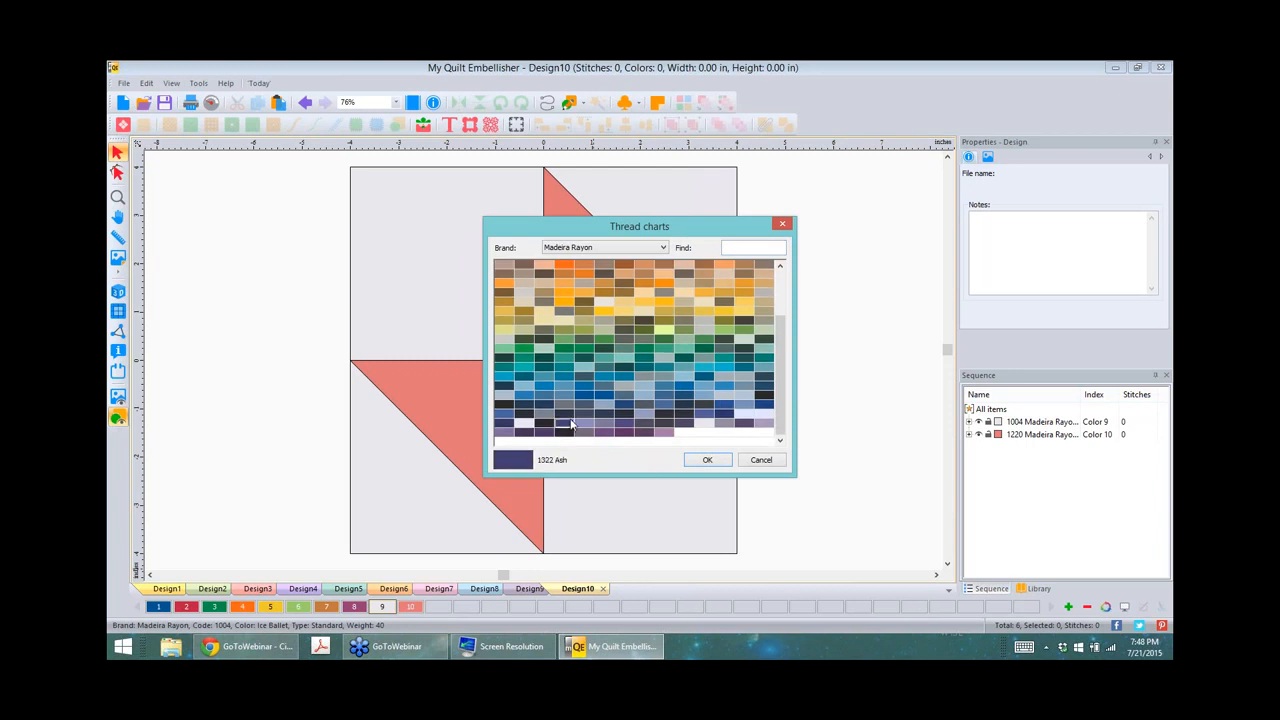
pyautogui.click(705, 461)
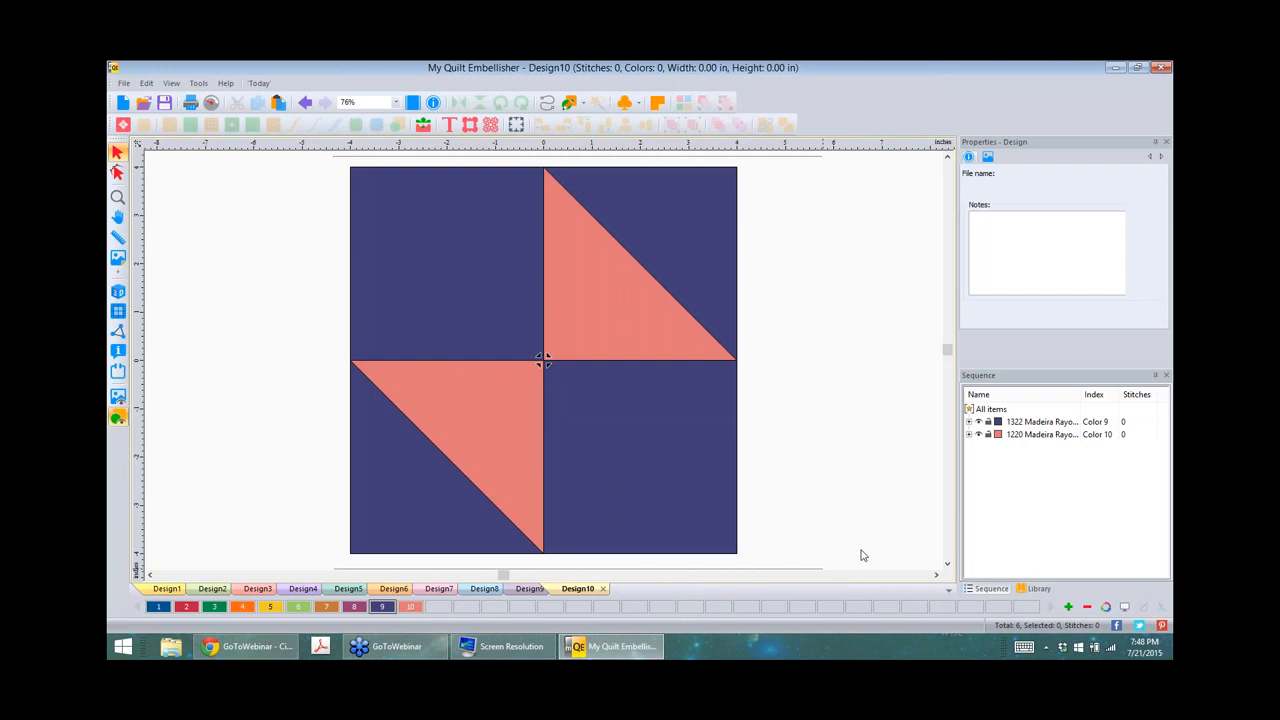
# Step: Convert all pieces of the block to run stitches and clear the selection
pyautogui.hotkey('ctrl', 'a')
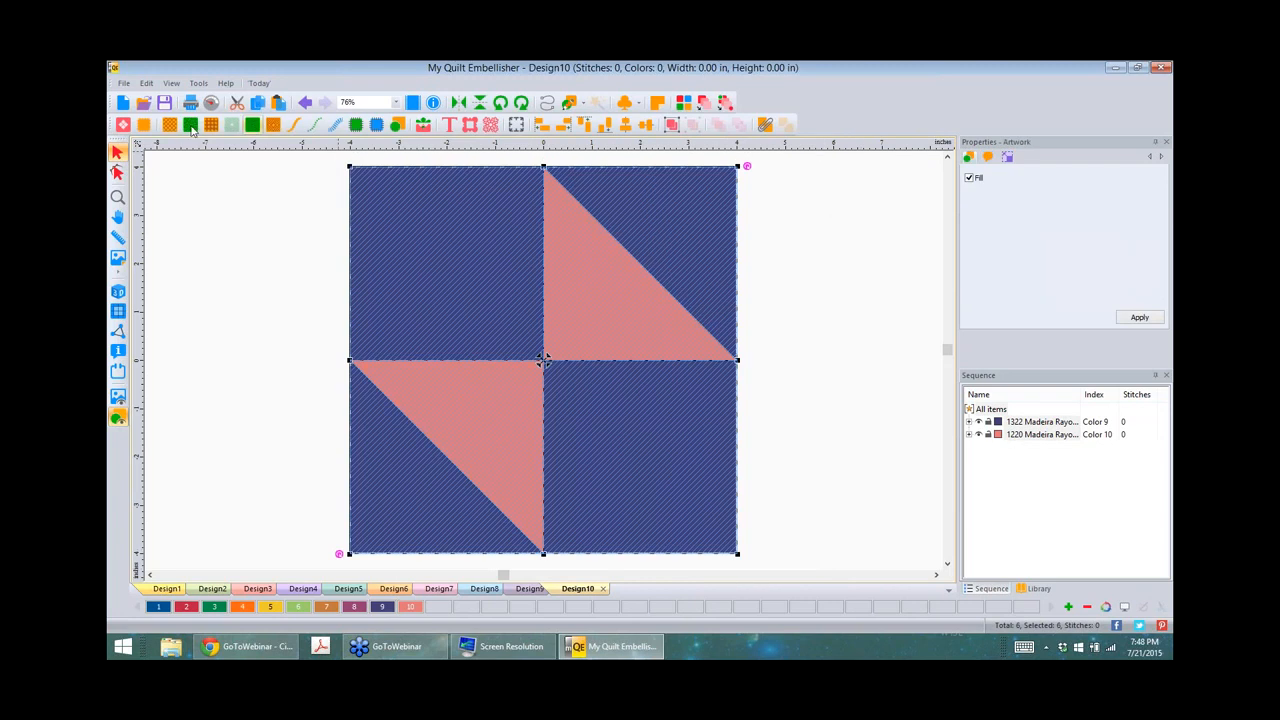
pyautogui.click(296, 126)
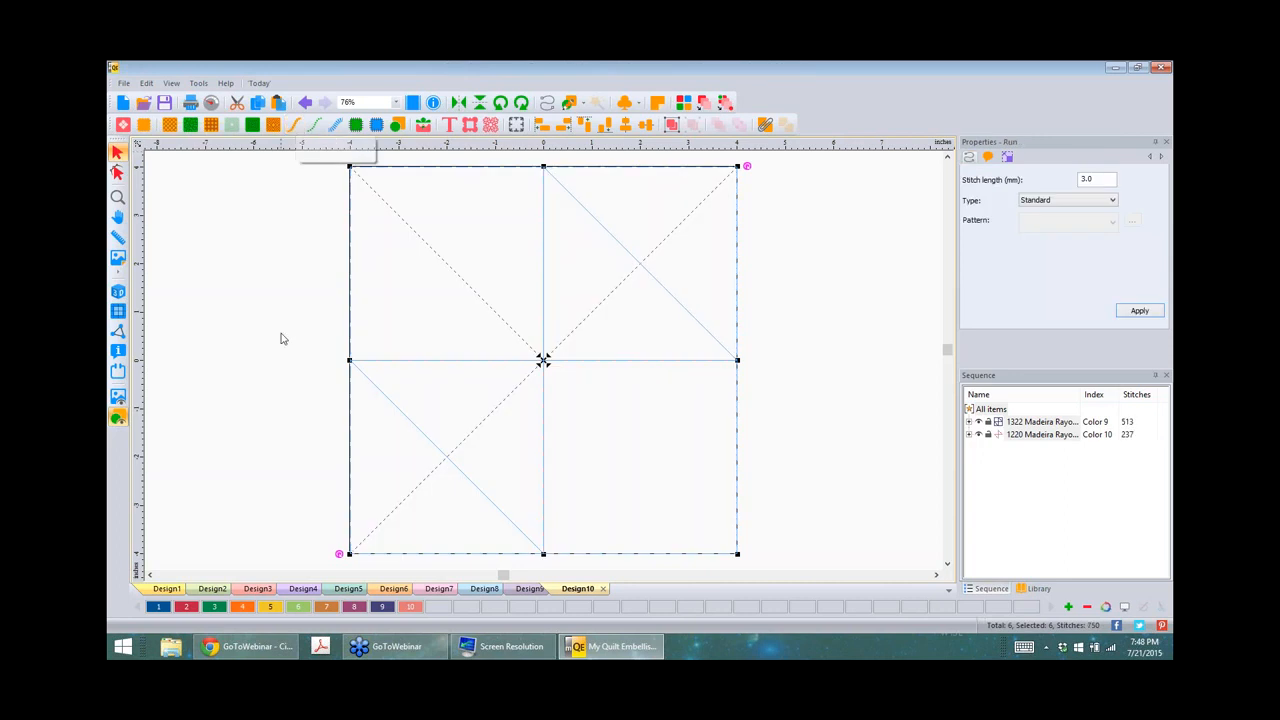
pyautogui.click(281, 339)
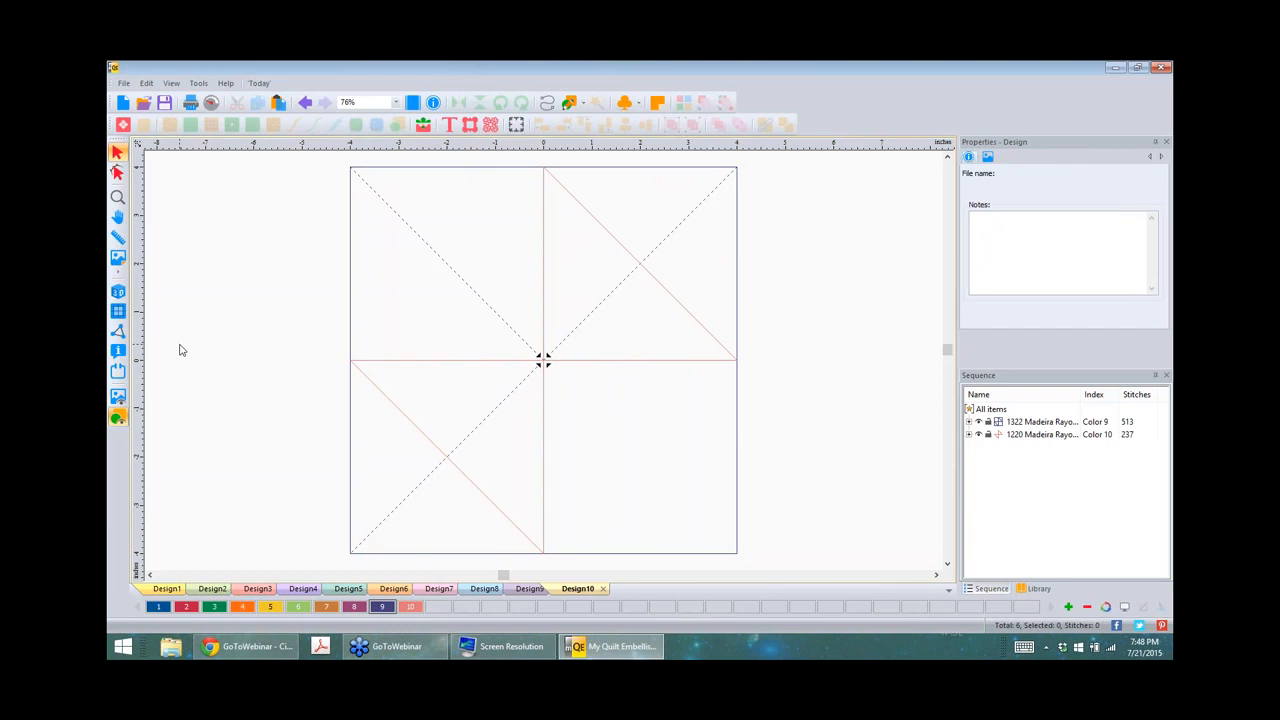
# Step: Show the block's background image behind the stitches and expand both color layers to list their run objects
pyautogui.click(120, 399)
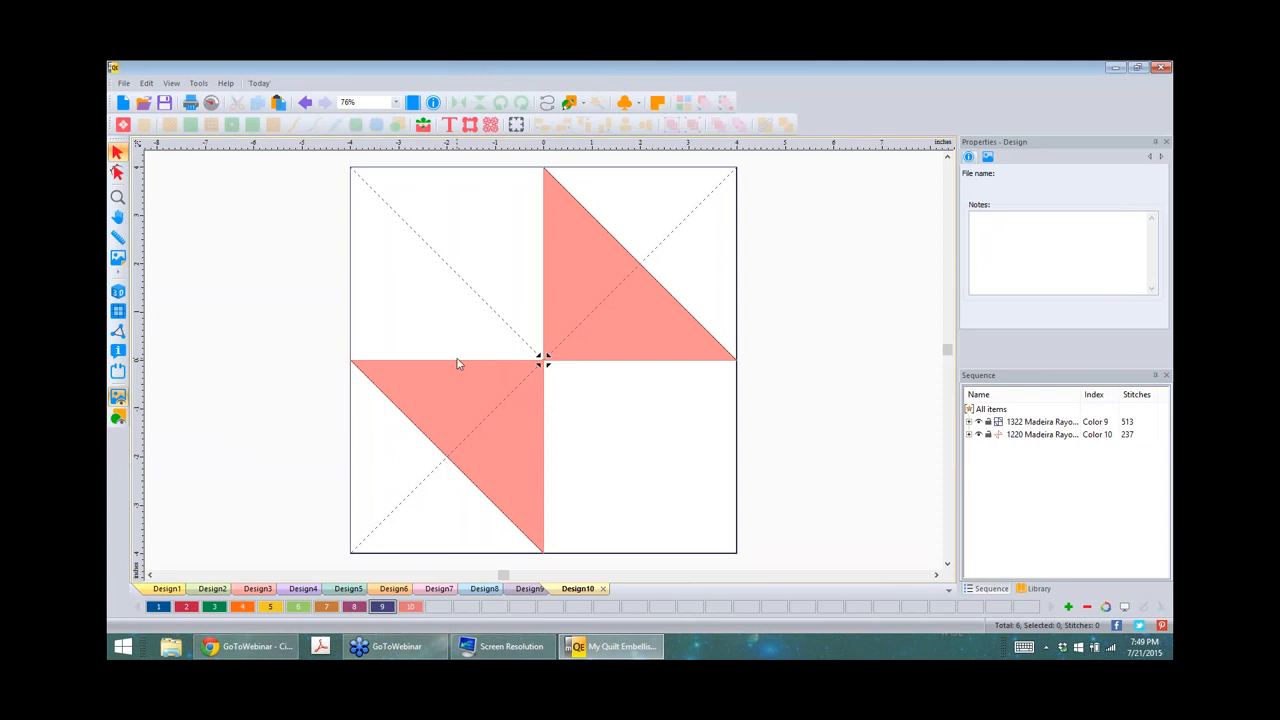
pyautogui.scroll(5, 459, 258)
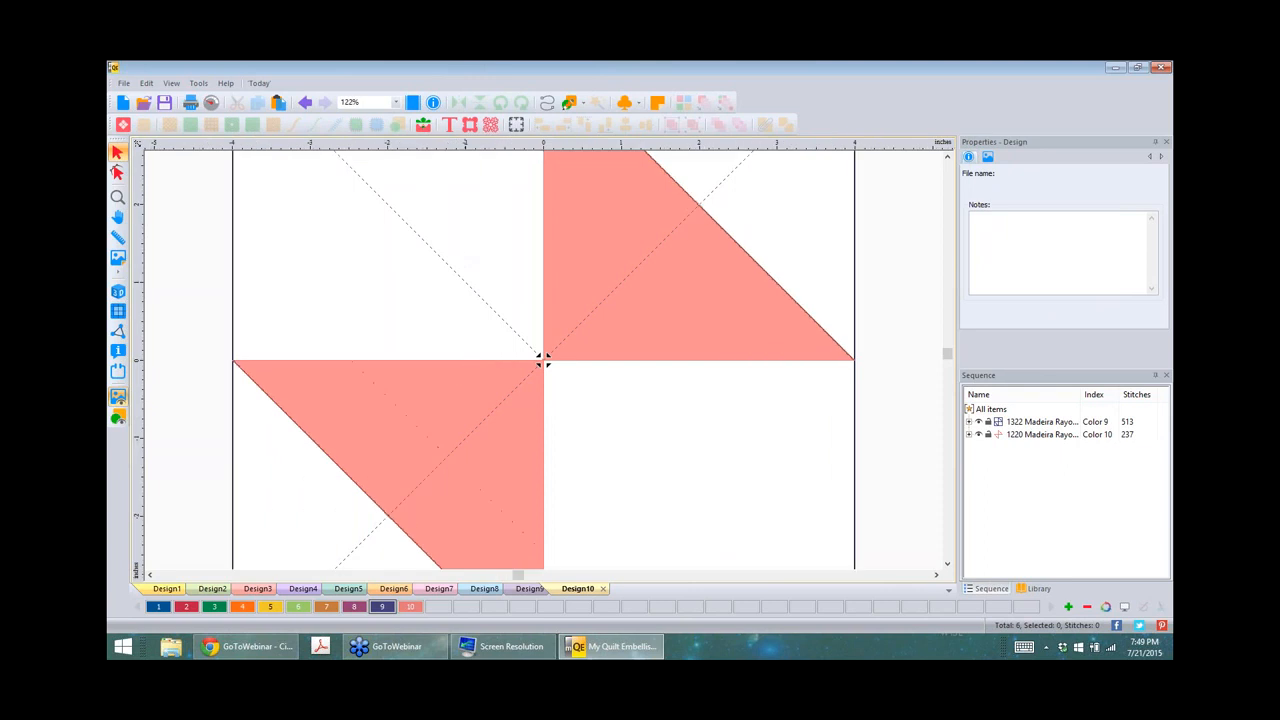
pyautogui.click(1024, 424)
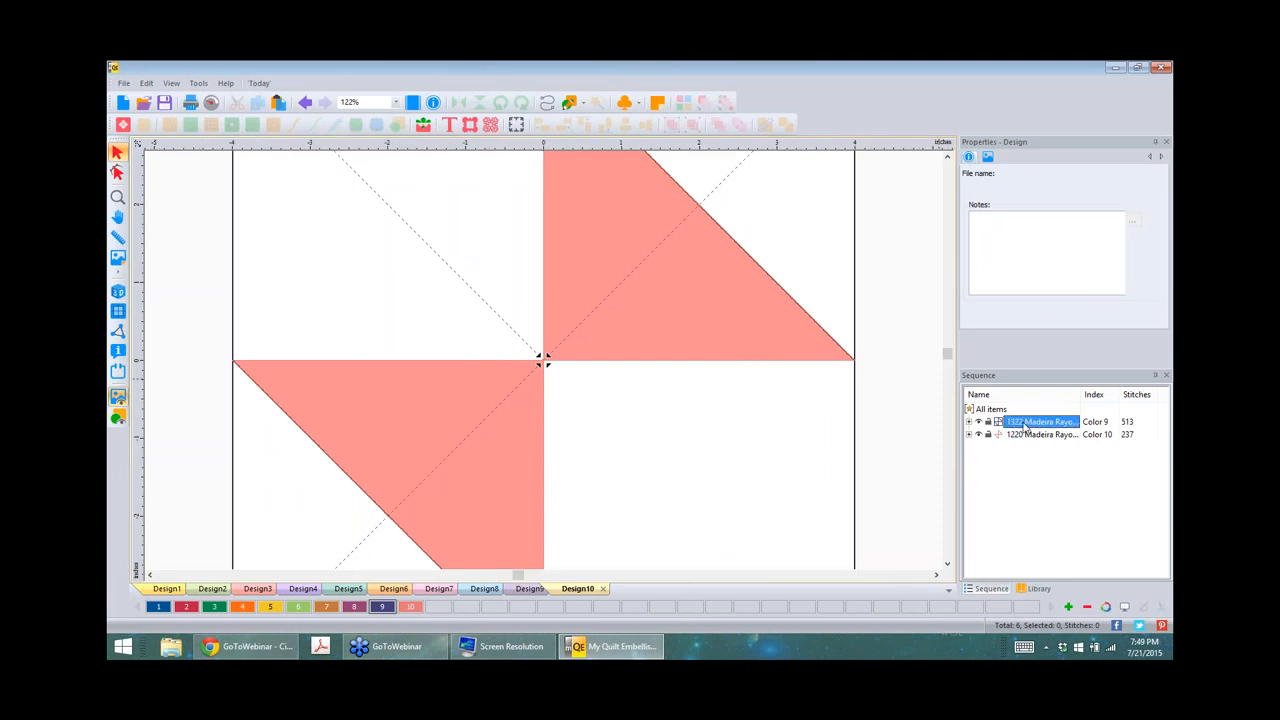
pyautogui.click(968, 422)
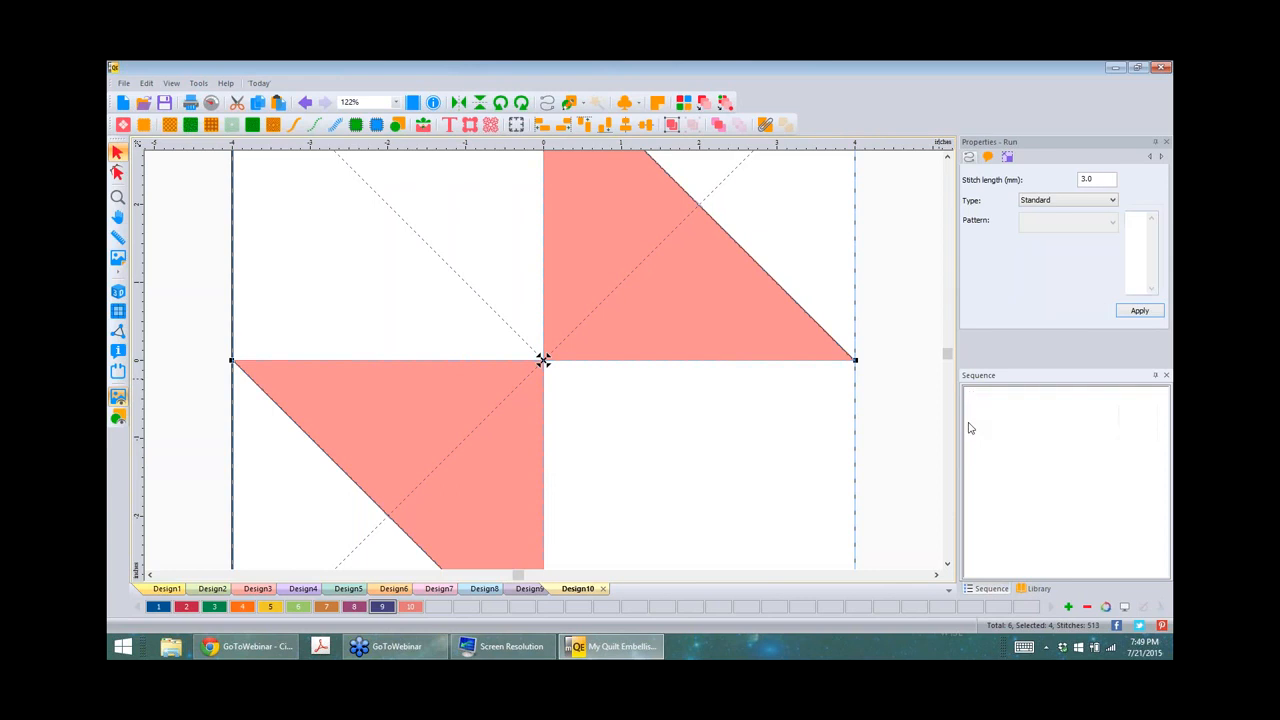
pyautogui.click(969, 485)
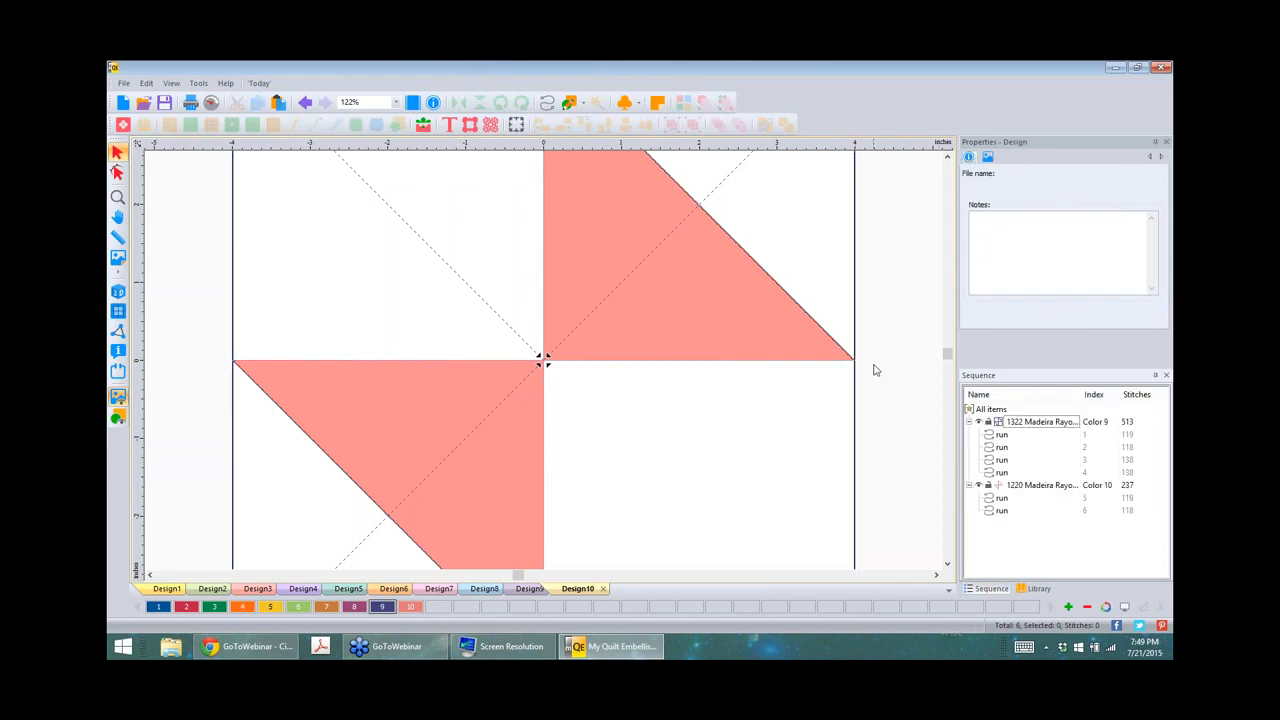
# Step: Open the upper-right triangle's run in the 1220 color layer for shape editing, limited to its outlines
pyautogui.scroll(-2, 873, 370)
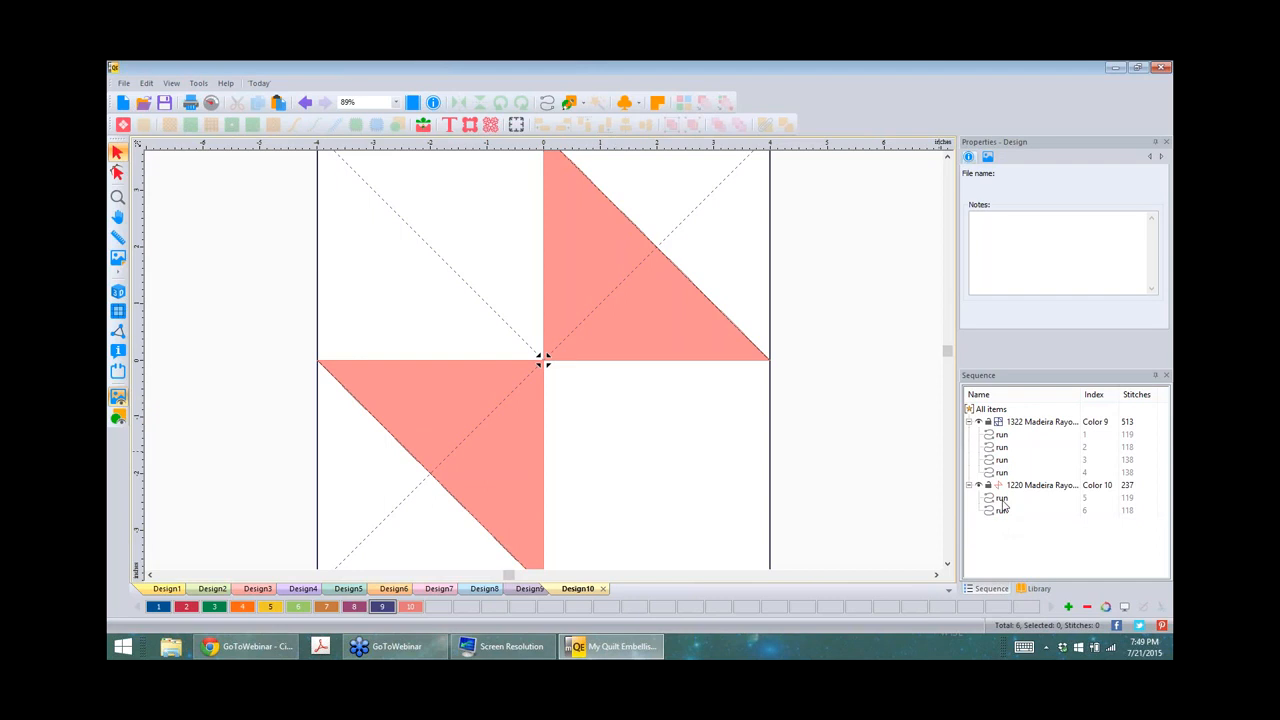
pyautogui.click(1001, 499)
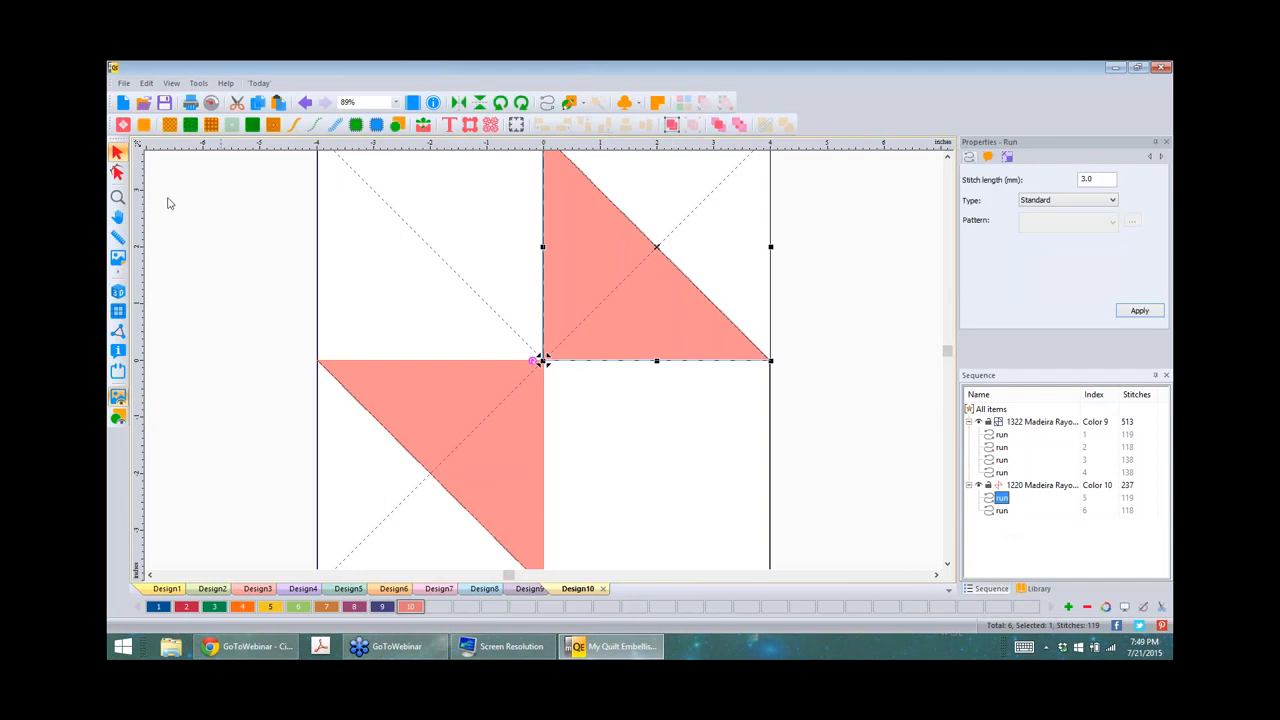
pyautogui.click(118, 172)
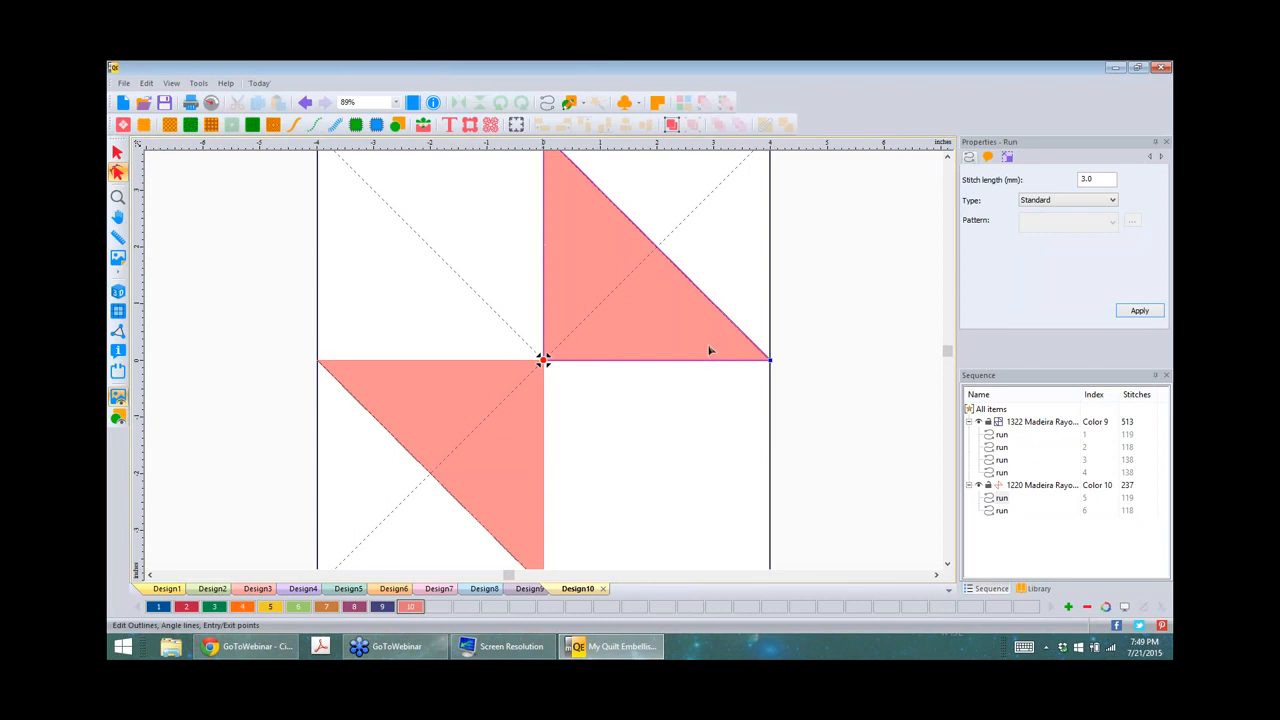
pyautogui.click(948, 158)
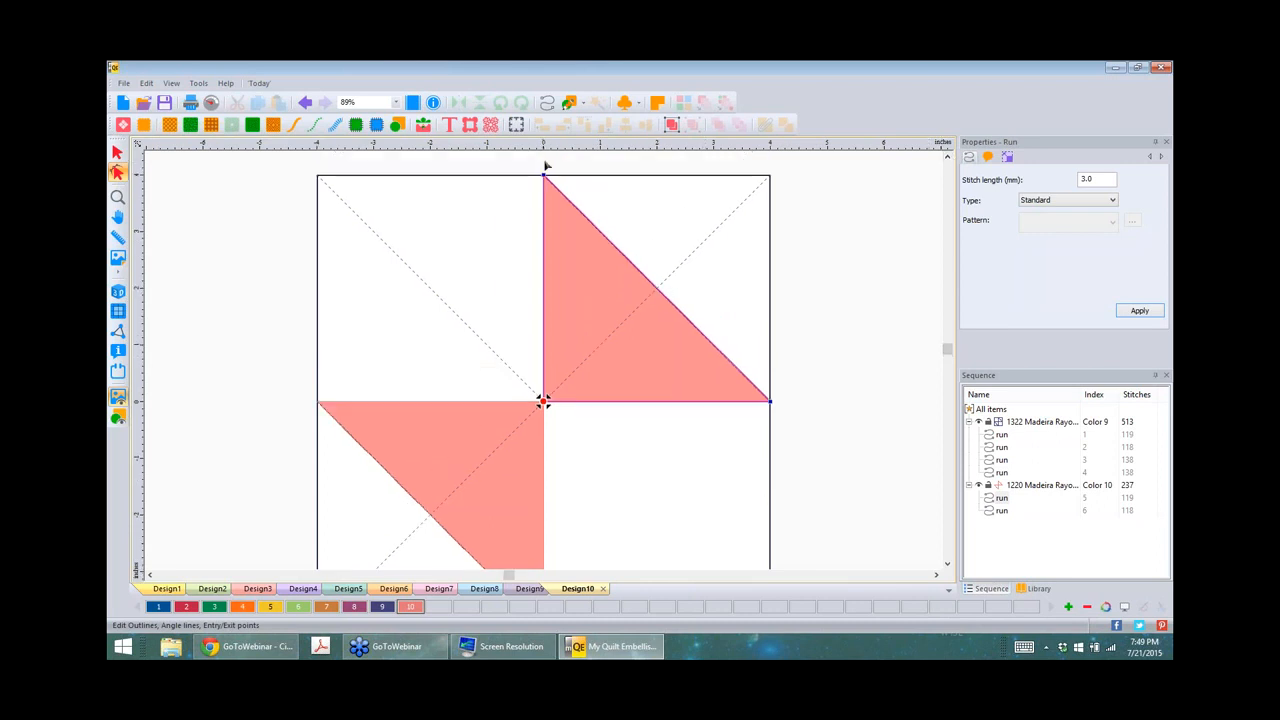
pyautogui.rightClick(614, 404)
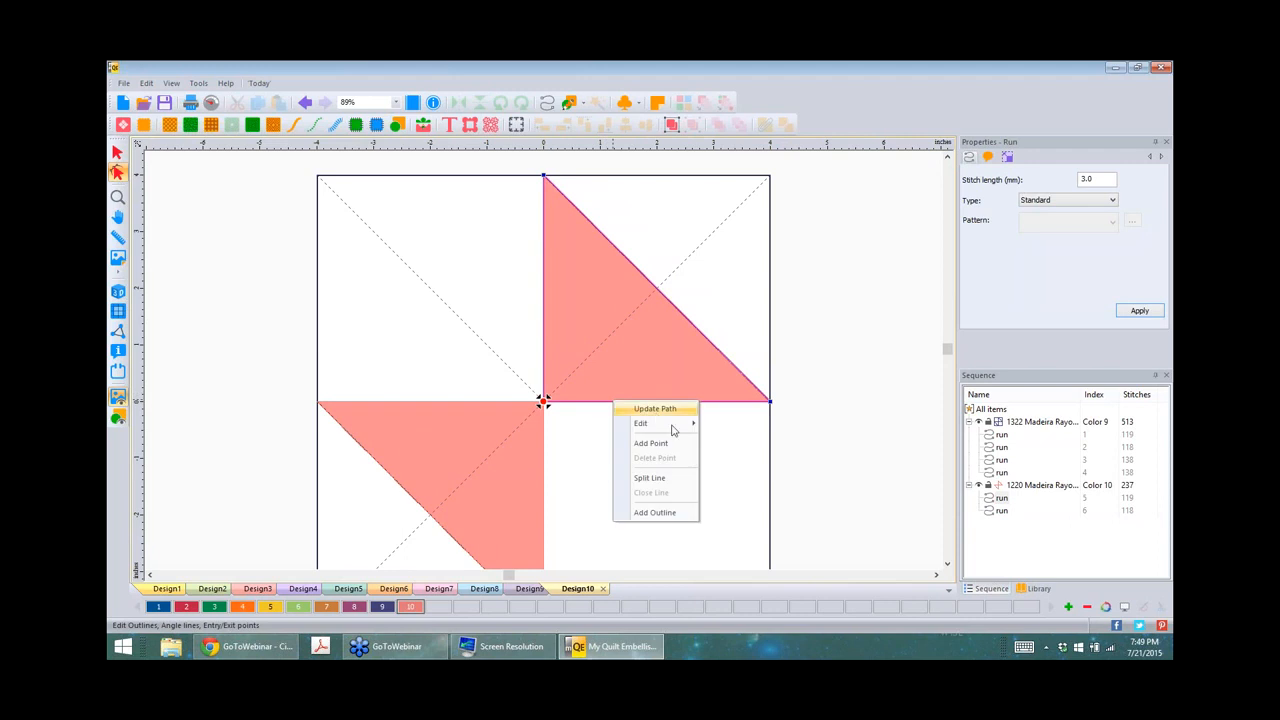
pyautogui.moveTo(673, 430)
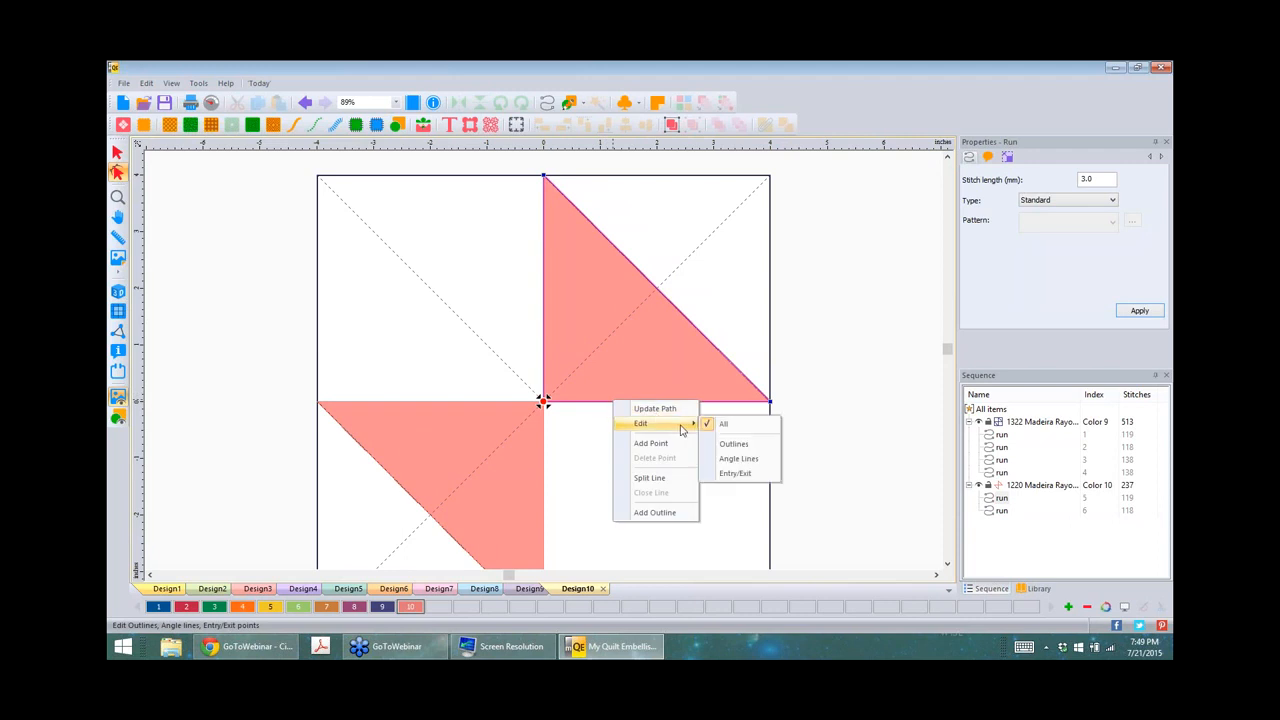
pyautogui.click(743, 446)
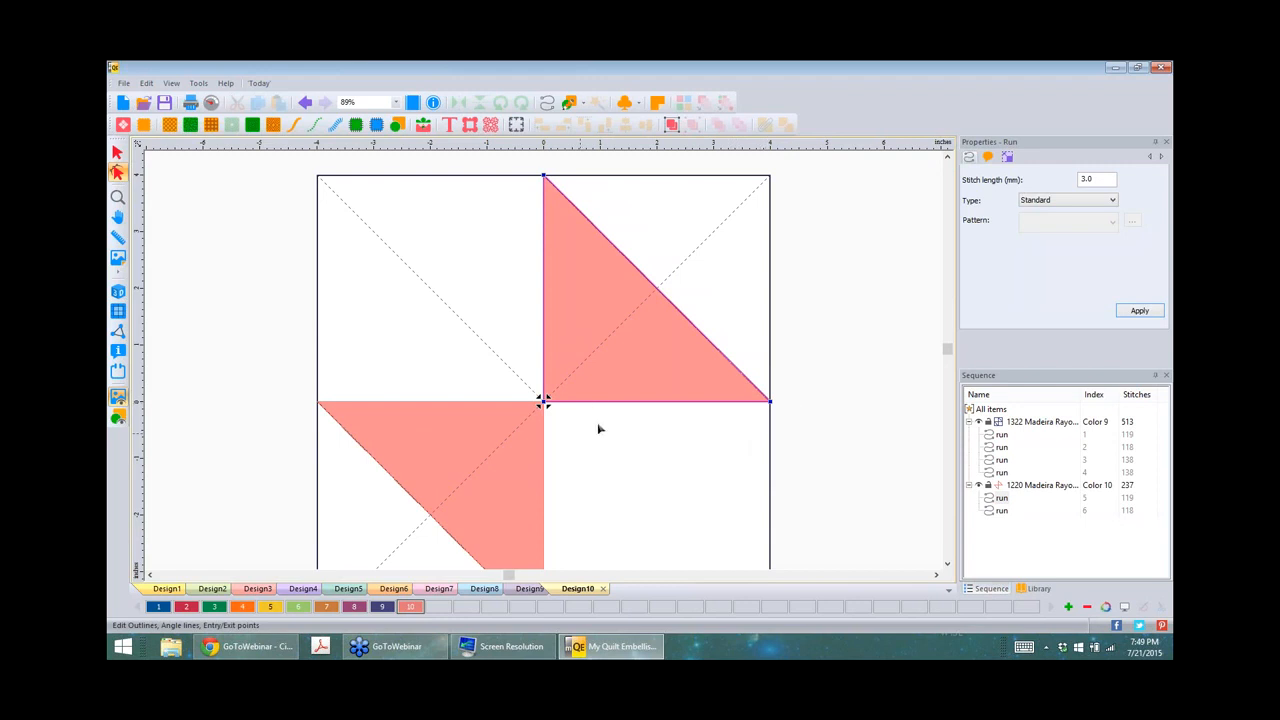
# Step: Turn on the grid, add a point midway along the triangle's bottom edge and curve it inward by about 0.5 in
pyautogui.click(118, 313)
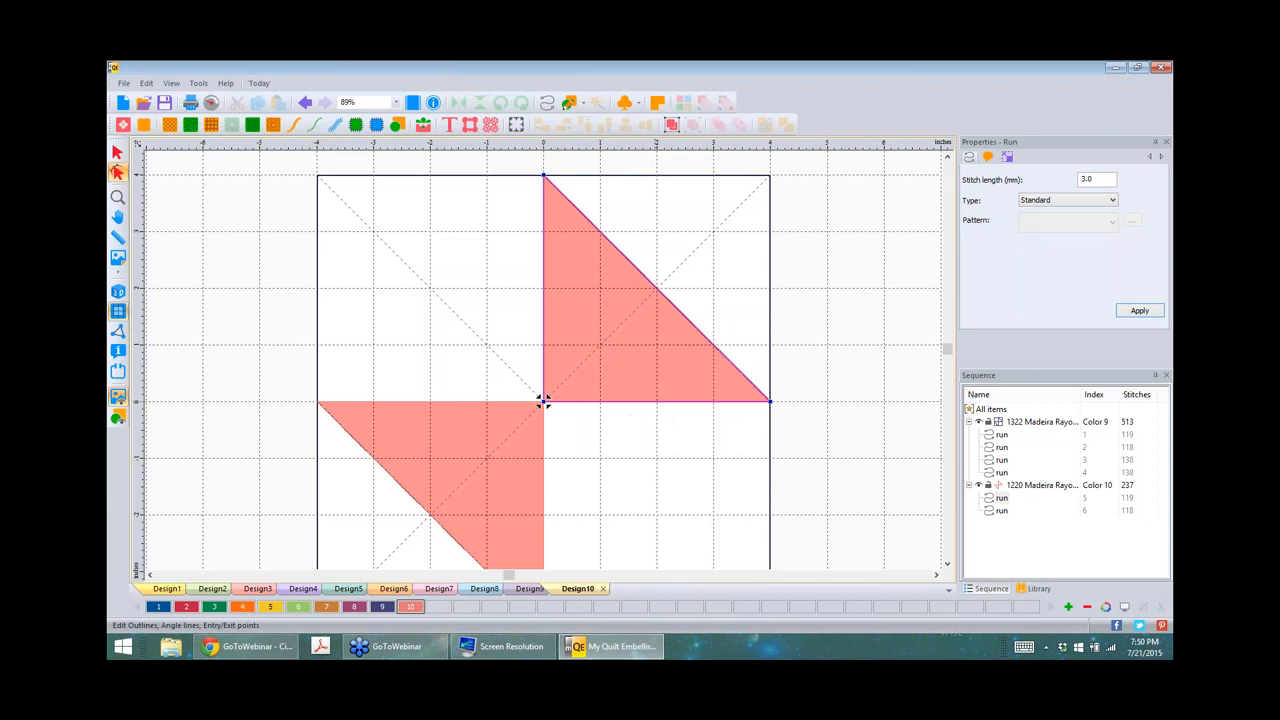
pyautogui.rightClick(656, 402)
pyautogui.click(693, 445)
pyautogui.moveTo(656, 404); pyautogui.dragTo(659, 381)
# Step: Add a point midway along the triangle's diagonal edge and curve it inward by about 0.7 in
pyautogui.rightClick(661, 294)
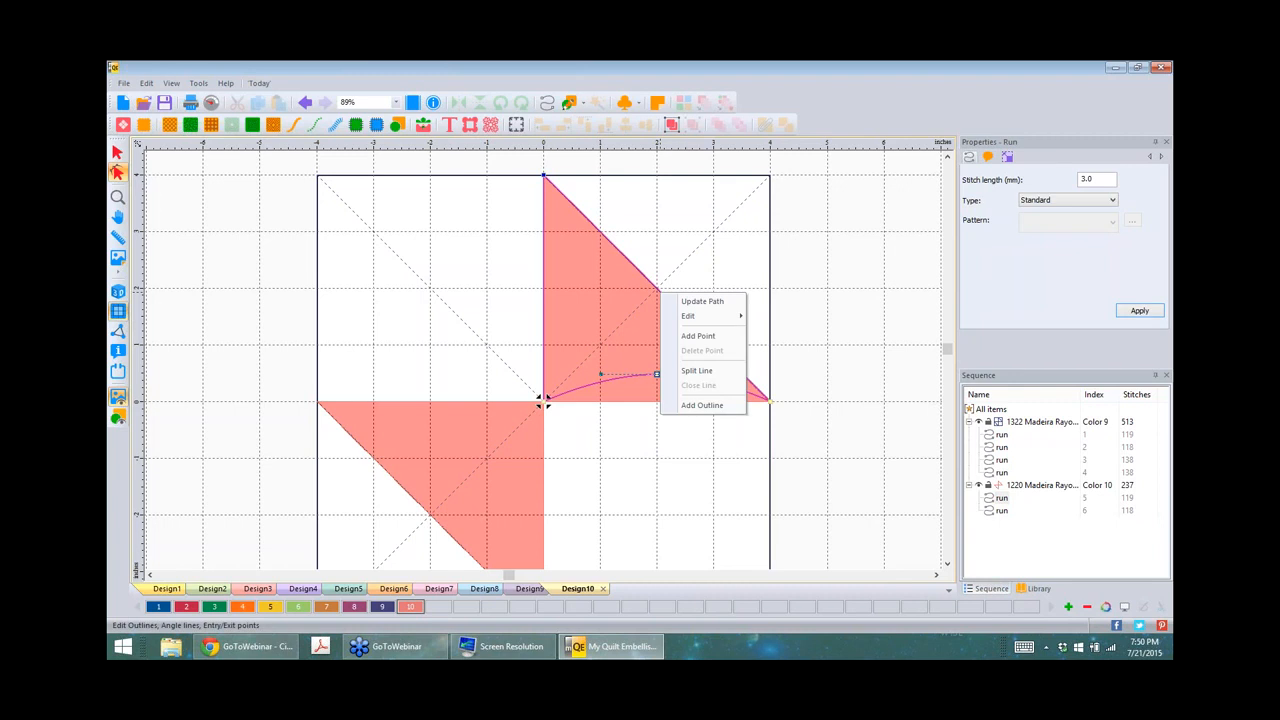
pyautogui.click(702, 340)
pyautogui.moveTo(663, 294); pyautogui.dragTo(632, 318)
# Step: Add a point midway along the upper-right triangle's vertical edge, curve it inward by about 0.5 in, and turn on the 3D stitch view
pyautogui.rightClick(542, 400)
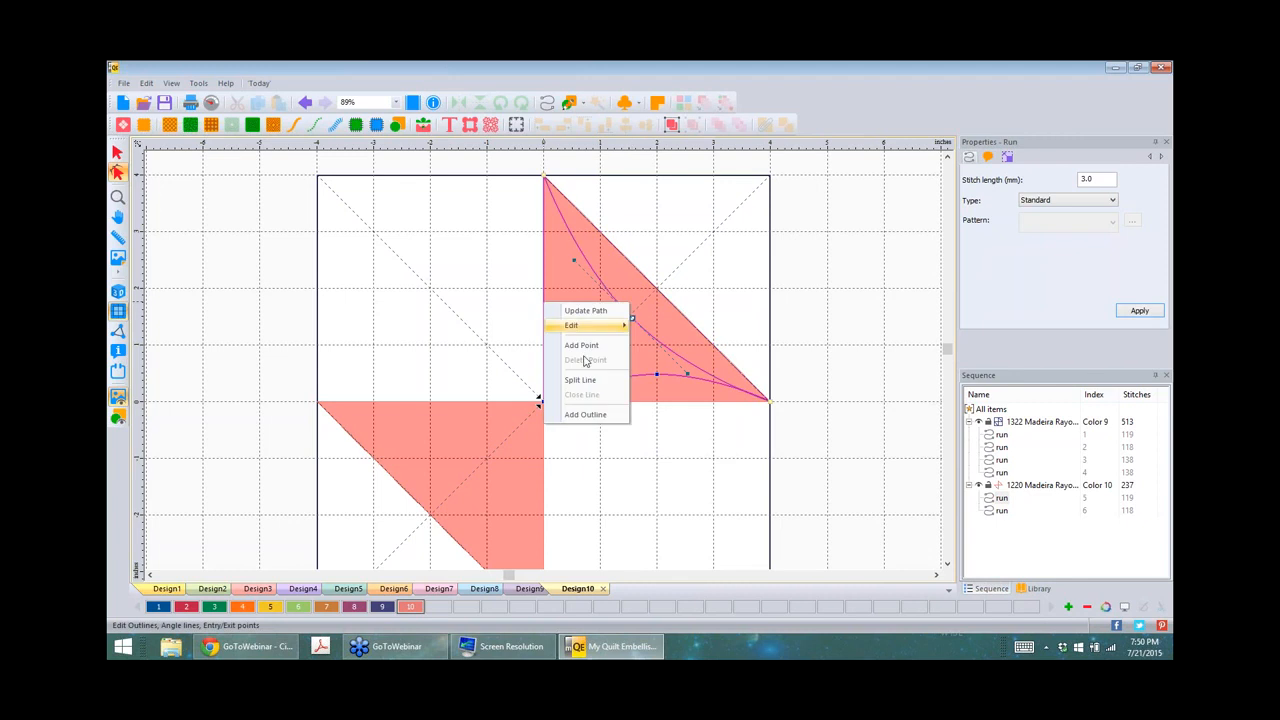
pyautogui.click(585, 346)
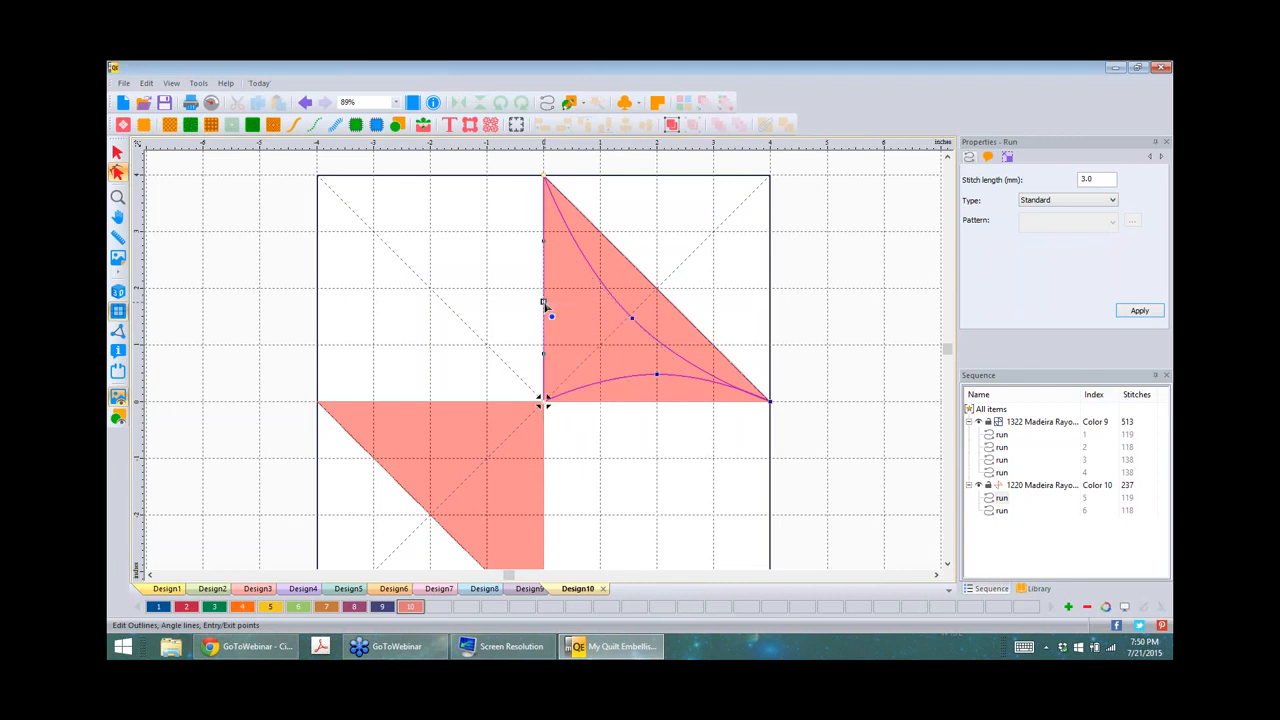
pyautogui.moveTo(545, 300); pyautogui.dragTo(572, 293)
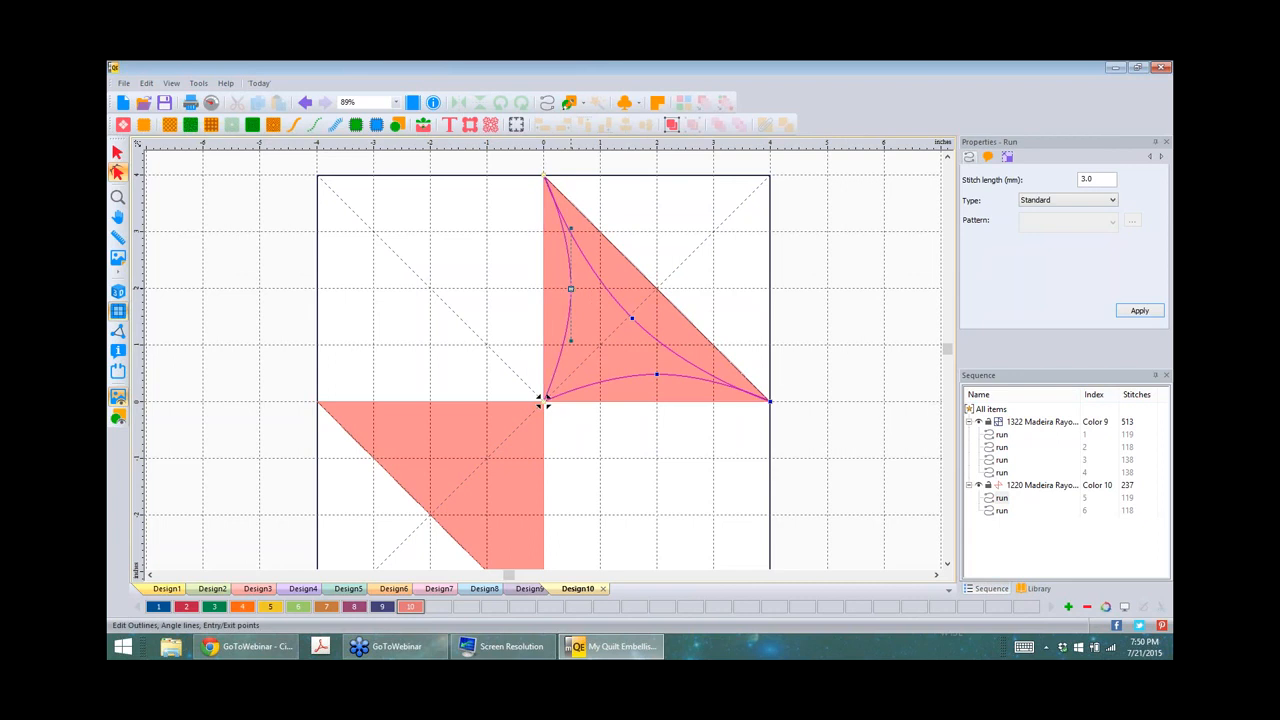
pyautogui.click(848, 349)
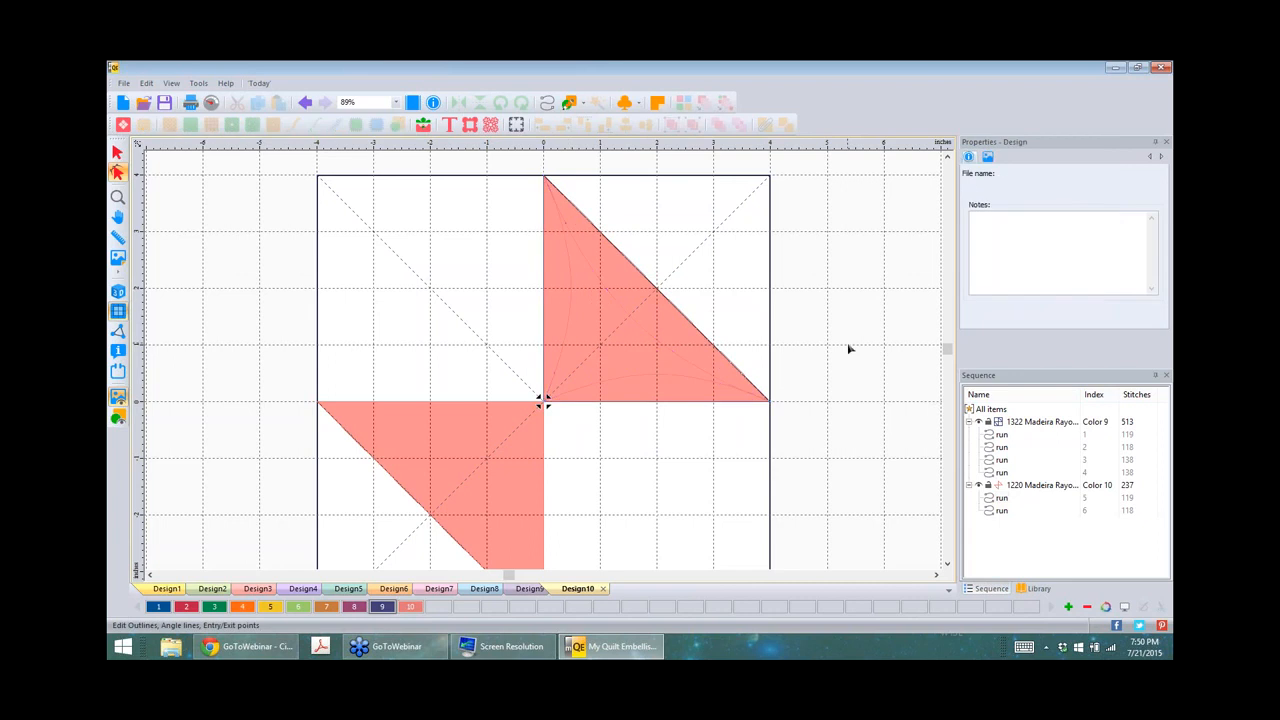
pyautogui.click(118, 291)
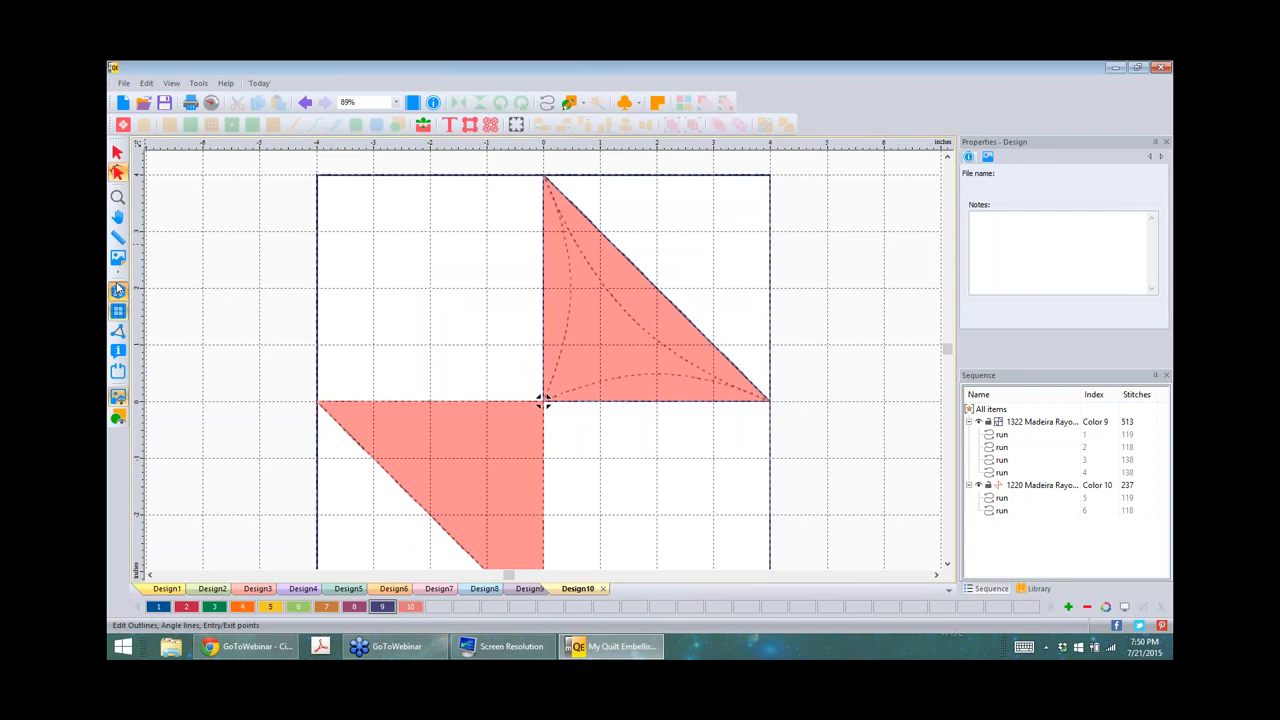
# Step: Add a point midway along the bottom edge of the upper-left square's run and curve it downward by about 0.3 in
pyautogui.click(441, 402)
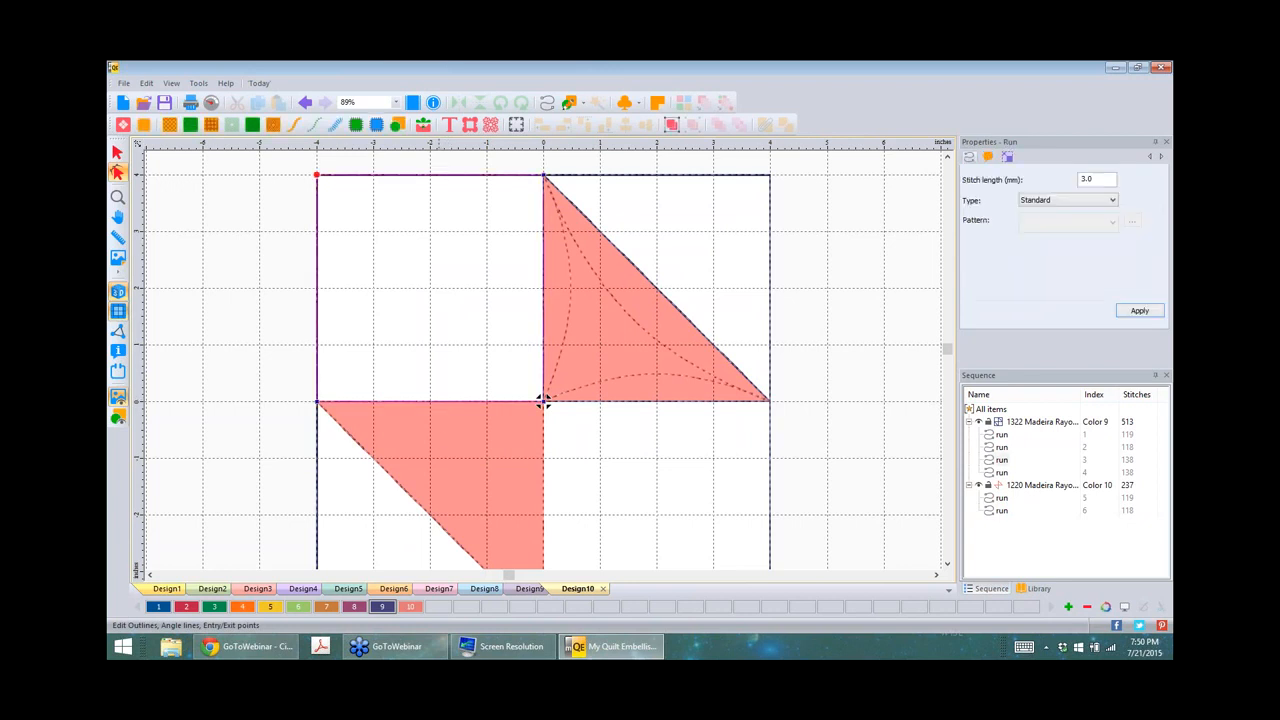
pyautogui.rightClick(431, 407)
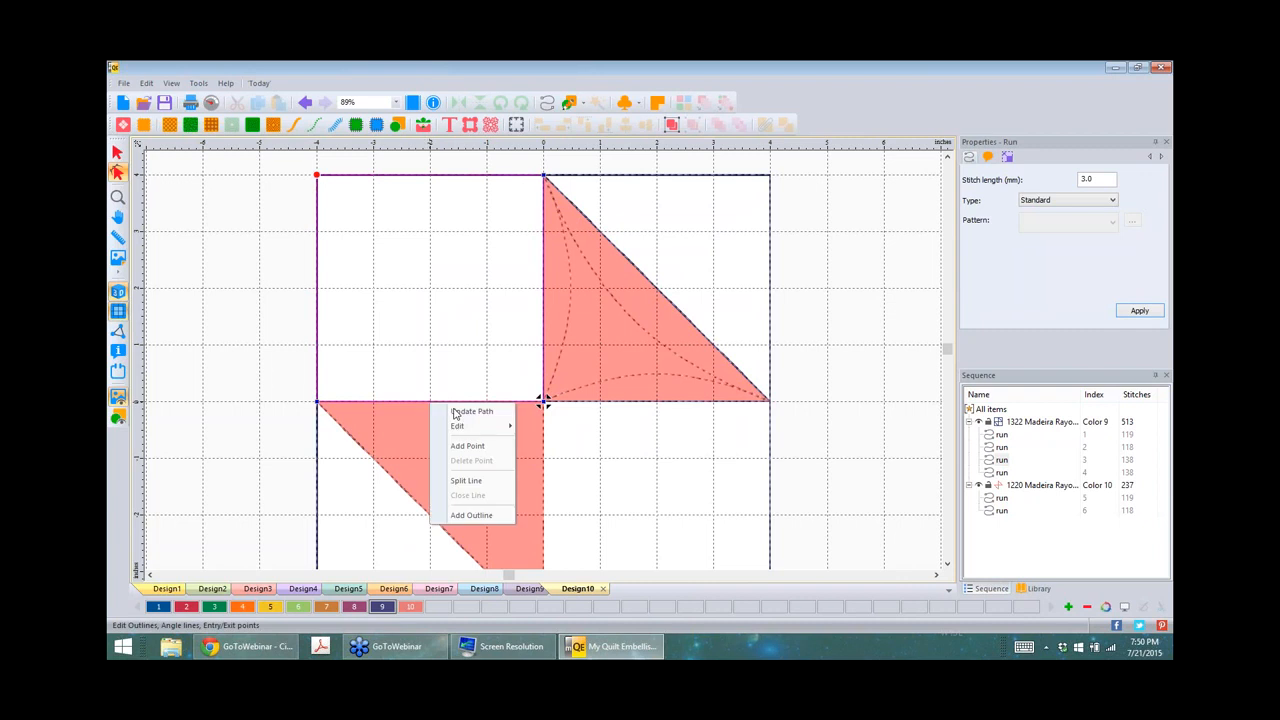
pyautogui.click(467, 446)
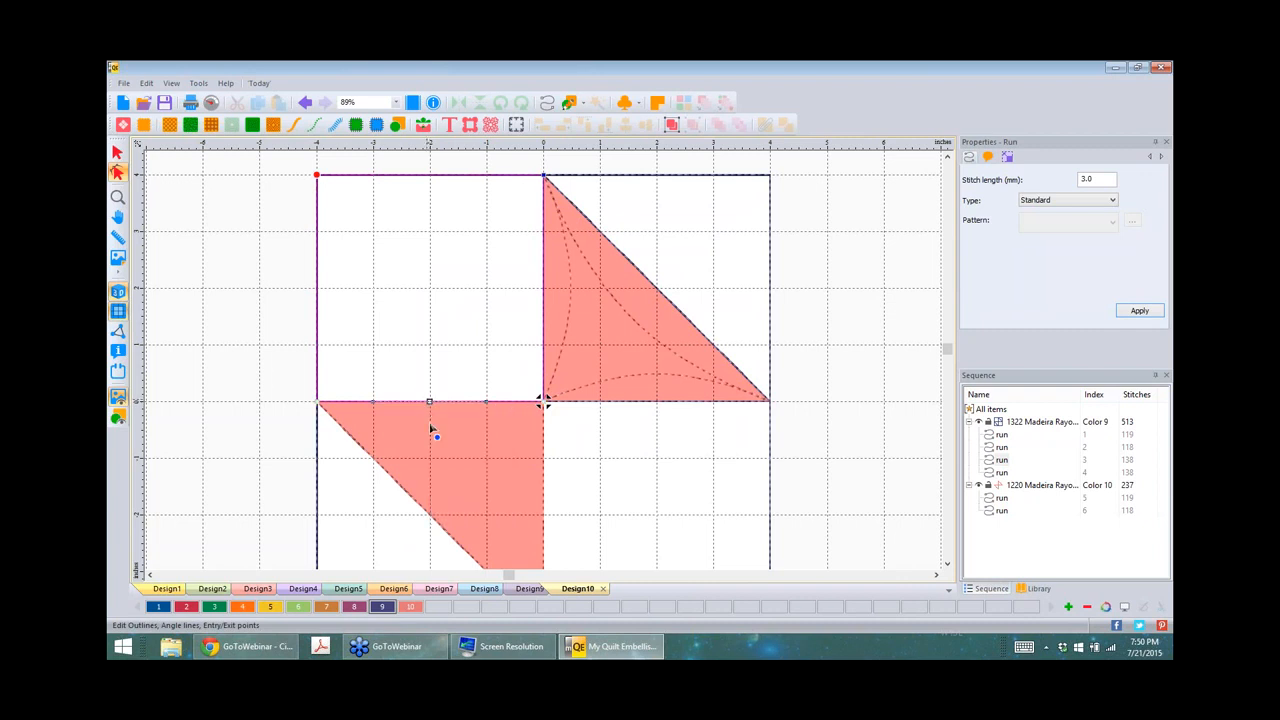
pyautogui.moveTo(431, 403); pyautogui.dragTo(430, 417)
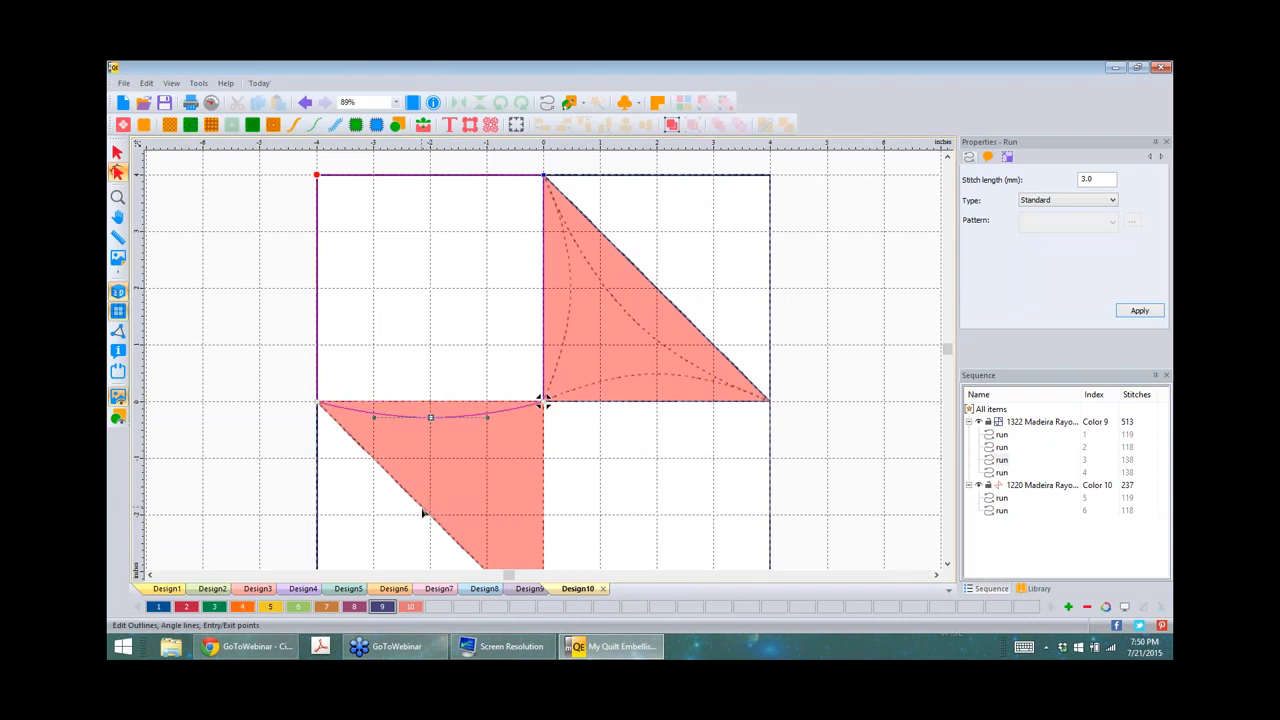
# Step: Add a point midway along the diagonal of the lower-left corner run in the 1322 color layer and curve it about 0.5 in into the red triangle
pyautogui.click(434, 522)
pyautogui.rightClick(433, 396)
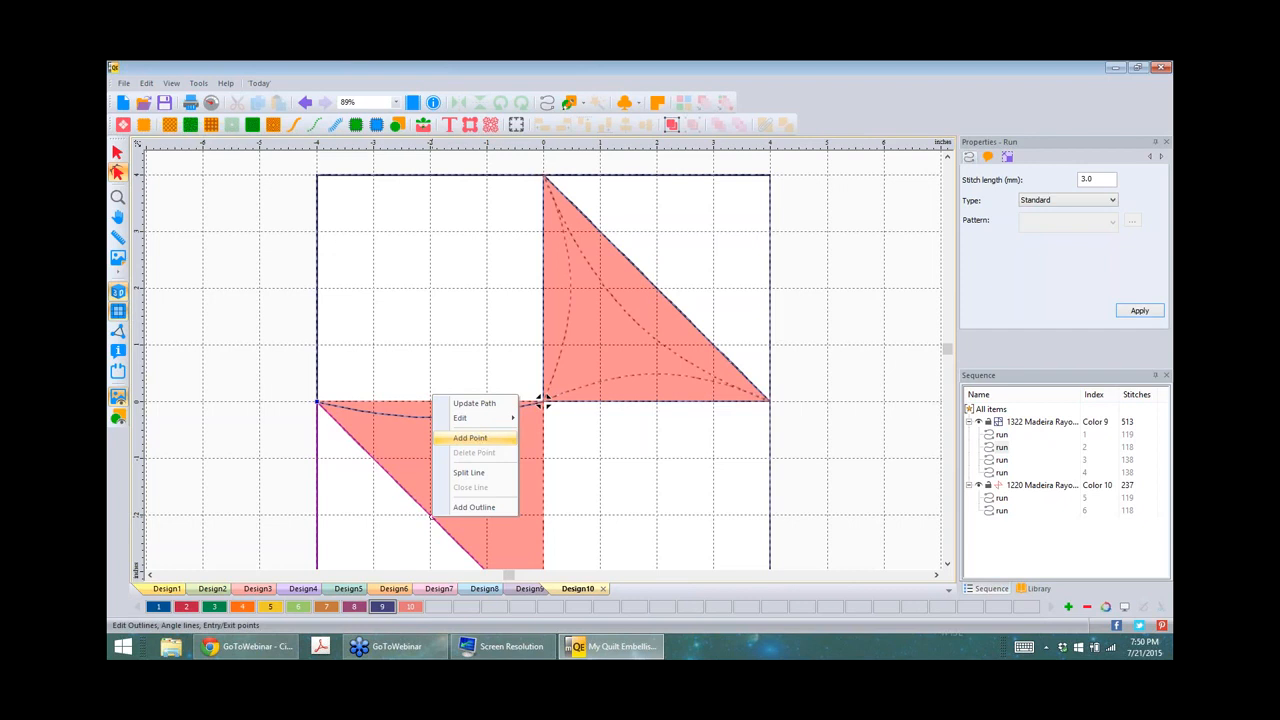
pyautogui.click(483, 442)
pyautogui.moveTo(432, 518); pyautogui.dragTo(452, 492)
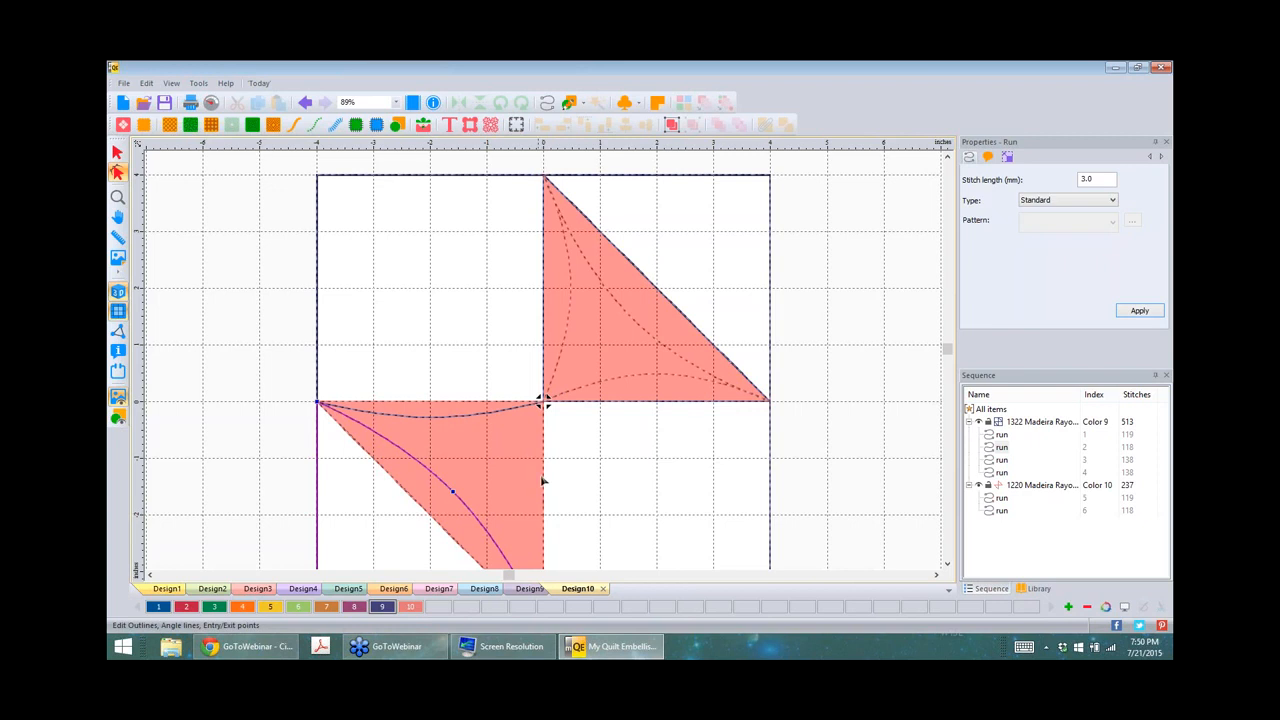
# Step: Add a point midway along the top edge of the lower-right square's run and curve it upward by about 0.5 in
pyautogui.click(634, 495)
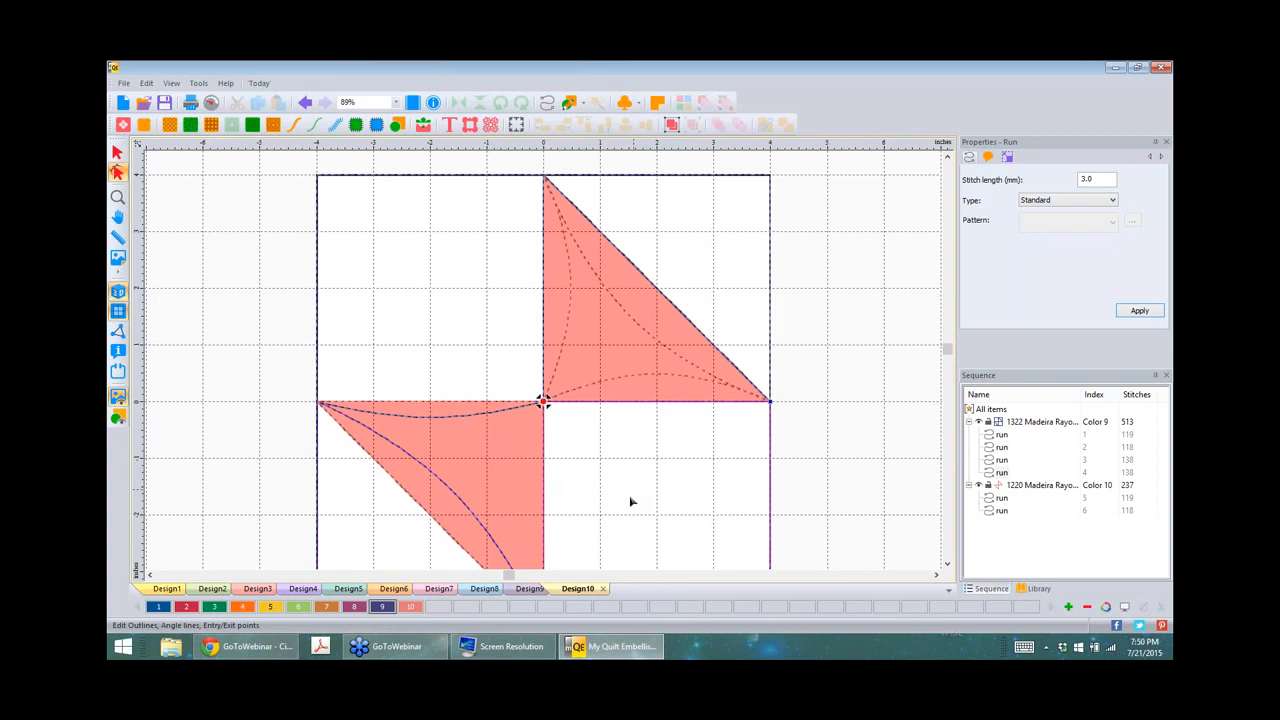
pyautogui.scroll(-1, 632, 501)
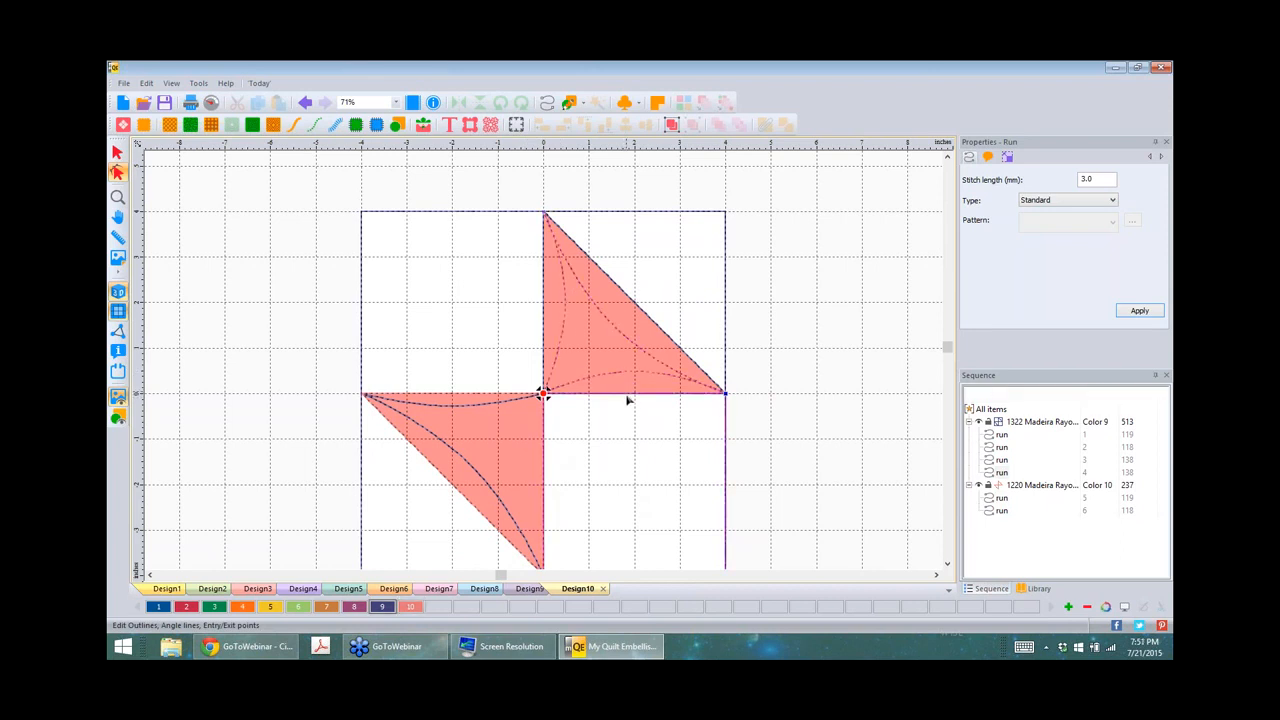
pyautogui.rightClick(628, 396)
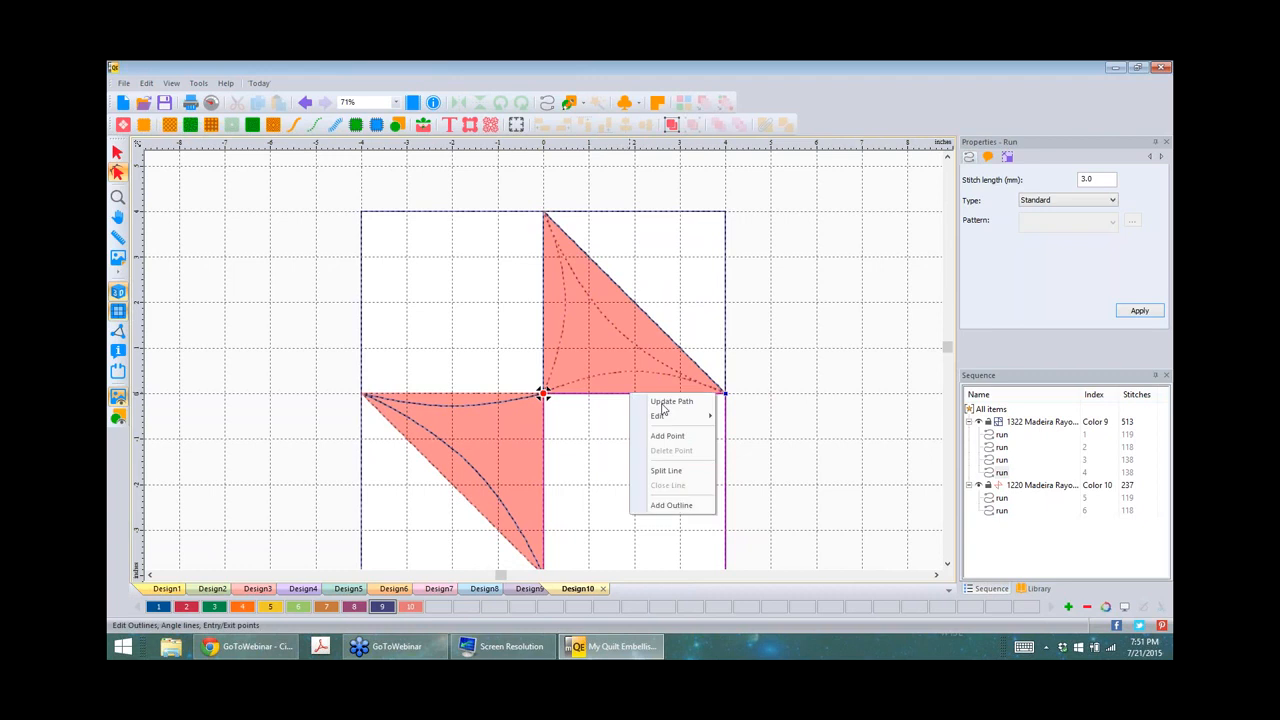
pyautogui.click(668, 436)
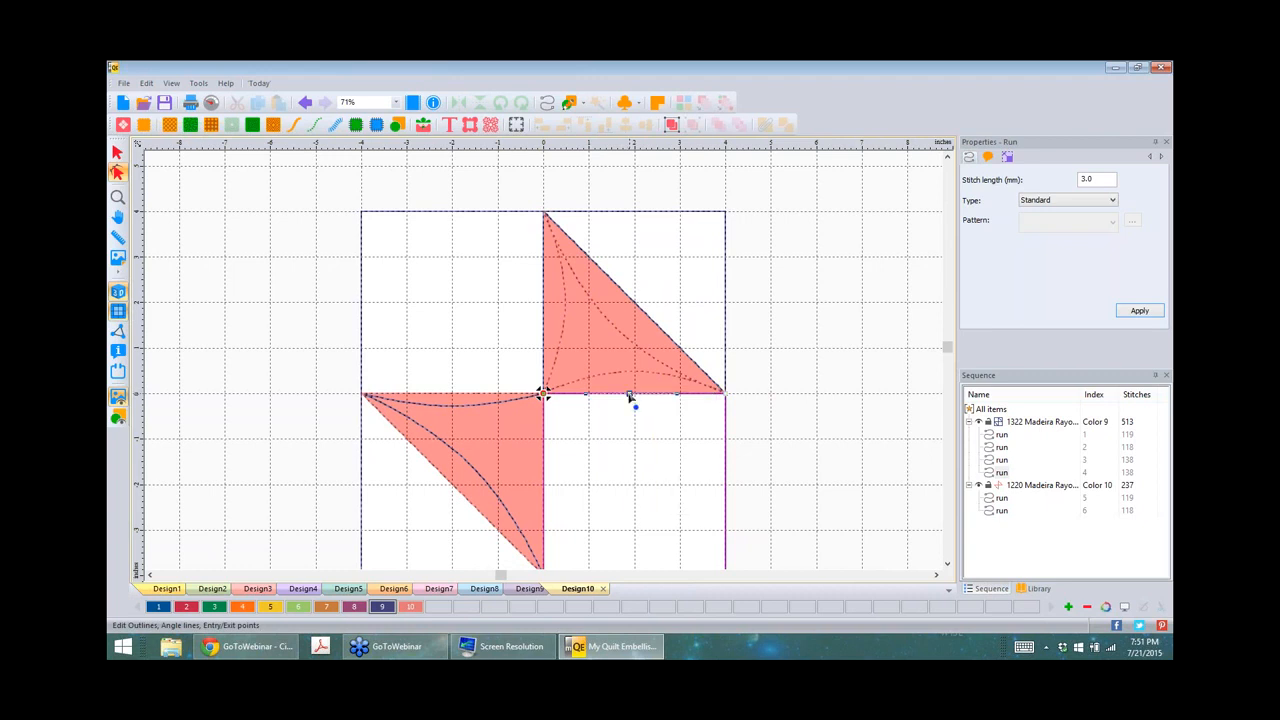
pyautogui.moveTo(632, 367); pyautogui.dragTo(632, 371)
pyautogui.press('Return')
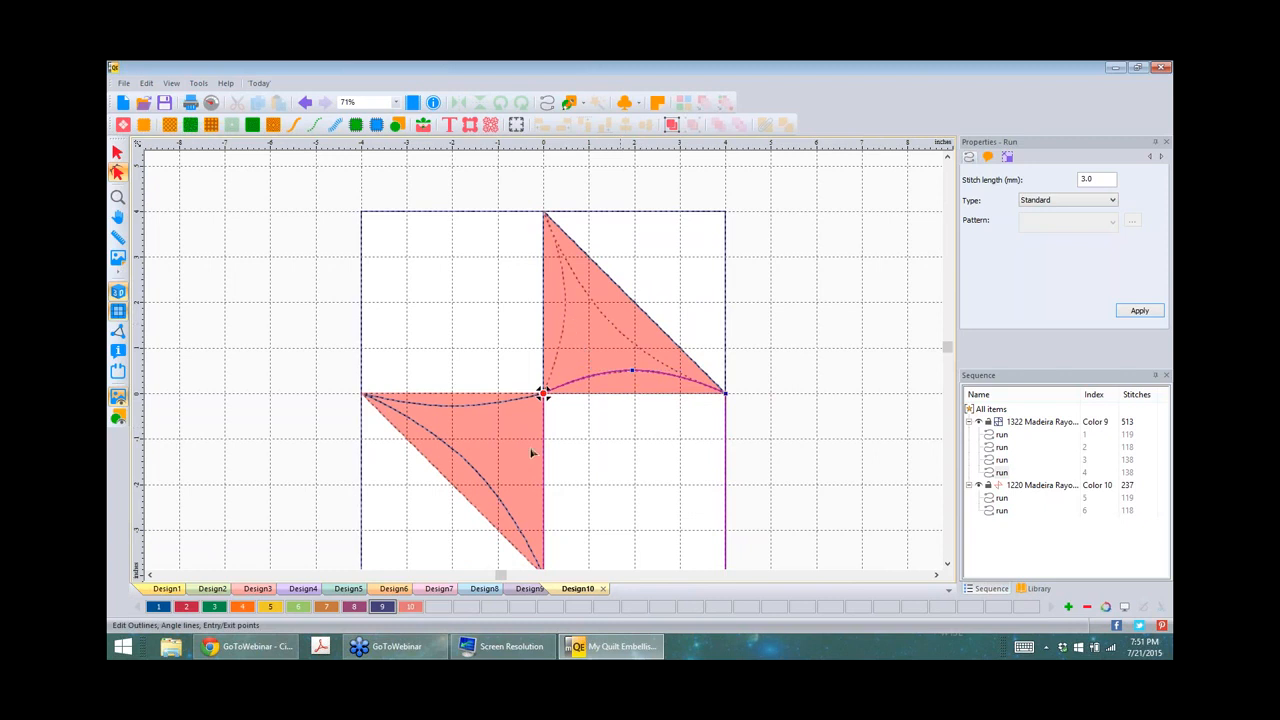
# Step: Hide the 1322 color layer and open the lower-left red triangle's run for shape editing
pyautogui.click(482, 405)
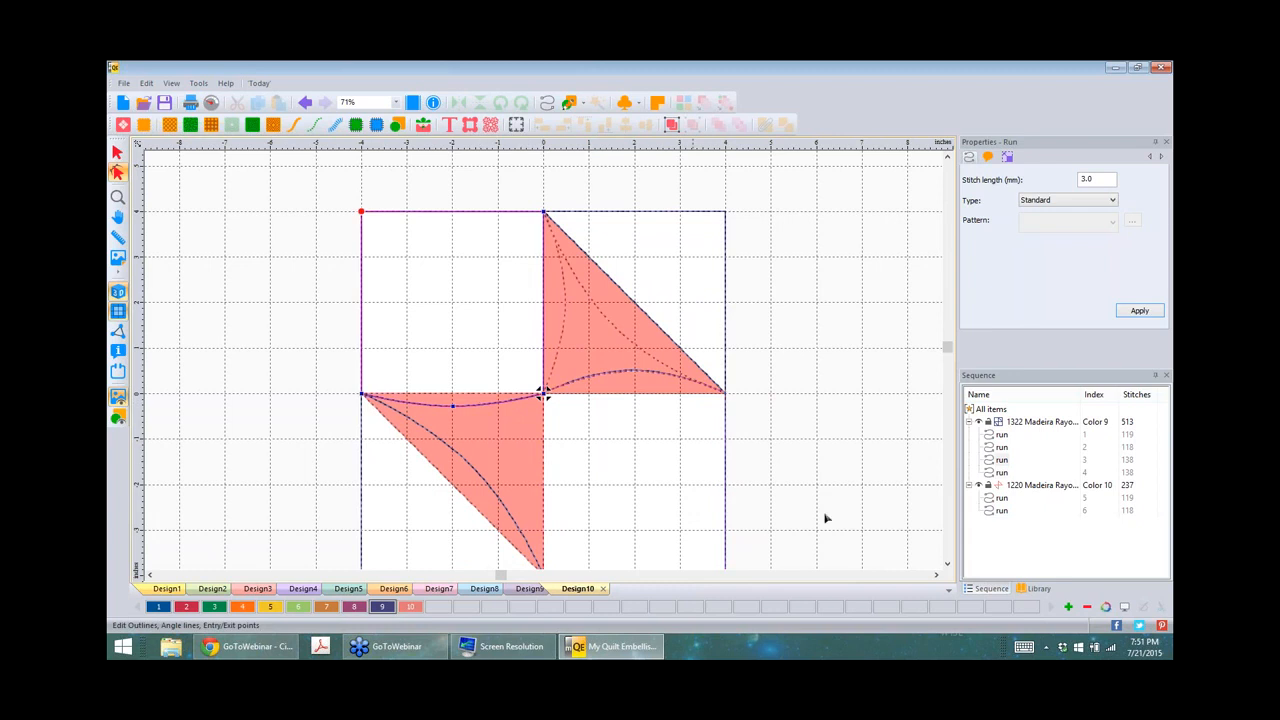
pyautogui.click(979, 423)
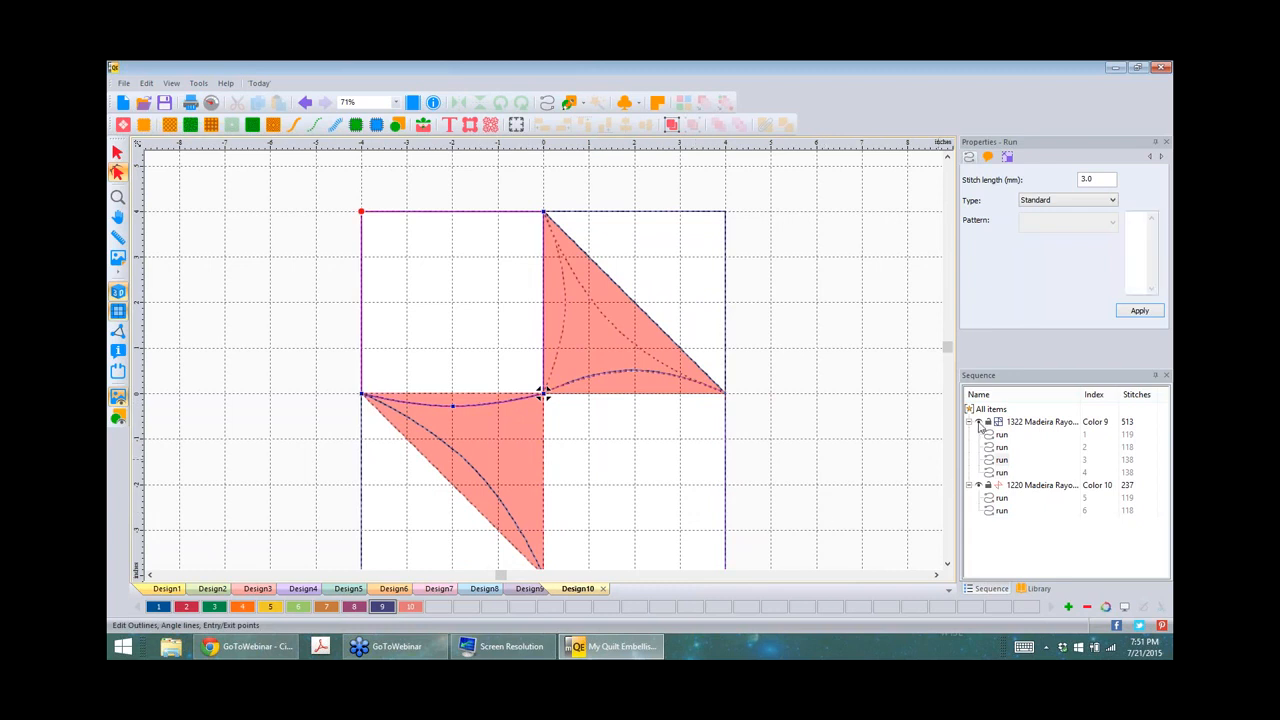
pyautogui.rightClick(543, 467)
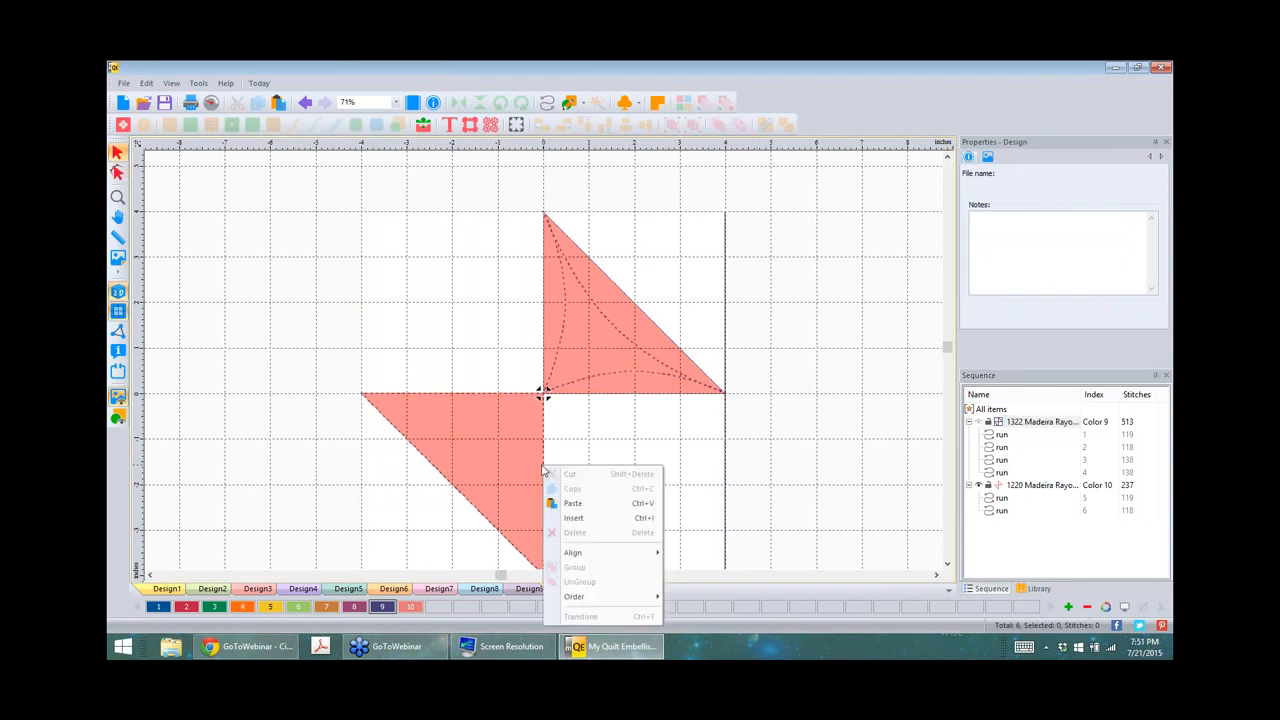
pyautogui.click(542, 393)
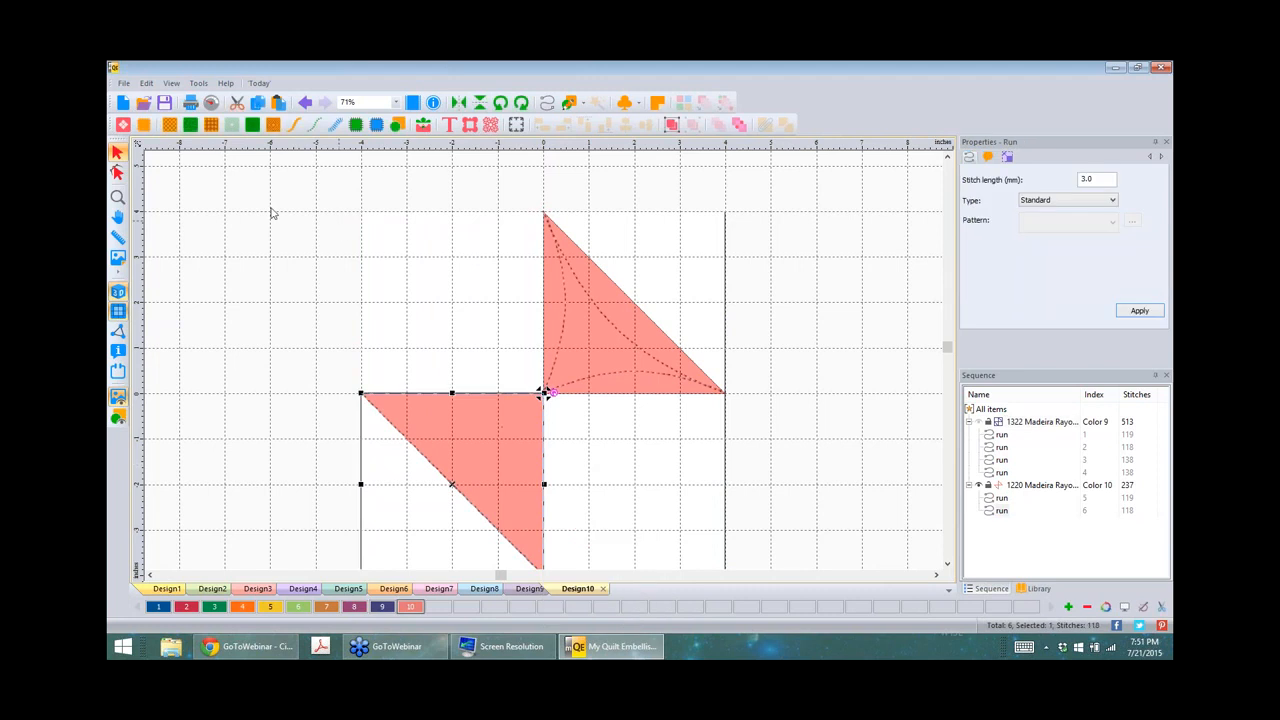
pyautogui.click(117, 173)
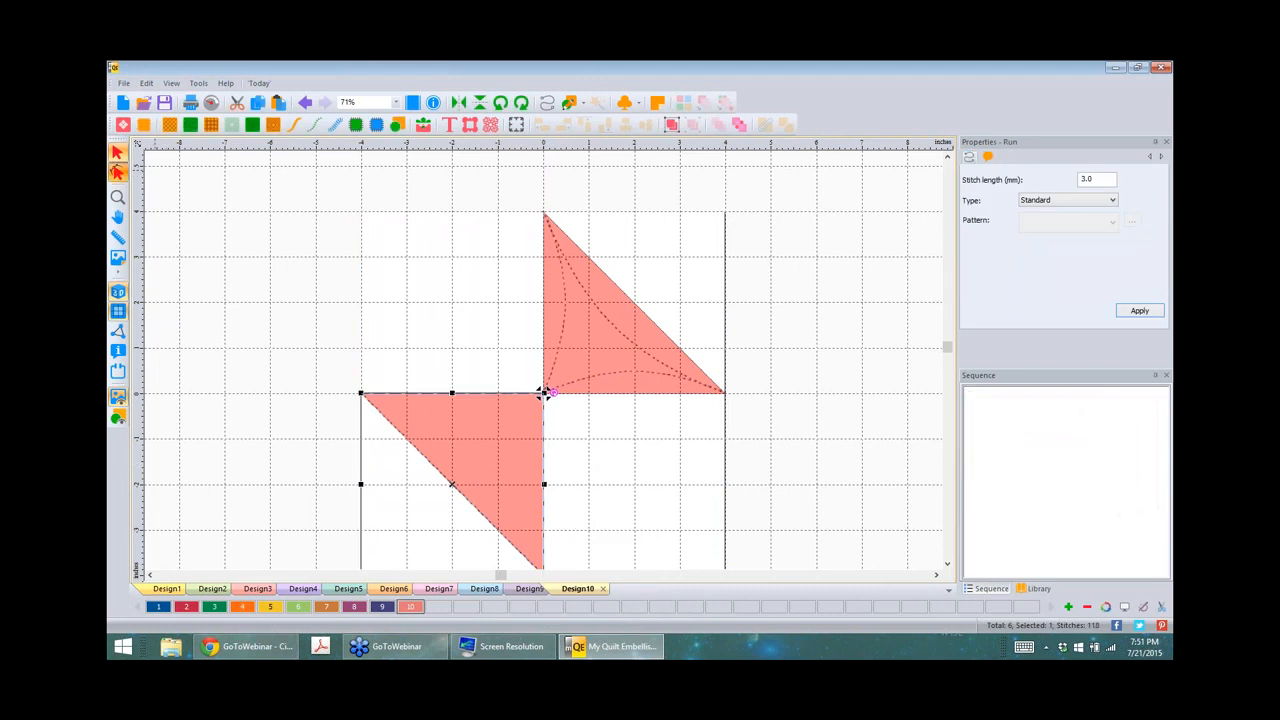
# Step: Add a point midway along the lower-left red triangle's top edge and curve it inward by about 0.5 in
pyautogui.rightClick(543, 391)
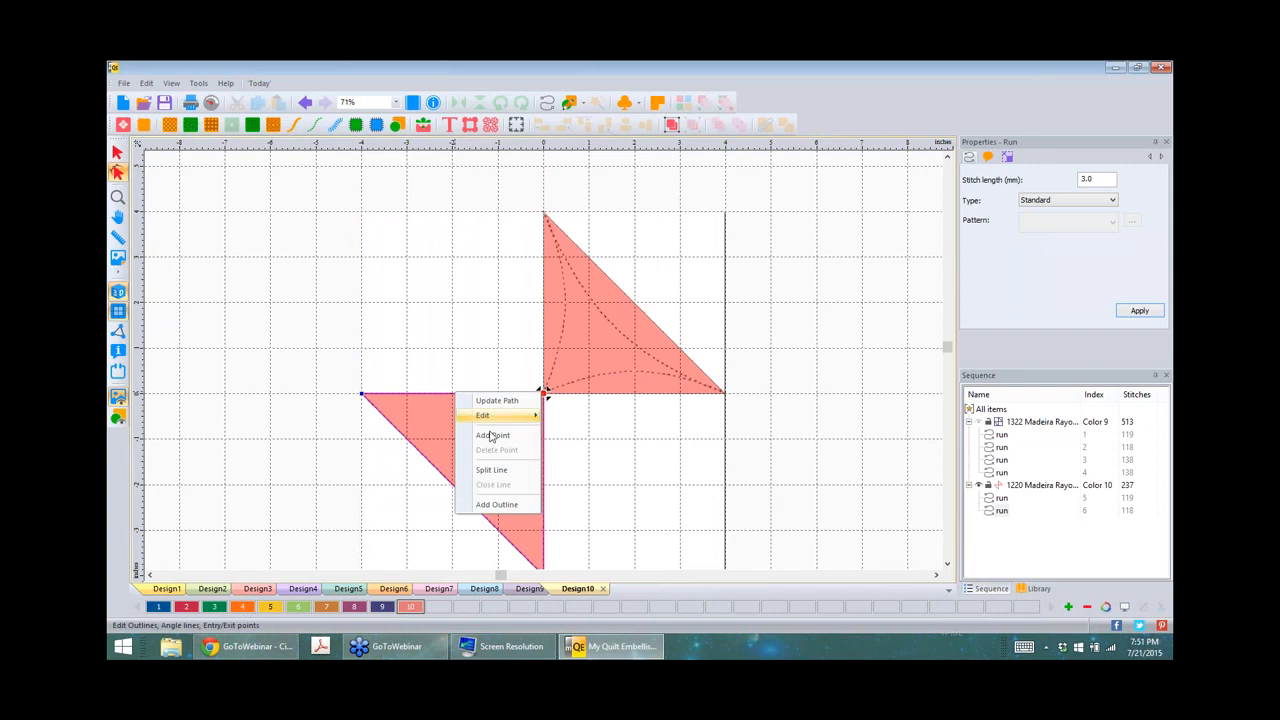
pyautogui.click(488, 438)
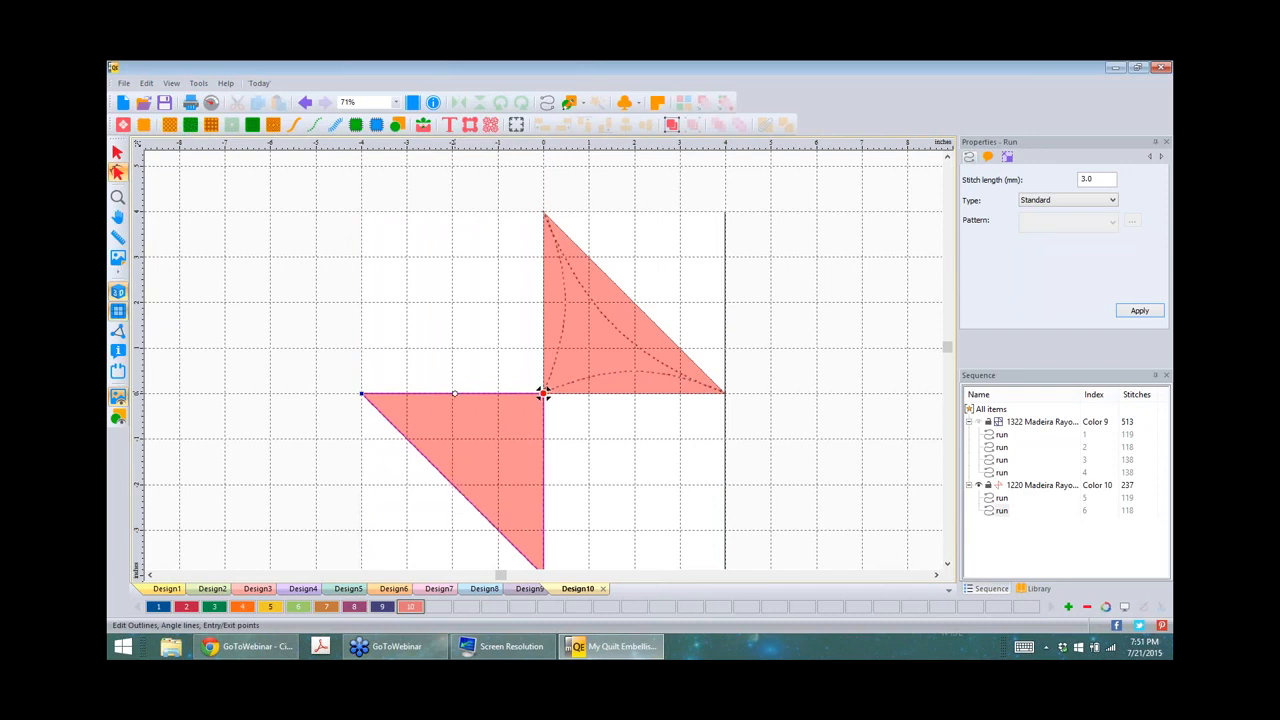
pyautogui.moveTo(455, 393); pyautogui.dragTo(454, 414)
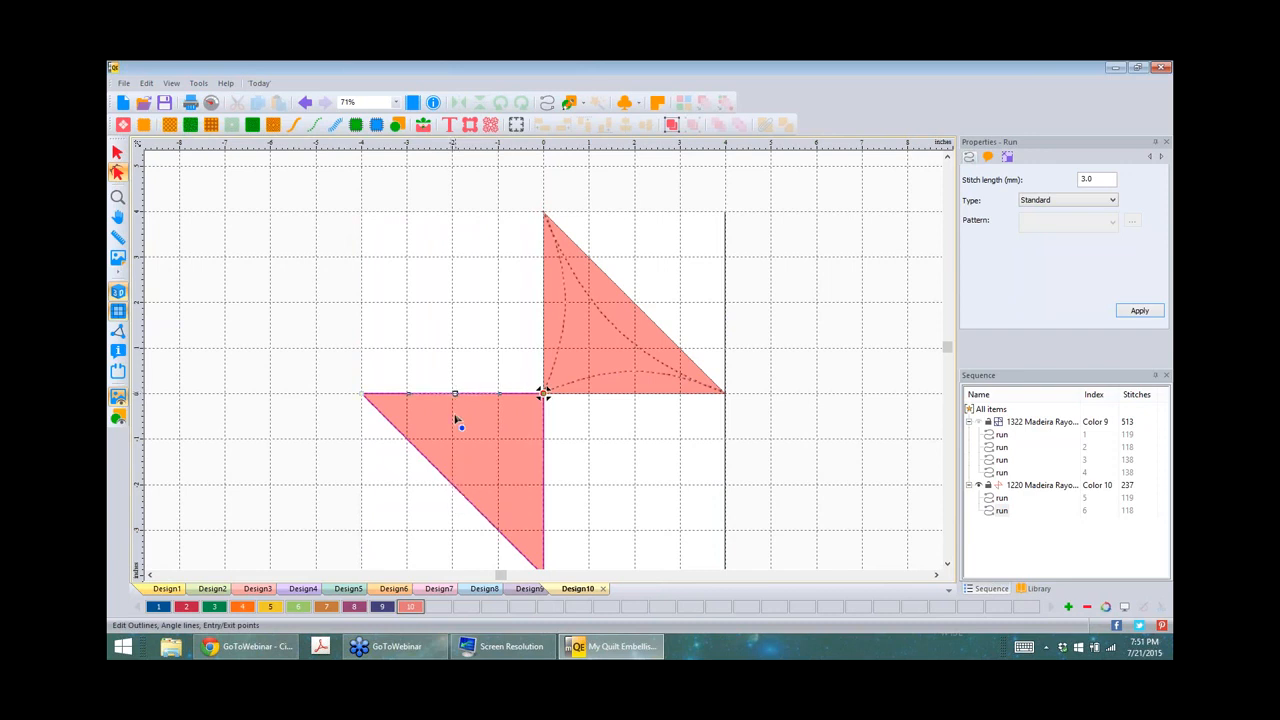
# Step: Add a point midway along the lower-left red triangle's diagonal, curve it inward by about 1.5 in, and deepen the top edge's curve to about 1 in
pyautogui.click(454, 488)
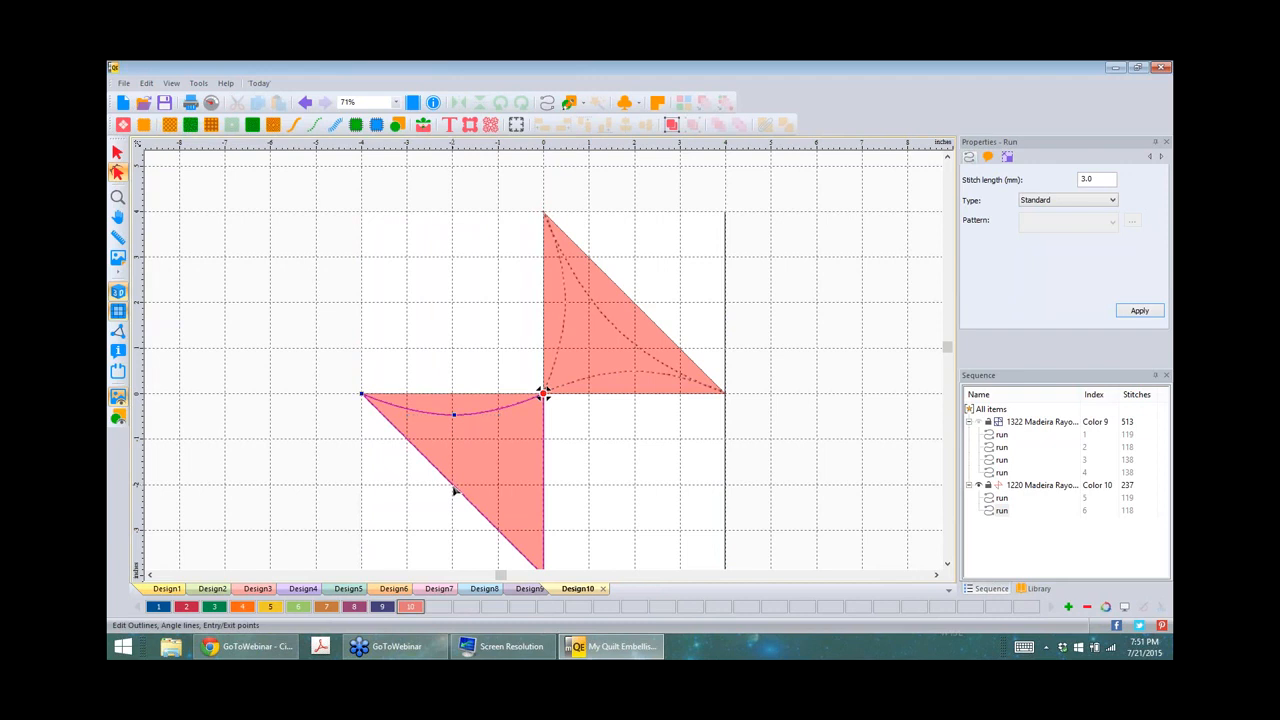
pyautogui.rightClick(454, 487)
pyautogui.click(454, 487)
pyautogui.rightClick(454, 488)
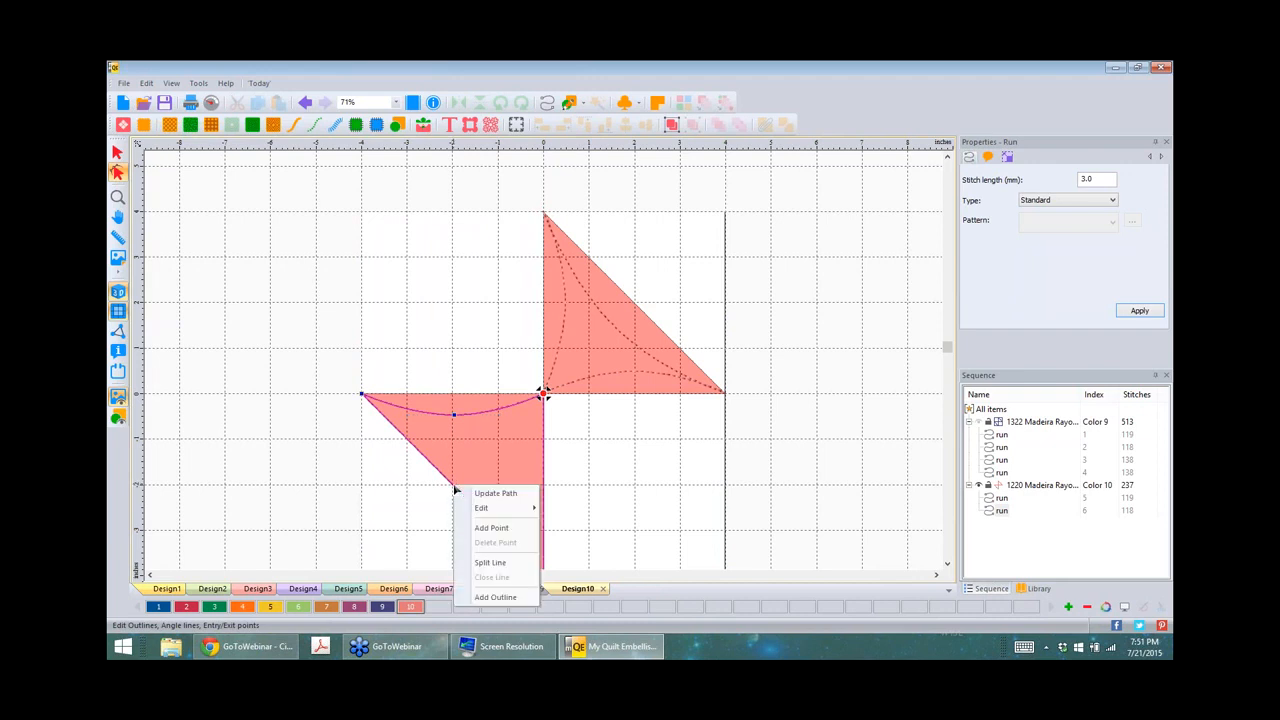
pyautogui.click(454, 488)
pyautogui.rightClick(454, 488)
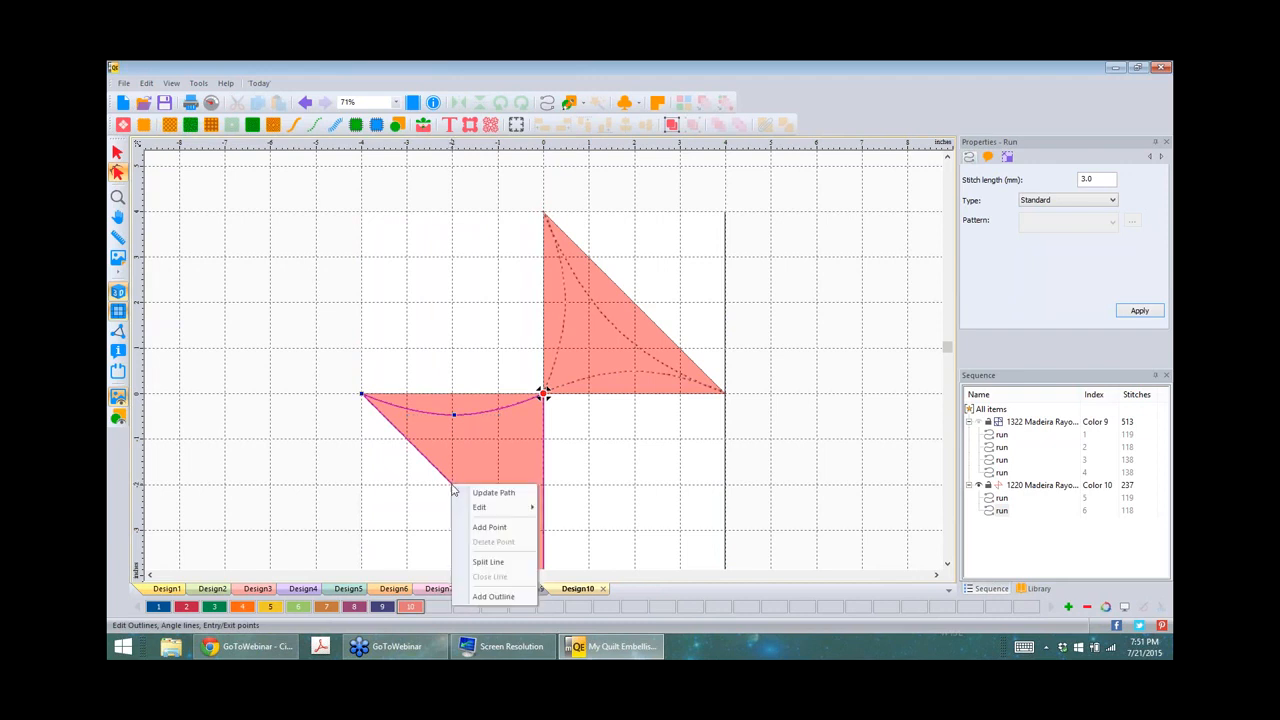
pyautogui.click(505, 537)
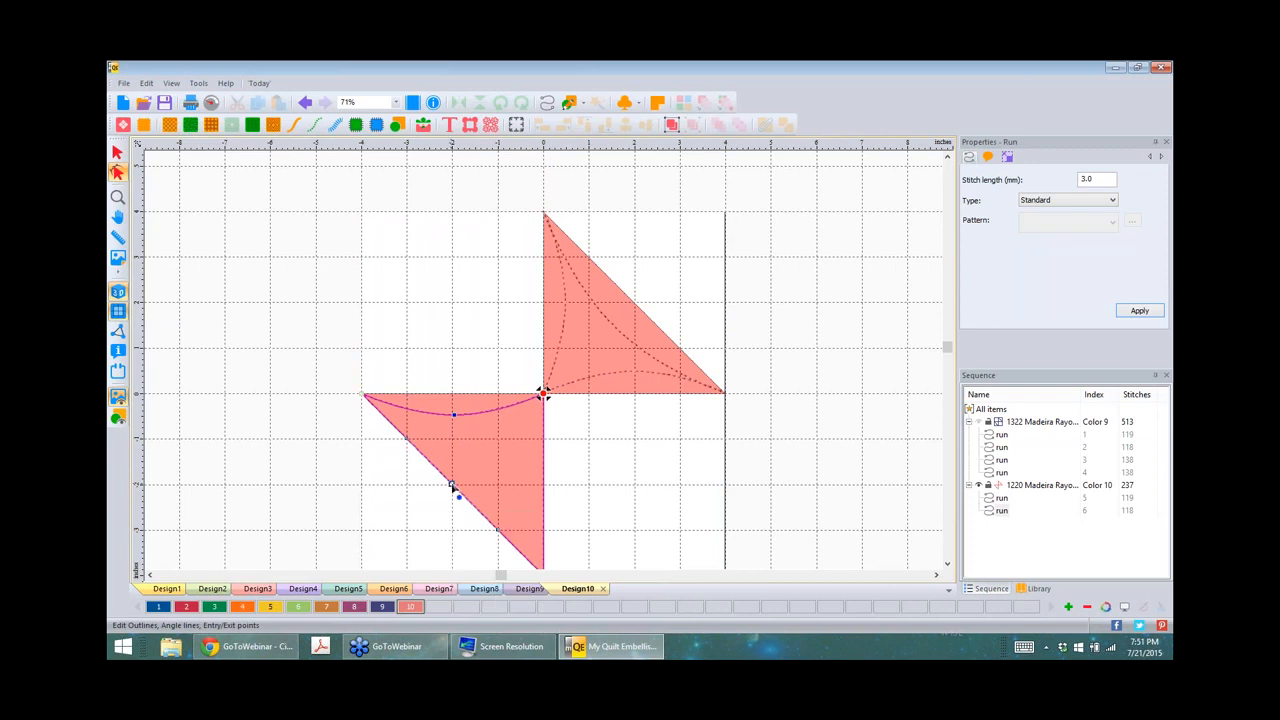
pyautogui.moveTo(451, 488); pyautogui.dragTo(475, 441)
pyautogui.click(454, 415)
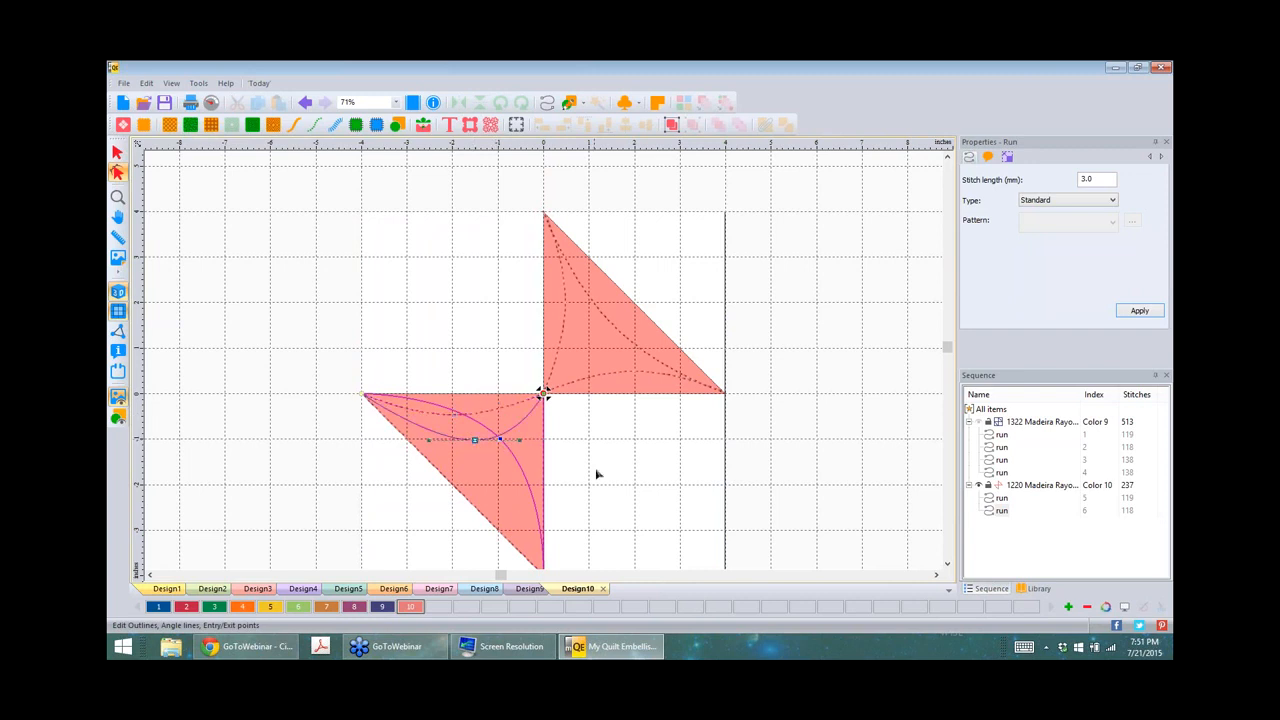
# Step: Add a point midway along the lower-left red triangle's vertical edge and curve it inward by about 1.2 in
pyautogui.rightClick(545, 491)
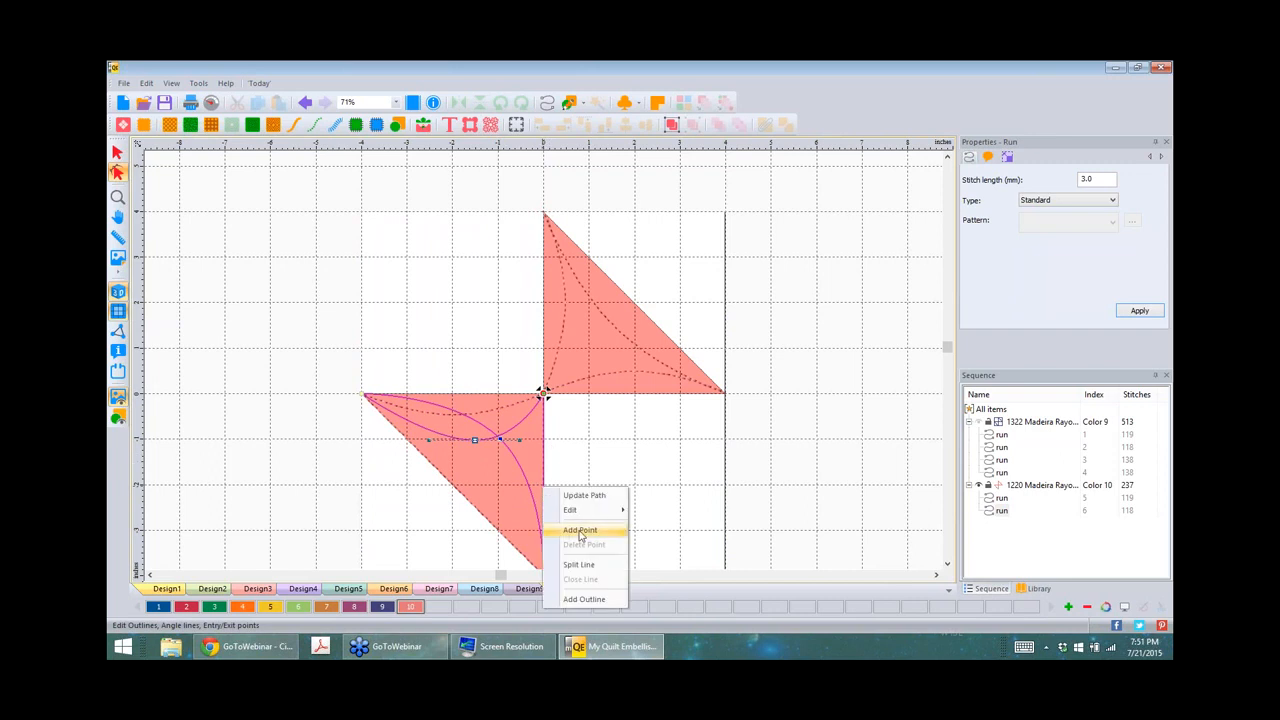
pyautogui.click(580, 530)
pyautogui.moveTo(543, 491); pyautogui.dragTo(491, 486)
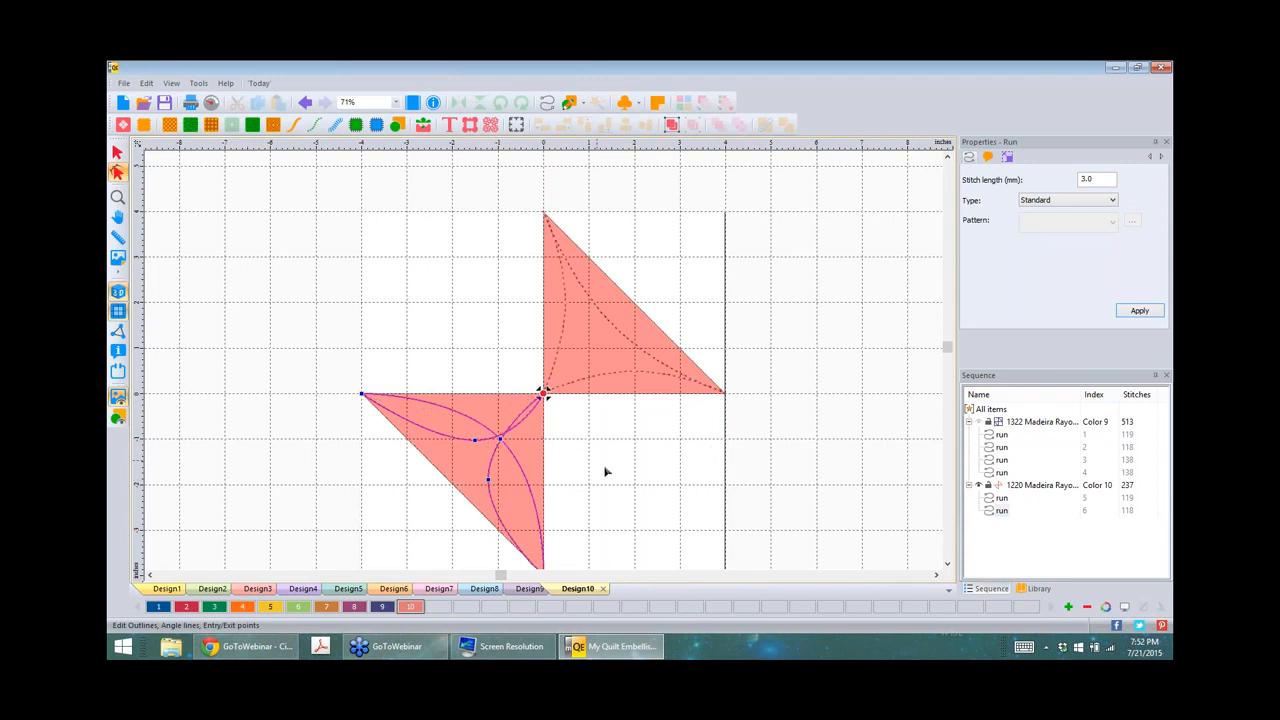
# Step: Show the 1322 color layer again and select all of its runs
pyautogui.scroll(-2, 605, 471)
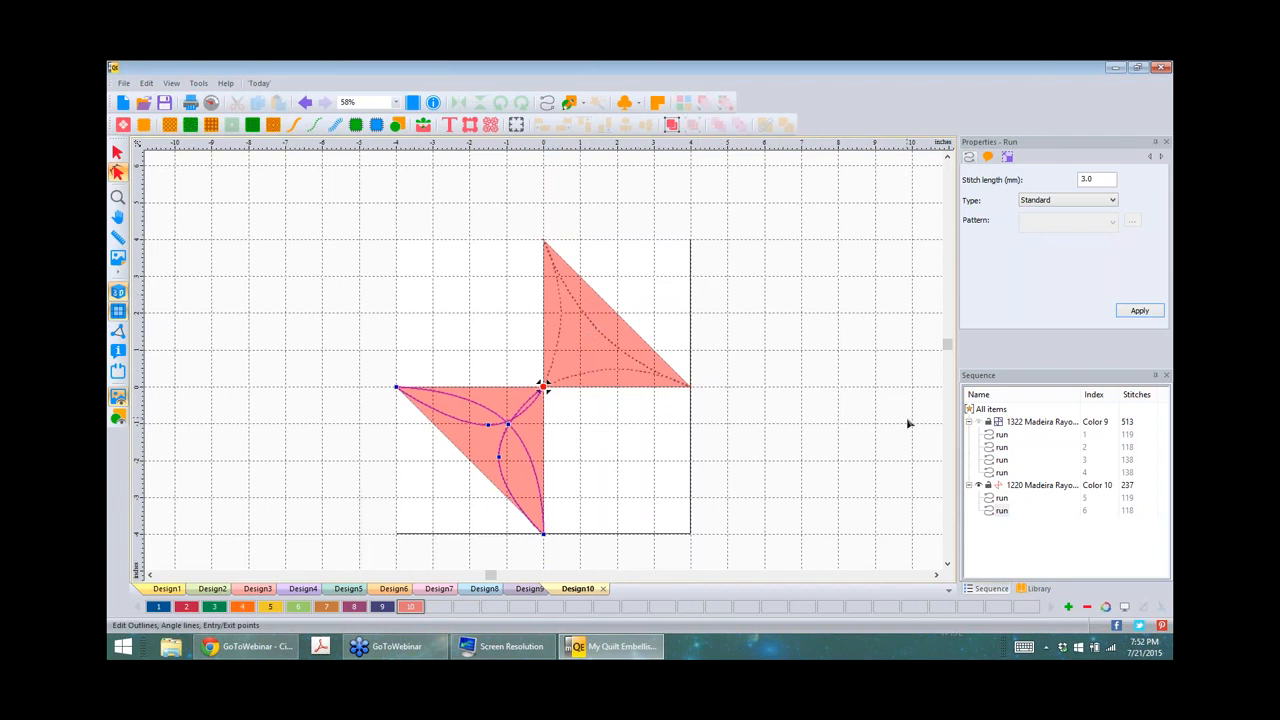
pyautogui.click(1026, 423)
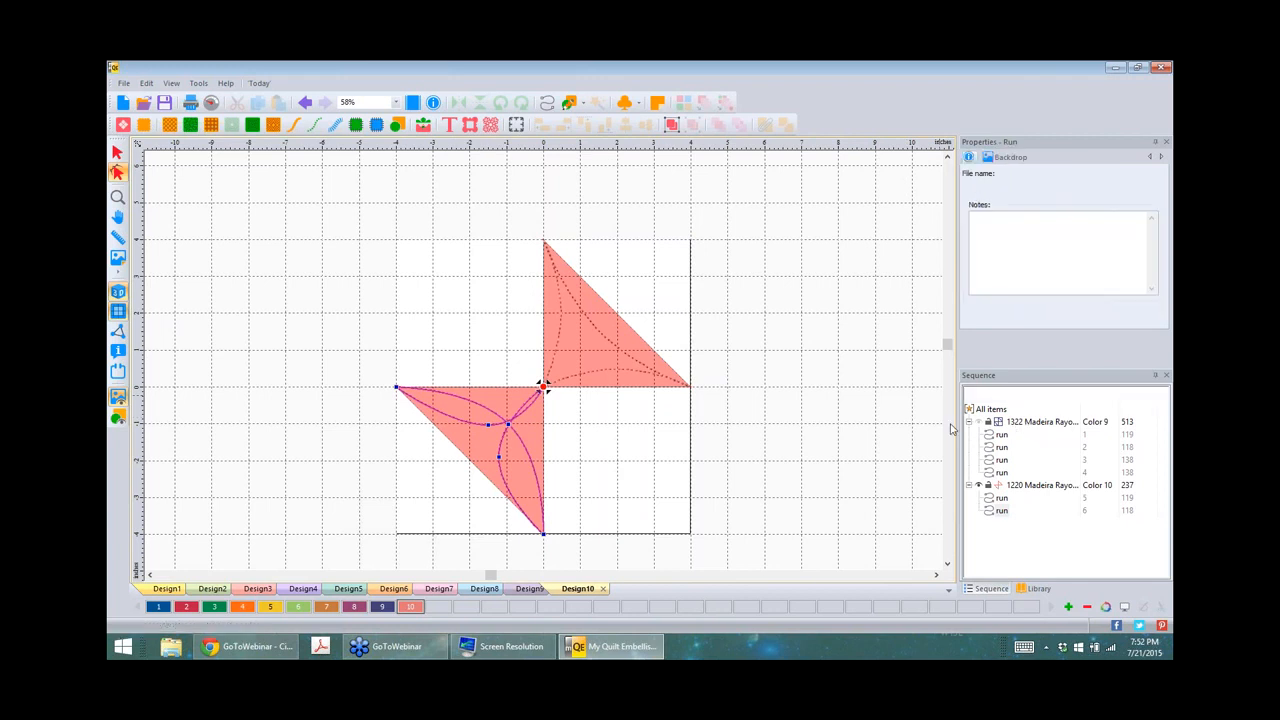
pyautogui.click(541, 387)
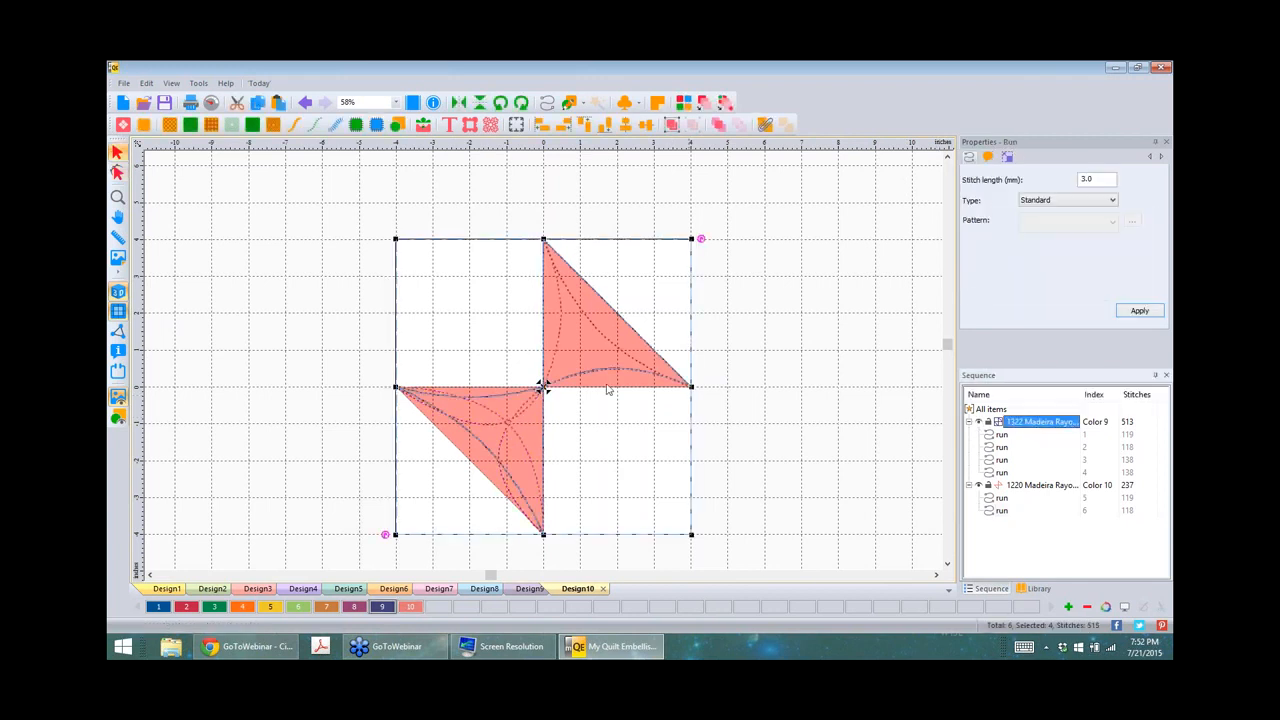
pyautogui.rightClick(611, 390)
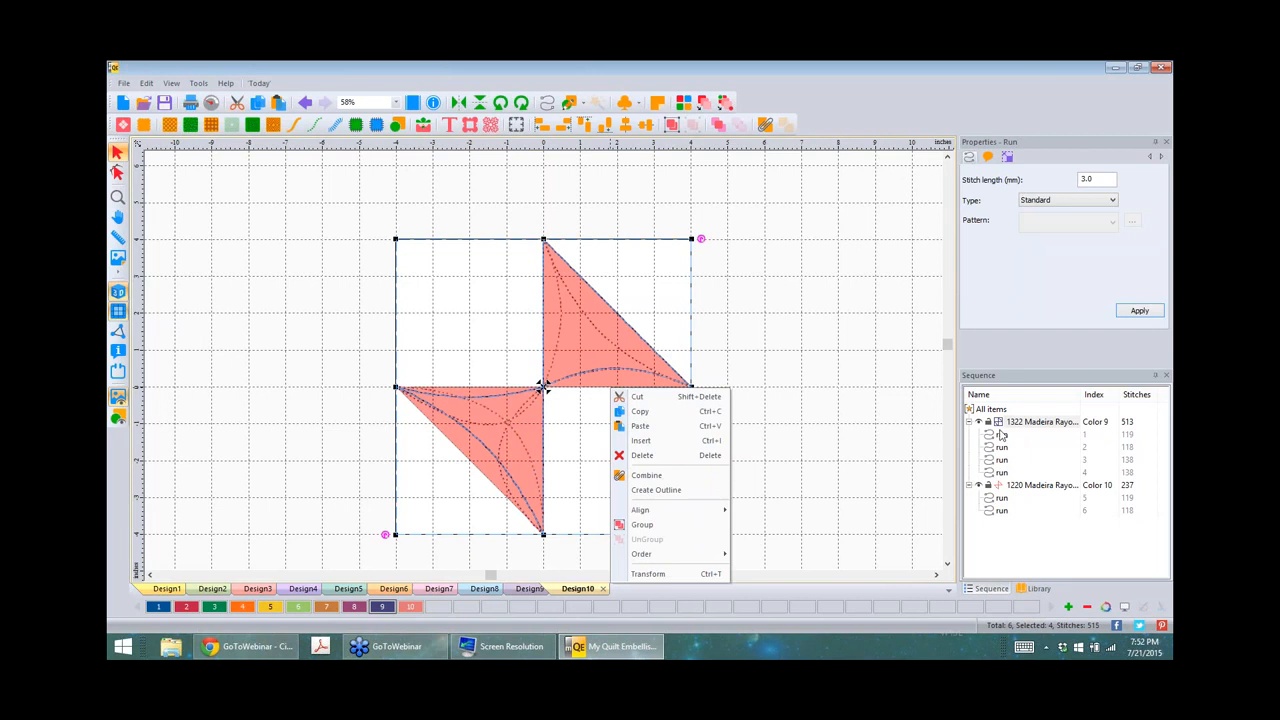
# Step: Resize the first run in the 1322 color layer to 3.5 in wide, maintaining its aspect ratio
pyautogui.click(1000, 437)
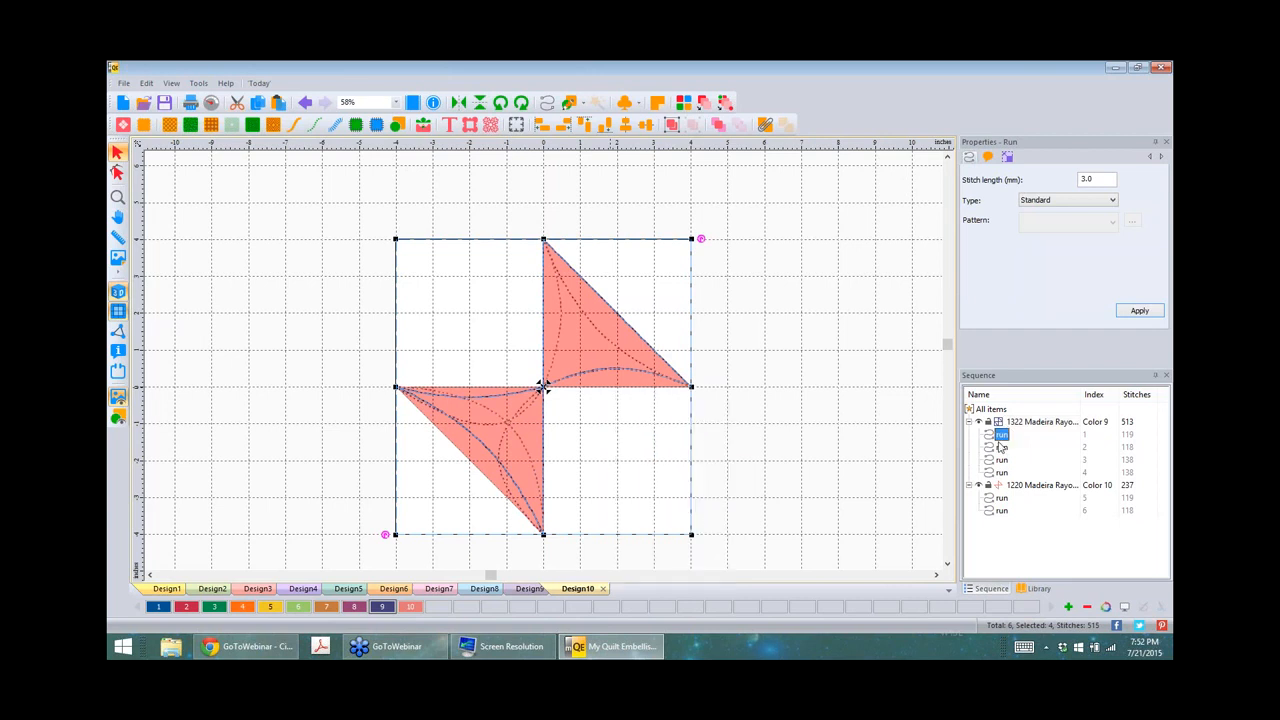
pyautogui.click(1041, 426)
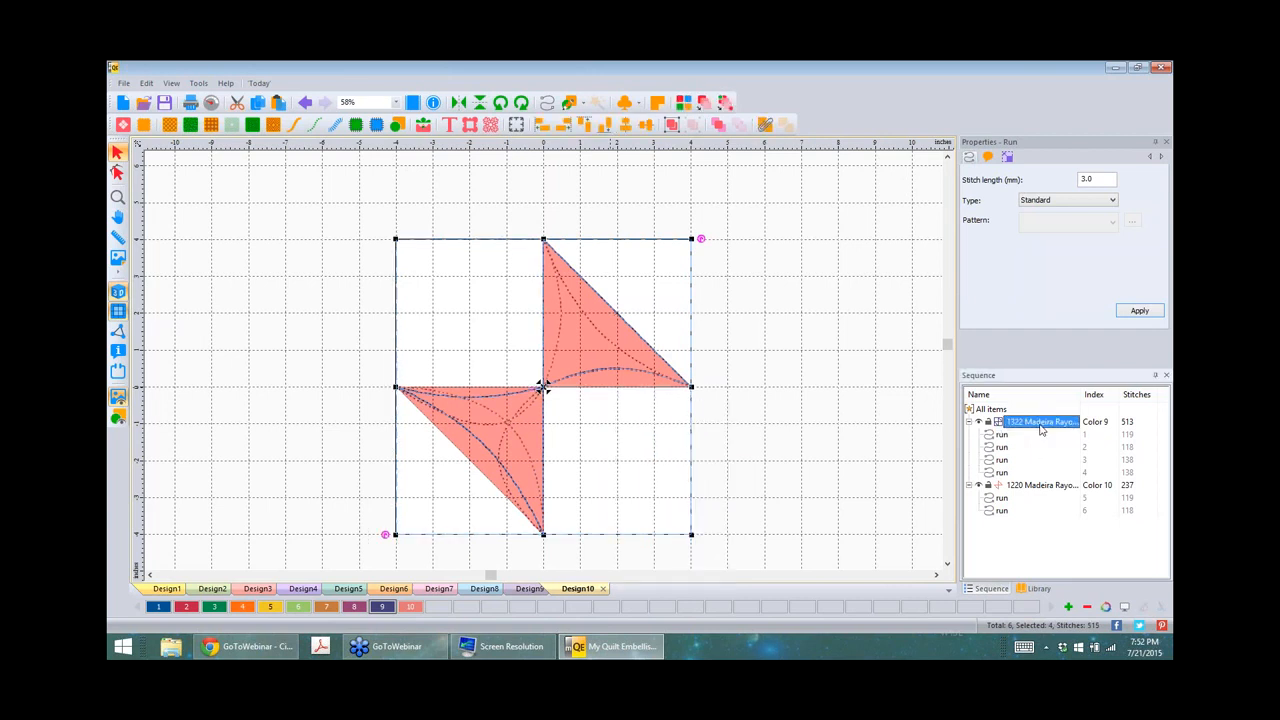
pyautogui.click(1008, 158)
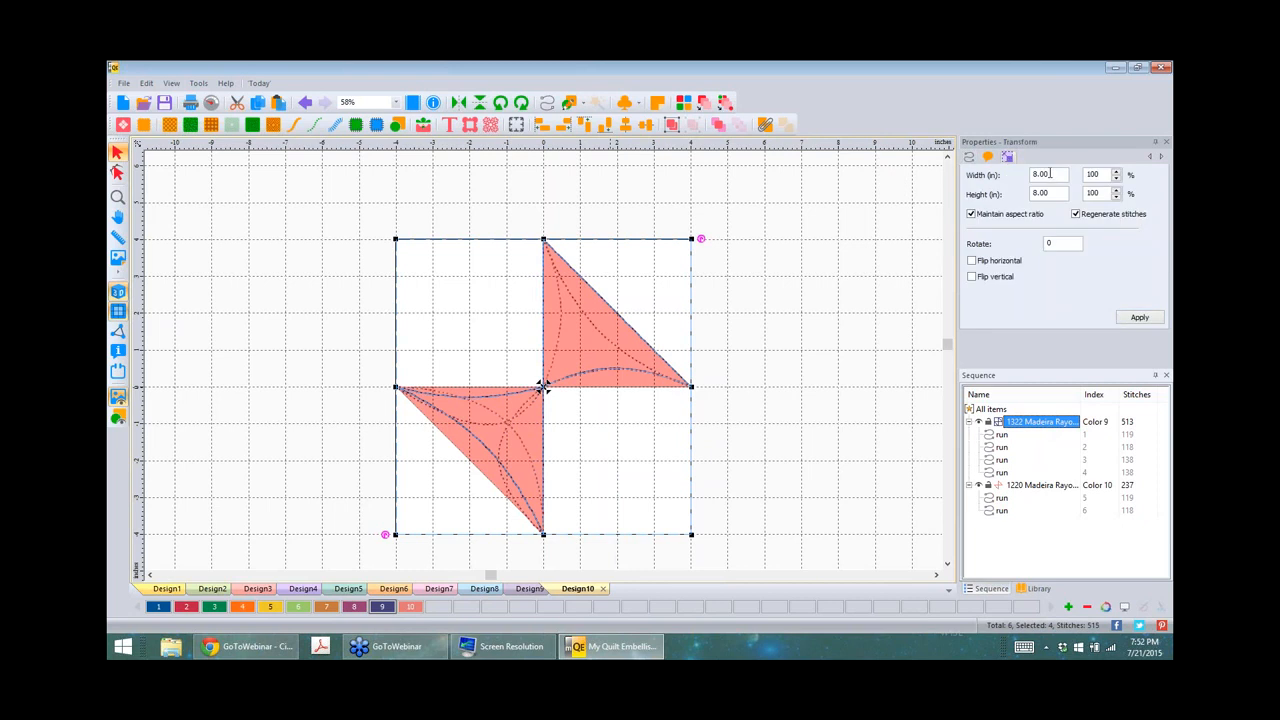
pyautogui.click(1002, 436)
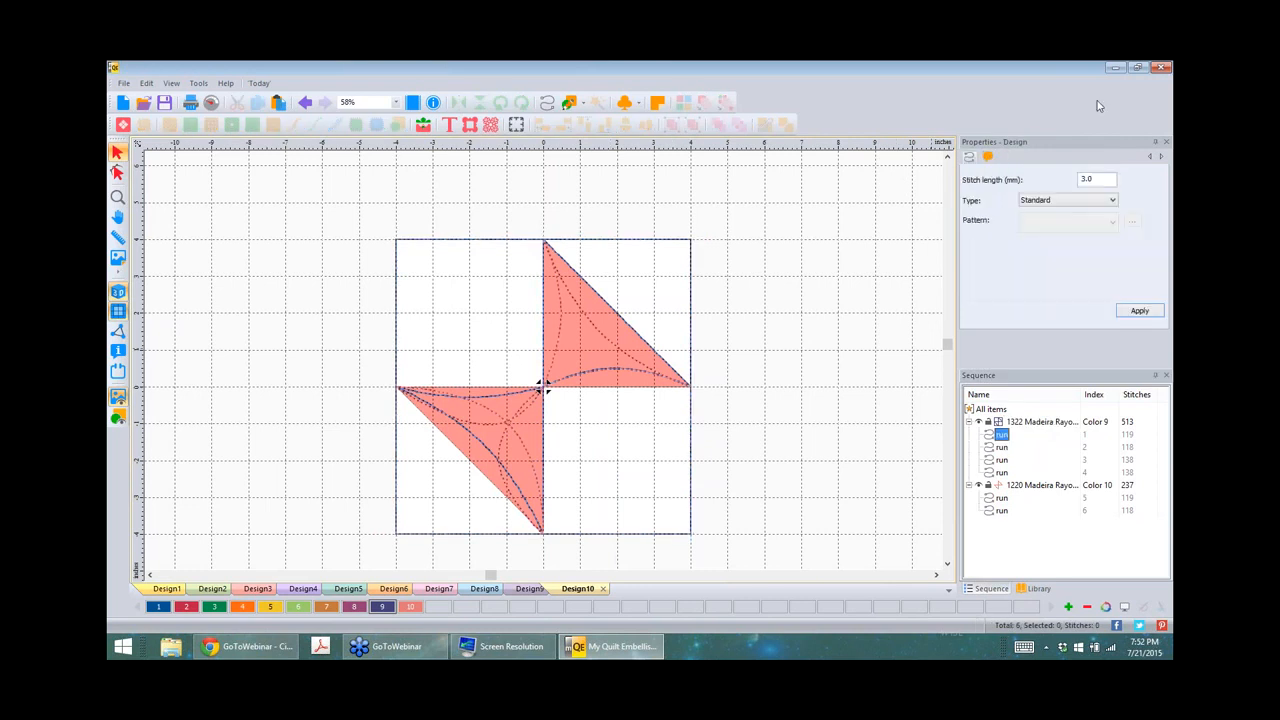
pyautogui.click(1008, 157)
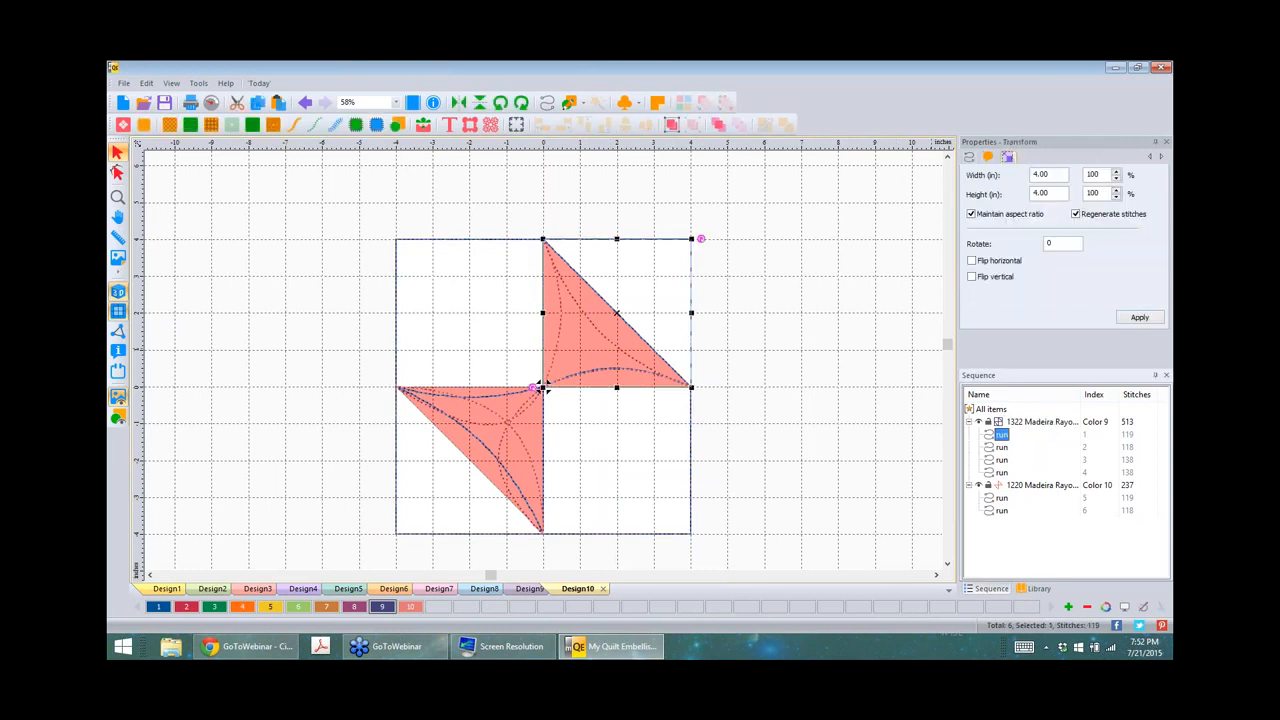
pyautogui.click(1041, 174)
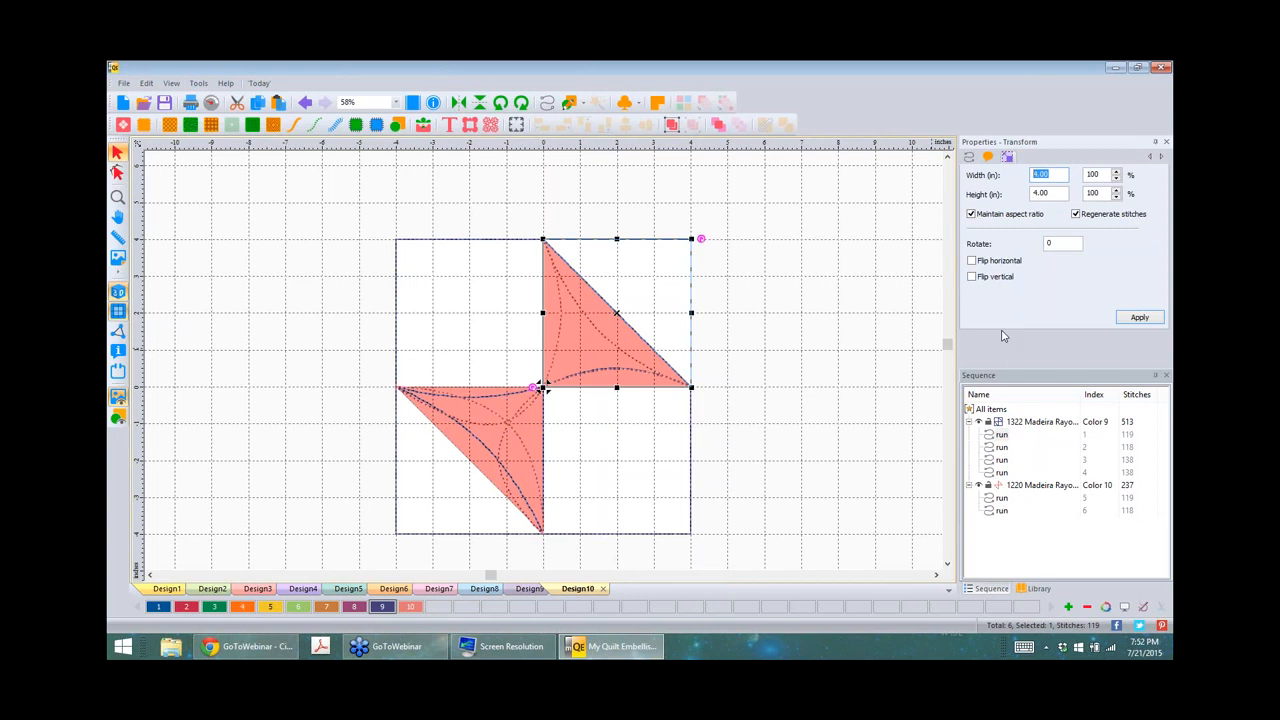
pyautogui.write('3.5')
pyautogui.click(1140, 317)
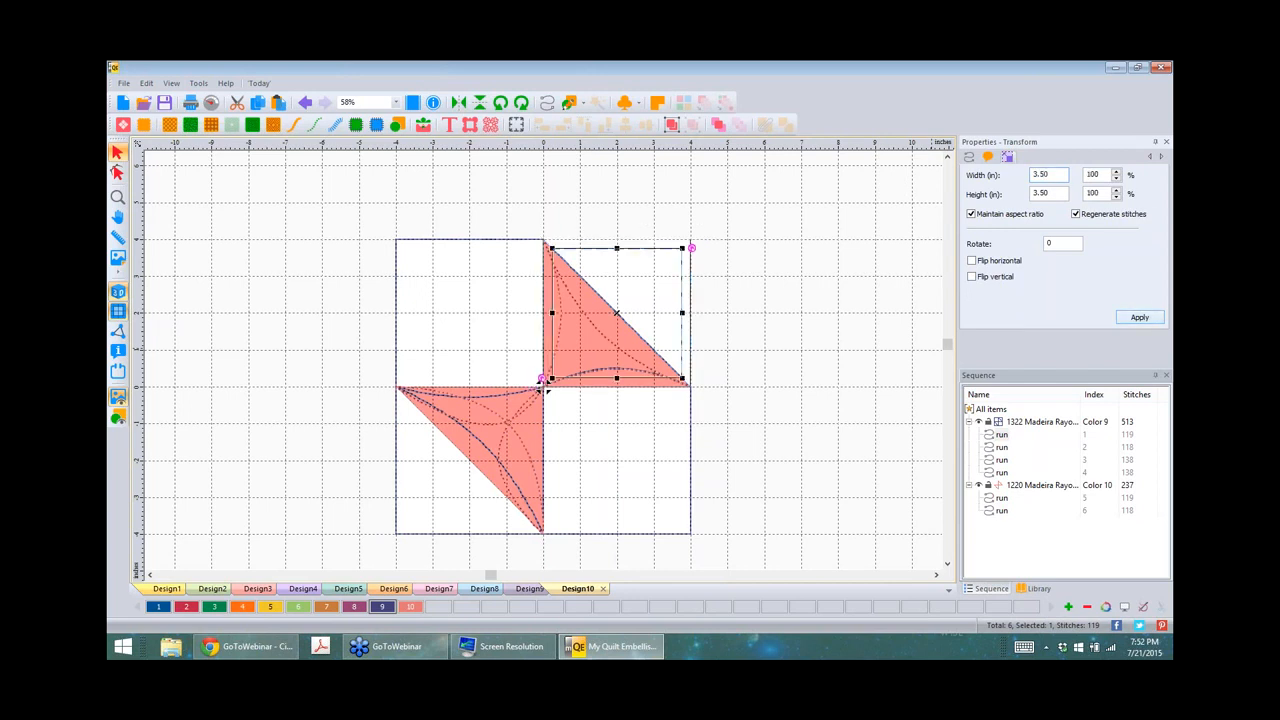
pyautogui.click(826, 288)
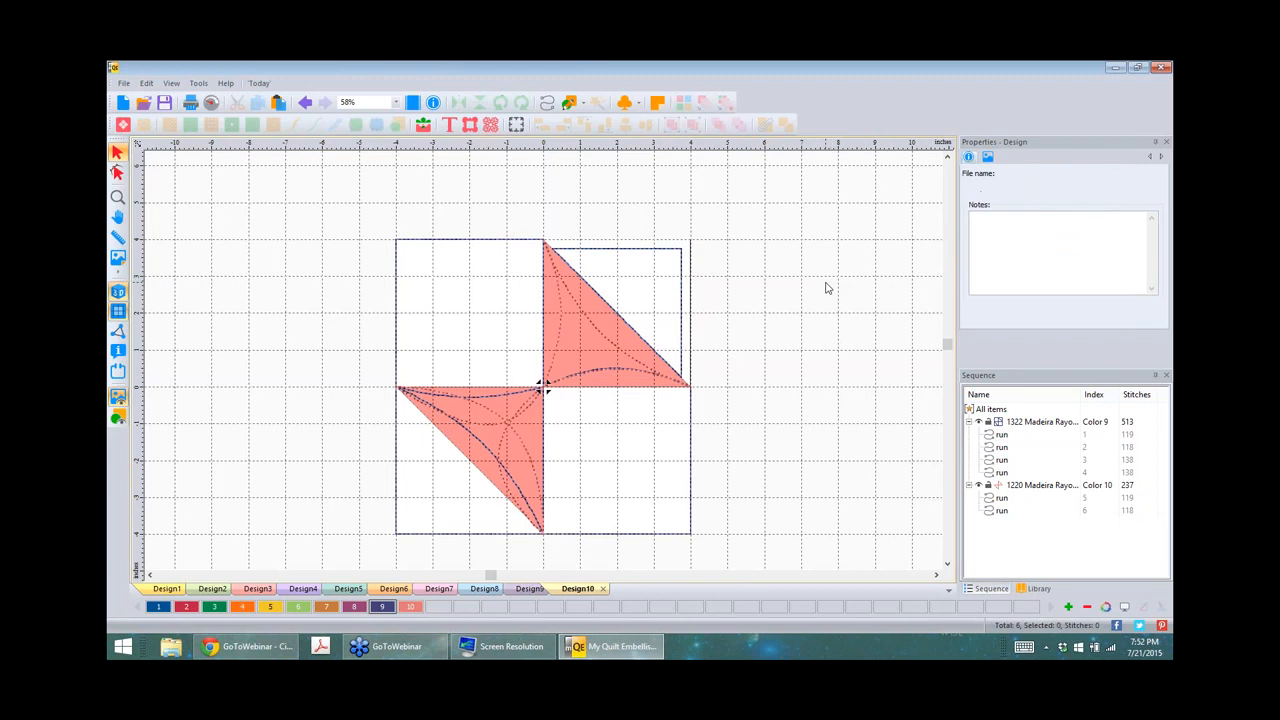
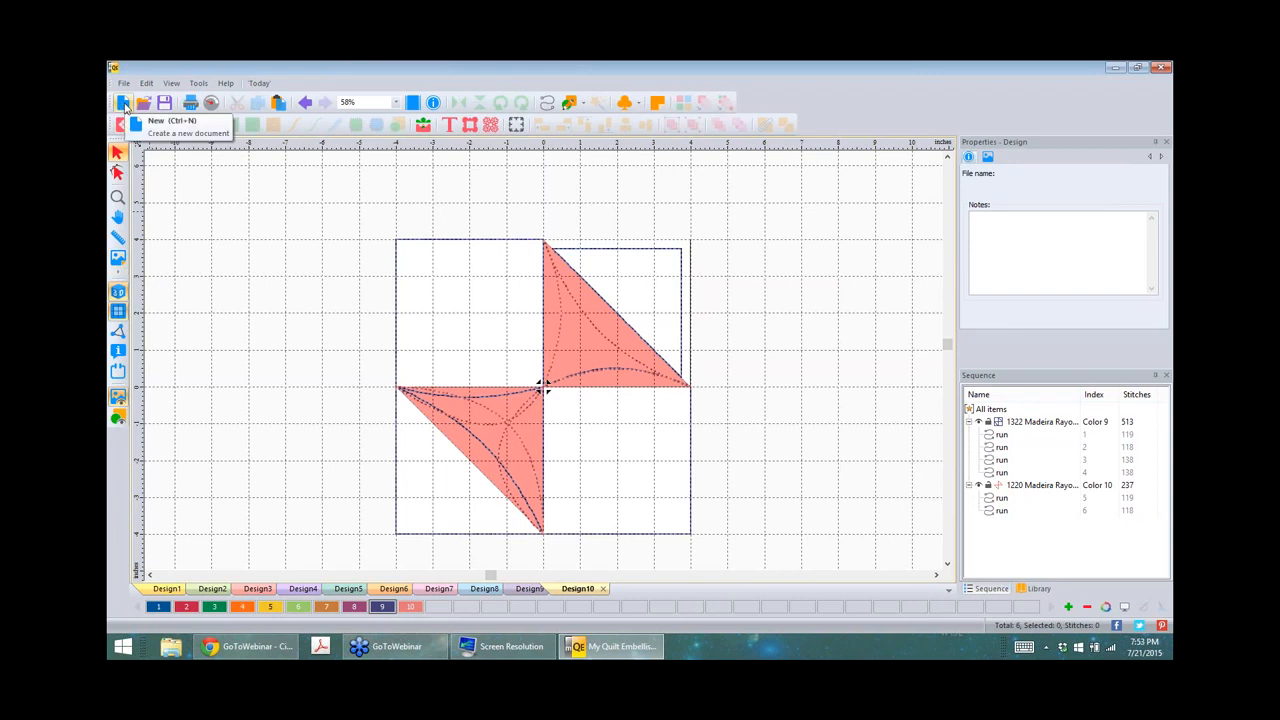
# Step: Create a new design and load leaves.jpg from the Images folder as its backdrop
pyautogui.click(123, 103)
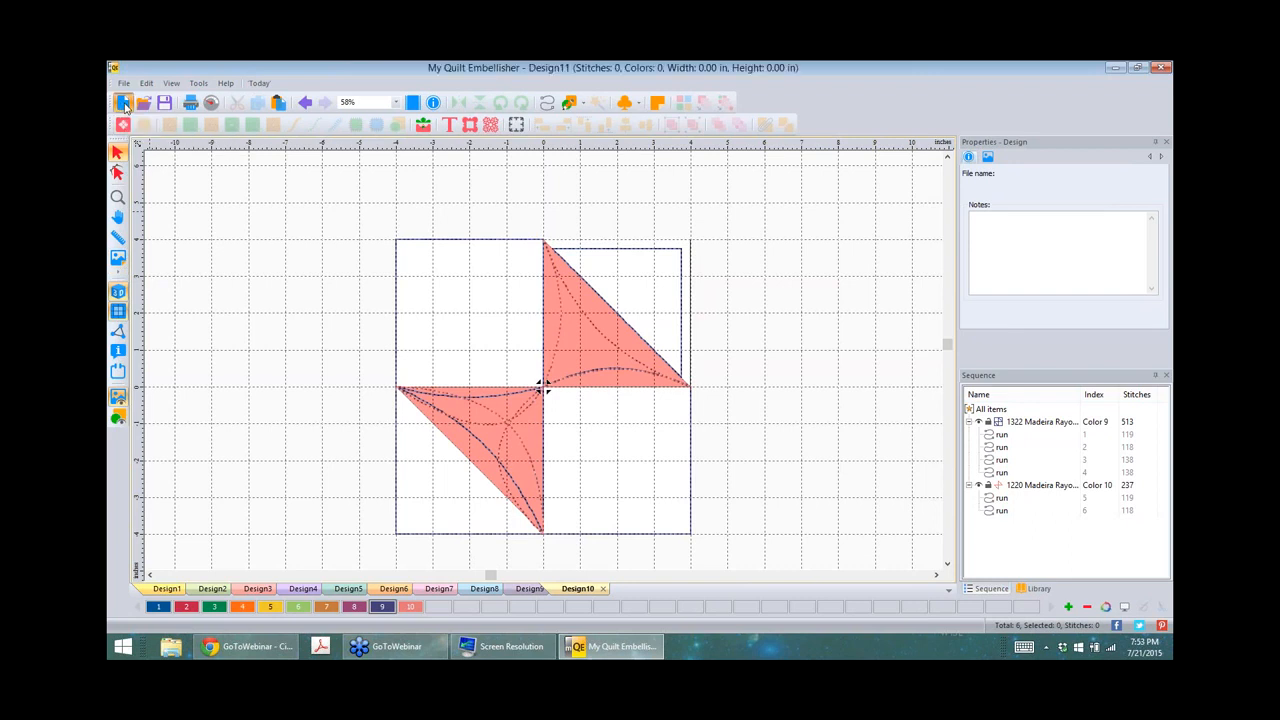
pyautogui.click(118, 259)
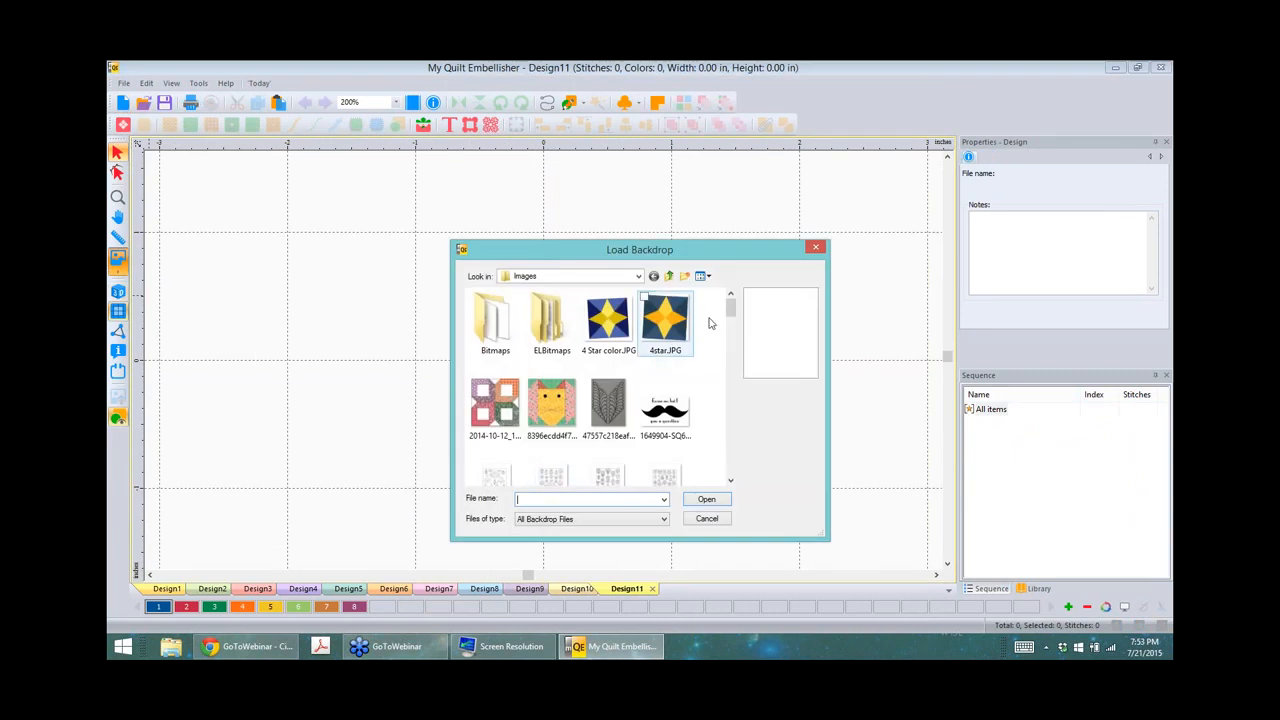
pyautogui.moveTo(731, 306); pyautogui.dragTo(731, 406)
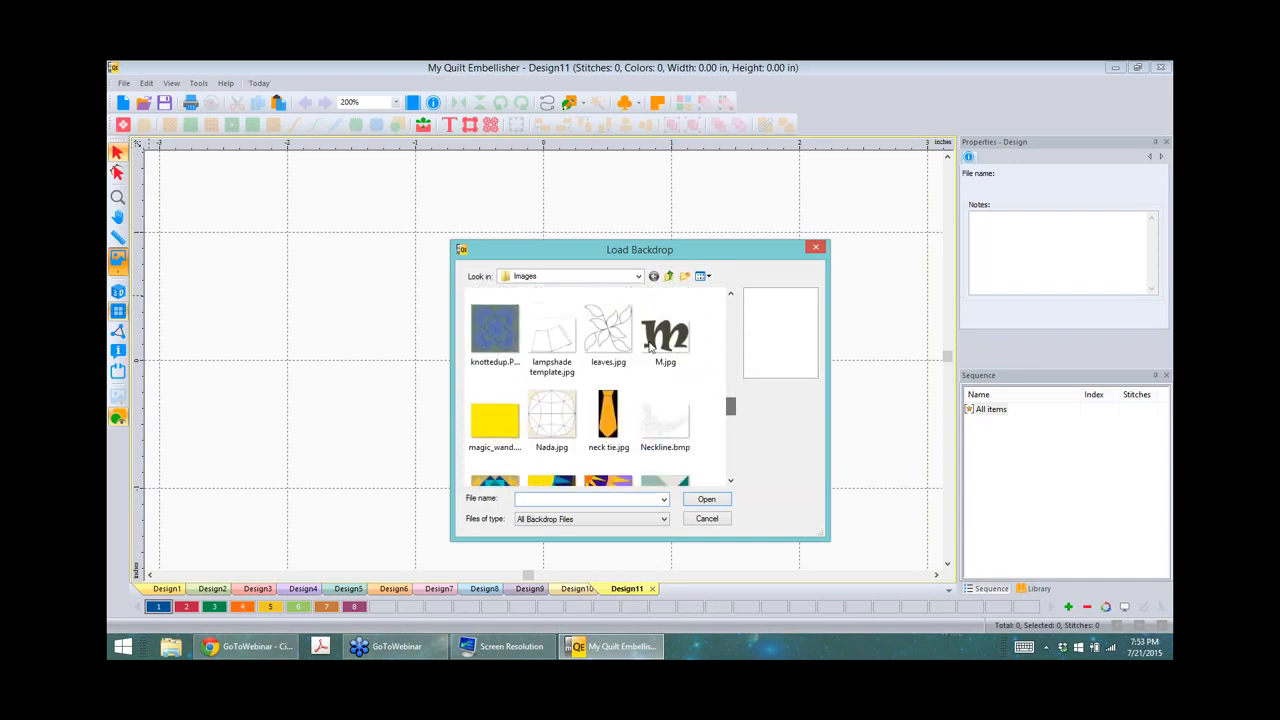
pyautogui.click(620, 340)
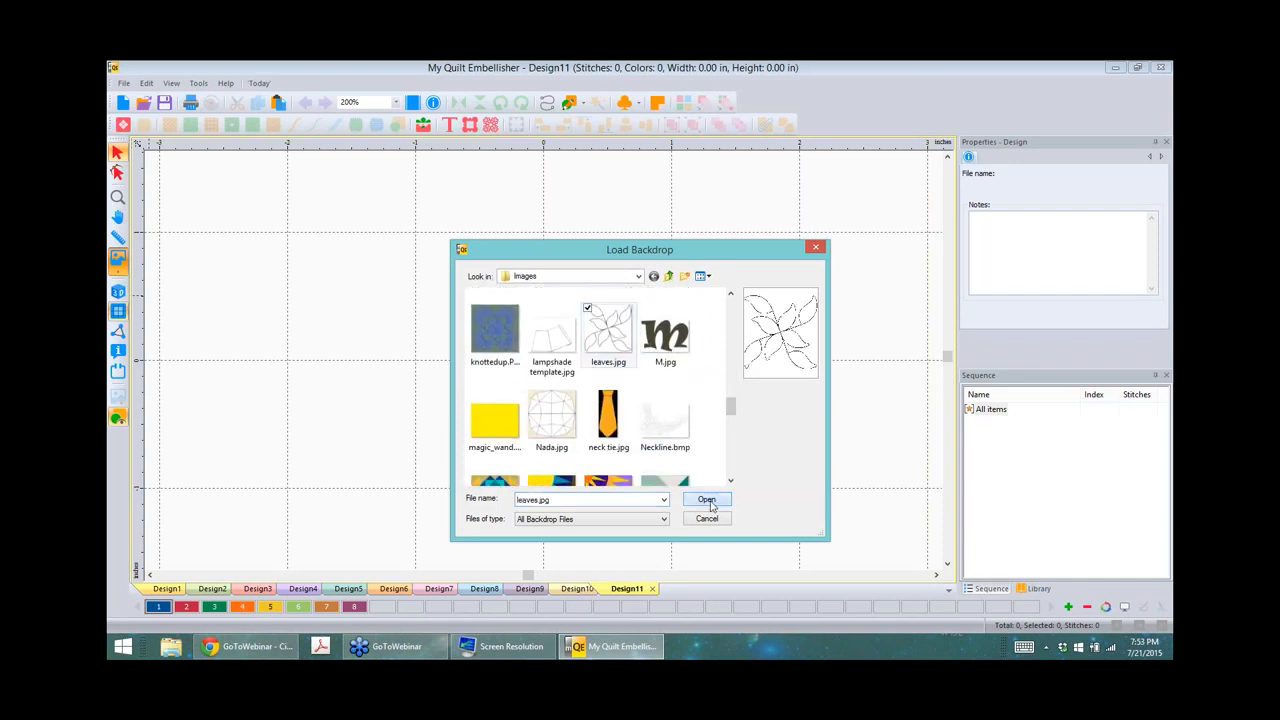
pyautogui.click(707, 500)
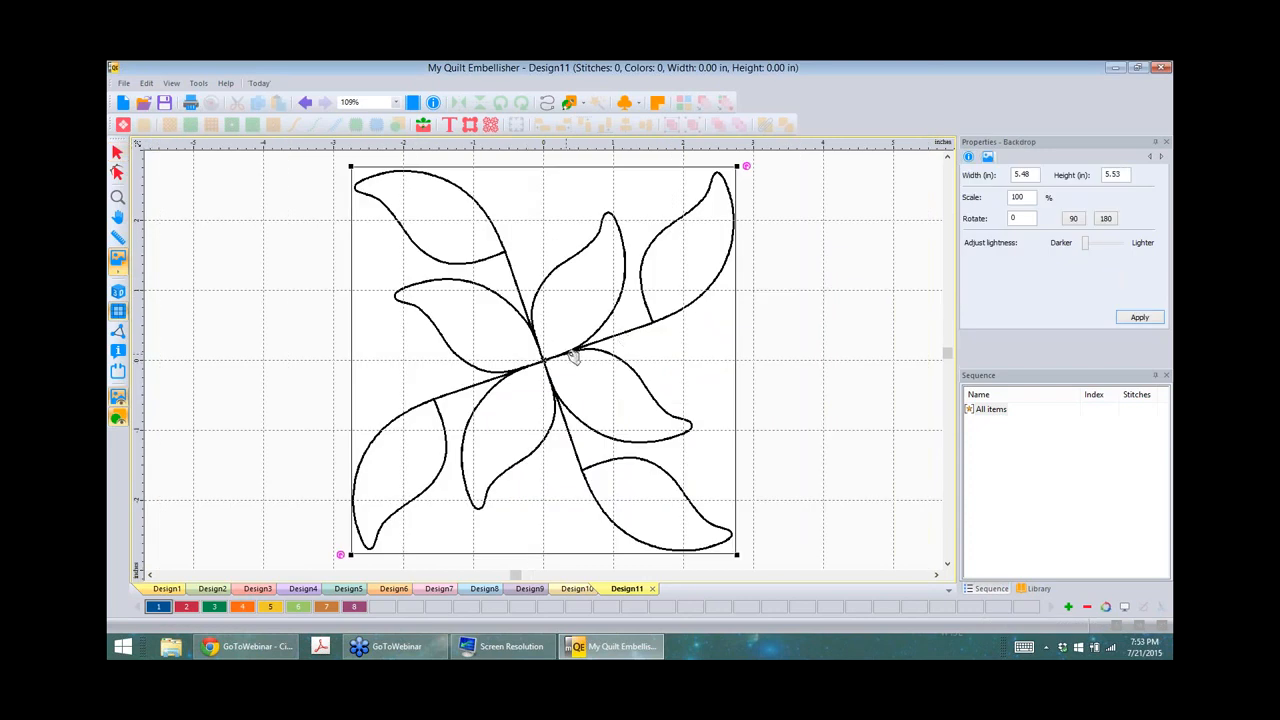
# Step: Trace the backdrop's black leaf lines as a standard run with the Magic Wand and hide the backdrop
pyautogui.scroll(5, 573, 357)
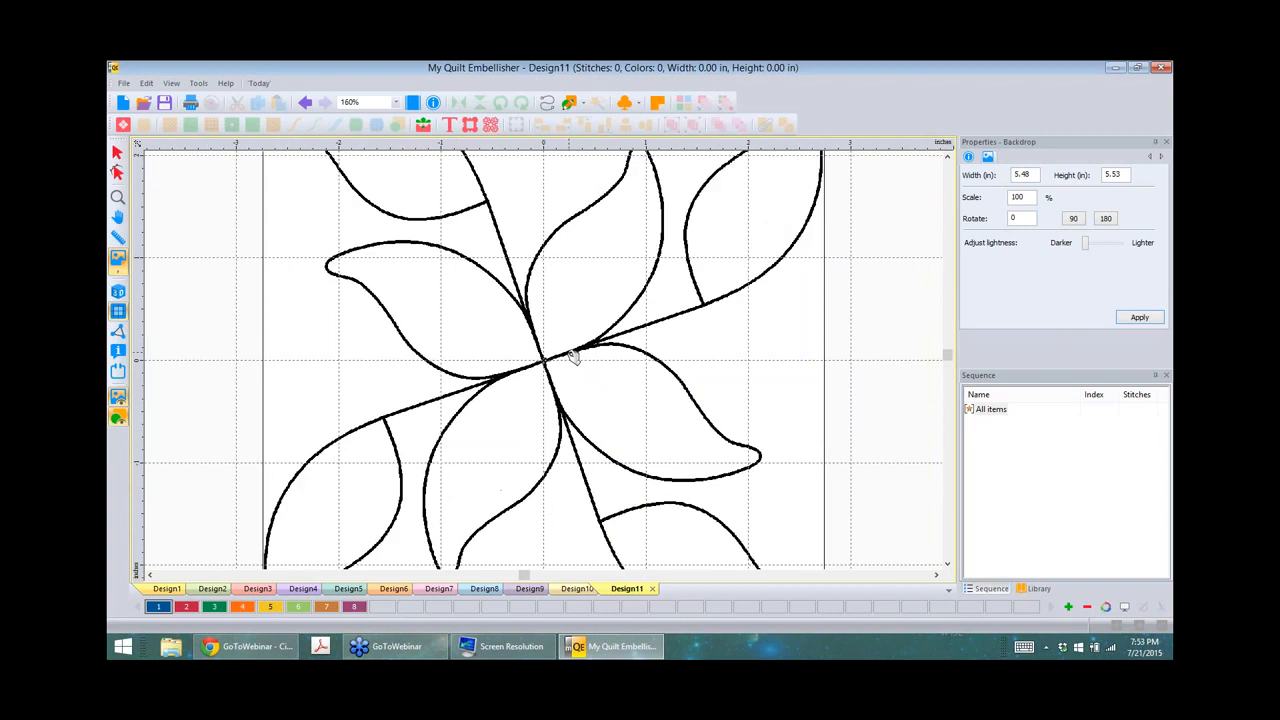
pyautogui.scroll(1, 573, 357)
pyautogui.scroll(-3, 571, 355)
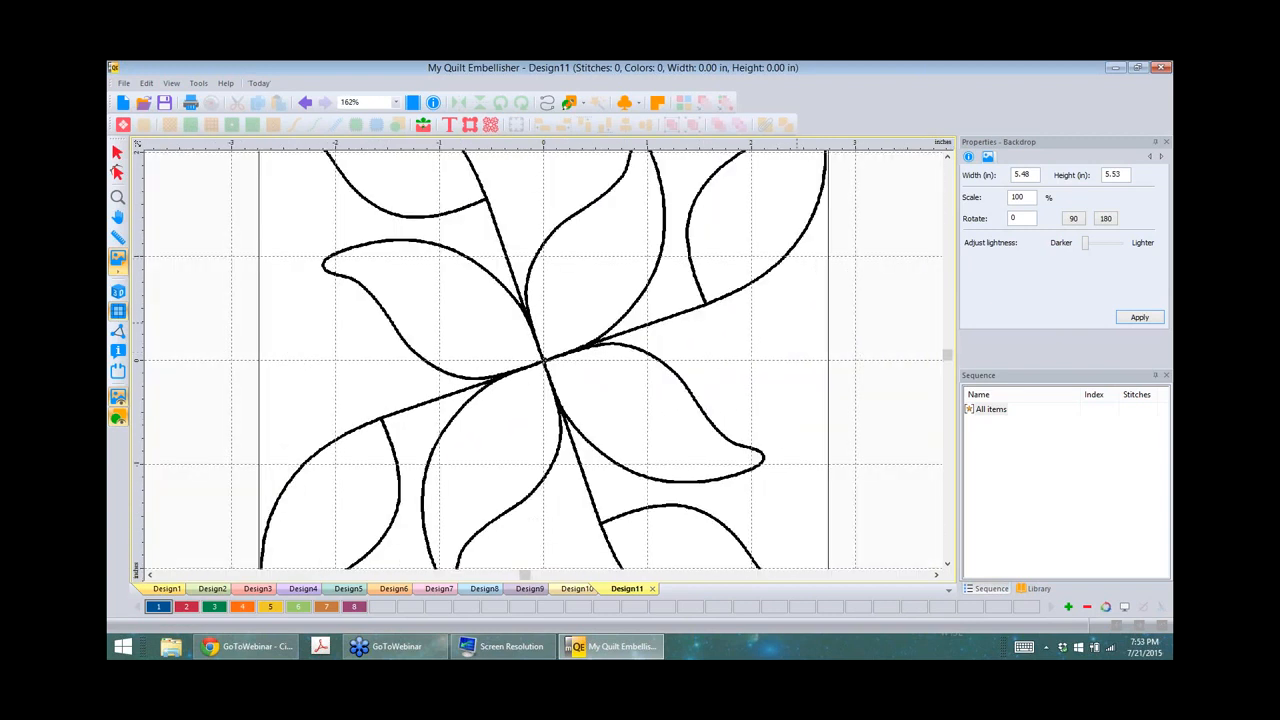
pyautogui.scroll(-2, 545, 358)
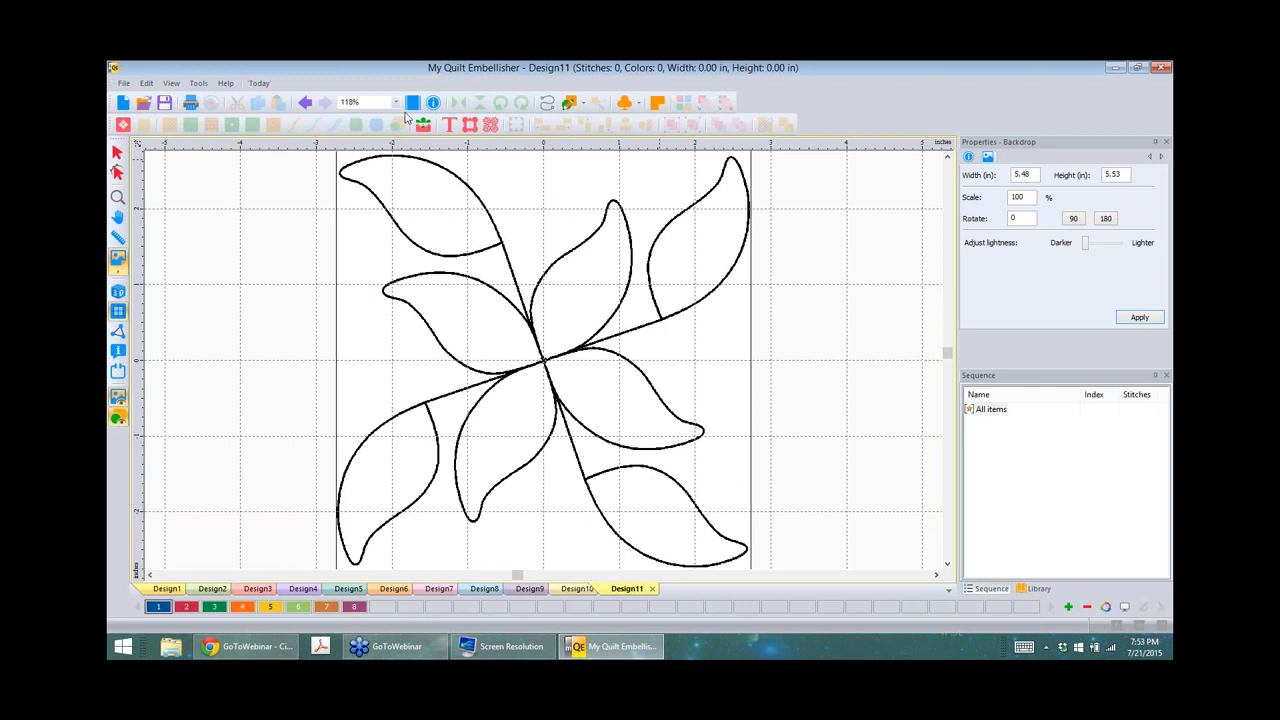
pyautogui.click(547, 104)
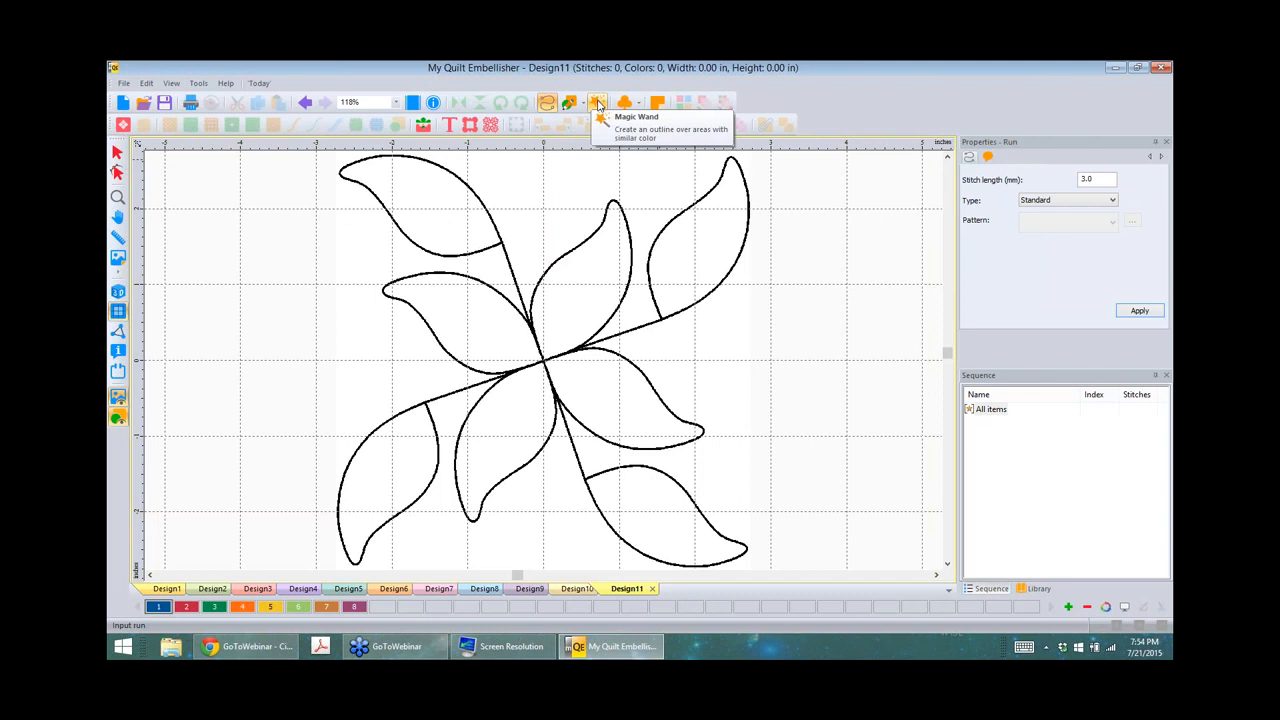
pyautogui.click(598, 104)
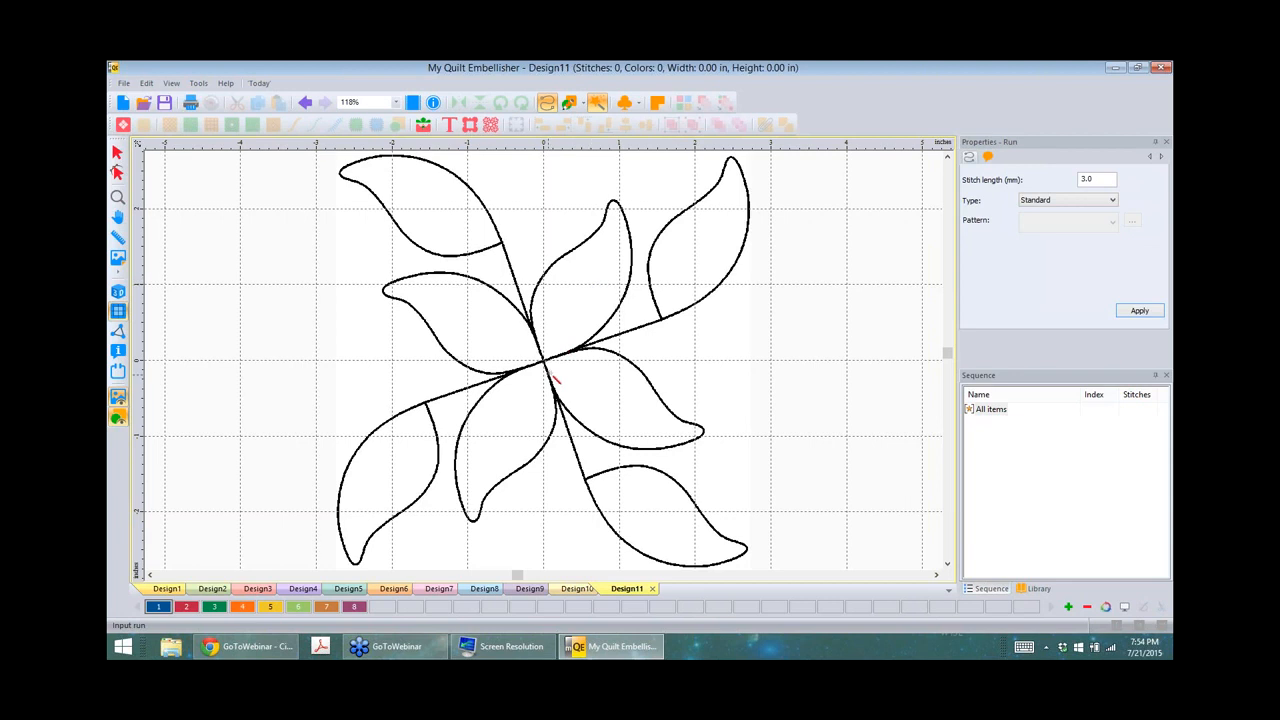
pyautogui.scroll(2, 555, 378)
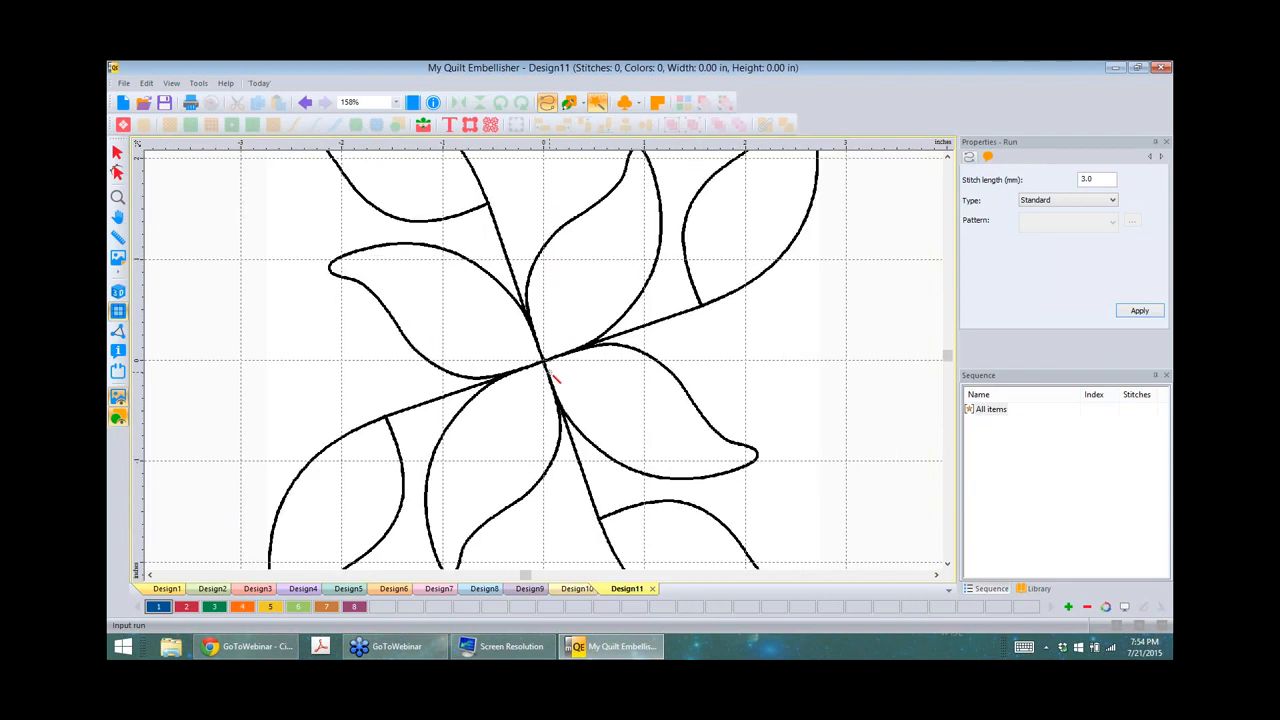
pyautogui.scroll(5, 555, 378)
pyautogui.scroll(2, 550, 372)
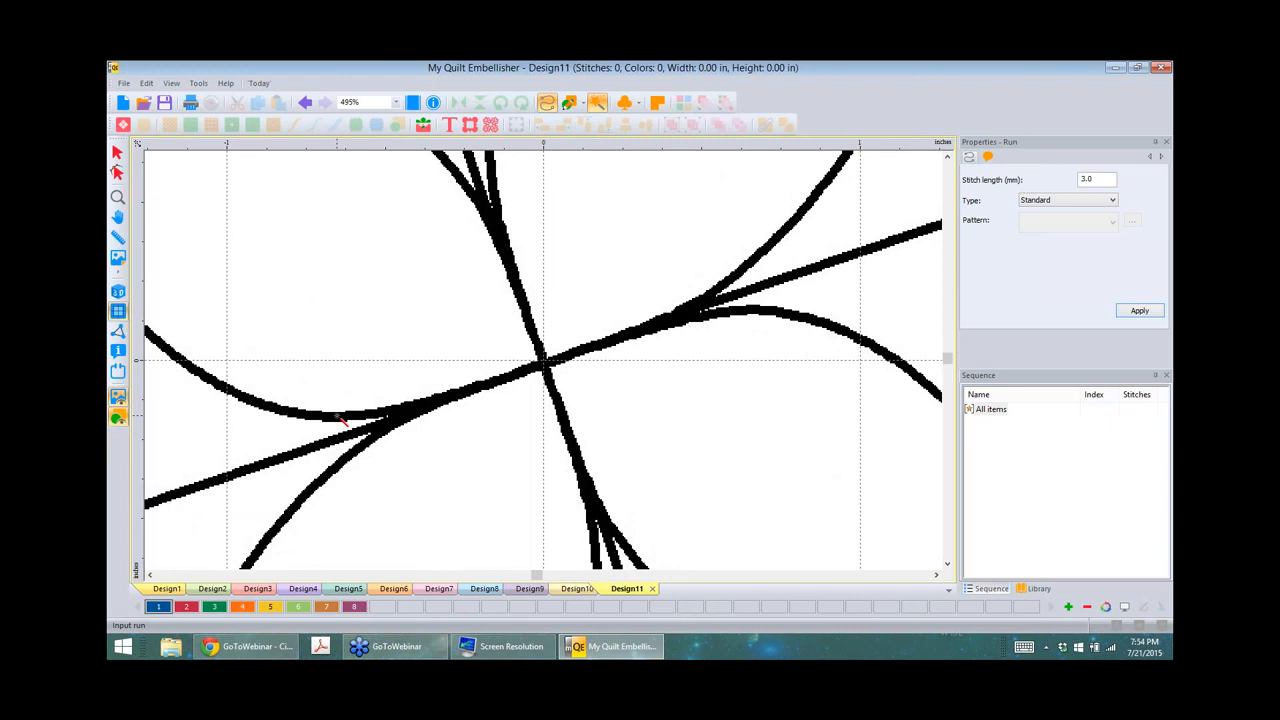
pyautogui.click(337, 415)
pyautogui.scroll(-1, 589, 352)
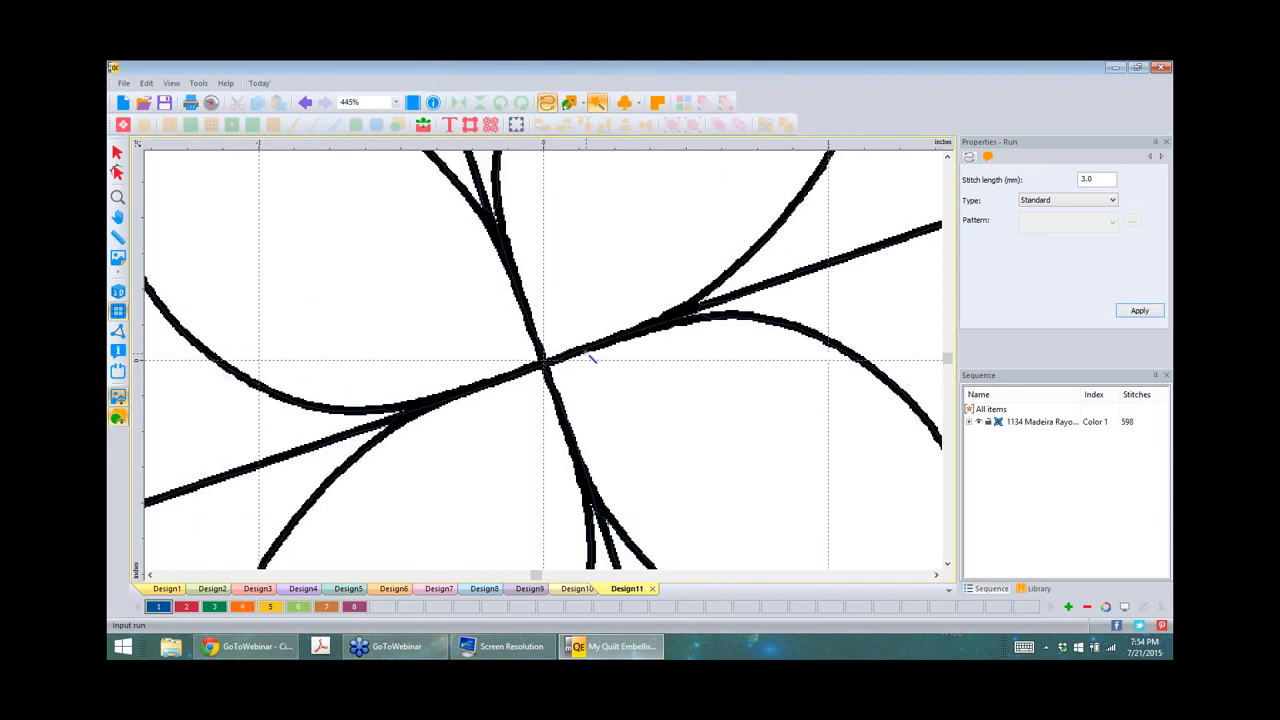
pyautogui.scroll(-9, 592, 392)
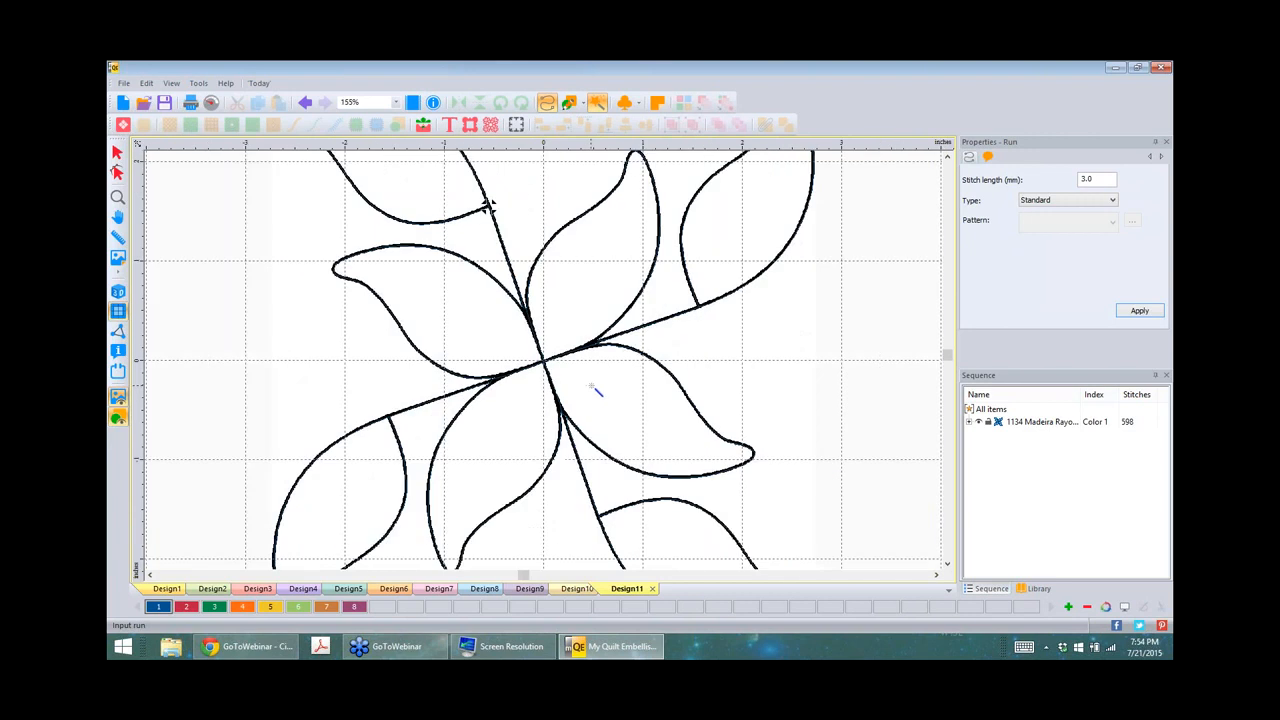
pyautogui.click(118, 397)
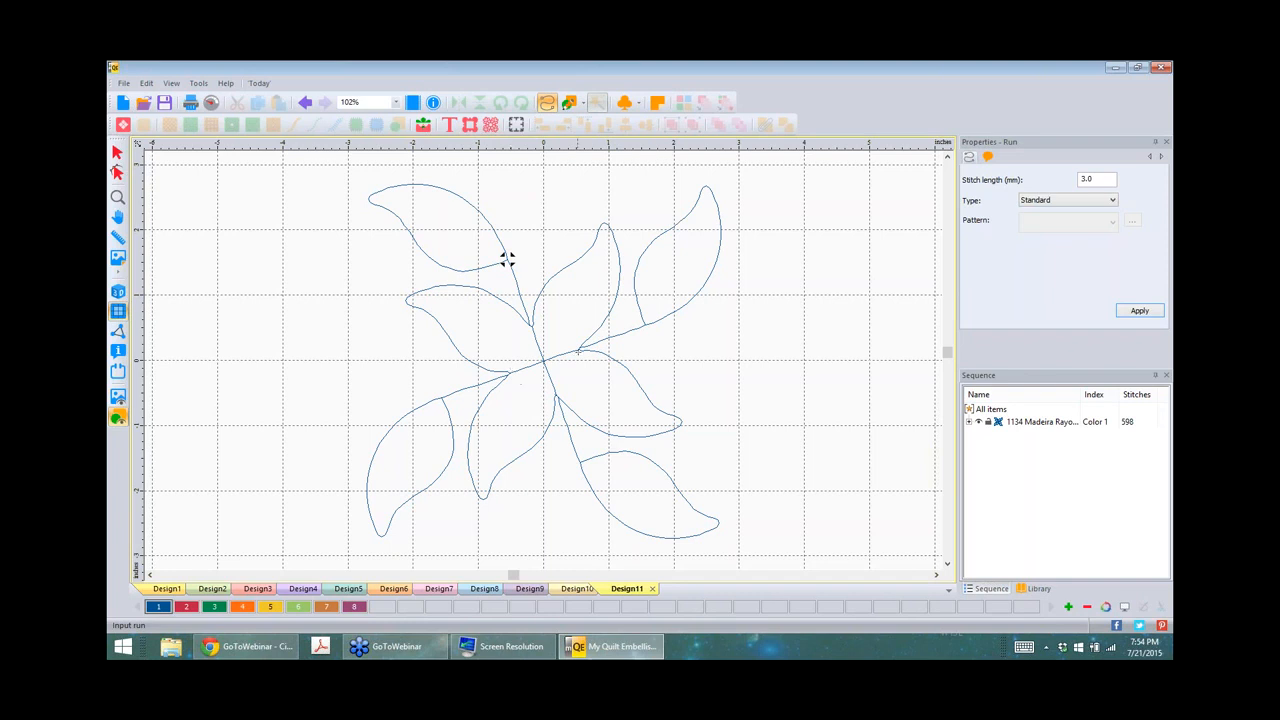
# Step: Open the traced leaf run's outline for editing and move a point at the junction right of the center up along the upper leaf's edge
pyautogui.scroll(14, 589, 354)
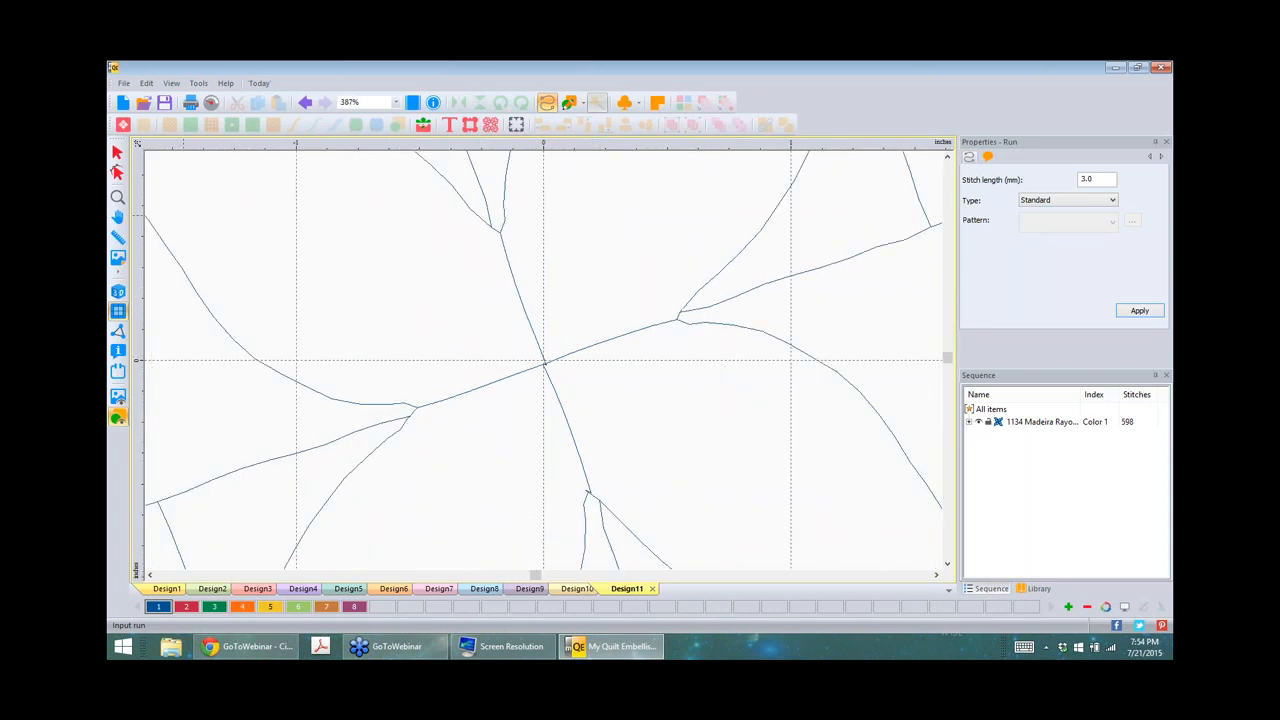
pyautogui.click(119, 156)
pyautogui.click(544, 363)
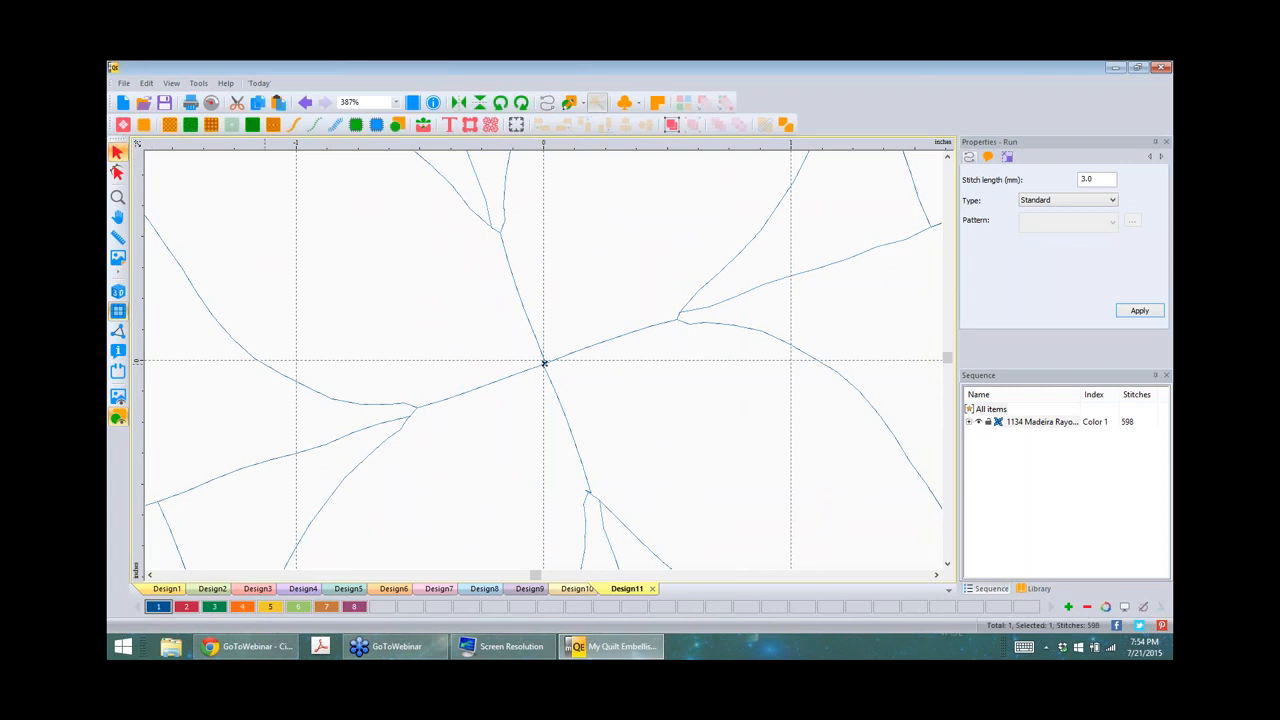
pyautogui.click(117, 175)
pyautogui.click(544, 363)
pyautogui.click(679, 318)
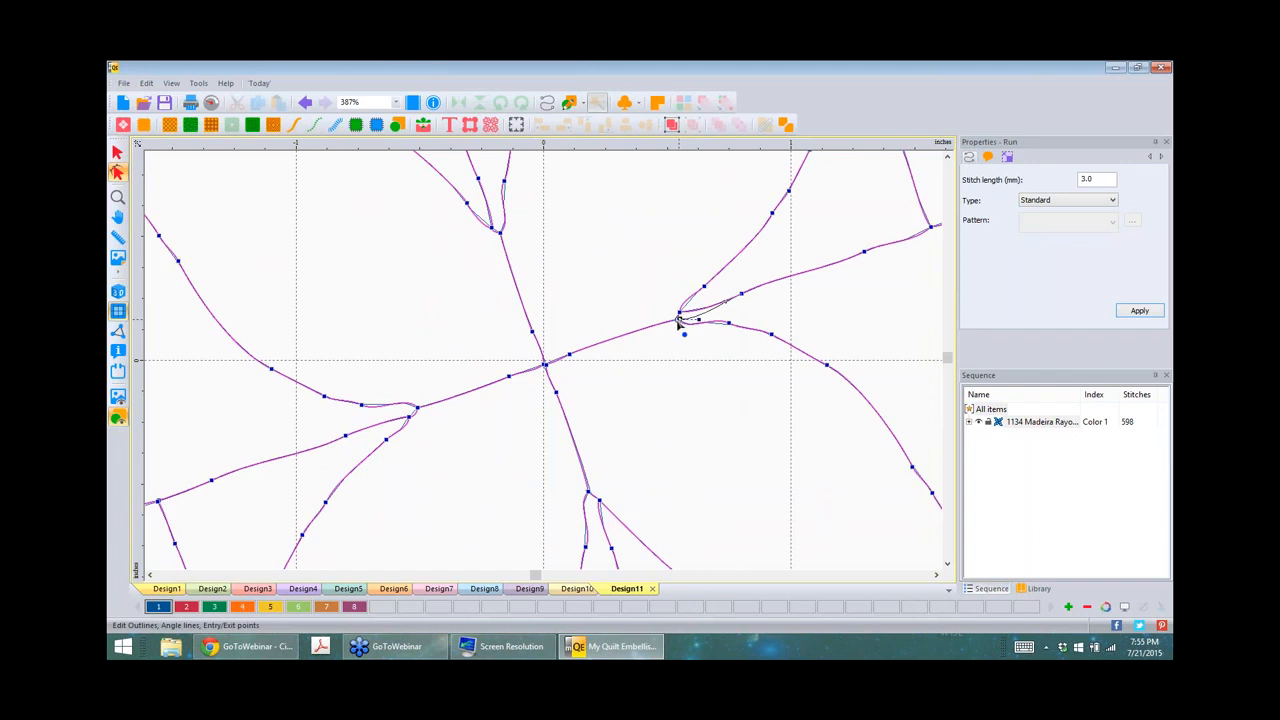
pyautogui.moveTo(677, 321); pyautogui.dragTo(712, 281)
pyautogui.click(703, 347)
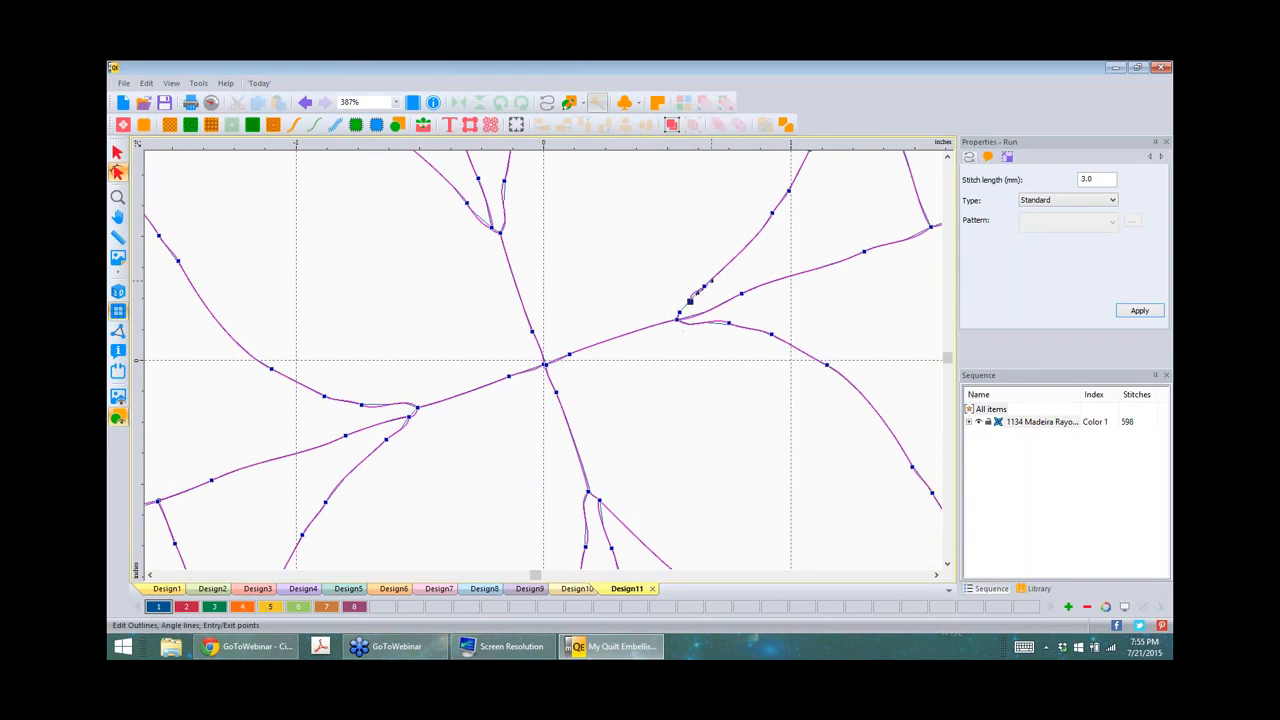
# Step: Adjust the outline point at the start of the lower-right inner leaf's upper edge, slightly away from the junction
pyautogui.click(716, 375)
pyautogui.click(729, 325)
pyautogui.moveTo(728, 324); pyautogui.dragTo(746, 326)
pyautogui.click(683, 430)
pyautogui.scroll(-4, 553, 252)
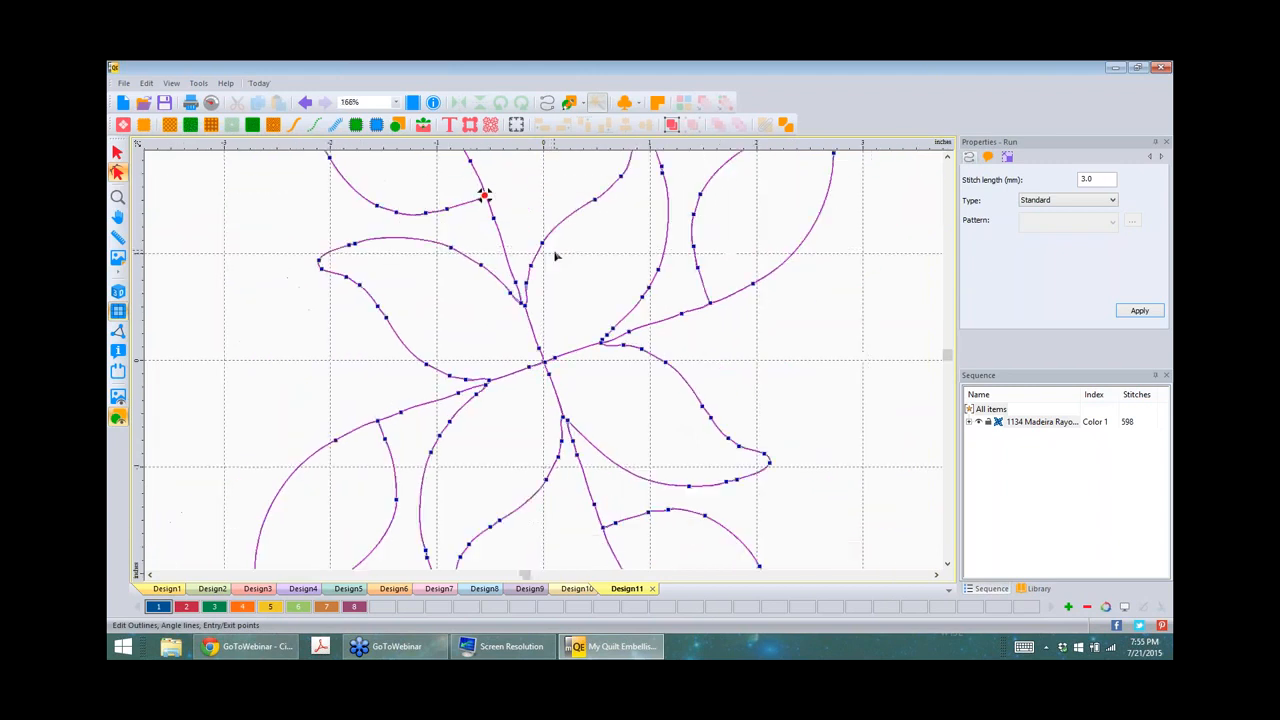
pyautogui.scroll(-2, 556, 257)
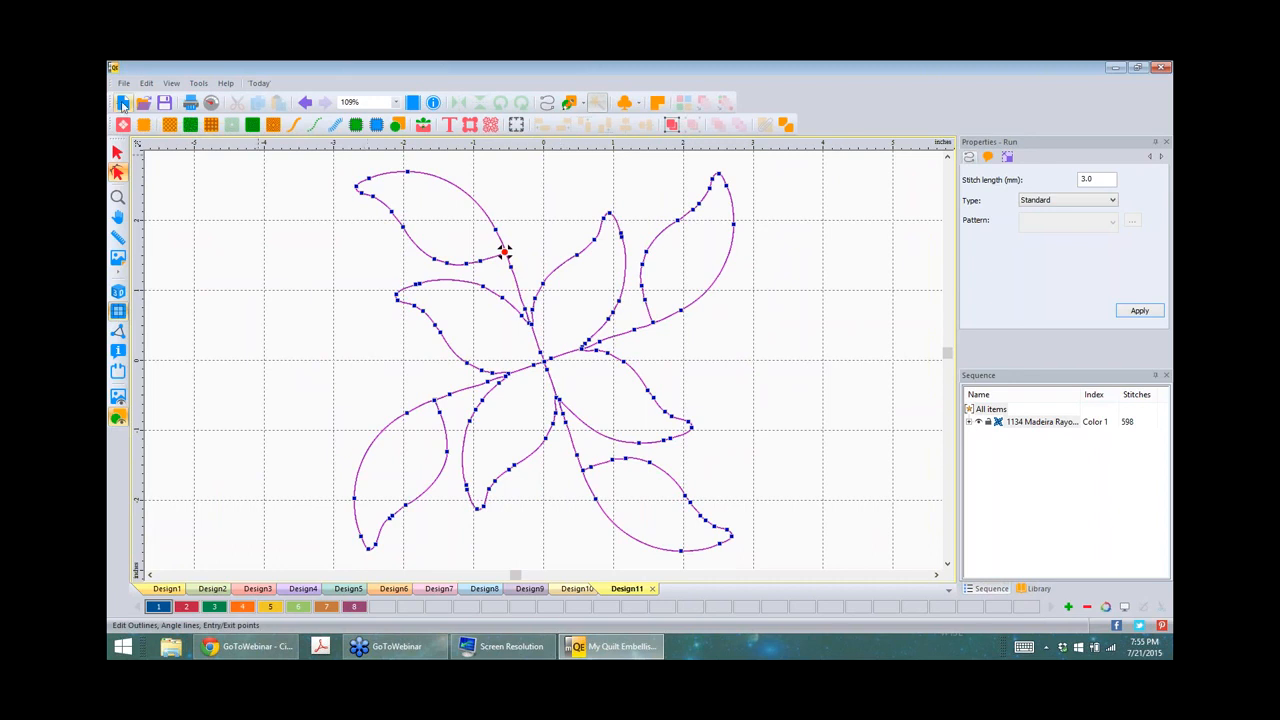
# Step: Create a new design and import the feather circle vector artwork from the Images folder
pyautogui.click(122, 103)
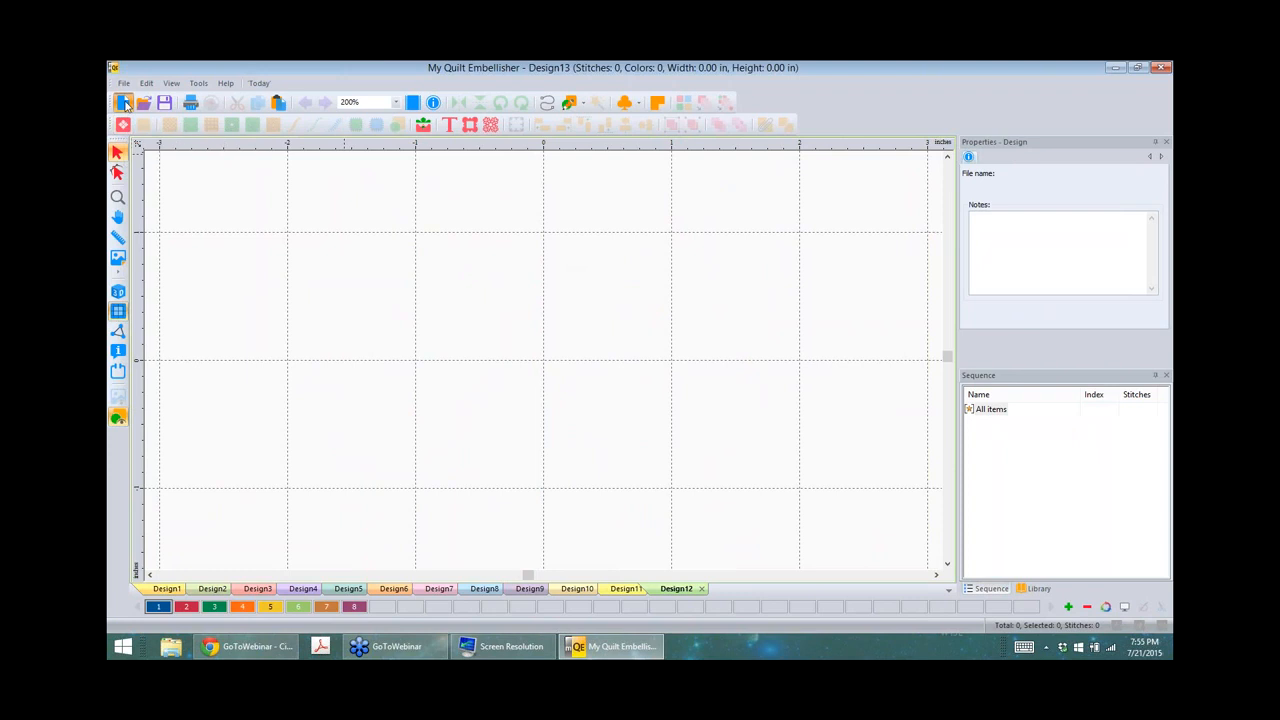
pyautogui.click(124, 104)
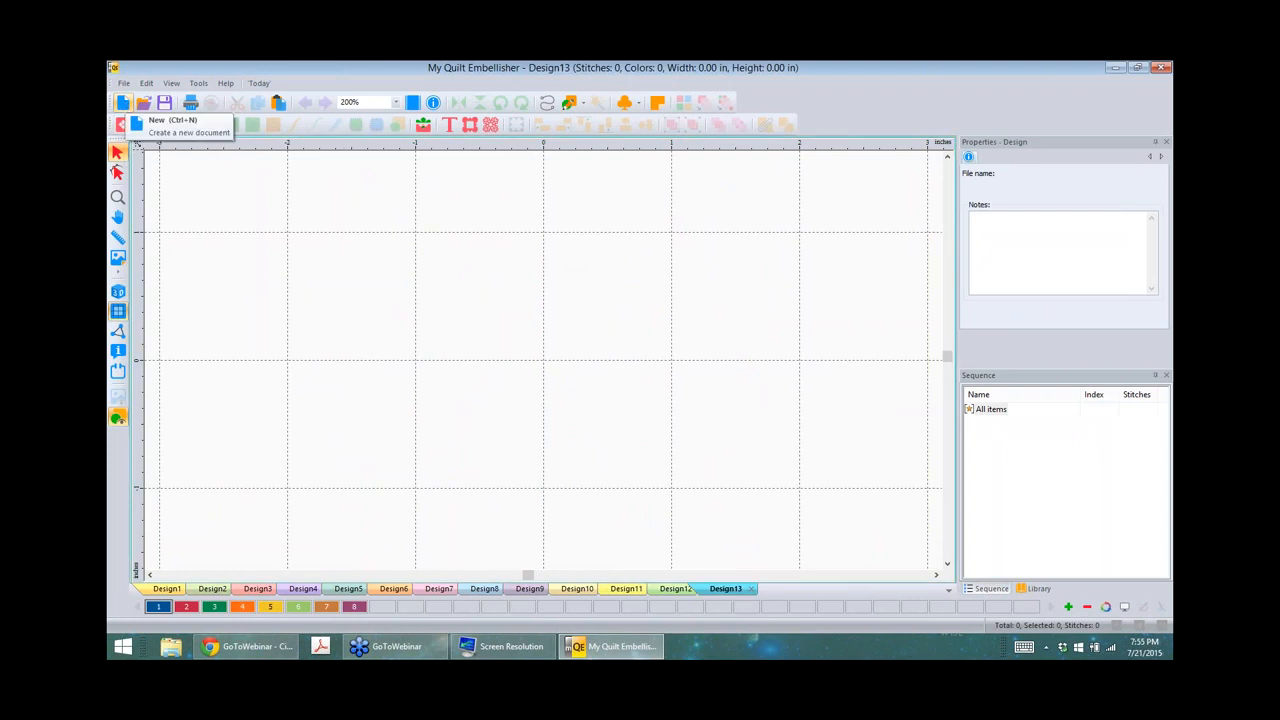
pyautogui.click(124, 84)
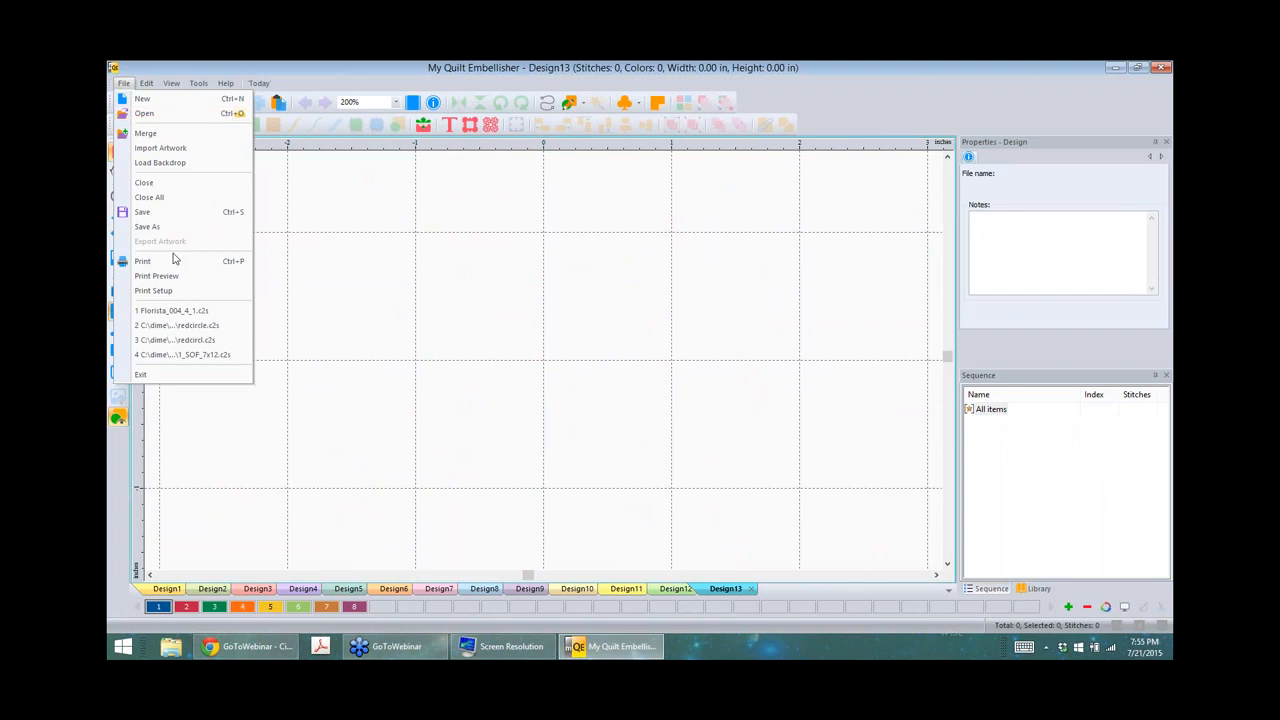
pyautogui.click(160, 148)
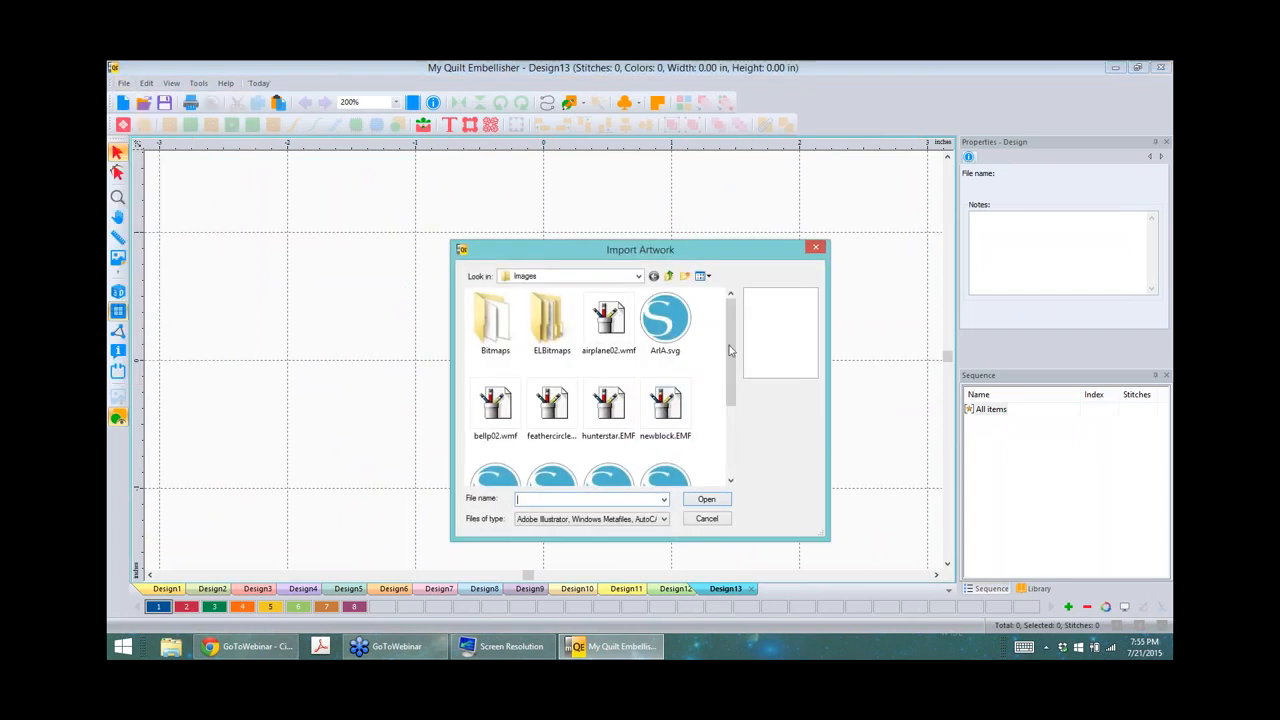
pyautogui.scroll(-1, 731, 350)
pyautogui.click(558, 387)
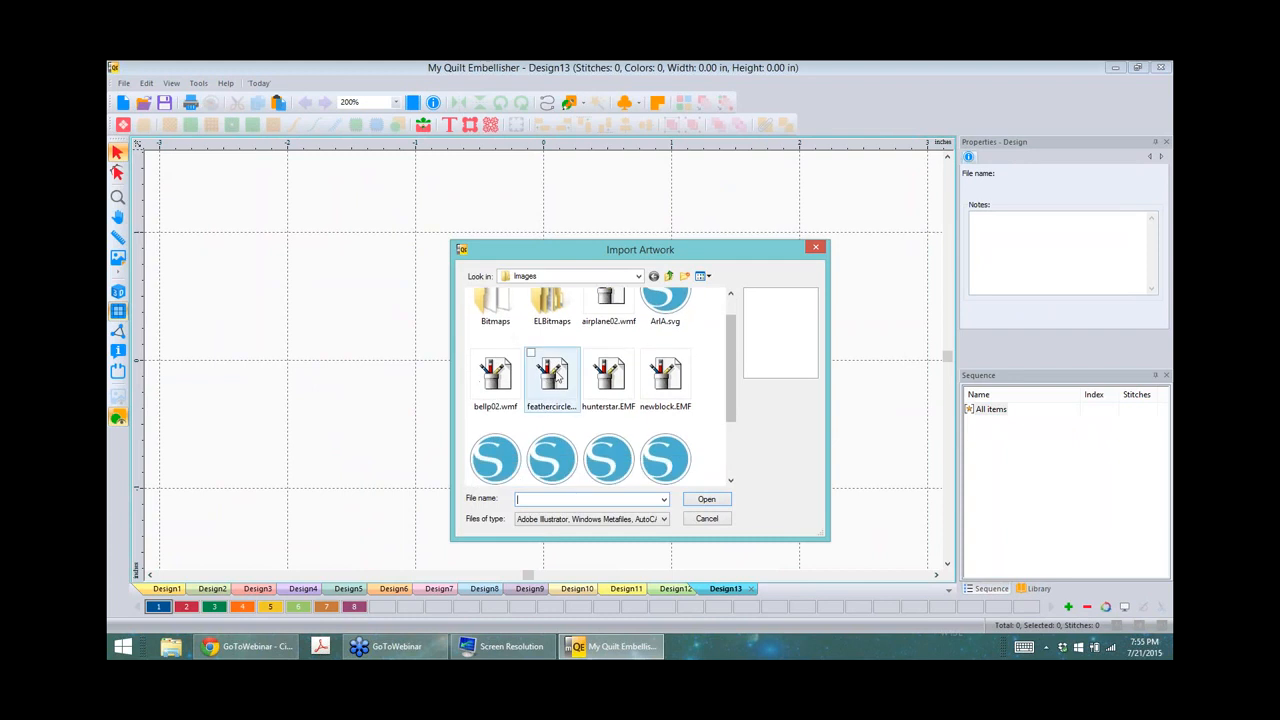
pyautogui.click(707, 499)
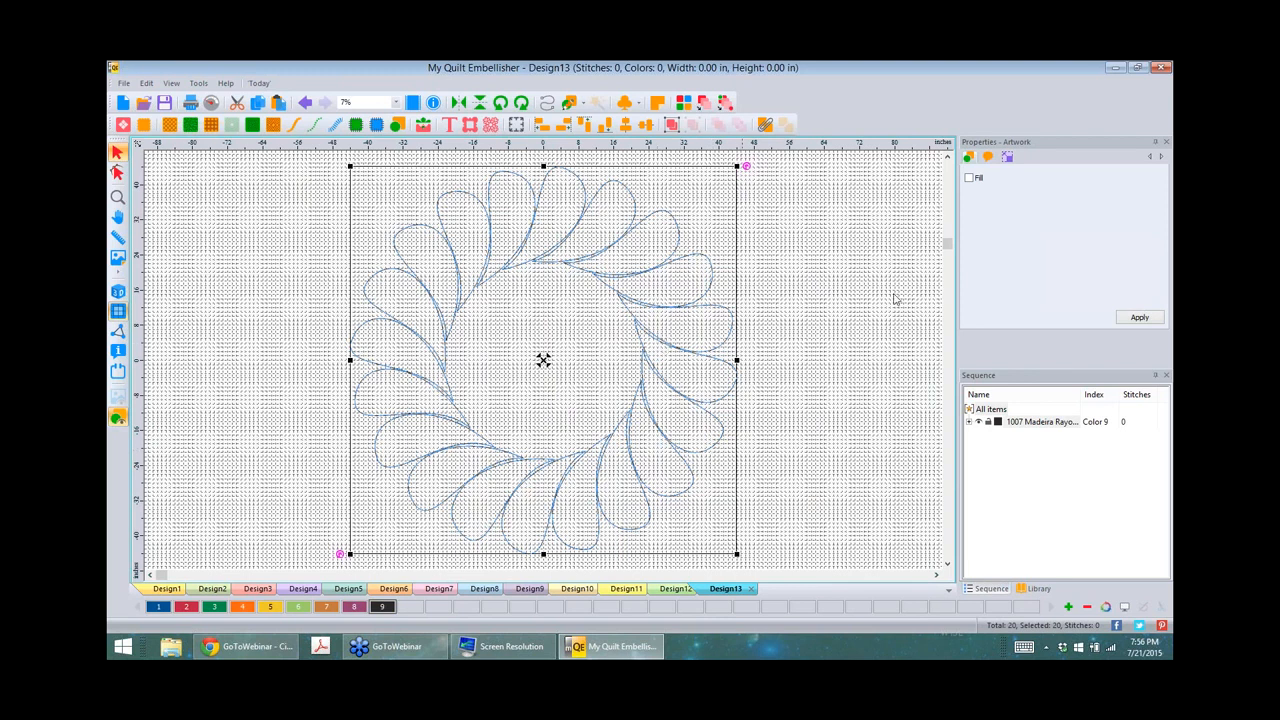
# Step: Resize the imported feather circle to 8 inches wide with its aspect ratio maintained
pyautogui.click(1009, 158)
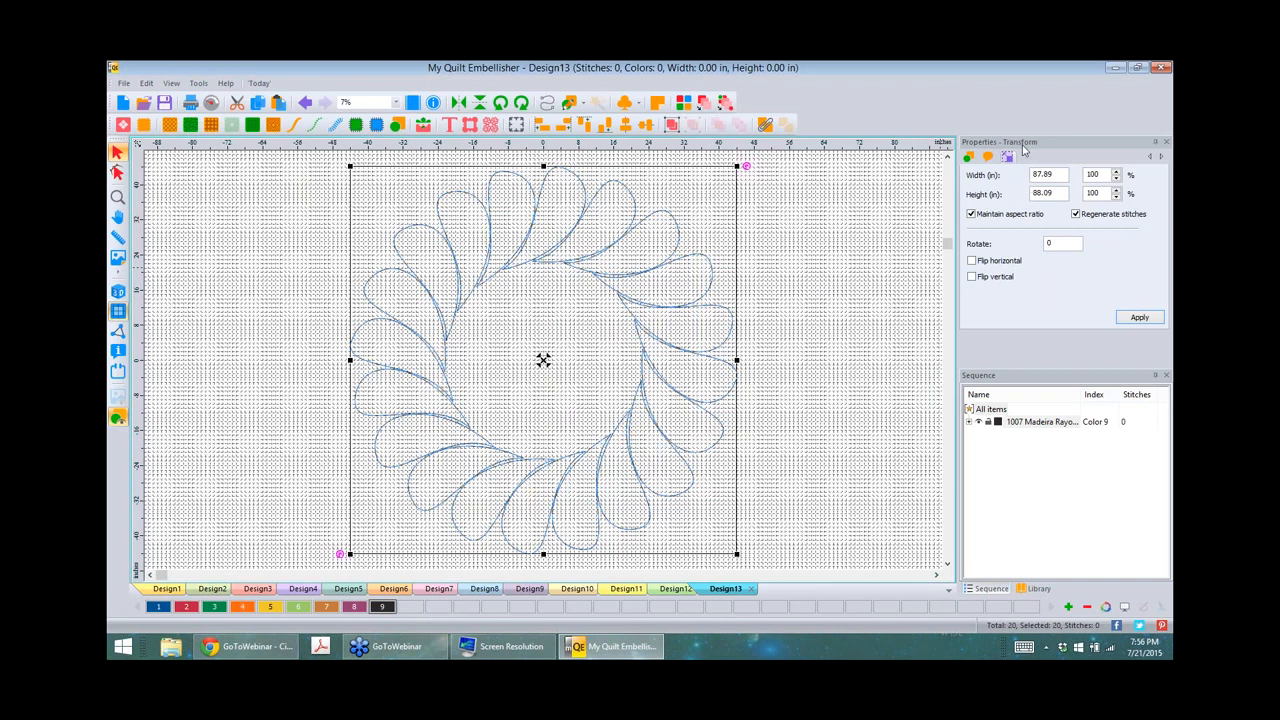
pyautogui.moveTo(1058, 175); pyautogui.dragTo(1028, 176)
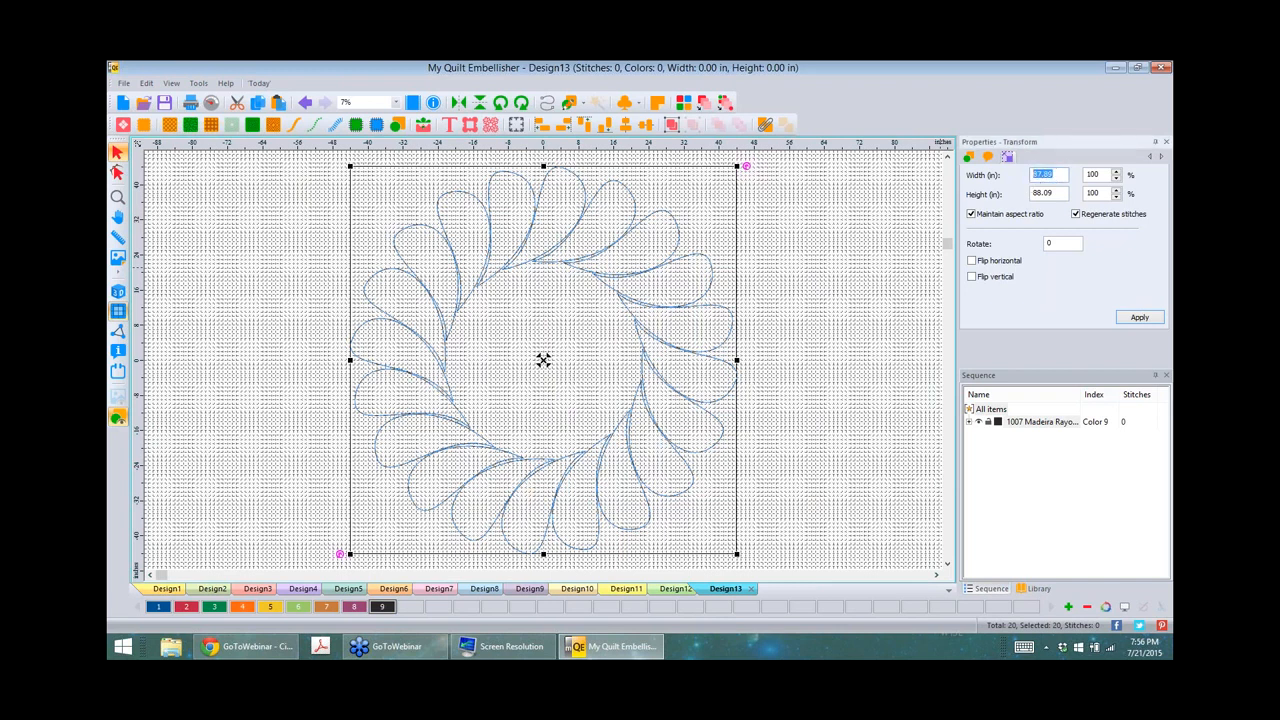
pyautogui.write('8')
pyautogui.rightClick(598, 149)
pyautogui.click(656, 262)
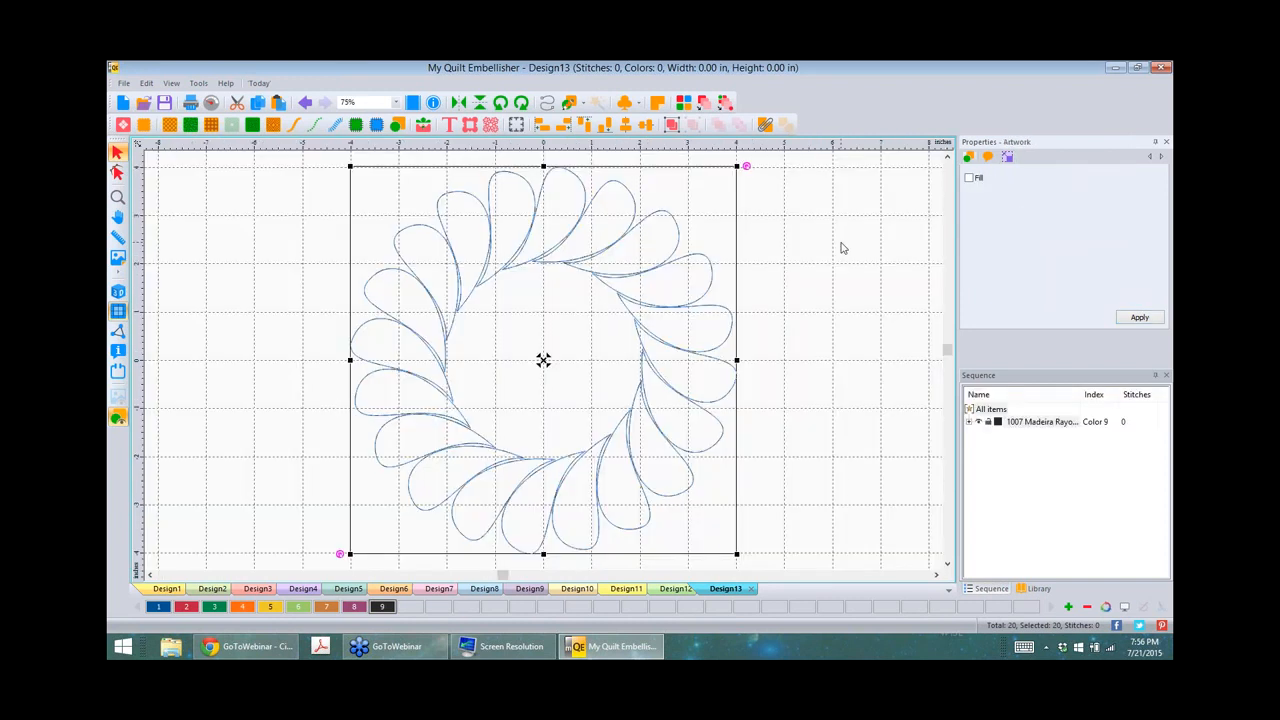
pyautogui.click(818, 228)
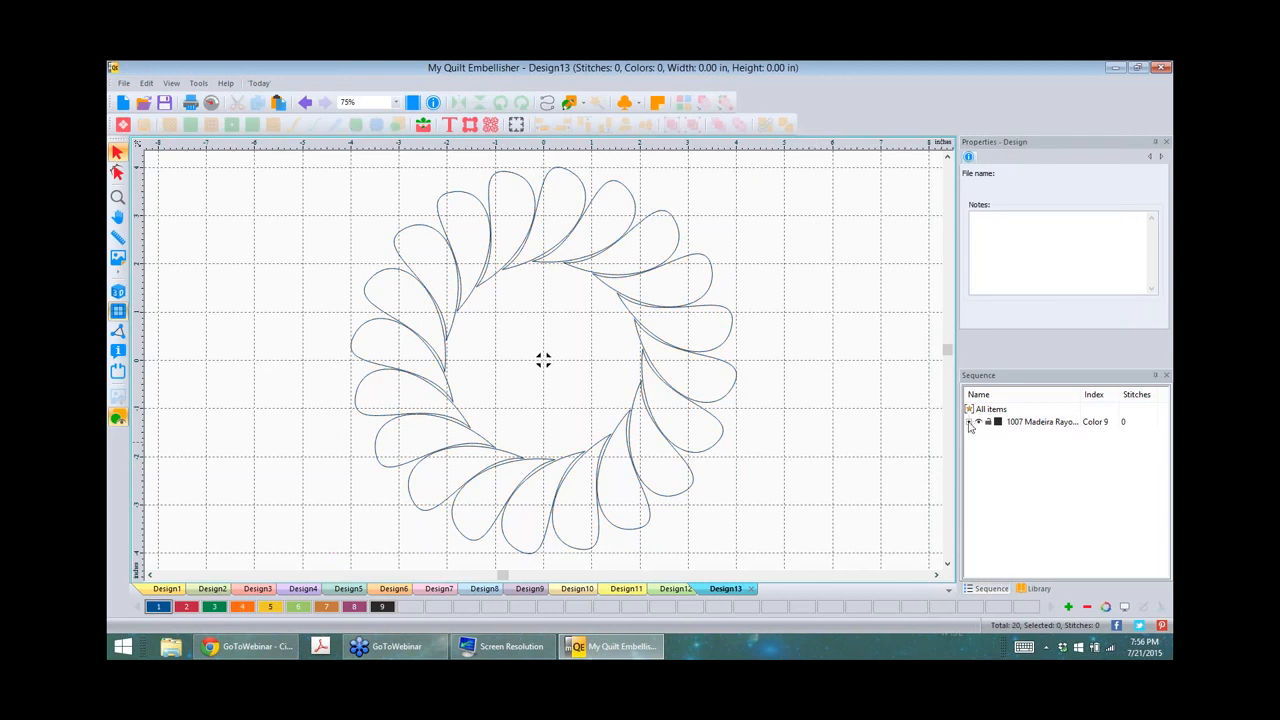
# Step: Convert all the feather circle artwork pieces to run stitches and display the stitches in 3D
pyautogui.click(970, 422)
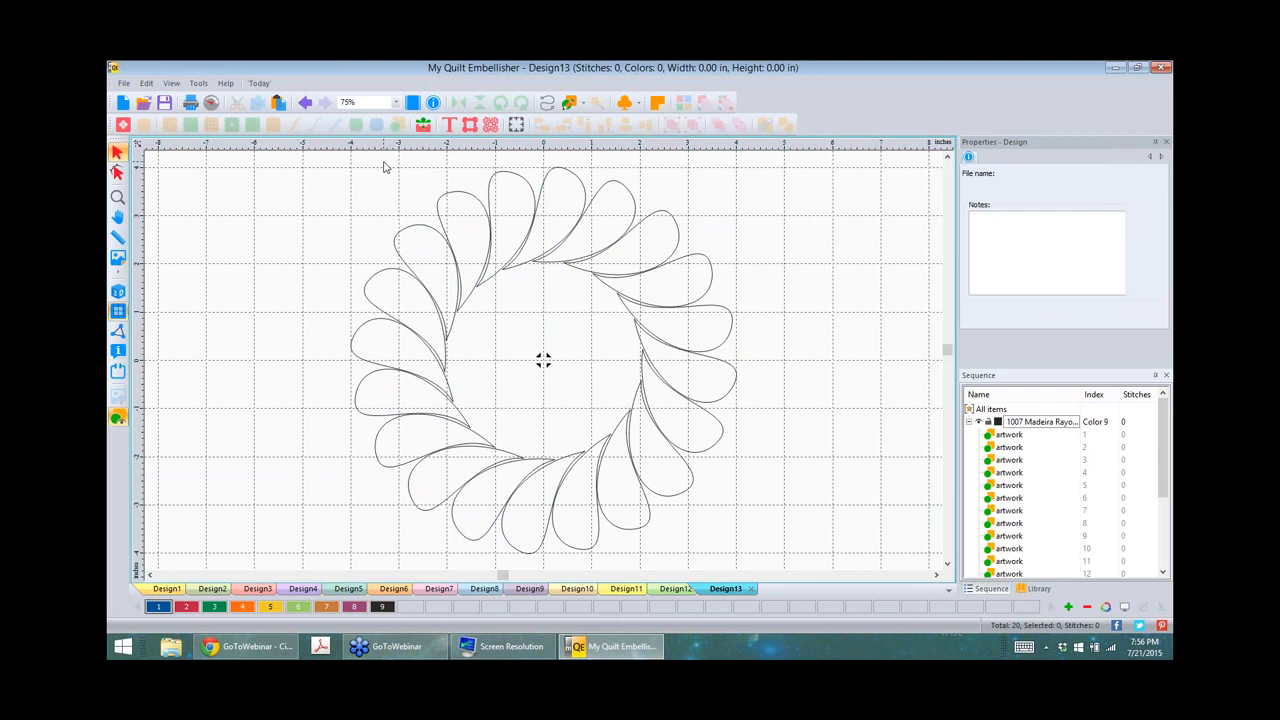
pyautogui.hotkey('ctrl', 'a')
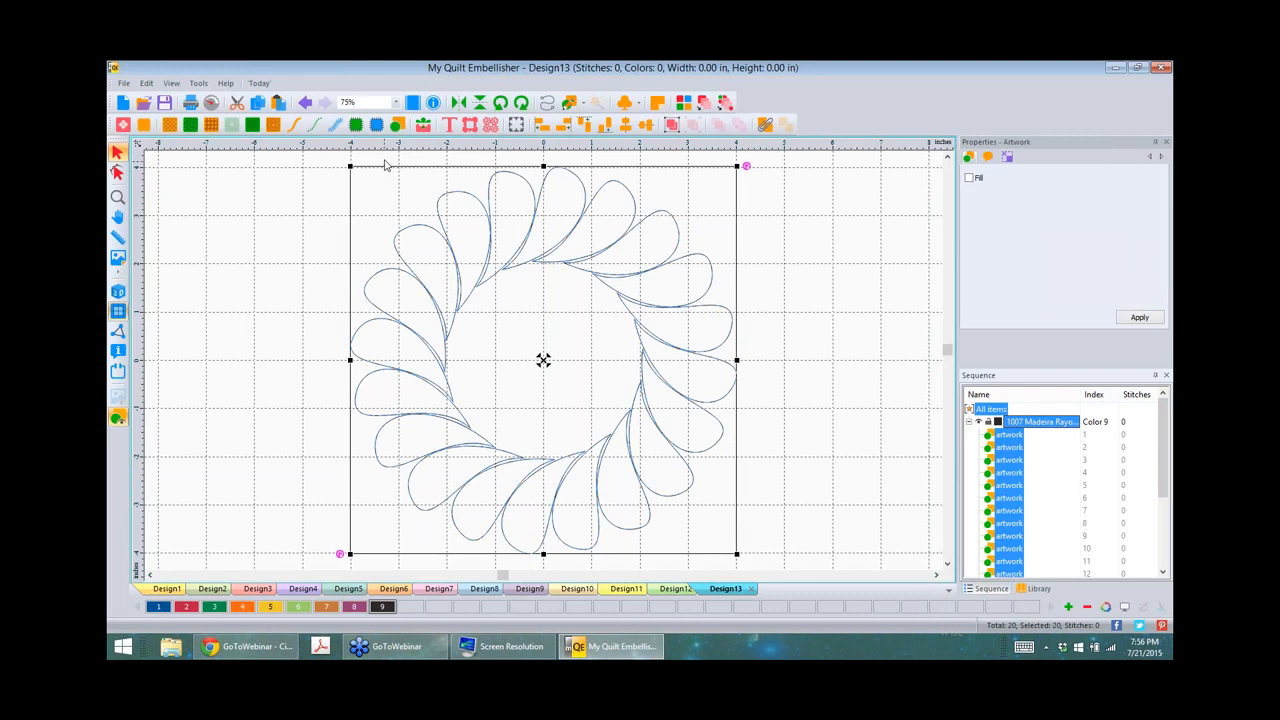
pyautogui.click(297, 124)
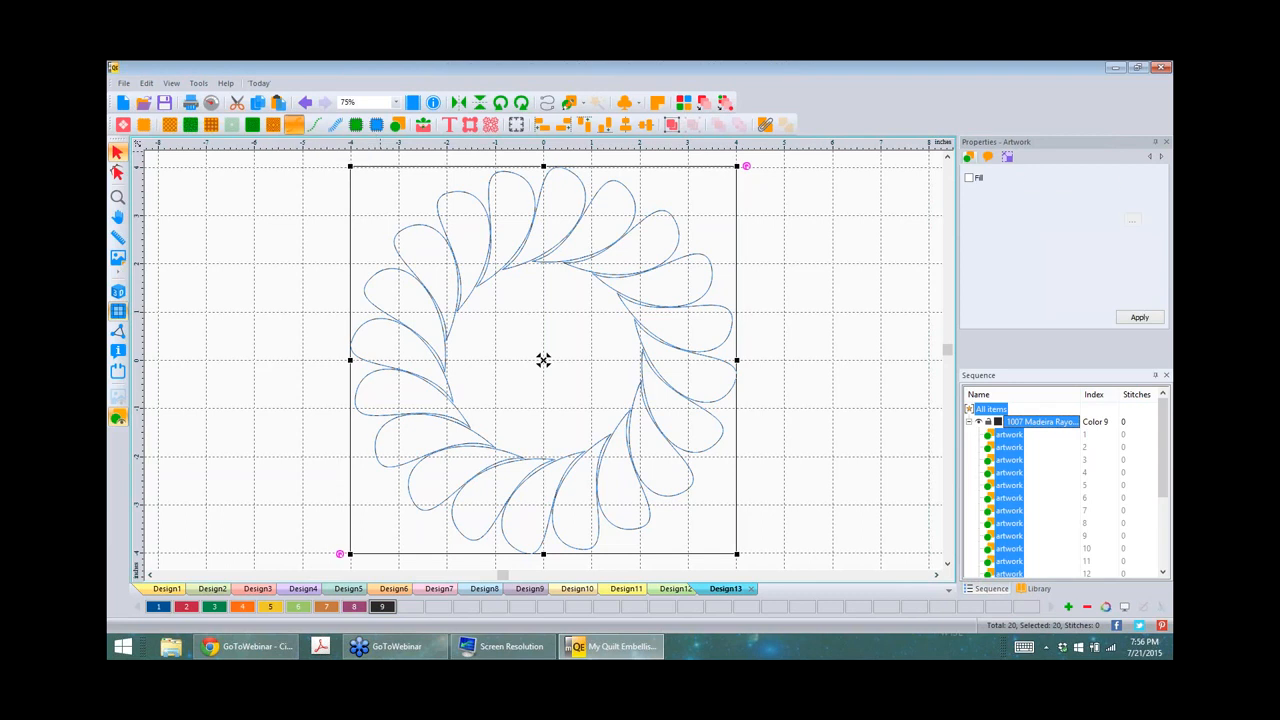
pyautogui.click(323, 314)
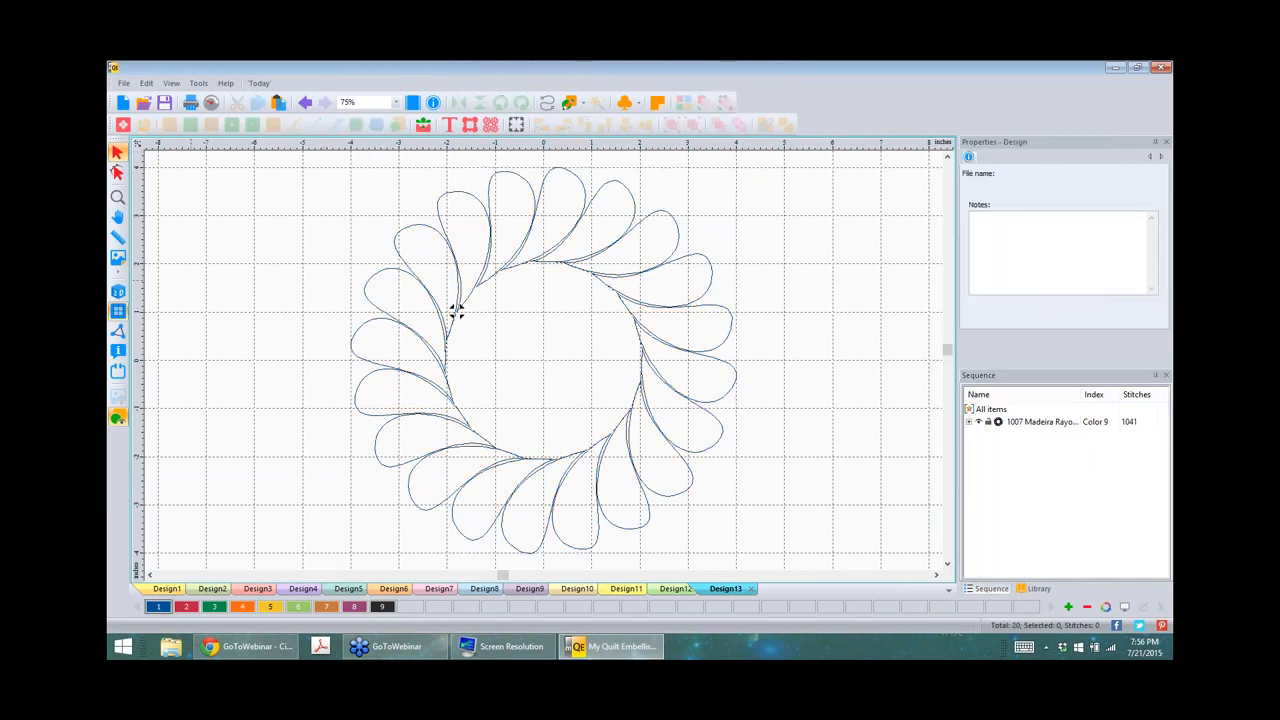
pyautogui.click(118, 292)
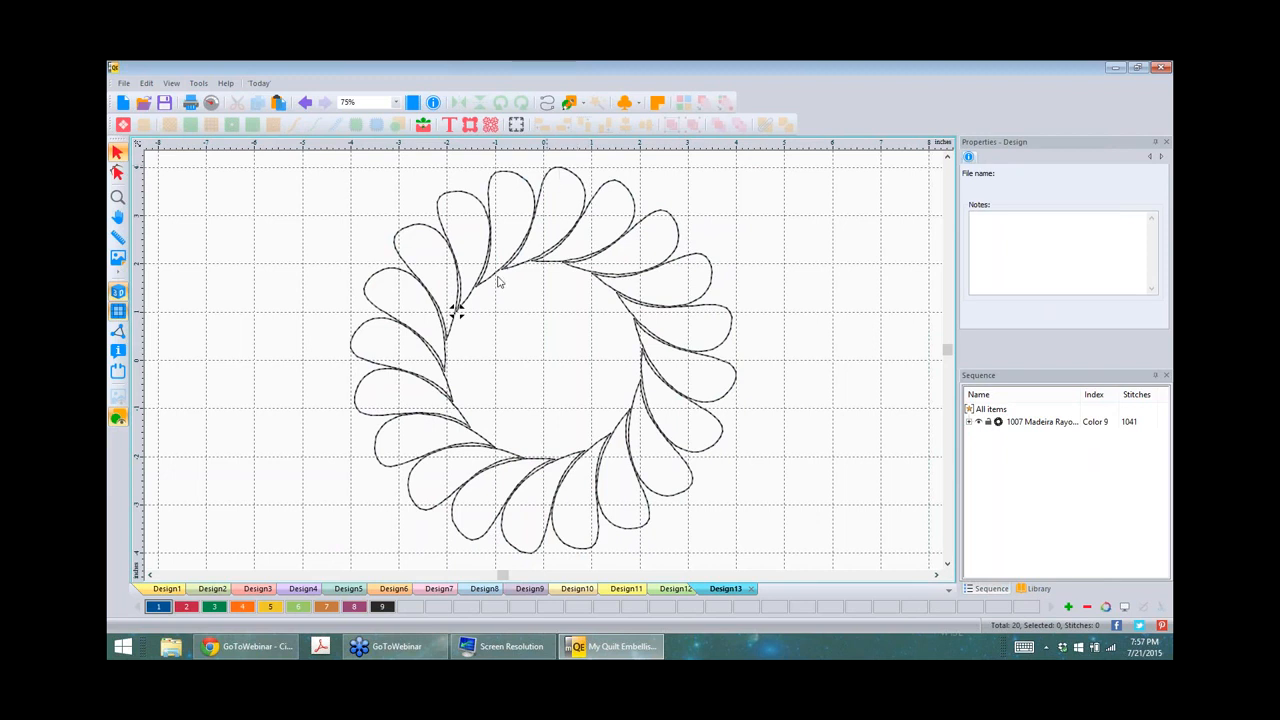
# Step: Convert the feather just right of the circle's top center to a Stippling fill with the Maze pattern
pyautogui.click(552, 176)
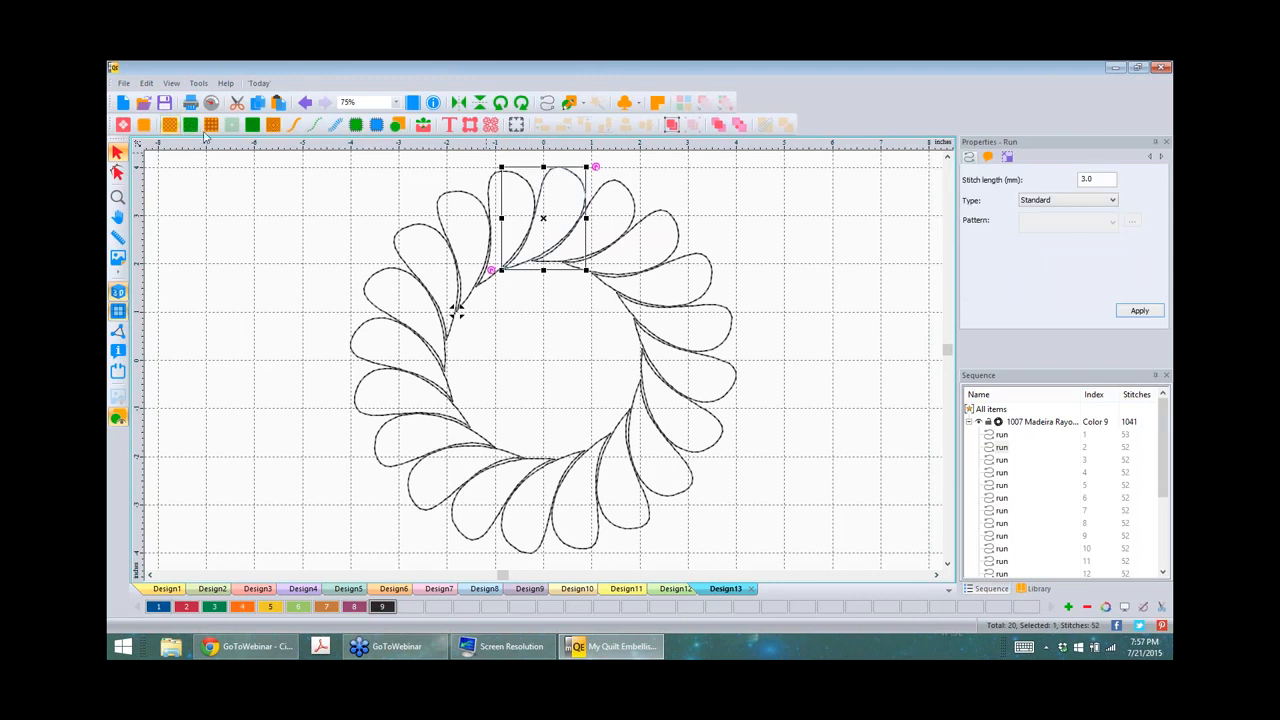
pyautogui.click(192, 127)
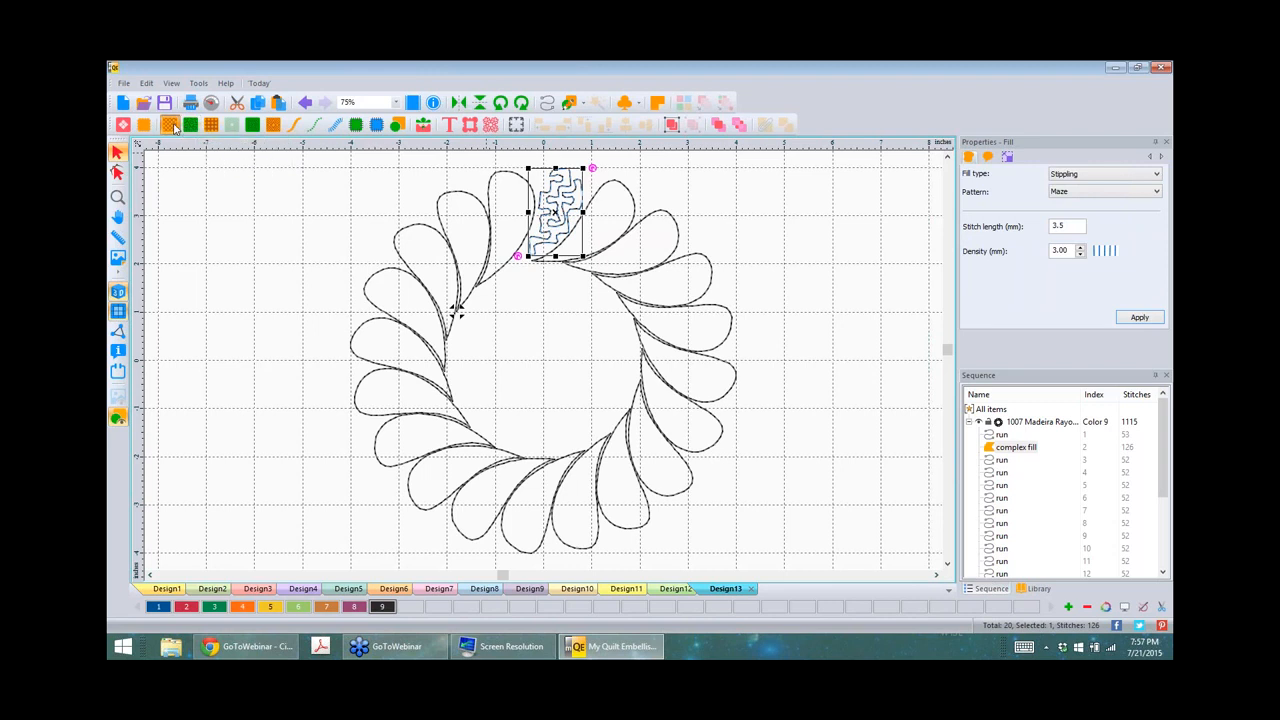
# Step: Try texture pattern 103 as the fill of the stippled top feather, and undo the texture change
pyautogui.click(172, 126)
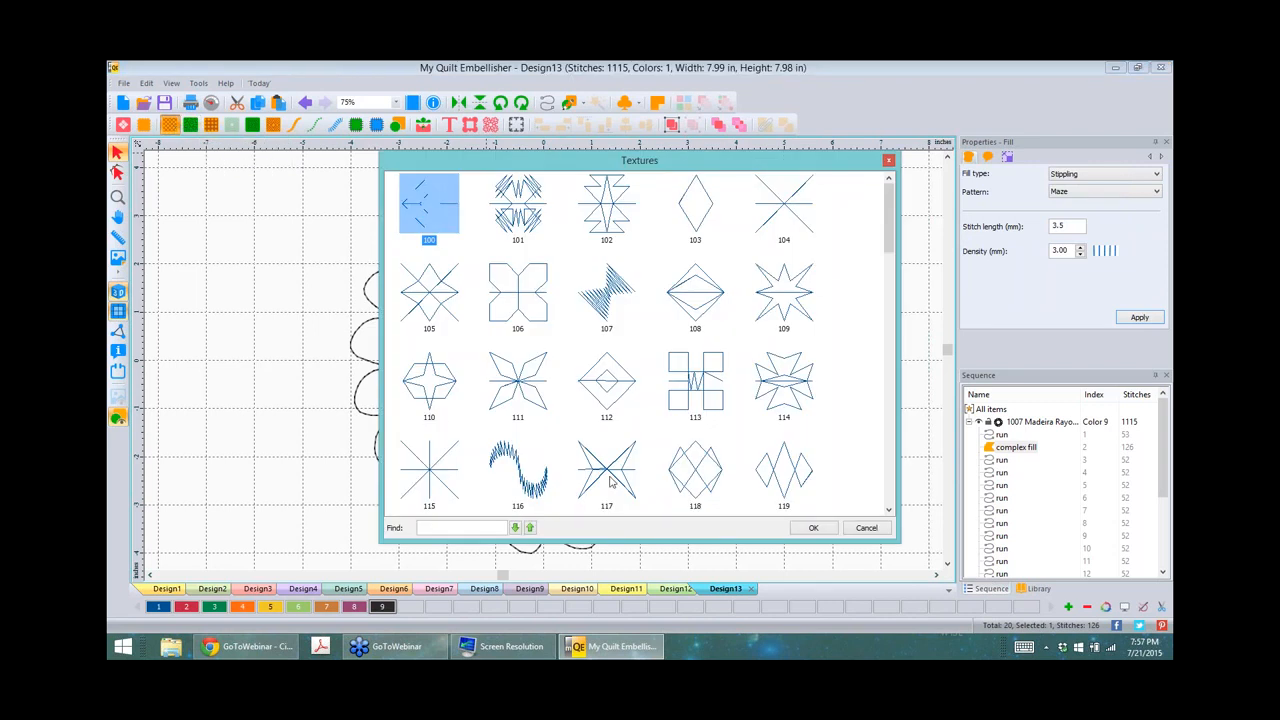
pyautogui.click(704, 222)
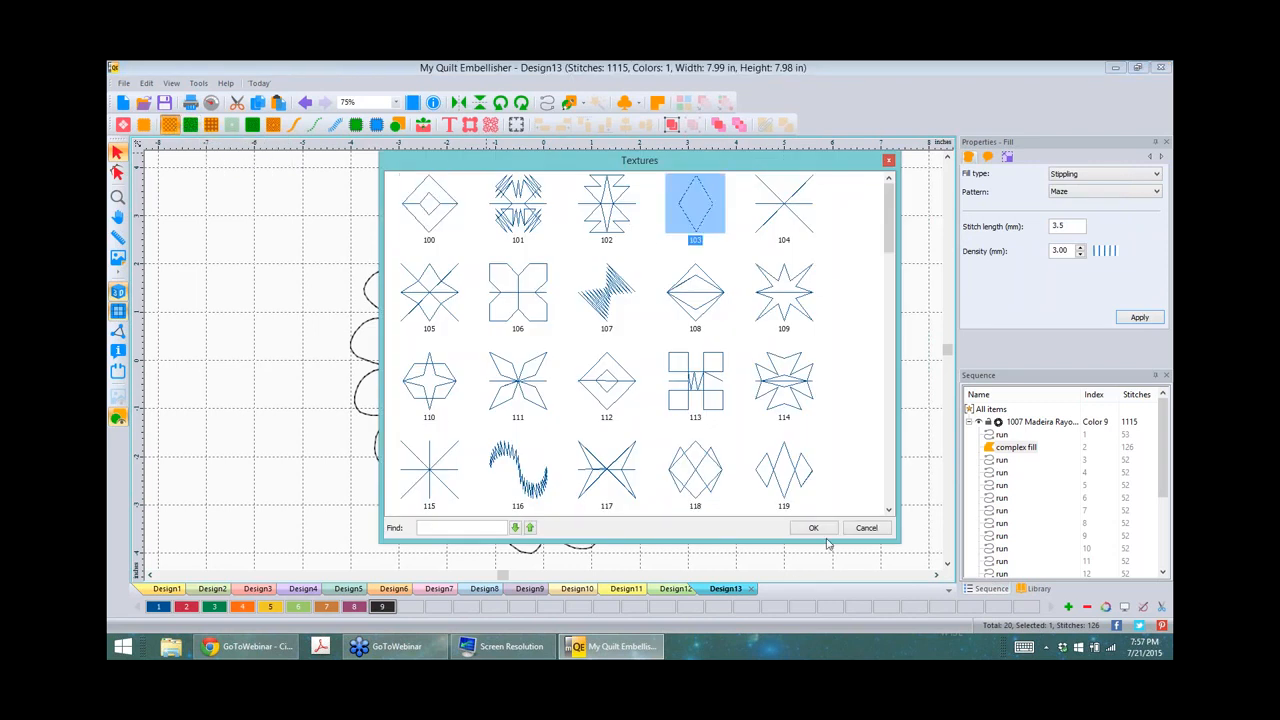
pyautogui.click(813, 528)
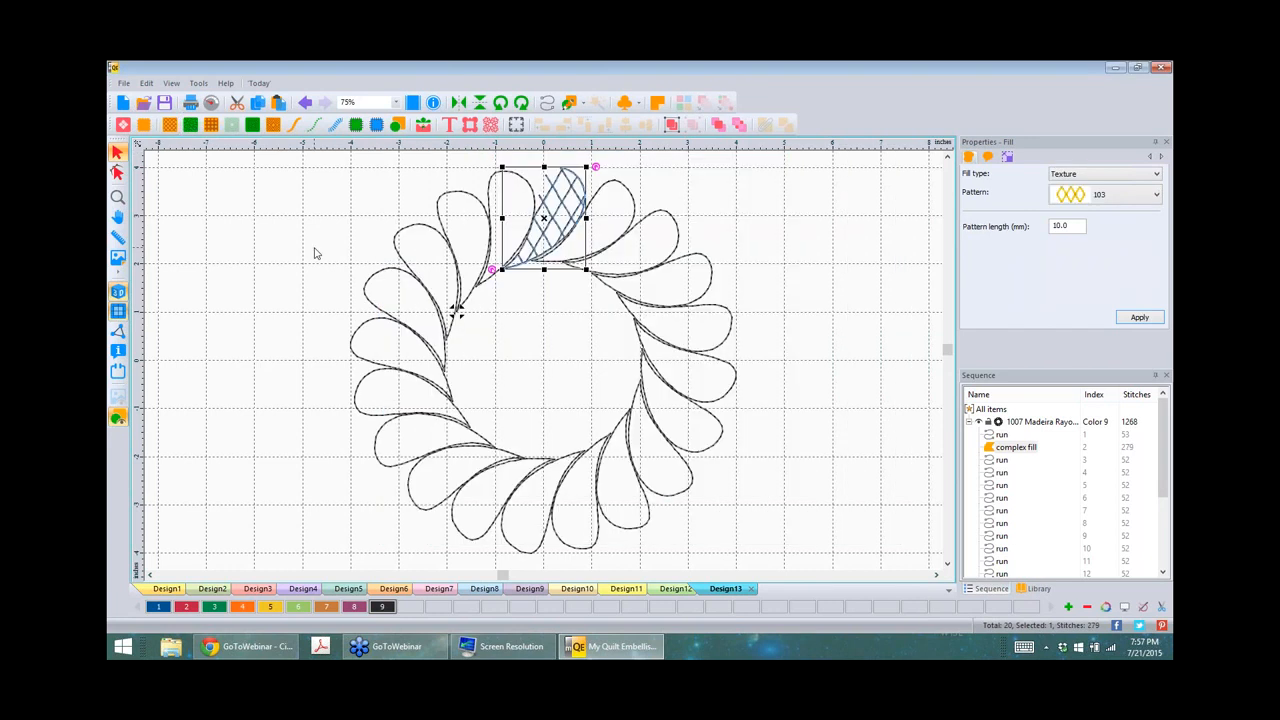
pyautogui.hotkey('ctrl', 'z')
pyautogui.hotkey('ctrl', 'z')
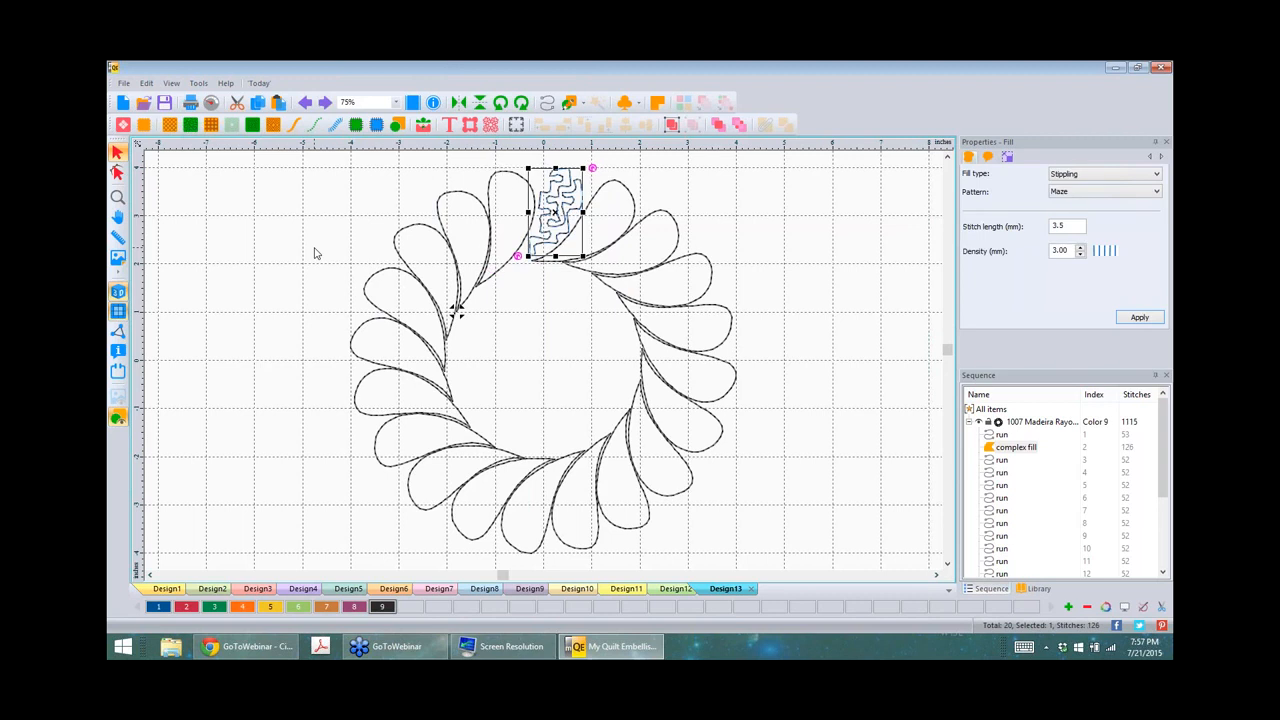